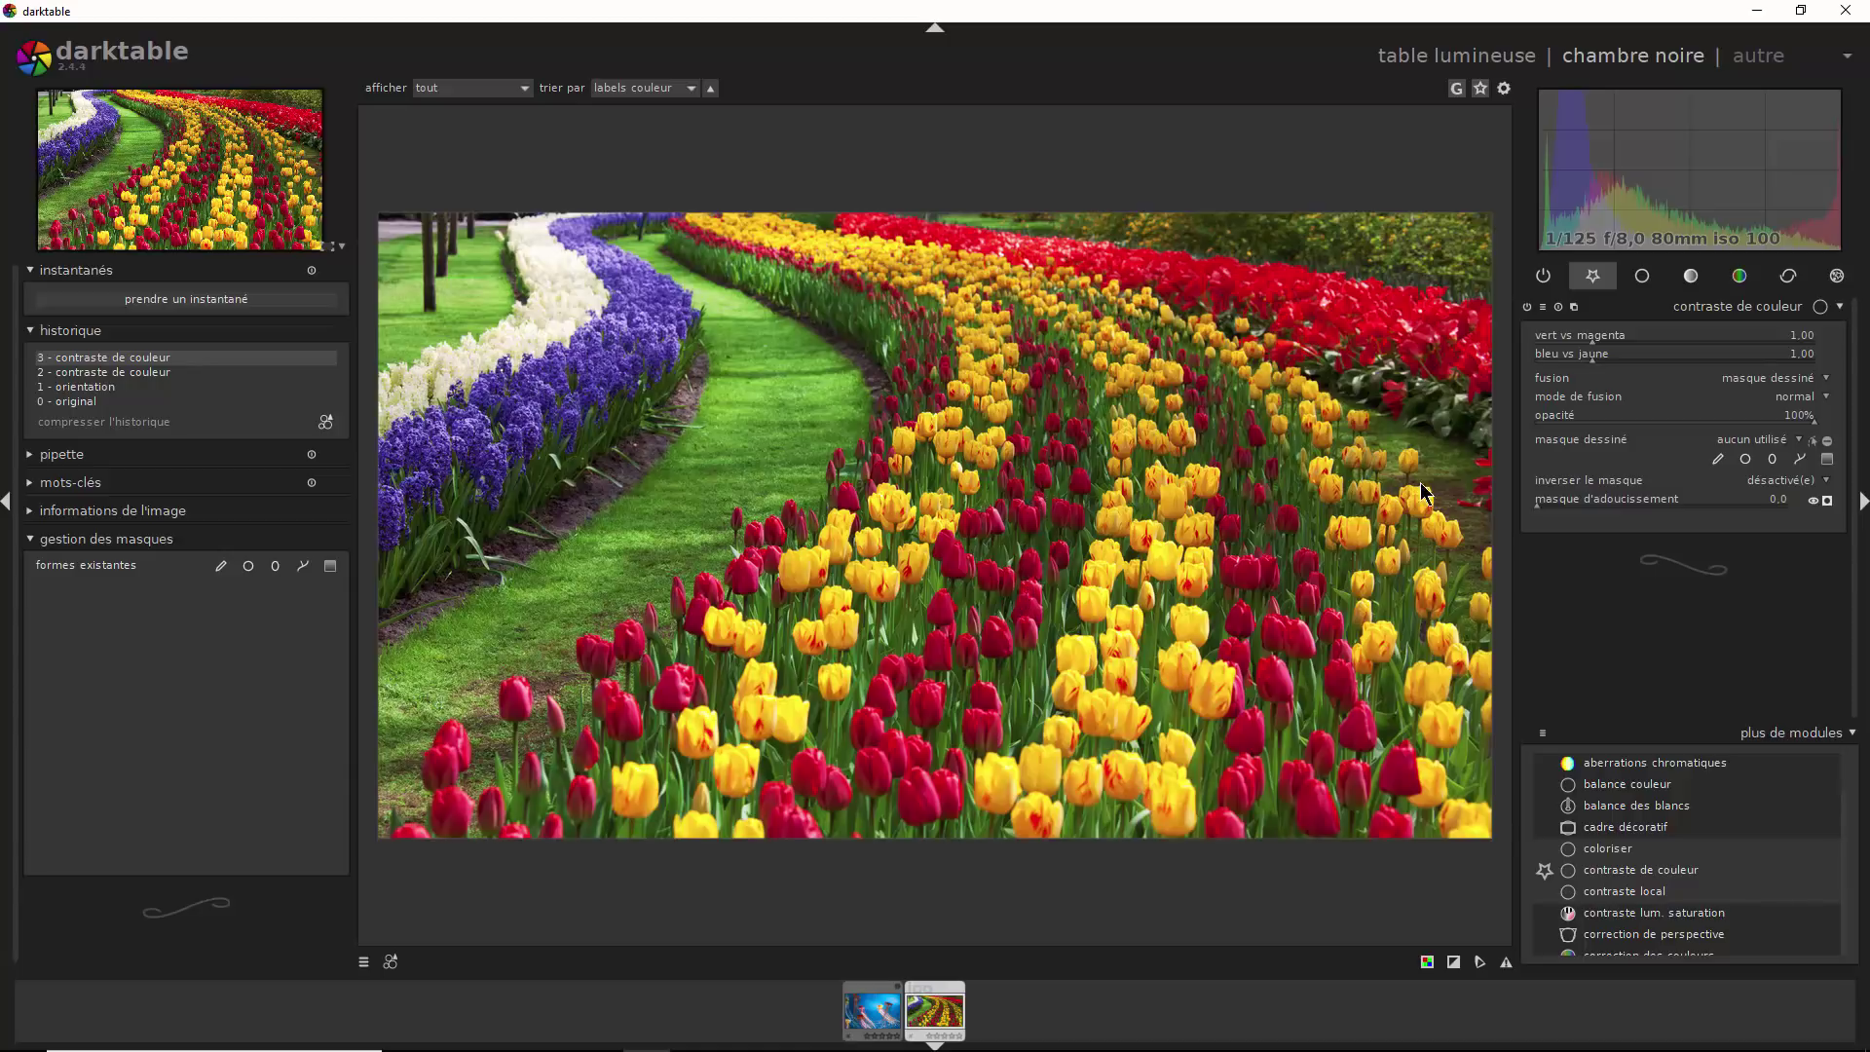
# Set the colour contrast module's bleu vs jaune to 0.04 and vert vs magenta to 1.39
pyautogui.moveTo(1594, 352); pyautogui.dragTo(1539, 368)
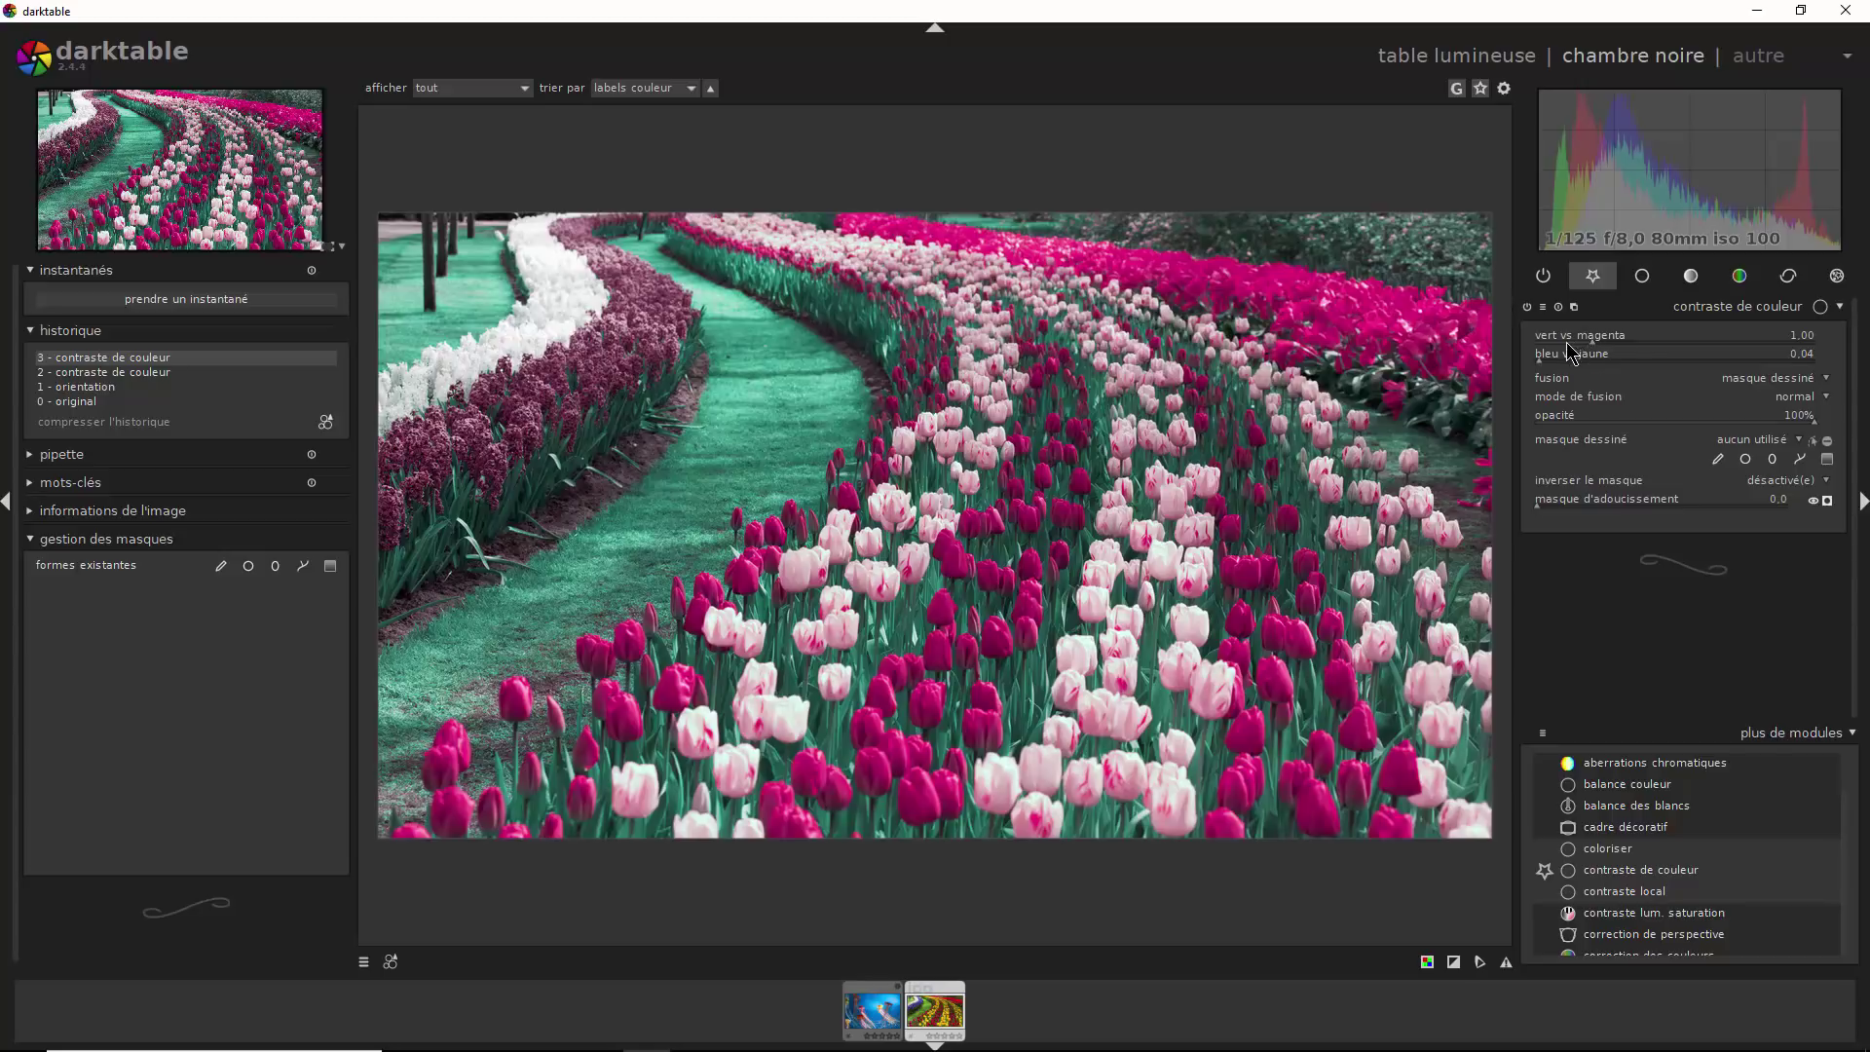
pyautogui.moveTo(1593, 353); pyautogui.dragTo(1616, 356)
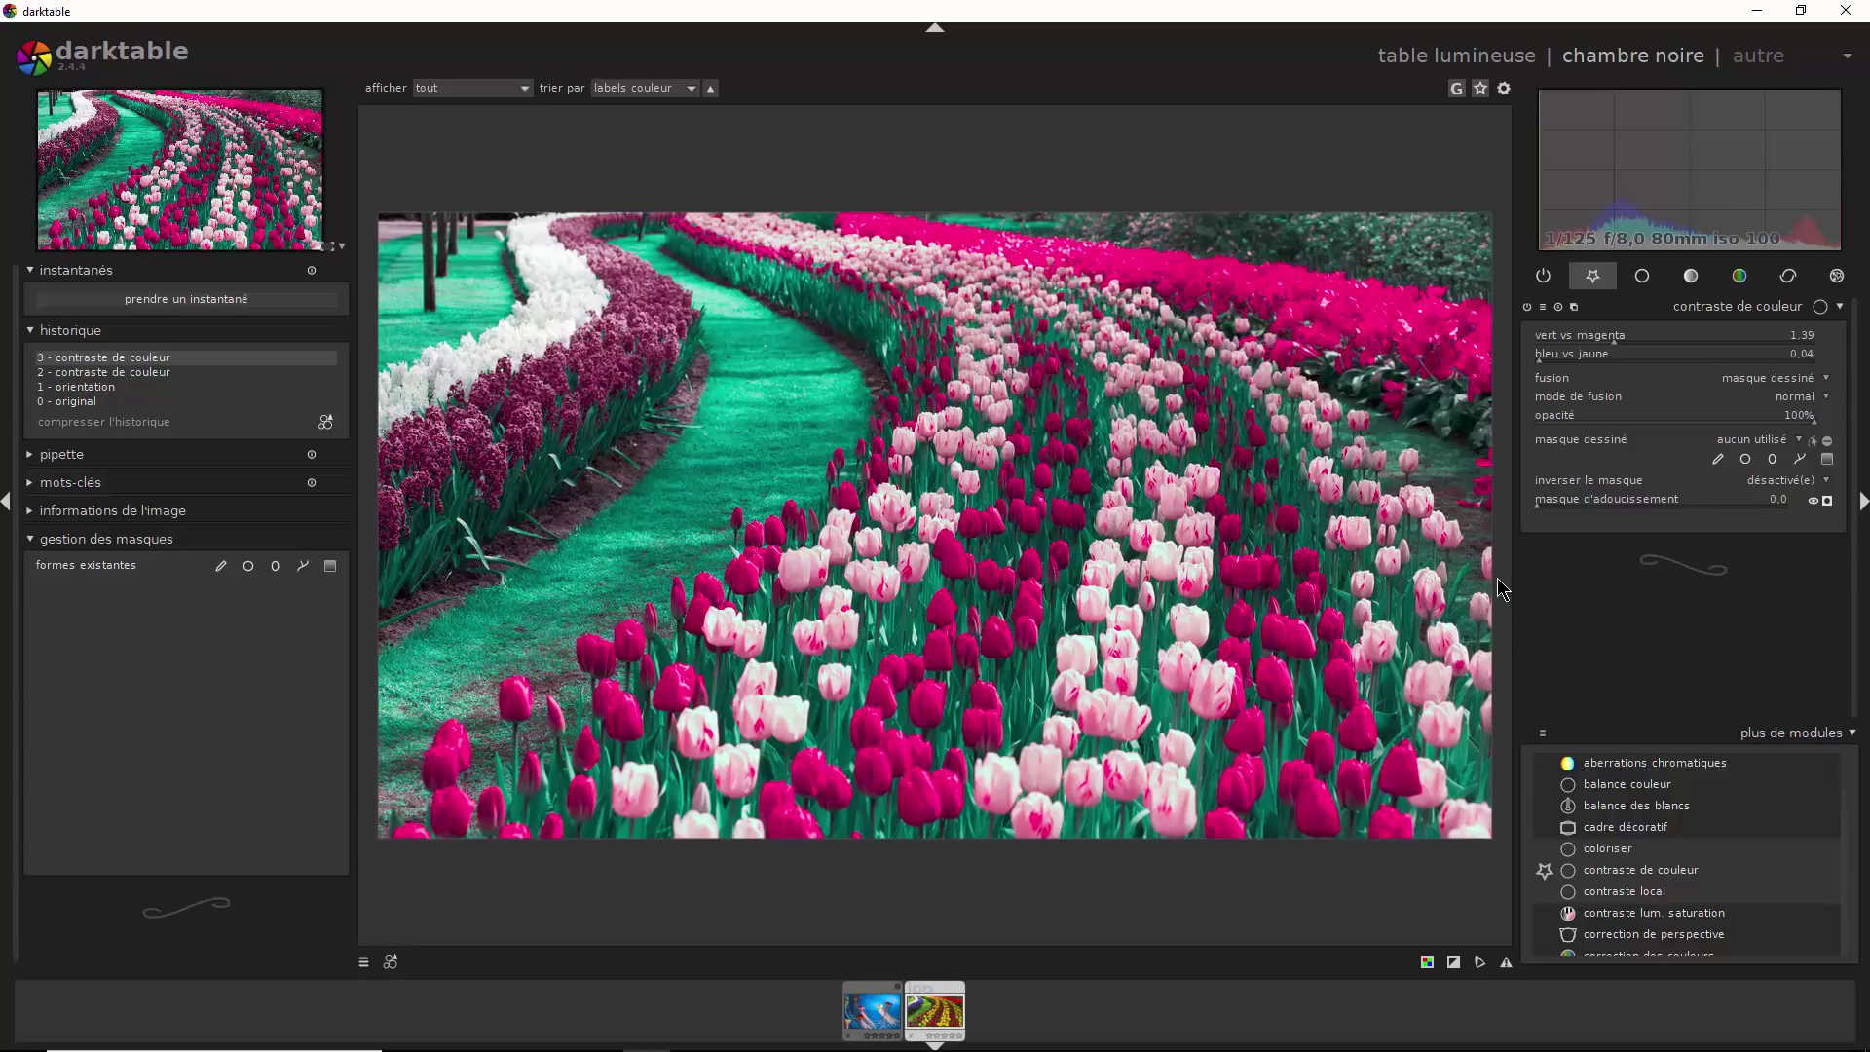
# Paint a brush mask along the leftmost row of yellow tulips and check its coverage with the mask display
pyautogui.click(1719, 460)
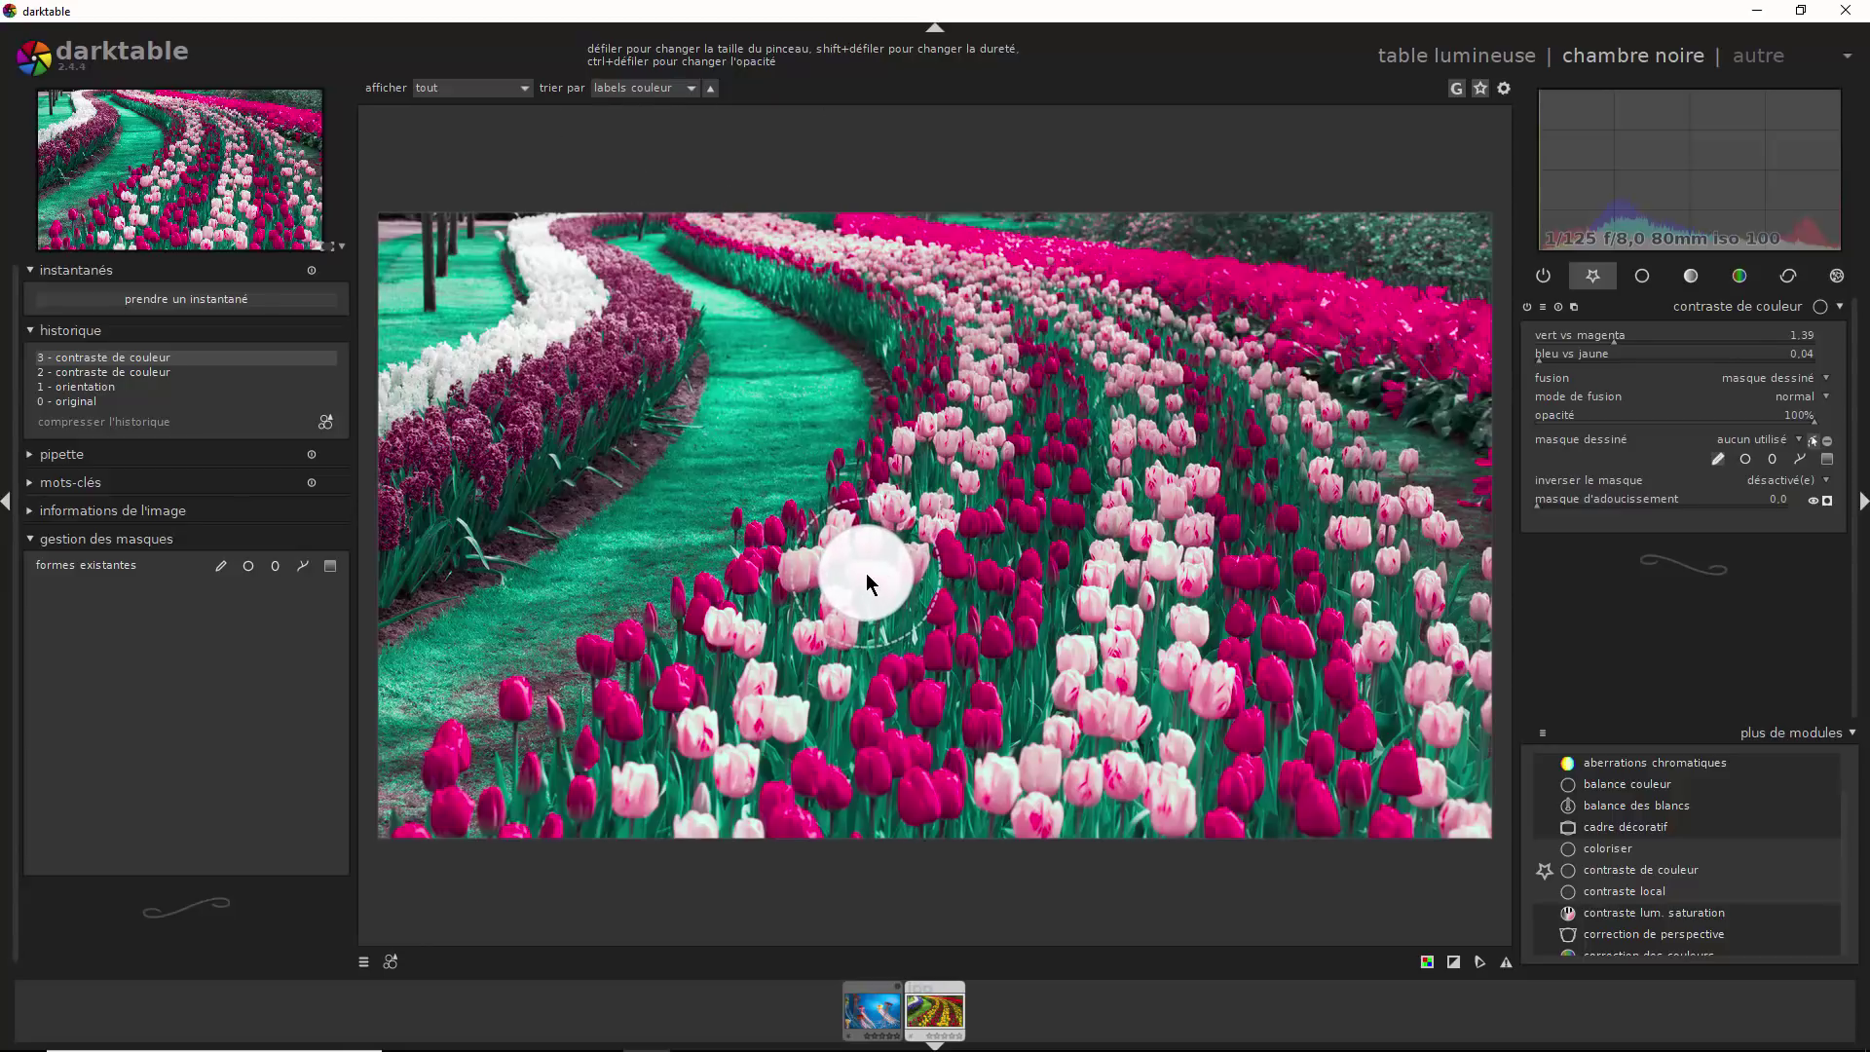
pyautogui.moveTo(718, 210)
pyautogui.mouseDown()
pyautogui.moveTo(939, 301)
pyautogui.moveTo(962, 370)
pyautogui.moveTo(935, 458)
pyautogui.moveTo(836, 621)
pyautogui.moveTo(674, 793)
pyautogui.moveTo(745, 645)
pyautogui.moveTo(902, 506)
pyautogui.mouseUp()
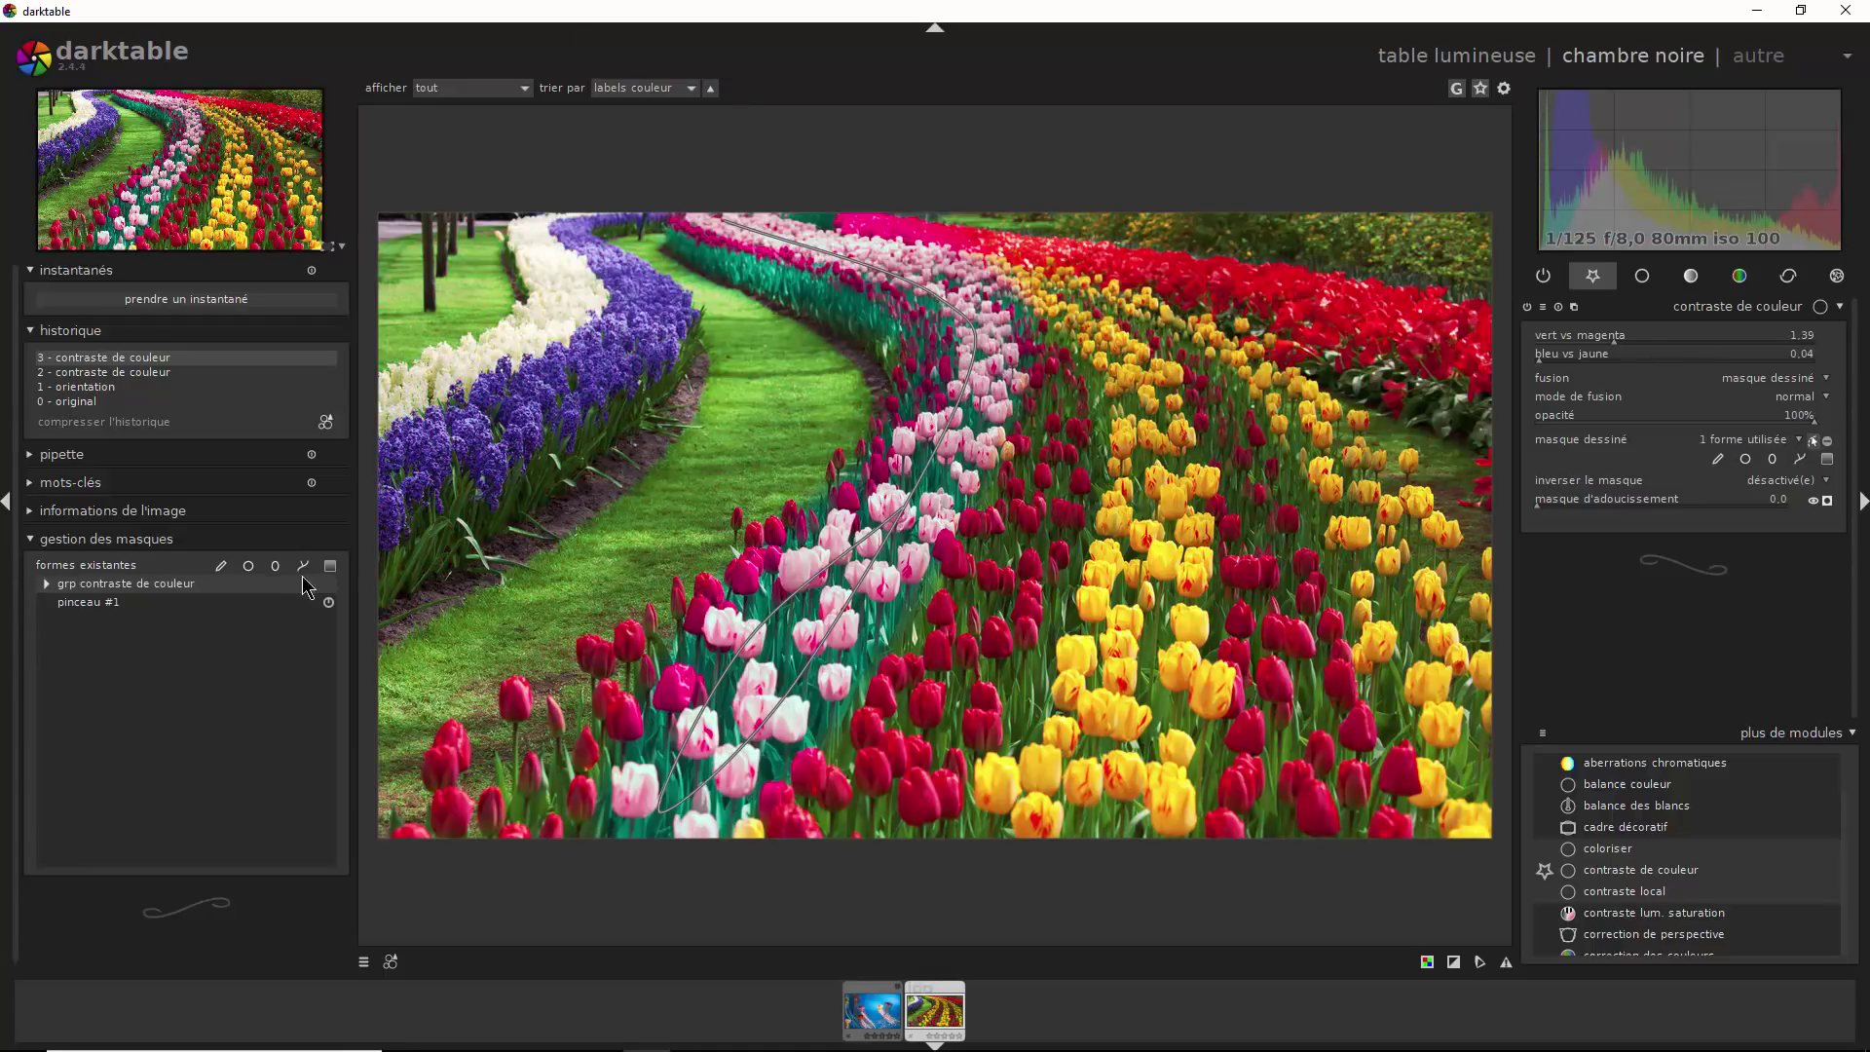
pyautogui.click(1827, 501)
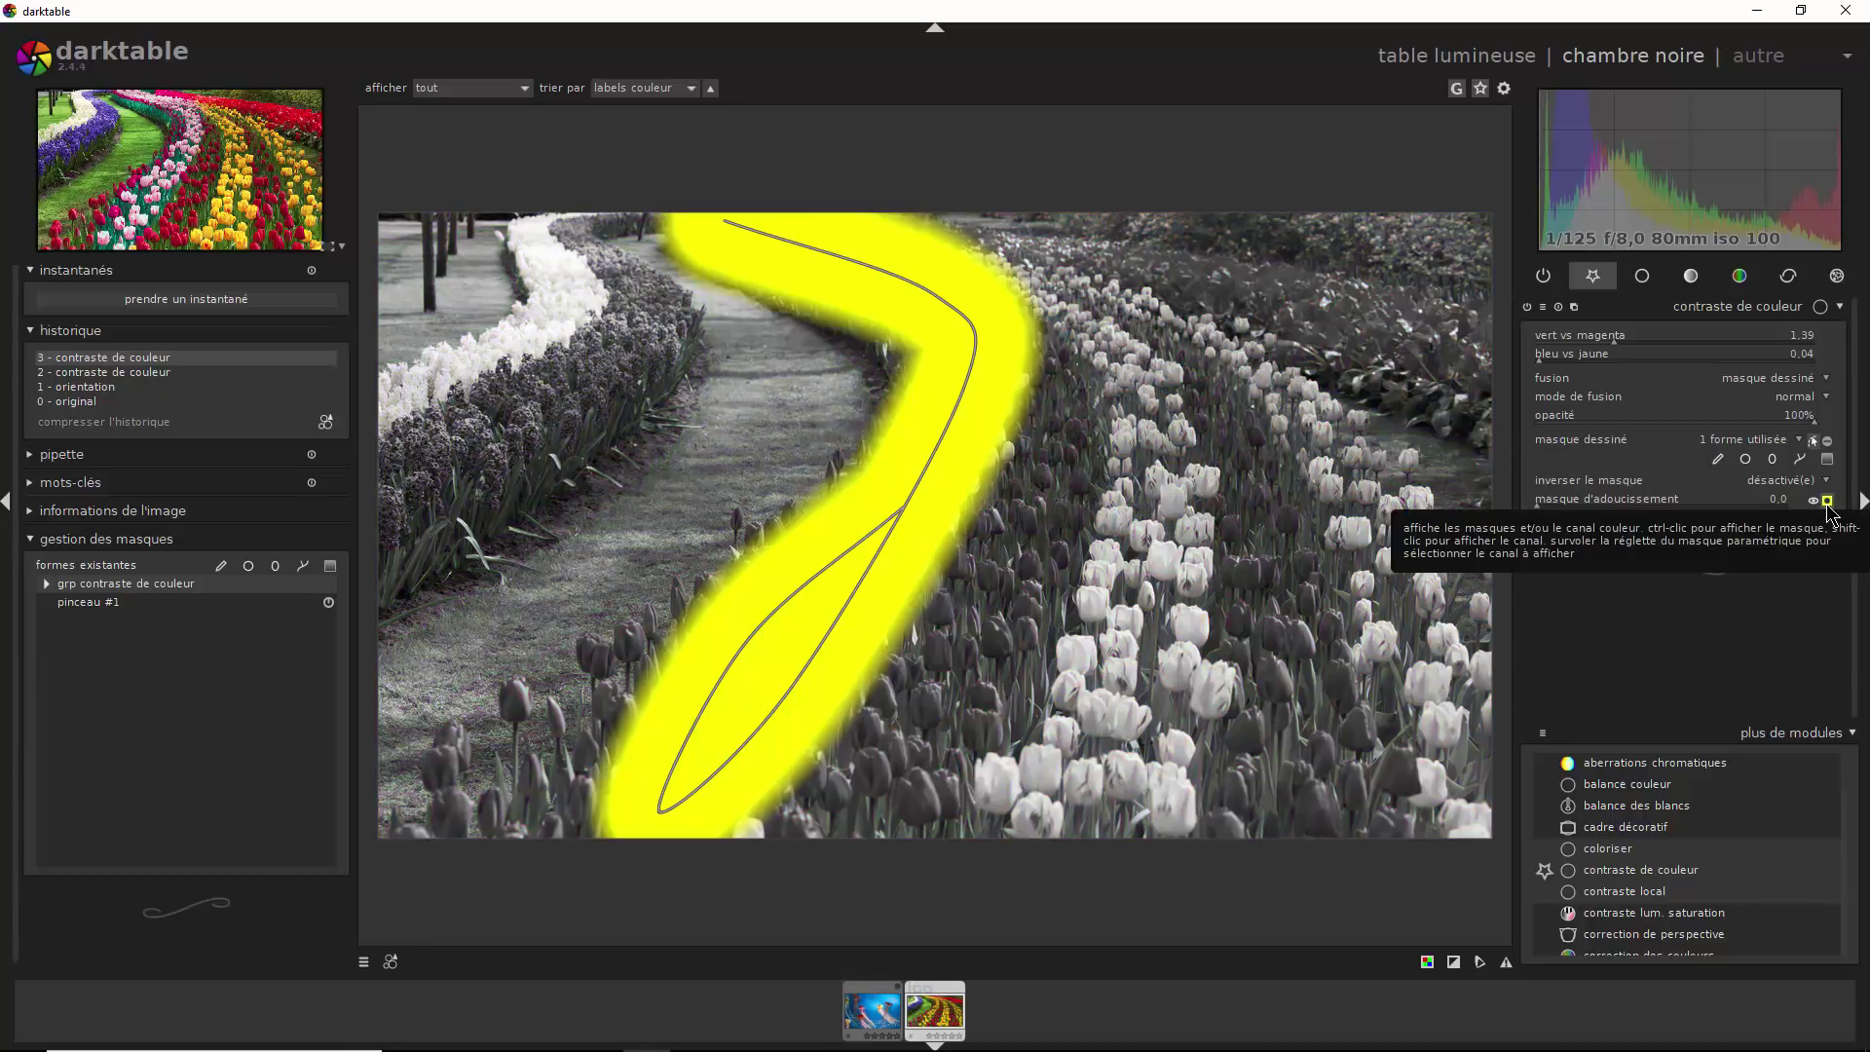
pyautogui.click(1827, 501)
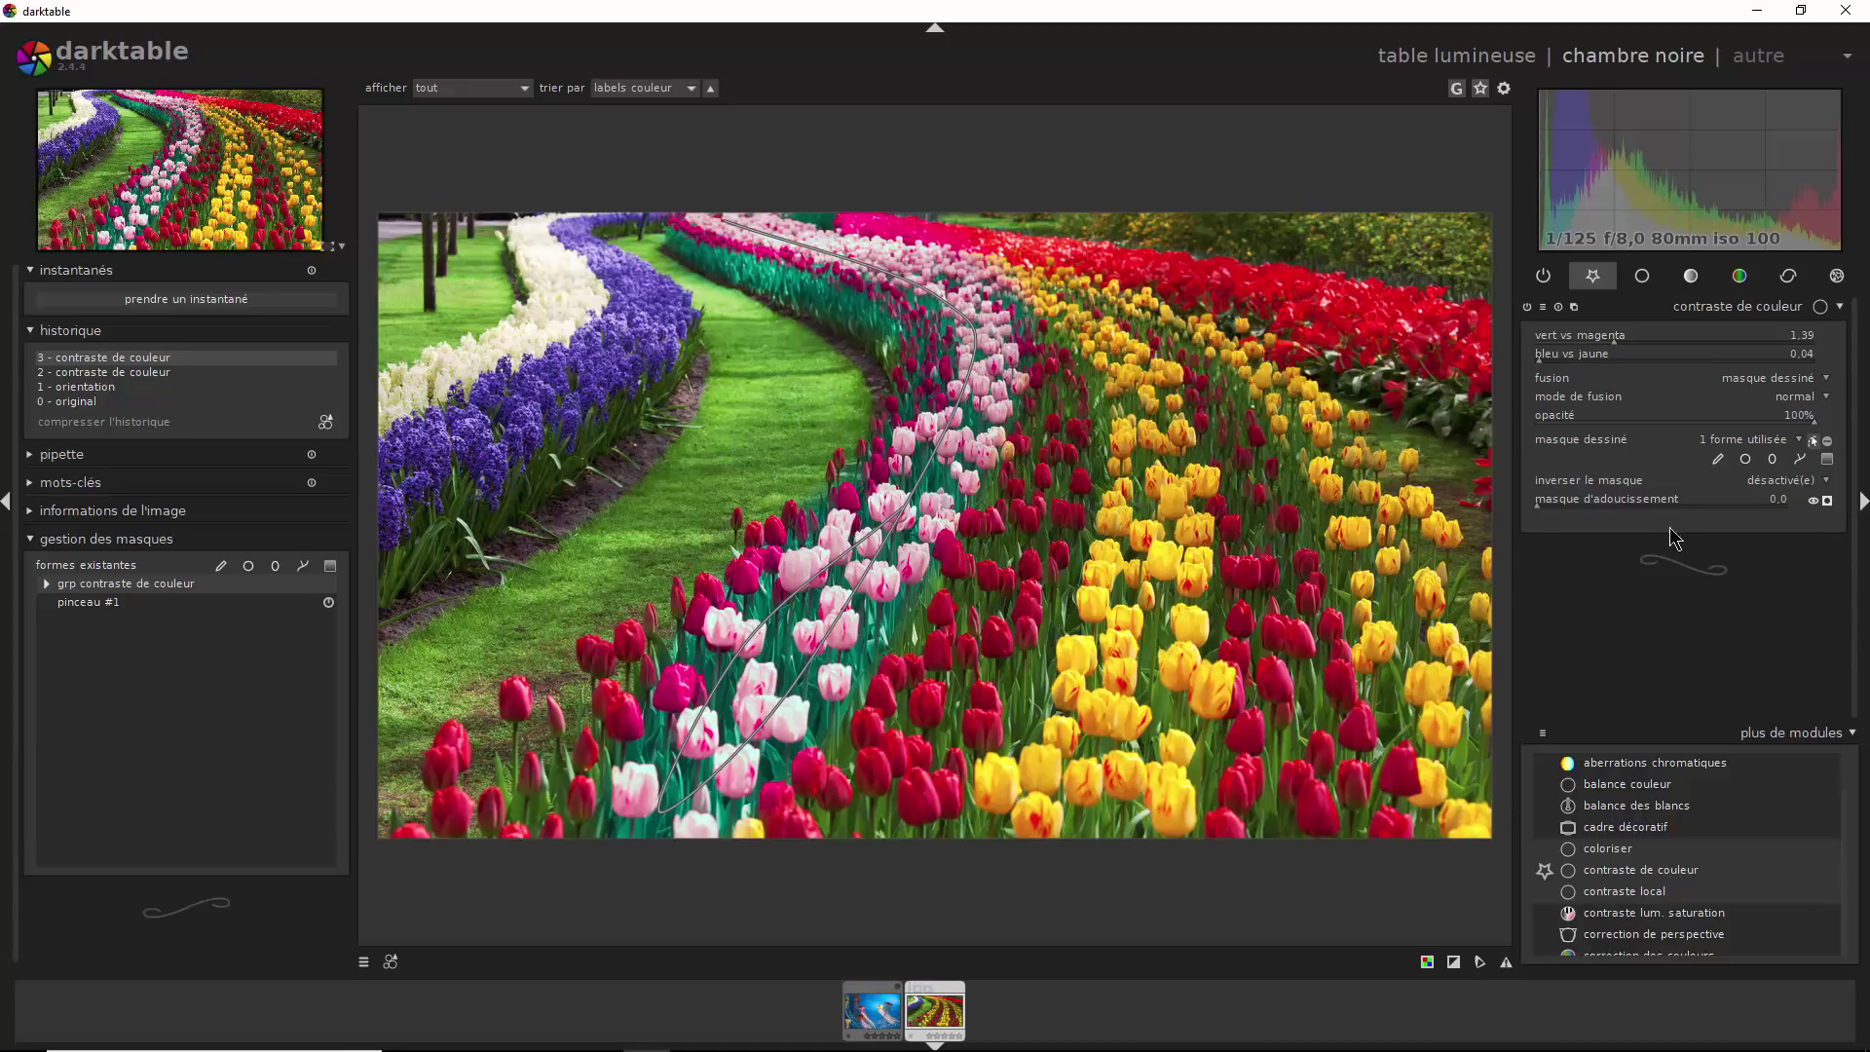
# Add brush strokes to the colour contrast mask over the central and right rows of yellow tulips
pyautogui.click(1720, 461)
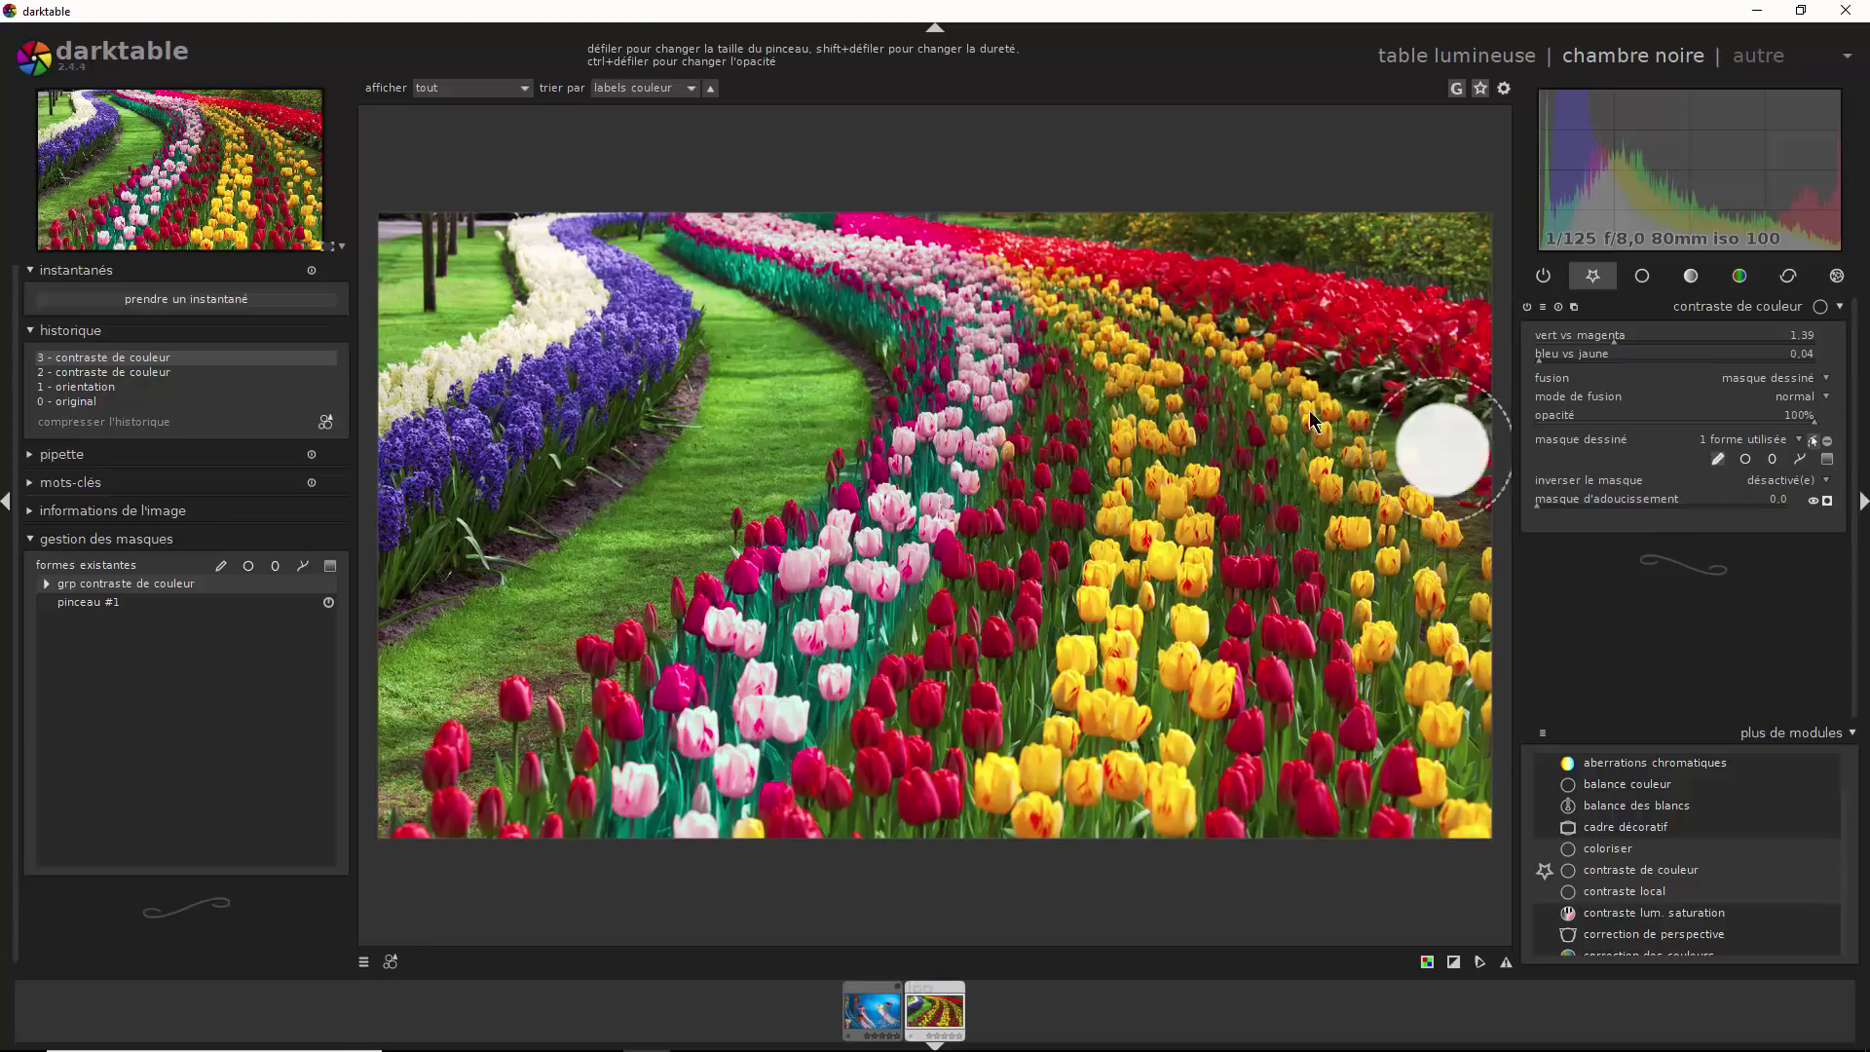
pyautogui.moveTo(907, 271)
pyautogui.mouseDown()
pyautogui.moveTo(1056, 306)
pyautogui.moveTo(1144, 398)
pyautogui.moveTo(1134, 581)
pyautogui.moveTo(1034, 790)
pyautogui.moveTo(1133, 796)
pyautogui.moveTo(1161, 528)
pyautogui.mouseUp()
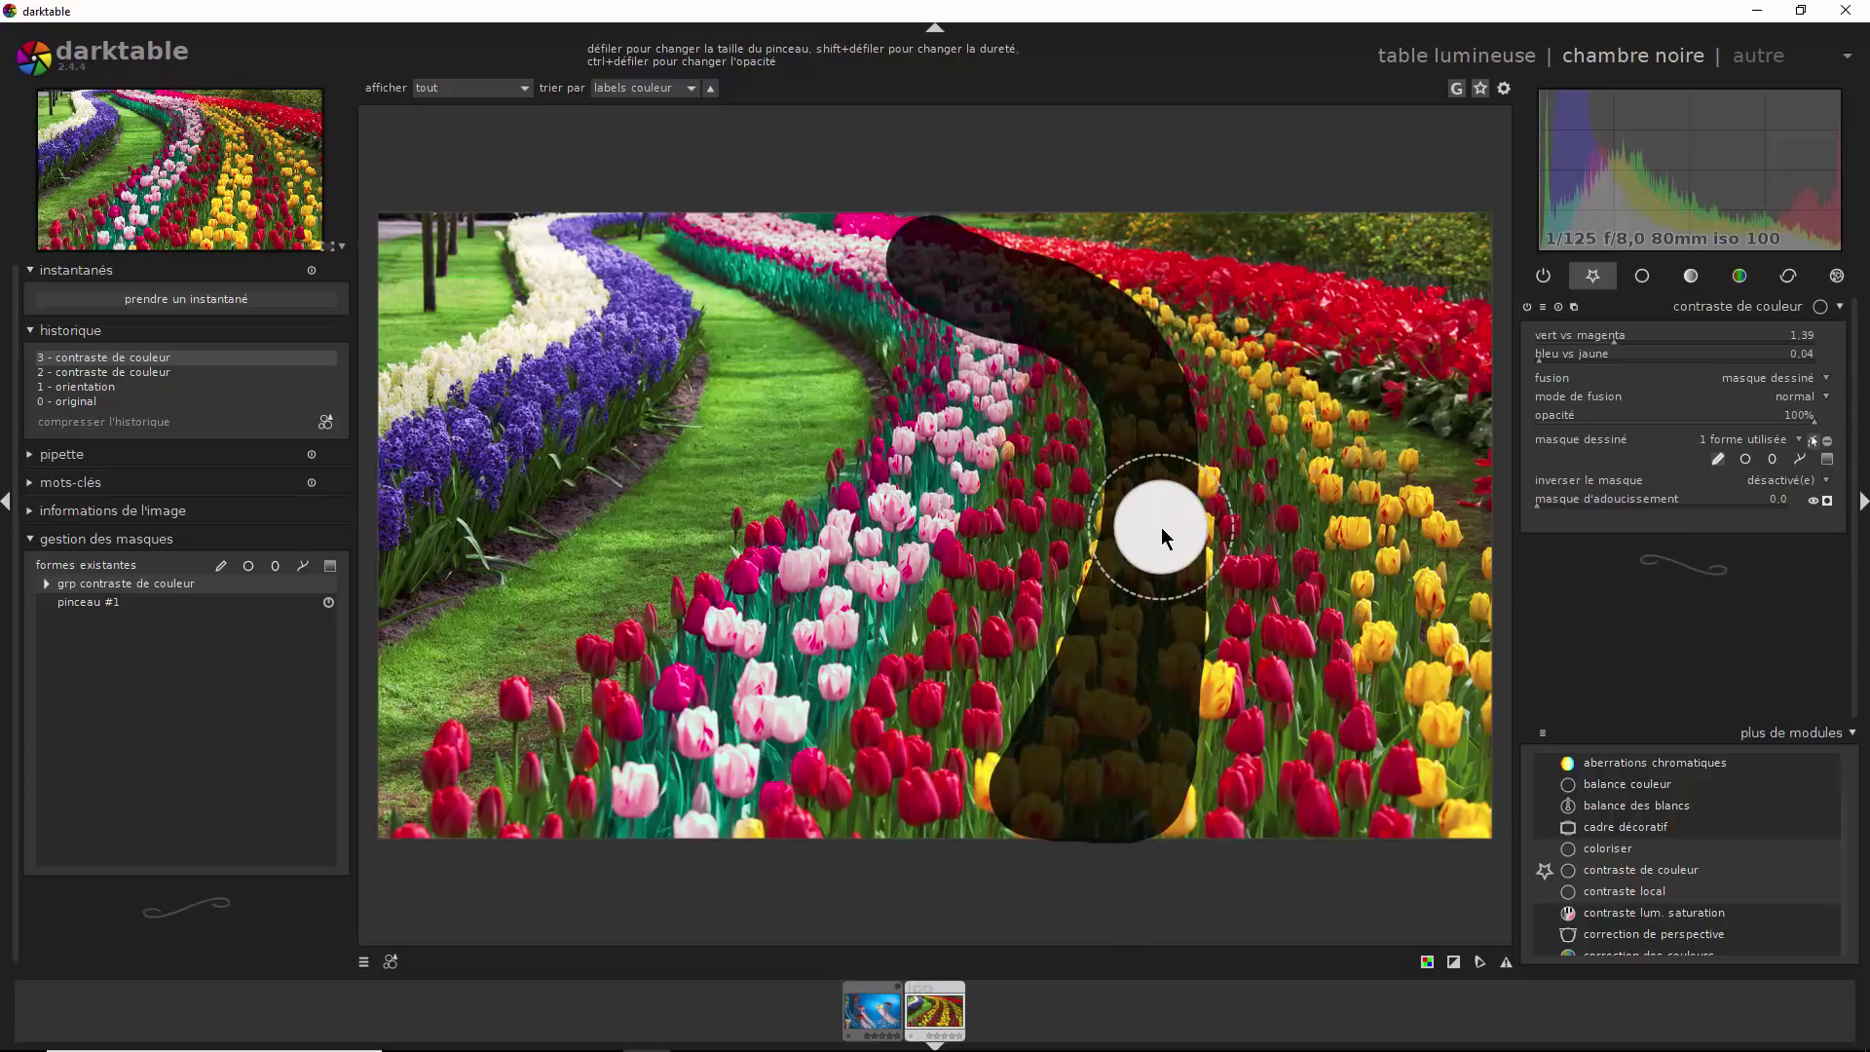
pyautogui.click(1717, 459)
pyautogui.click(1206, 336)
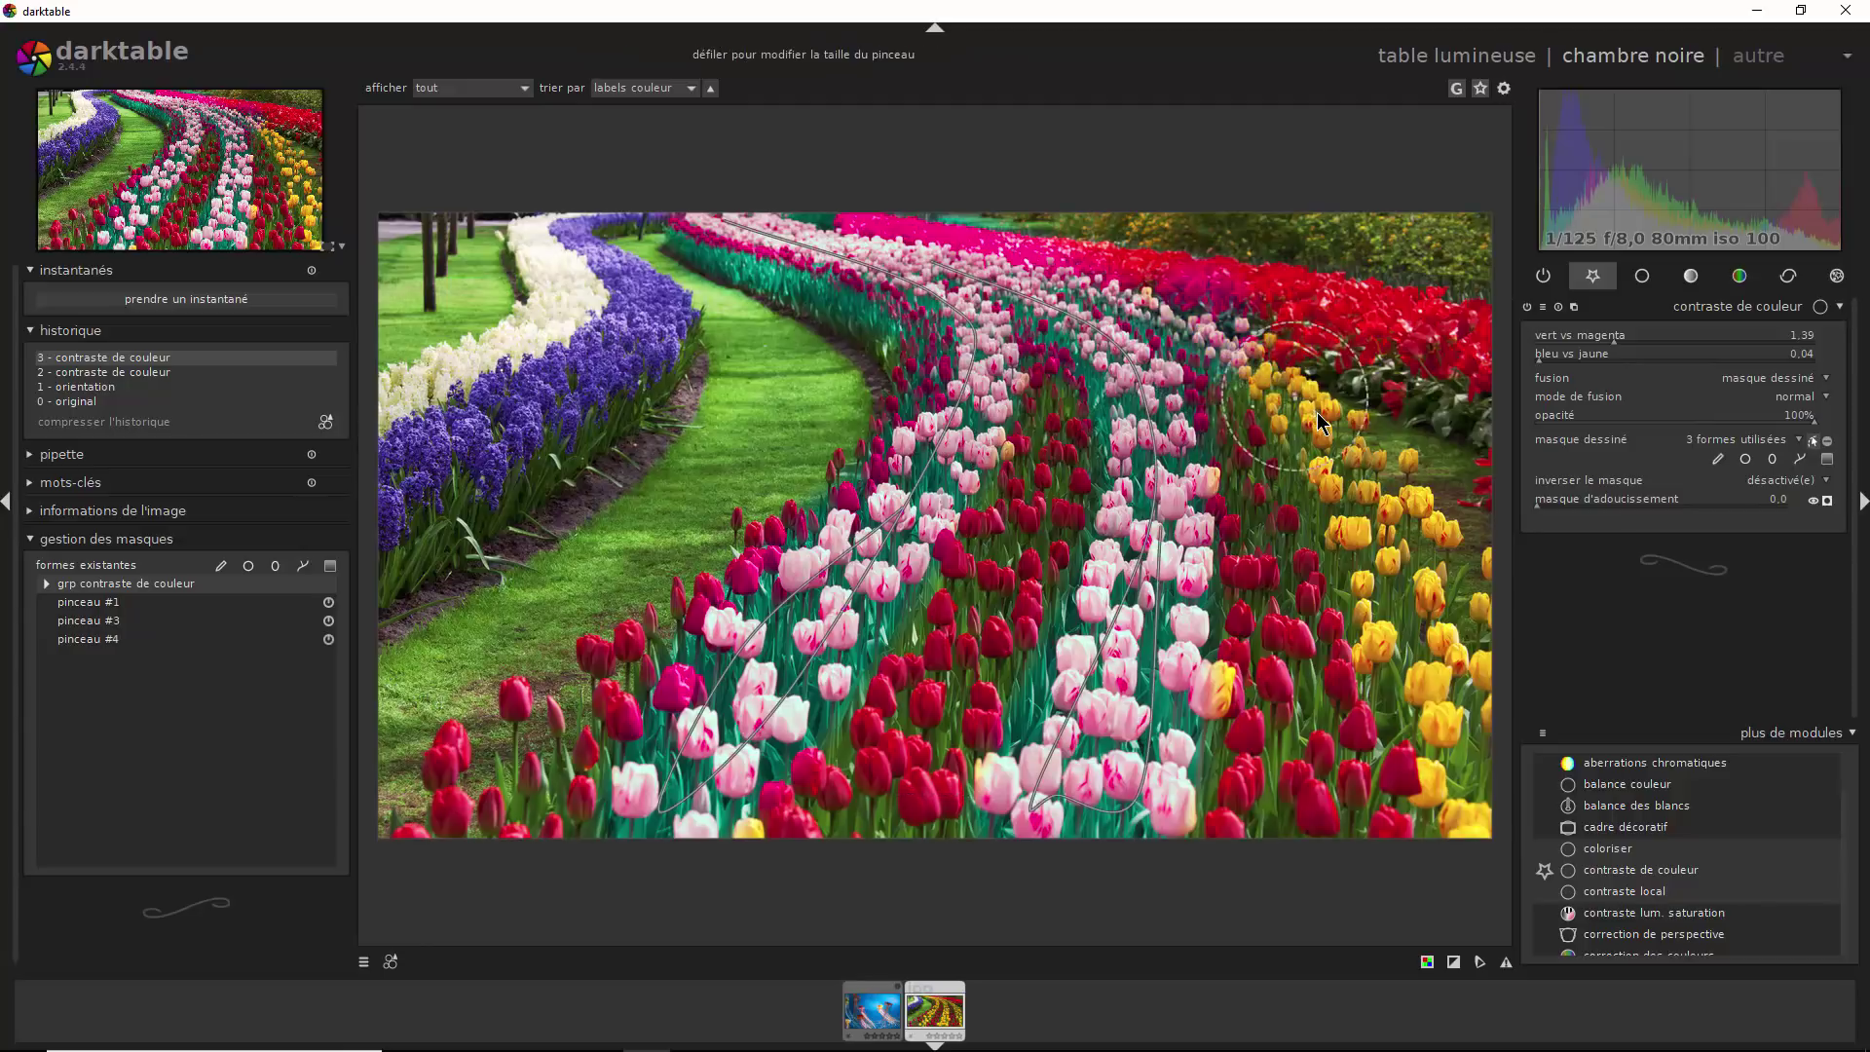
pyautogui.click(1717, 459)
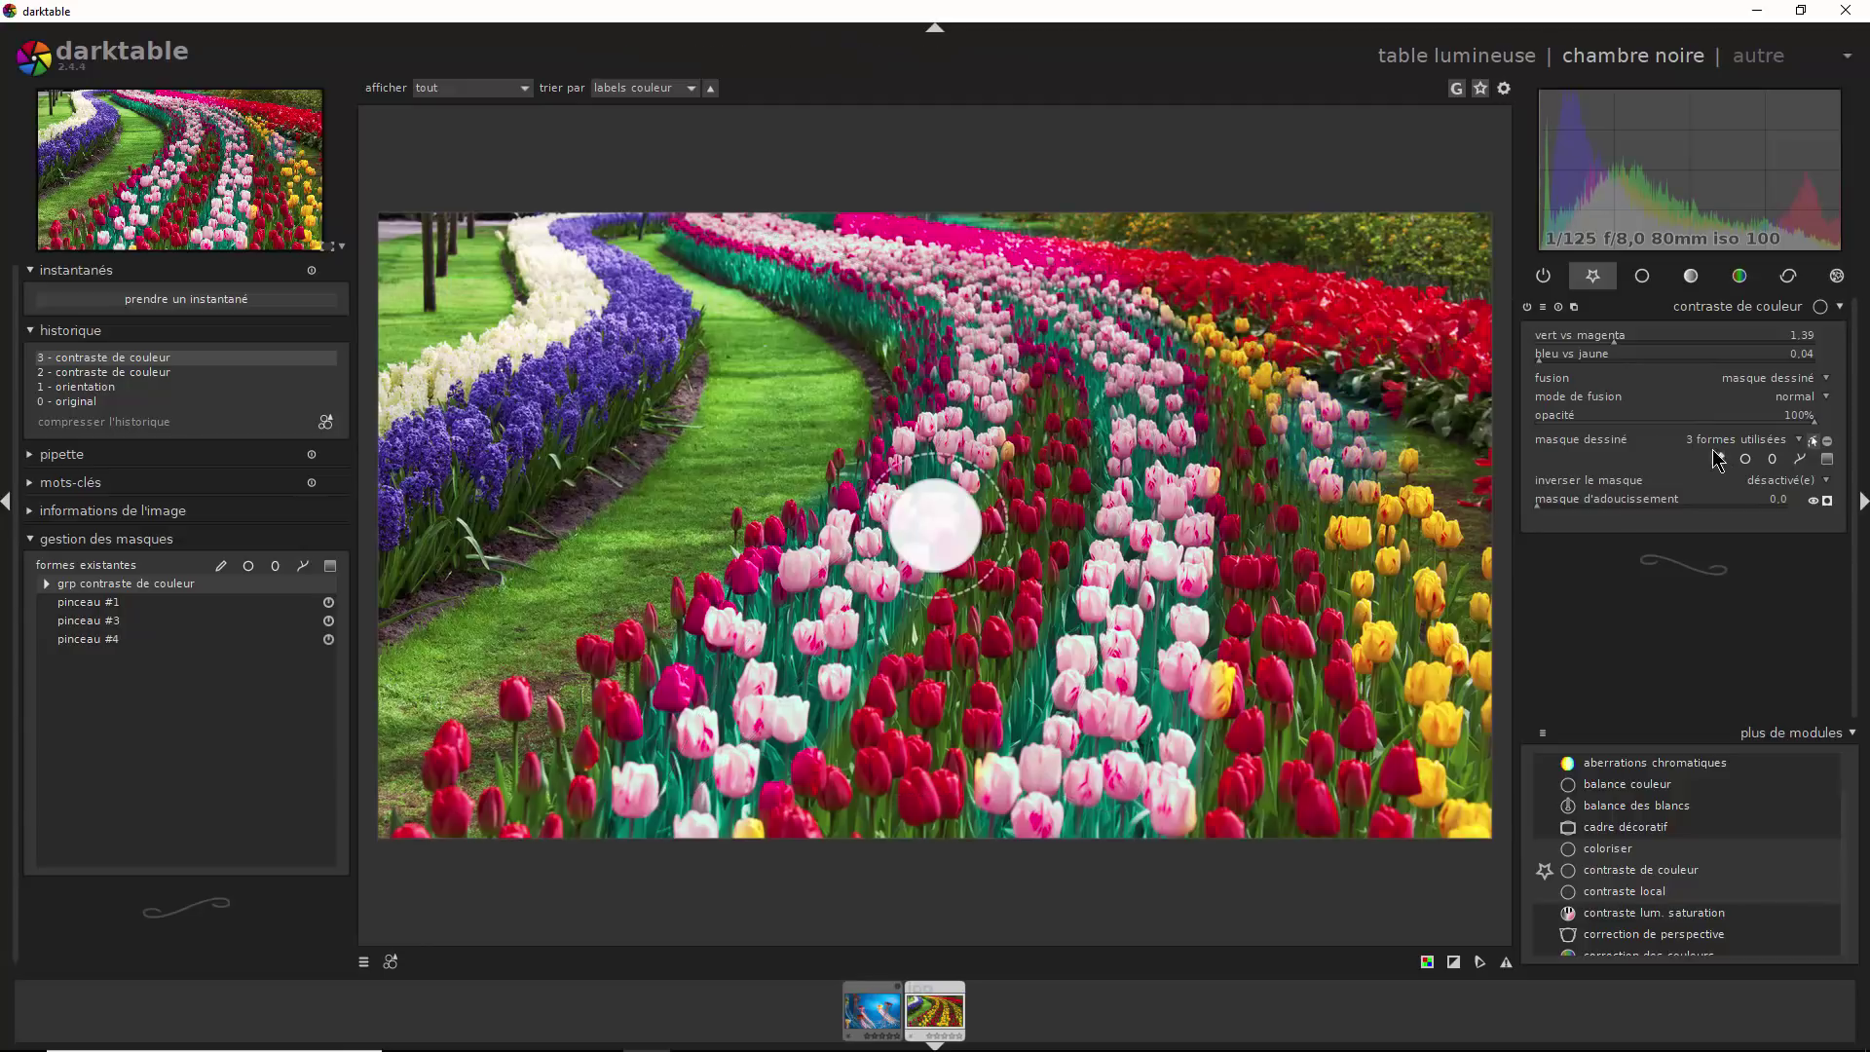
pyautogui.moveTo(1287, 394)
pyautogui.mouseDown()
pyautogui.moveTo(1351, 467)
pyautogui.moveTo(1383, 551)
pyautogui.moveTo(1397, 711)
pyautogui.moveTo(1433, 814)
pyautogui.moveTo(1447, 579)
pyautogui.moveTo(1421, 487)
pyautogui.moveTo(1395, 492)
pyautogui.moveTo(1461, 691)
pyautogui.moveTo(1471, 830)
pyautogui.mouseUp()
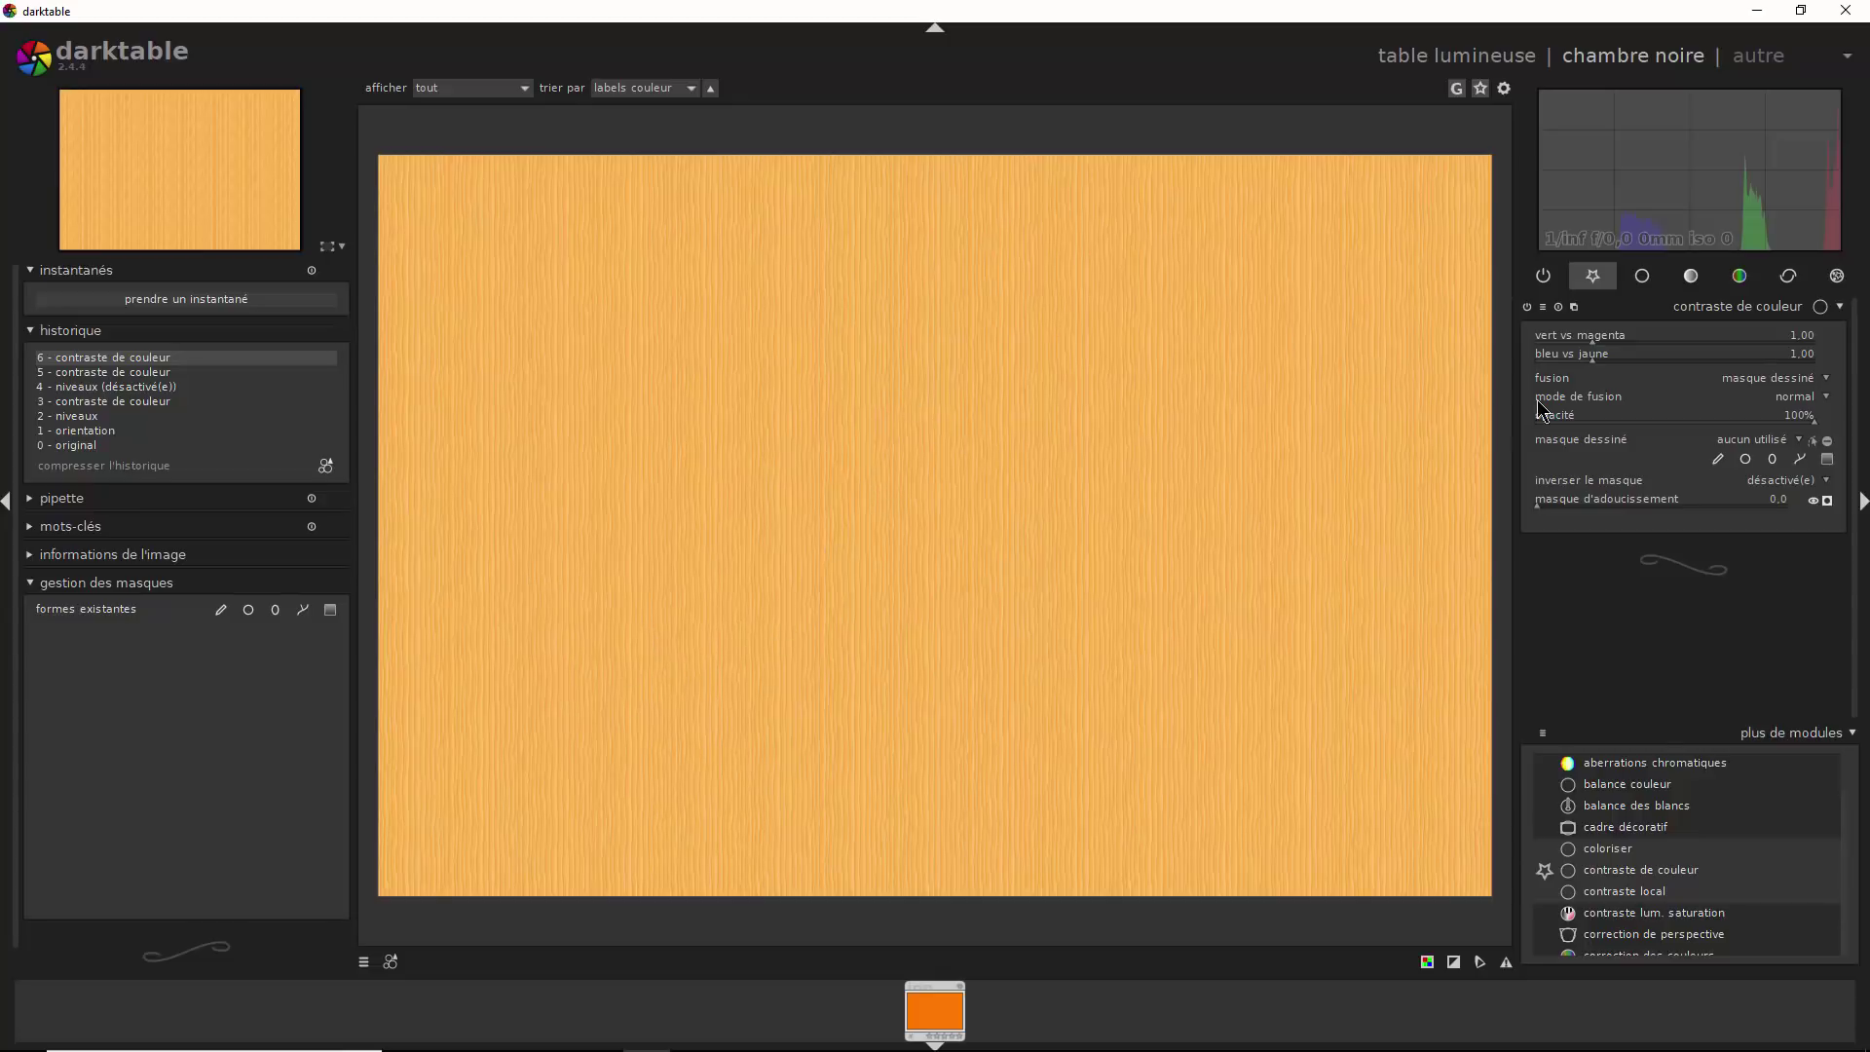
# On the orange striped image, set vert vs magenta to 4.02 and bleu vs jaune to 2.53 in colour contrast
pyautogui.scroll(4, 1598, 341)
pyautogui.moveTo(1597, 341); pyautogui.dragTo(1760, 353)
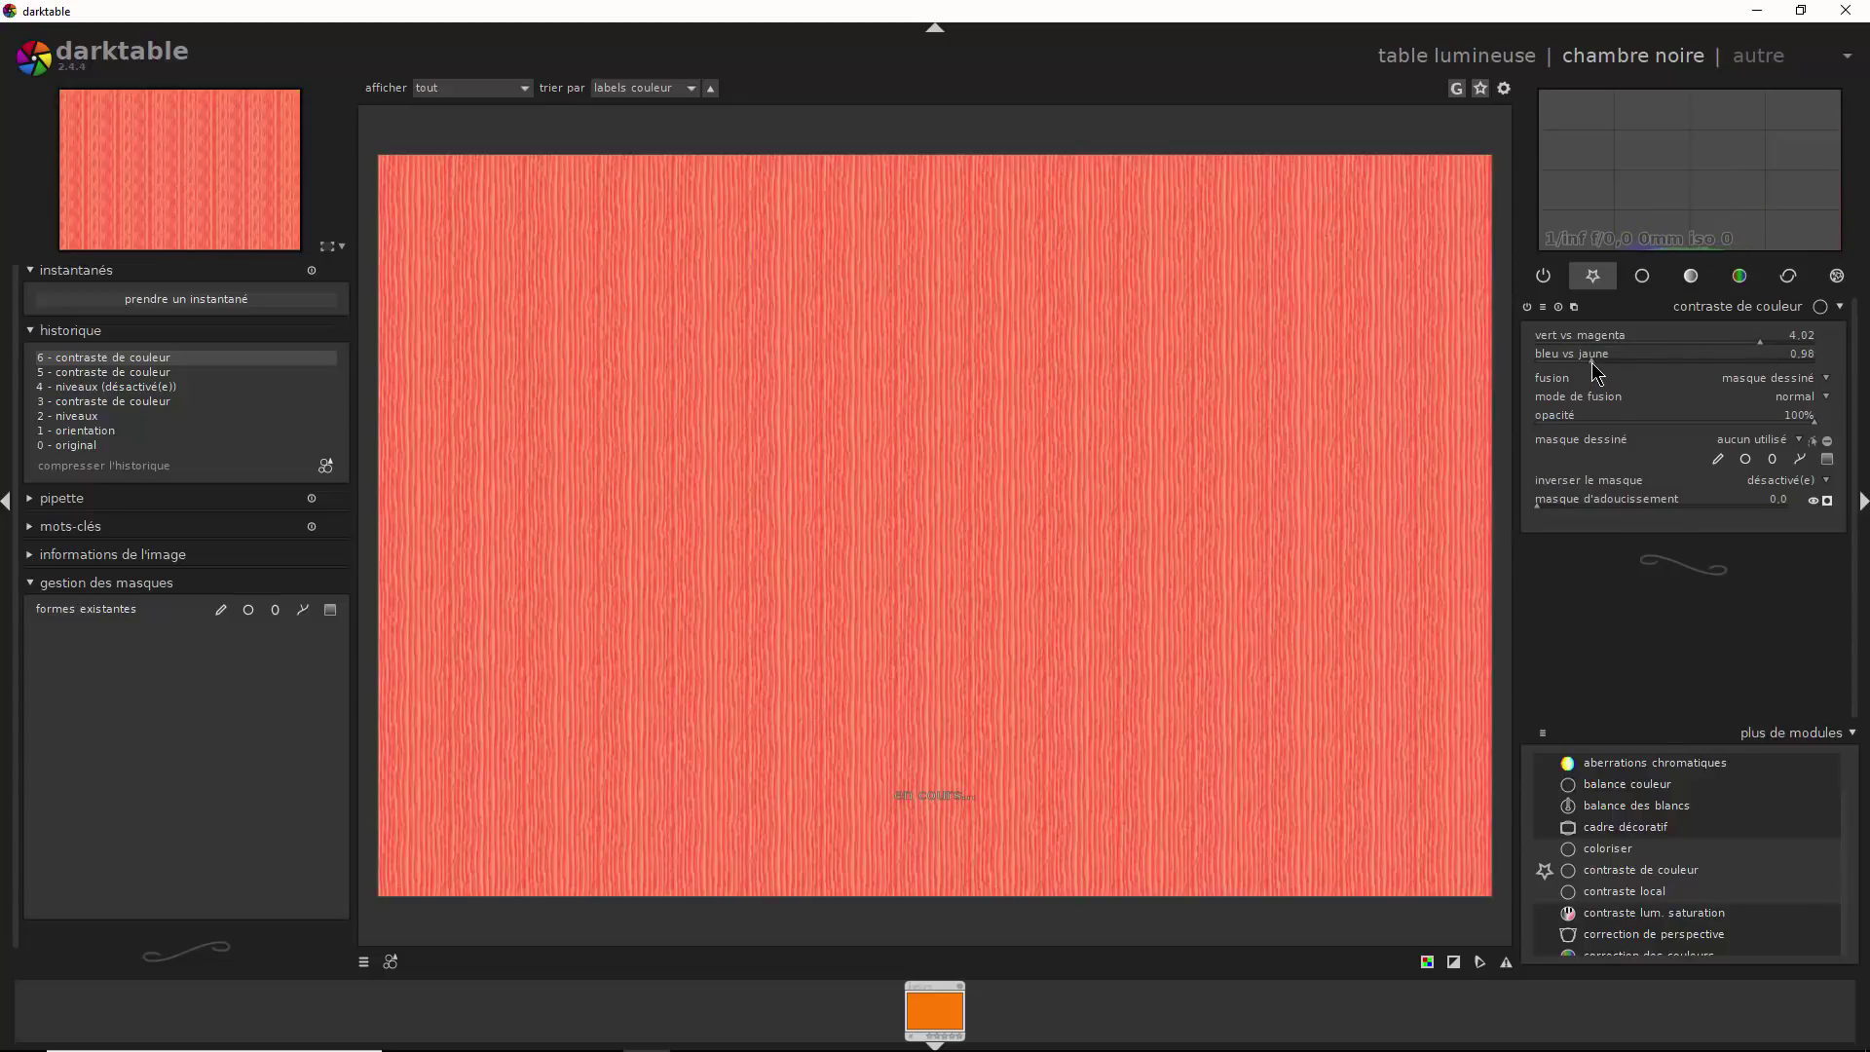
pyautogui.moveTo(1597, 359); pyautogui.dragTo(1677, 365)
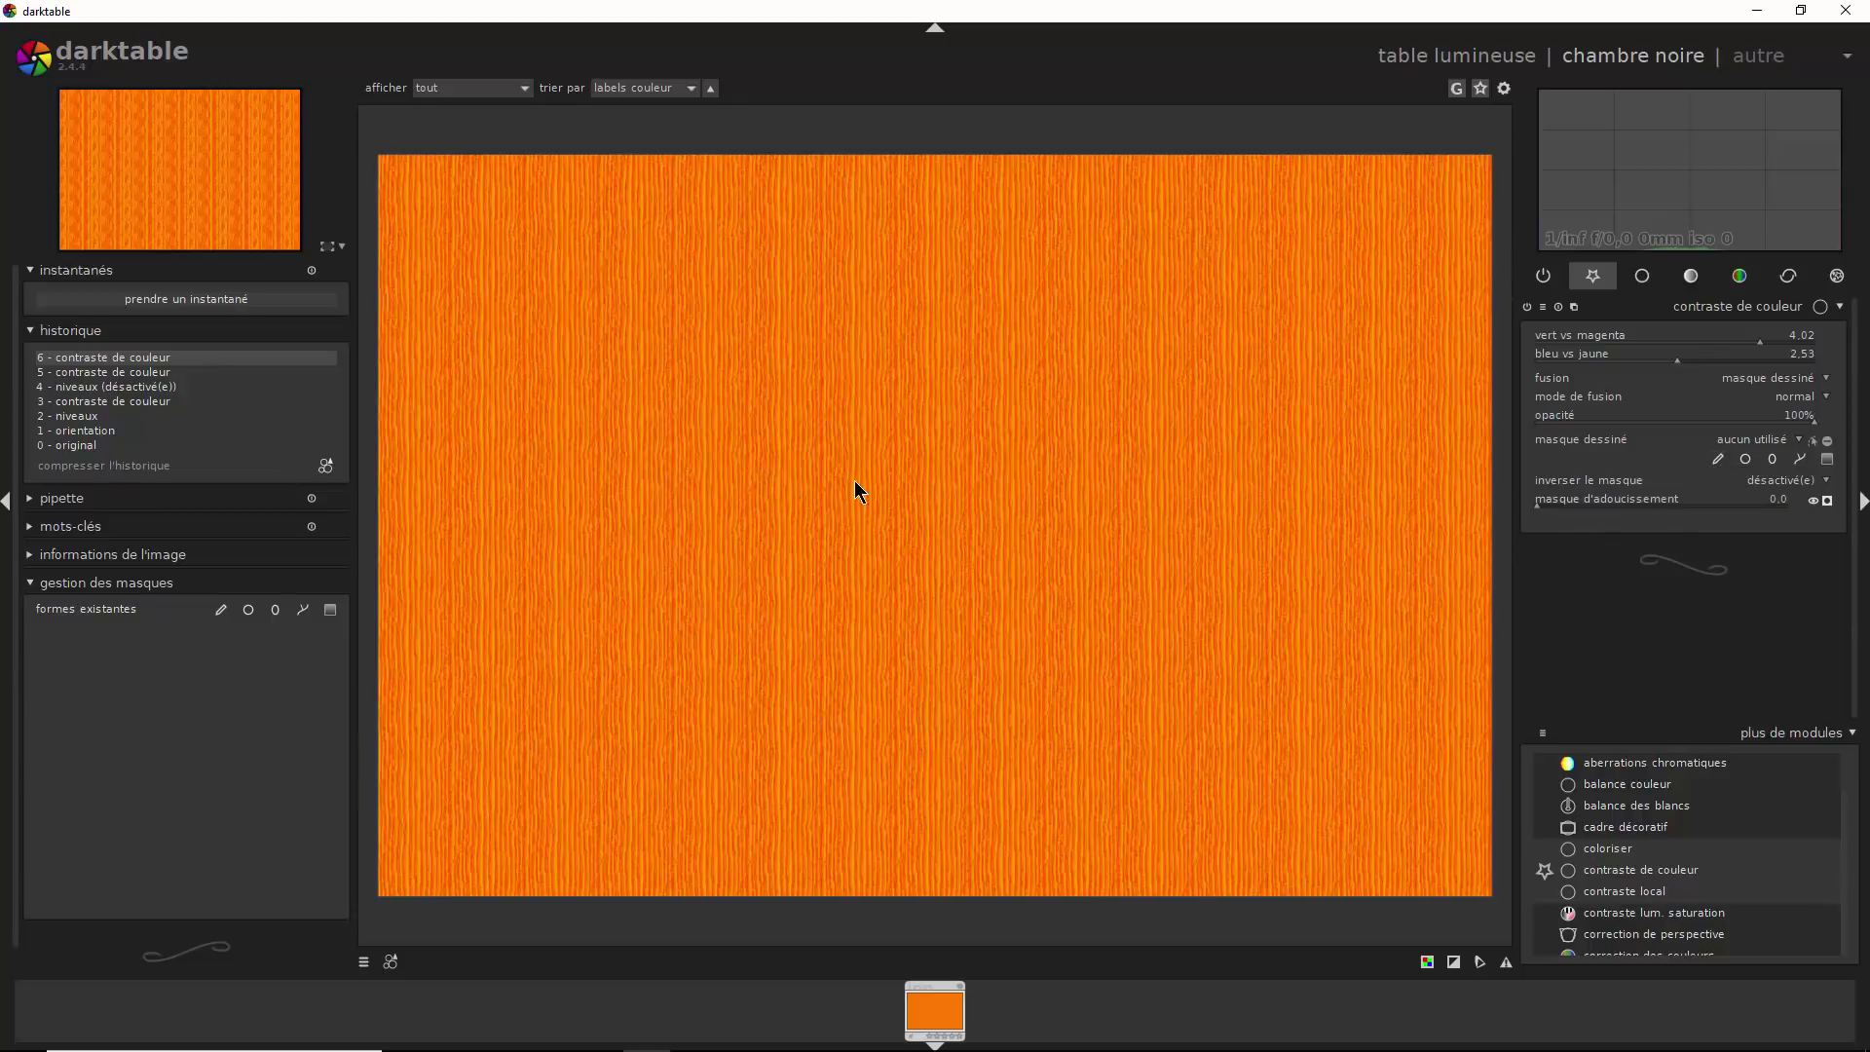
# Draw a winding brush shape in the mask manager, assign pinceau #1 to the colour contrast module and check its mask display
pyautogui.click(222, 614)
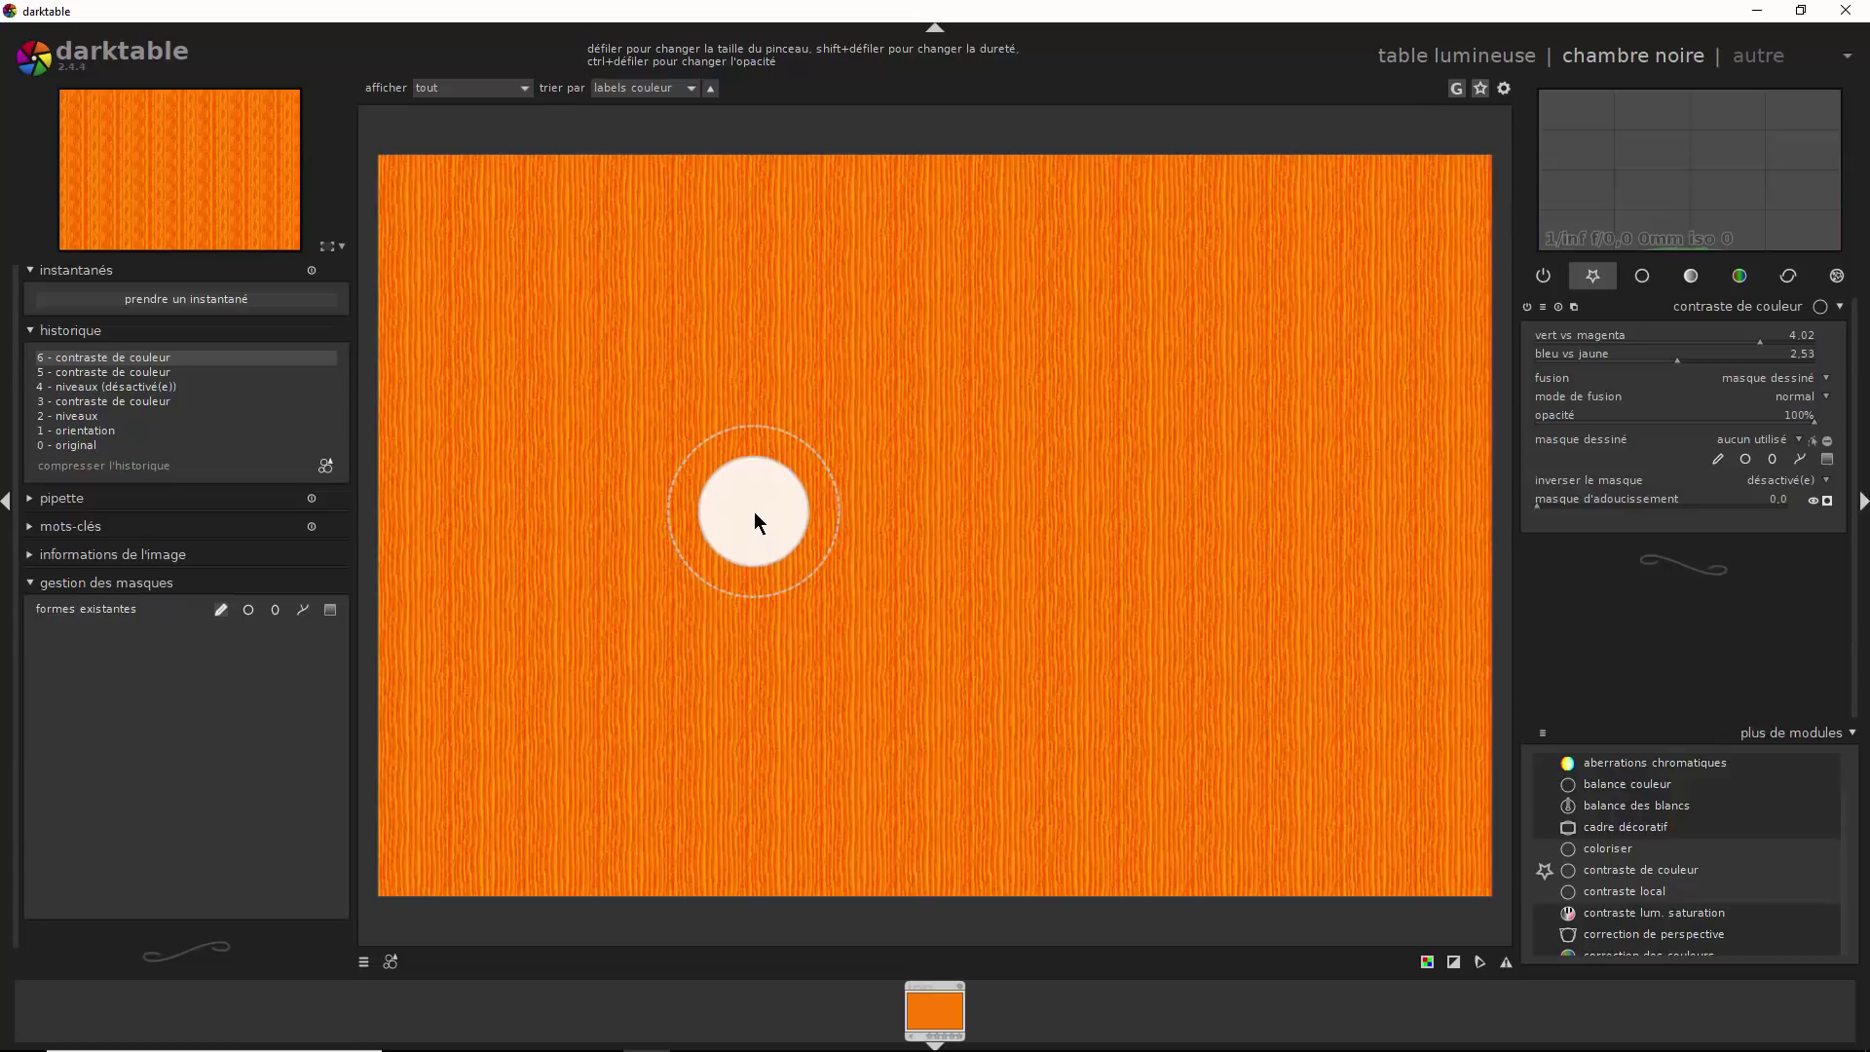
pyautogui.moveTo(755, 511)
pyautogui.mouseDown()
pyautogui.moveTo(957, 393)
pyautogui.moveTo(1053, 376)
pyautogui.moveTo(1091, 429)
pyautogui.moveTo(1064, 489)
pyautogui.moveTo(937, 605)
pyautogui.moveTo(953, 665)
pyautogui.moveTo(1024, 702)
pyautogui.moveTo(1143, 692)
pyautogui.moveTo(1238, 649)
pyautogui.moveTo(1281, 570)
pyautogui.moveTo(1280, 411)
pyautogui.moveTo(1332, 336)
pyautogui.mouseUp()
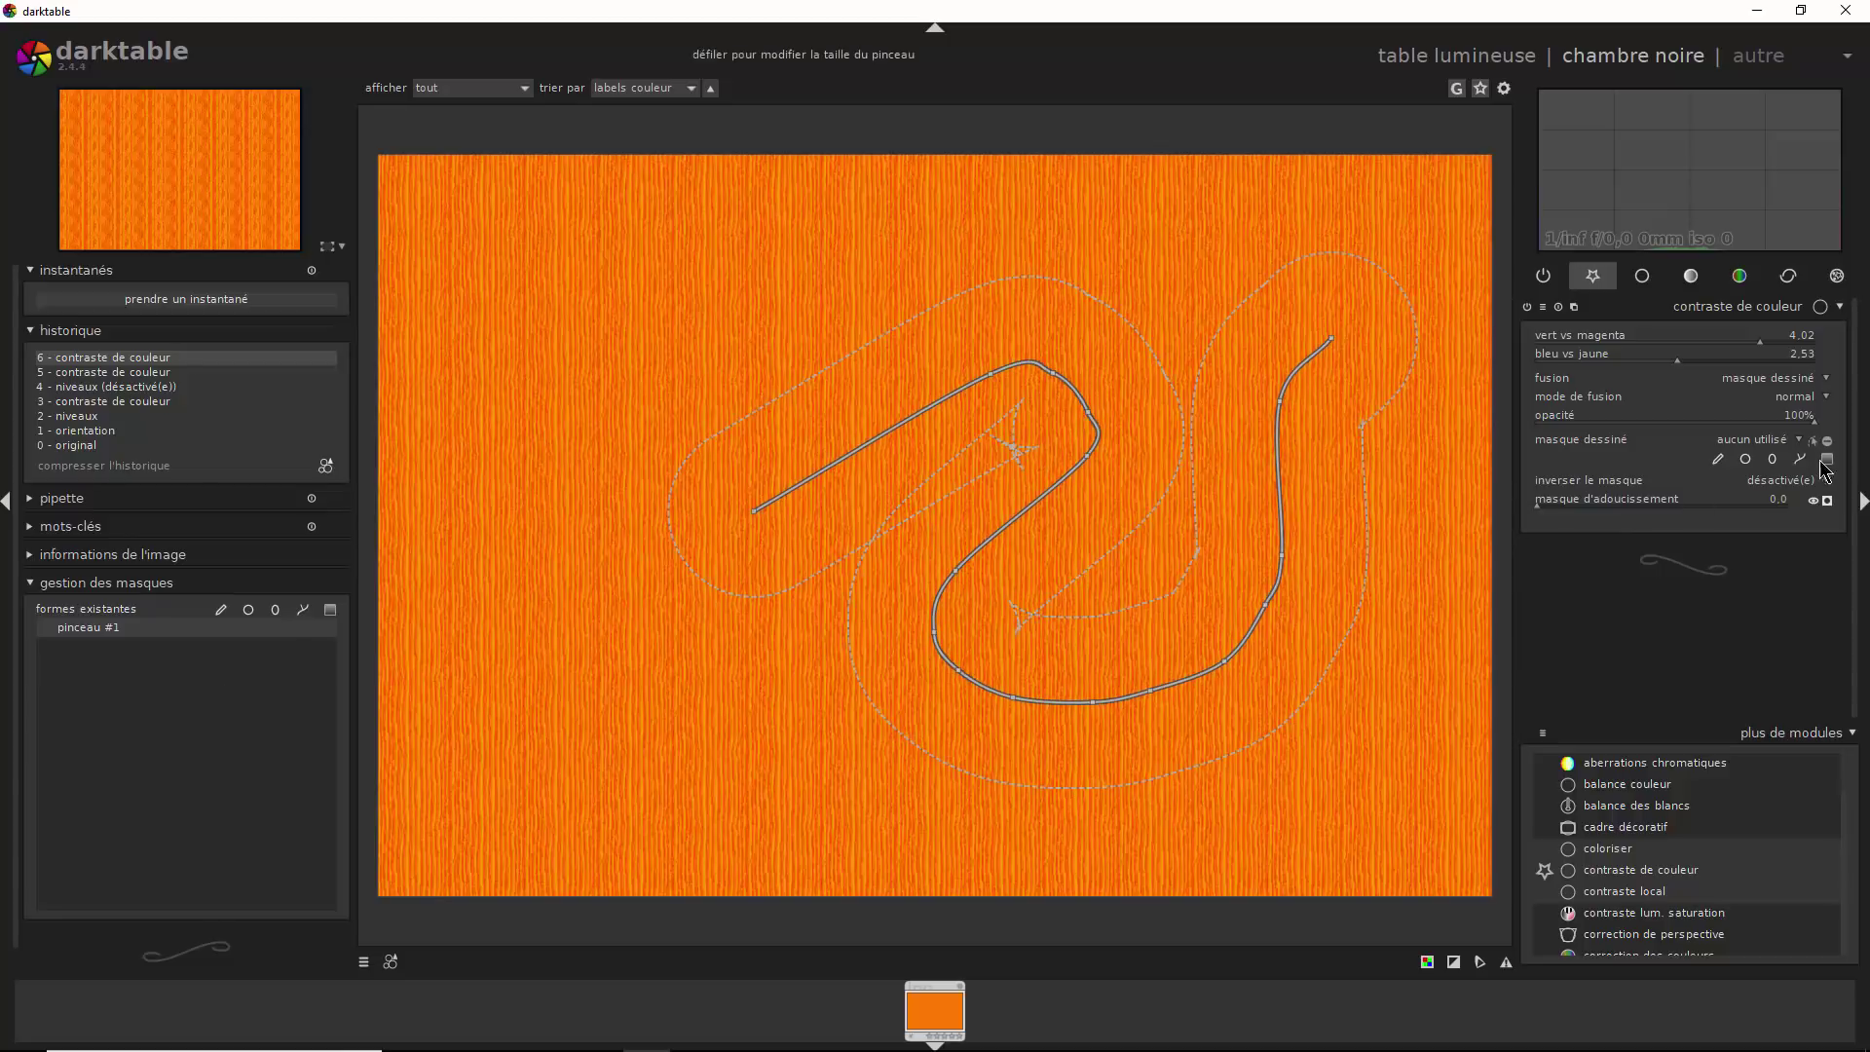
pyautogui.click(1783, 447)
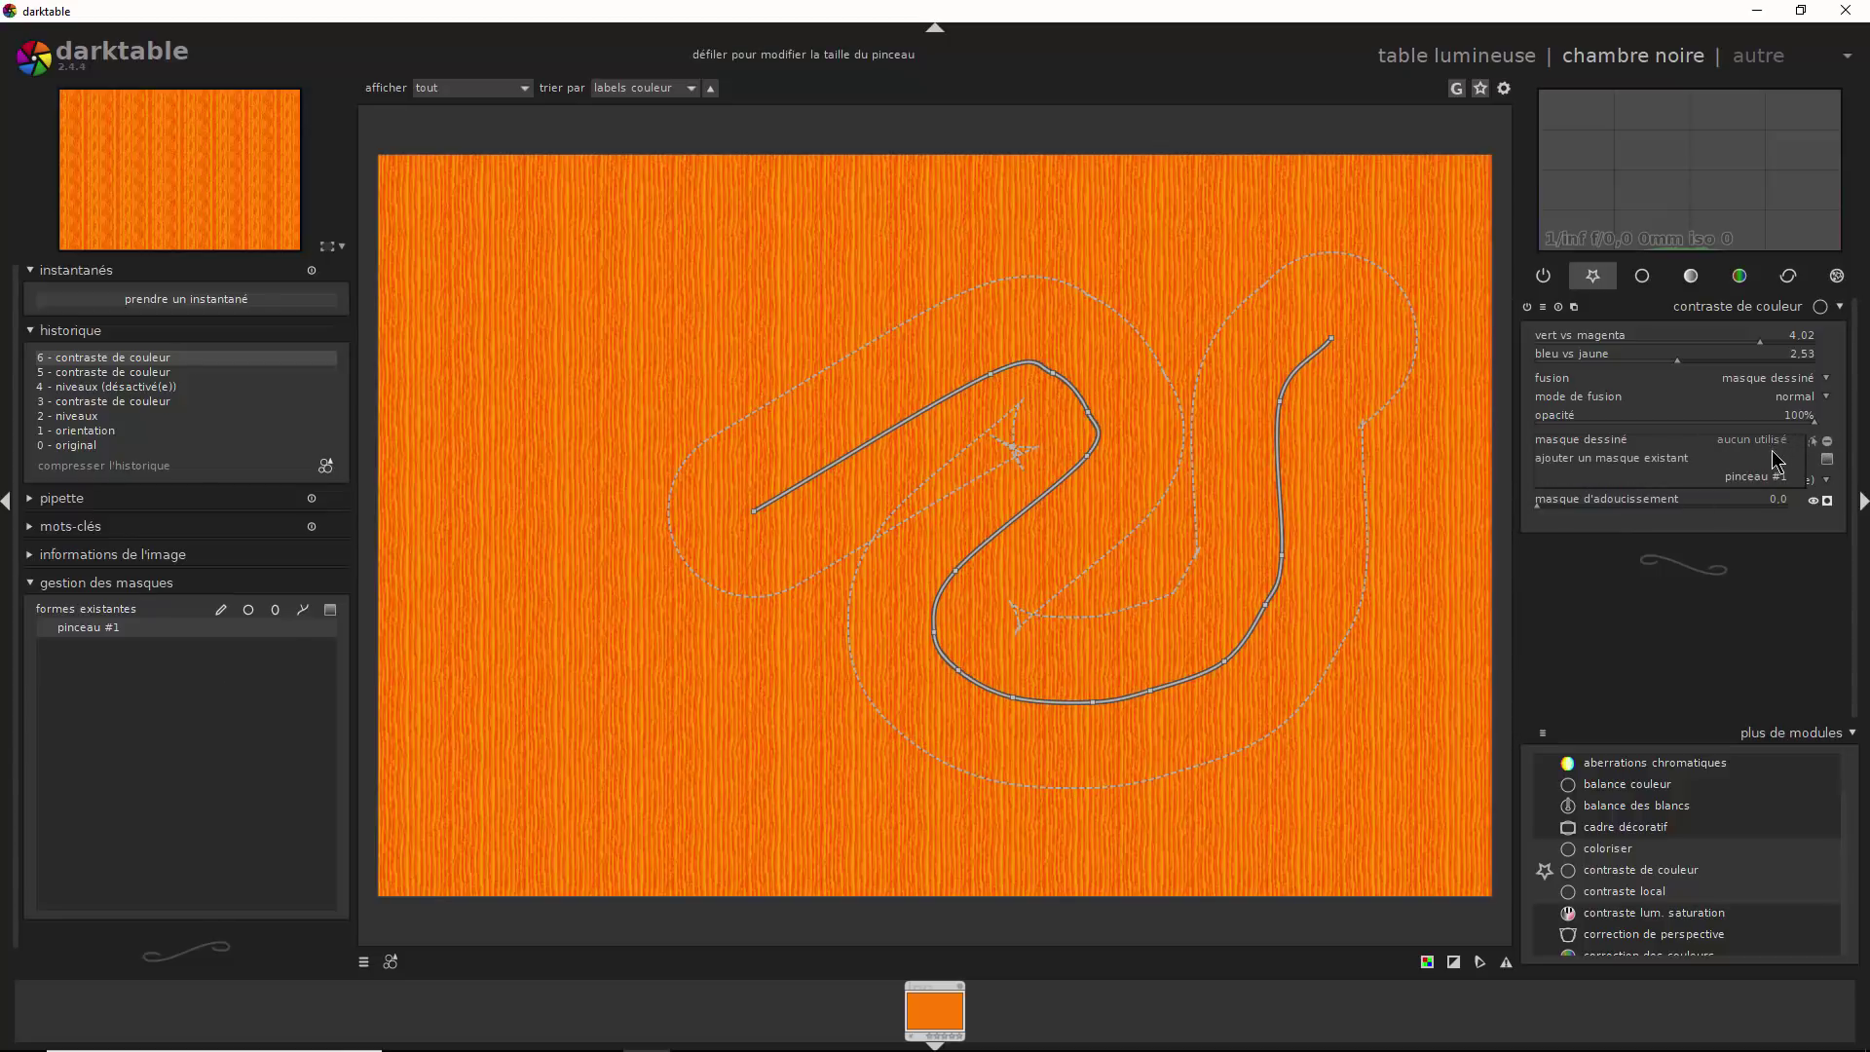
pyautogui.click(1749, 492)
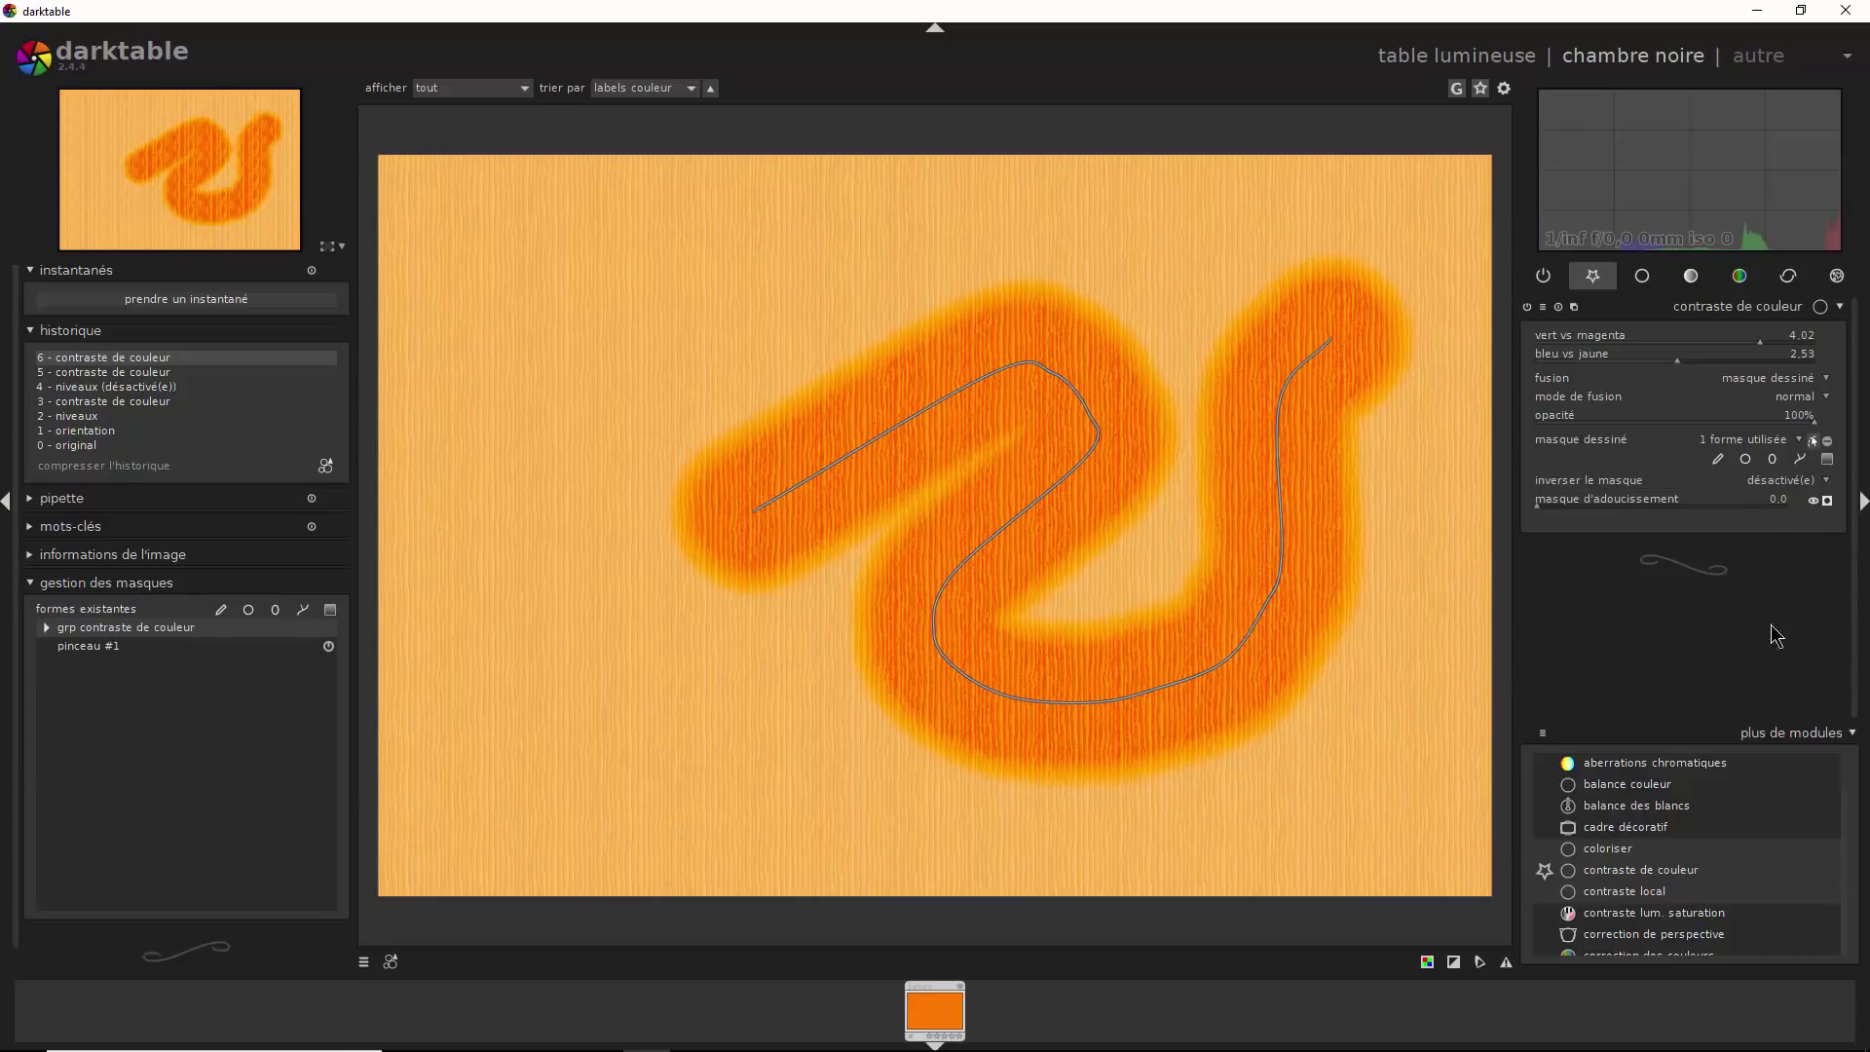
pyautogui.click(1826, 501)
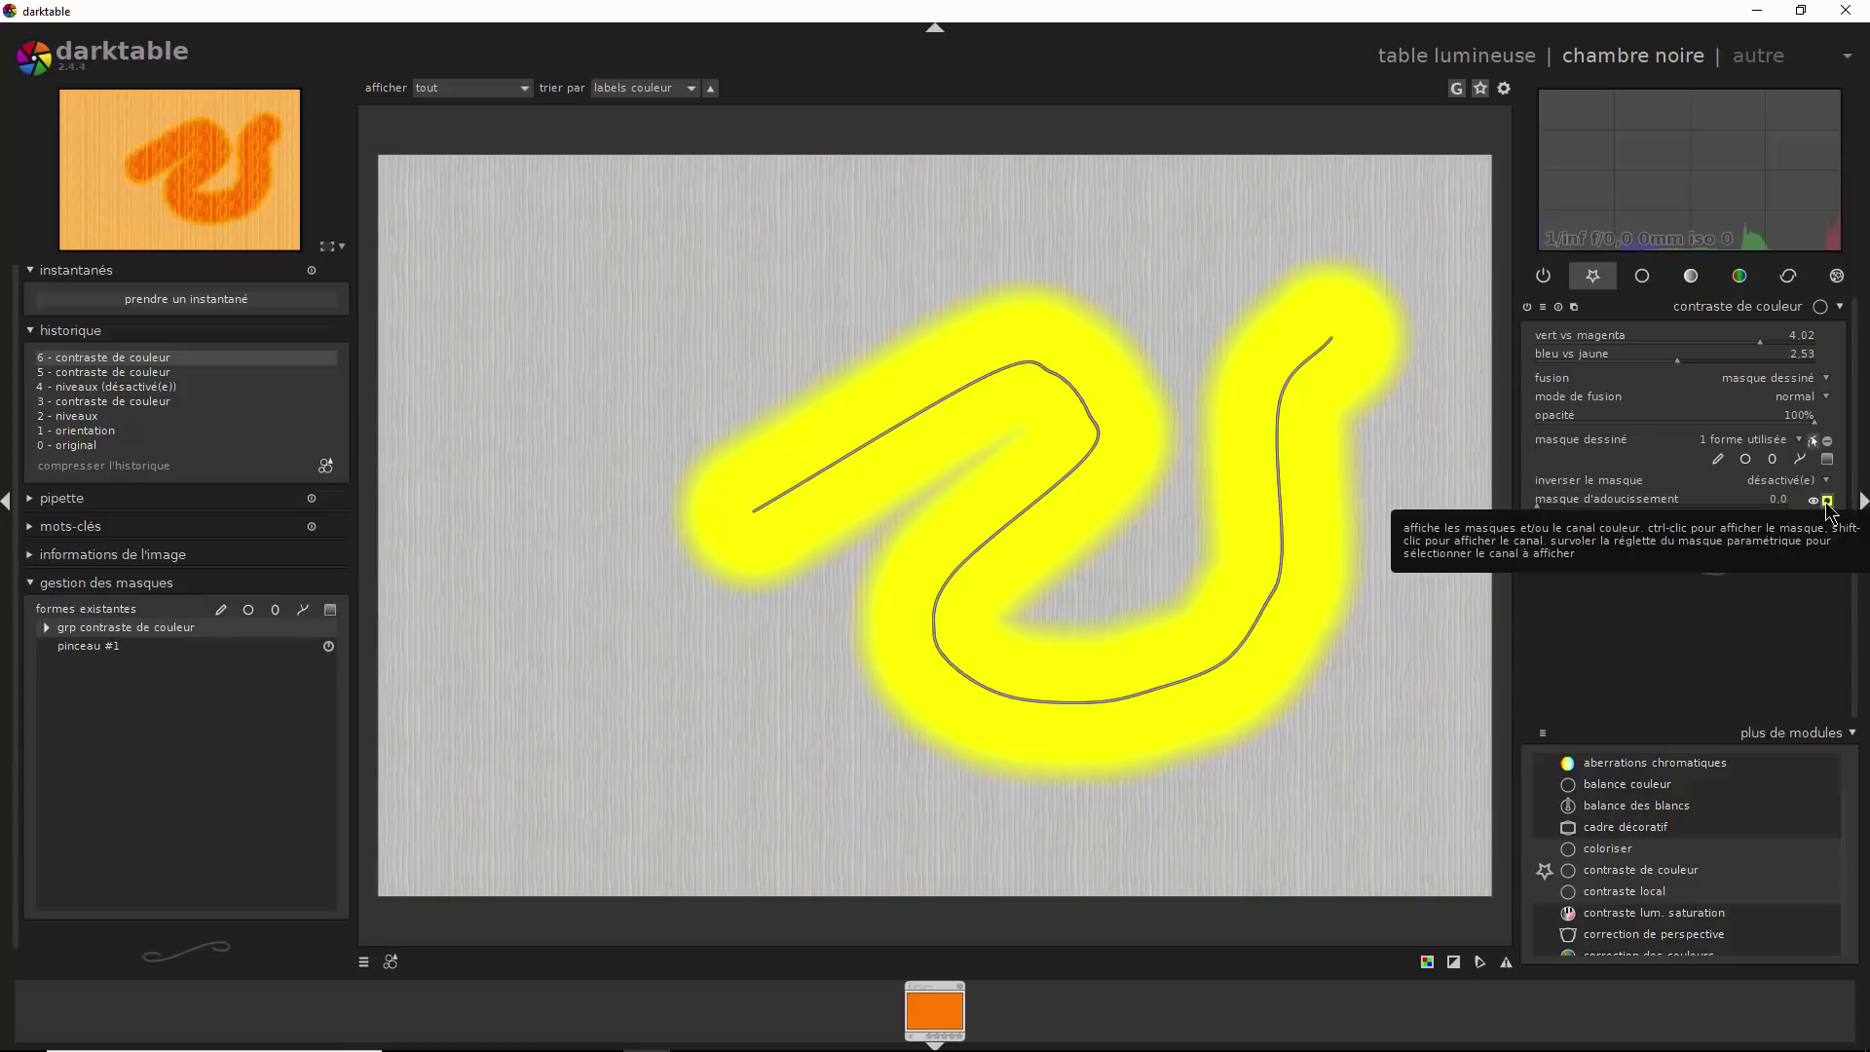
pyautogui.click(1827, 501)
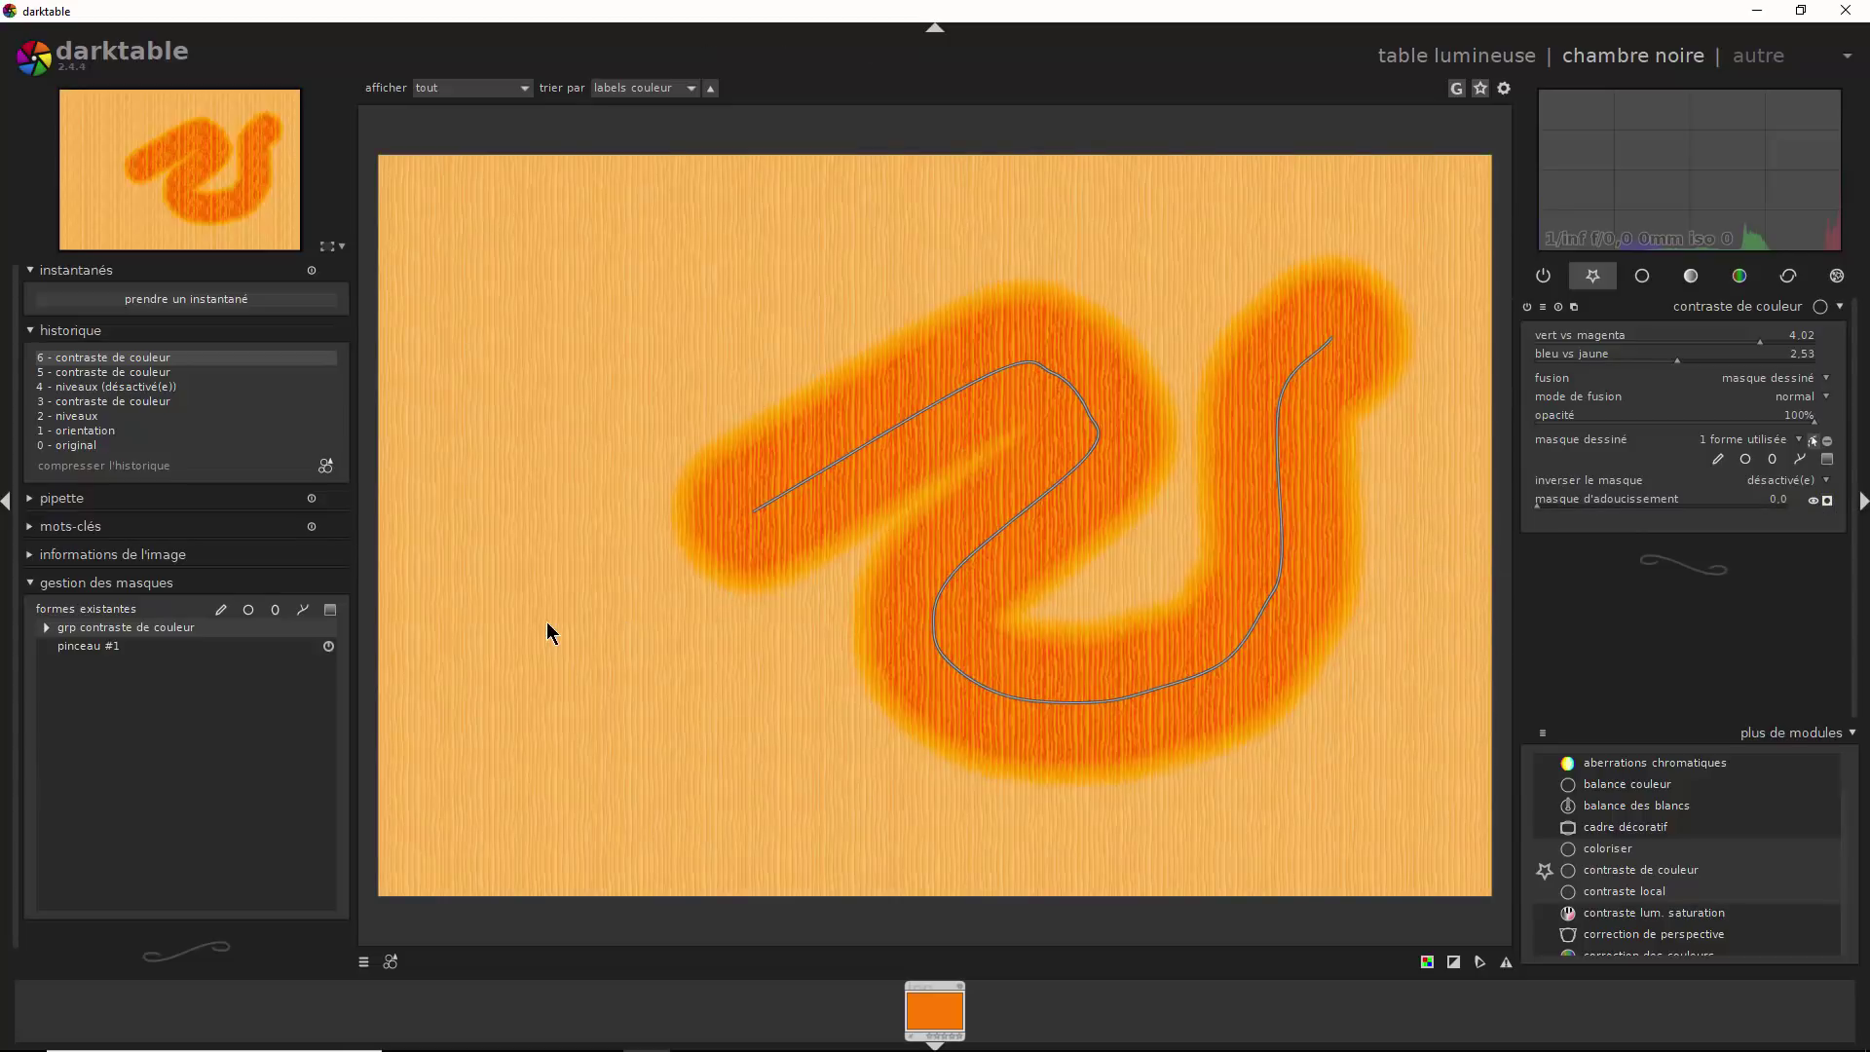
# Draw a second looping brush shape across most of the image and add pinceau #3 to the module's drawn mask
pyautogui.click(221, 610)
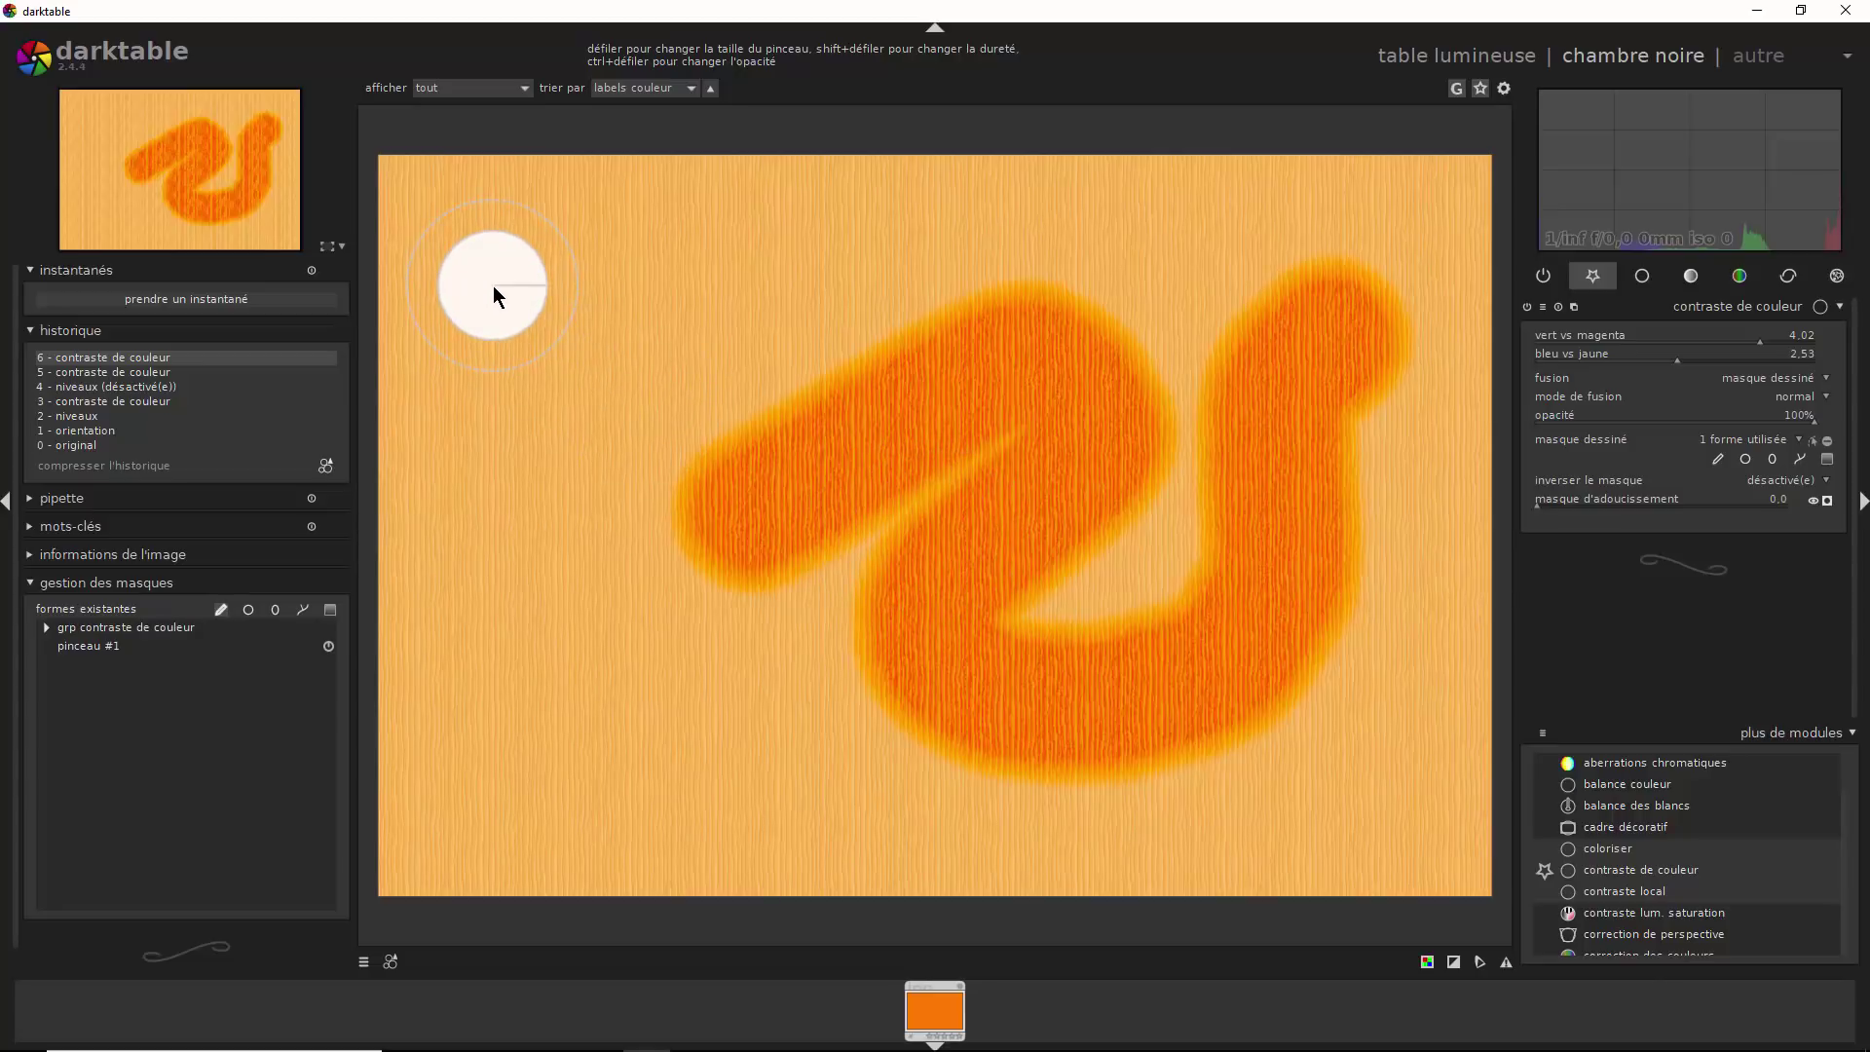
pyautogui.moveTo(493, 285)
pyautogui.mouseDown()
pyautogui.moveTo(480, 547)
pyautogui.moveTo(539, 659)
pyautogui.moveTo(631, 709)
pyautogui.moveTo(694, 606)
pyautogui.moveTo(700, 409)
pyautogui.moveTo(761, 307)
pyautogui.moveTo(880, 316)
pyautogui.mouseUp()
pyautogui.moveTo(868, 564)
pyautogui.mouseDown()
pyautogui.moveTo(830, 661)
pyautogui.moveTo(975, 752)
pyautogui.moveTo(1211, 715)
pyautogui.moveTo(1162, 522)
pyautogui.moveTo(853, 493)
pyautogui.moveTo(562, 435)
pyautogui.moveTo(508, 271)
pyautogui.moveTo(802, 229)
pyautogui.moveTo(1190, 241)
pyautogui.moveTo(1292, 393)
pyautogui.moveTo(1291, 497)
pyautogui.moveTo(1361, 670)
pyautogui.moveTo(1311, 785)
pyautogui.moveTo(627, 780)
pyautogui.moveTo(546, 810)
pyautogui.mouseUp()
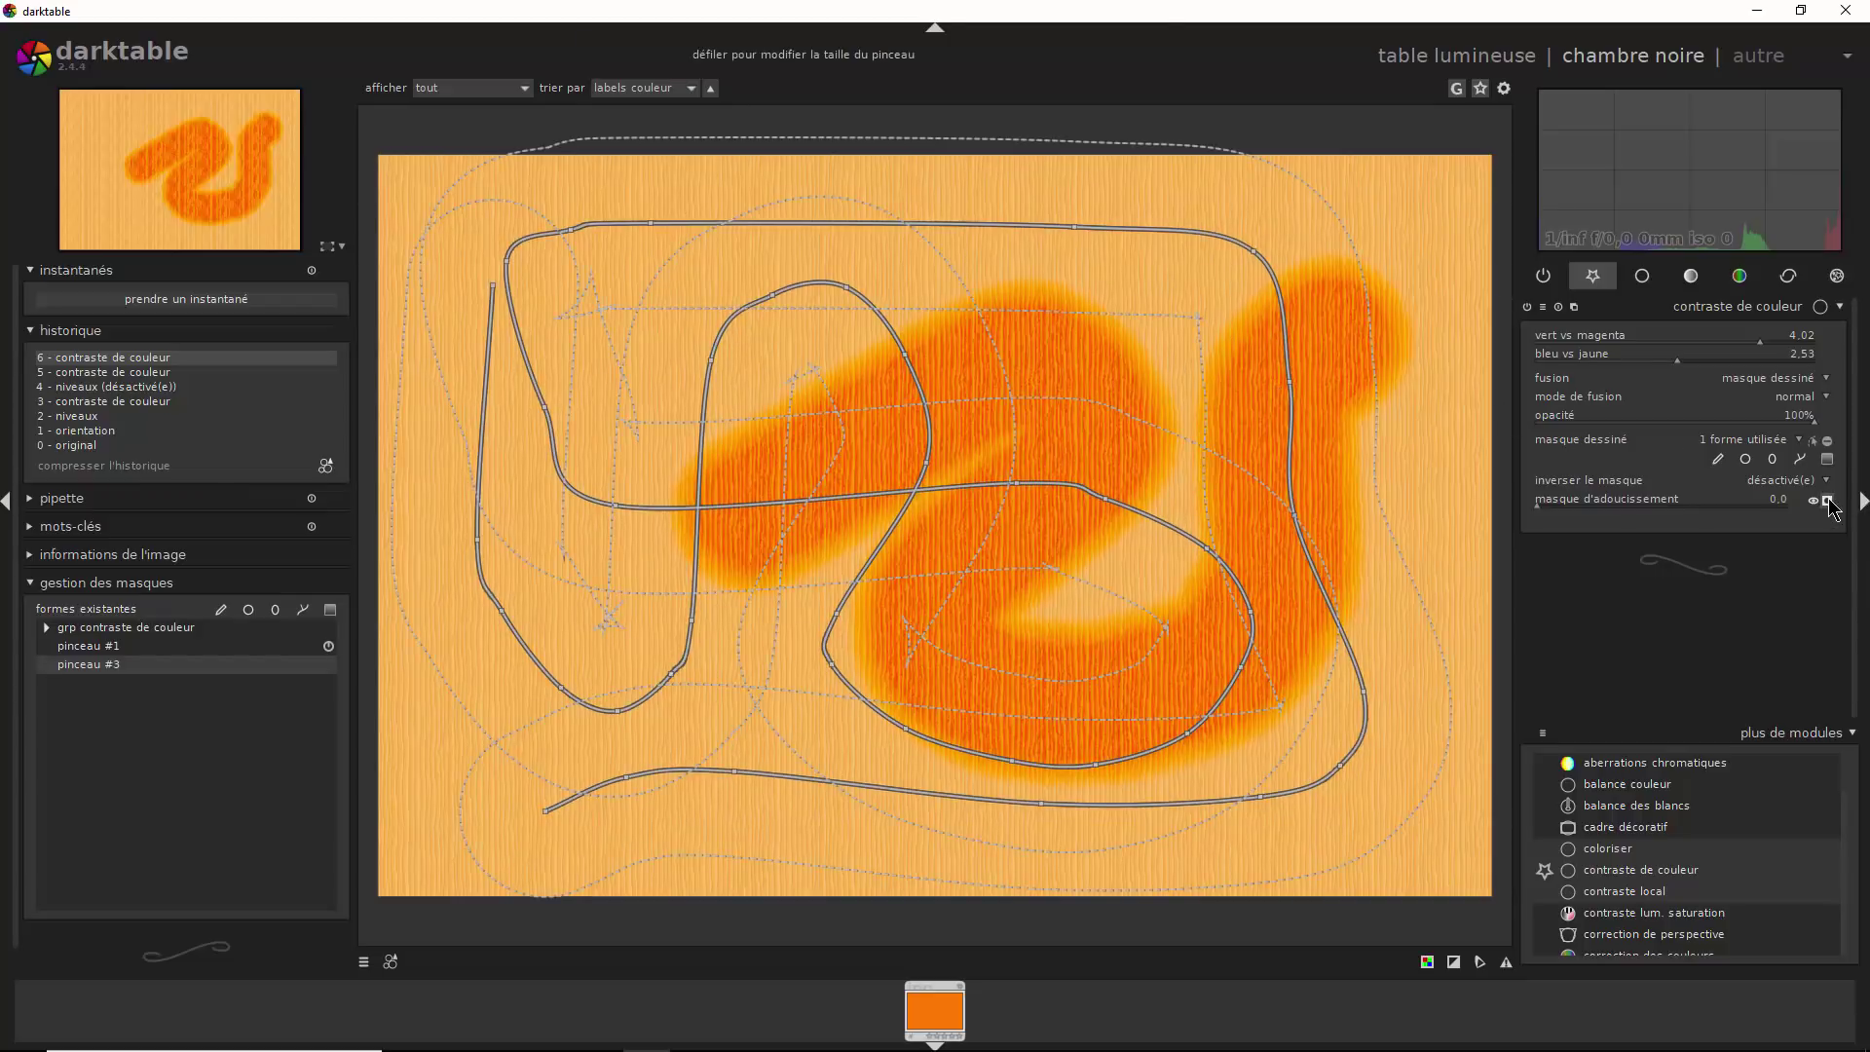
pyautogui.click(1827, 459)
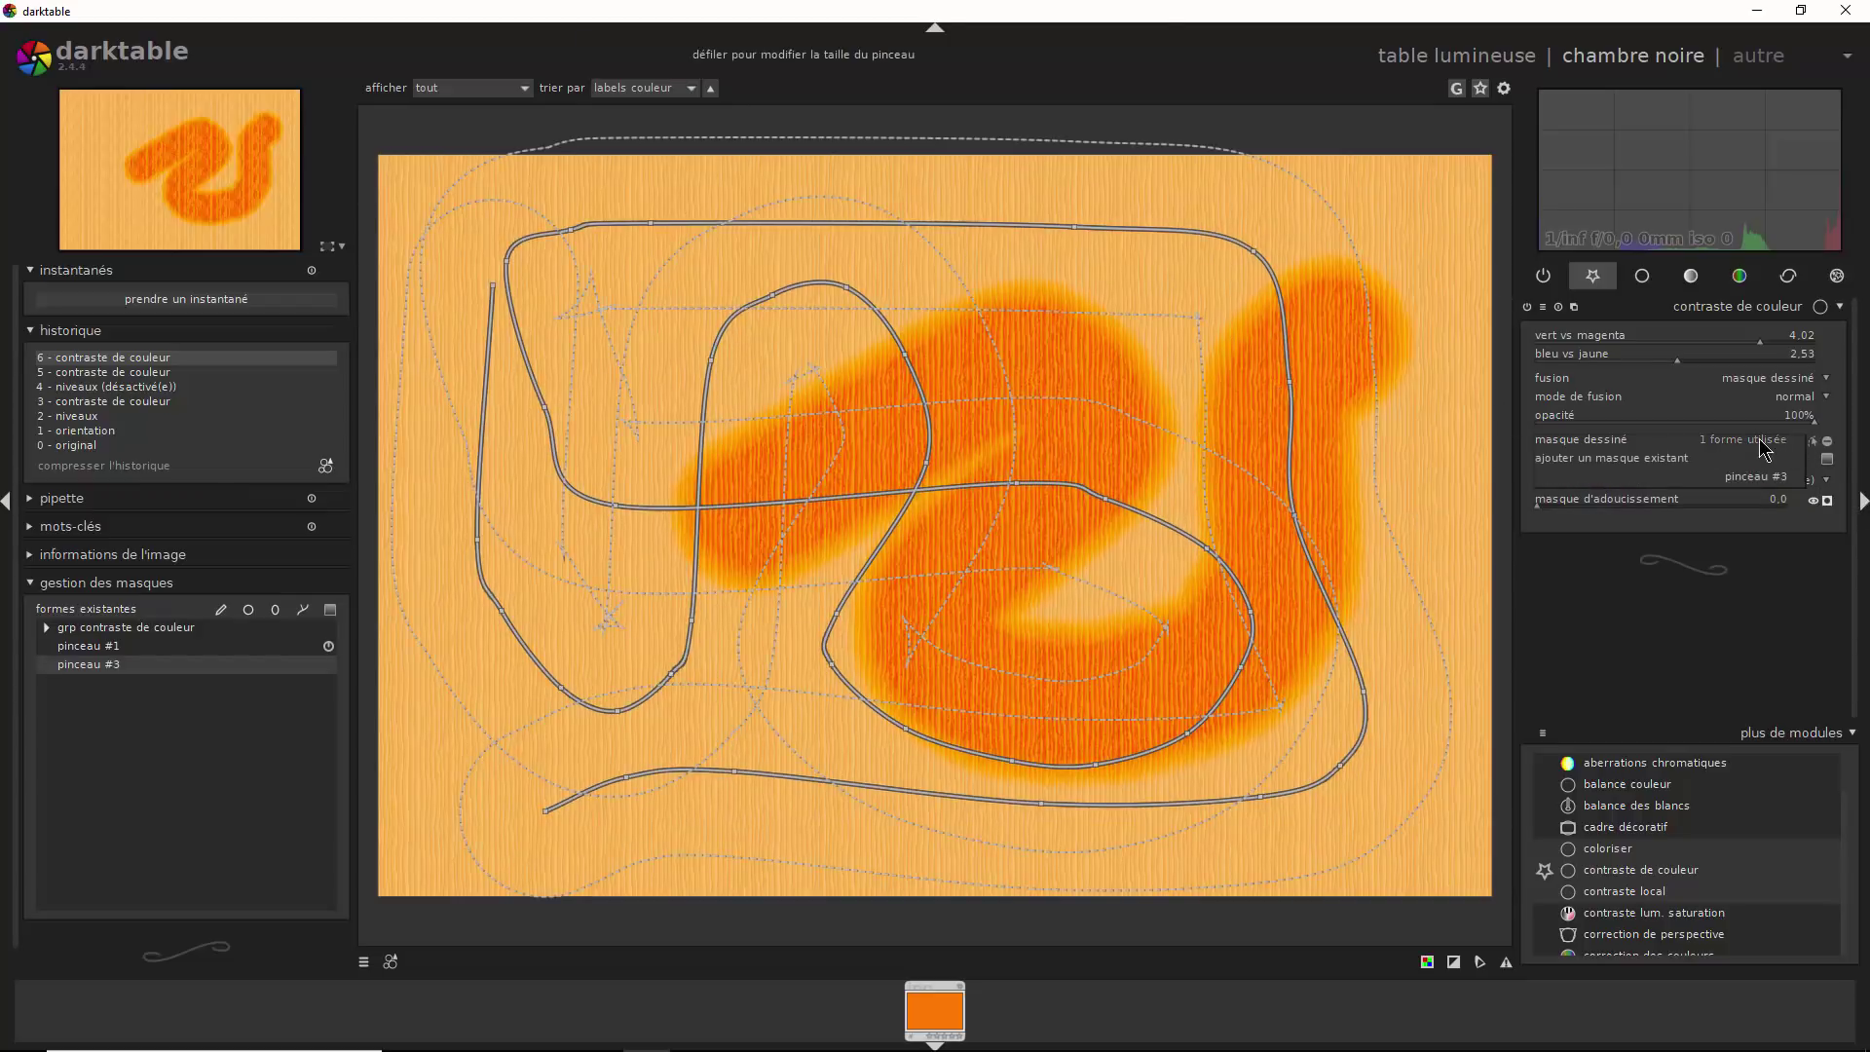
pyautogui.click(1790, 479)
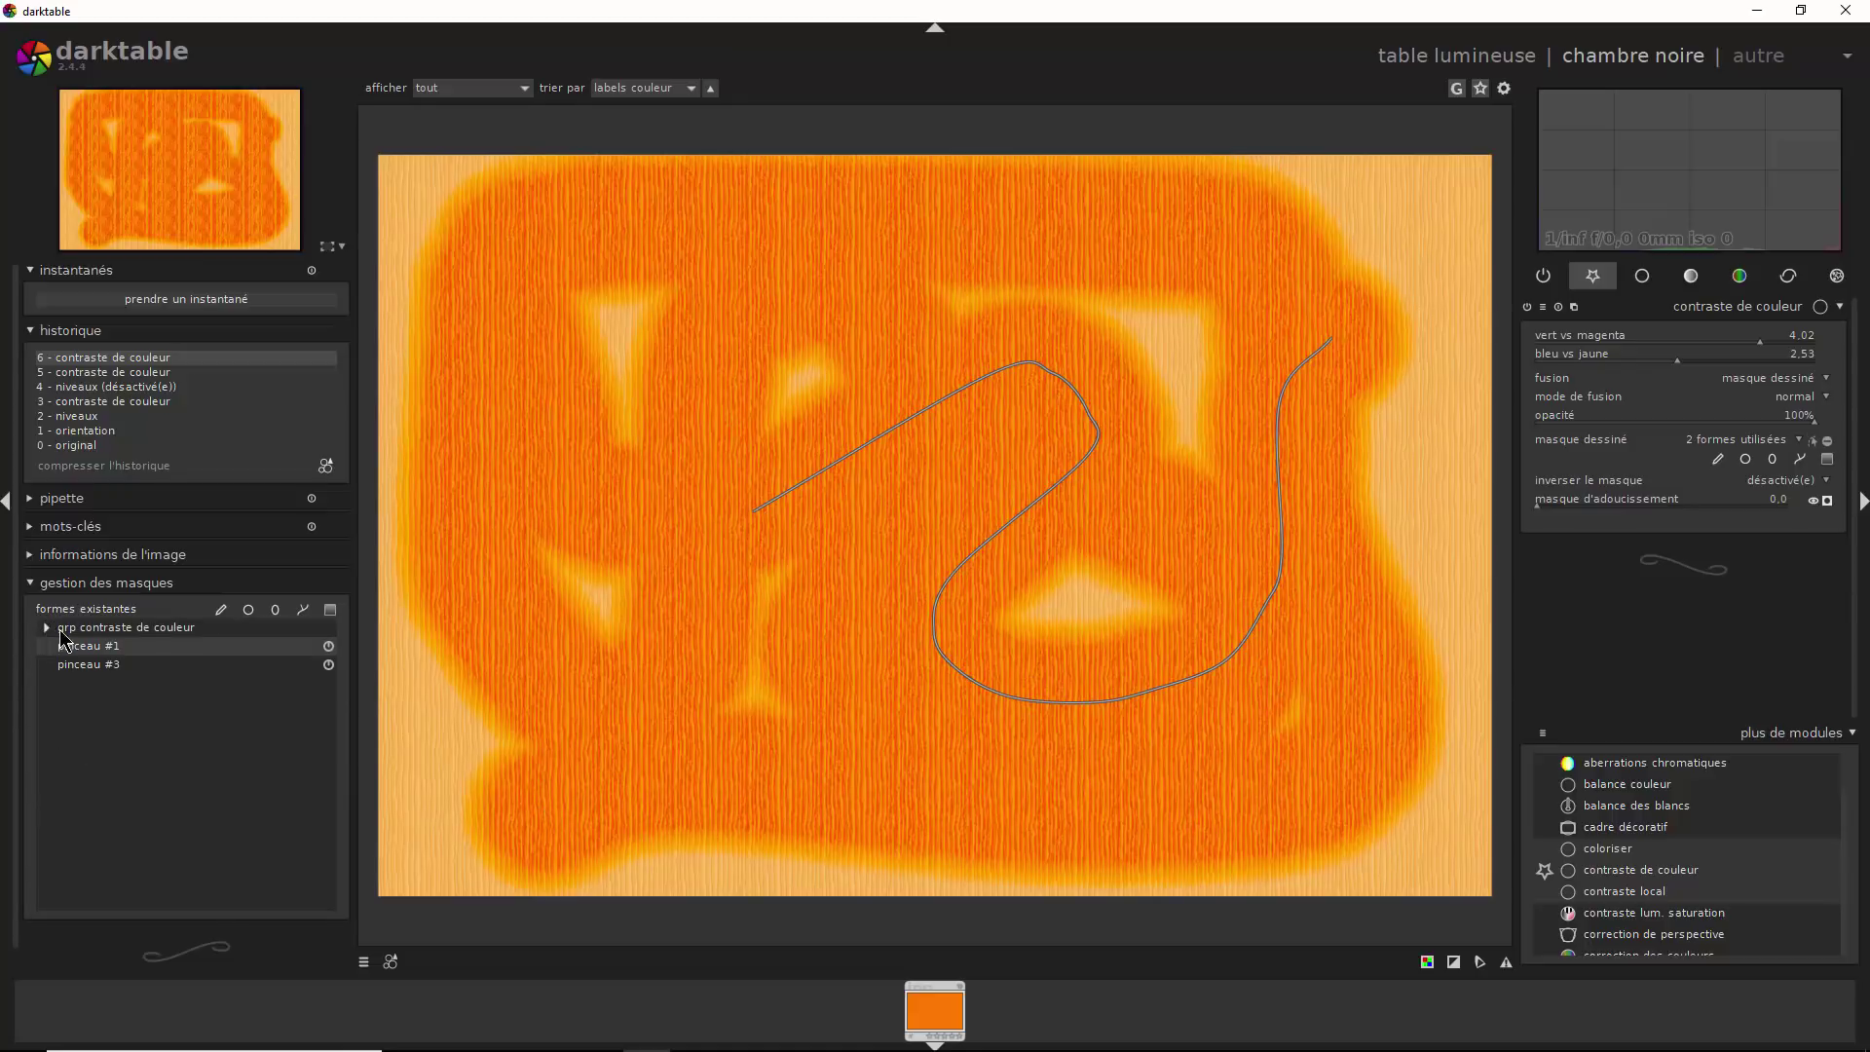
# Highlight the two brush shapes in the mask manager and delete both pinceau #1 and pinceau #3
pyautogui.click(98, 667)
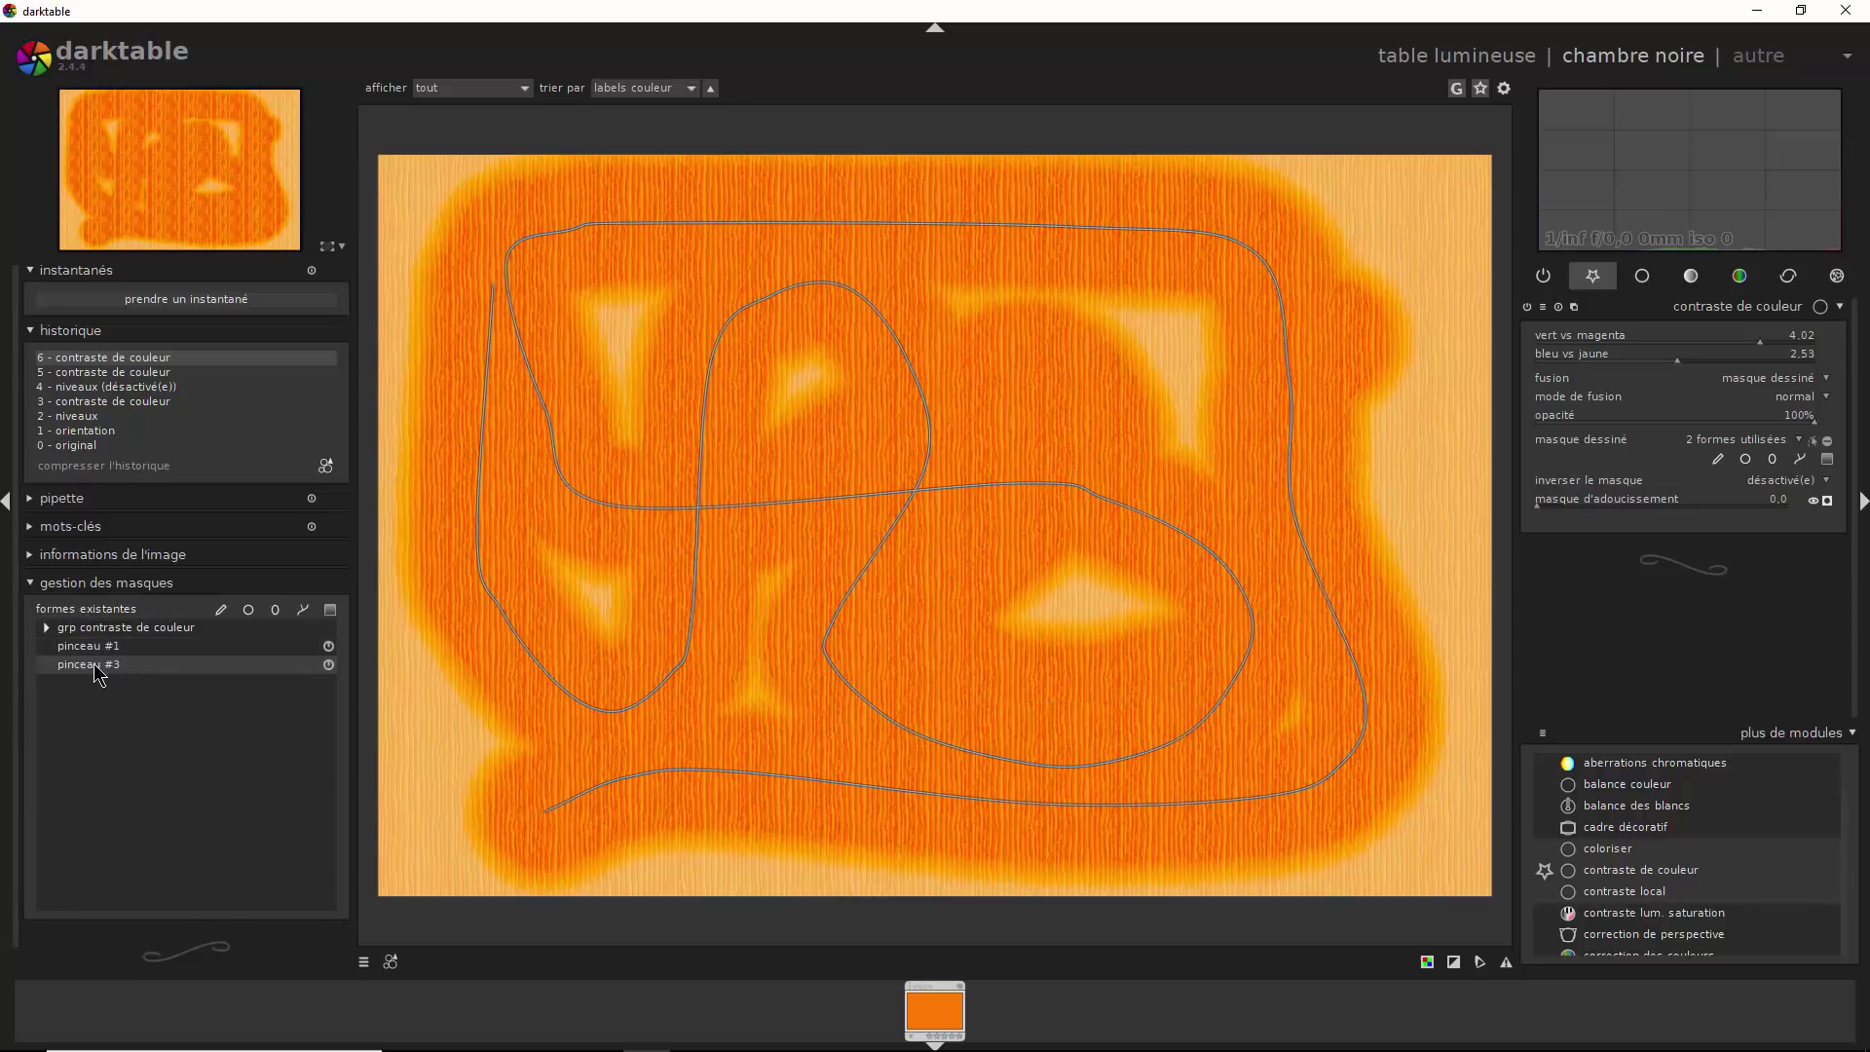
pyautogui.click(102, 648)
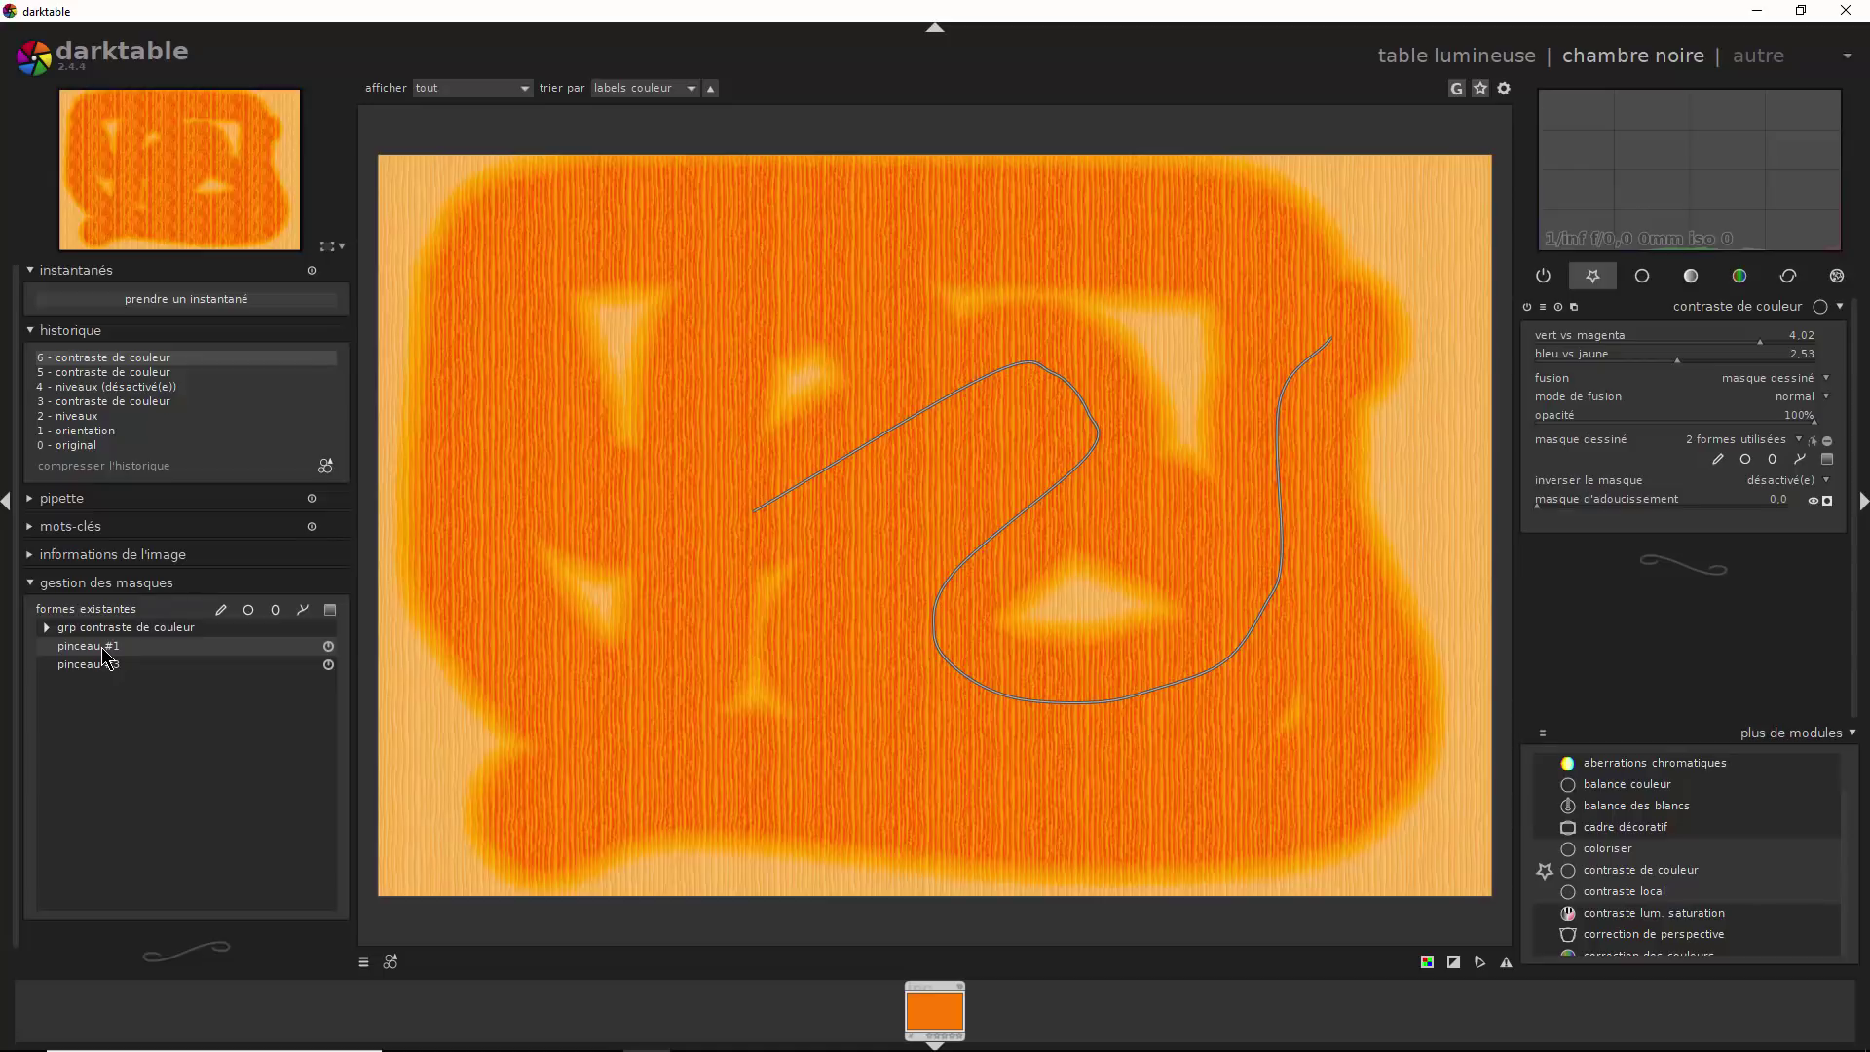
pyautogui.rightClick(102, 647)
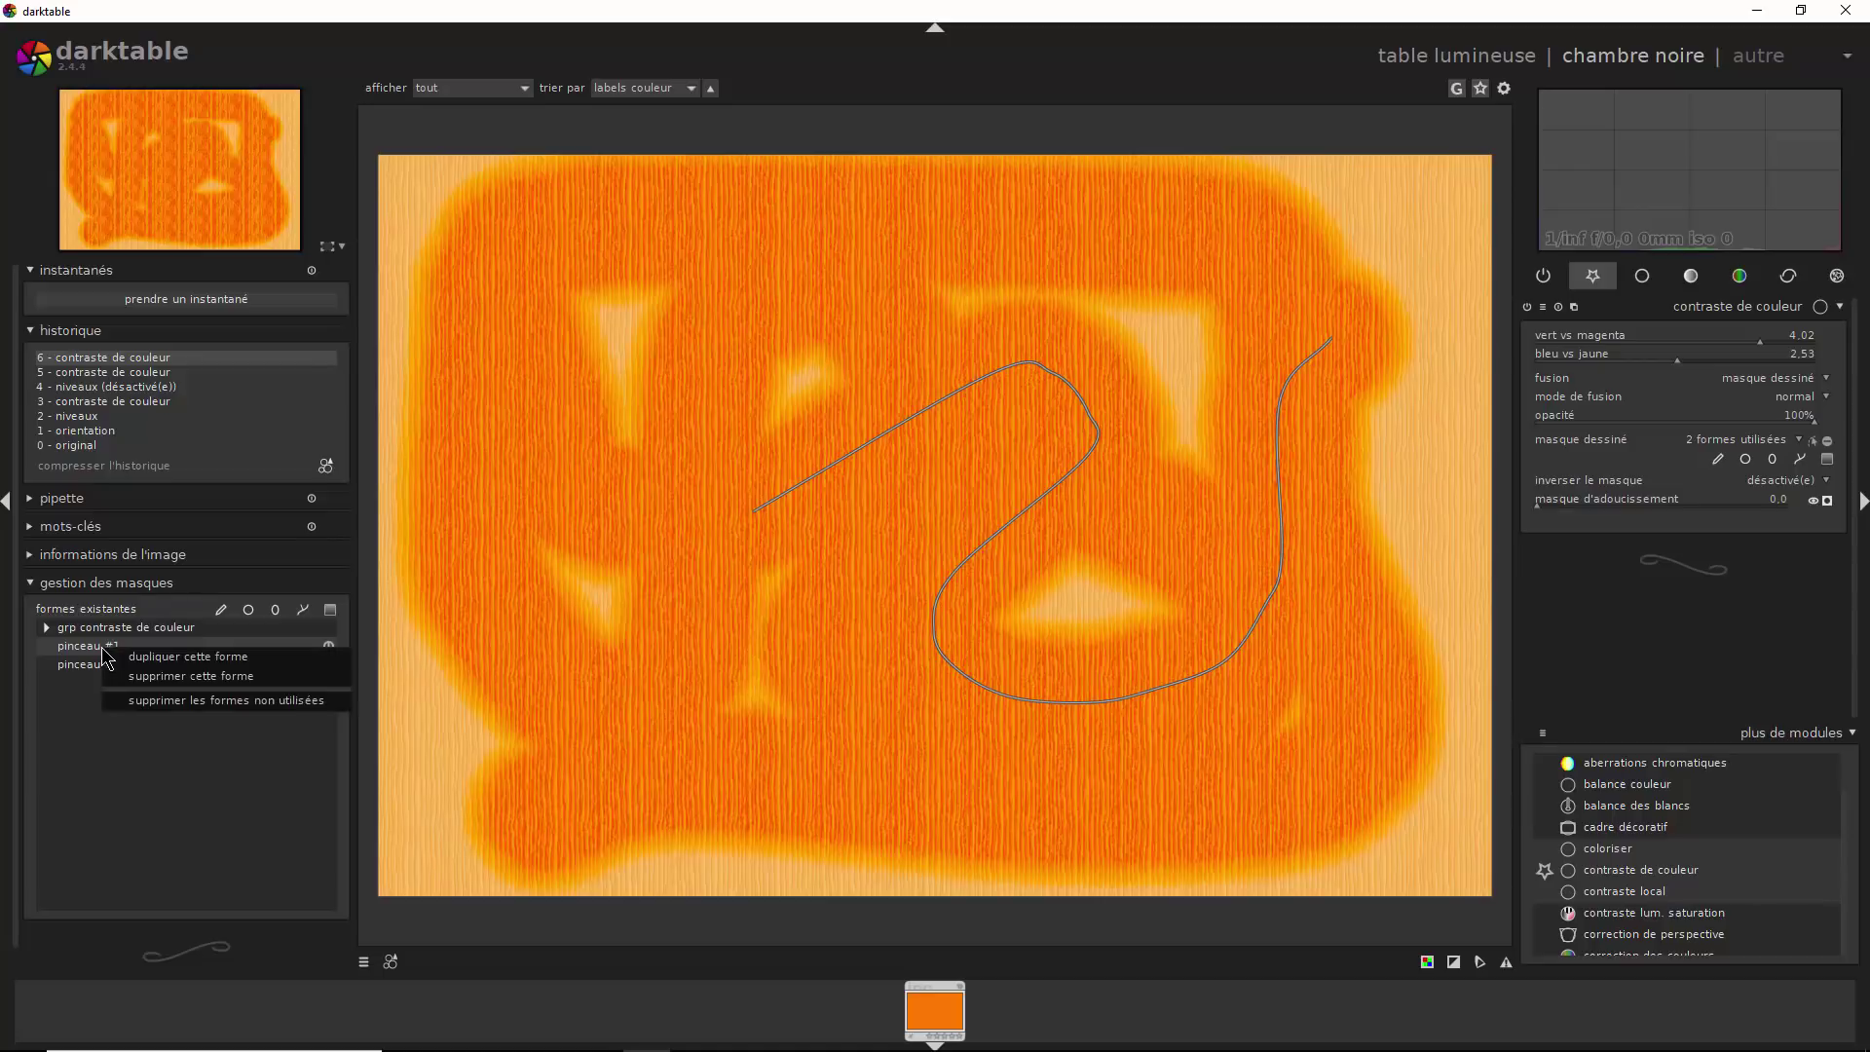
pyautogui.click(145, 677)
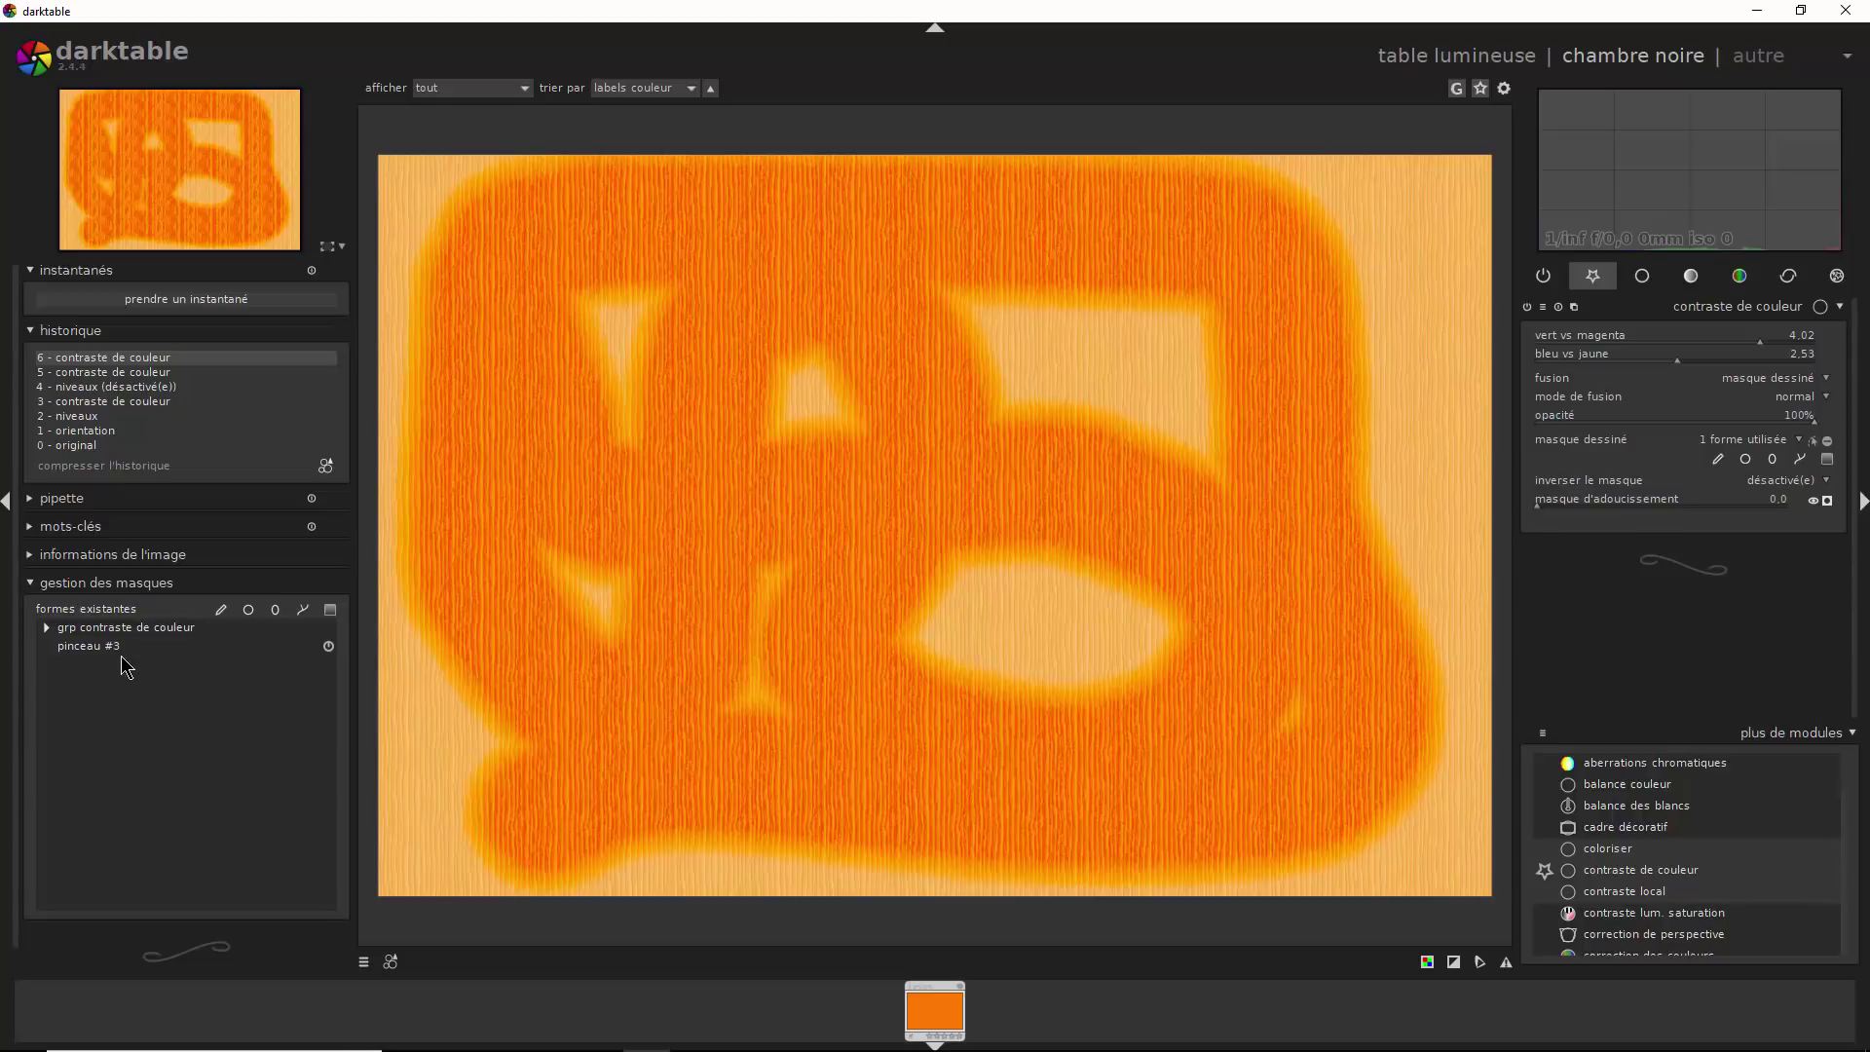
pyautogui.rightClick(120, 647)
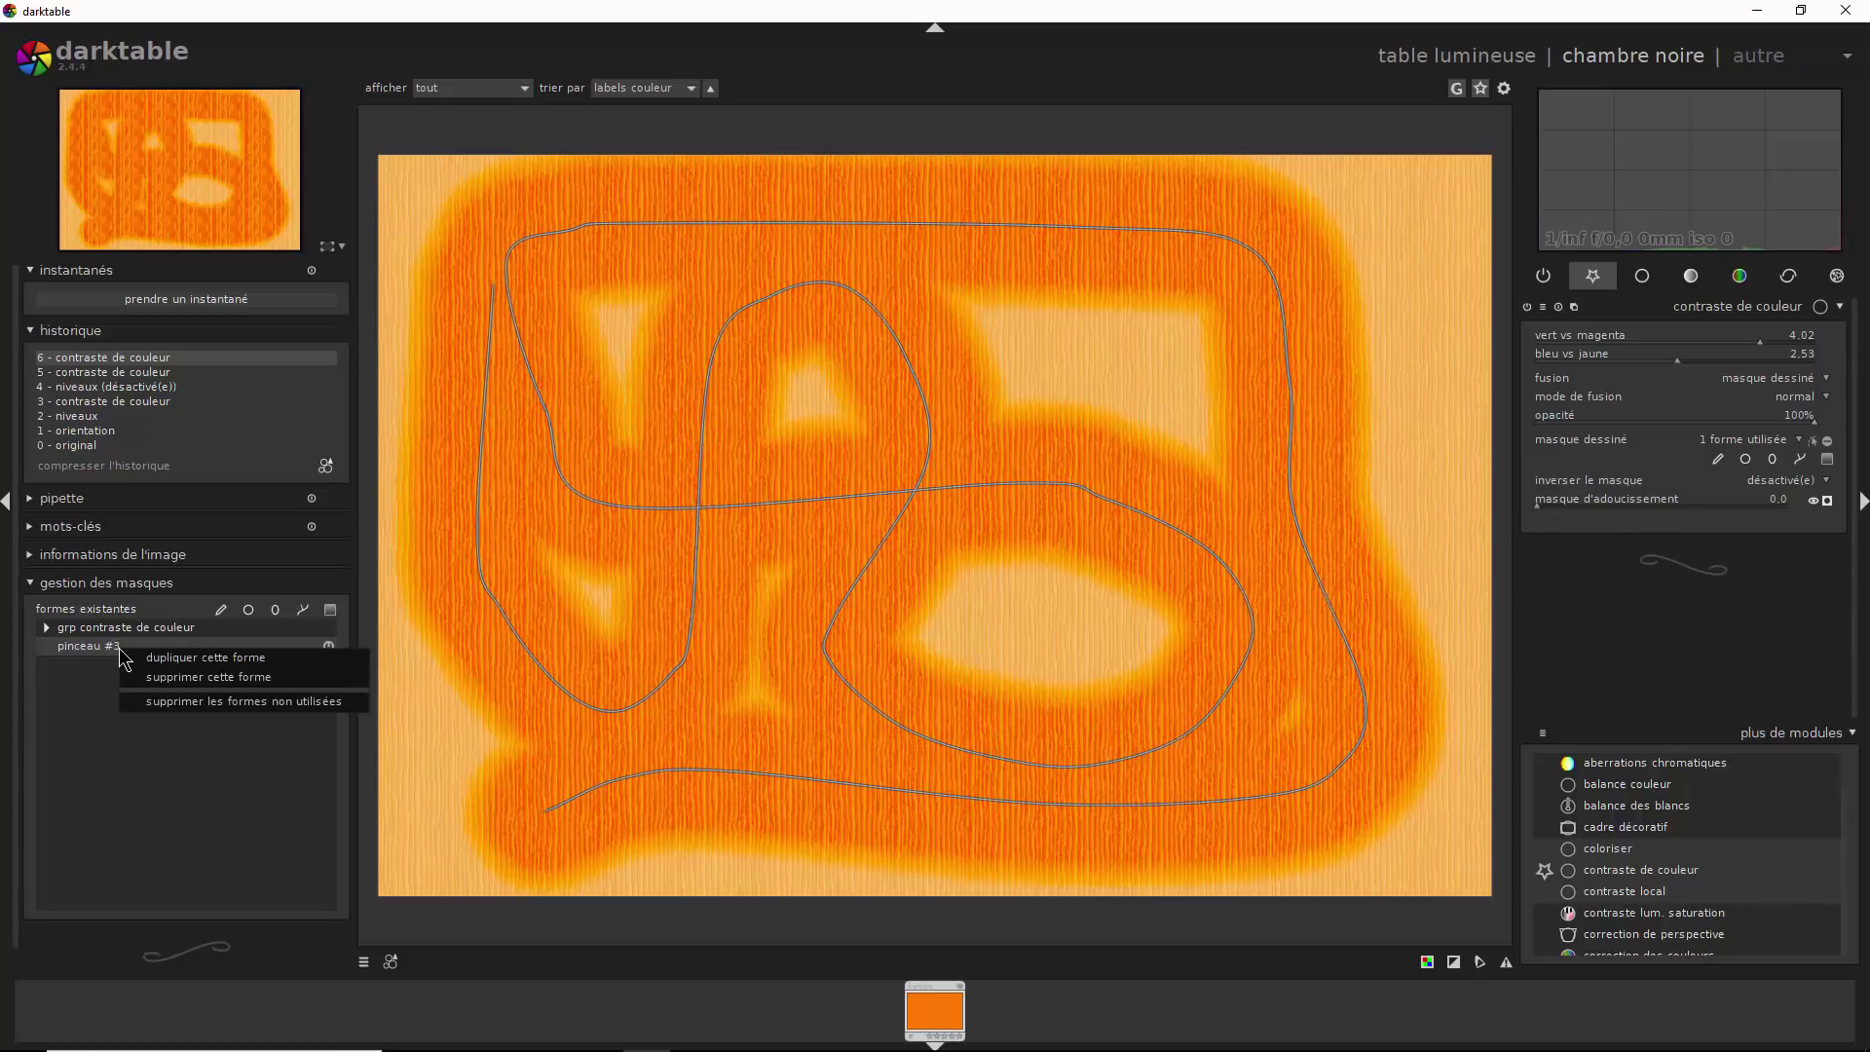
pyautogui.click(214, 678)
# Start a new brush shape in the mask manager and enlarge and shrink the brush to adjust its size
pyautogui.click(220, 609)
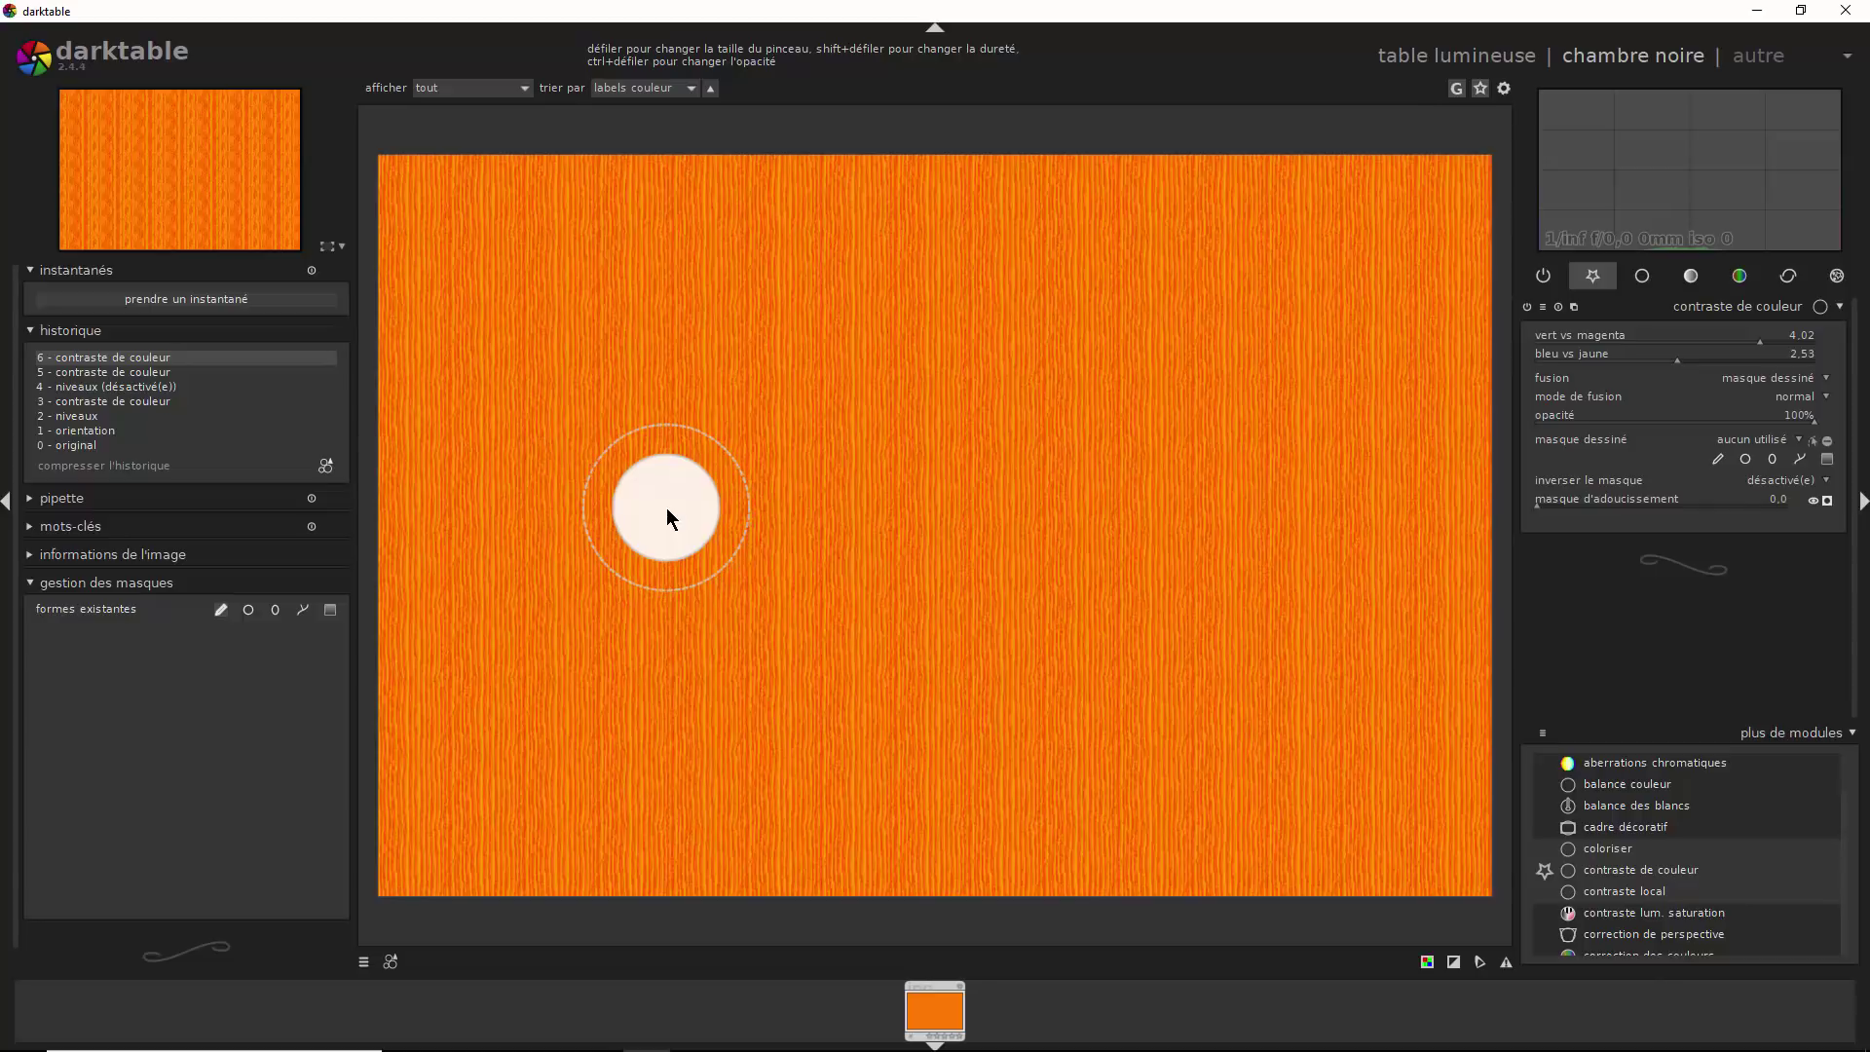
pyautogui.scroll(2, 666, 506)
pyautogui.scroll(3, 666, 506)
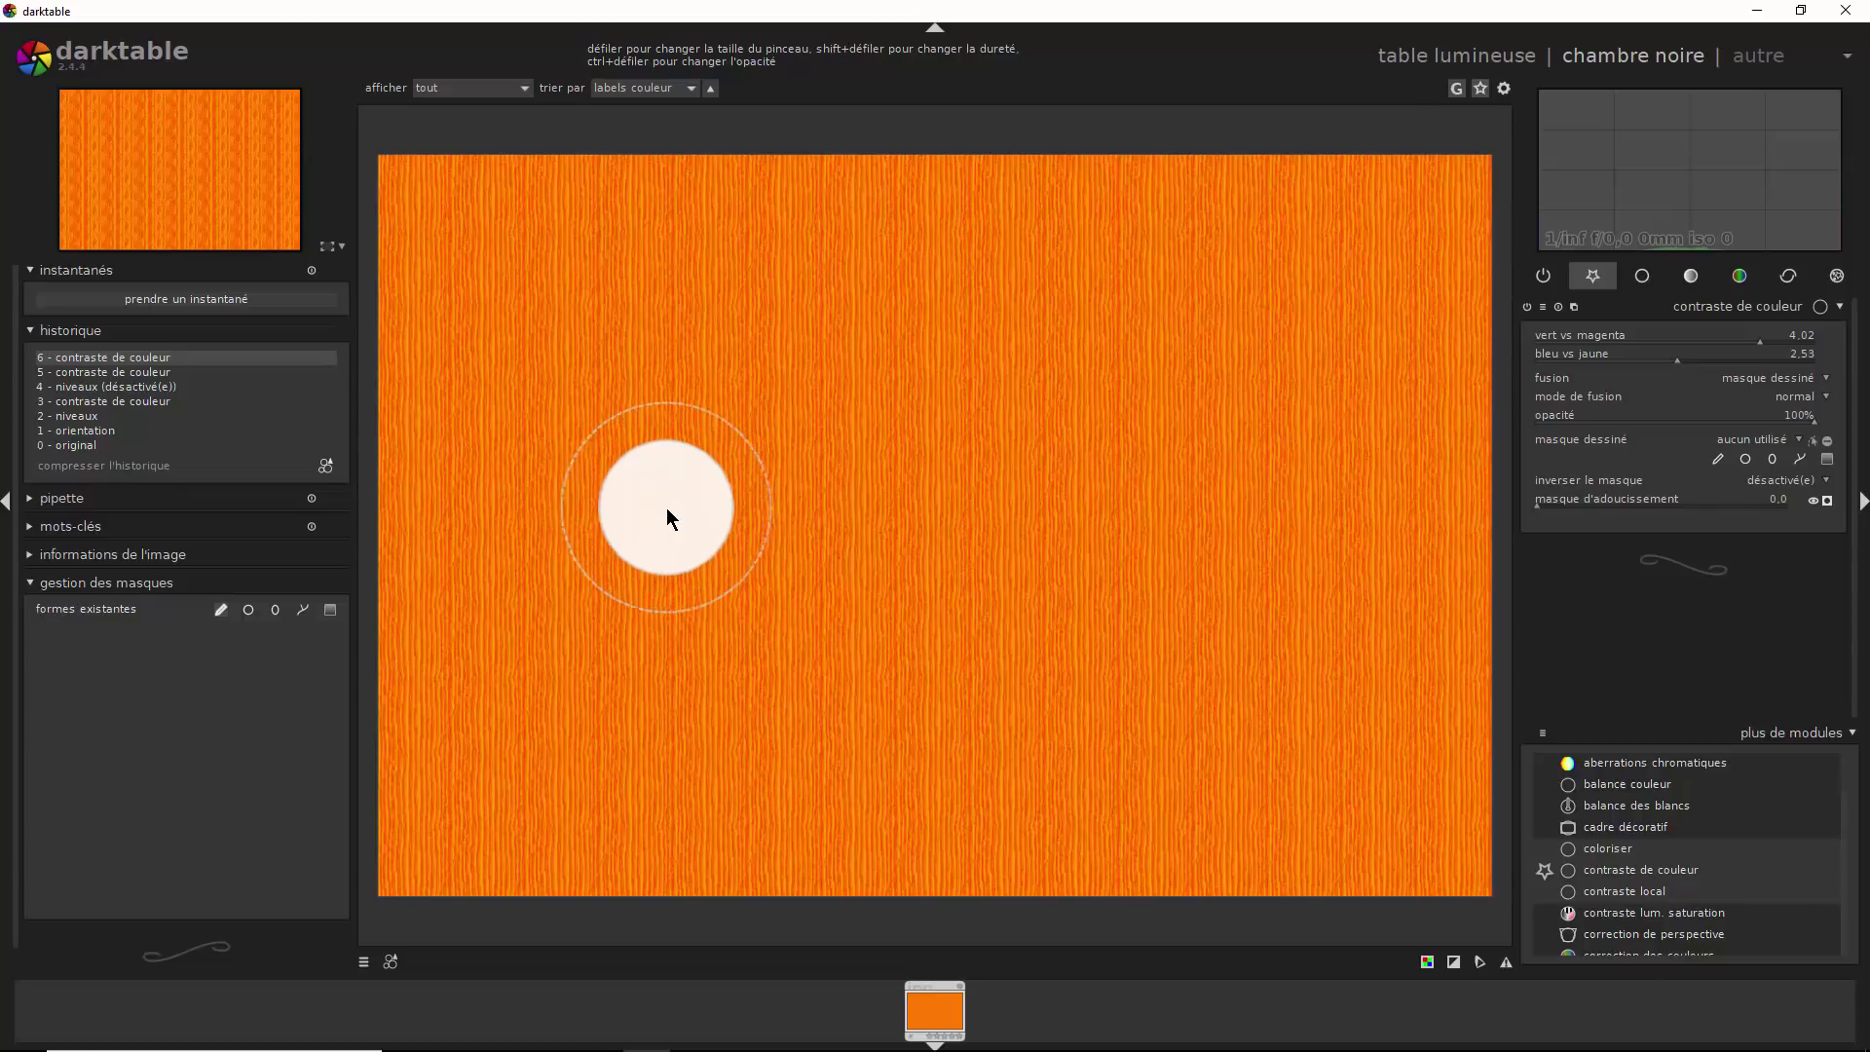
pyautogui.scroll(-5, 666, 507)
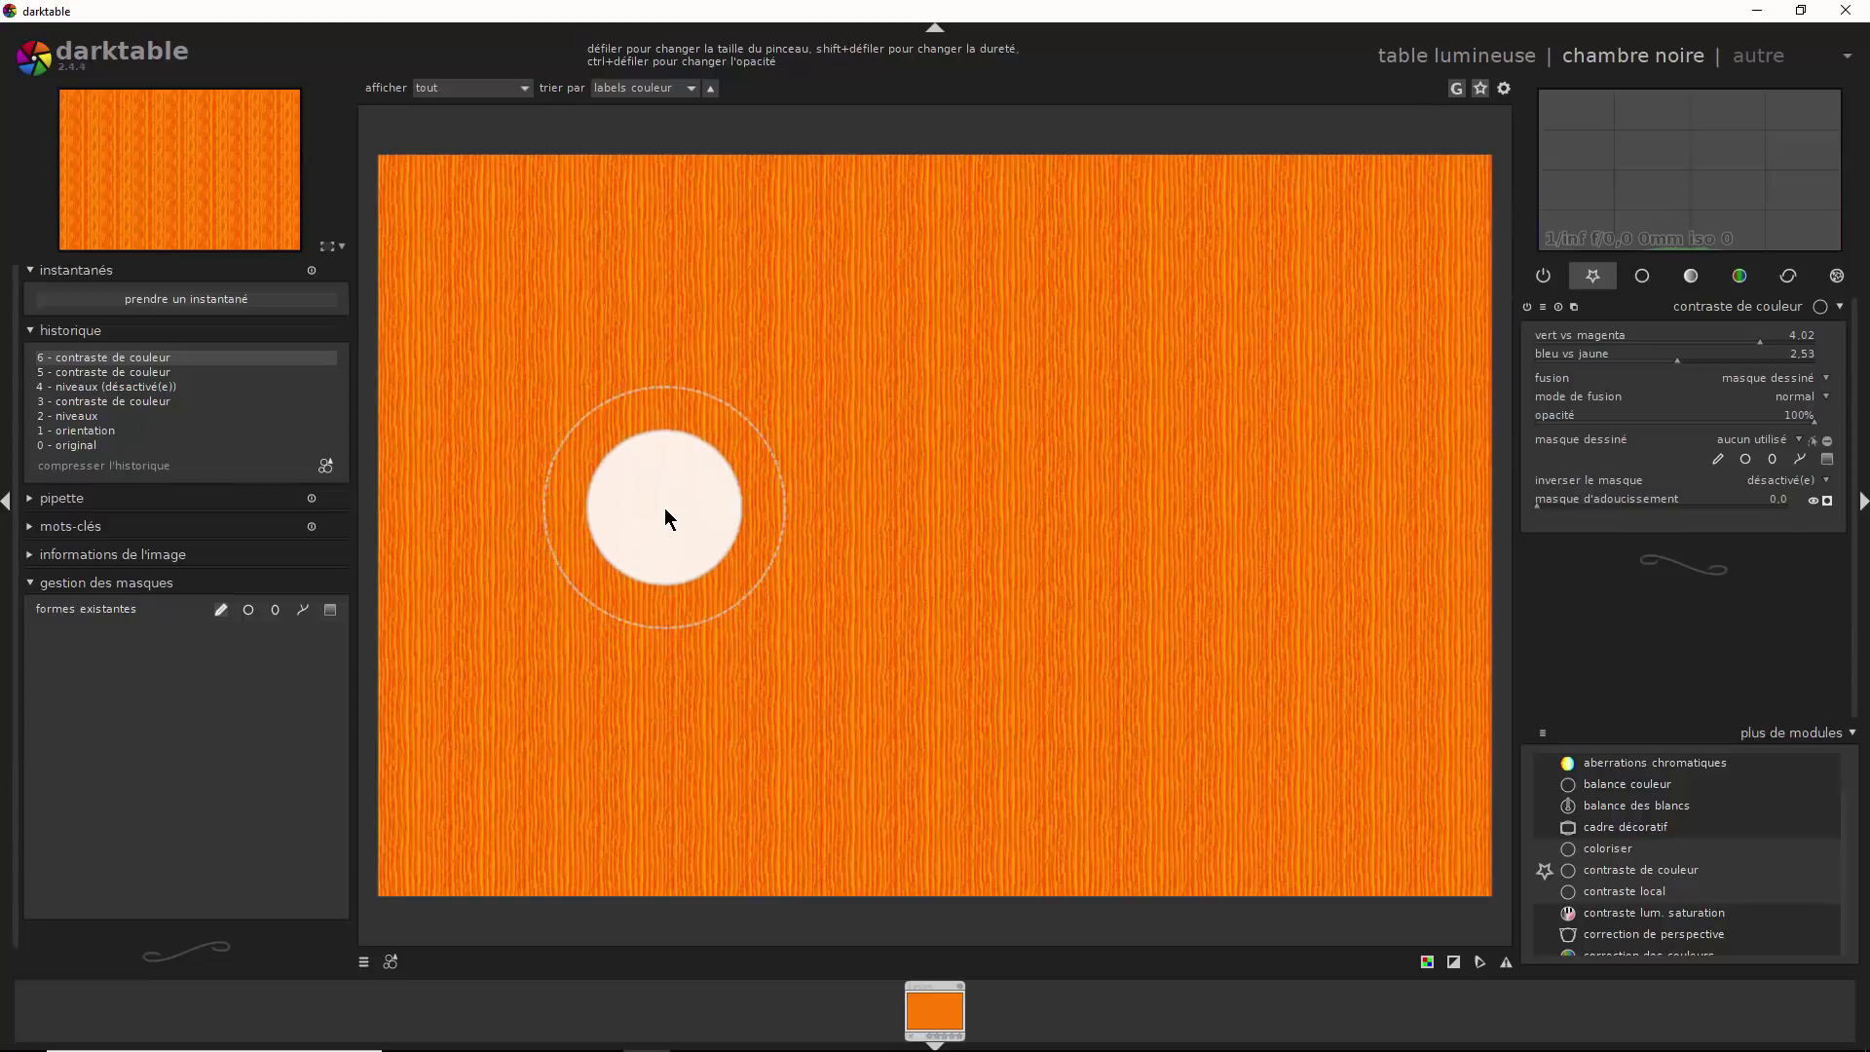
pyautogui.scroll(5, 663, 506)
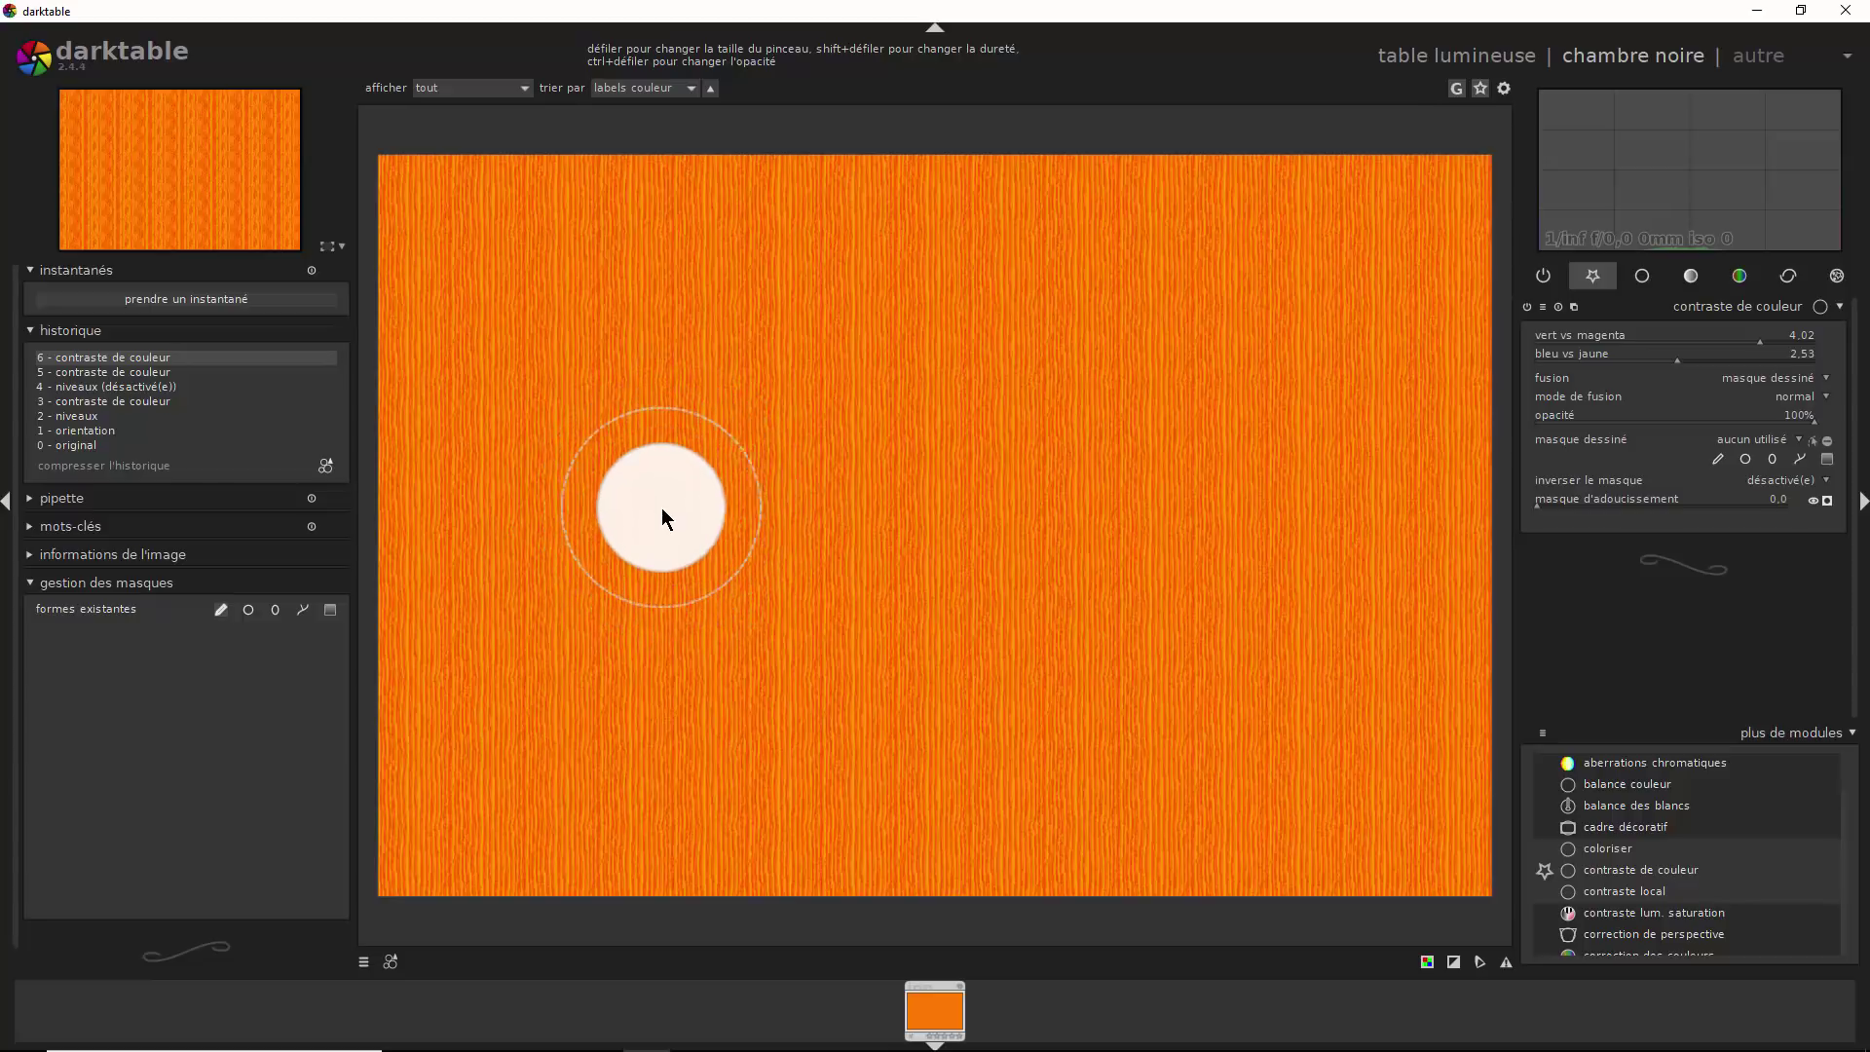
pyautogui.scroll(-5, 657, 504)
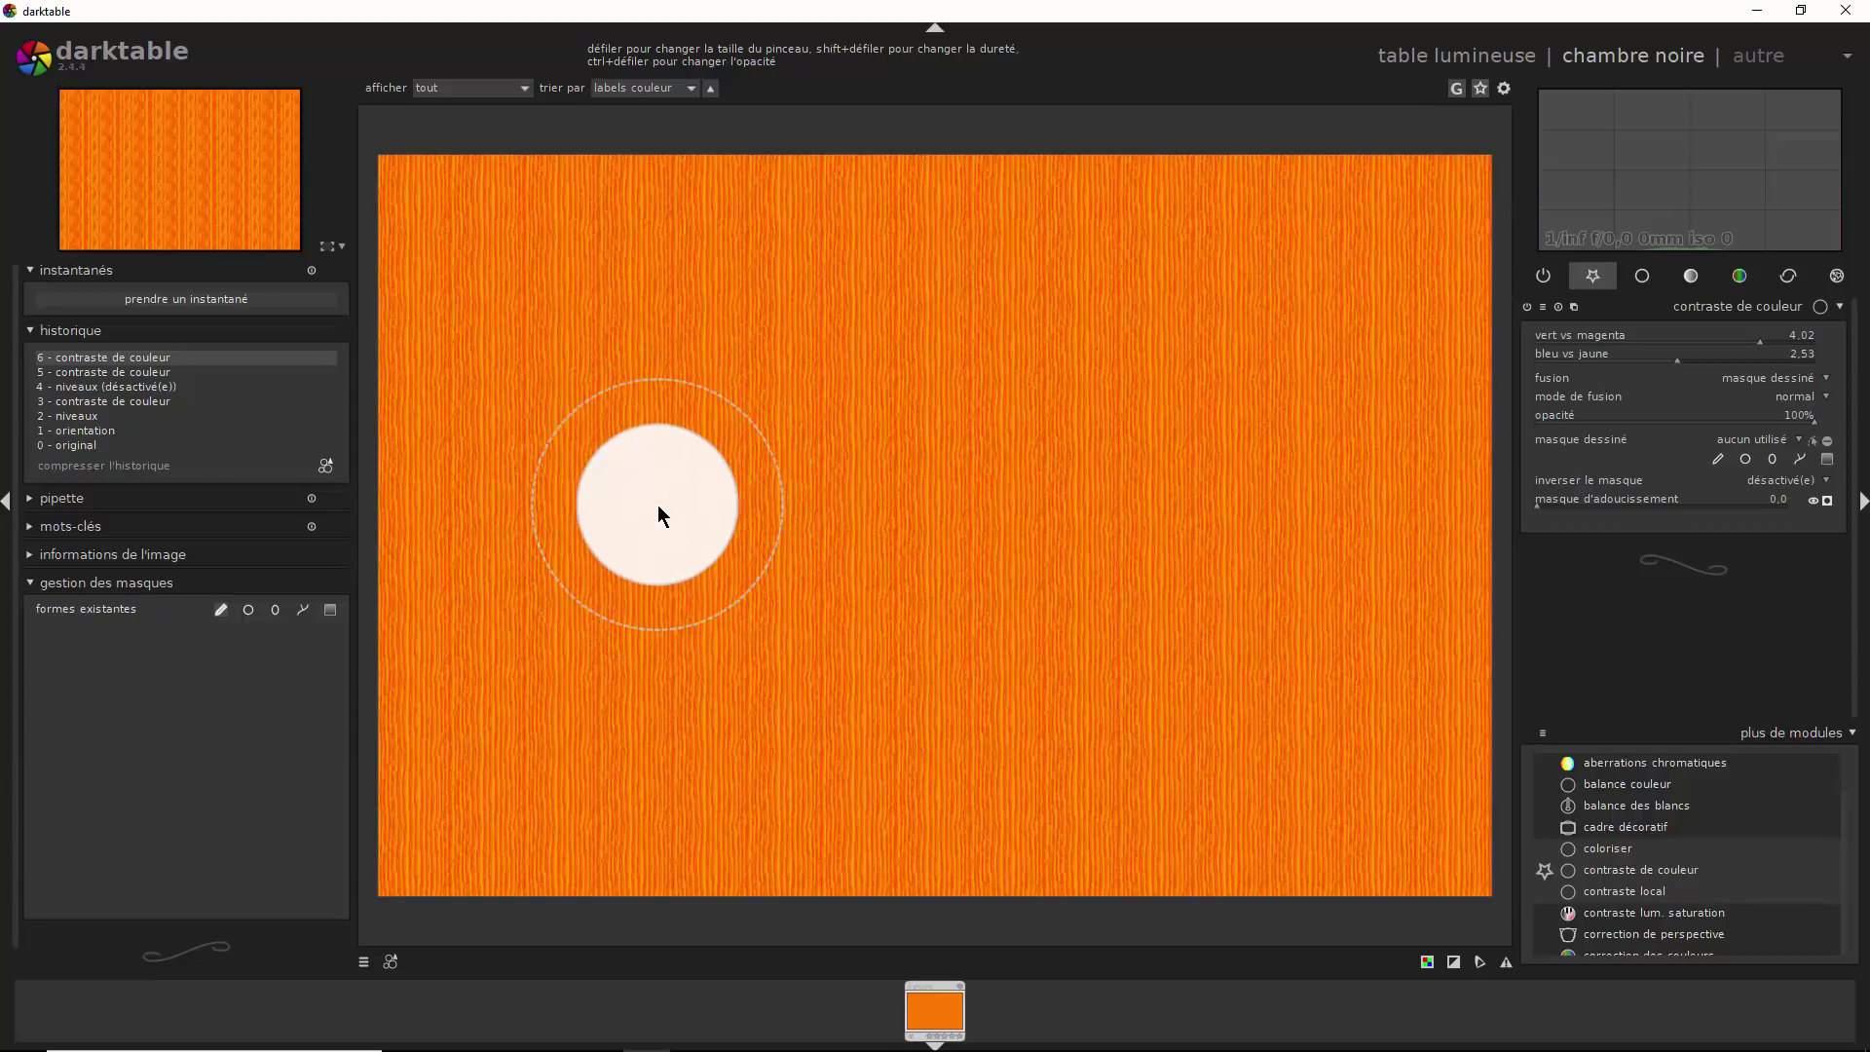
pyautogui.scroll(-1, 658, 505)
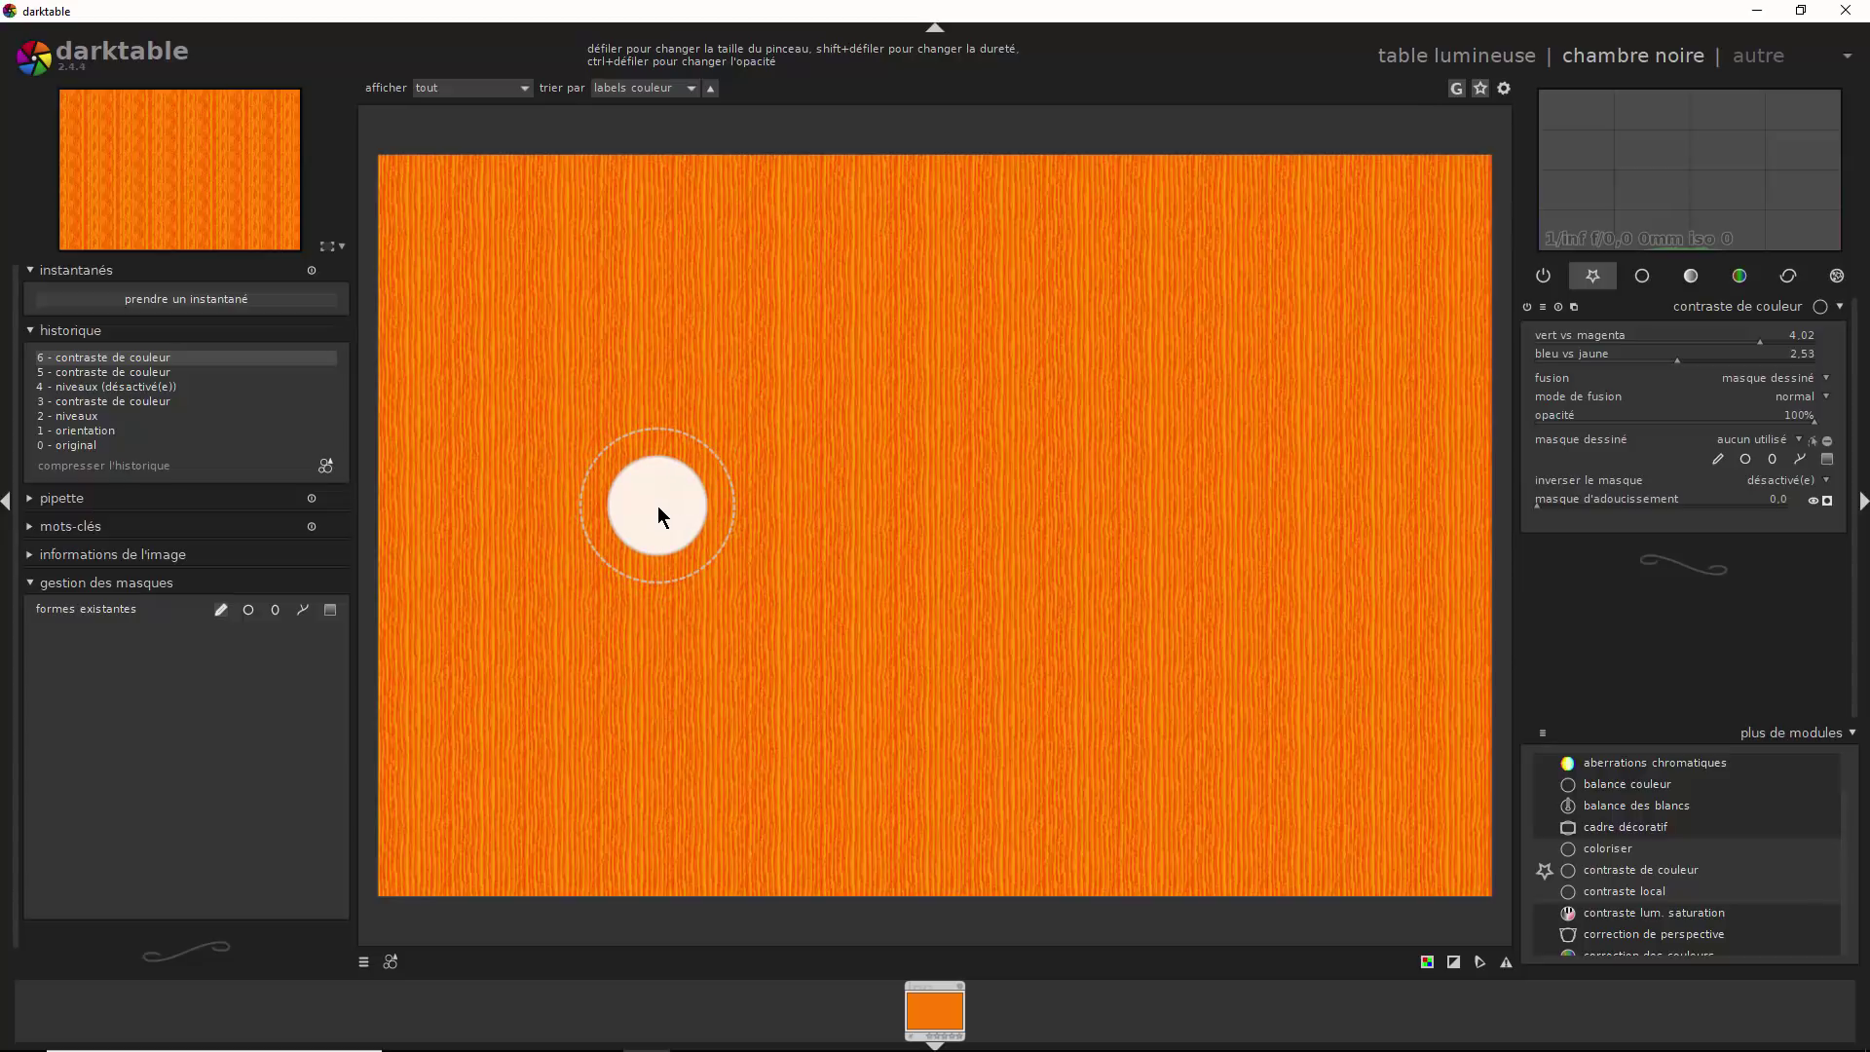
# Vary the brush hardness between fully hard and very soft, ending with a moderately soft border
pyautogui.keyDown('shift'); pyautogui.scroll(2, 658, 505); pyautogui.keyUp('shift')
pyautogui.keyDown('shift'); pyautogui.scroll(-4, 657, 506); pyautogui.keyUp('shift')
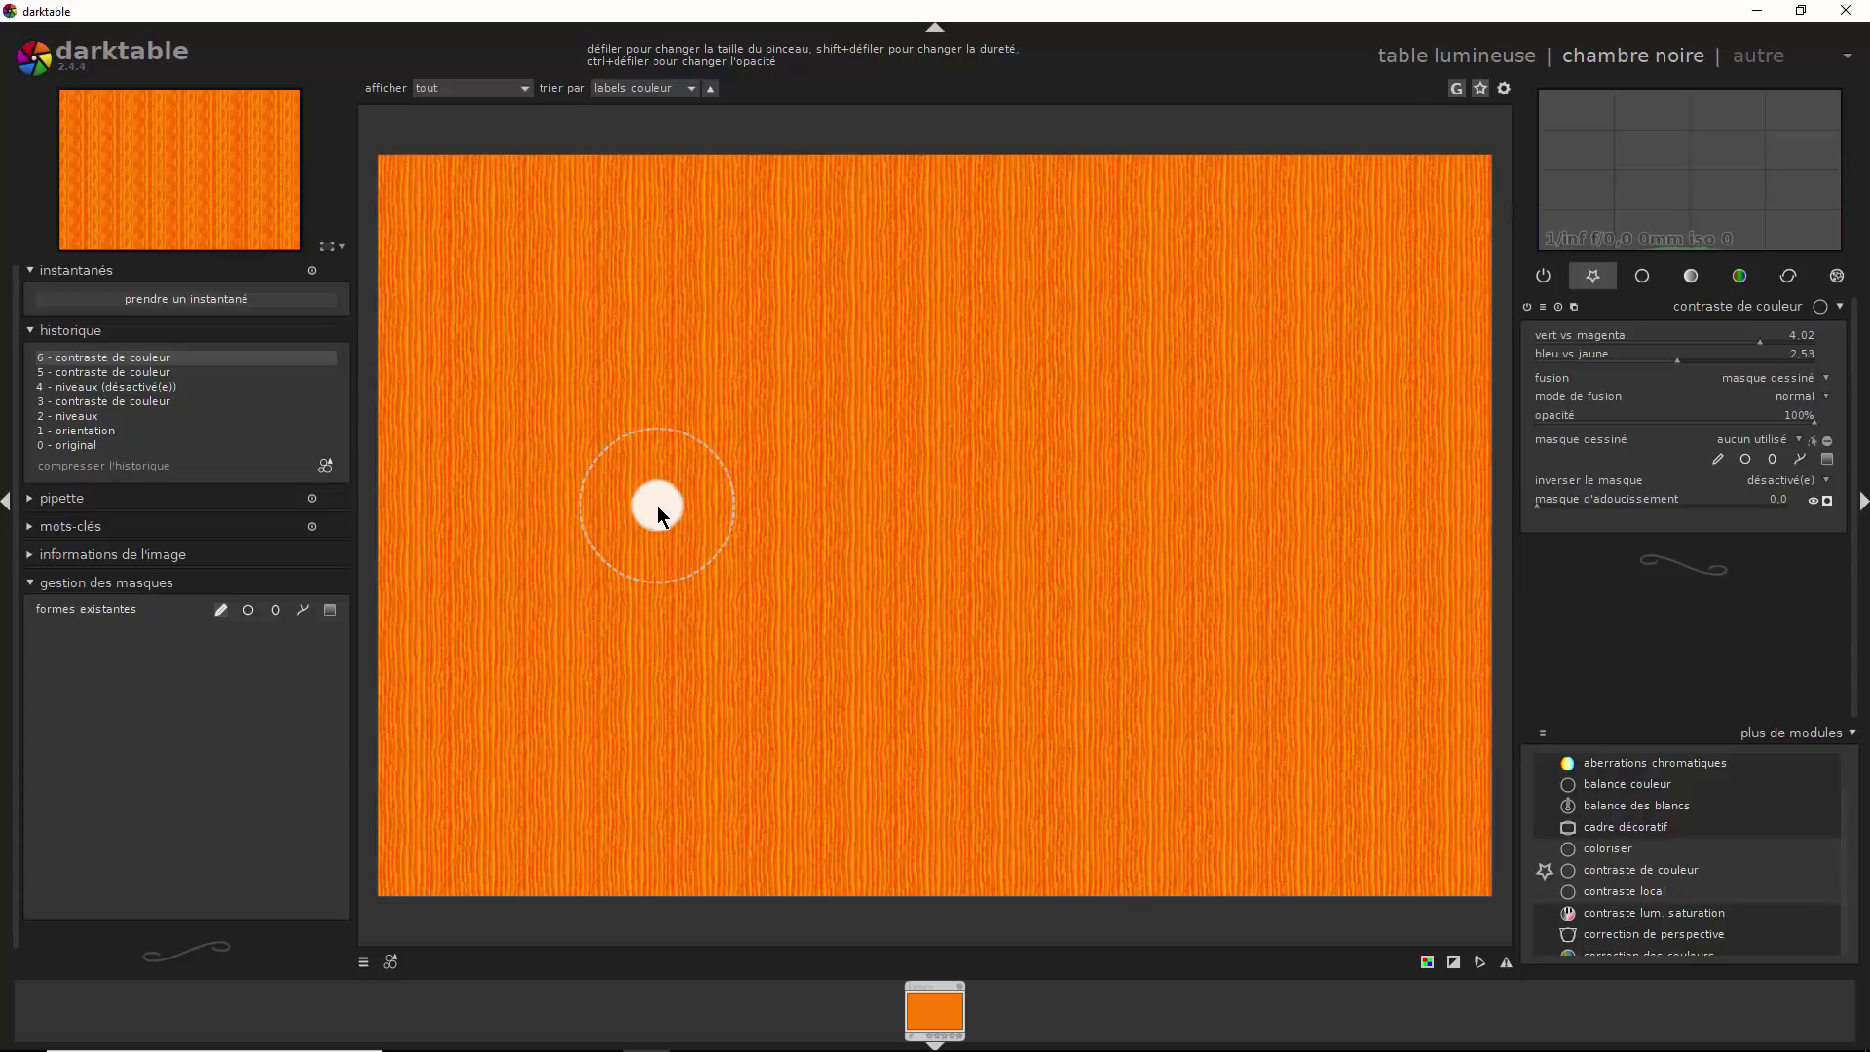
pyautogui.keyDown('shift'); pyautogui.scroll(3, 657, 506); pyautogui.keyUp('shift')
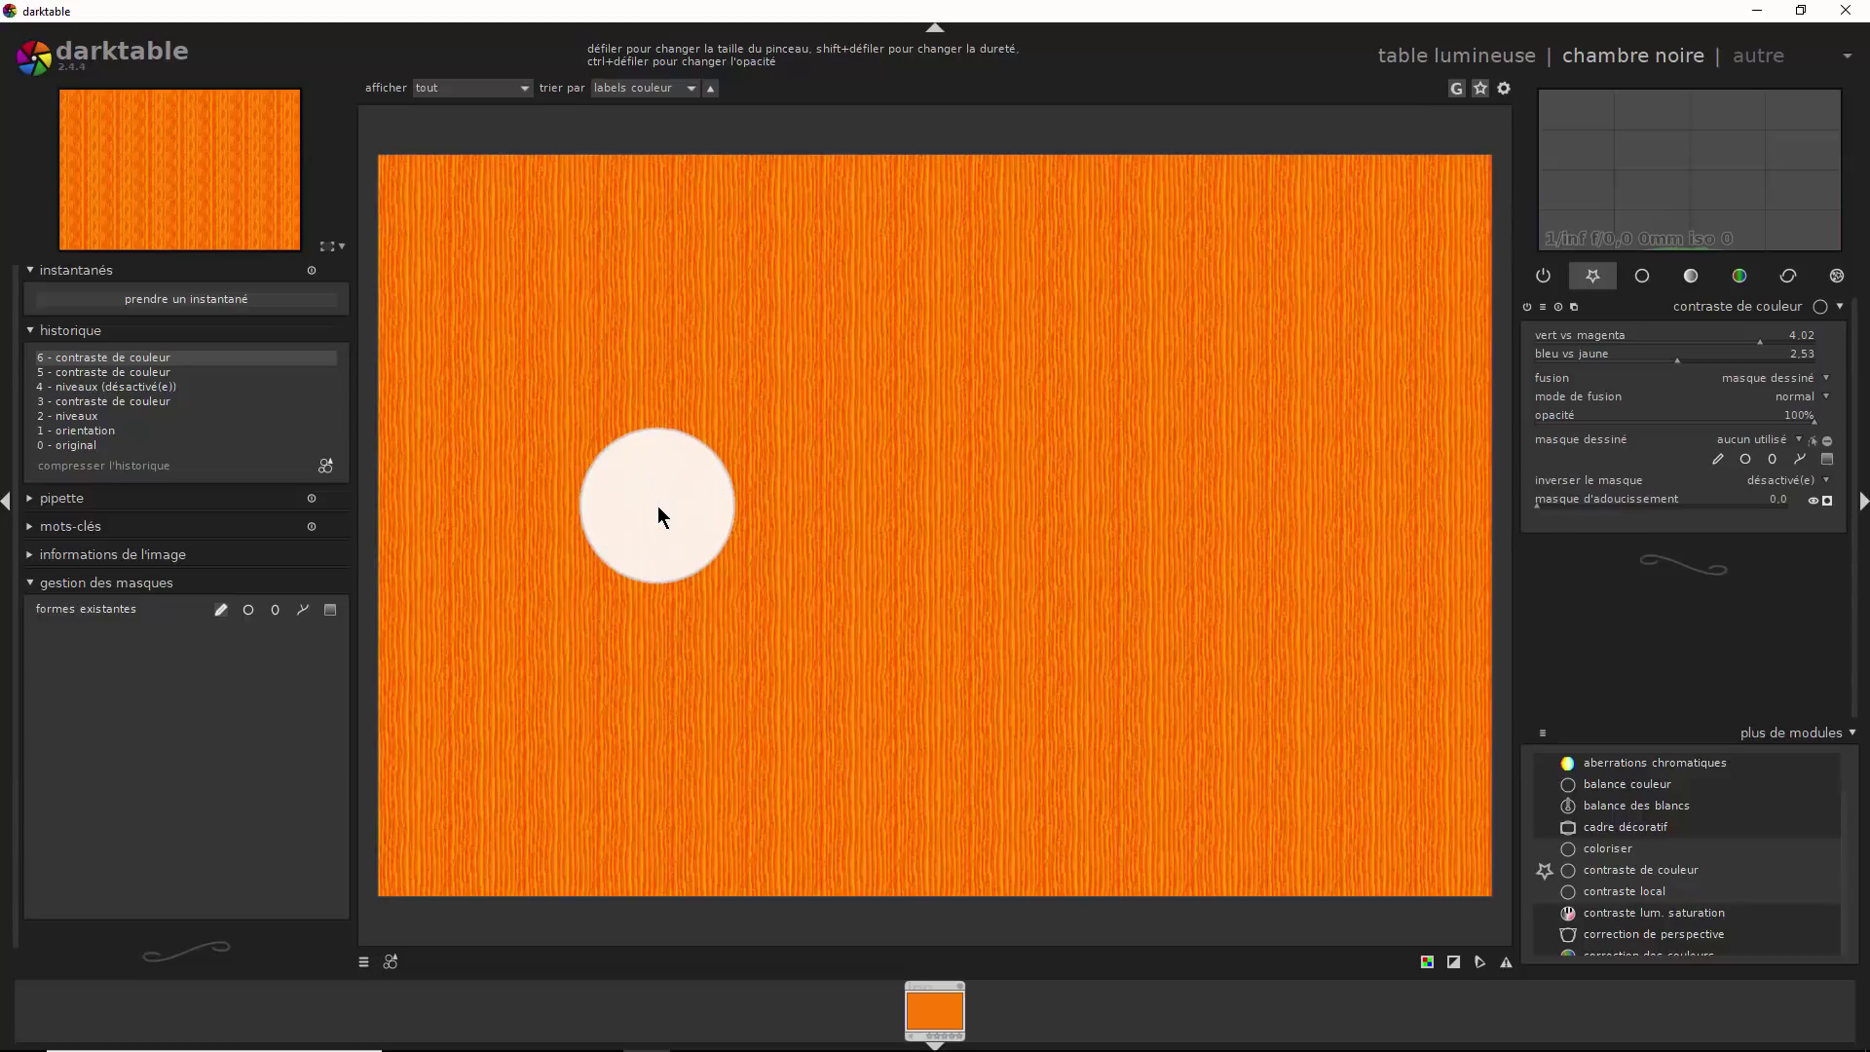
pyautogui.keyDown('shift'); pyautogui.scroll(-3, 657, 506); pyautogui.keyUp('shift')
pyautogui.keyDown('shift'); pyautogui.scroll(2, 658, 505); pyautogui.keyUp('shift')
pyautogui.keyDown('shift'); pyautogui.scroll(-1, 657, 505); pyautogui.keyUp('shift')
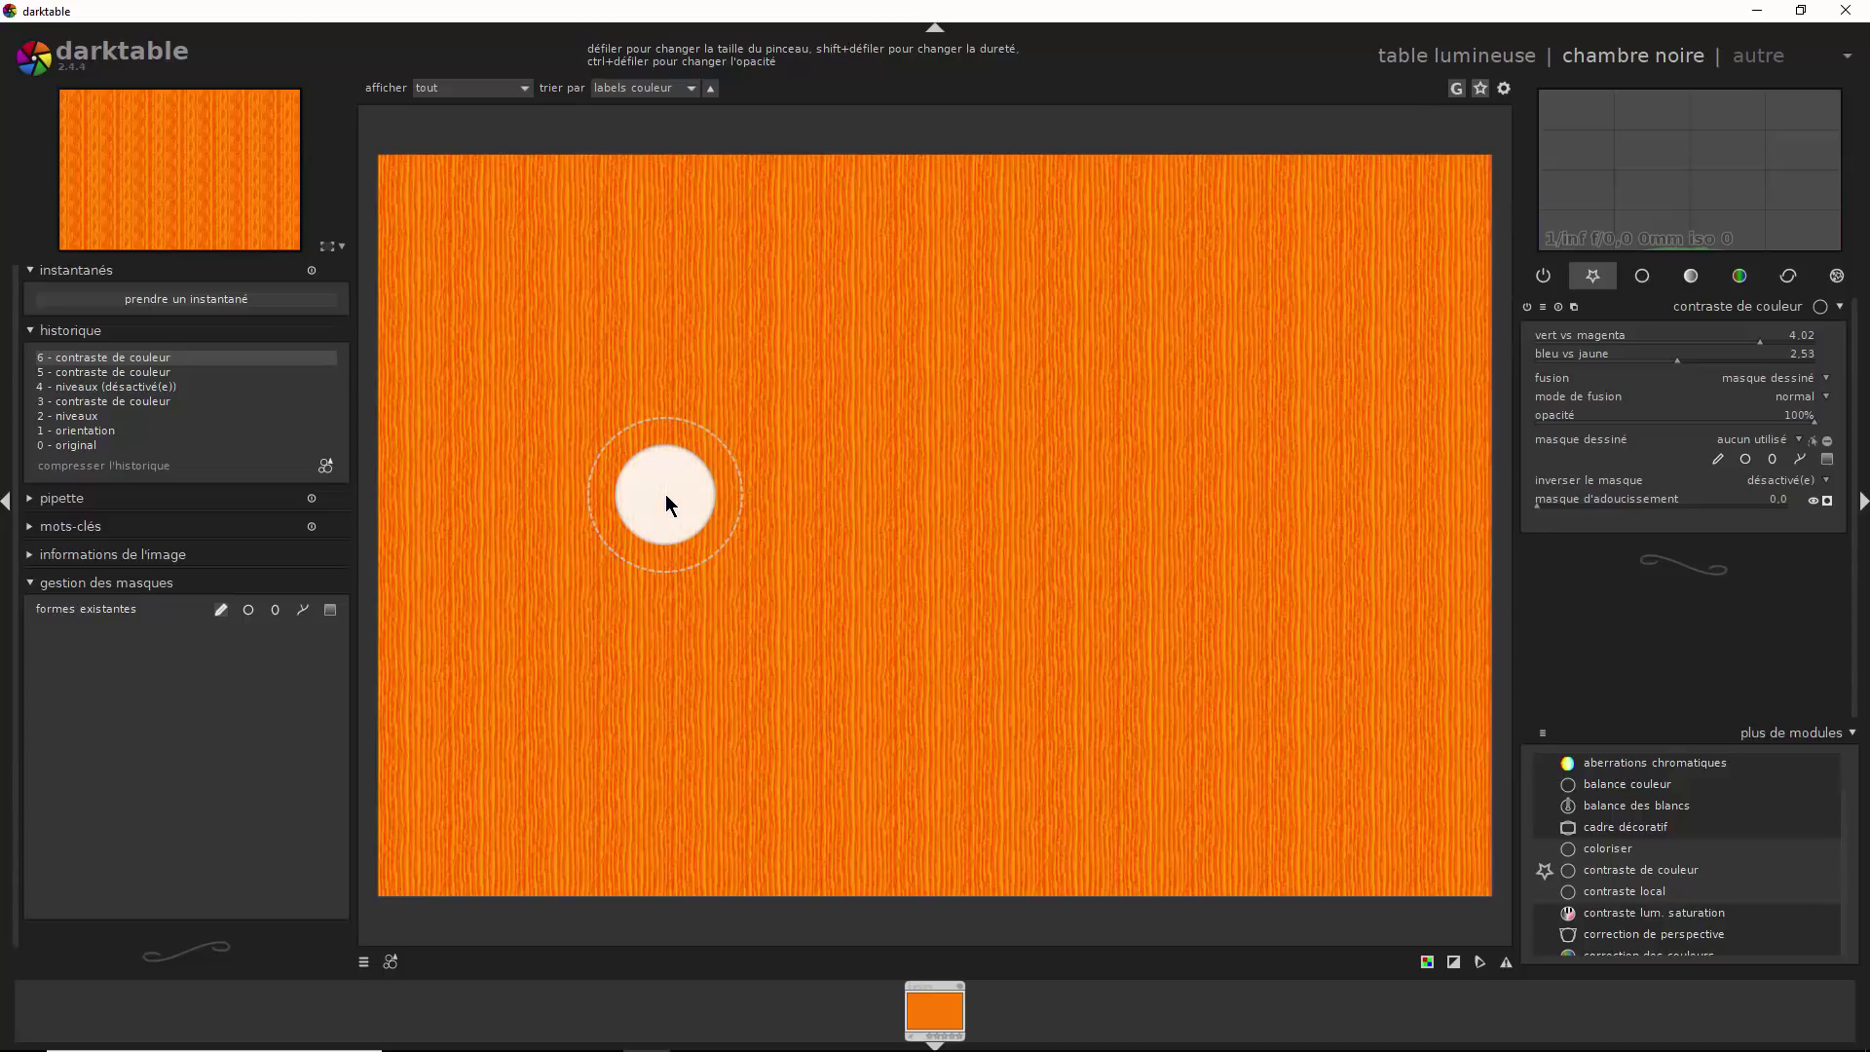
# Draw an arched brush stroke across the image's middle, descending to its lower right, and assign pinceau #1 to the colour contrast module
pyautogui.moveTo(664, 494)
pyautogui.mouseDown()
pyautogui.moveTo(907, 423)
pyautogui.moveTo(1017, 408)
pyautogui.moveTo(1122, 425)
pyautogui.moveTo(1182, 509)
pyautogui.moveTo(1151, 581)
pyautogui.moveTo(839, 697)
pyautogui.moveTo(1047, 779)
pyautogui.moveTo(1252, 744)
pyautogui.mouseUp()
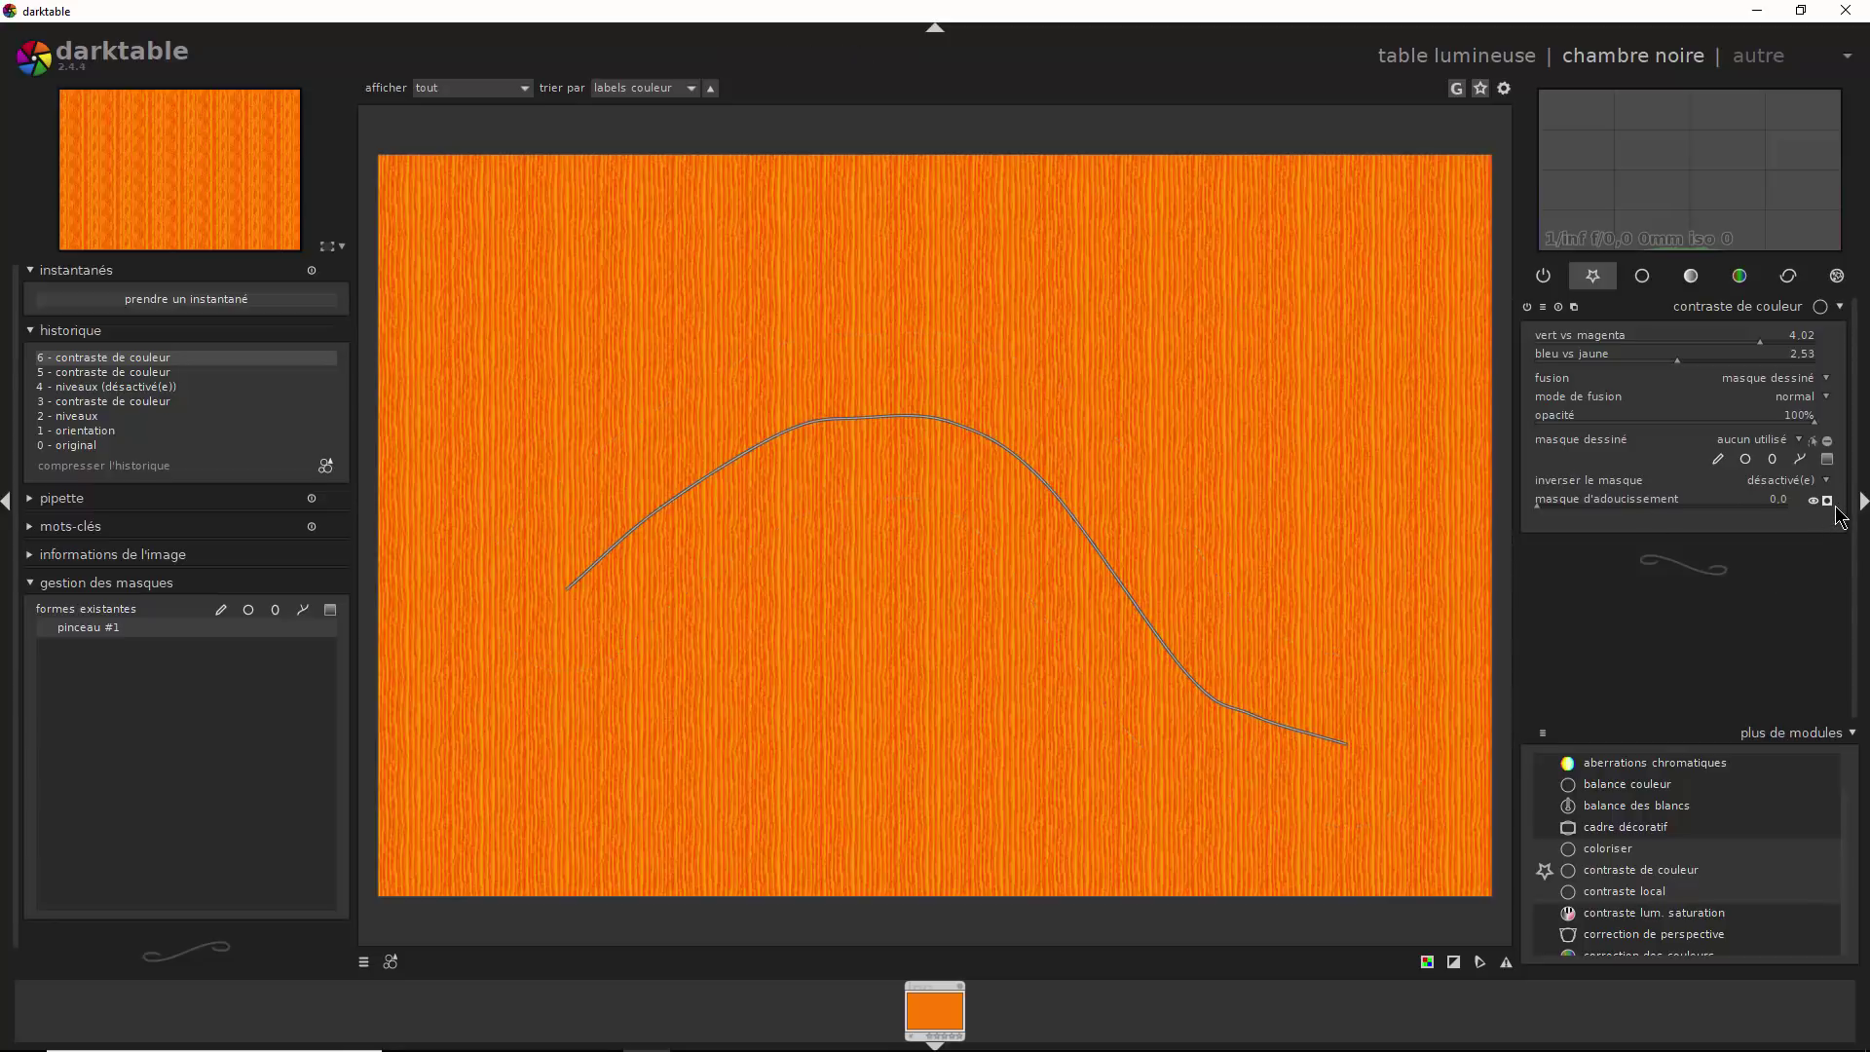
pyautogui.click(1796, 444)
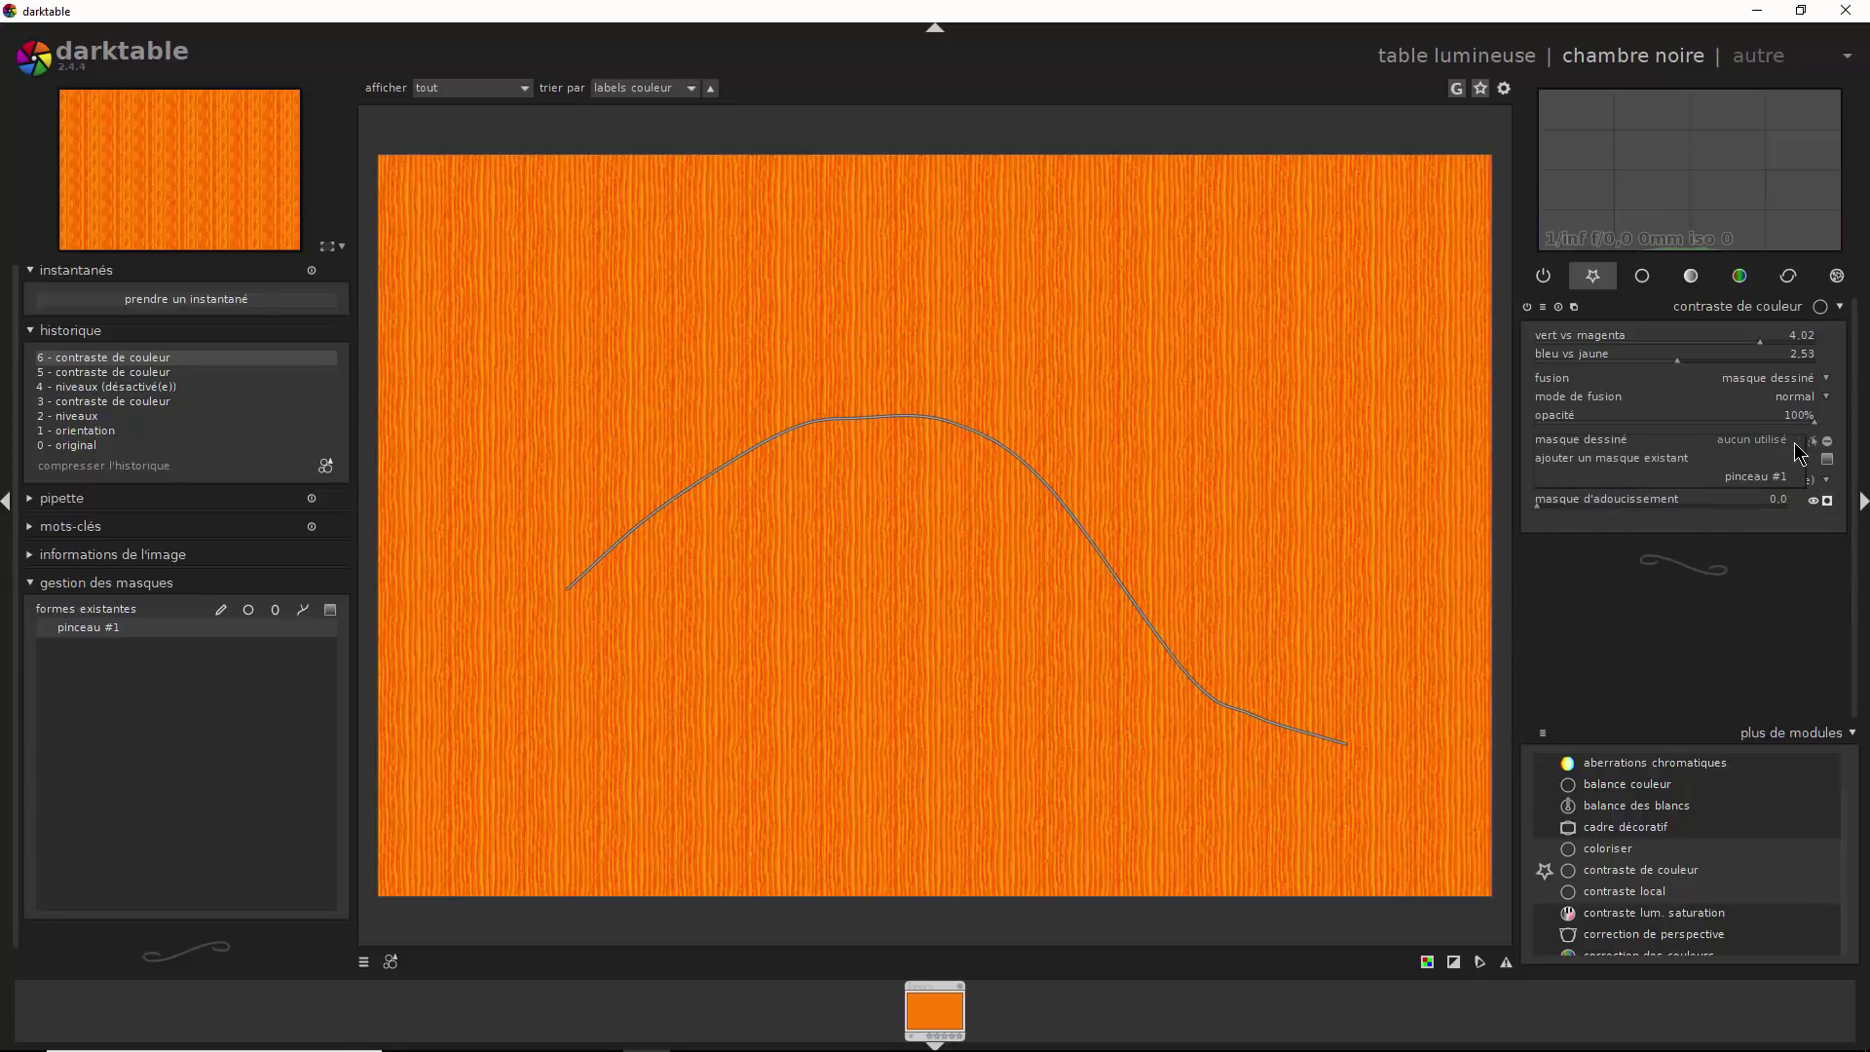
pyautogui.click(1774, 478)
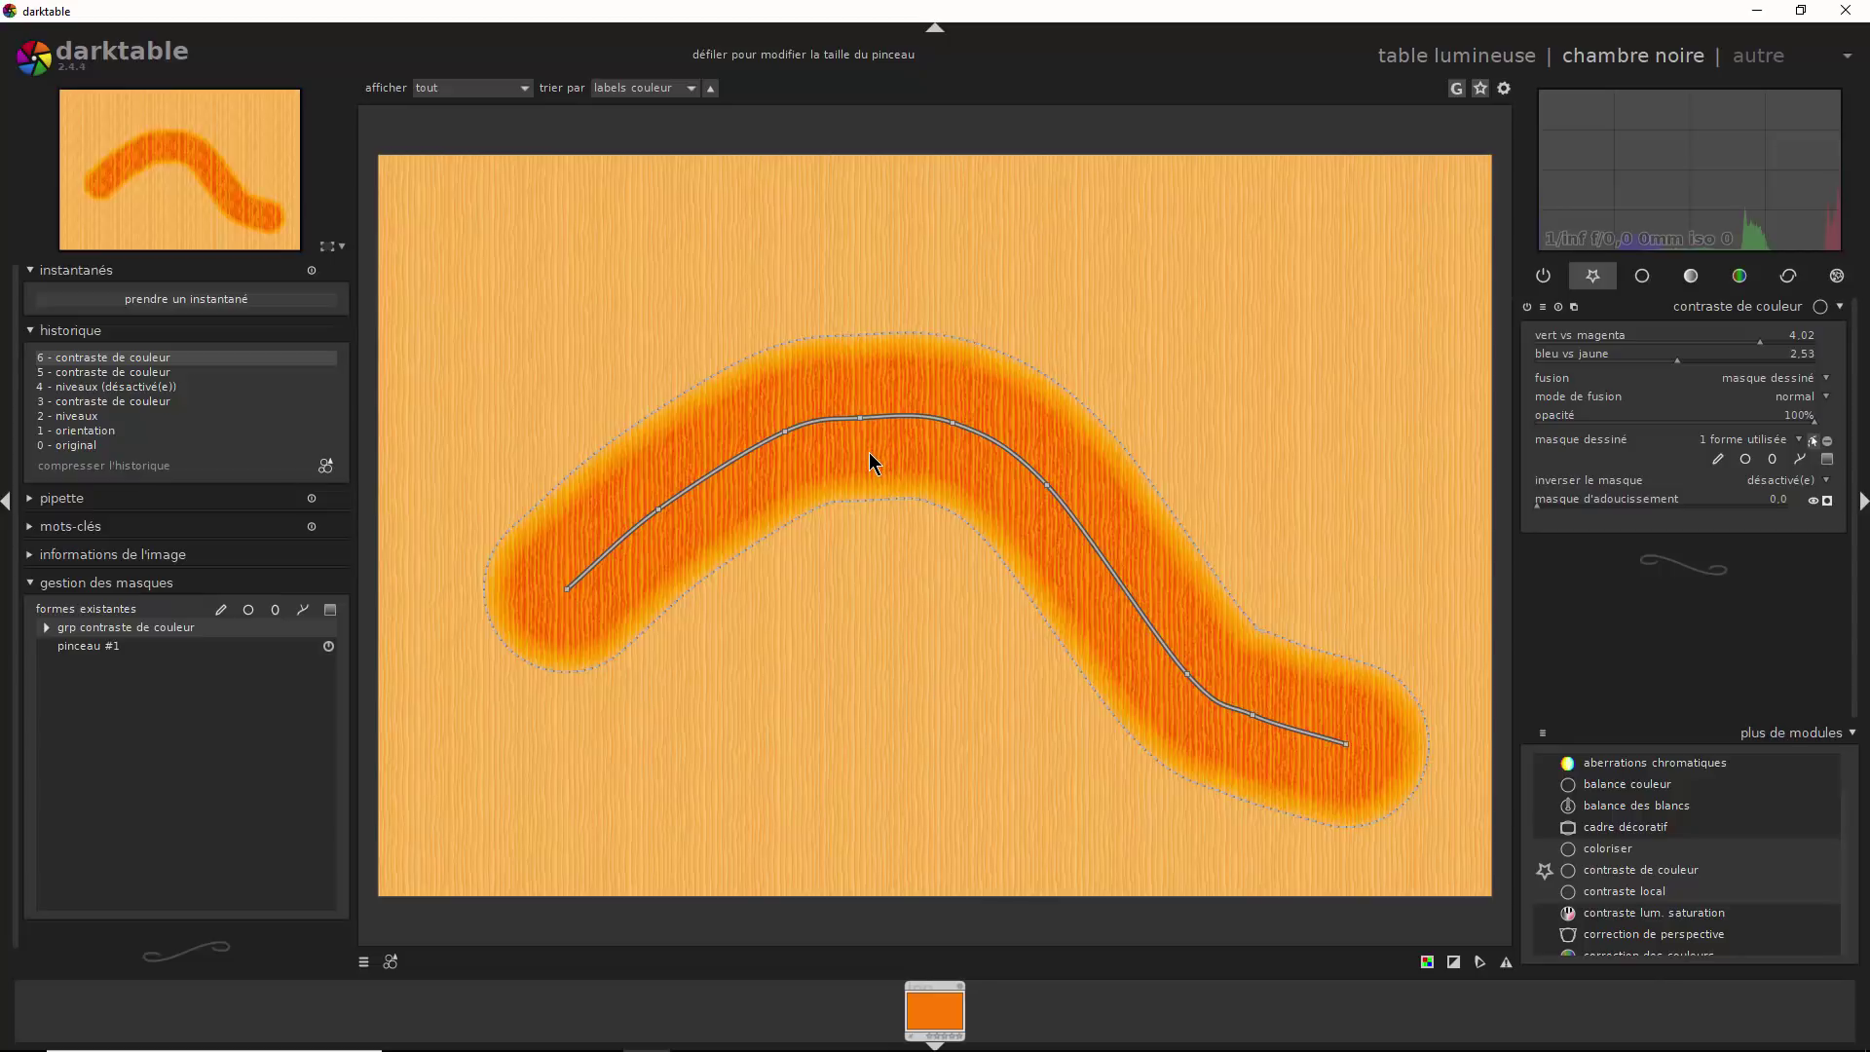
# Widen and narrow the pinceau #1 shape on the image to adjust its brush size
pyautogui.scroll(3, 870, 461)
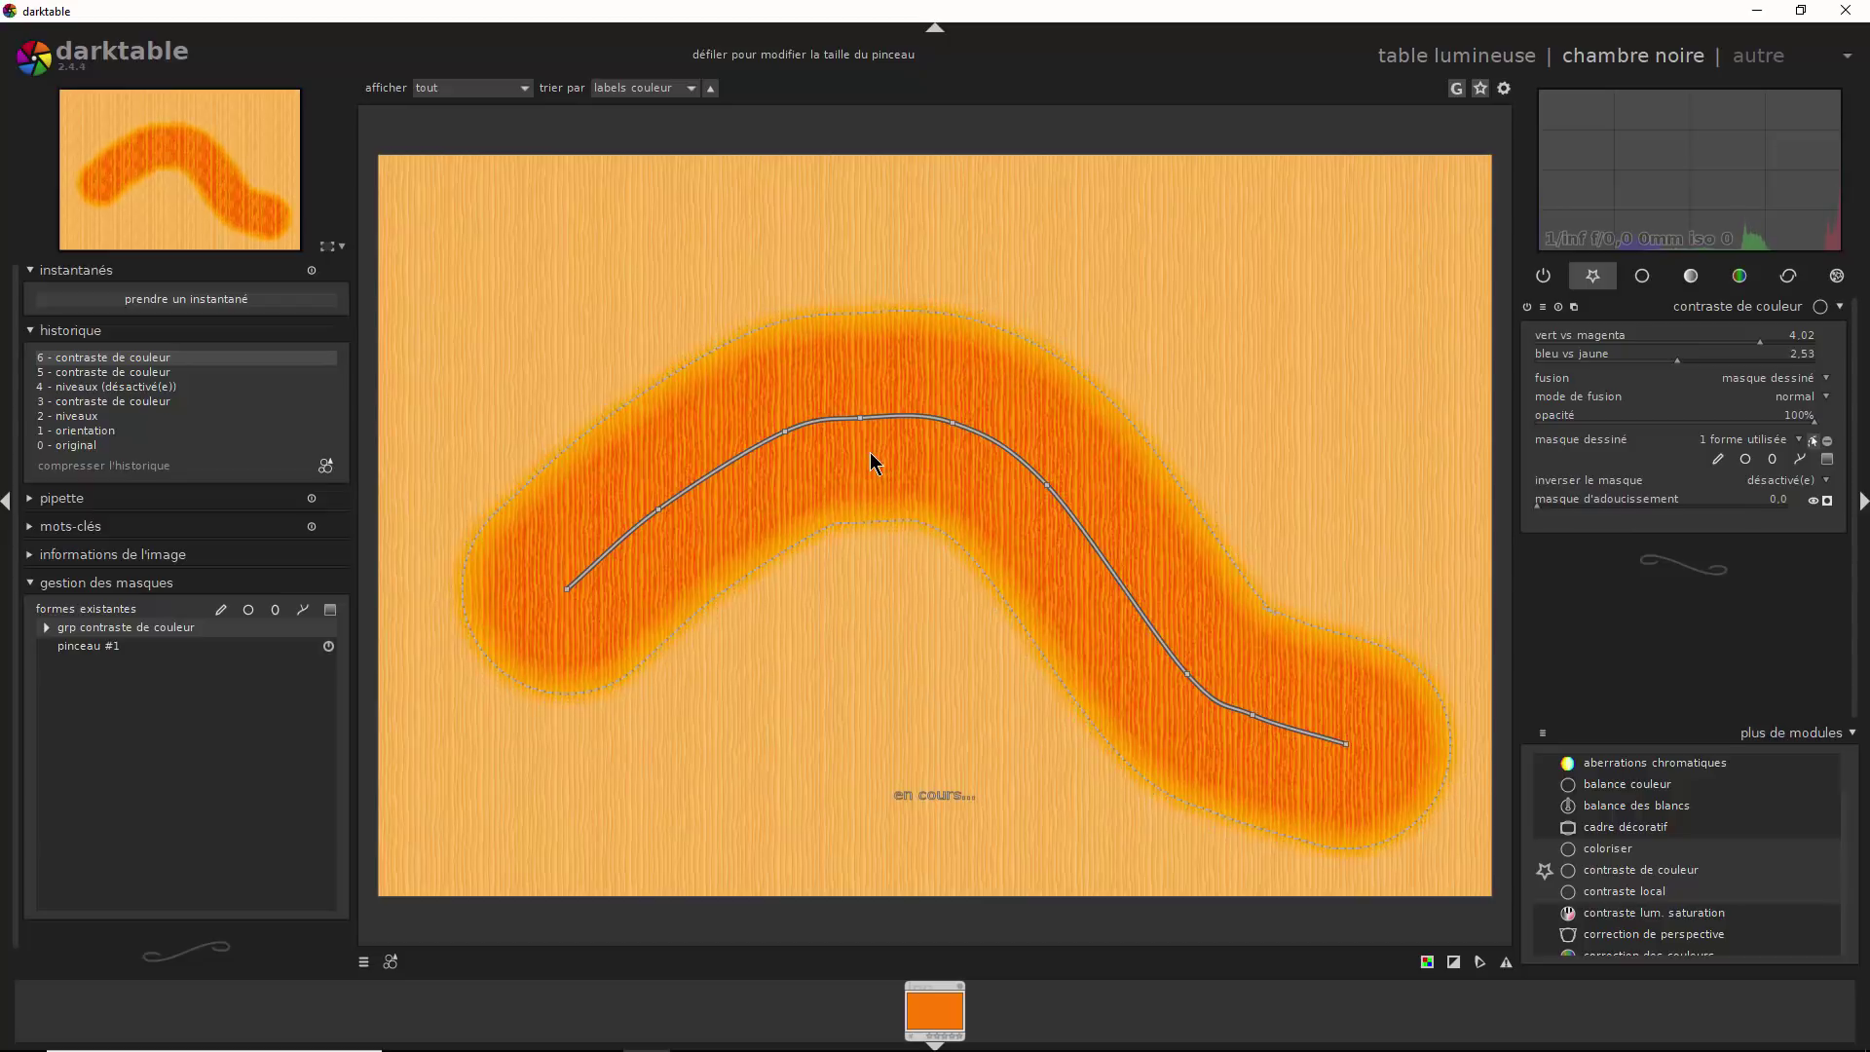
pyautogui.scroll(-2, 871, 455)
pyautogui.scroll(-2, 868, 452)
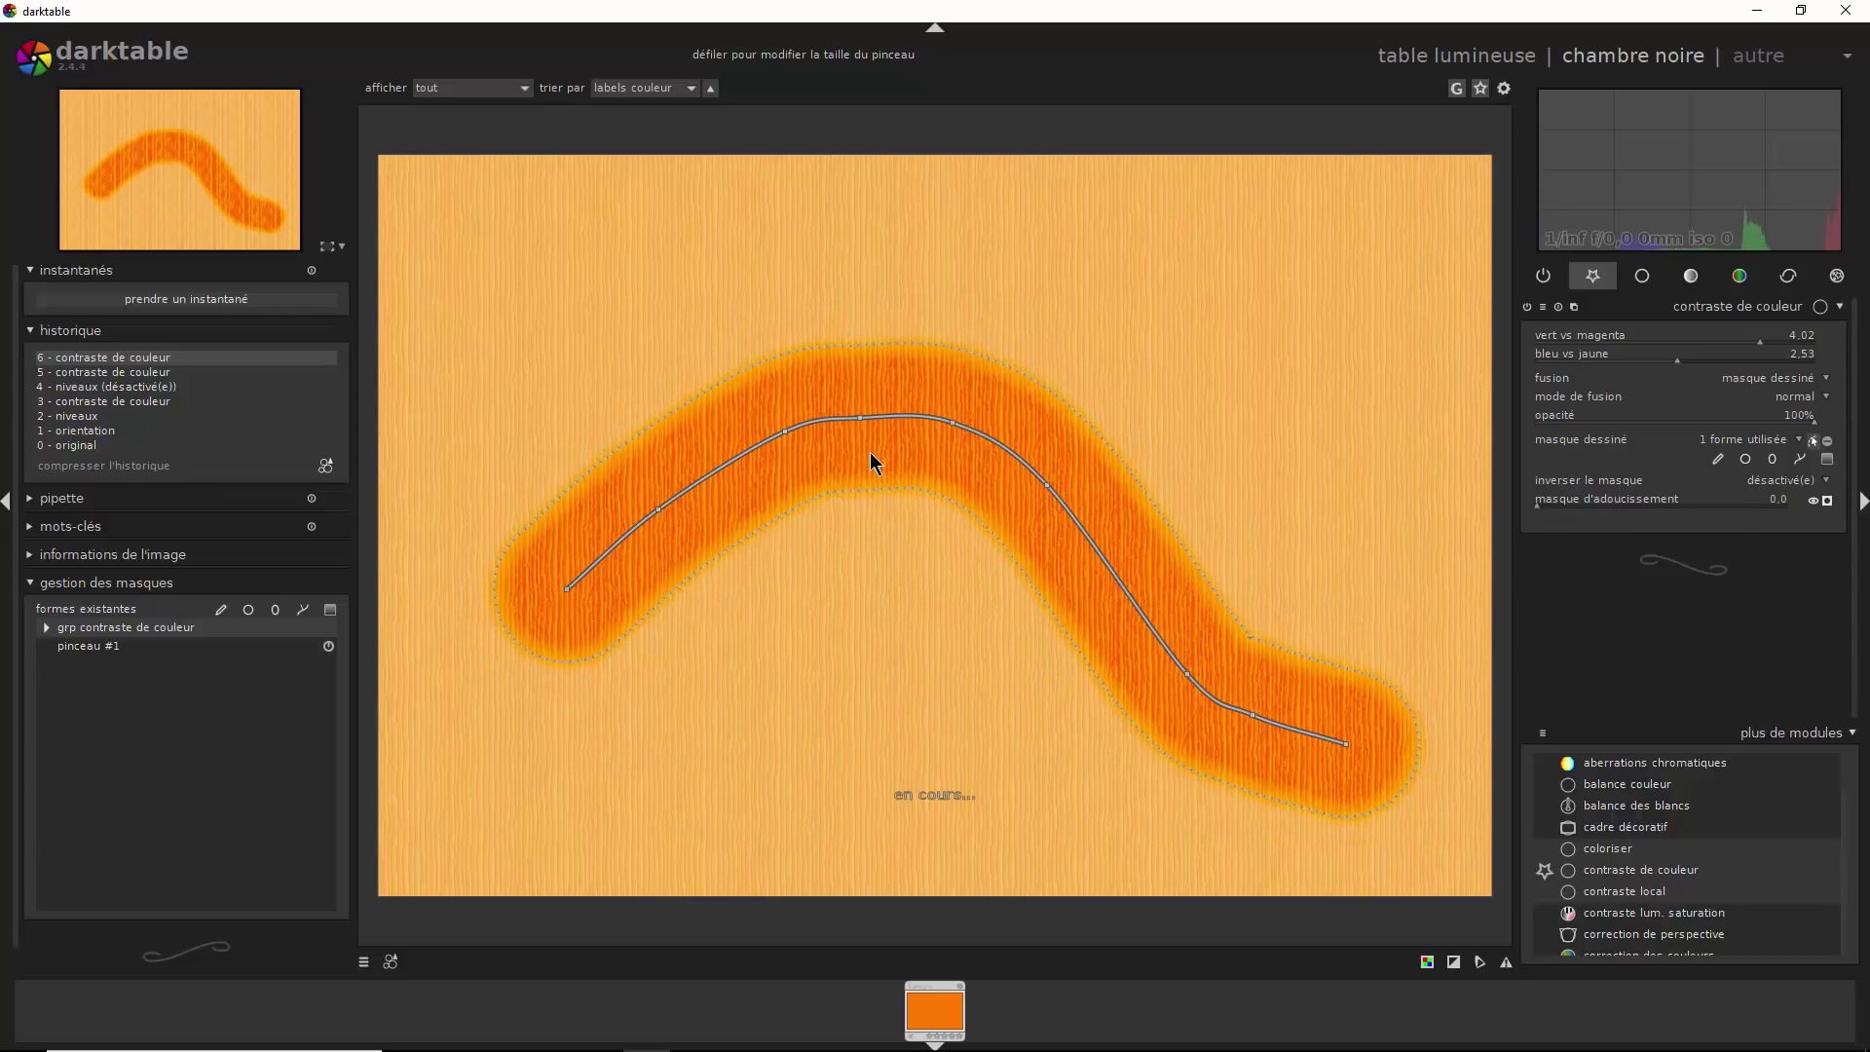
pyautogui.scroll(2, 869, 451)
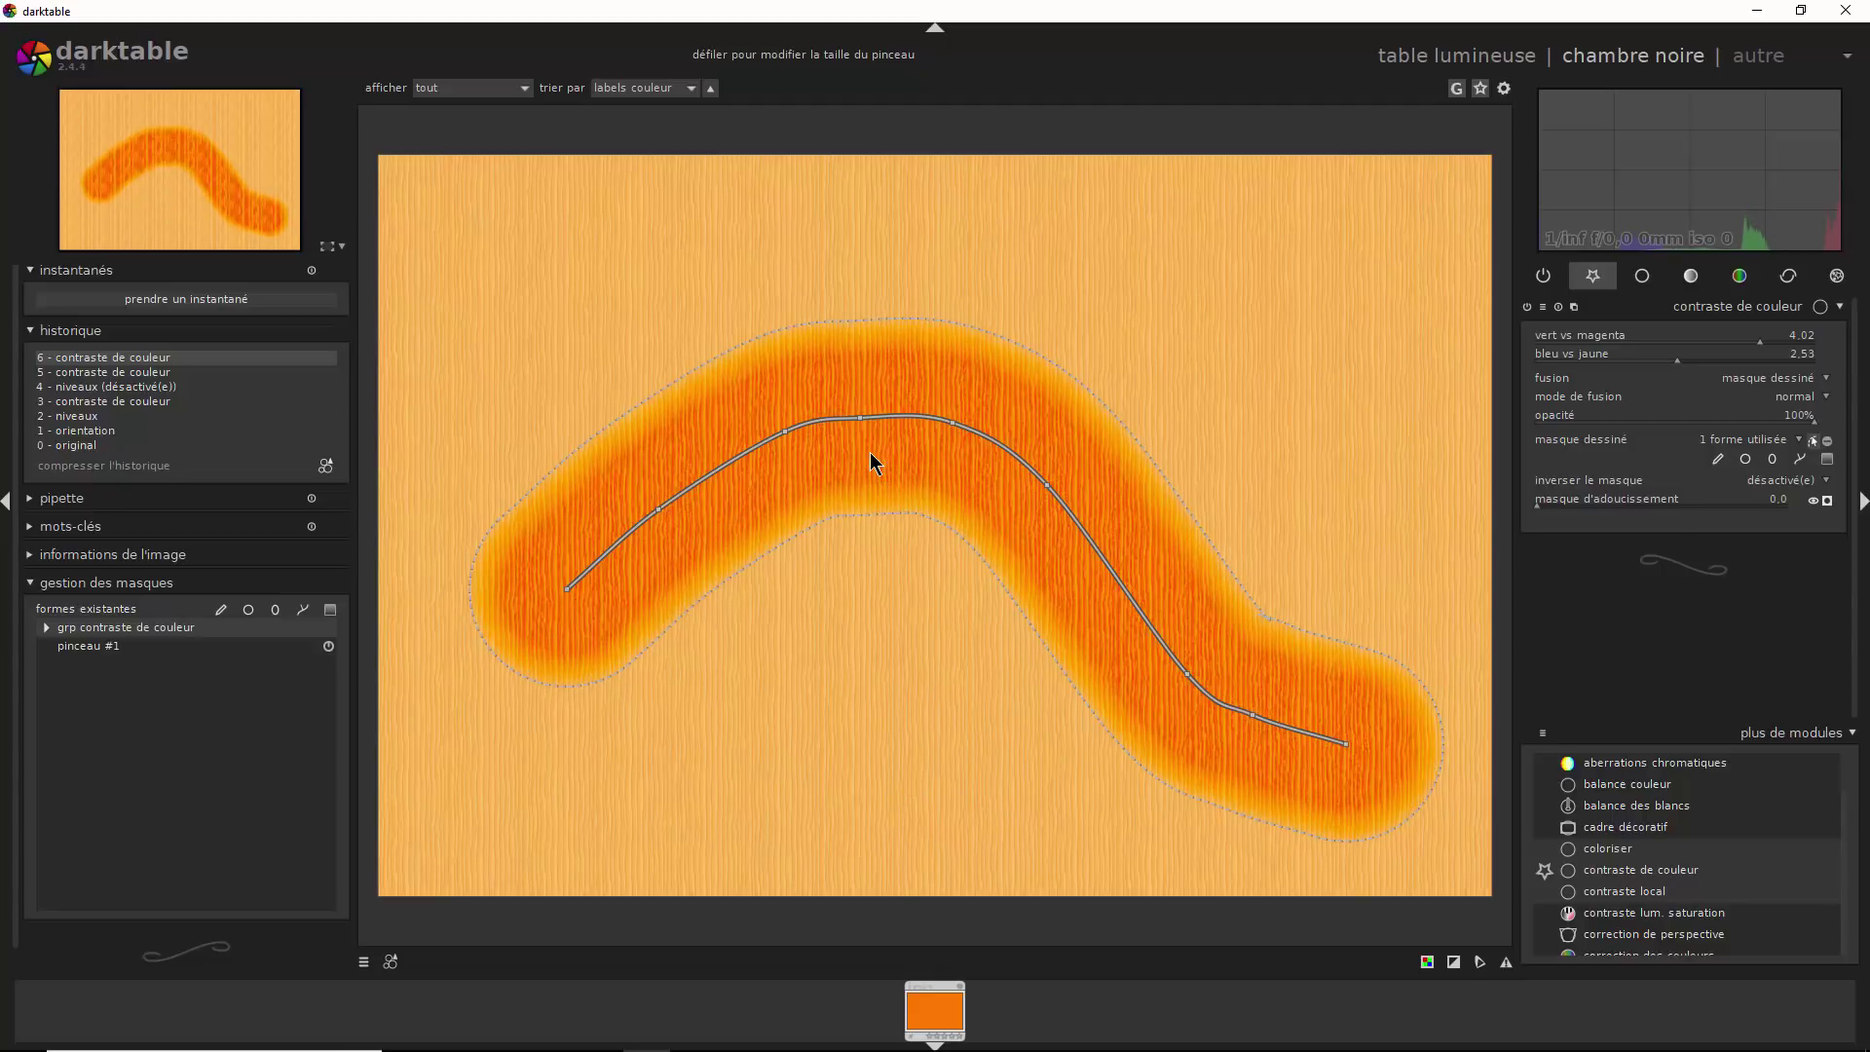
# Show the yellow mask overlay and harden, then soften the border of the arched brush shape
pyautogui.press('m')
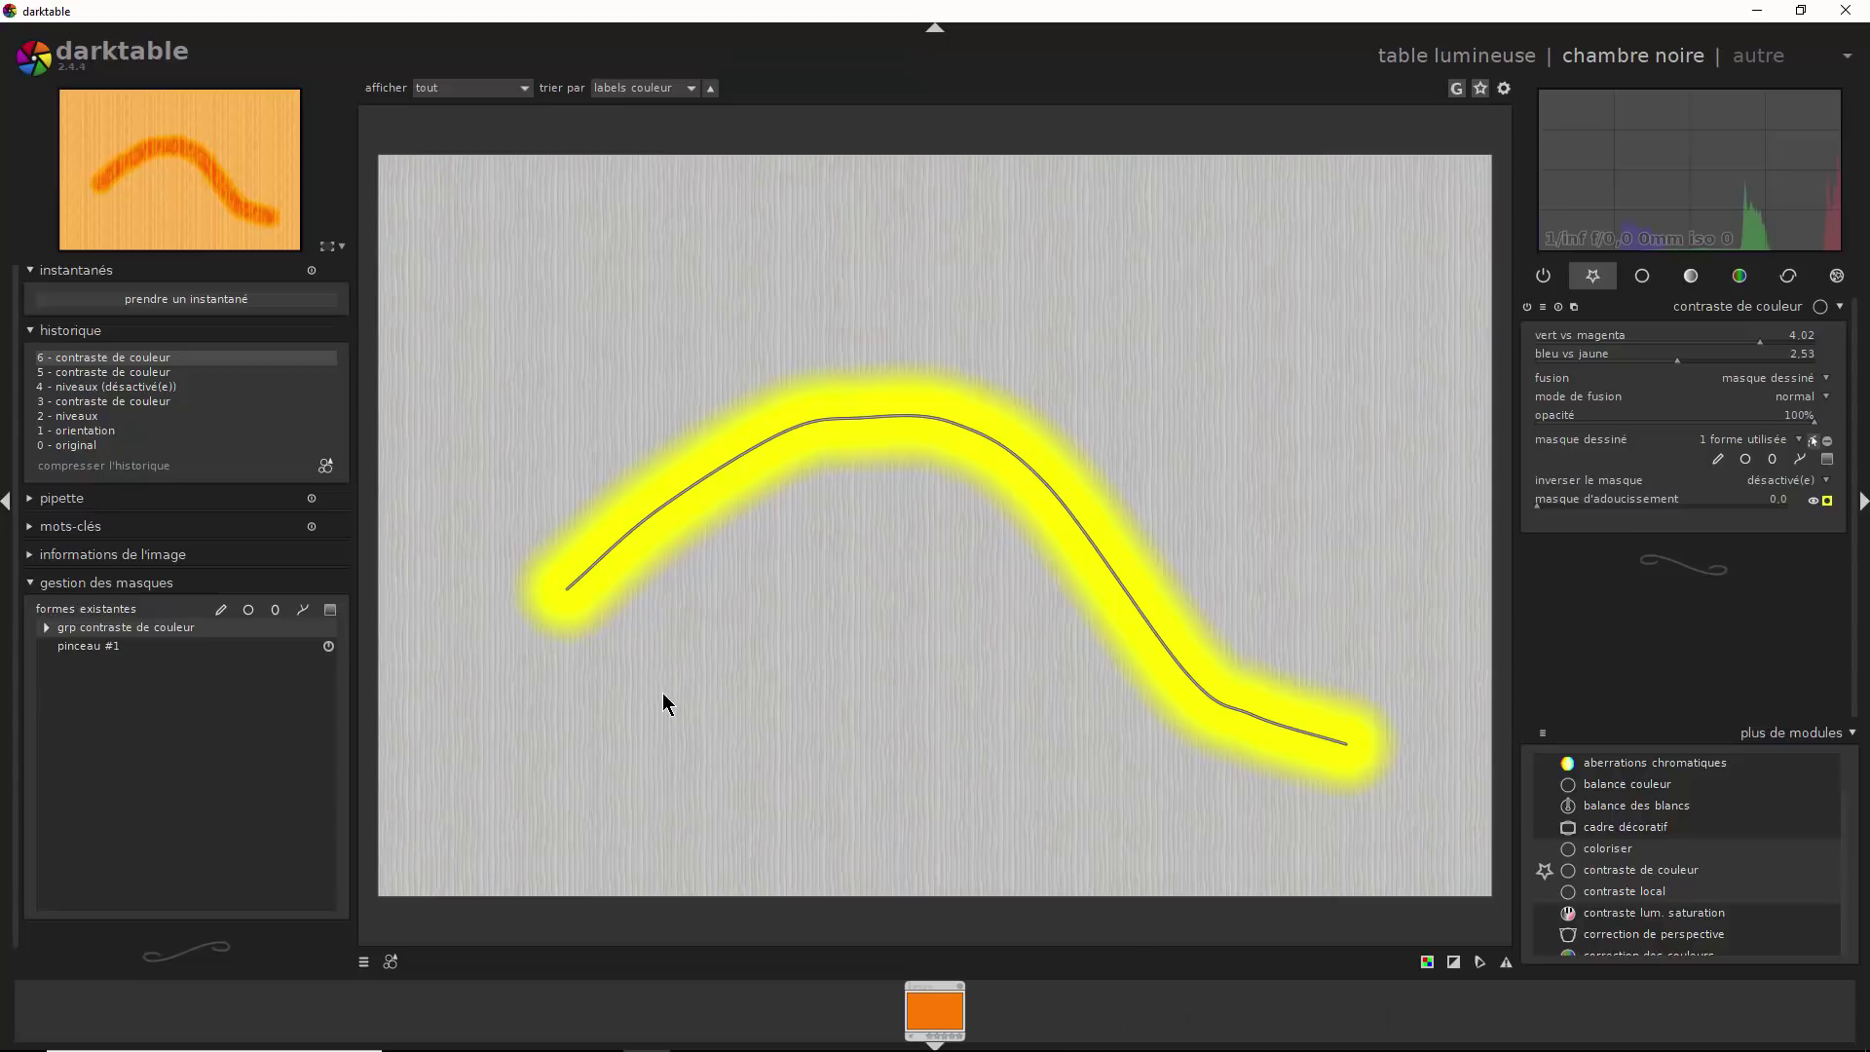
pyautogui.moveTo(732, 479)
pyautogui.keyDown('shift'); pyautogui.scroll(3, 730, 463); pyautogui.keyUp('shift')
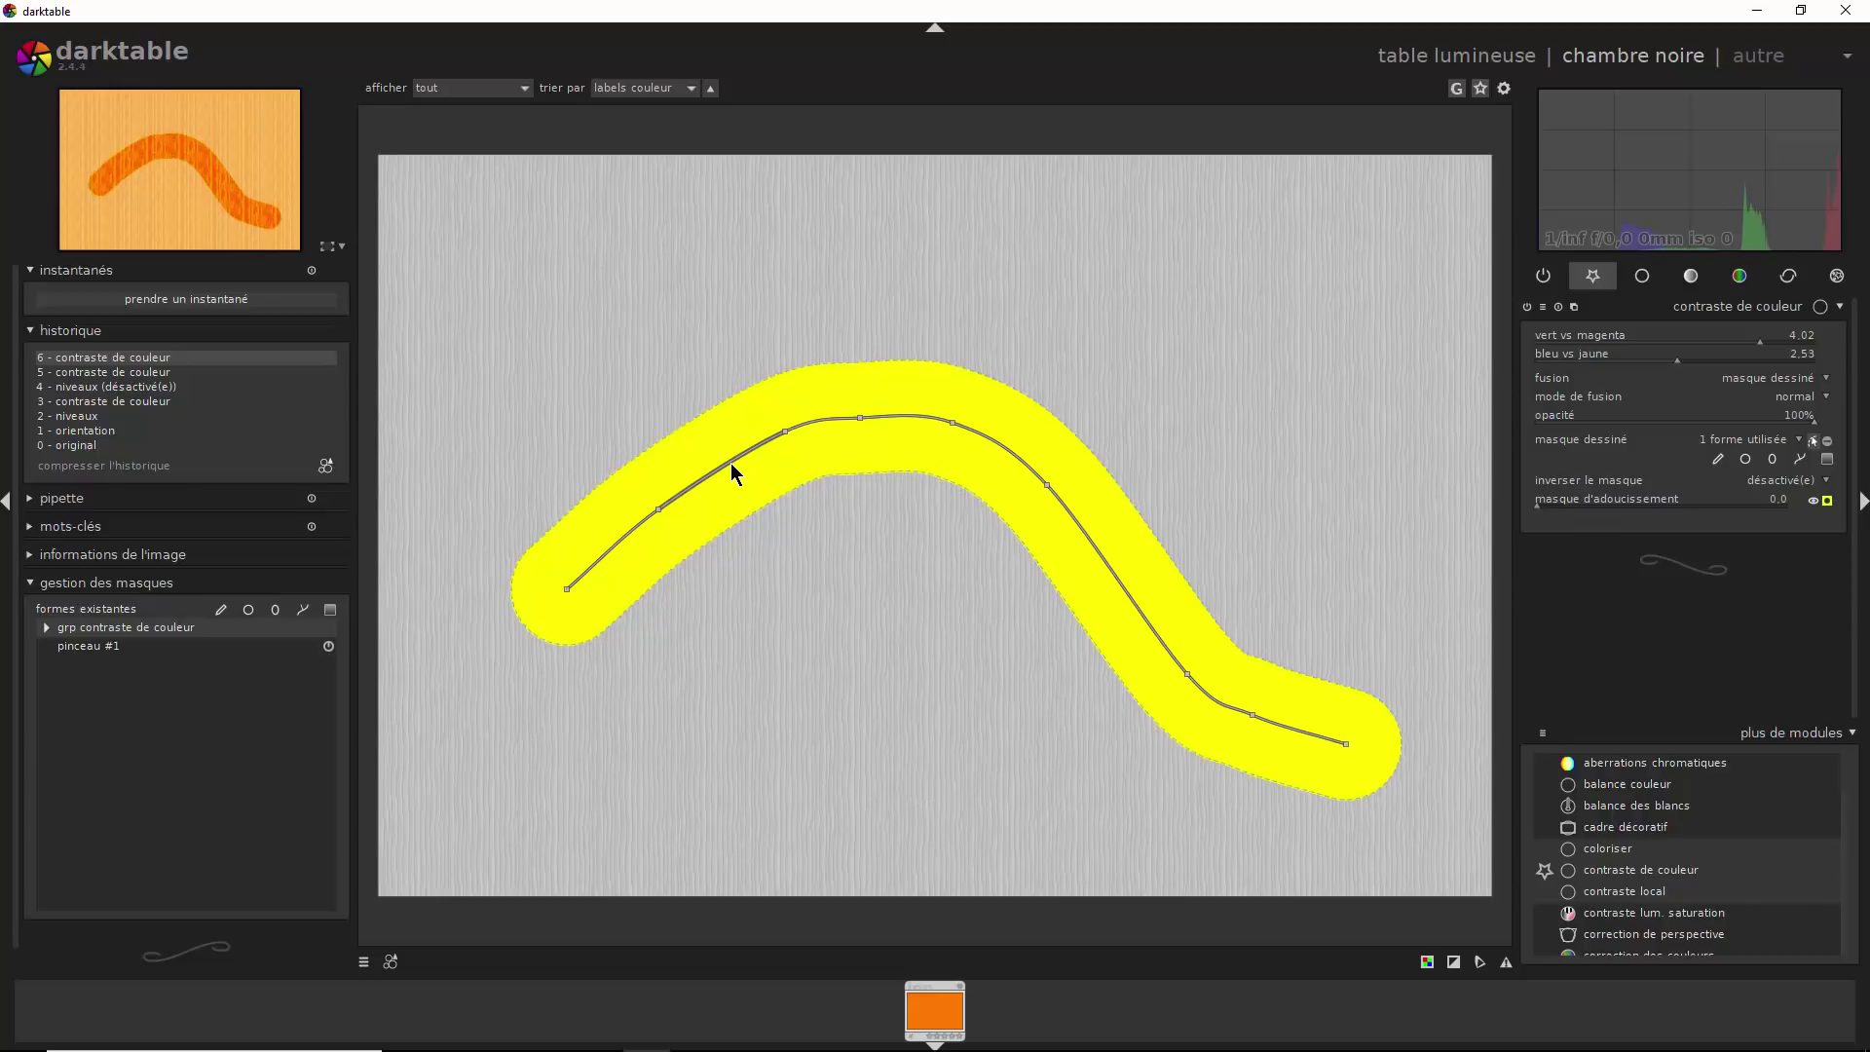
pyautogui.keyDown('shift'); pyautogui.scroll(-3, 731, 463); pyautogui.keyUp('shift')
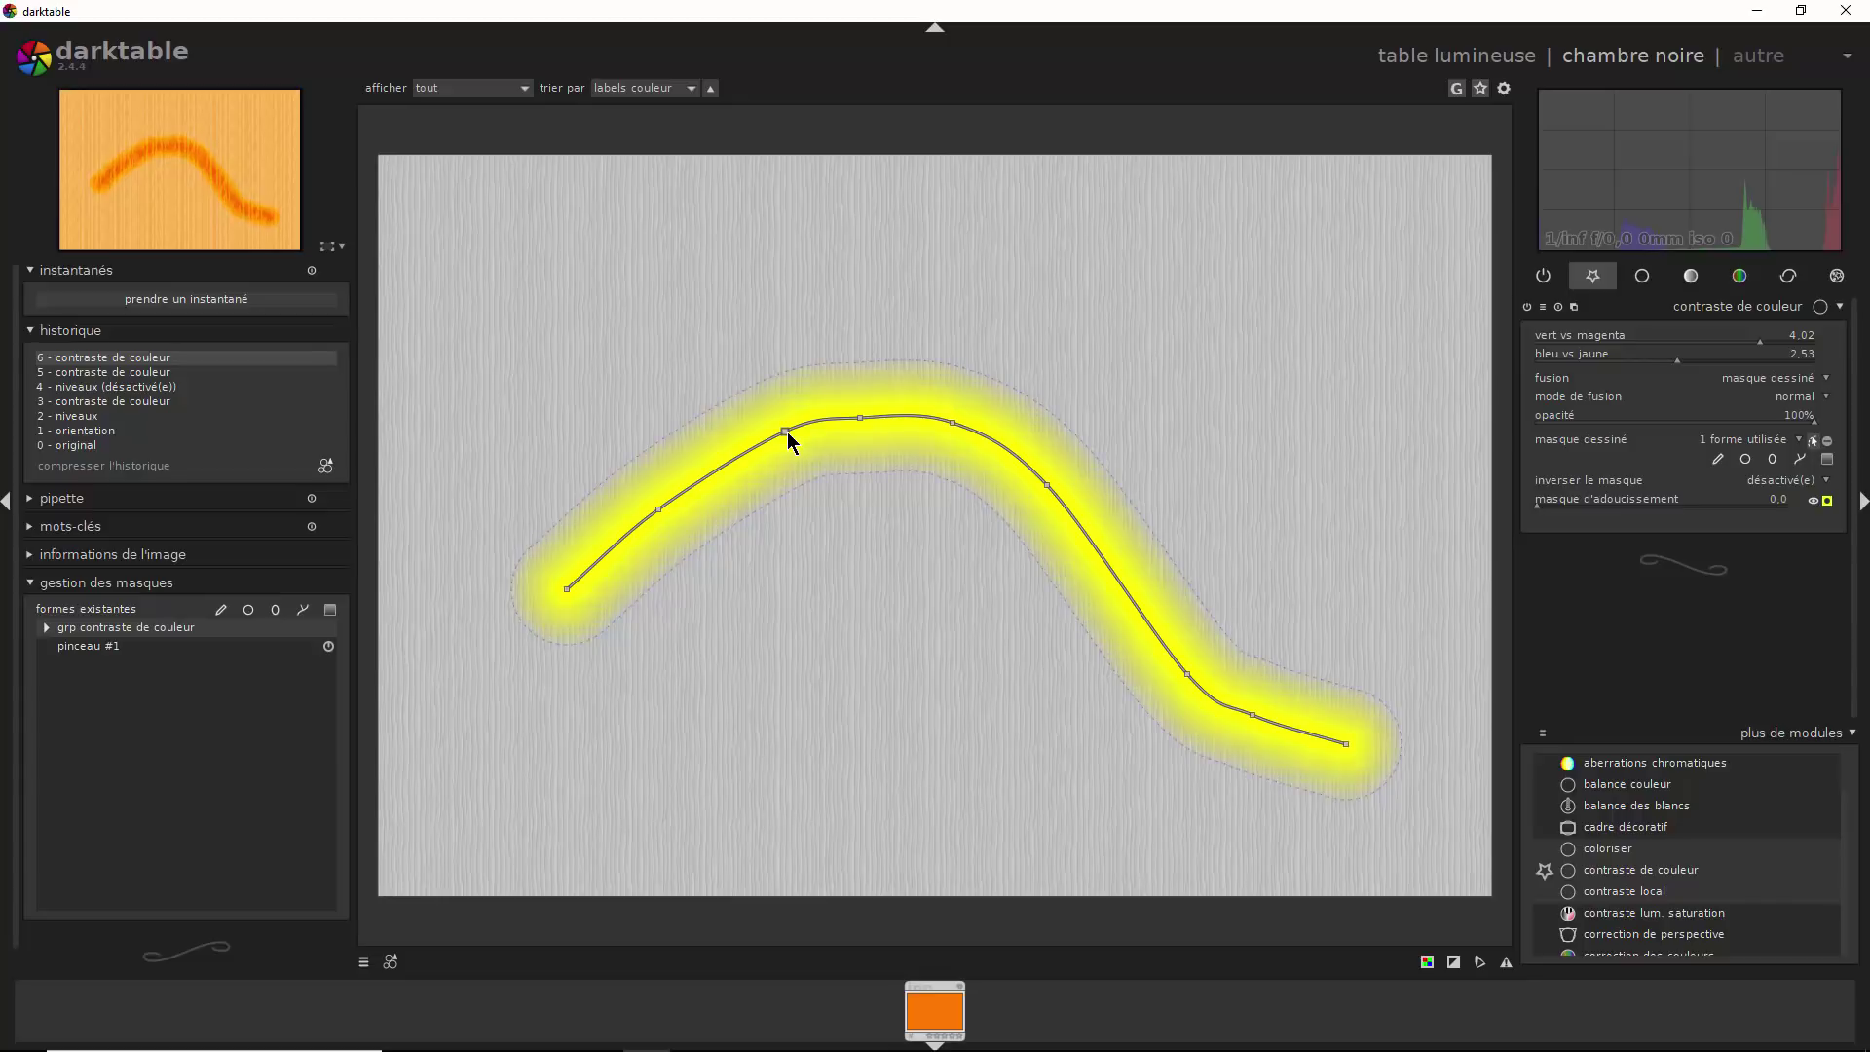
pyautogui.scroll(2, 787, 430)
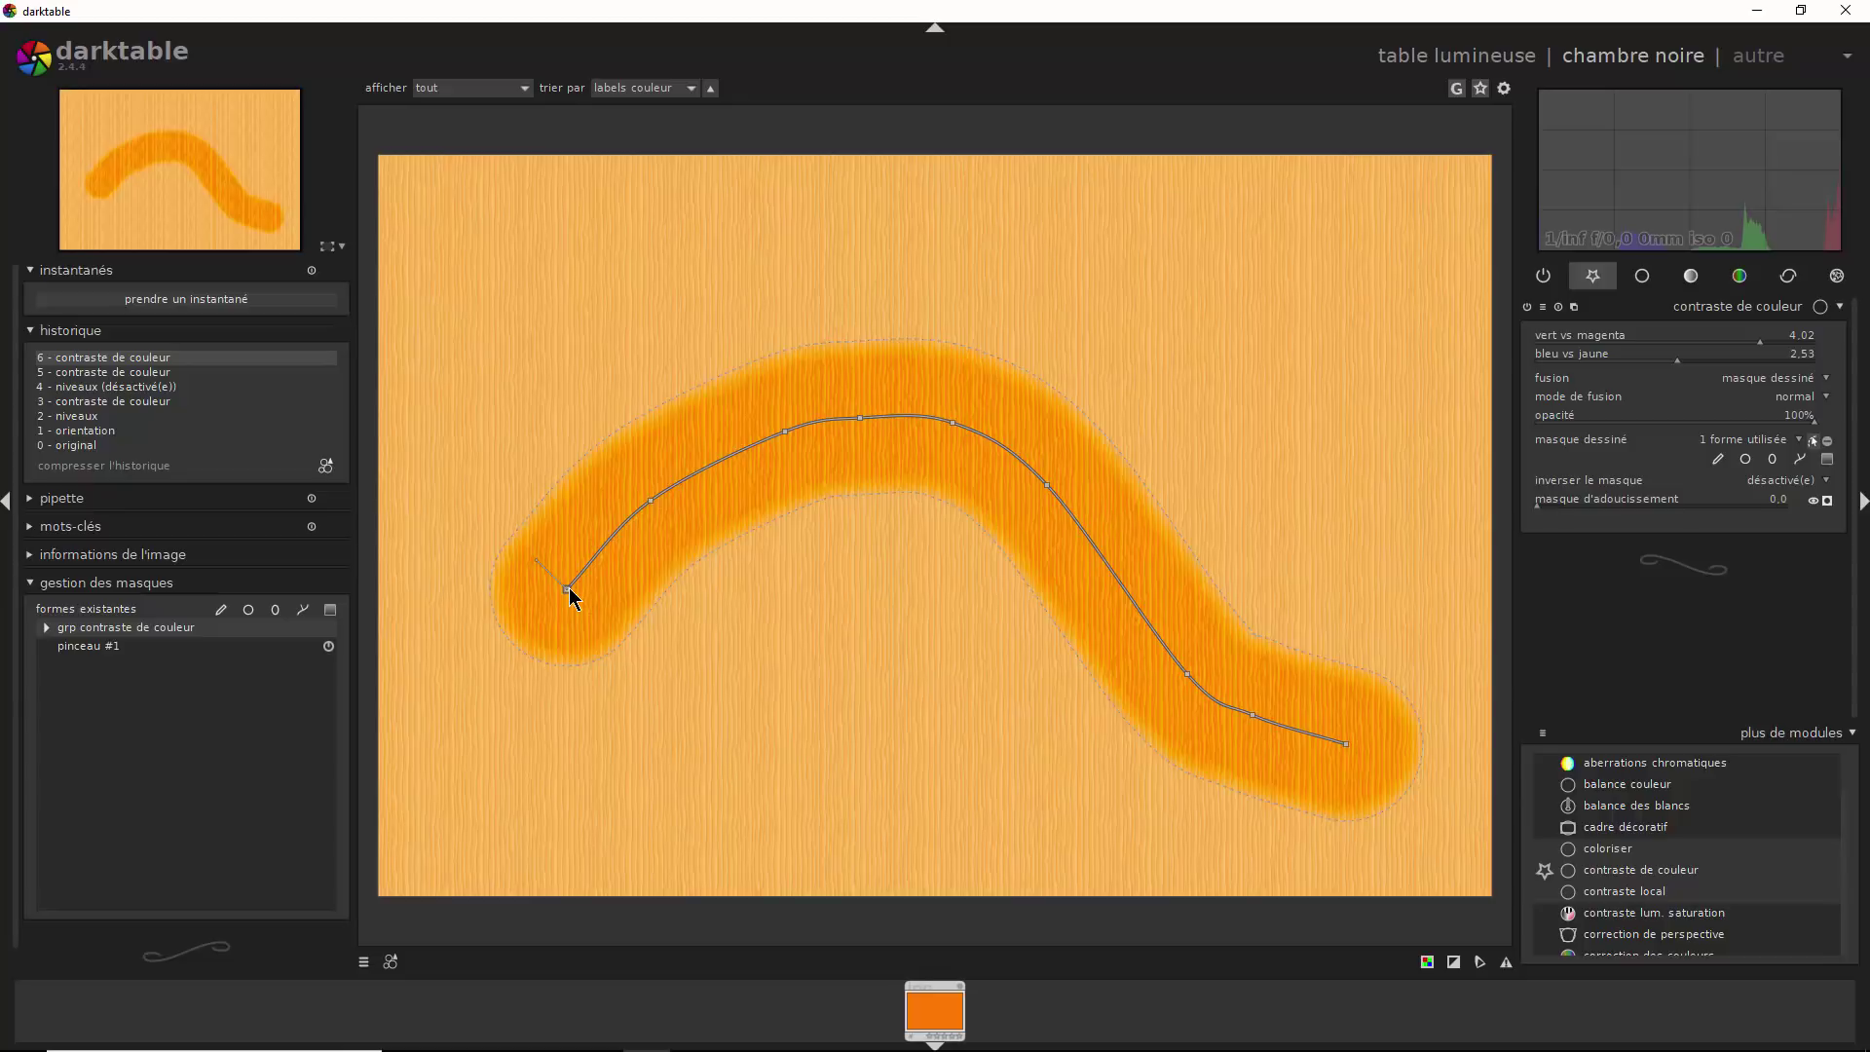
# Reshape the arched stroke by moving its start node and the node before the crest down, and the node at the lower-right bend up
pyautogui.moveTo(569, 587)
pyautogui.mouseDown()
pyautogui.moveTo(634, 705)
pyautogui.moveTo(726, 727)
pyautogui.moveTo(543, 723)
pyautogui.moveTo(603, 763)
pyautogui.moveTo(582, 765)
pyautogui.mouseUp()
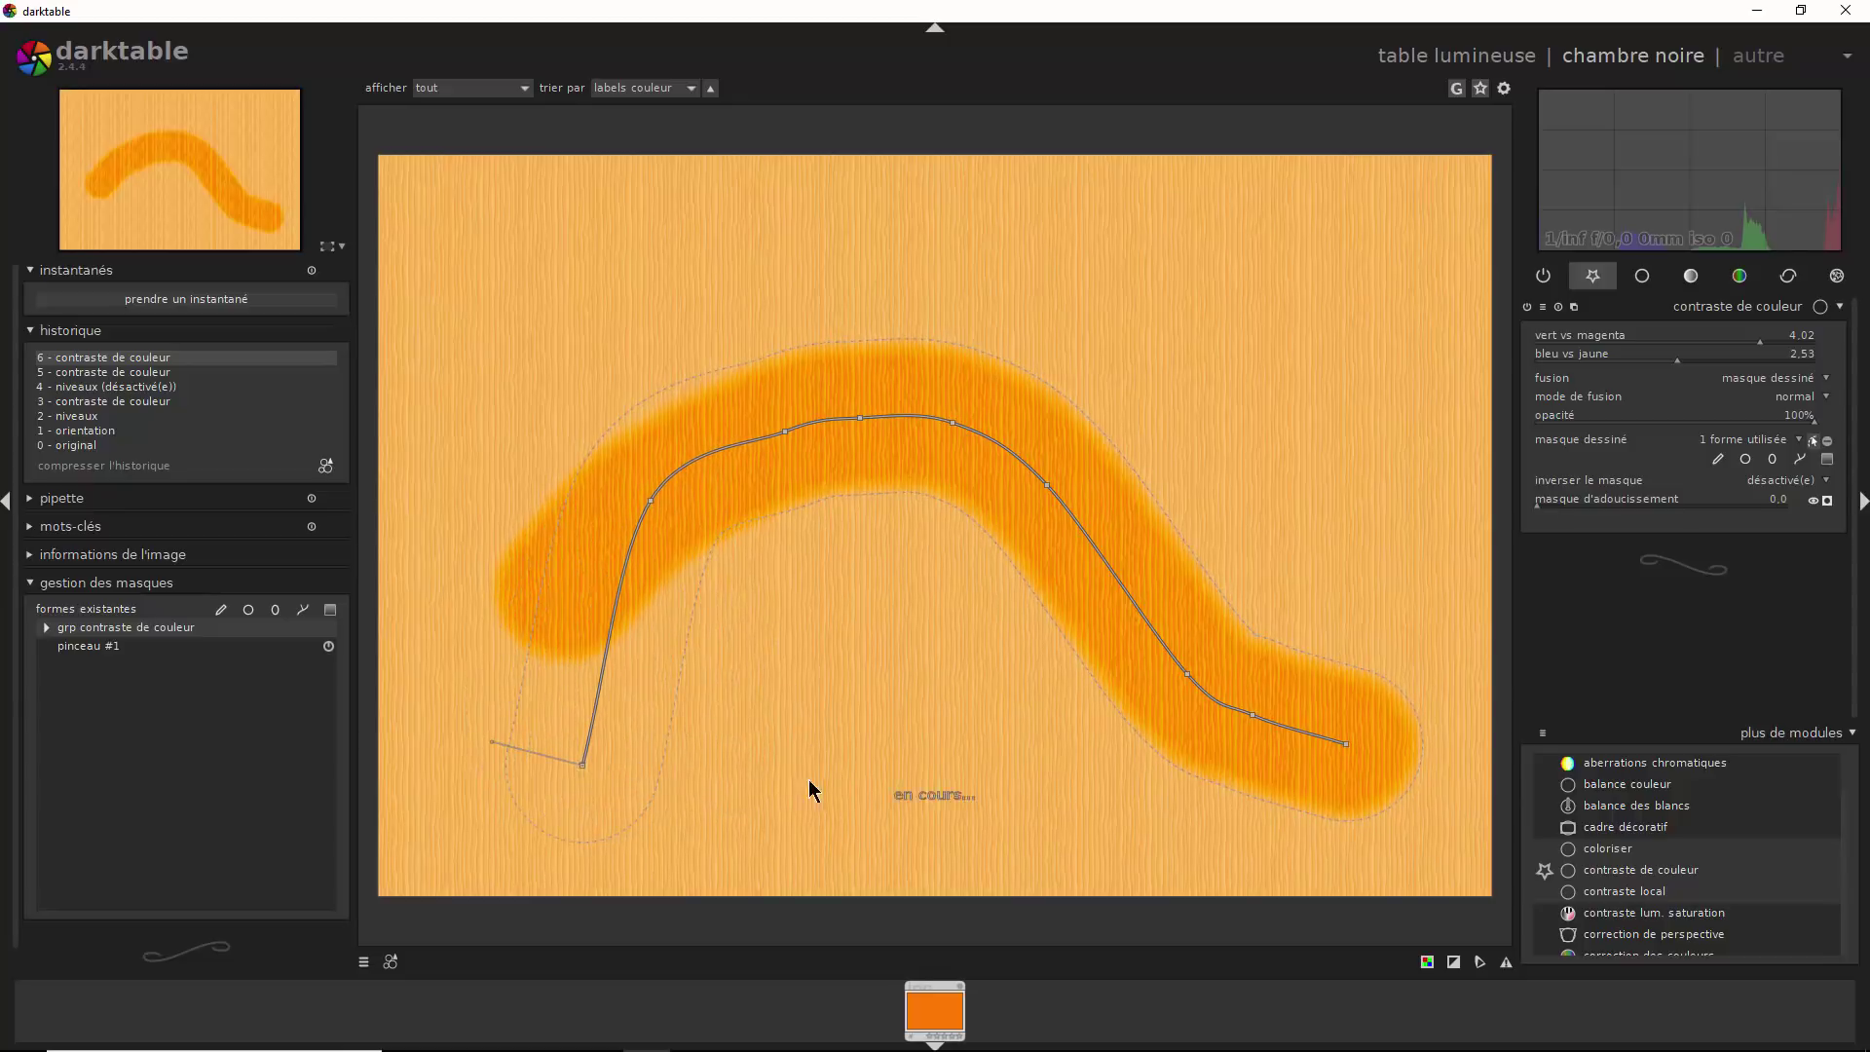
pyautogui.click(786, 432)
pyautogui.moveTo(786, 443); pyautogui.dragTo(826, 645)
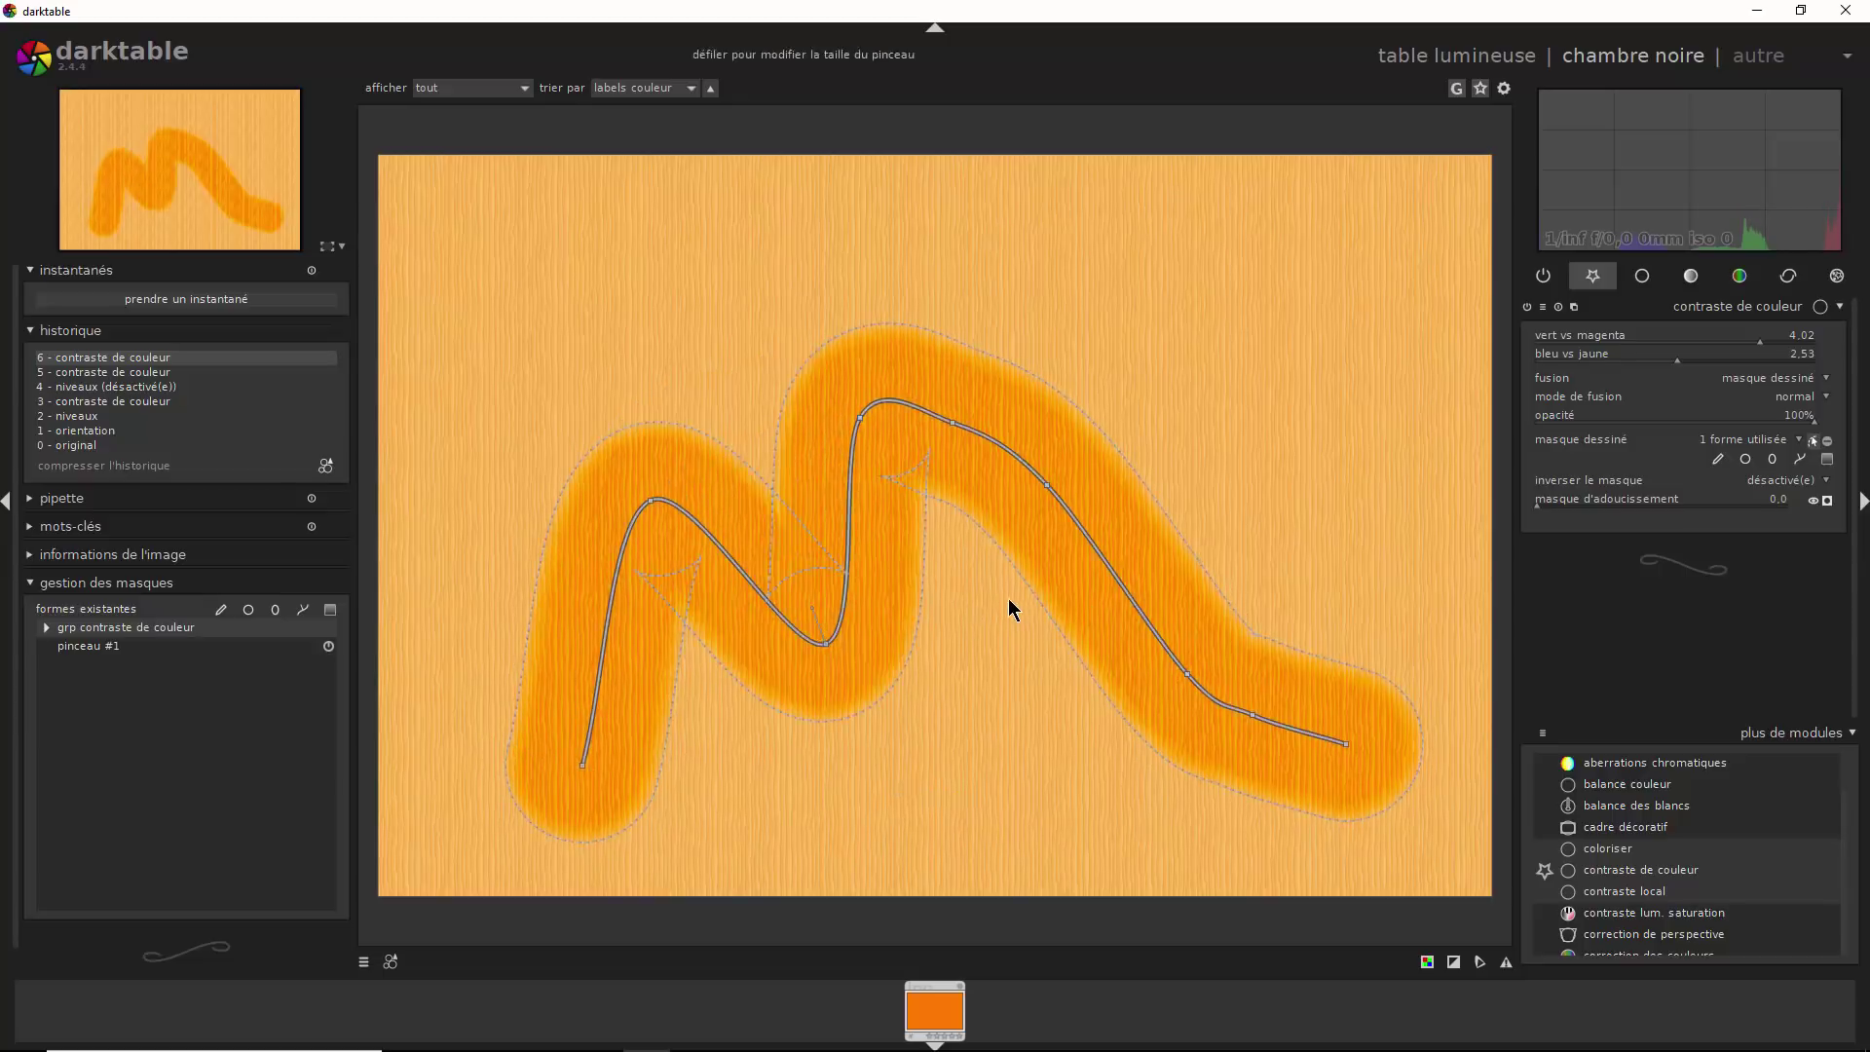
pyautogui.click(1188, 674)
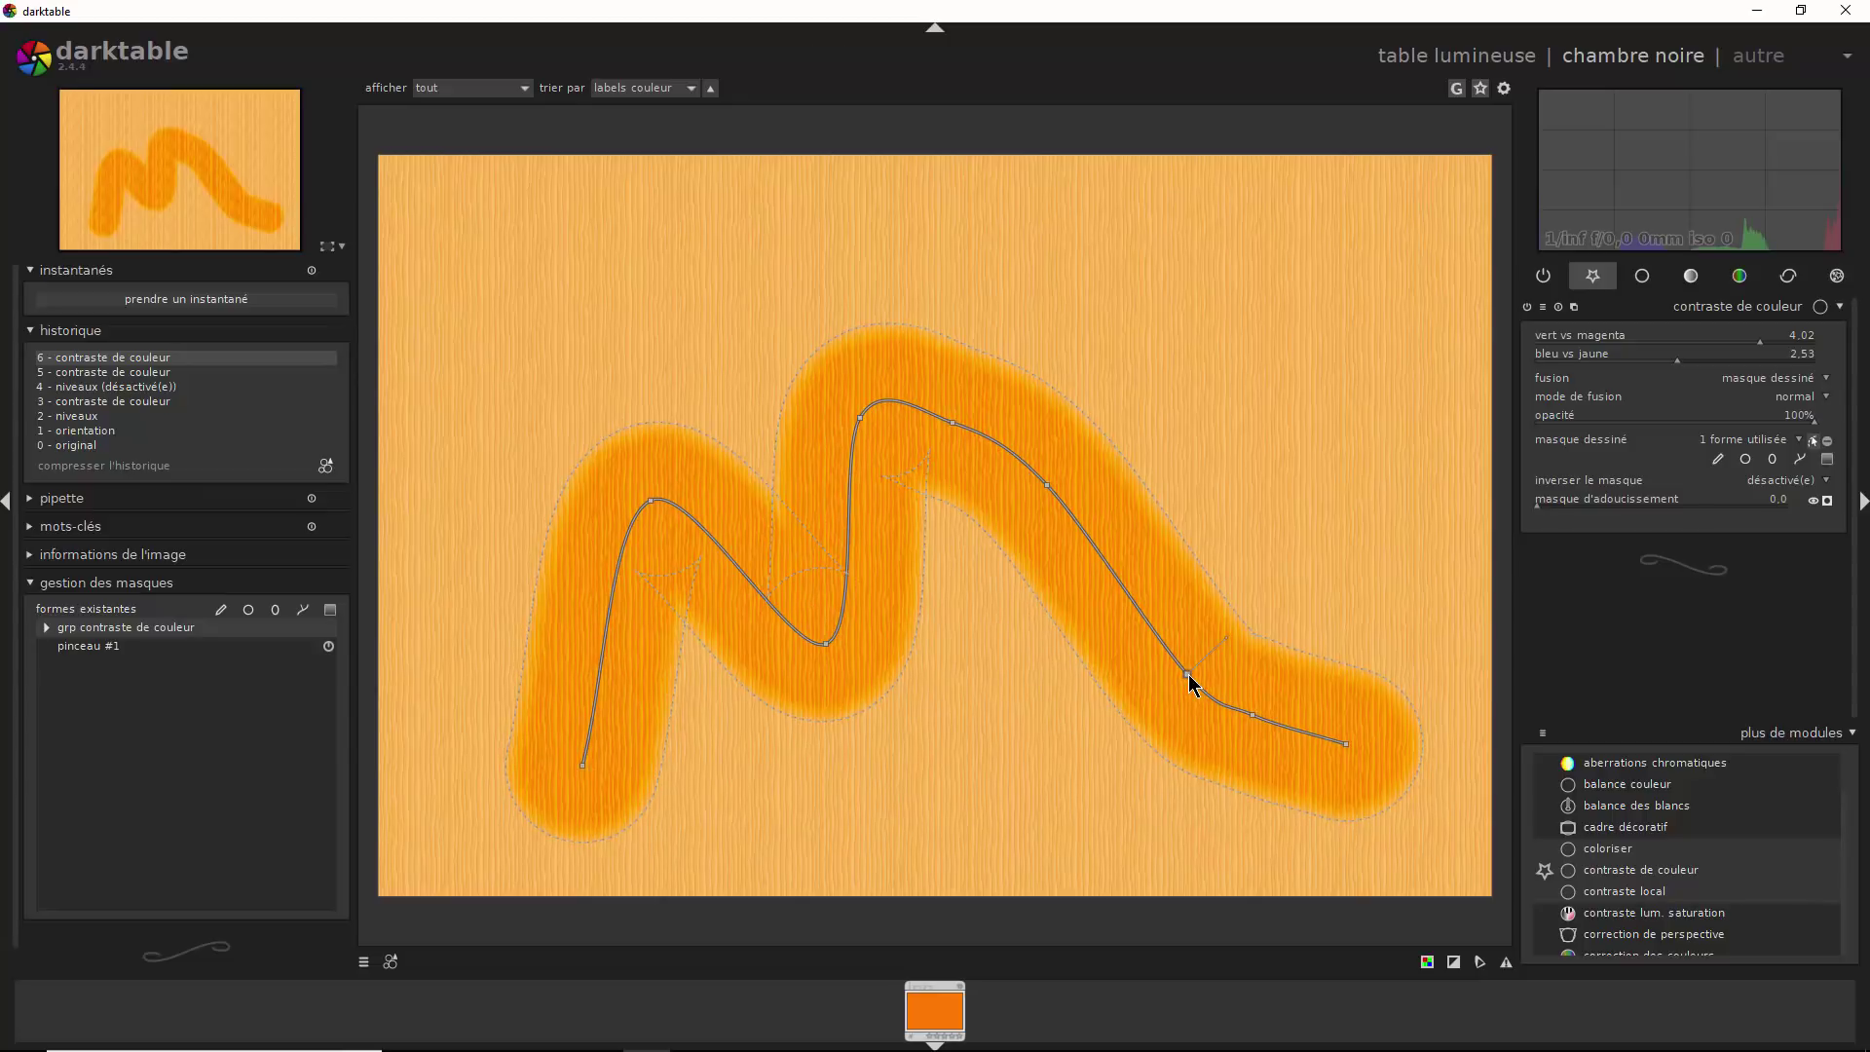
pyautogui.moveTo(1190, 682)
pyautogui.mouseDown()
pyautogui.moveTo(1223, 638)
pyautogui.moveTo(1280, 414)
pyautogui.mouseUp()
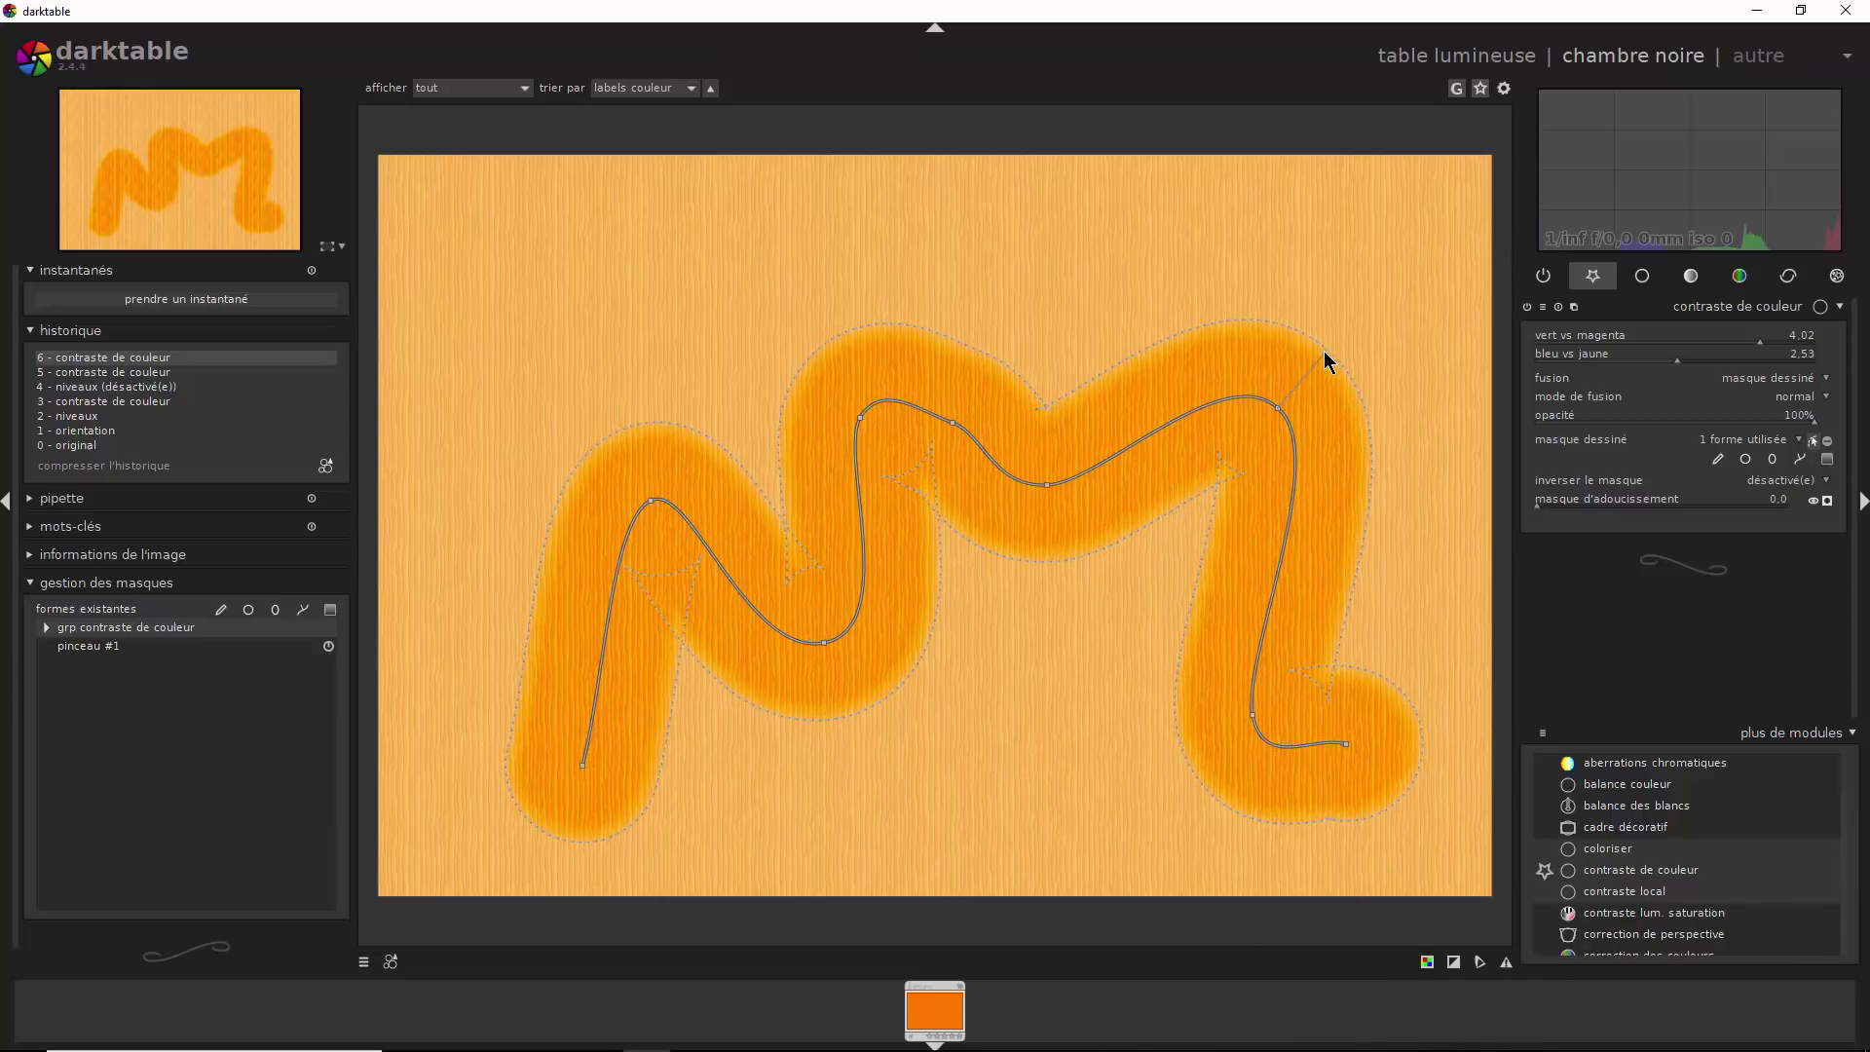
# Shift the whole brush shape slightly left and lengthen the curve handle of its upper-right node
pyautogui.moveTo(1326, 362)
pyautogui.mouseDown()
pyautogui.moveTo(1417, 272)
pyautogui.moveTo(1240, 409)
pyautogui.mouseUp()
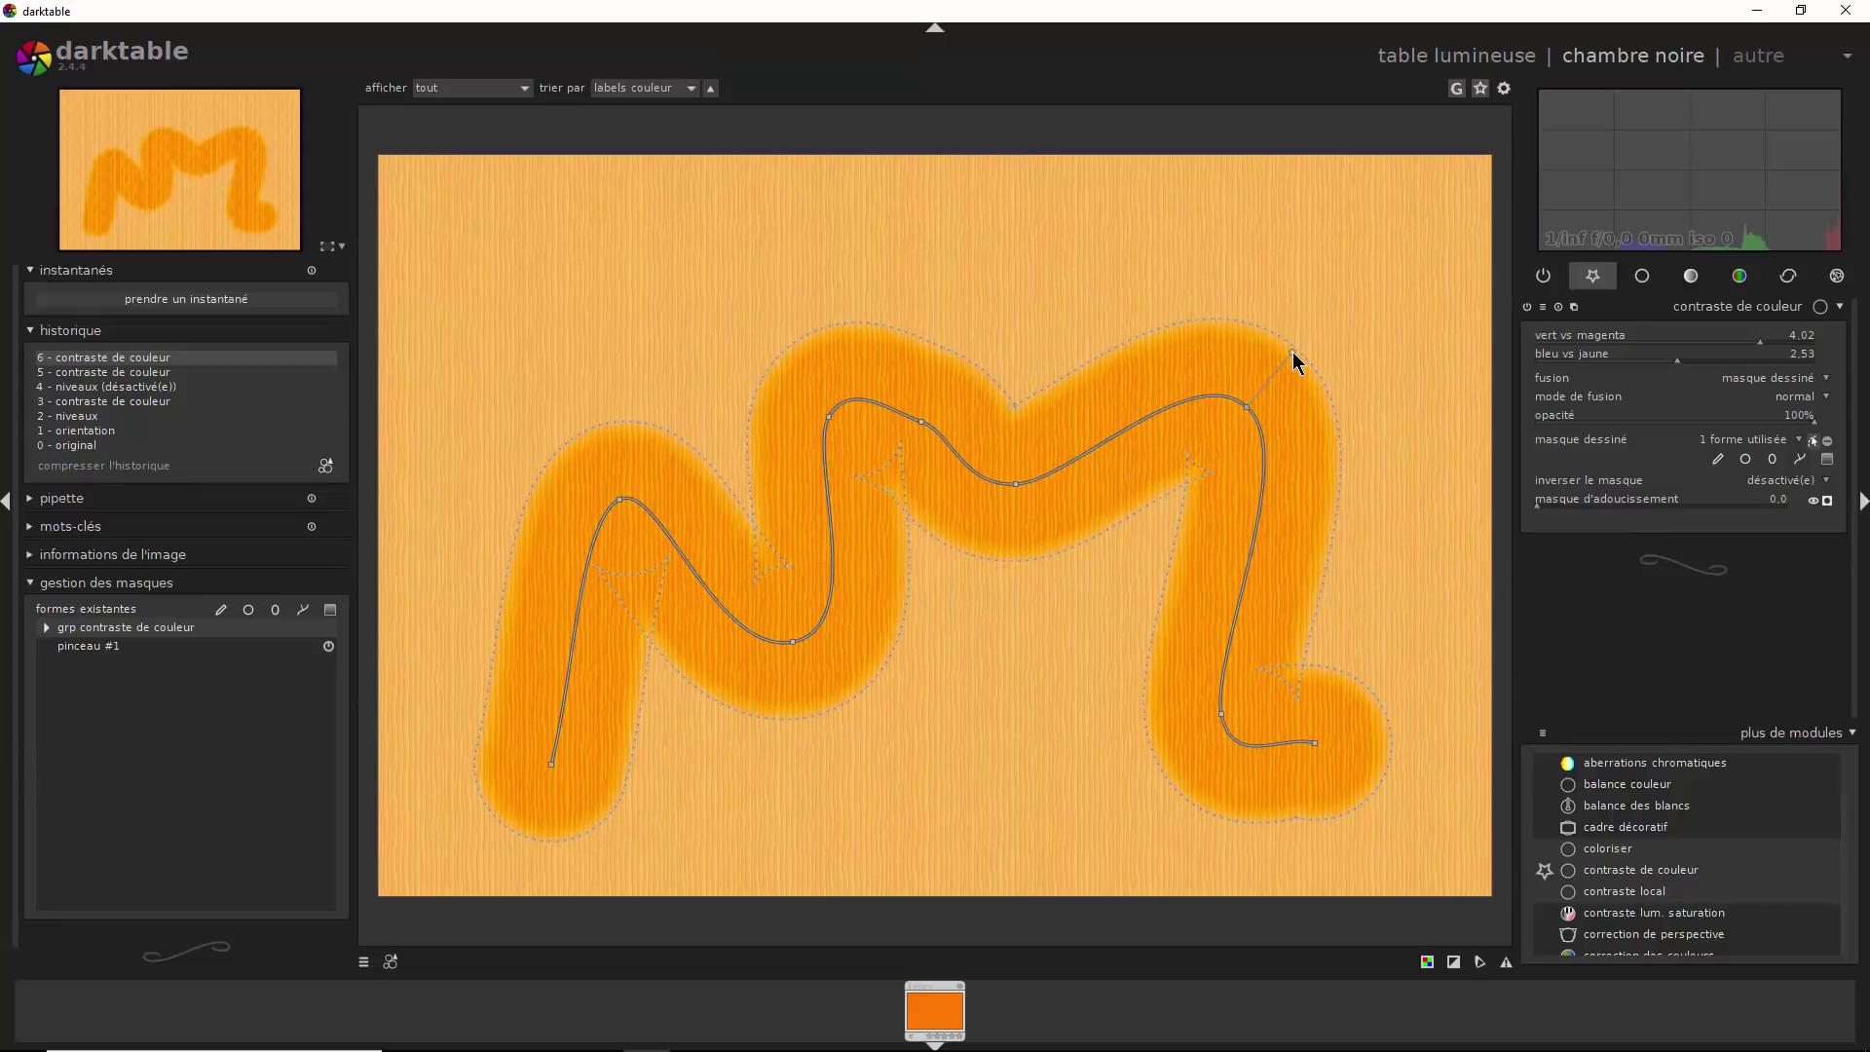
pyautogui.moveTo(1295, 363)
pyautogui.mouseDown()
pyautogui.moveTo(1279, 367)
pyautogui.moveTo(1377, 282)
pyautogui.moveTo(1260, 389)
pyautogui.moveTo(1363, 280)
pyautogui.moveTo(1286, 362)
pyautogui.moveTo(1321, 313)
pyautogui.moveTo(1237, 294)
pyautogui.moveTo(1330, 307)
pyautogui.moveTo(1369, 366)
pyautogui.moveTo(1370, 417)
pyautogui.moveTo(1346, 296)
pyautogui.moveTo(1235, 301)
pyautogui.moveTo(1337, 319)
pyautogui.mouseUp()
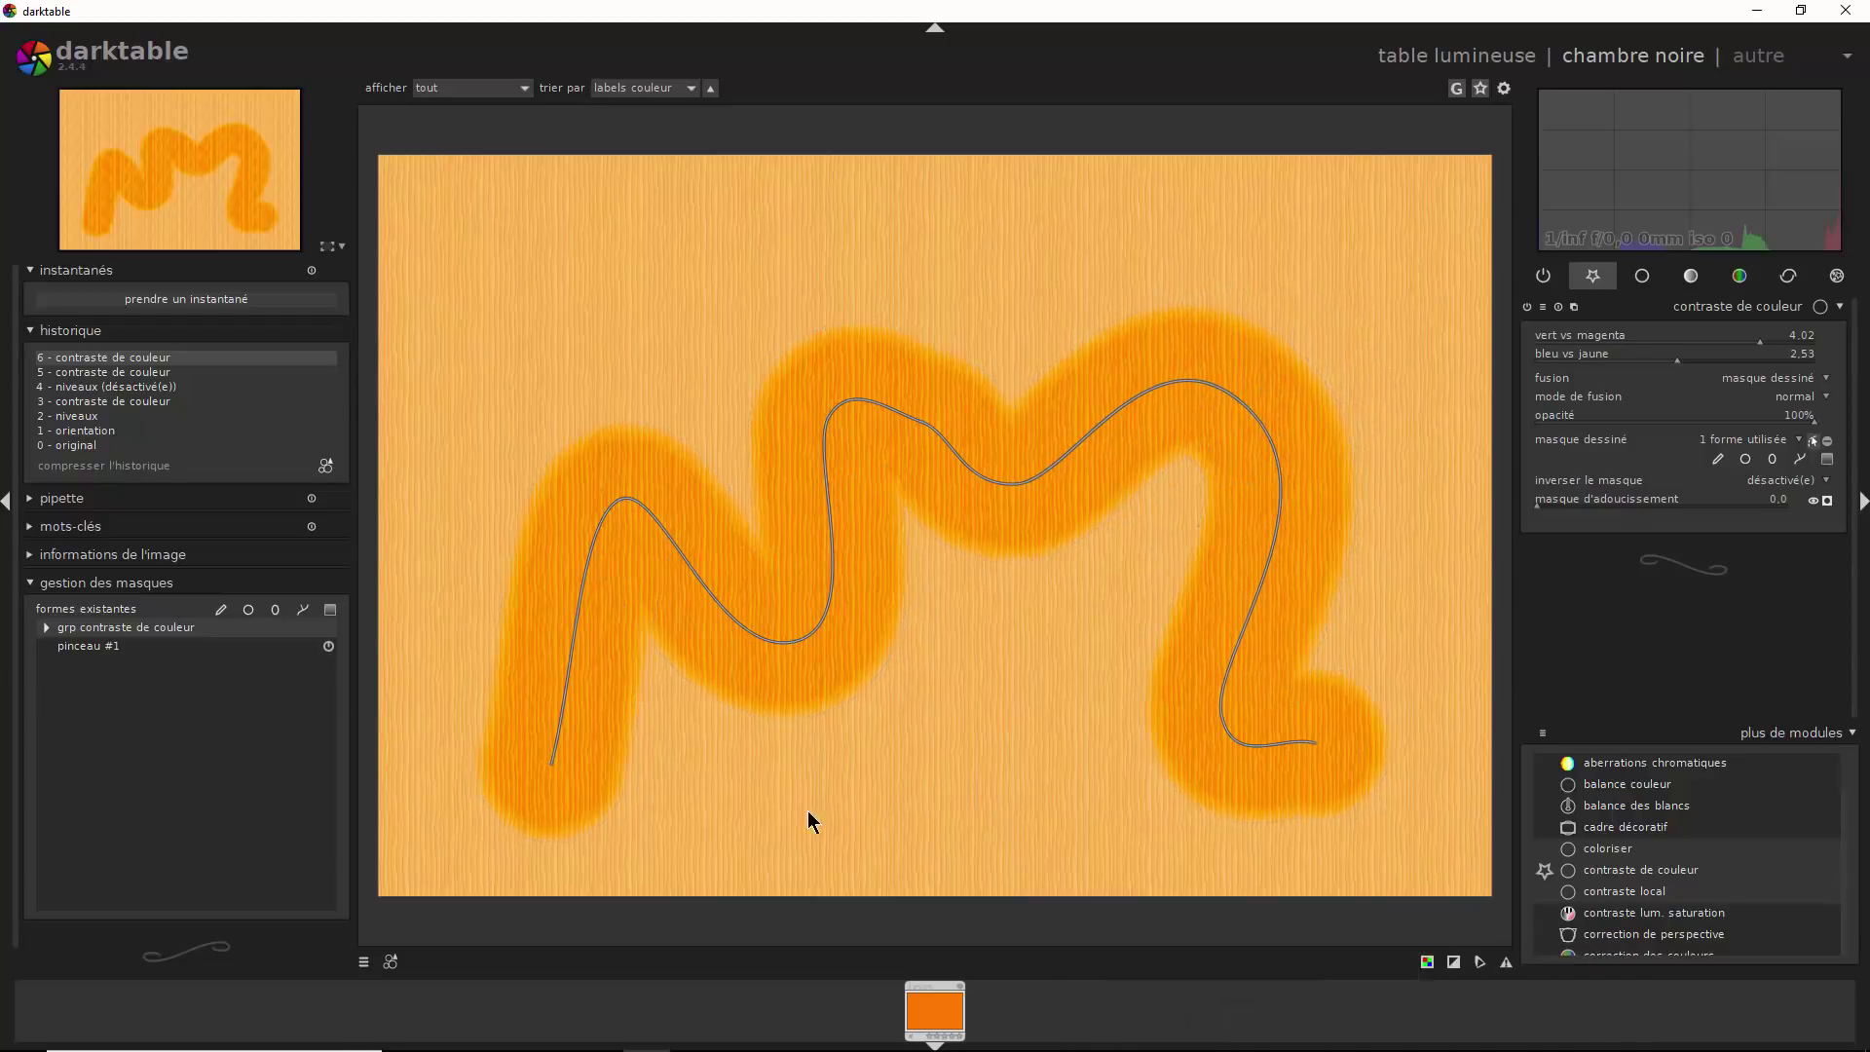
# Add nodes on the slope before the right crest and on the descending right segment, and raise the slope node slightly
pyautogui.keyDown('ctrl'); pyautogui.click(1095, 430); pyautogui.keyUp('ctrl')
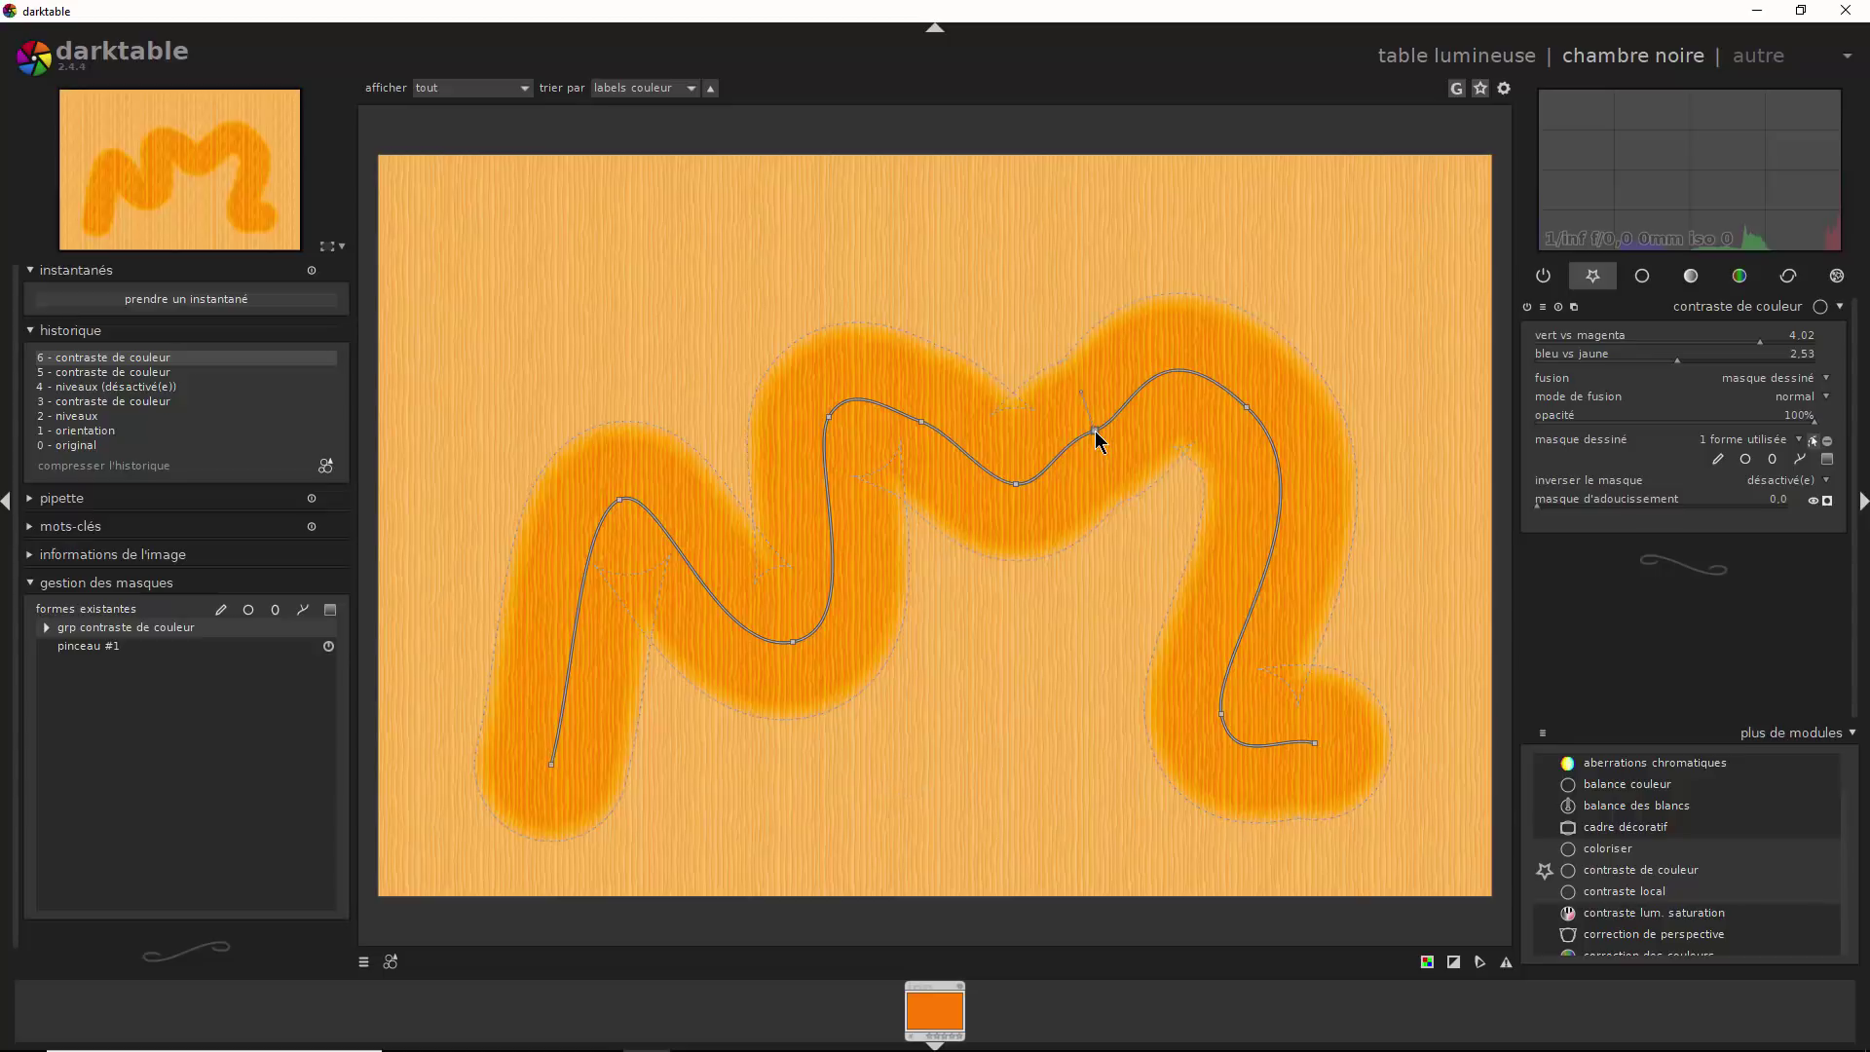
pyautogui.keyDown('ctrl'); pyautogui.click(1269, 557); pyautogui.keyUp('ctrl')
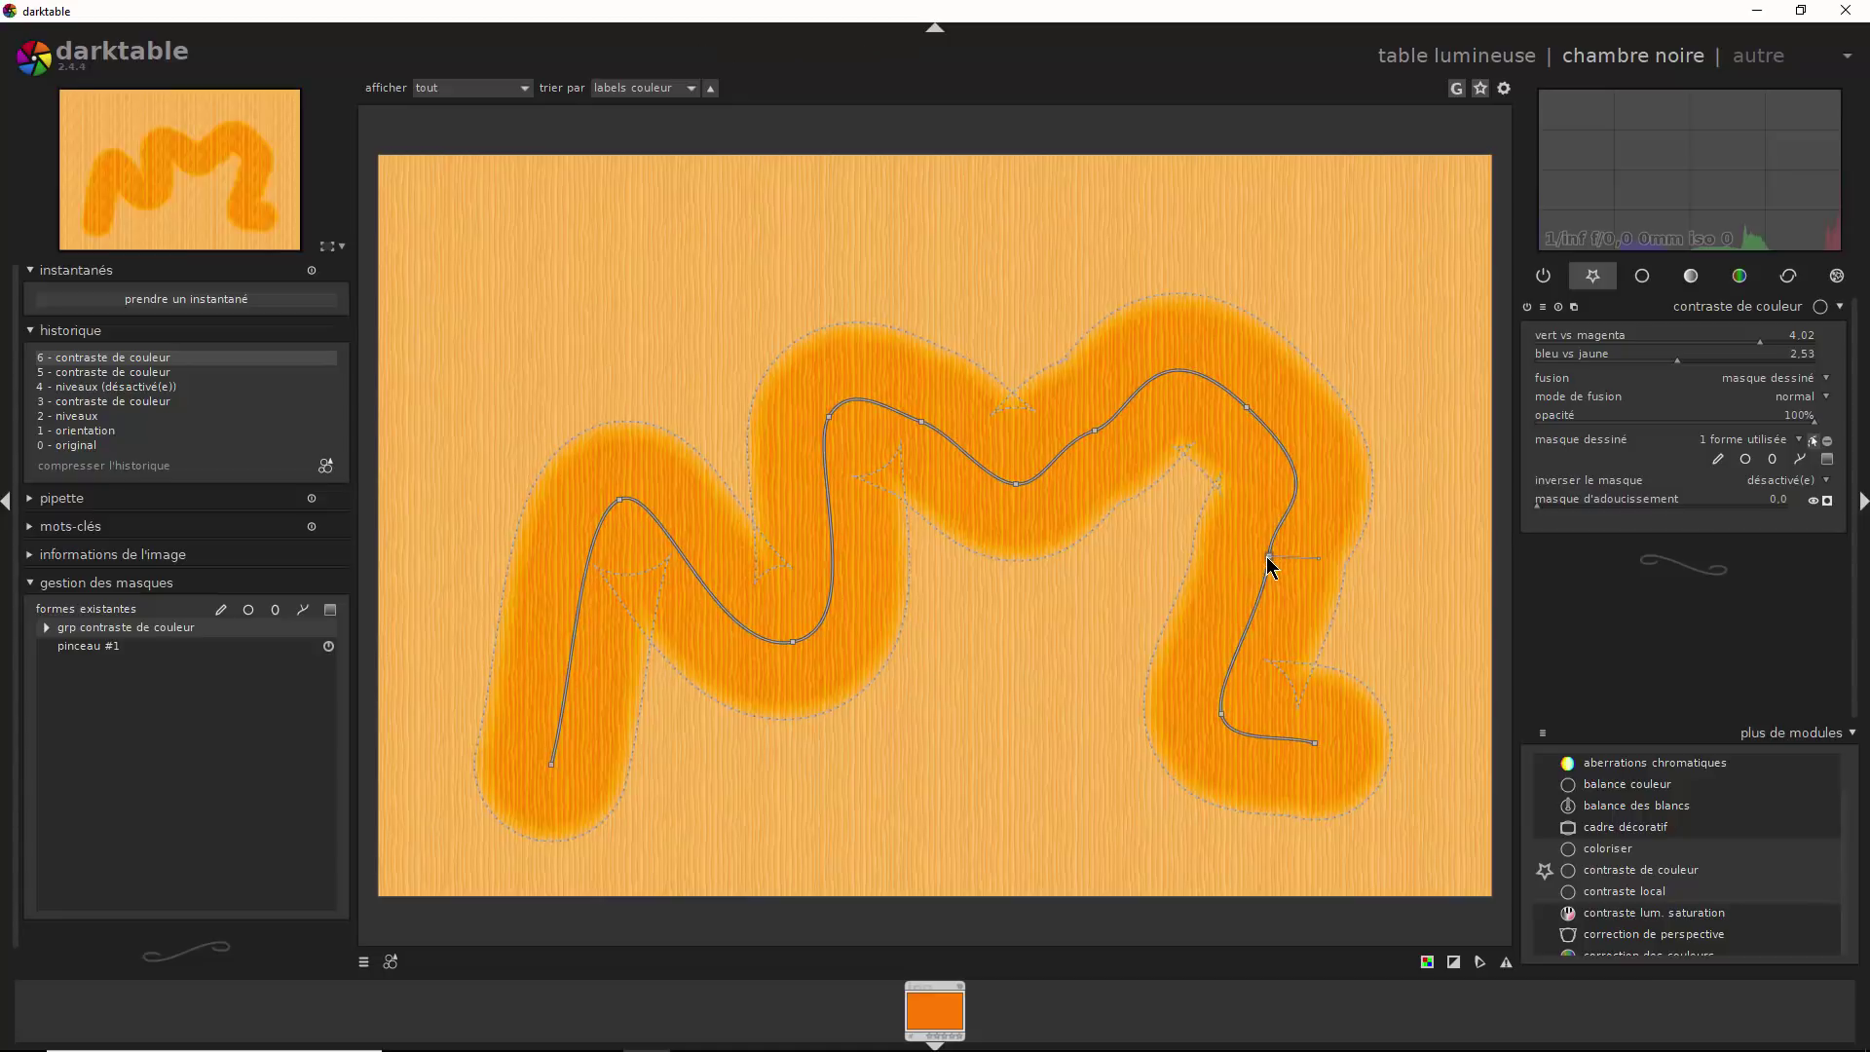
pyautogui.moveTo(1096, 430)
pyautogui.mouseDown()
pyautogui.moveTo(1112, 400)
pyautogui.moveTo(1069, 410)
pyautogui.moveTo(1093, 407)
pyautogui.mouseUp()
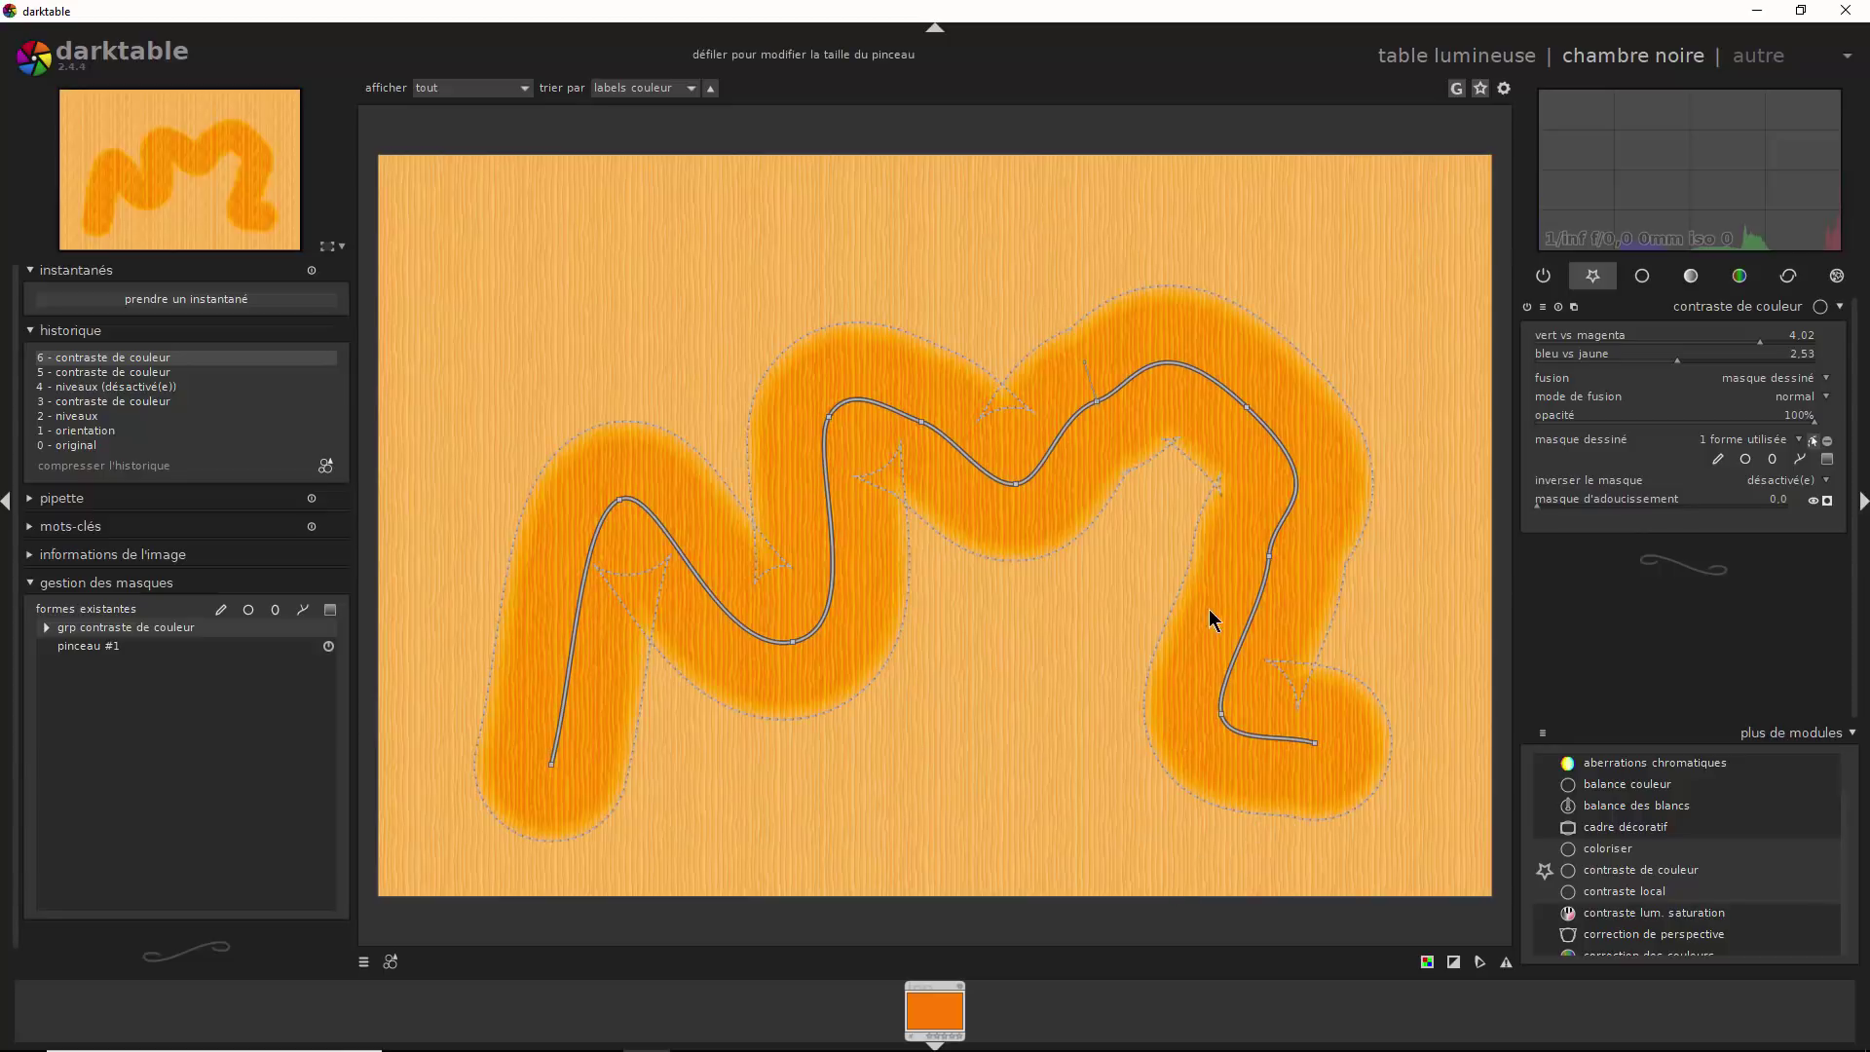
# Delete the added node on the descending right segment and the nodes in the middle and left dips of the stroke
pyautogui.rightClick(1269, 553)
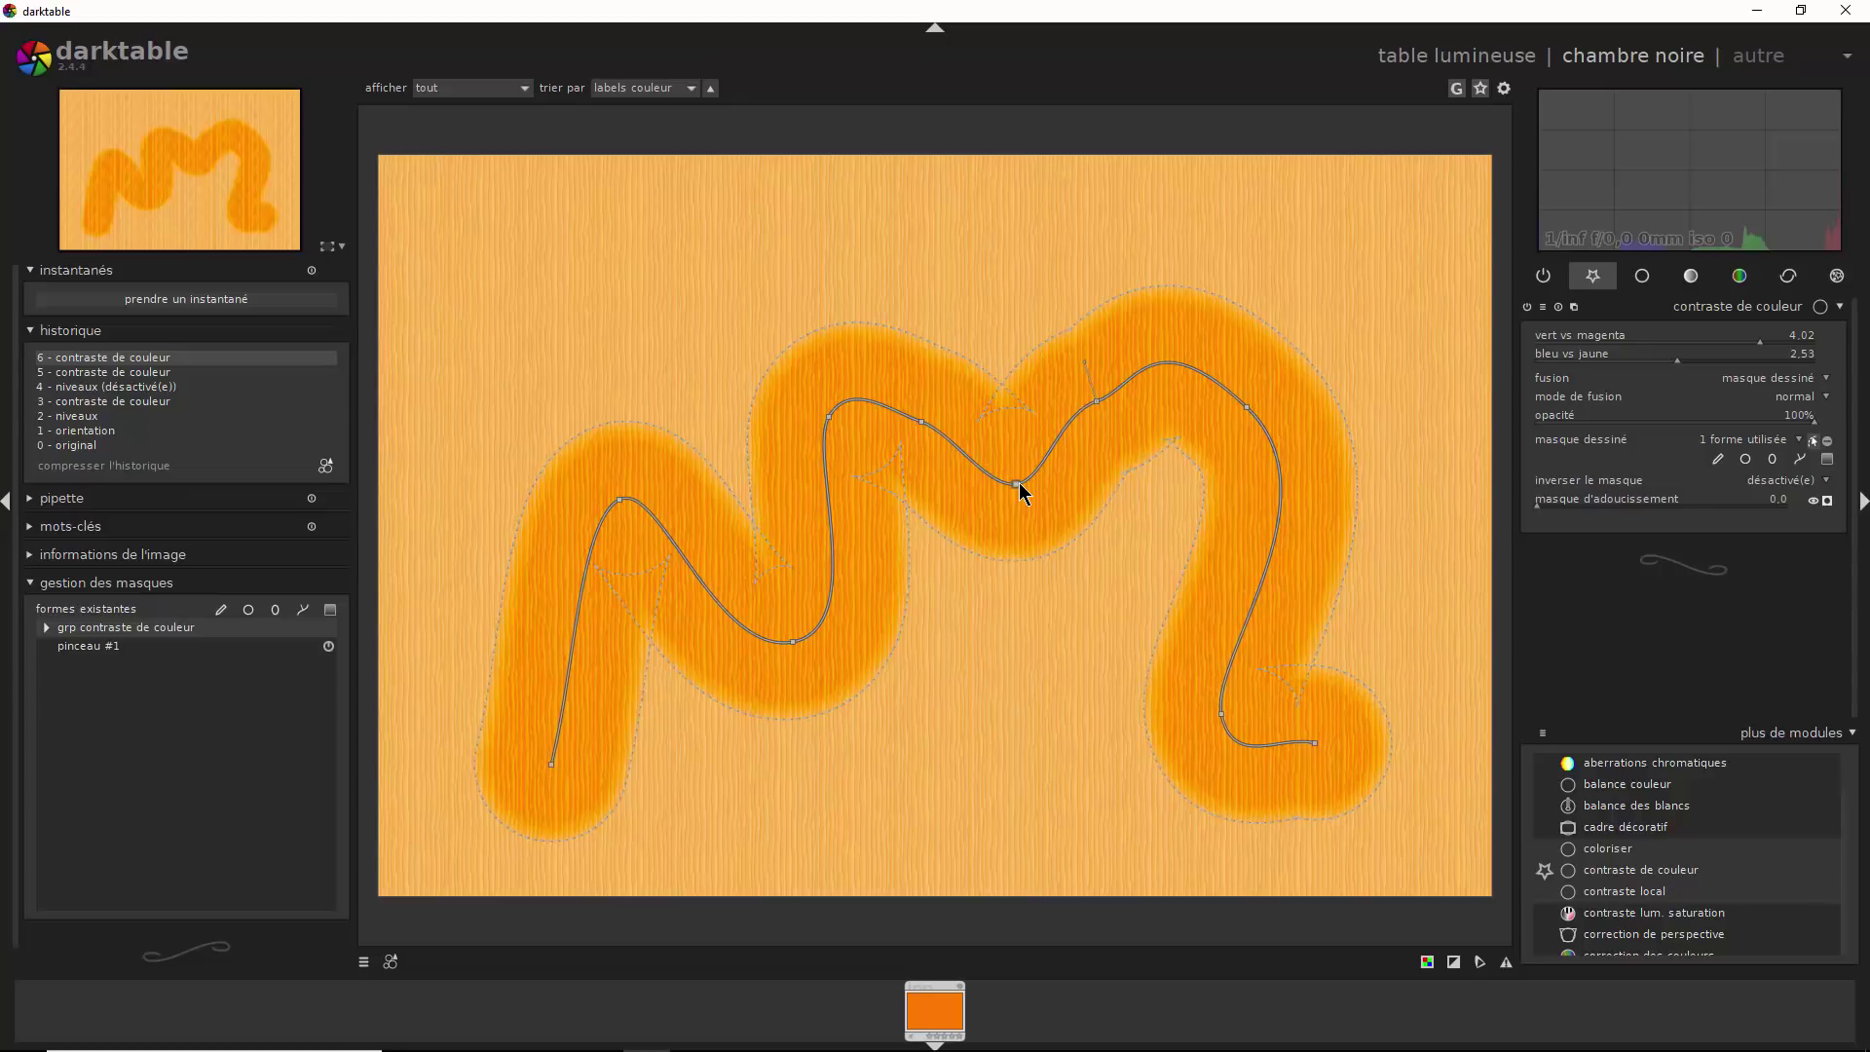
pyautogui.rightClick(1017, 483)
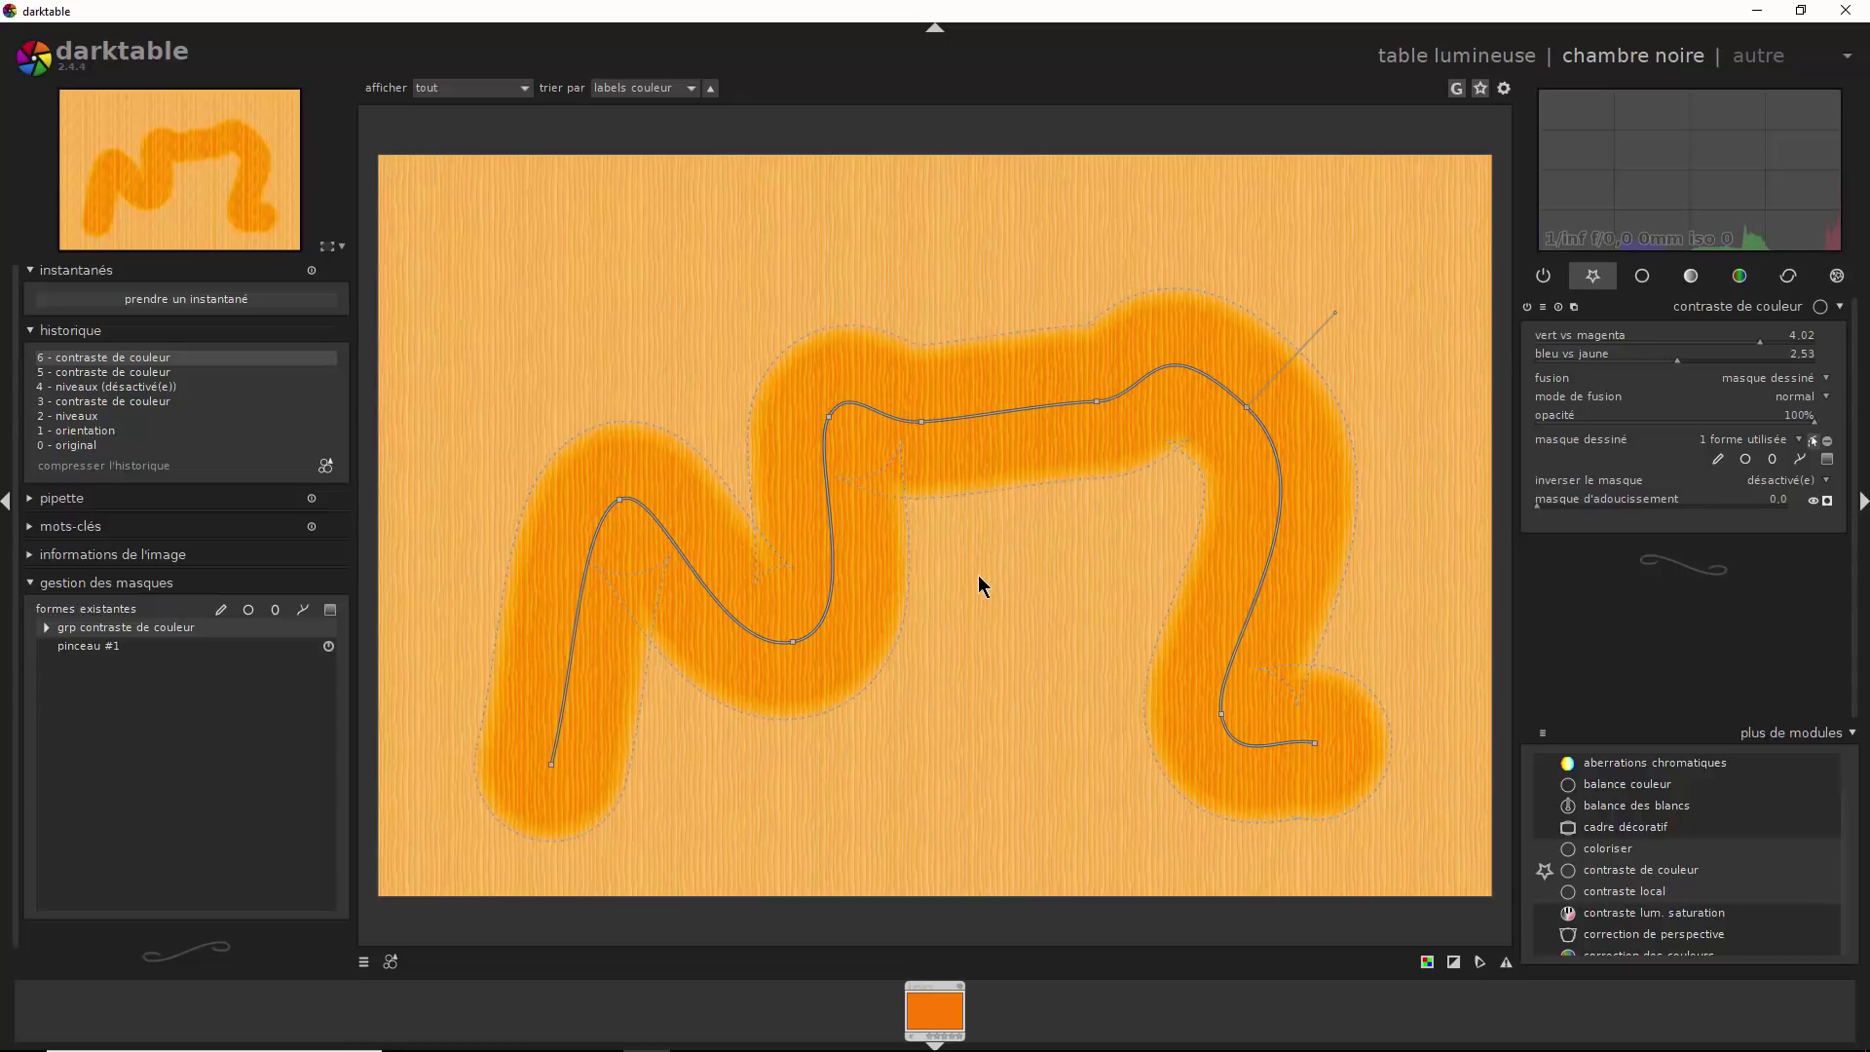
pyautogui.rightClick(793, 639)
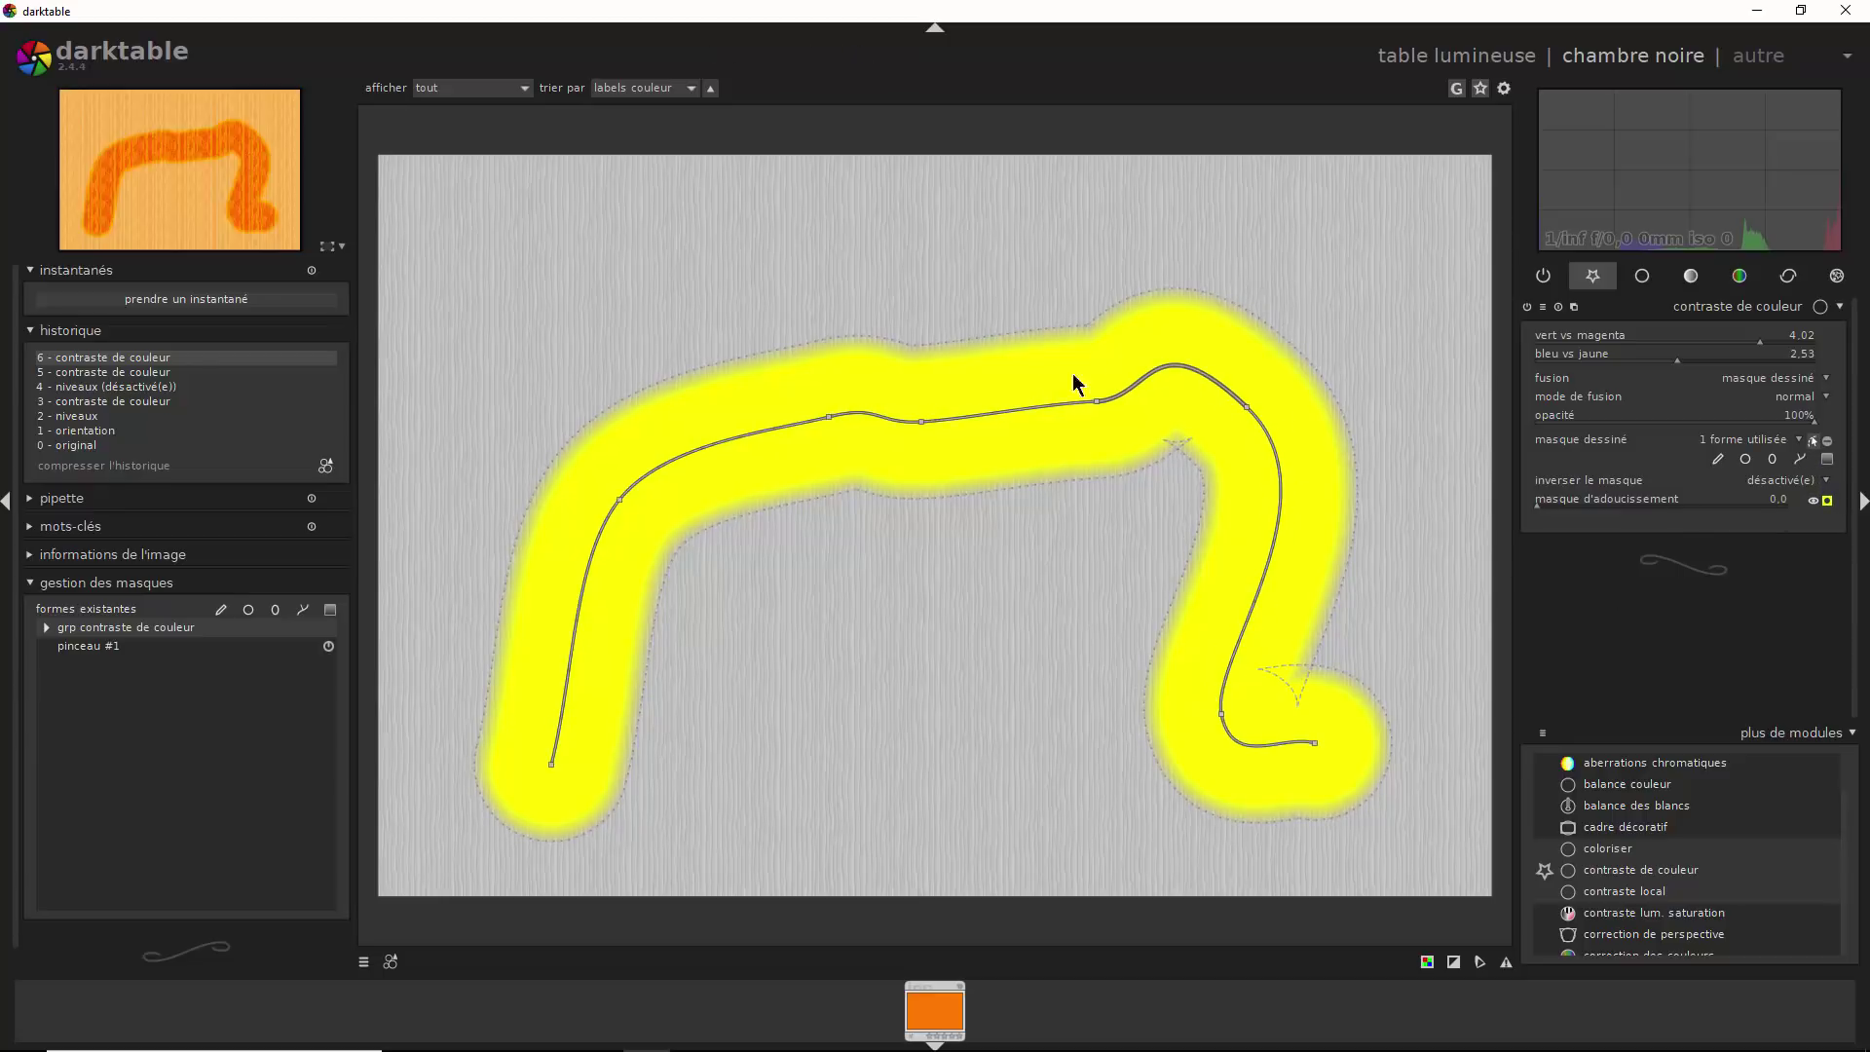
# Remove the brush shape from the module's drawn mask and assign pinceau #1 to it again
pyautogui.rightClick(949, 434)
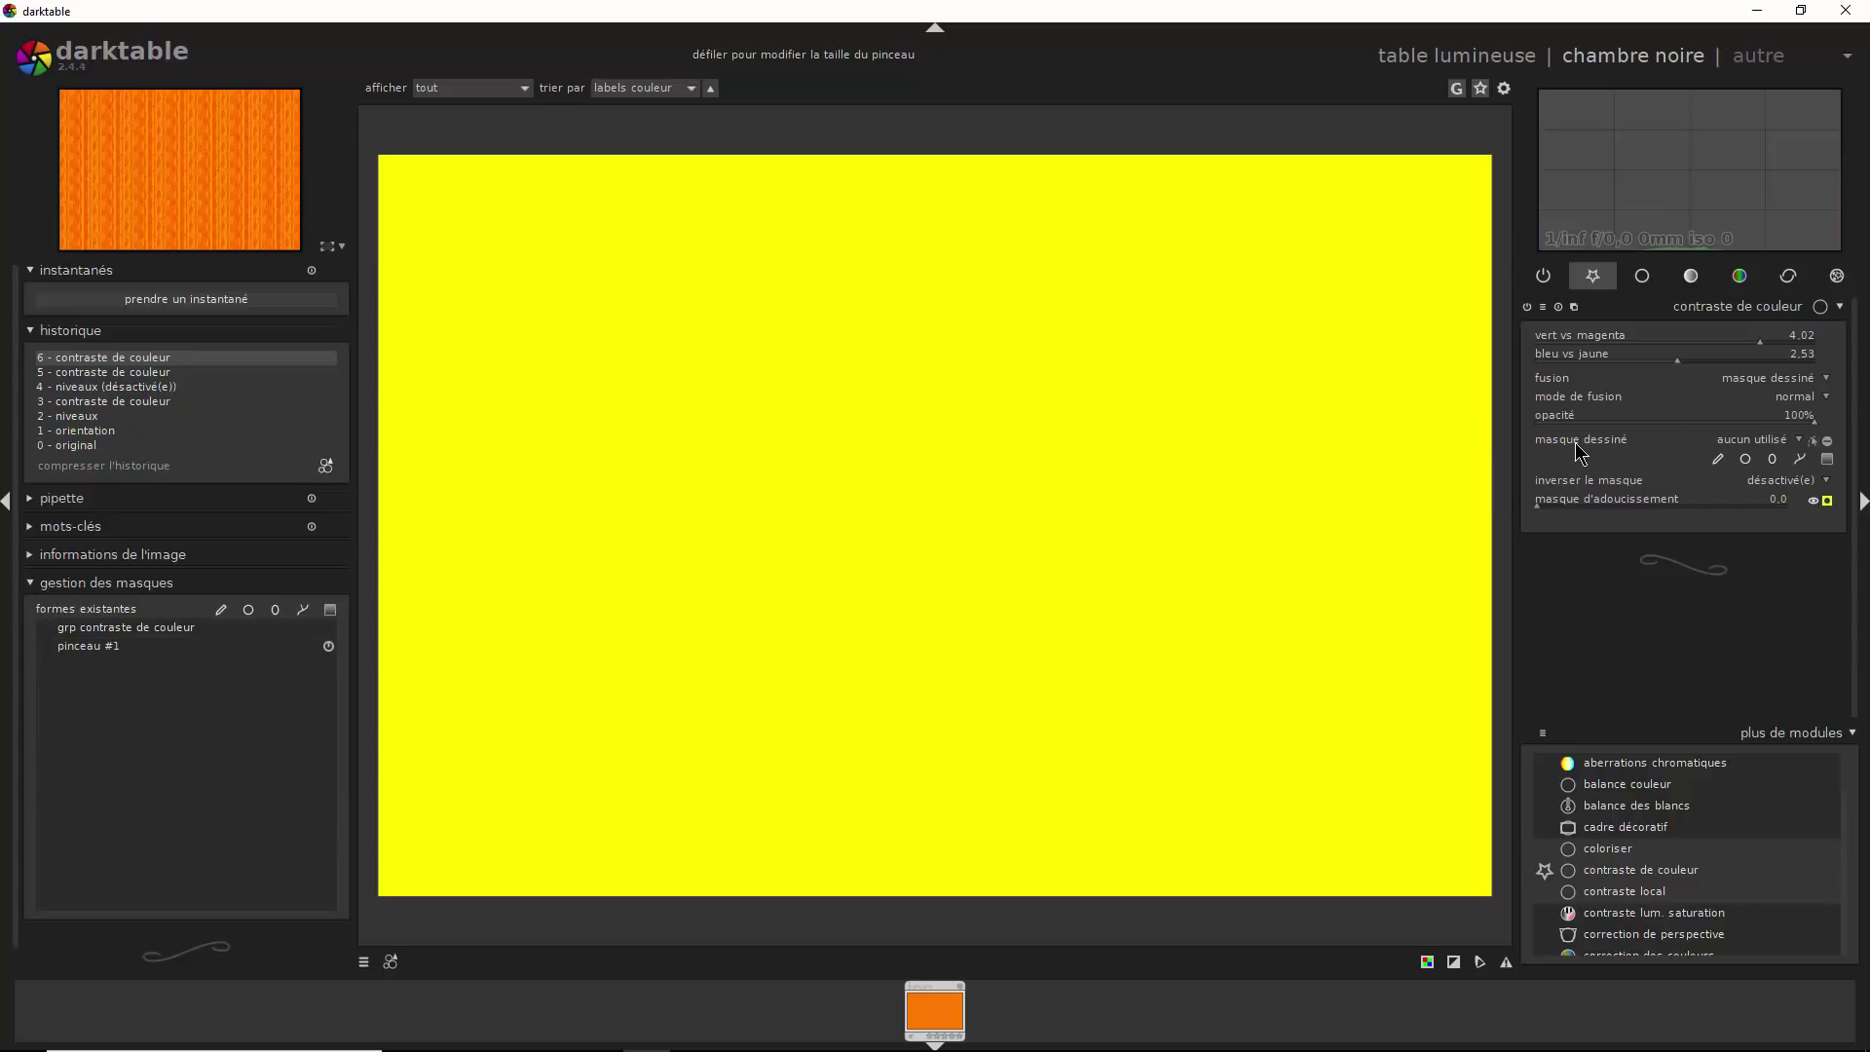
pyautogui.click(1798, 450)
pyautogui.click(1774, 482)
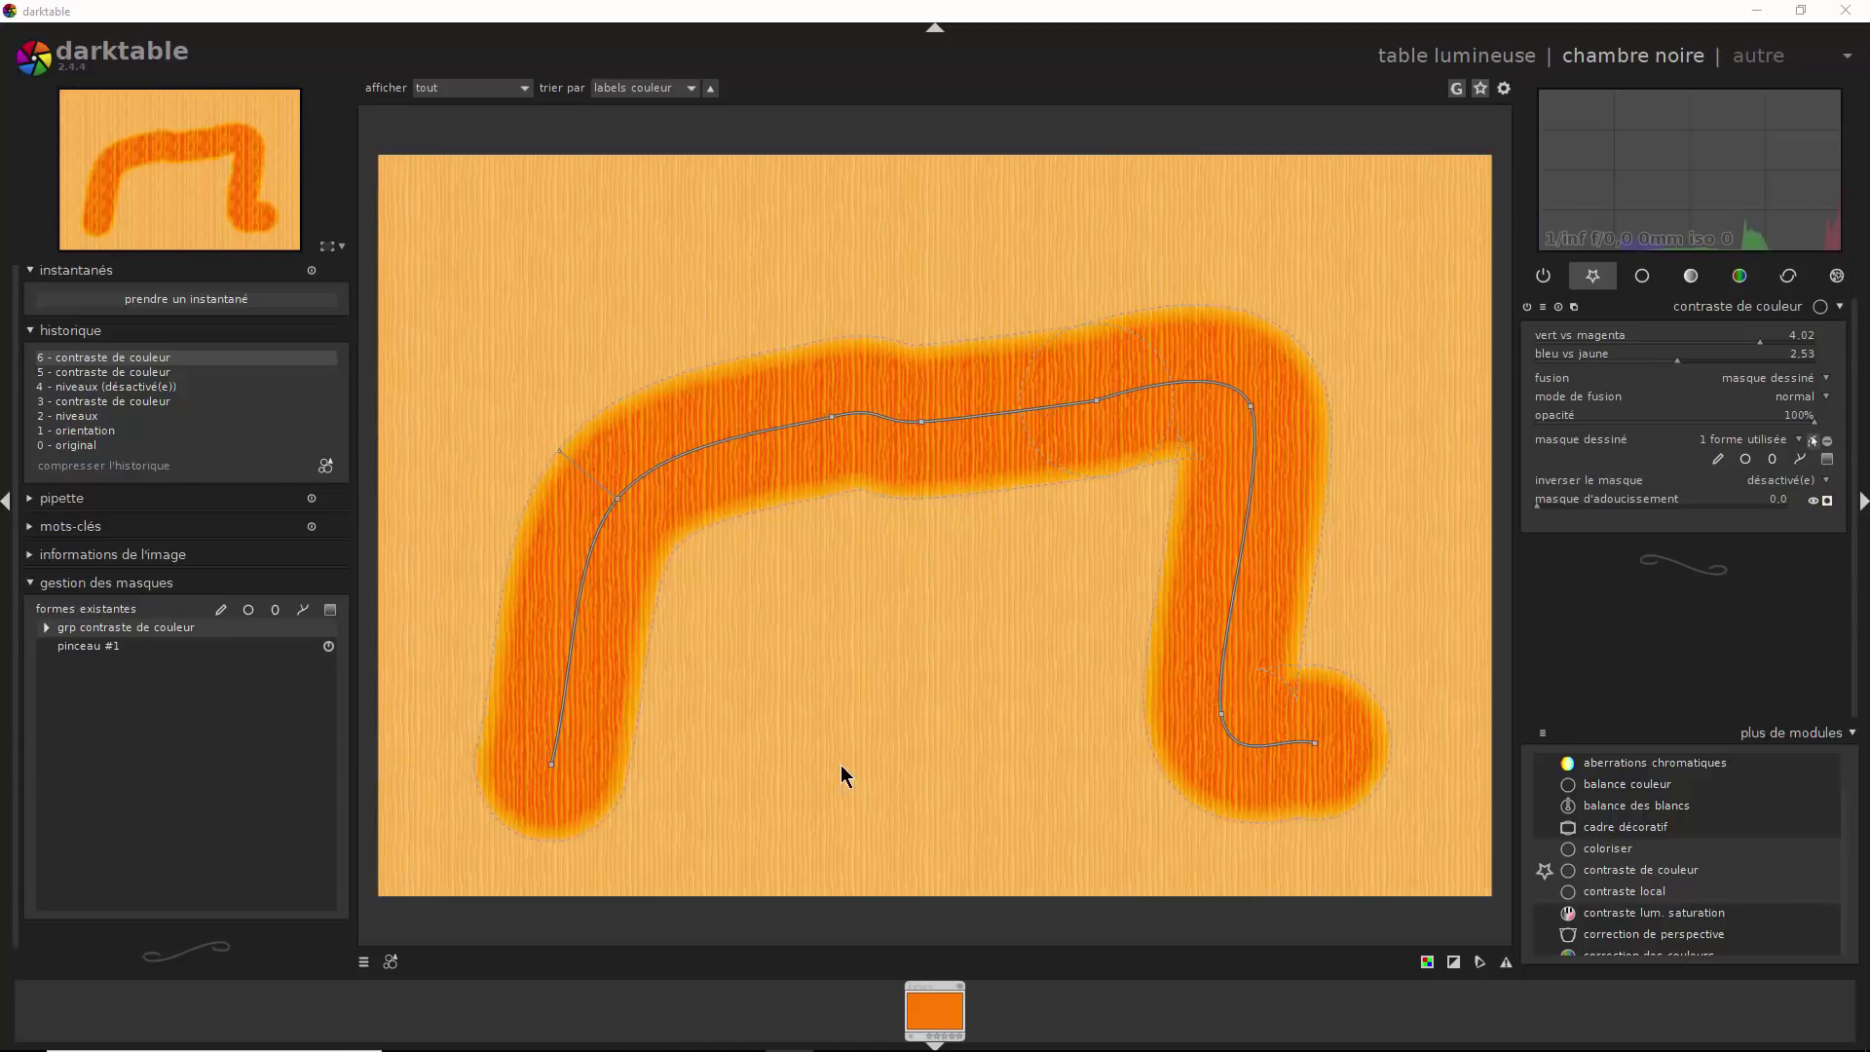
# Switch the stroke's upper-right node to a sharp corner and back to a smooth curve
pyautogui.keyDown('ctrl'); pyautogui.click(1252, 407); pyautogui.keyUp('ctrl')
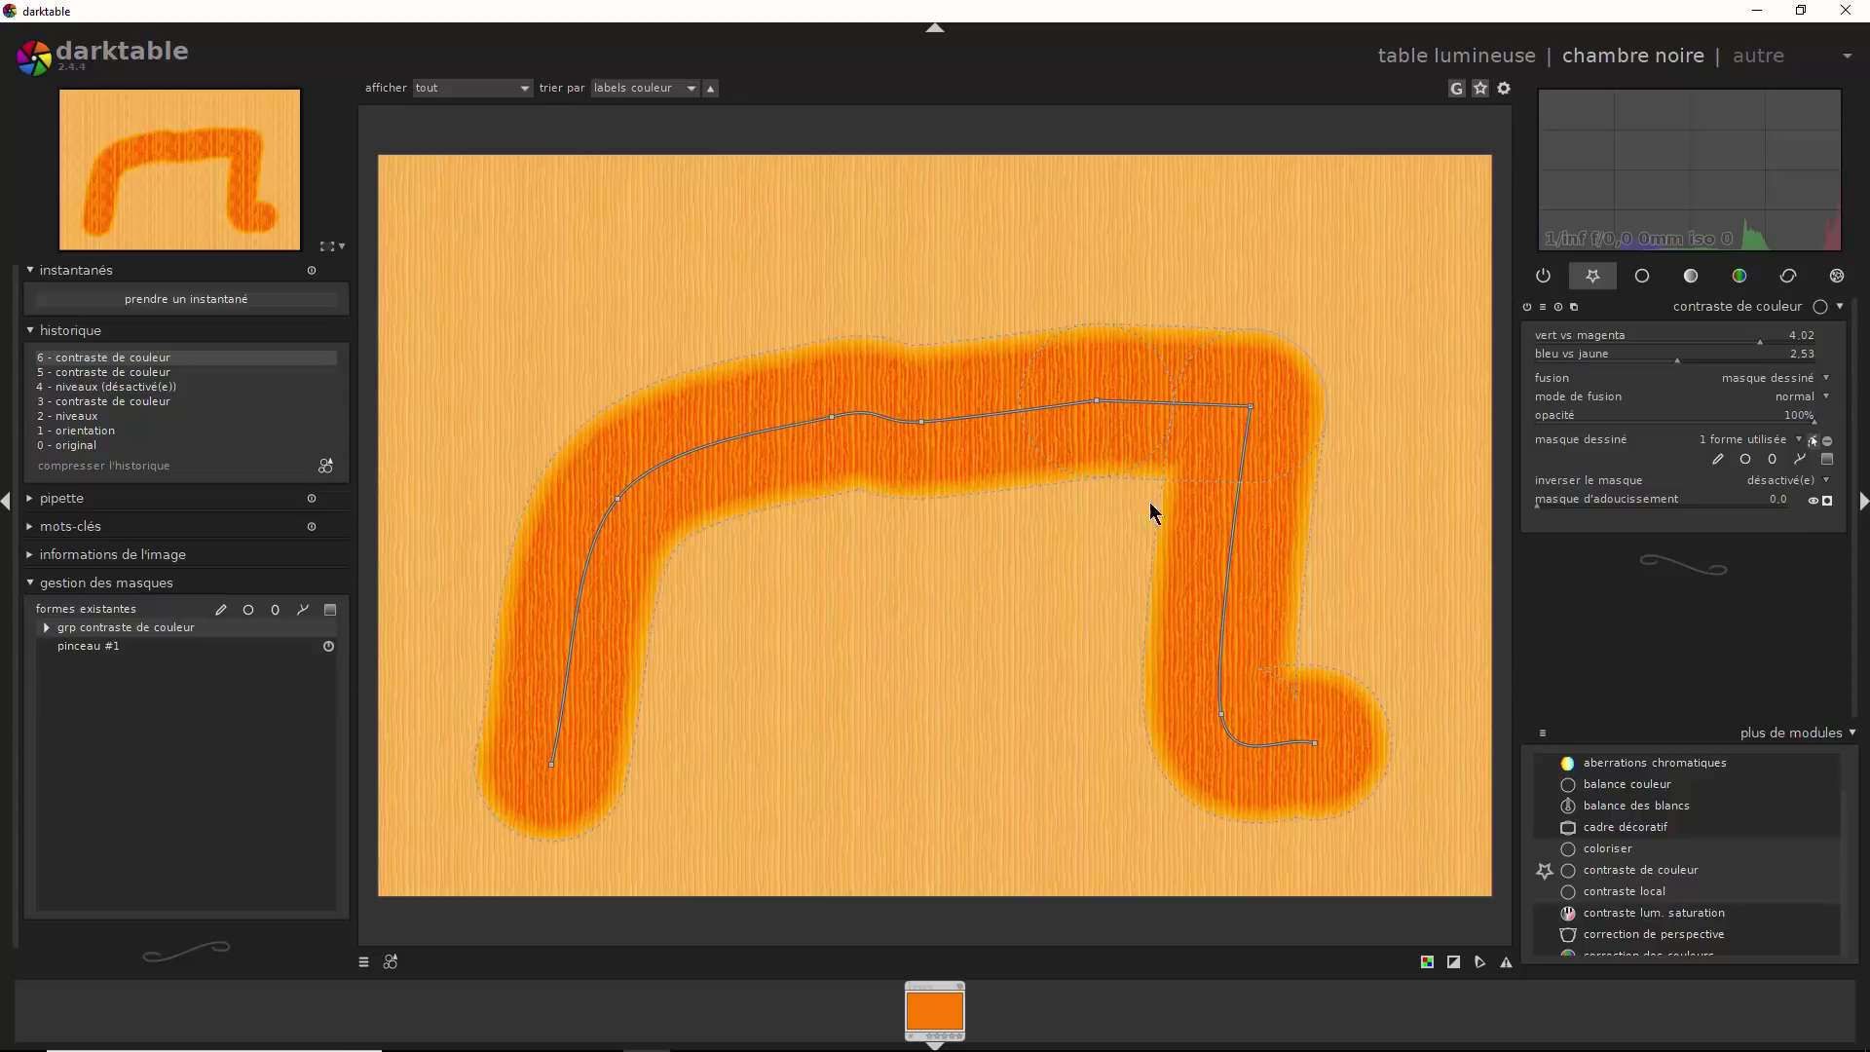
pyautogui.keyDown('ctrl'); pyautogui.click(1251, 407); pyautogui.keyUp('ctrl')
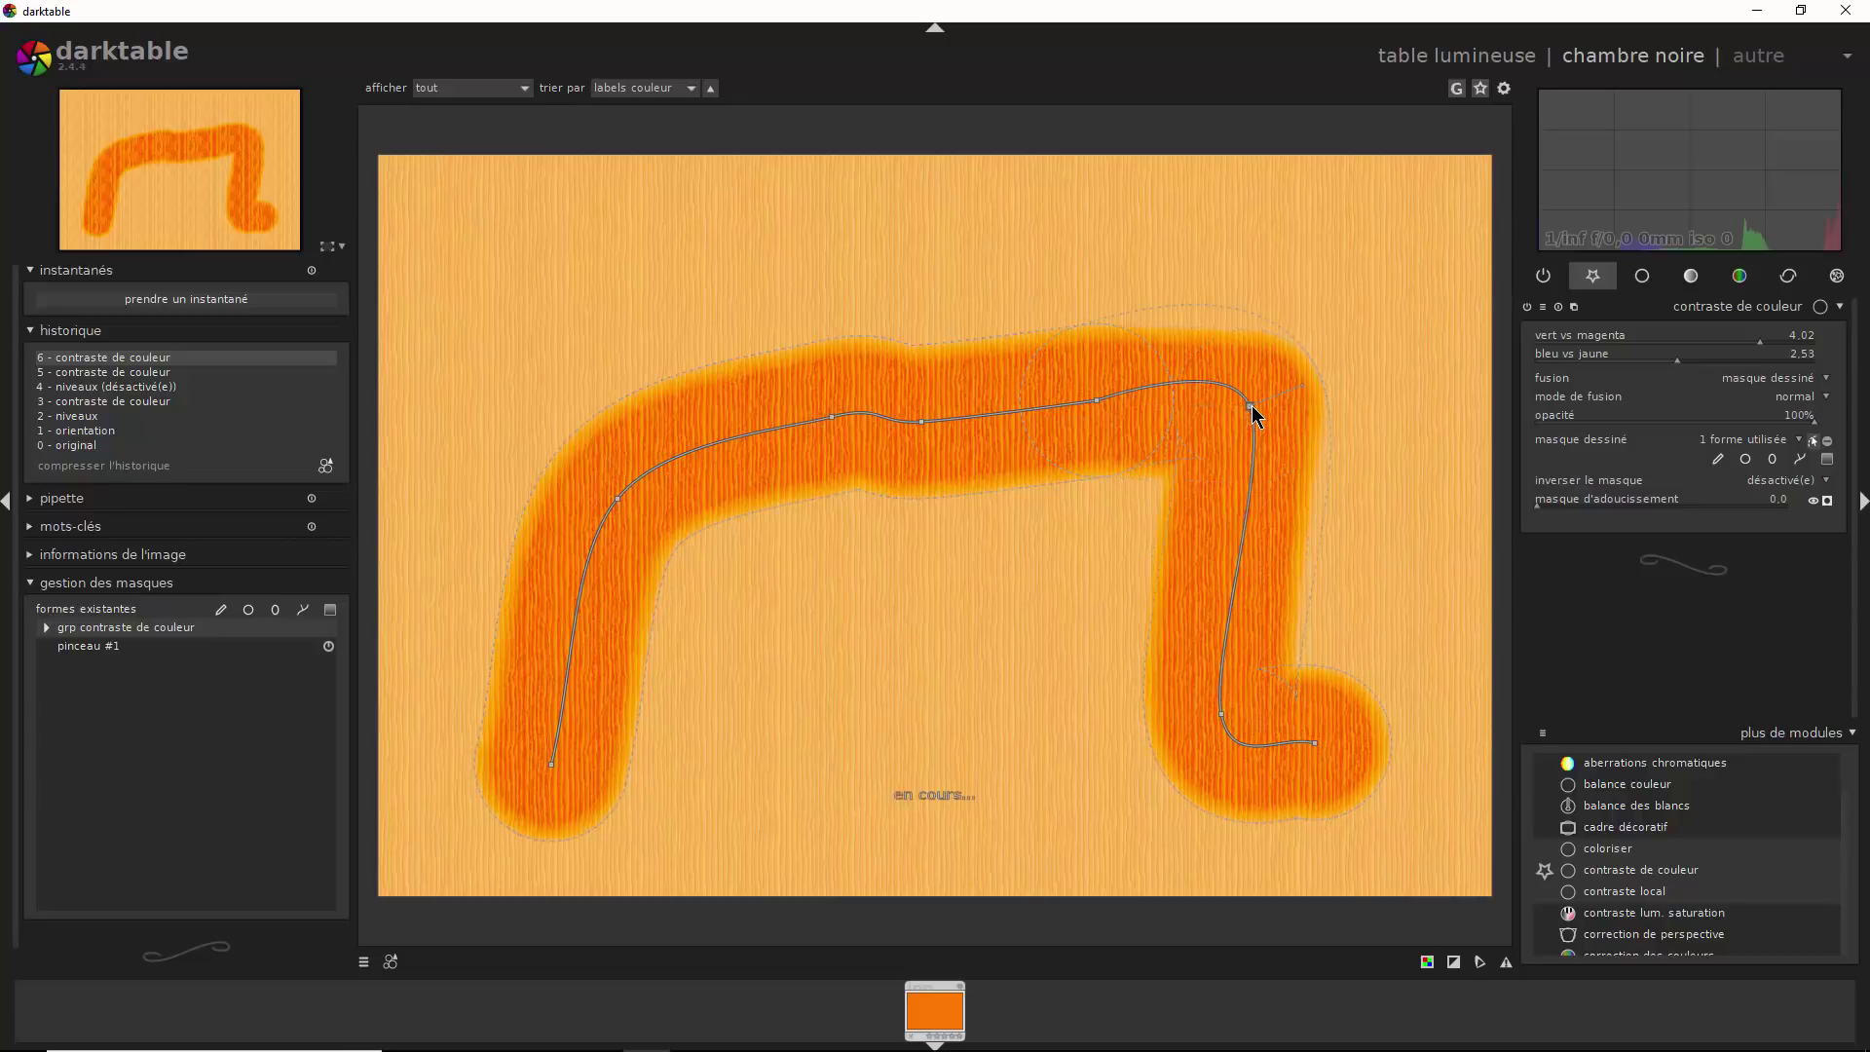
# Turn all the stroke's intermediate nodes into sharp corners, from the left bend across the top to the lower-right bend
pyautogui.keyDown('ctrl'); pyautogui.click(618, 501); pyautogui.keyUp('ctrl')
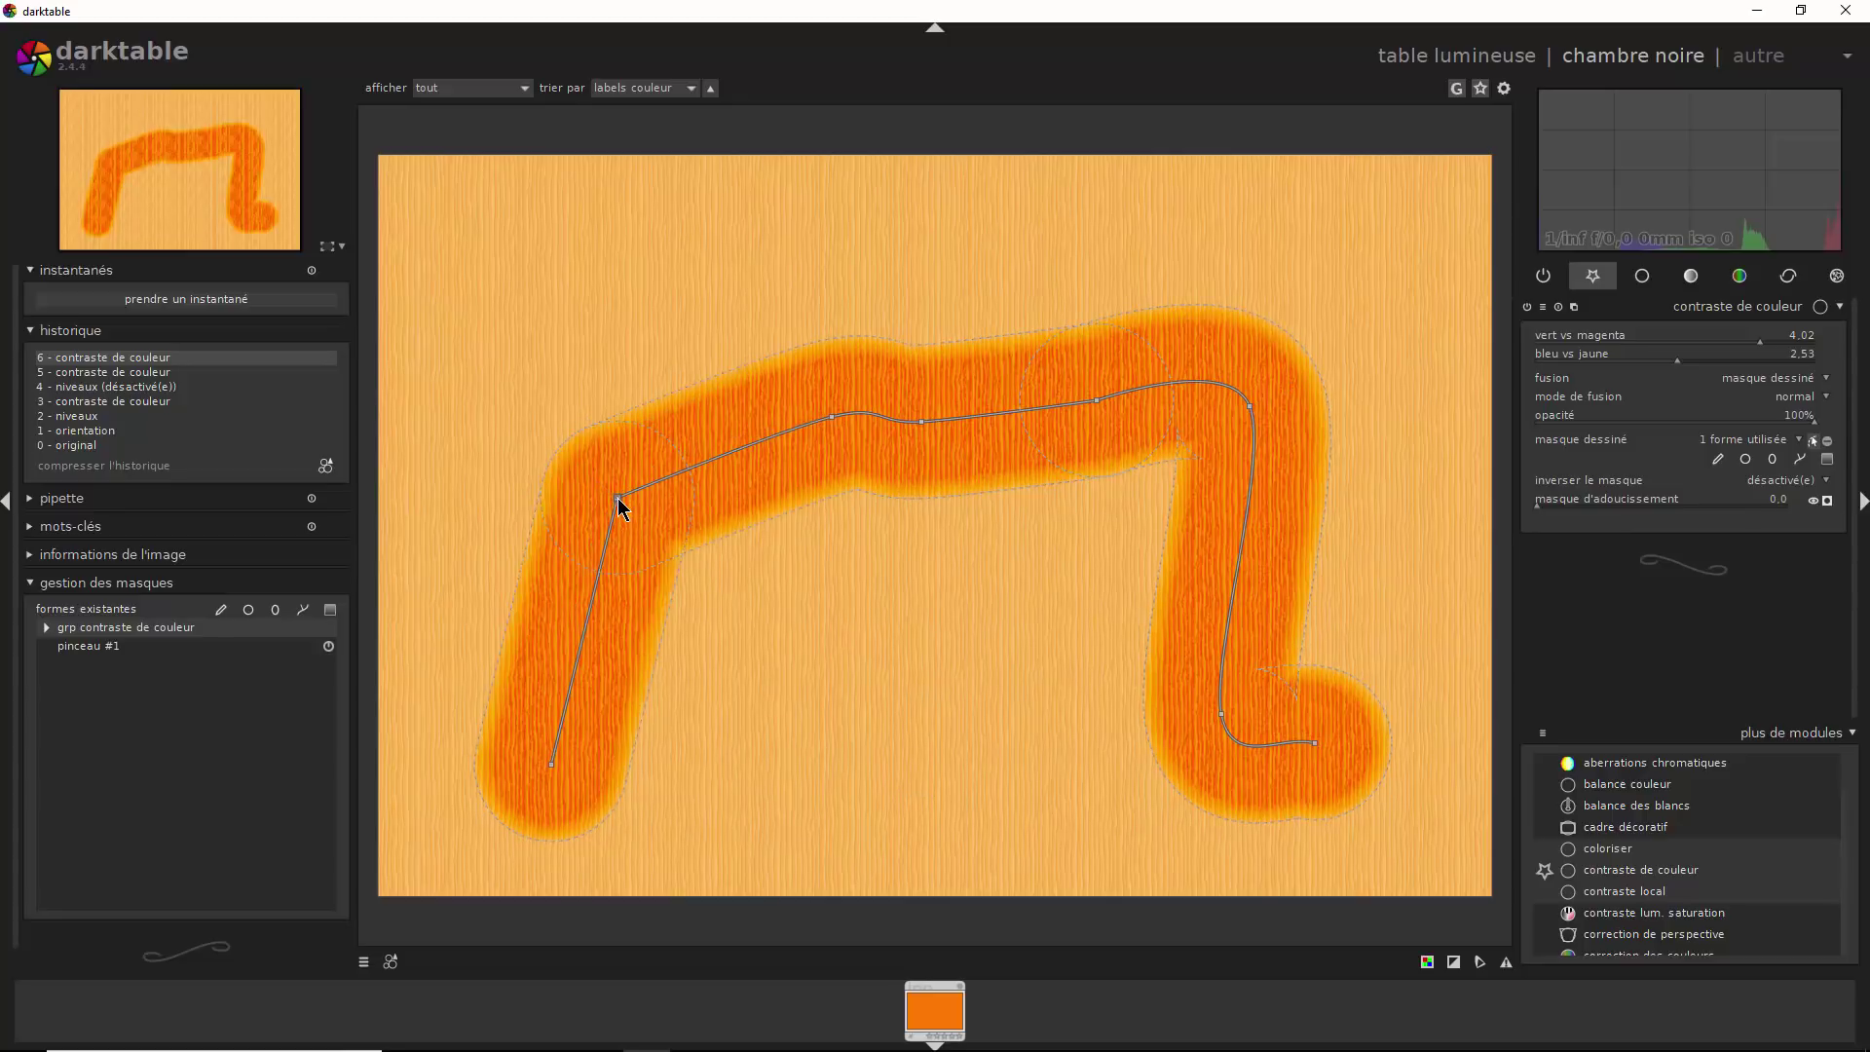
pyautogui.click(830, 416)
pyautogui.keyDown('ctrl'); pyautogui.click(831, 419); pyautogui.keyUp('ctrl')
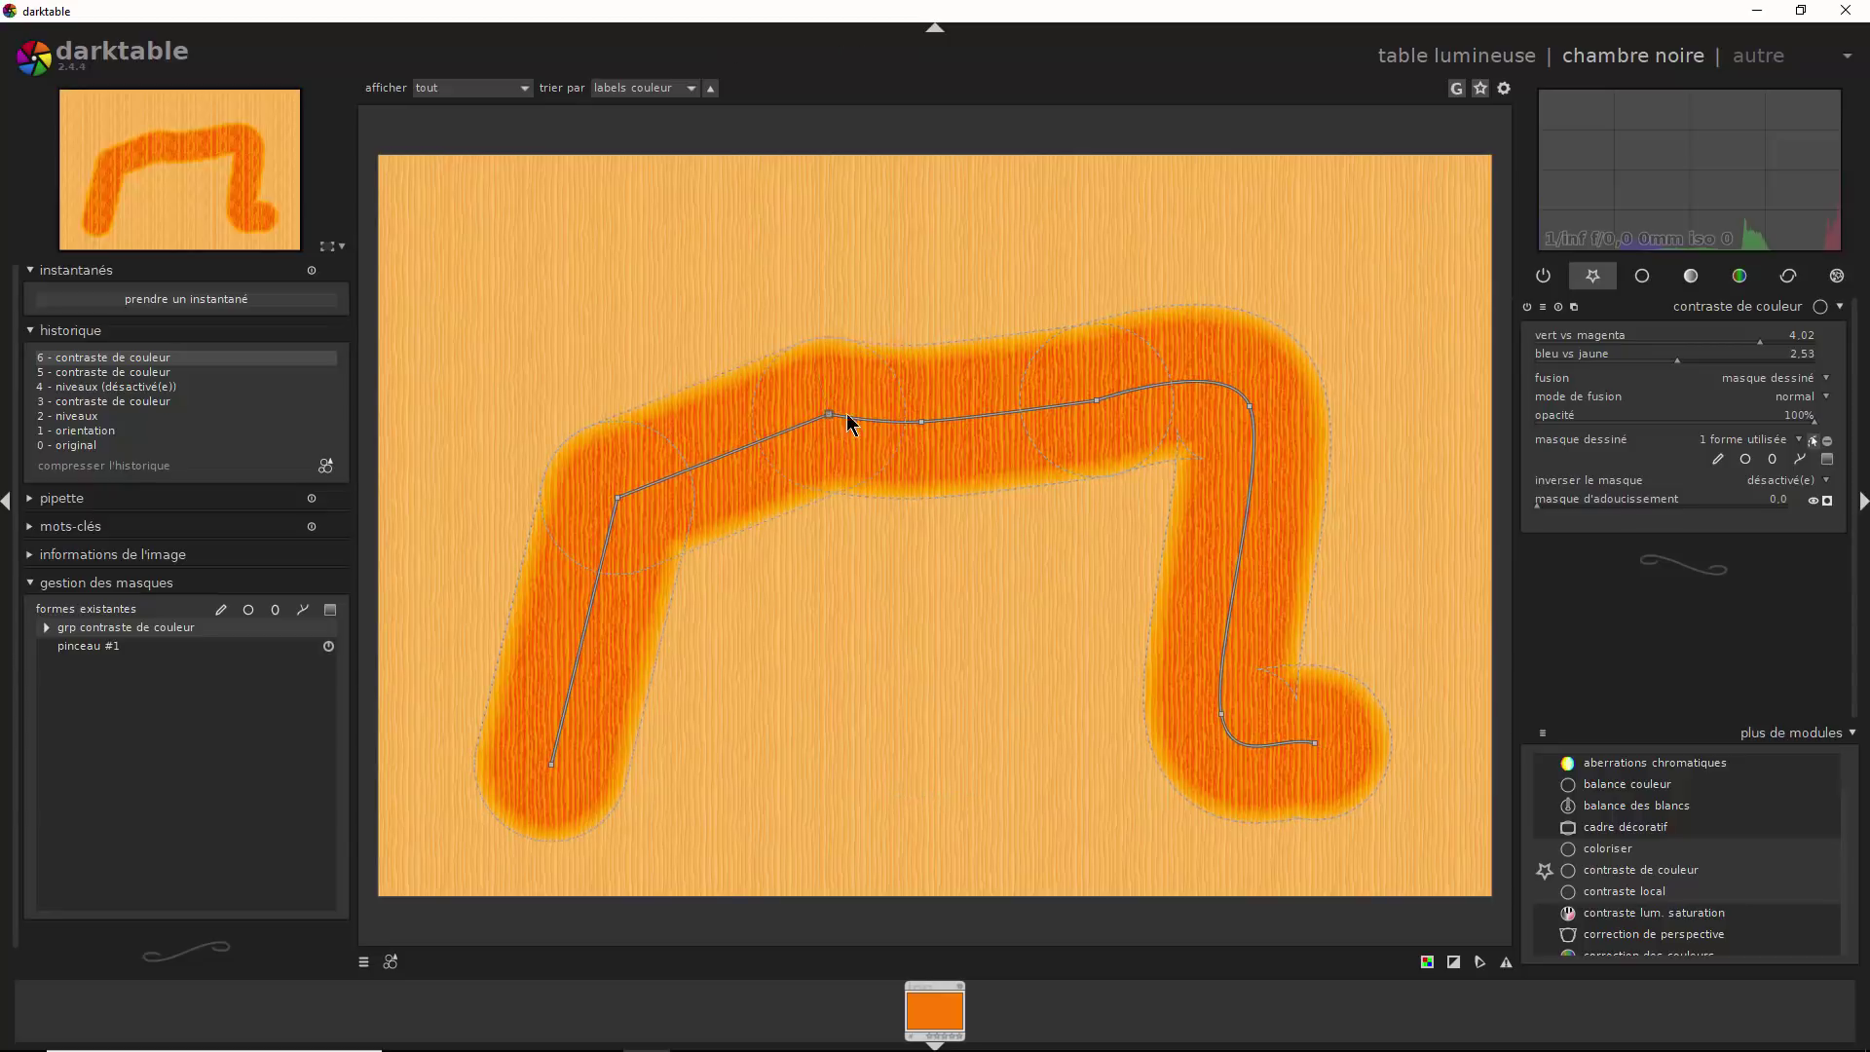
pyautogui.keyDown('ctrl'); pyautogui.click(925, 420); pyautogui.keyUp('ctrl')
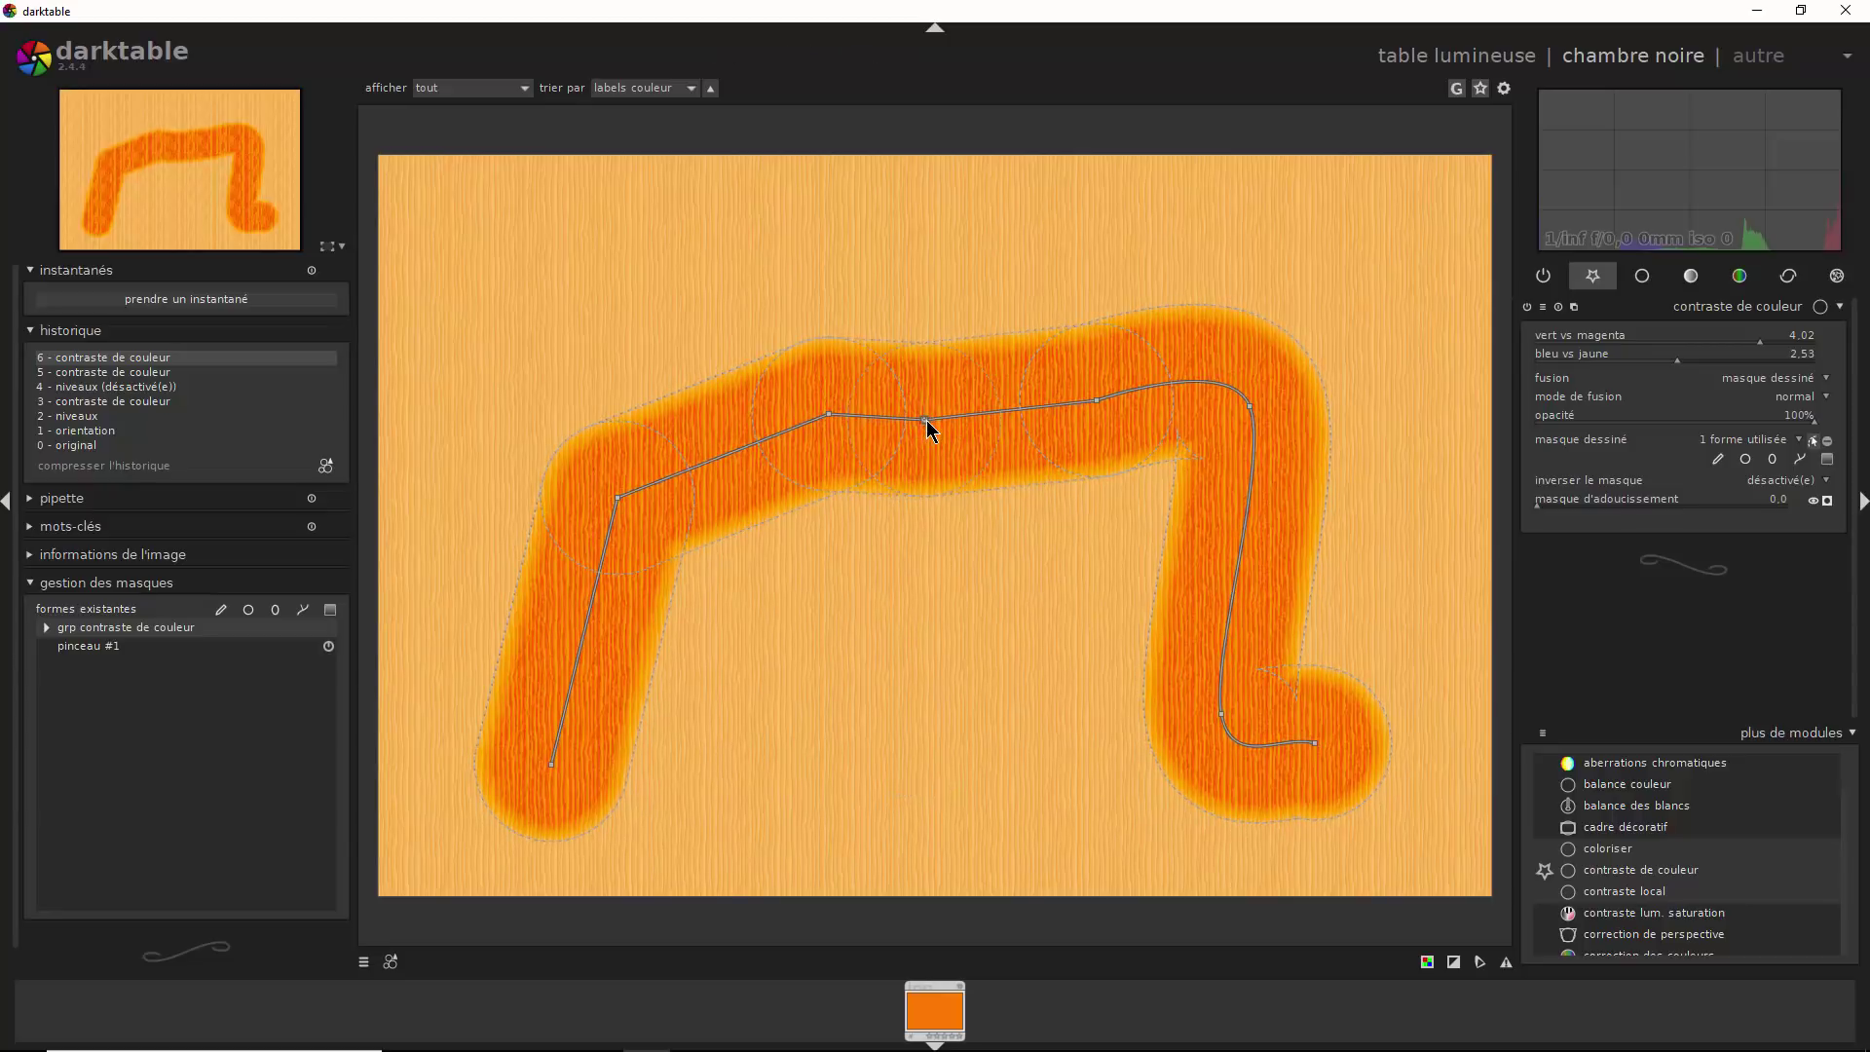
pyautogui.keyDown('ctrl'); pyautogui.click(1096, 402); pyautogui.keyUp('ctrl')
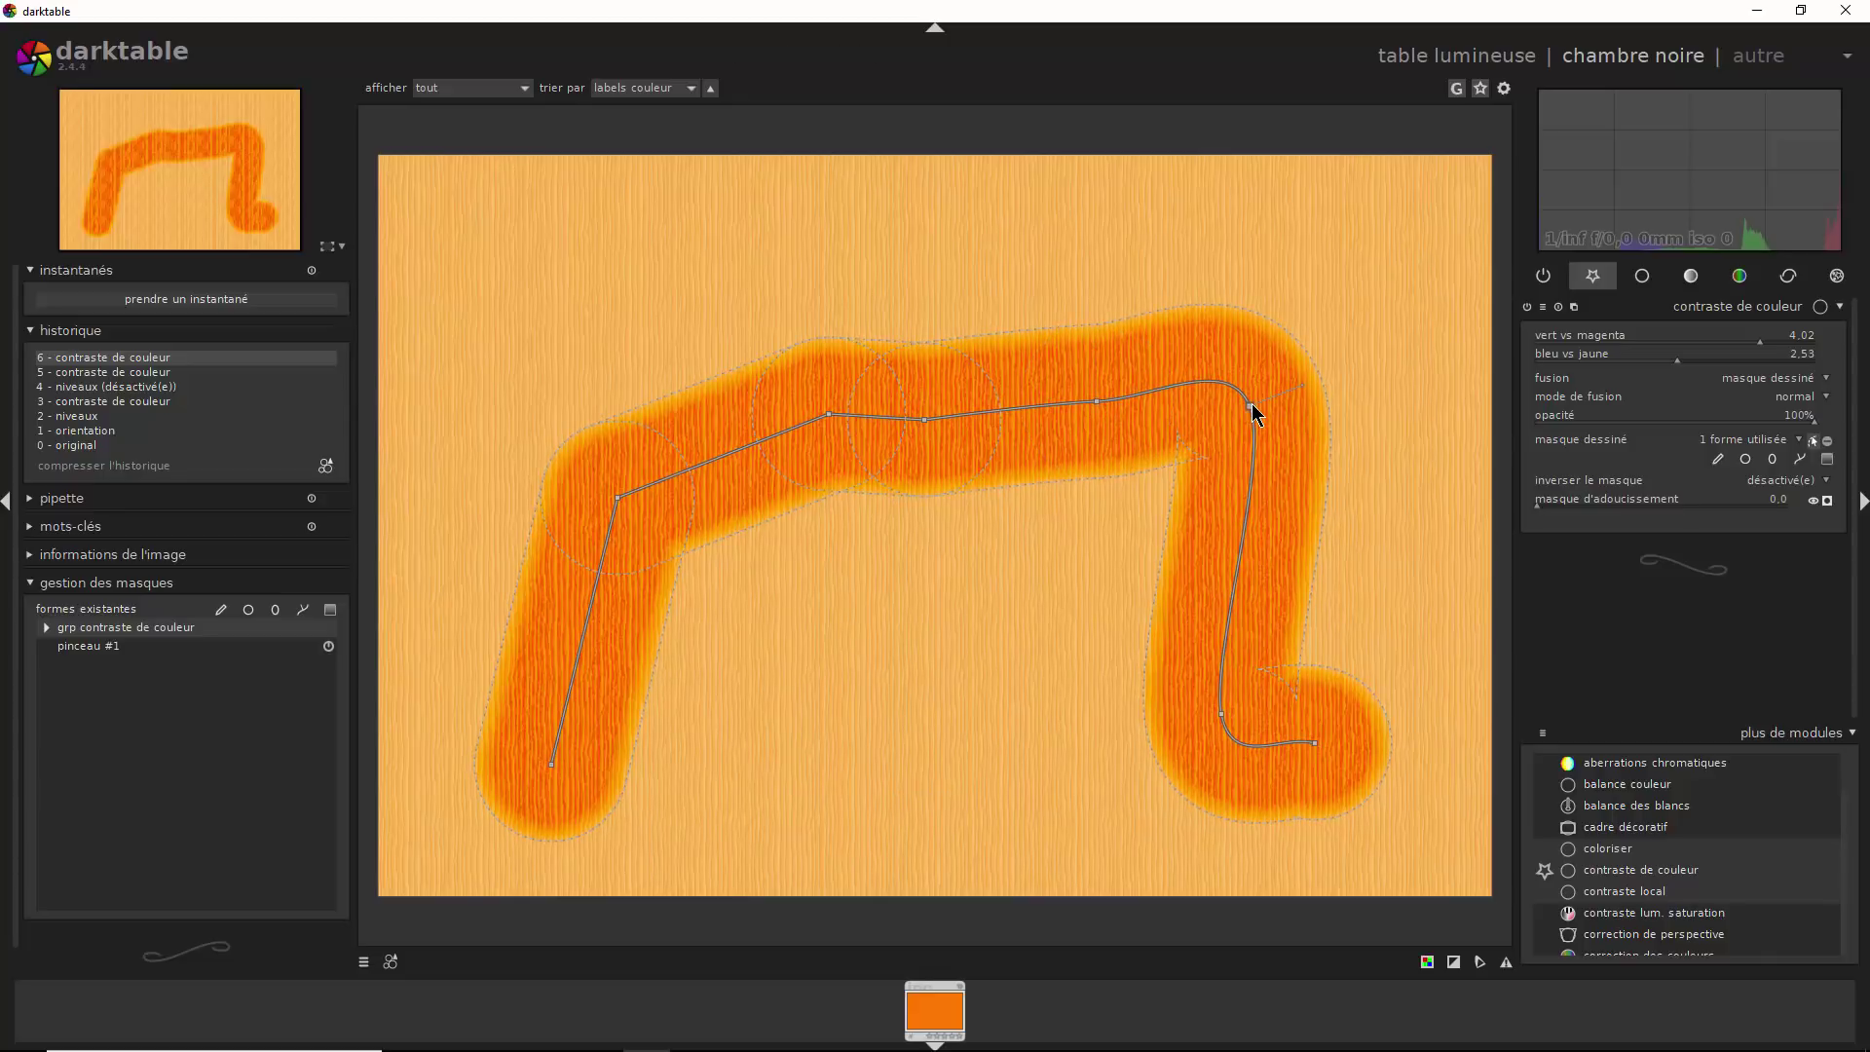
pyautogui.keyDown('ctrl'); pyautogui.click(1251, 407); pyautogui.keyUp('ctrl')
pyautogui.keyDown('ctrl'); pyautogui.click(1221, 714); pyautogui.keyUp('ctrl')
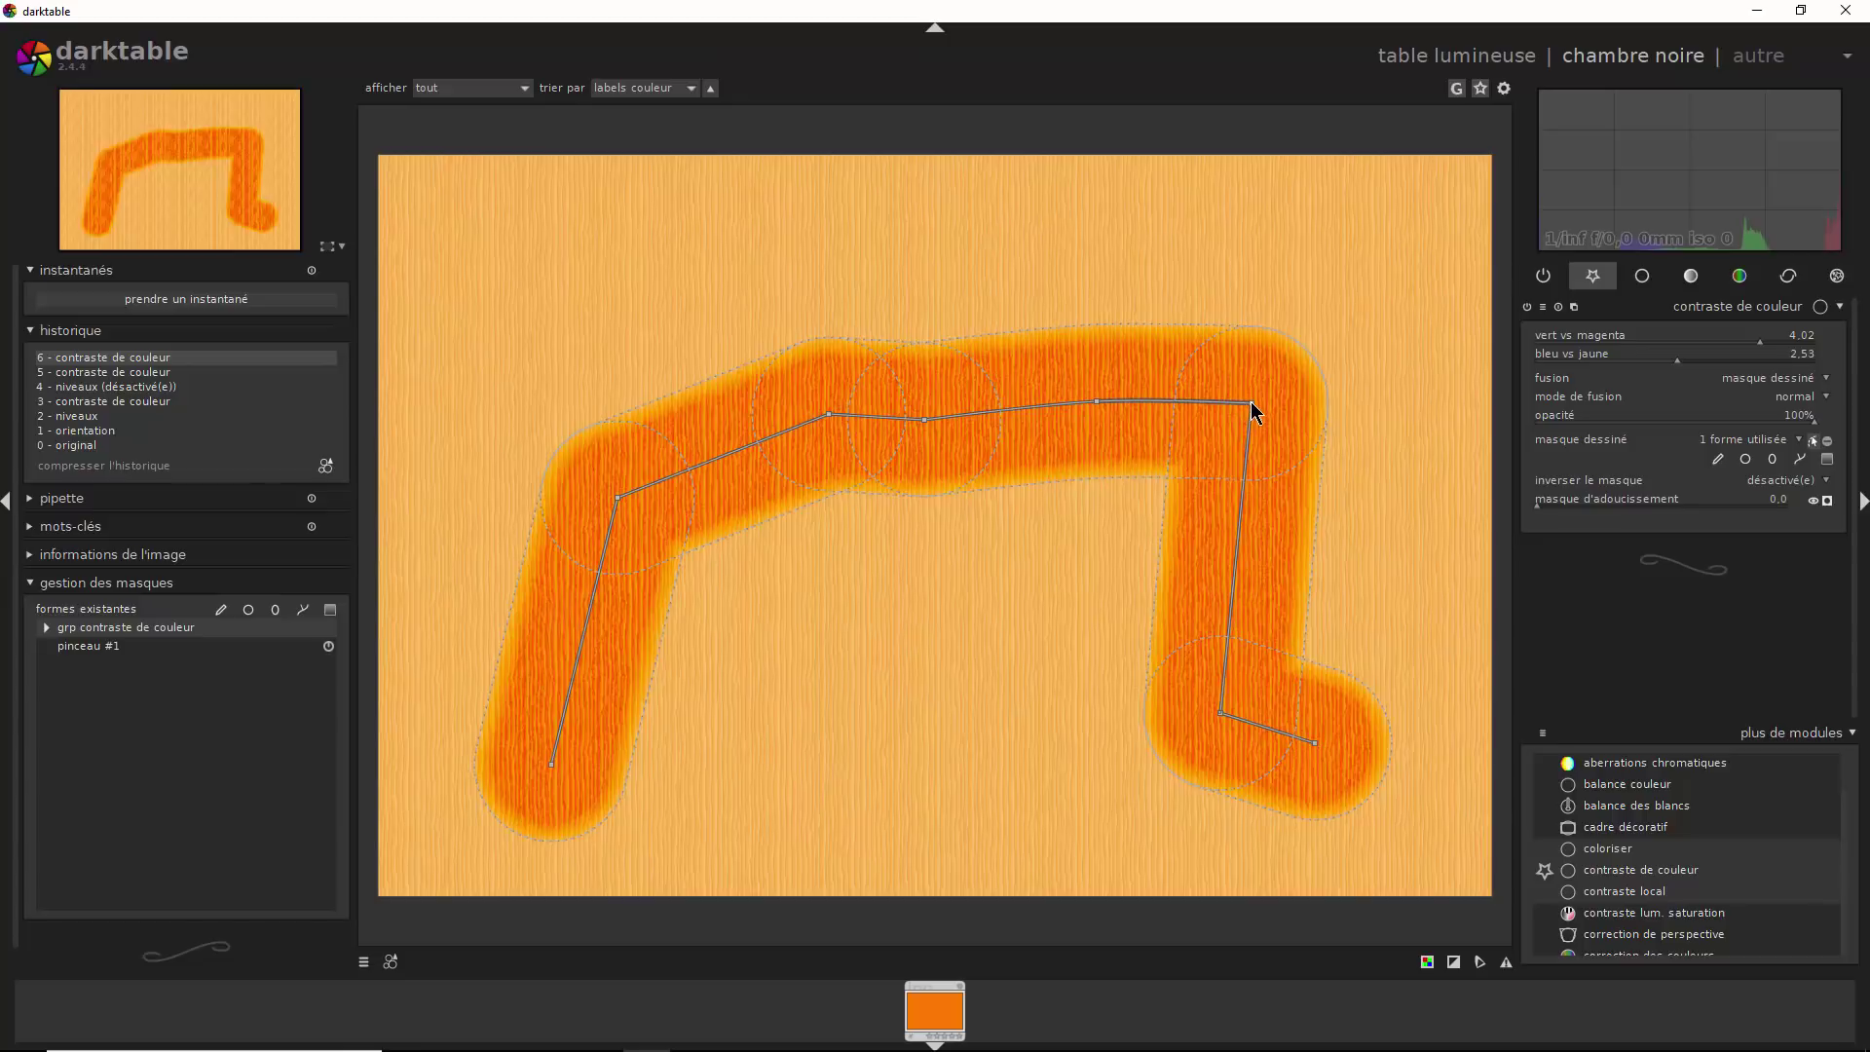
# Move the upper-right node down and inward below the top segment, and turn the node before it into a sharp corner
pyautogui.moveTo(1251, 404); pyautogui.dragTo(1163, 331)
pyautogui.moveTo(1174, 410)
pyautogui.mouseDown()
pyautogui.moveTo(1069, 592)
pyautogui.moveTo(1031, 611)
pyautogui.mouseUp()
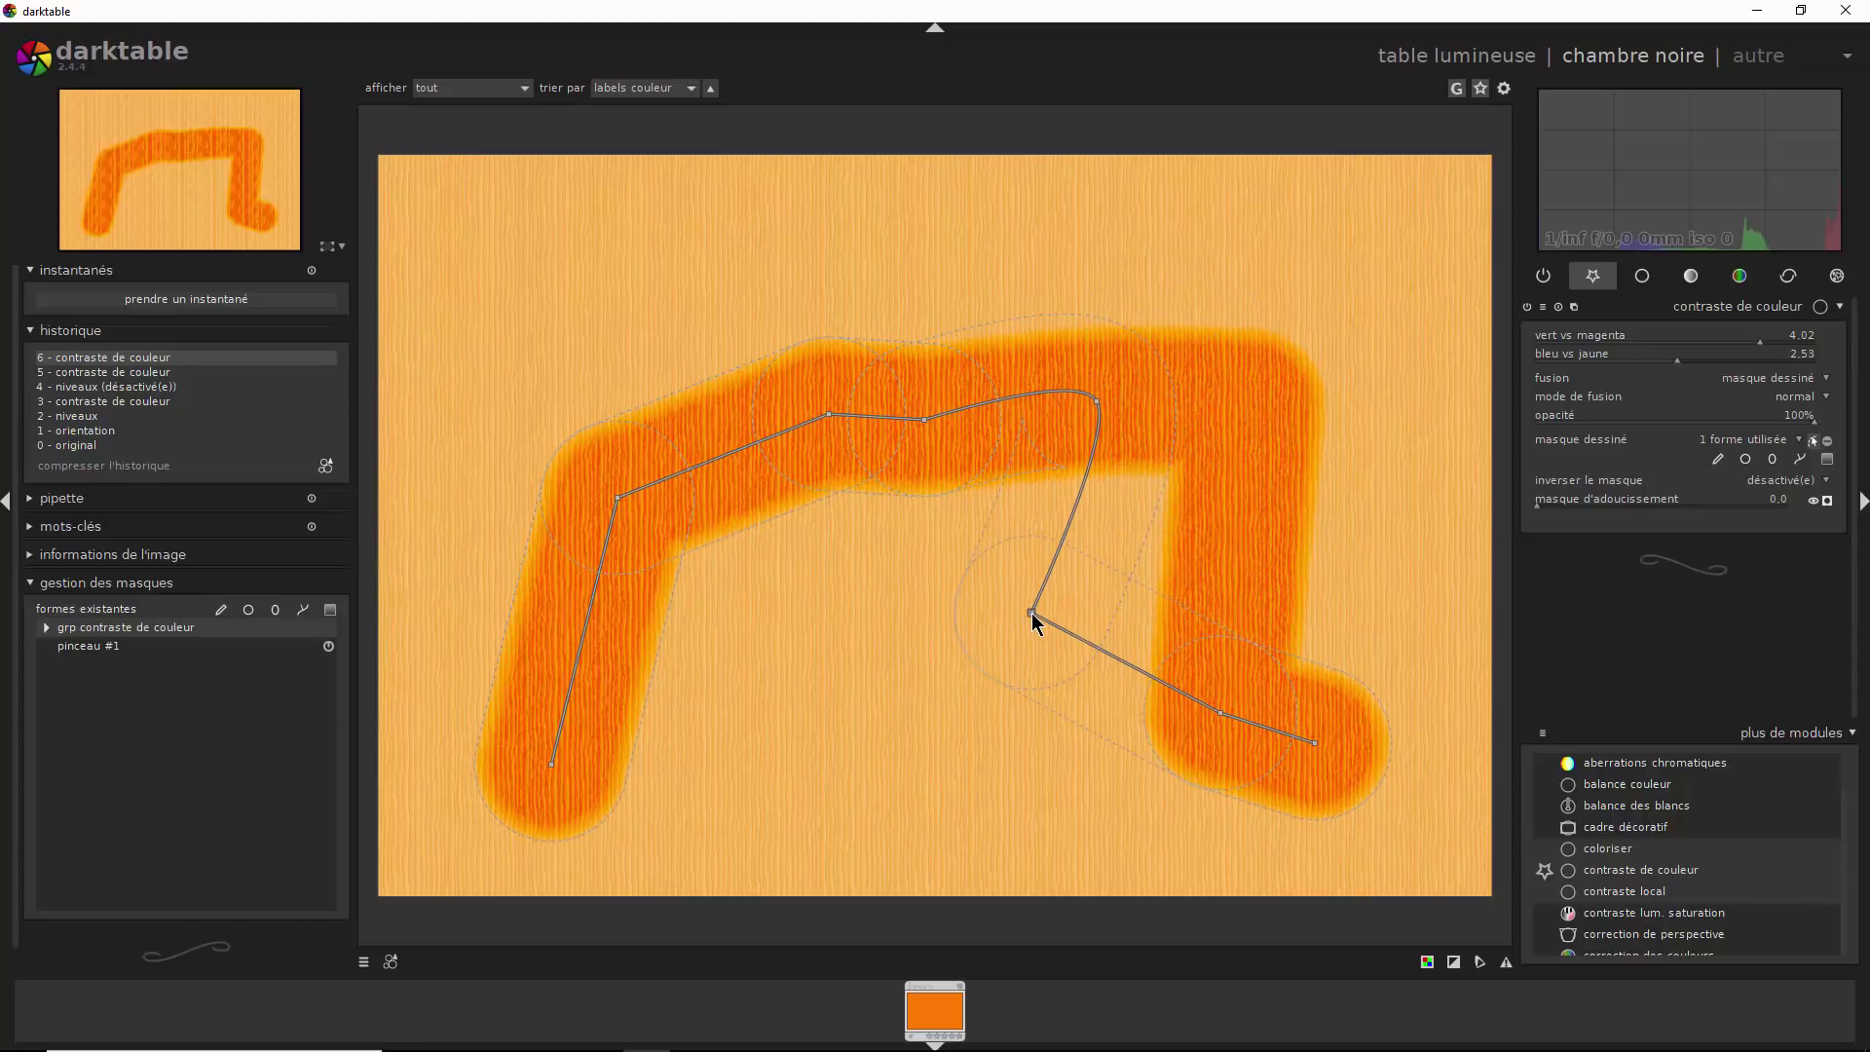
pyautogui.keyDown('ctrl'); pyautogui.click(1097, 402); pyautogui.keyUp('ctrl')
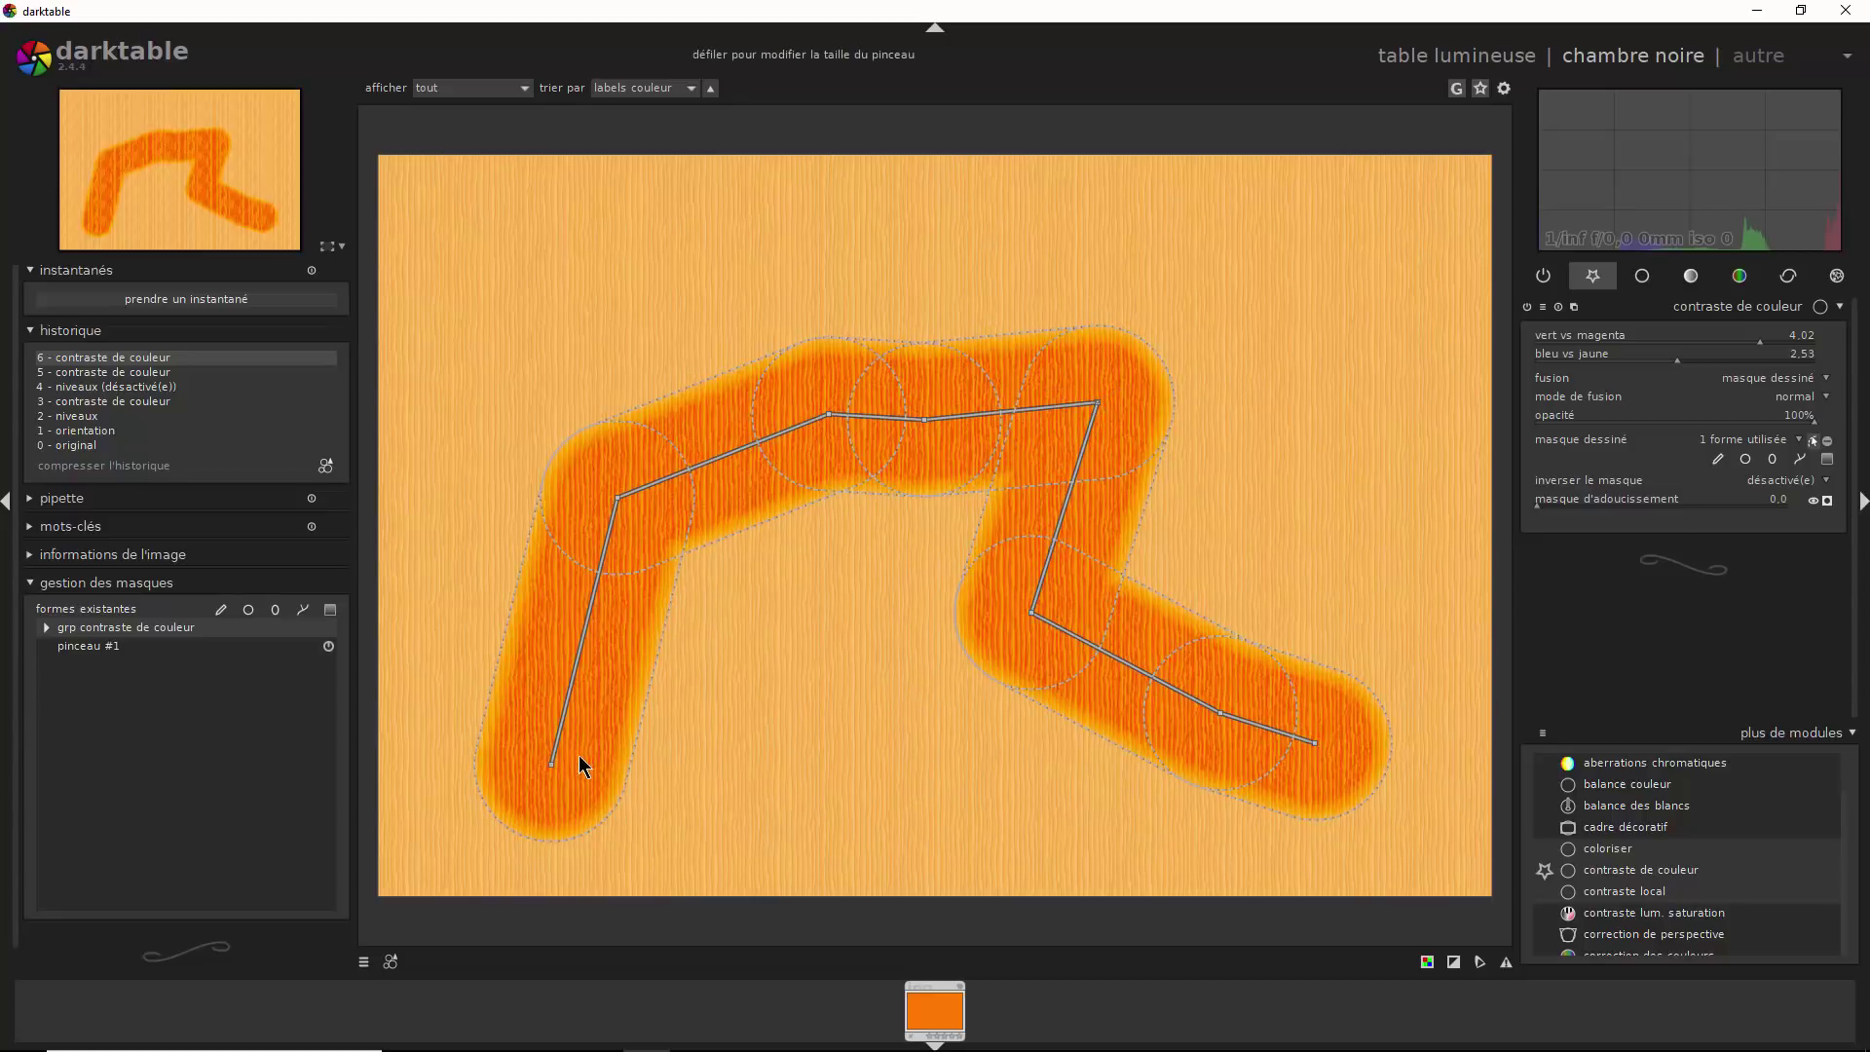
# Move the left bend node up above the stroke's start point and shift the whole brush shape up and to the right
pyautogui.moveTo(618, 499); pyautogui.dragTo(545, 396)
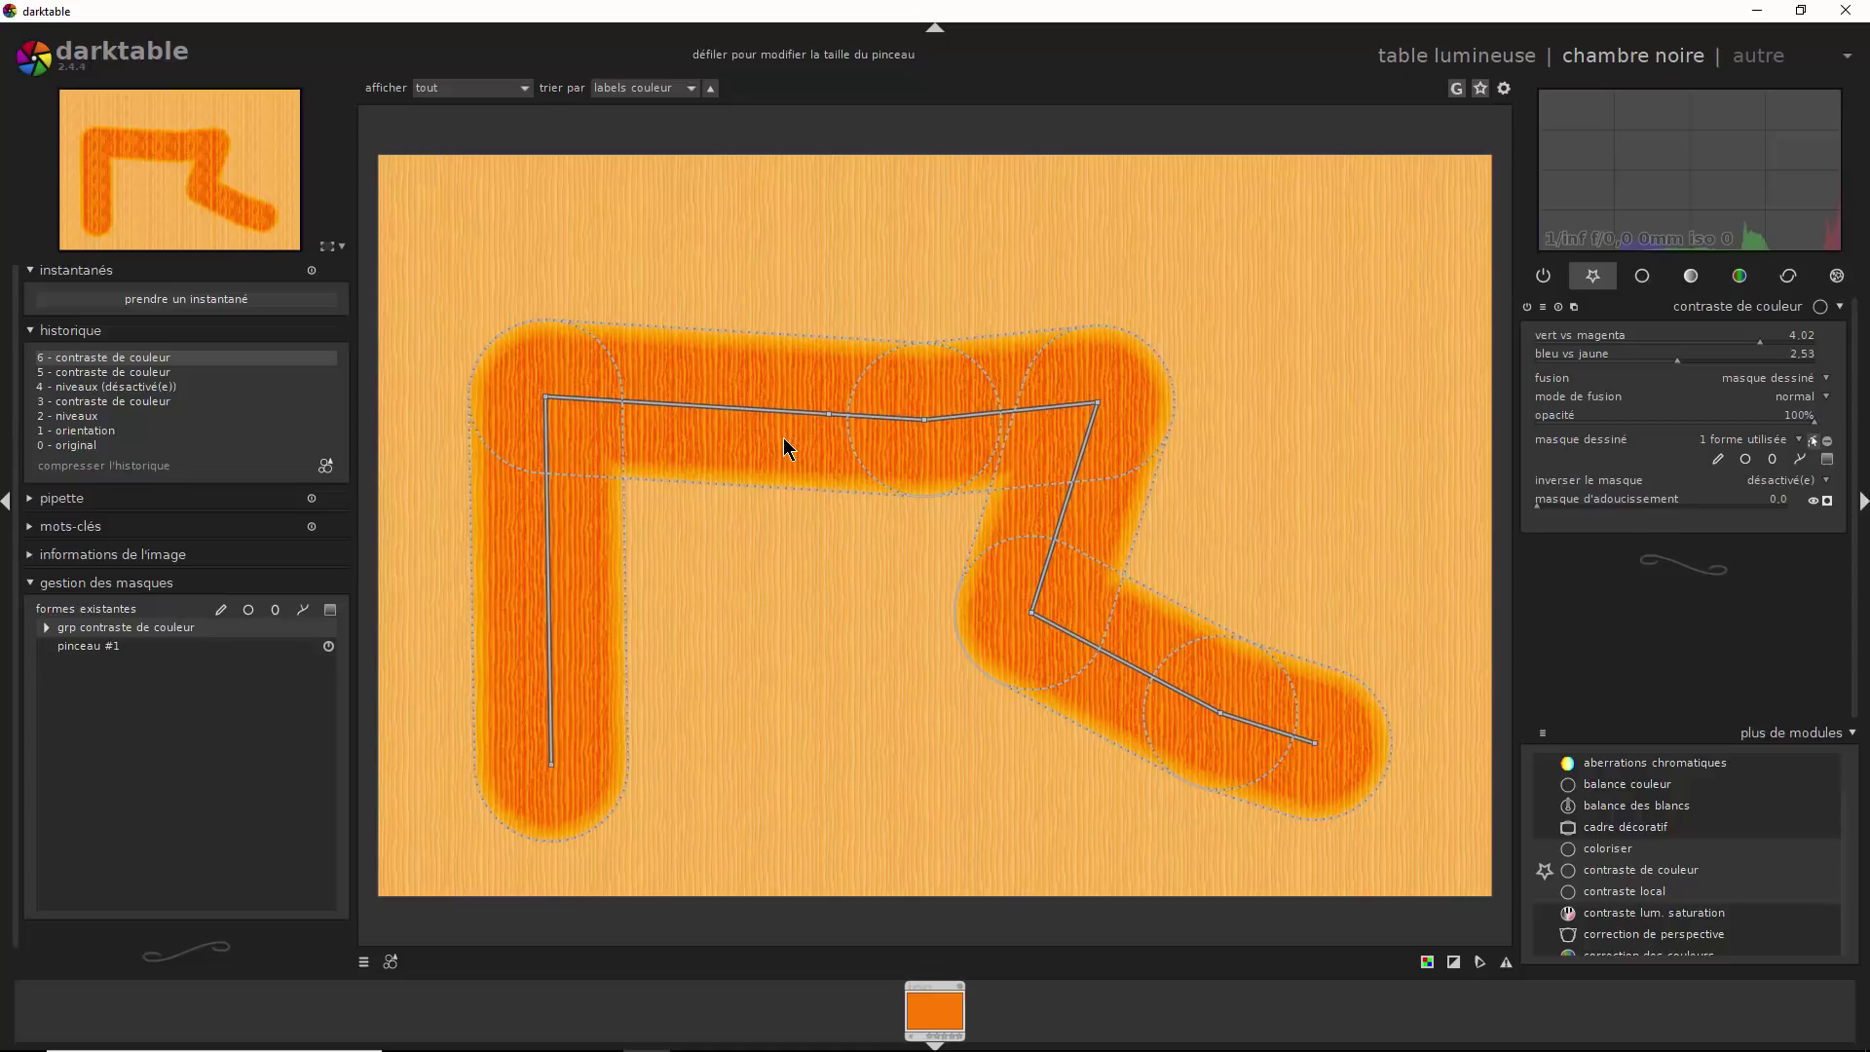
pyautogui.moveTo(786, 449)
pyautogui.mouseDown()
pyautogui.moveTo(909, 355)
pyautogui.moveTo(823, 321)
pyautogui.moveTo(705, 376)
pyautogui.moveTo(698, 459)
pyautogui.moveTo(814, 517)
pyautogui.moveTo(905, 399)
pyautogui.moveTo(847, 312)
pyautogui.moveTo(785, 347)
pyautogui.moveTo(828, 360)
pyautogui.mouseUp()
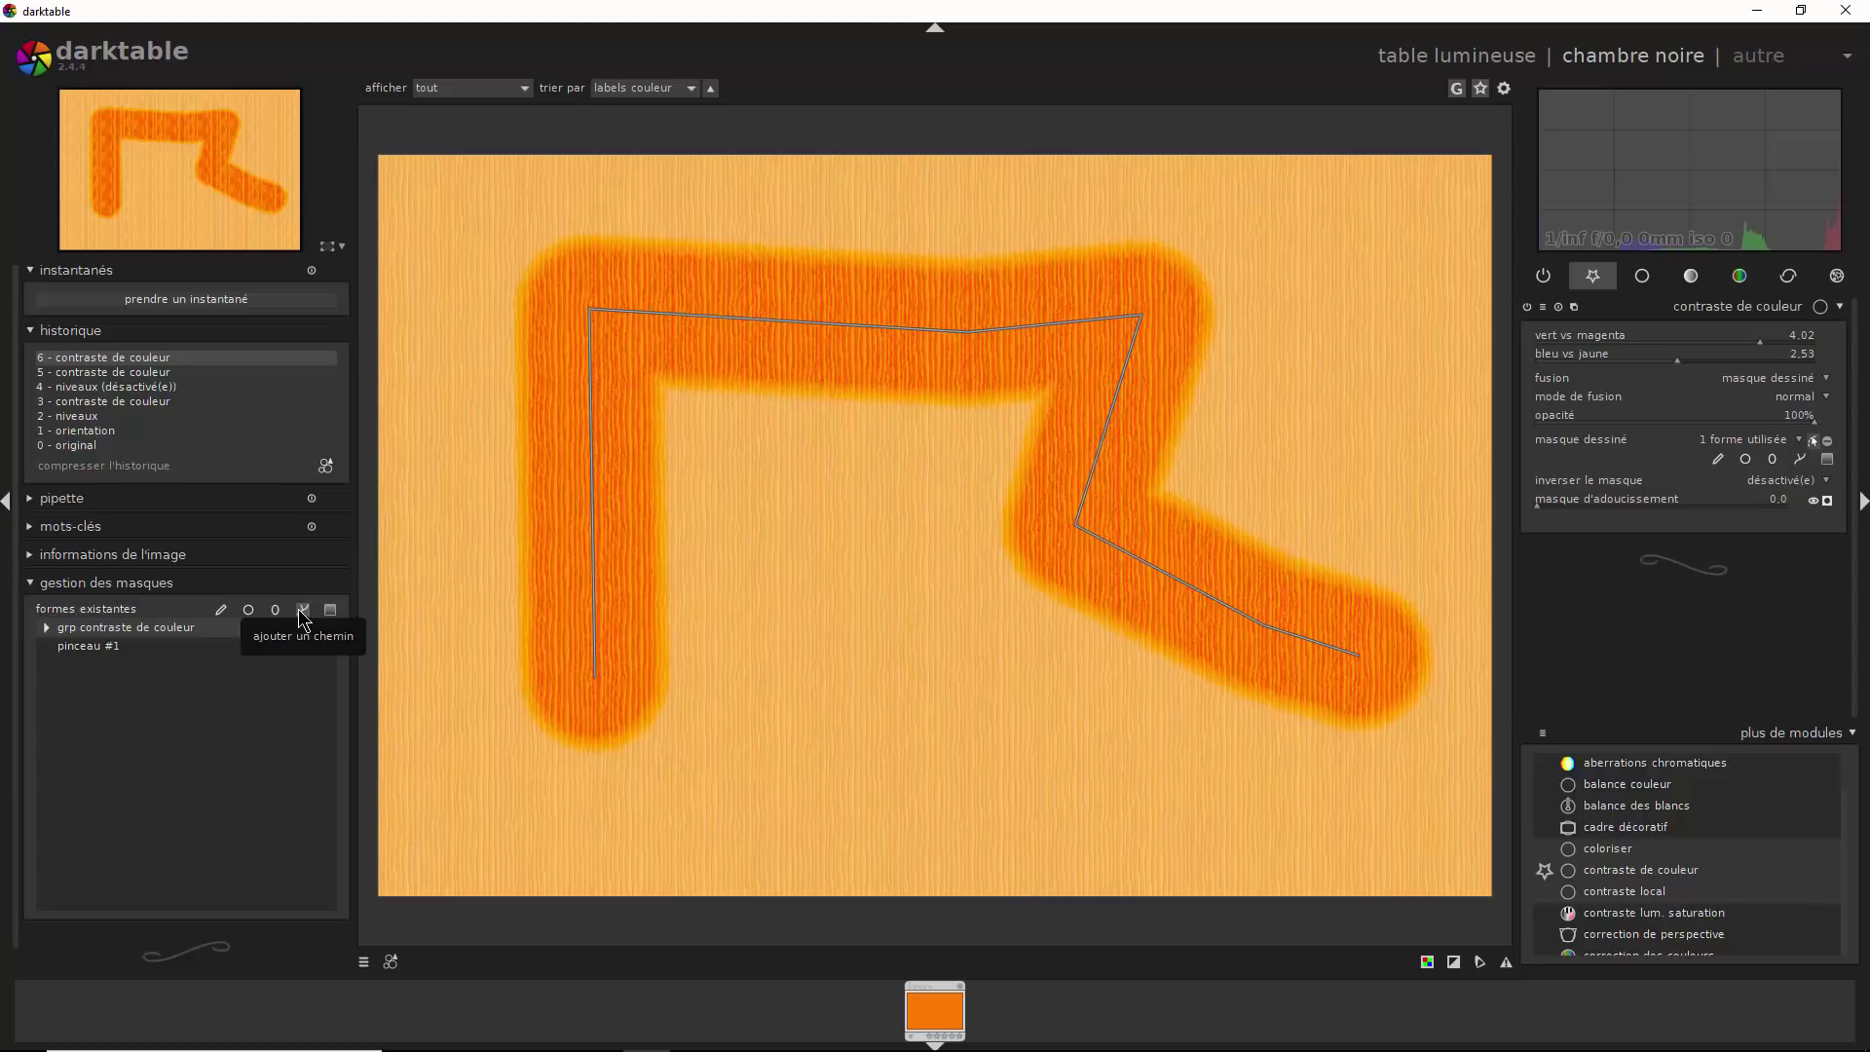
pyautogui.click(234, 644)
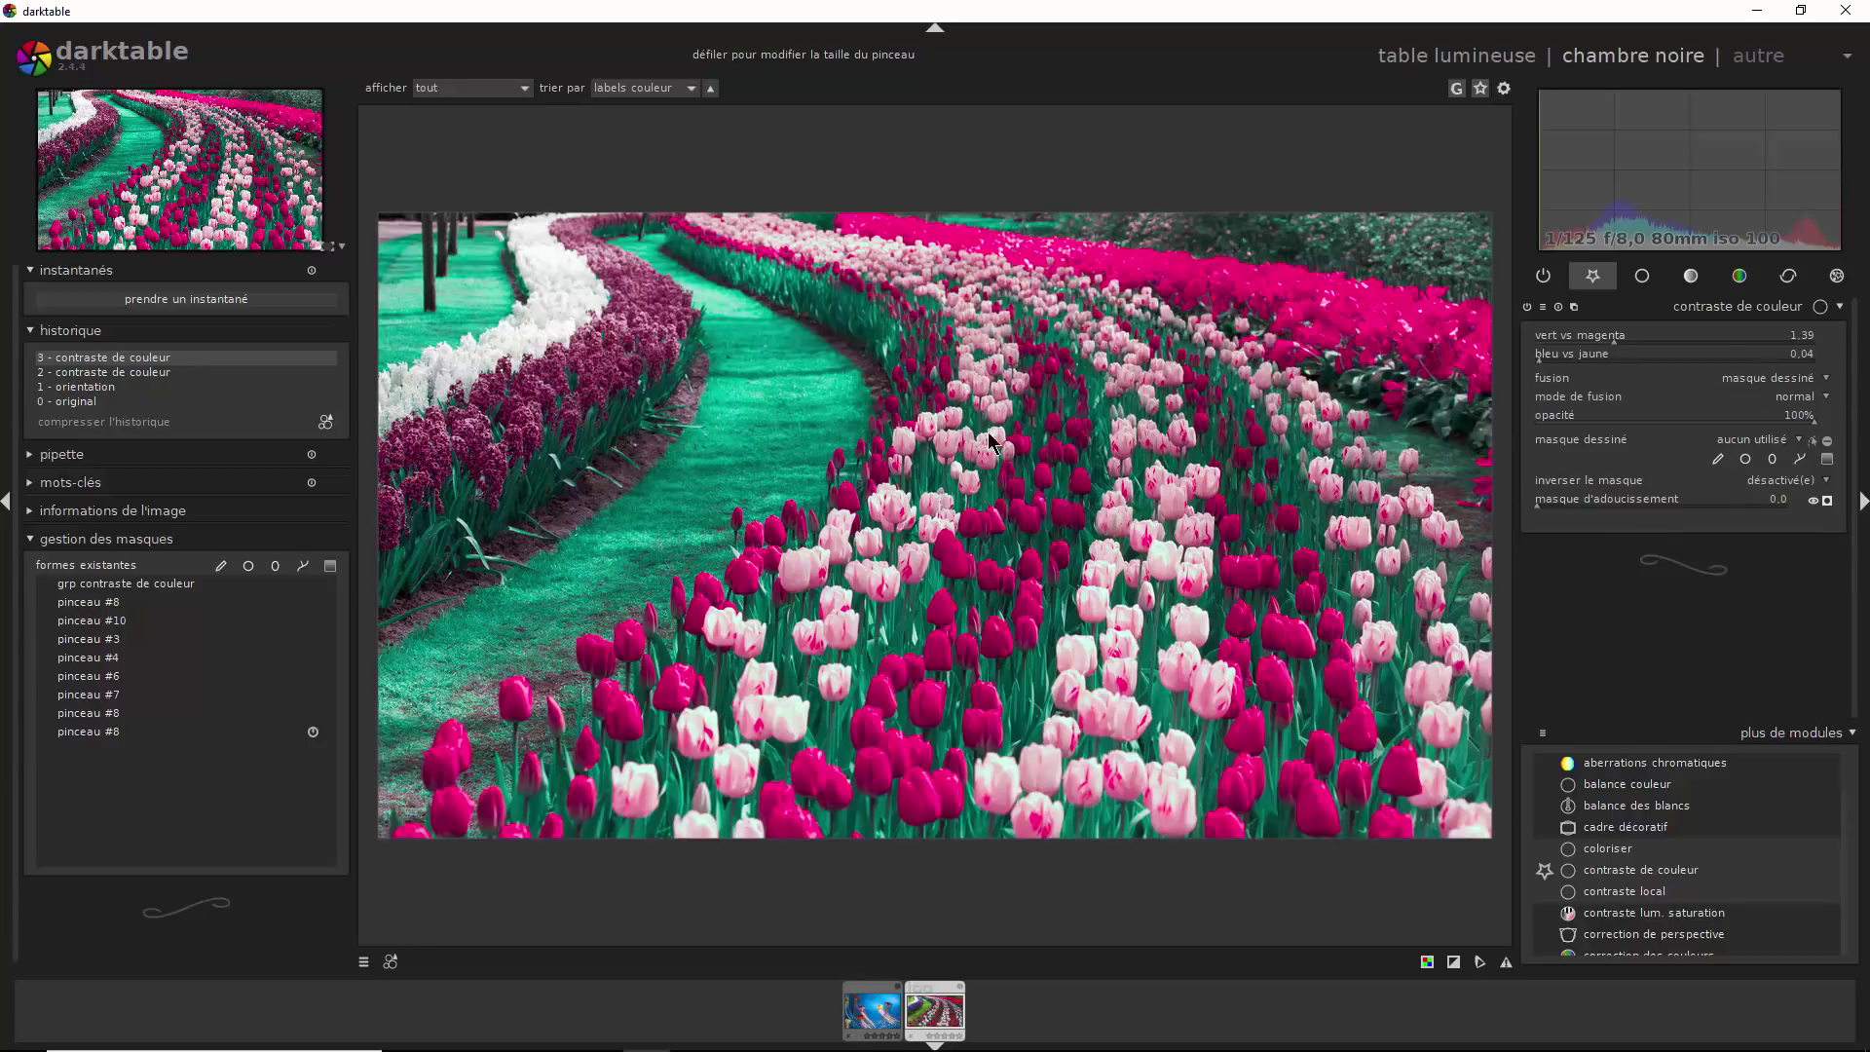
# Compare the tulip photo with the contraste de couleur module switched off and on
pyautogui.click(1527, 307)
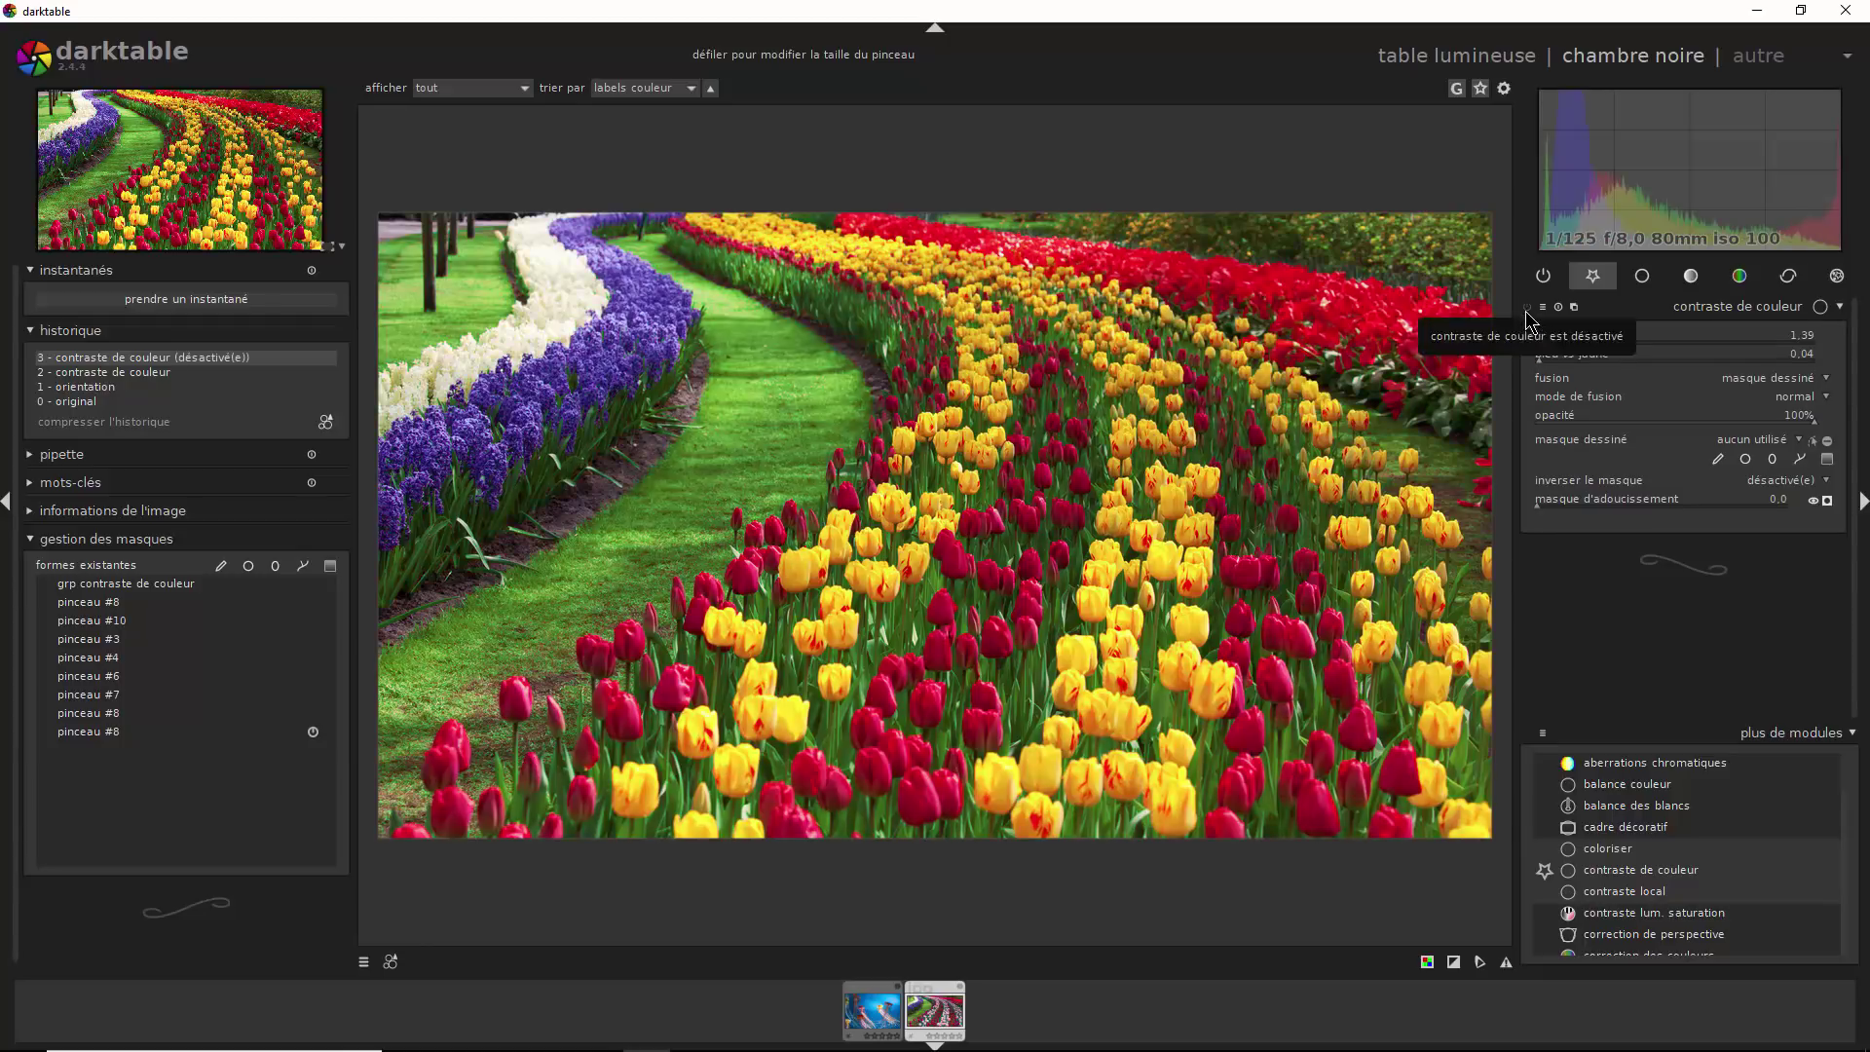
pyautogui.click(1527, 307)
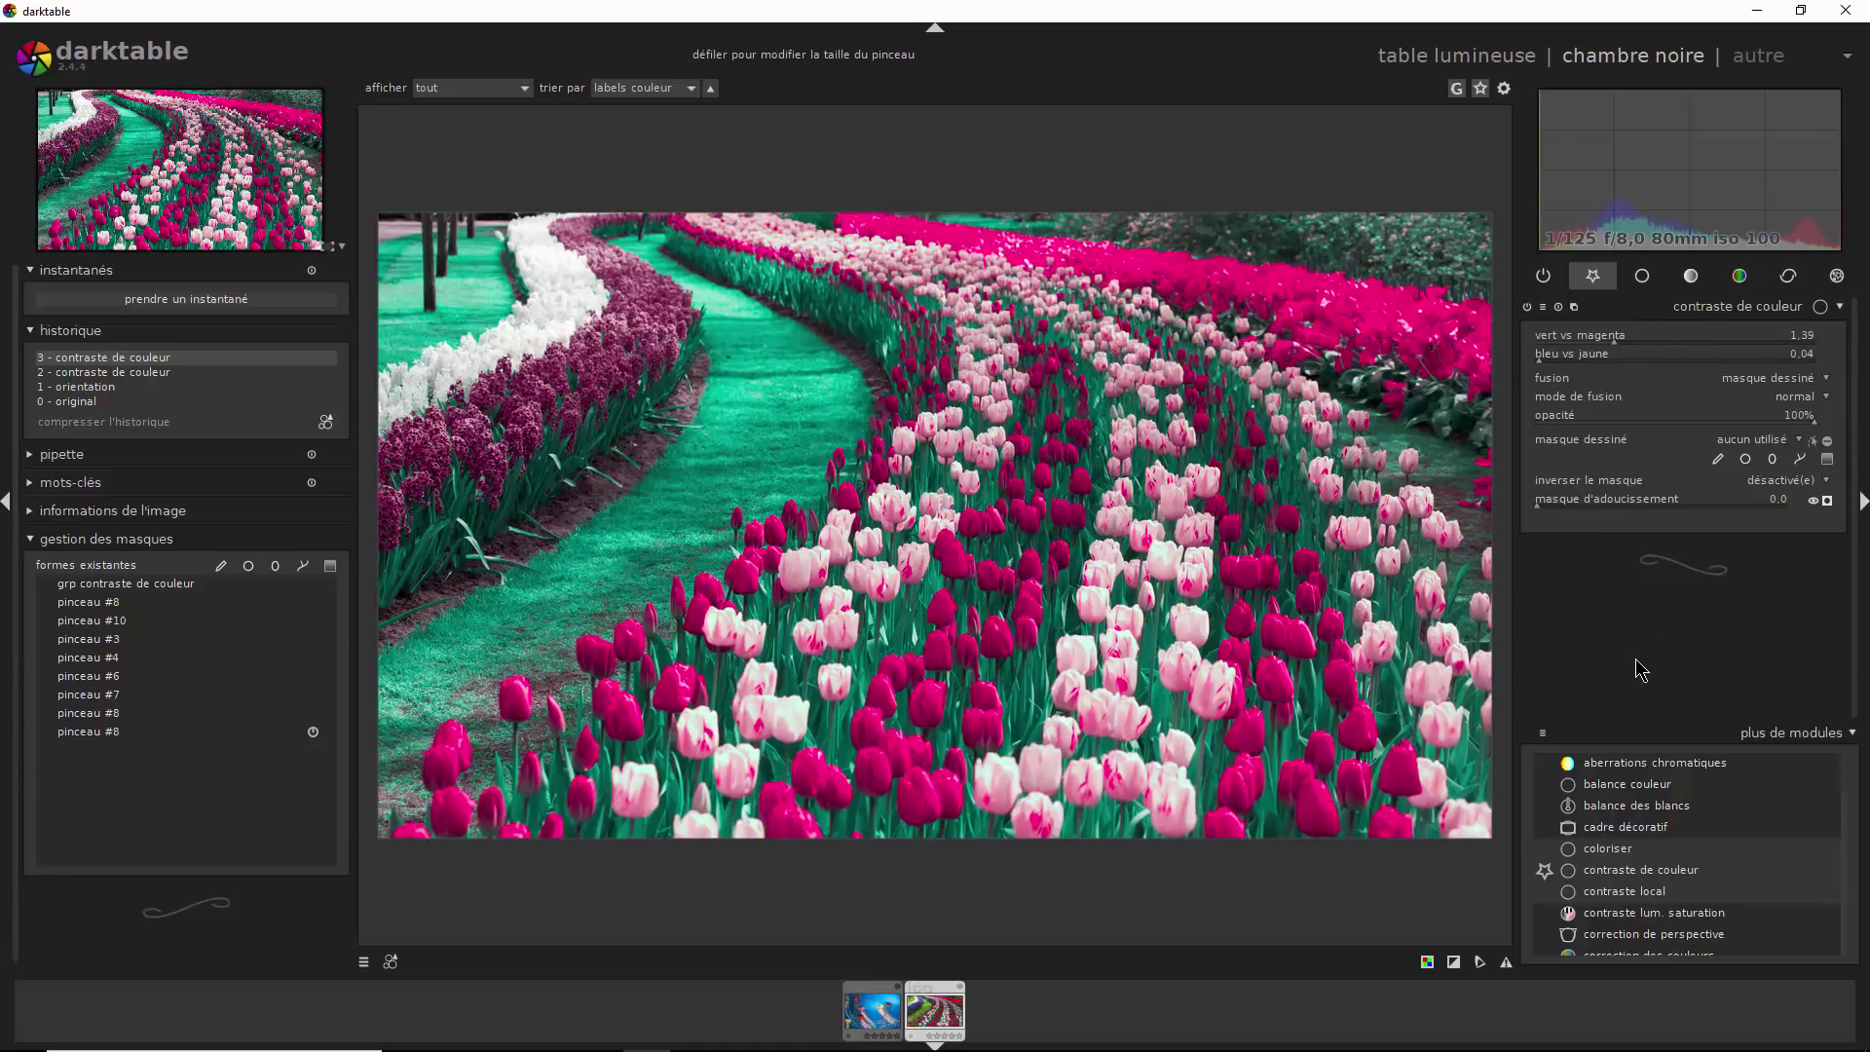
pyautogui.click(1720, 459)
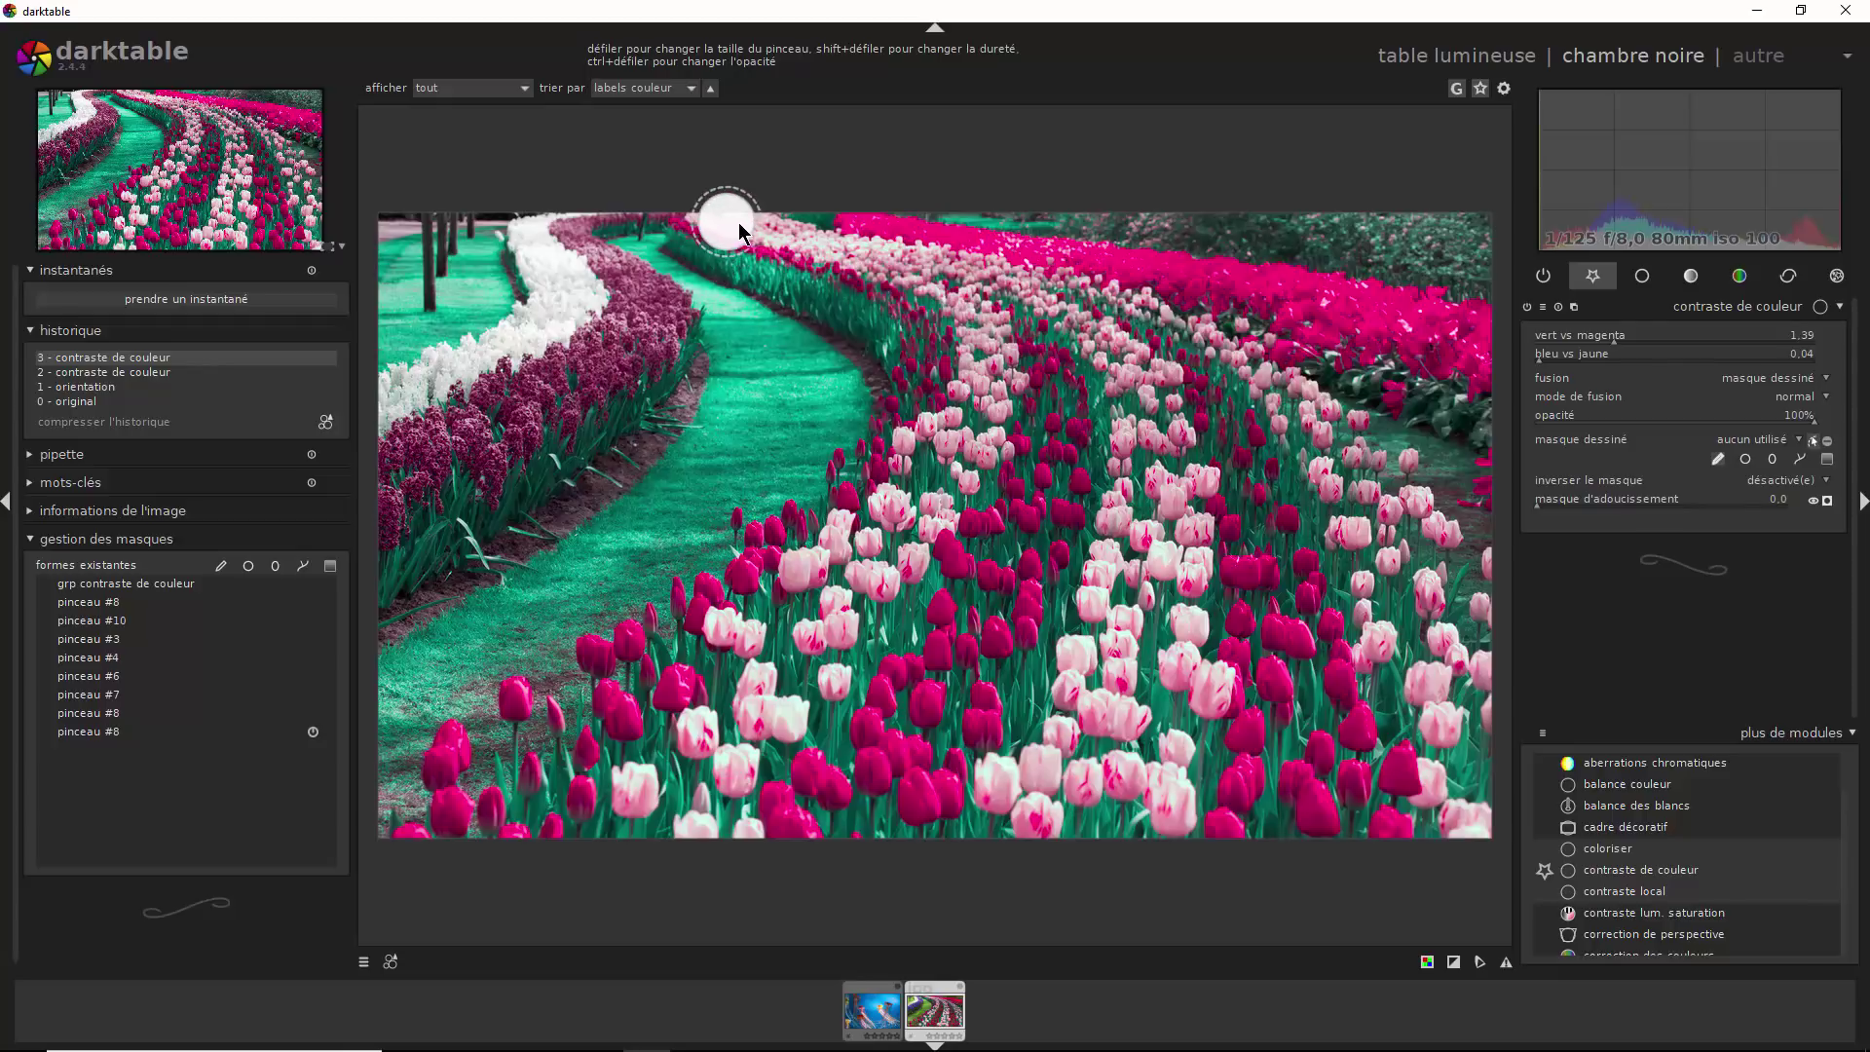
pyautogui.moveTo(716, 216)
pyautogui.mouseDown()
pyautogui.moveTo(944, 289)
pyautogui.moveTo(971, 373)
pyautogui.moveTo(876, 517)
pyautogui.moveTo(724, 635)
pyautogui.moveTo(718, 725)
pyautogui.moveTo(679, 757)
pyautogui.mouseUp()
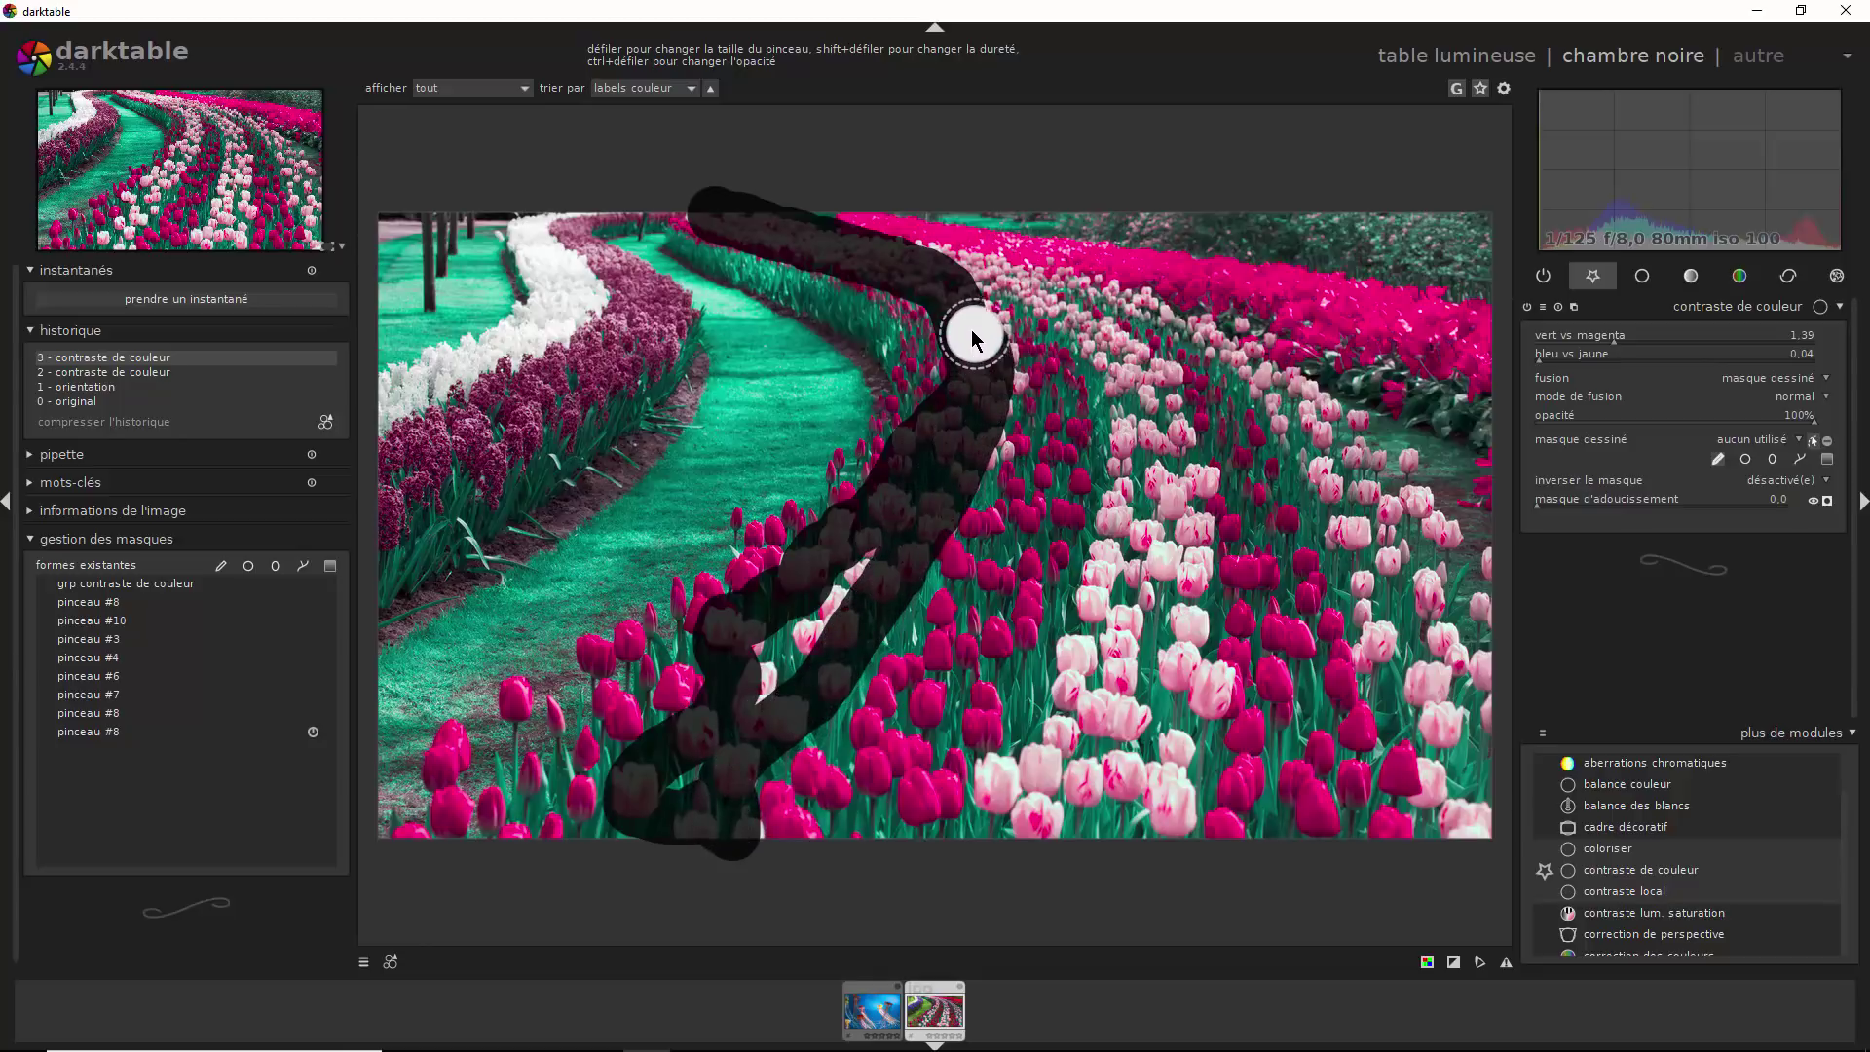
pyautogui.moveTo(973, 319)
pyautogui.mouseDown()
pyautogui.moveTo(985, 363)
pyautogui.moveTo(956, 448)
pyautogui.moveTo(672, 803)
pyautogui.mouseUp()
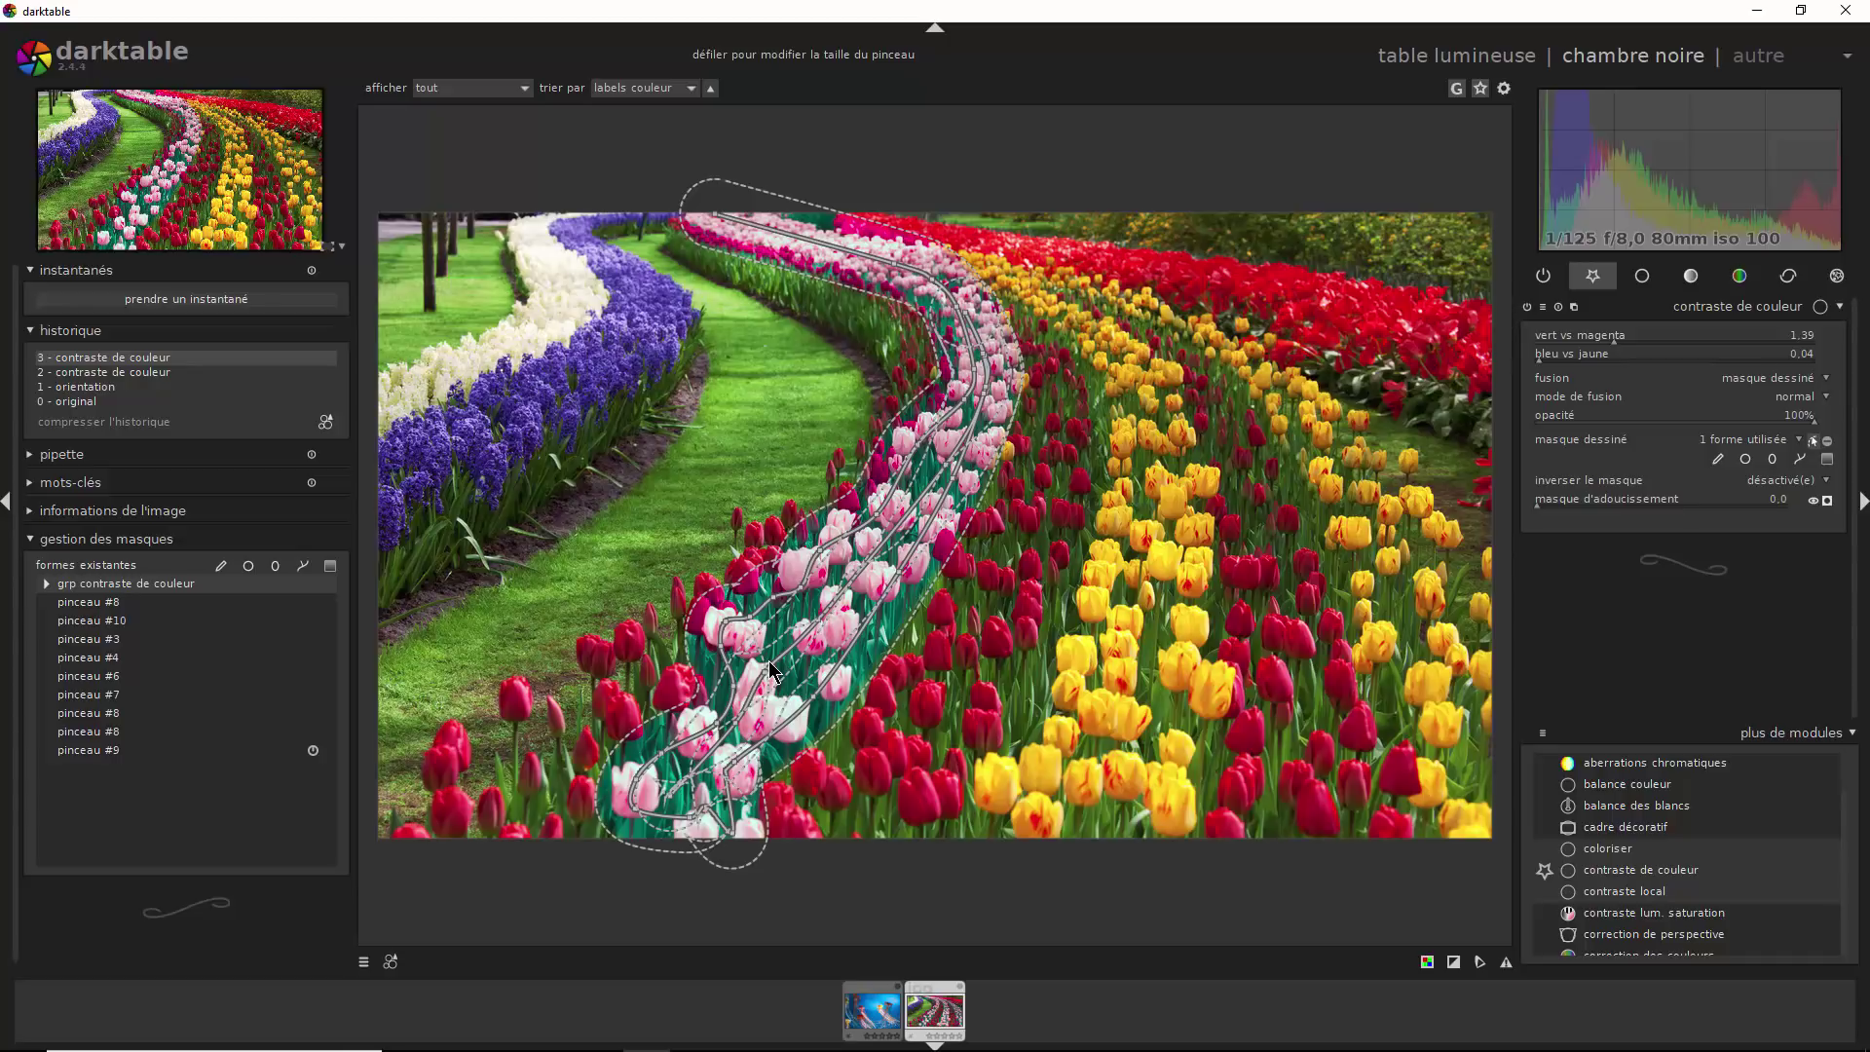
pyautogui.rightClick(770, 670)
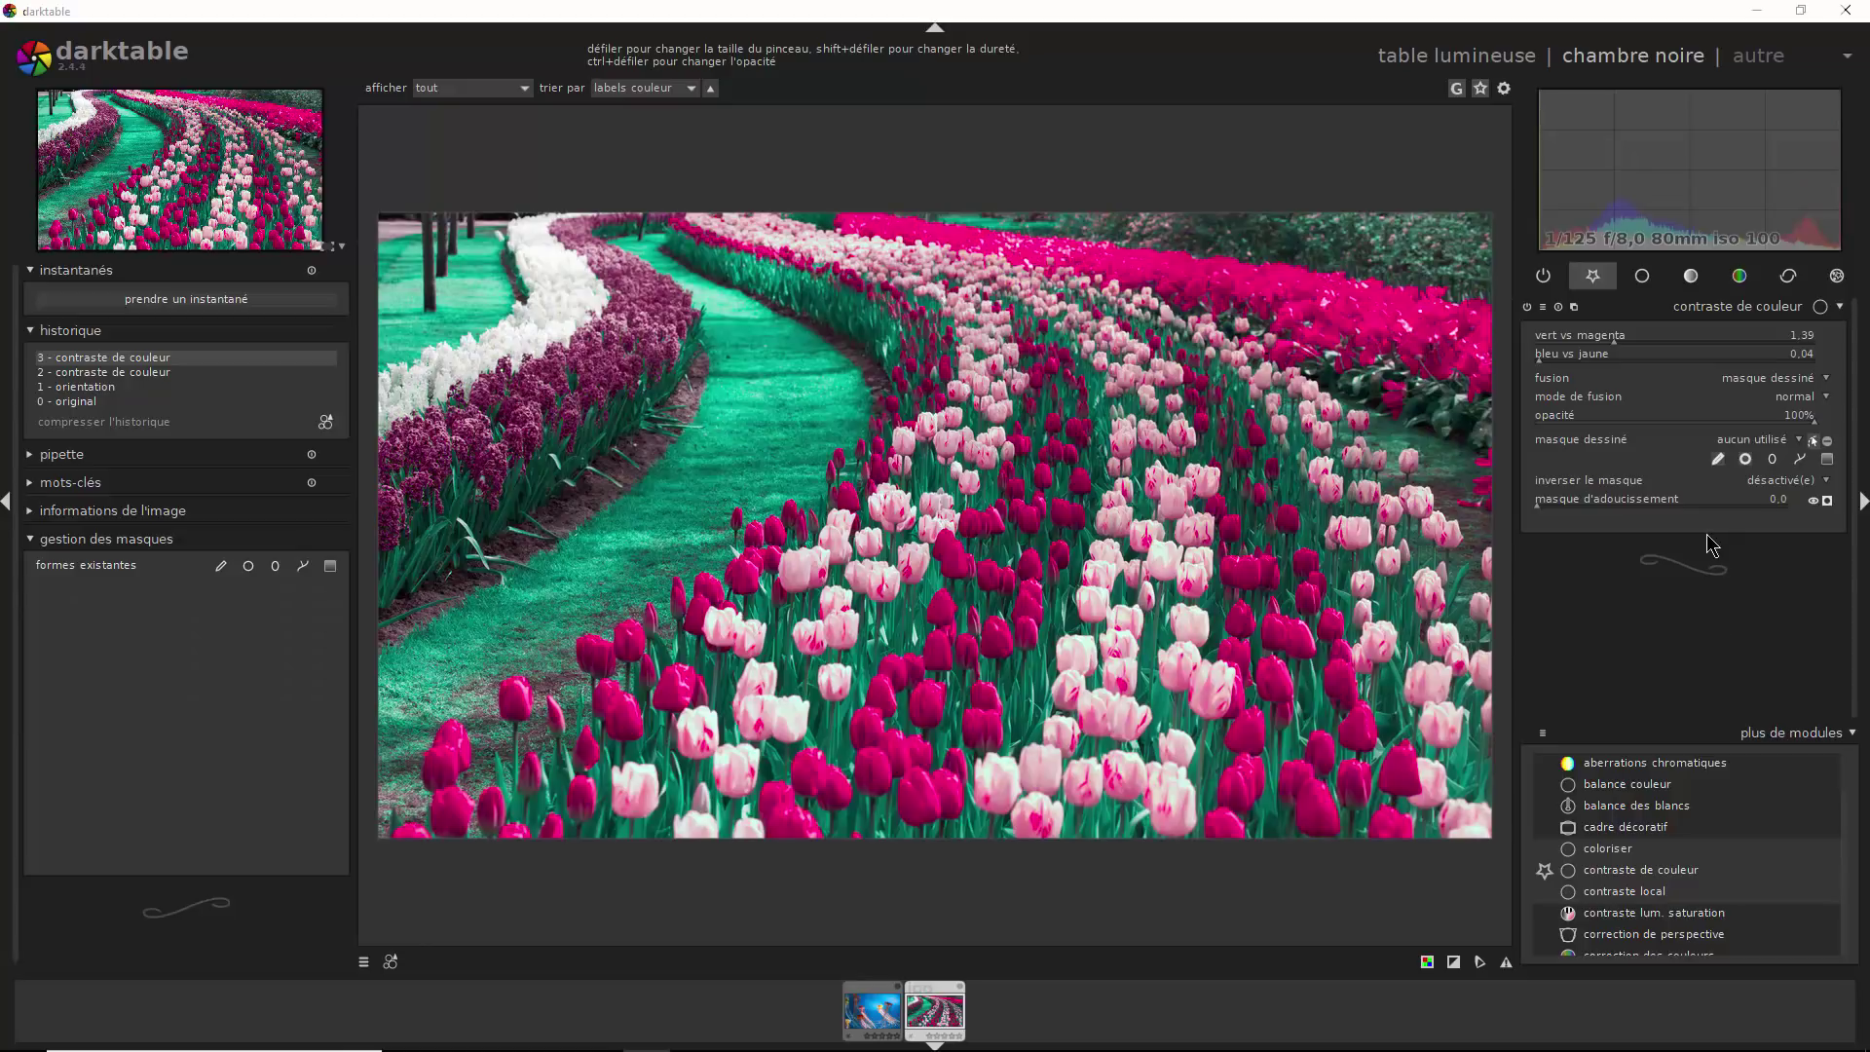
# Paint a soft-edged brush mask along the leftmost row of yellow tulips and compare the module off and on
pyautogui.click(1715, 462)
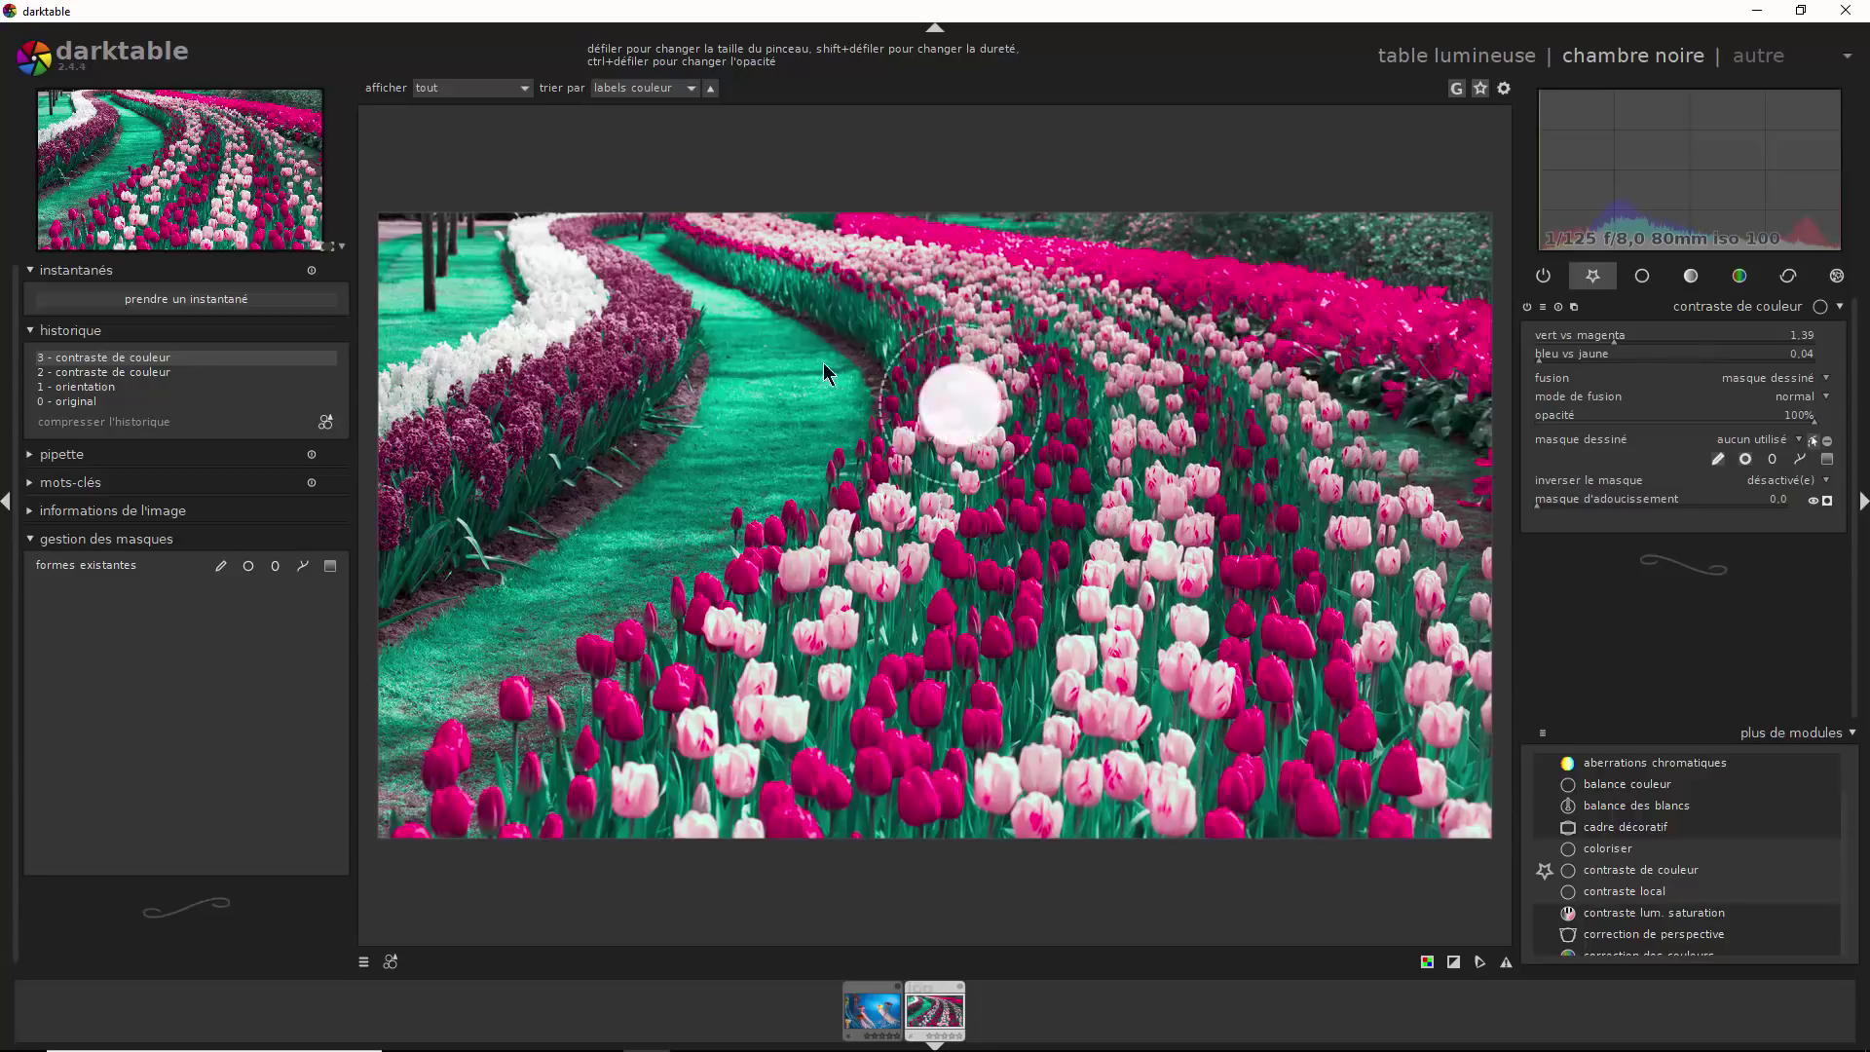
pyautogui.moveTo(721, 220)
pyautogui.mouseDown()
pyautogui.moveTo(839, 242)
pyautogui.moveTo(949, 311)
pyautogui.moveTo(972, 376)
pyautogui.moveTo(897, 506)
pyautogui.moveTo(614, 855)
pyautogui.mouseUp()
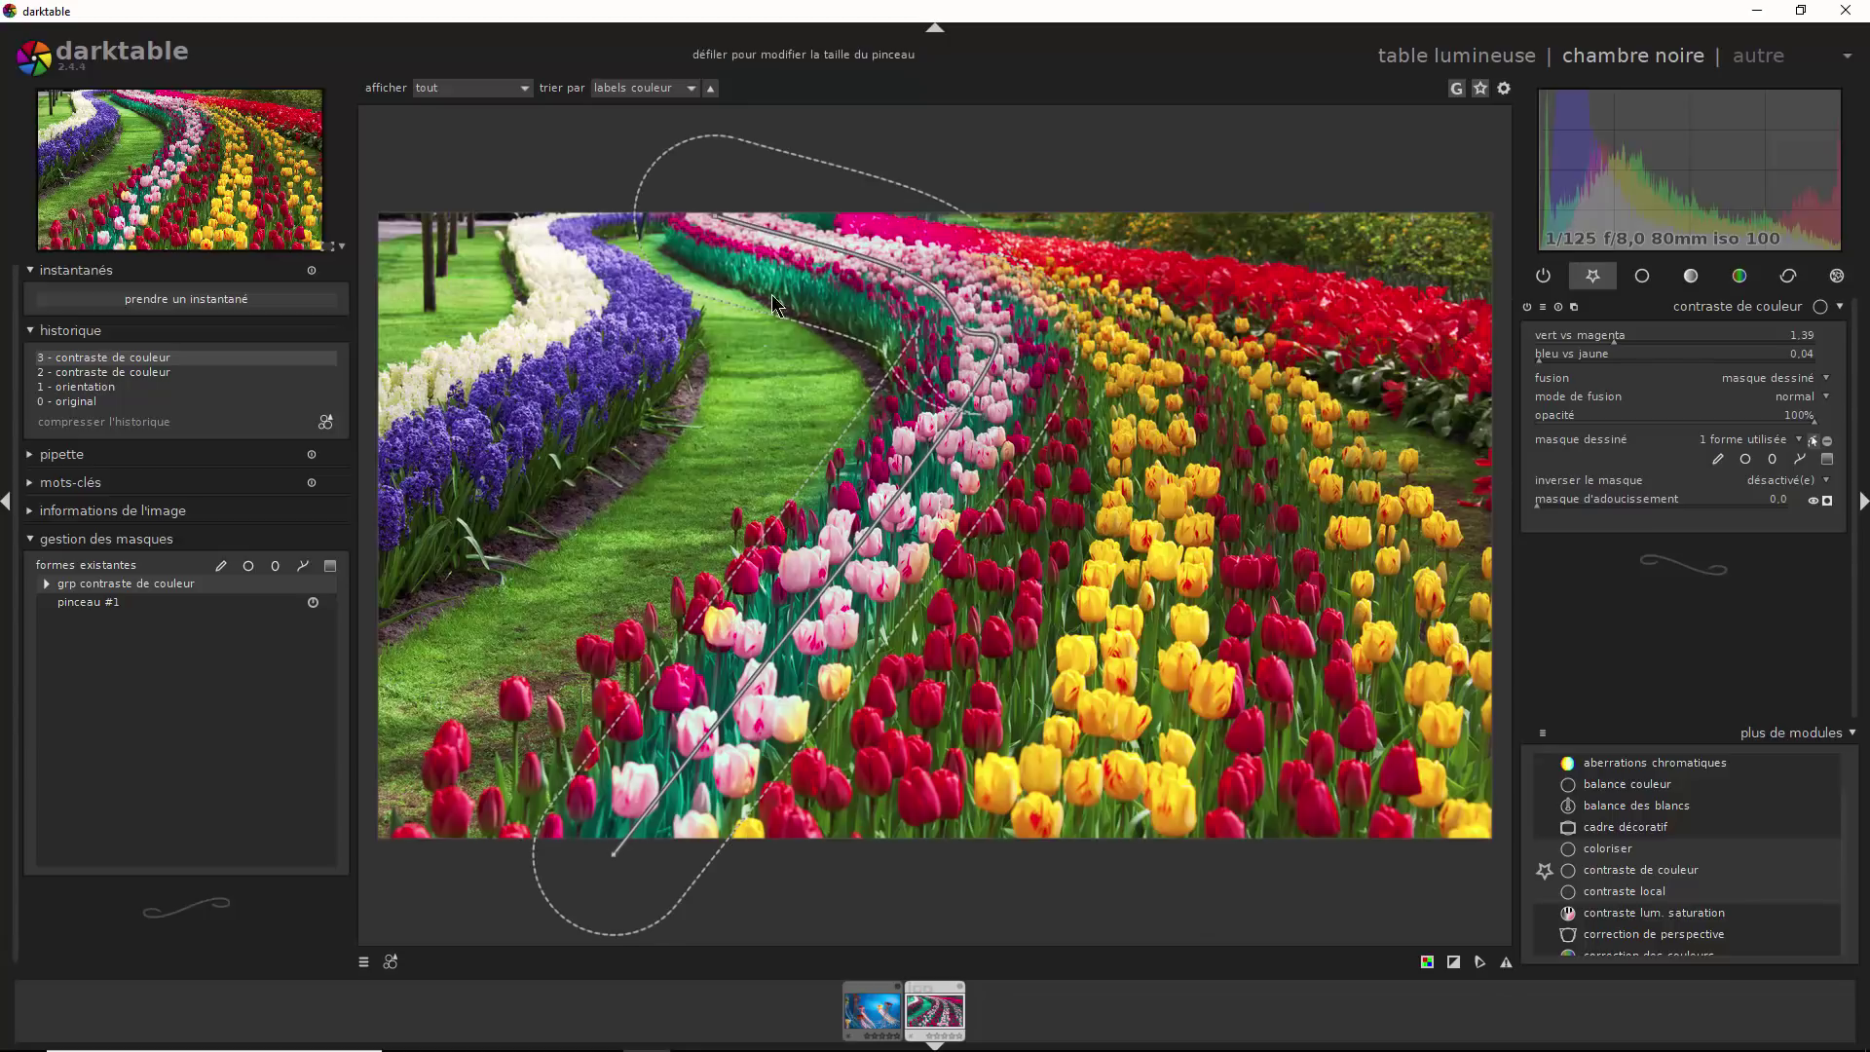
pyautogui.click(1526, 307)
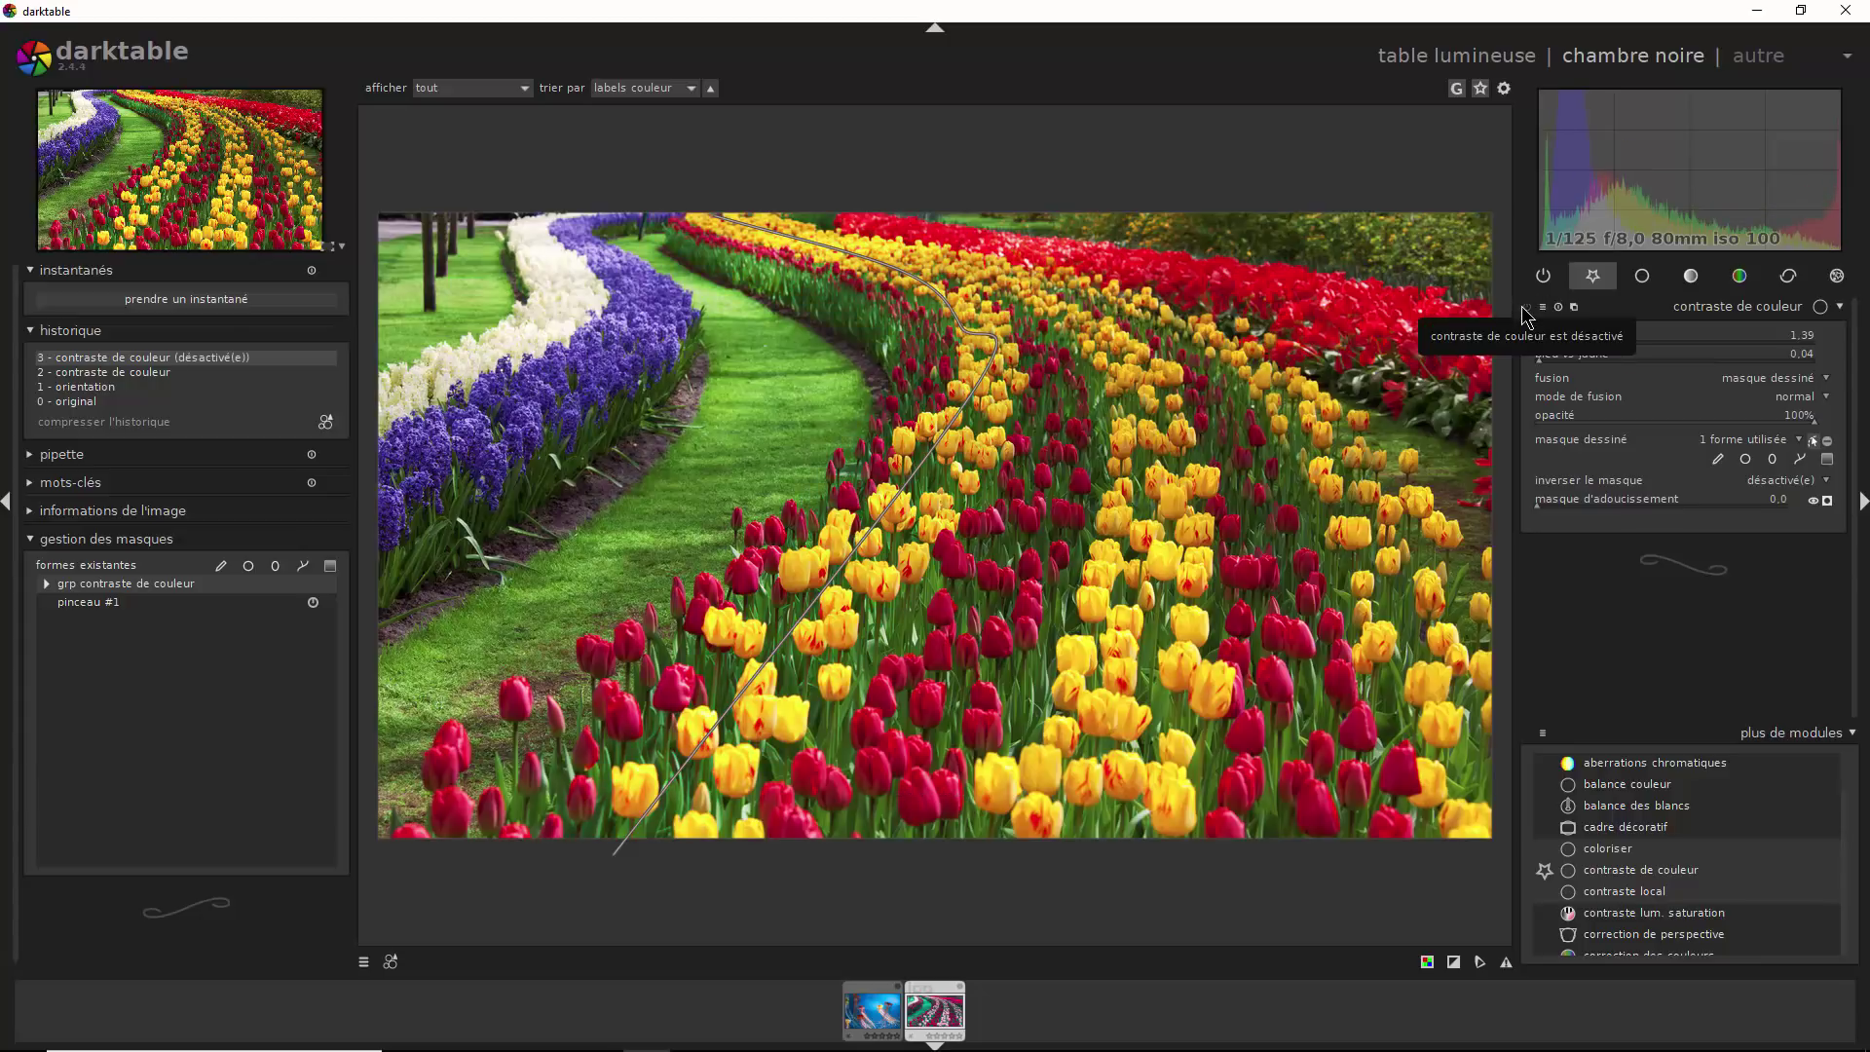
pyautogui.click(1525, 307)
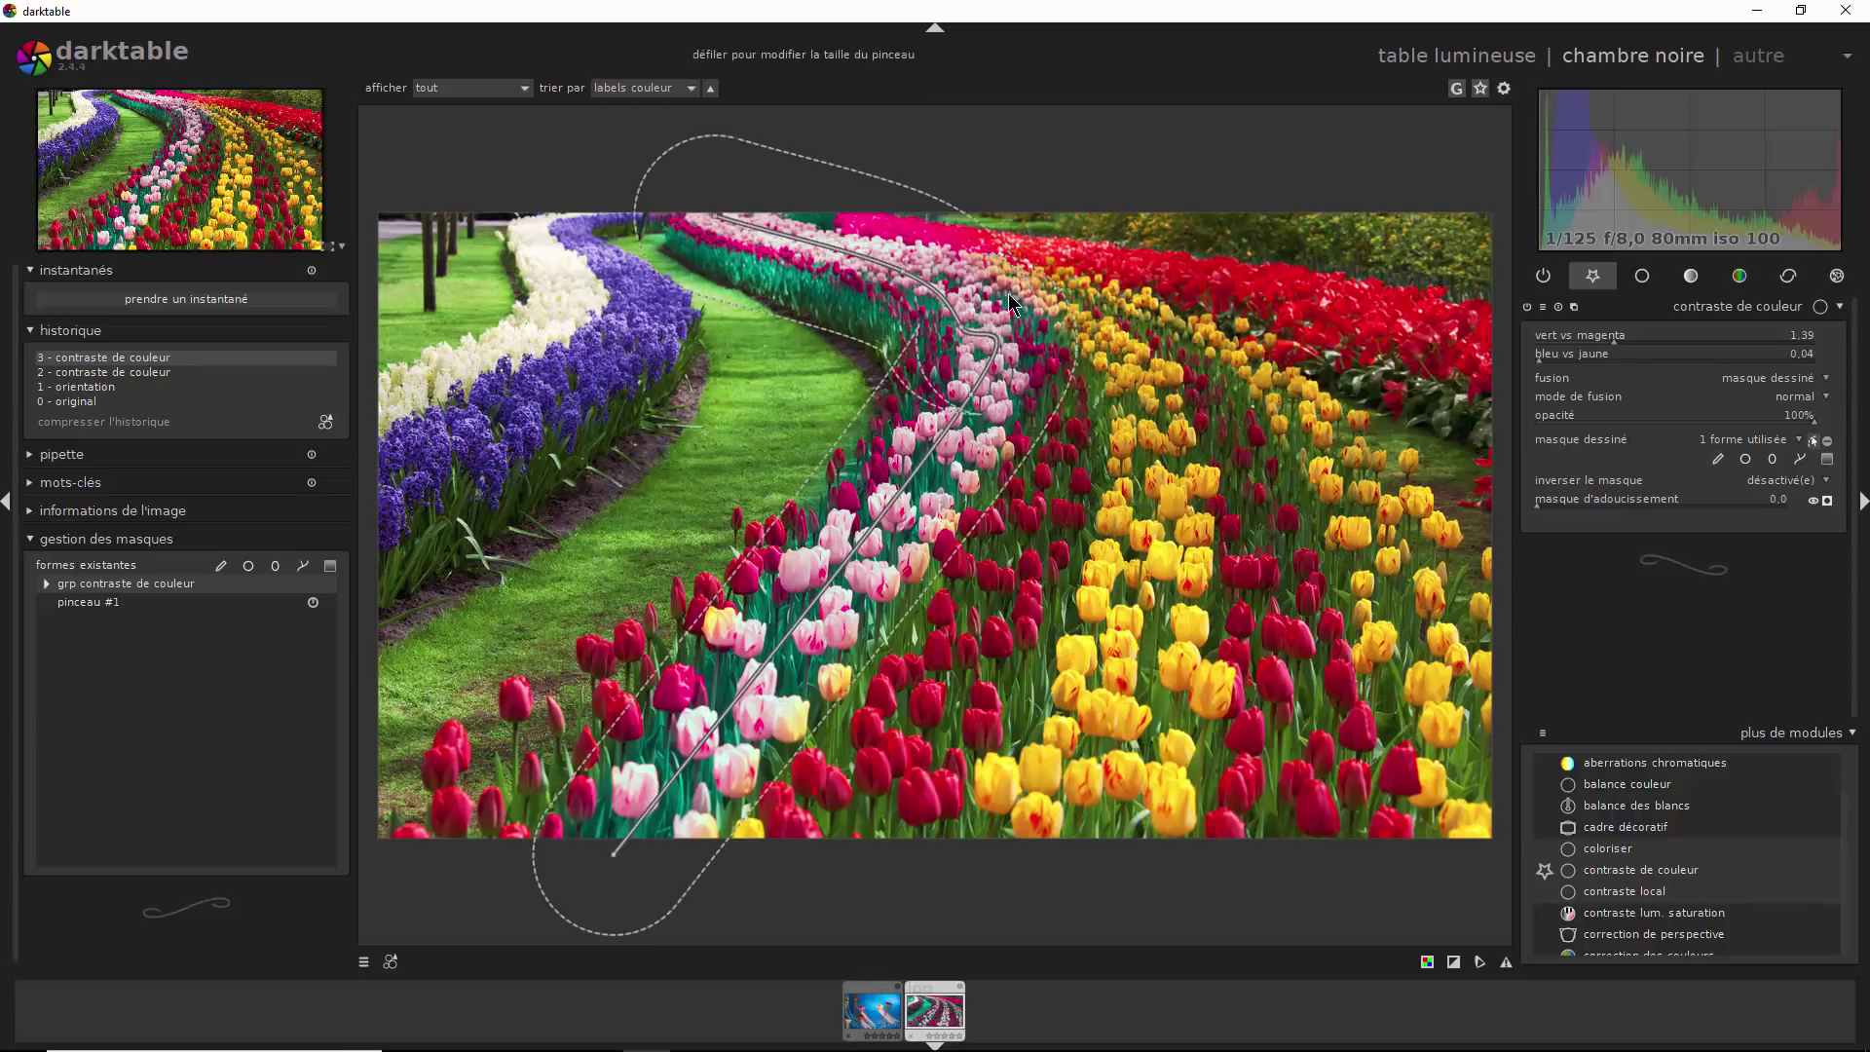
pyautogui.click(1717, 459)
pyautogui.moveTo(1003, 290)
pyautogui.mouseDown()
pyautogui.moveTo(1103, 346)
pyautogui.moveTo(1140, 395)
pyautogui.moveTo(1121, 637)
pyautogui.moveTo(1056, 850)
pyautogui.mouseUp()
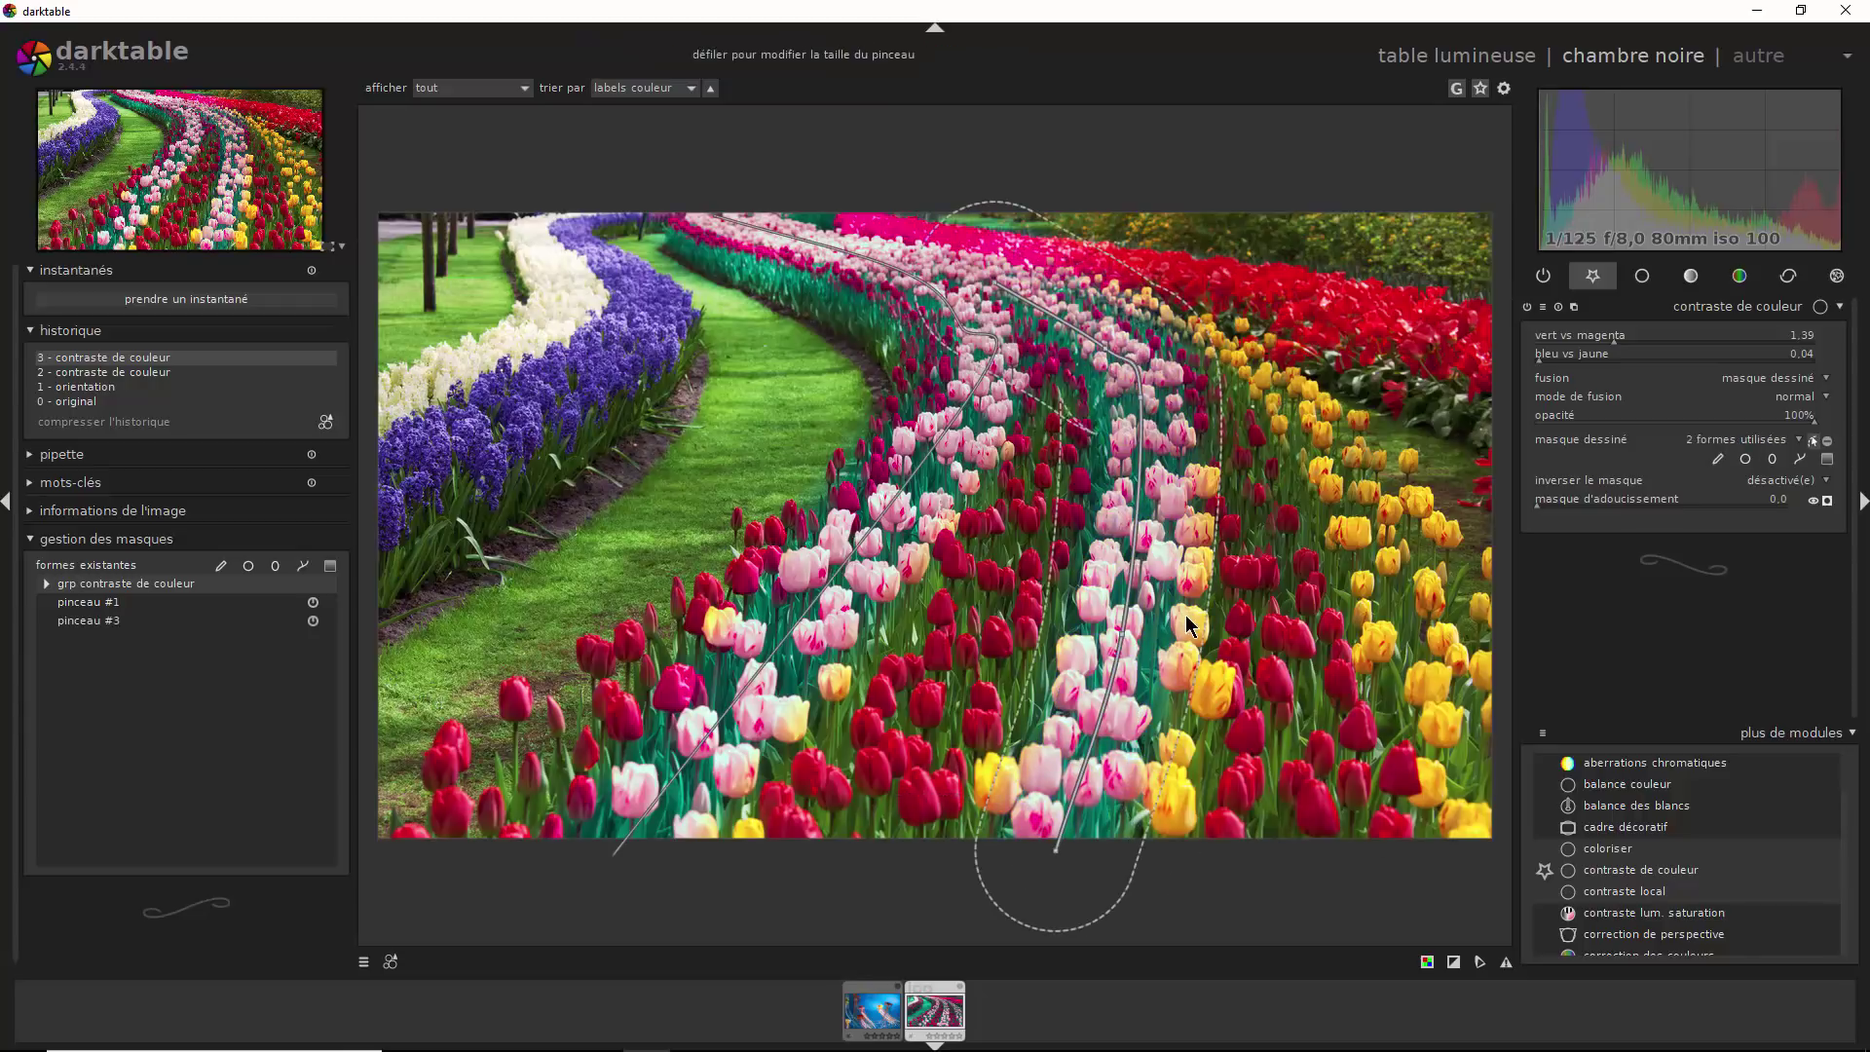
pyautogui.rightClick(1136, 575)
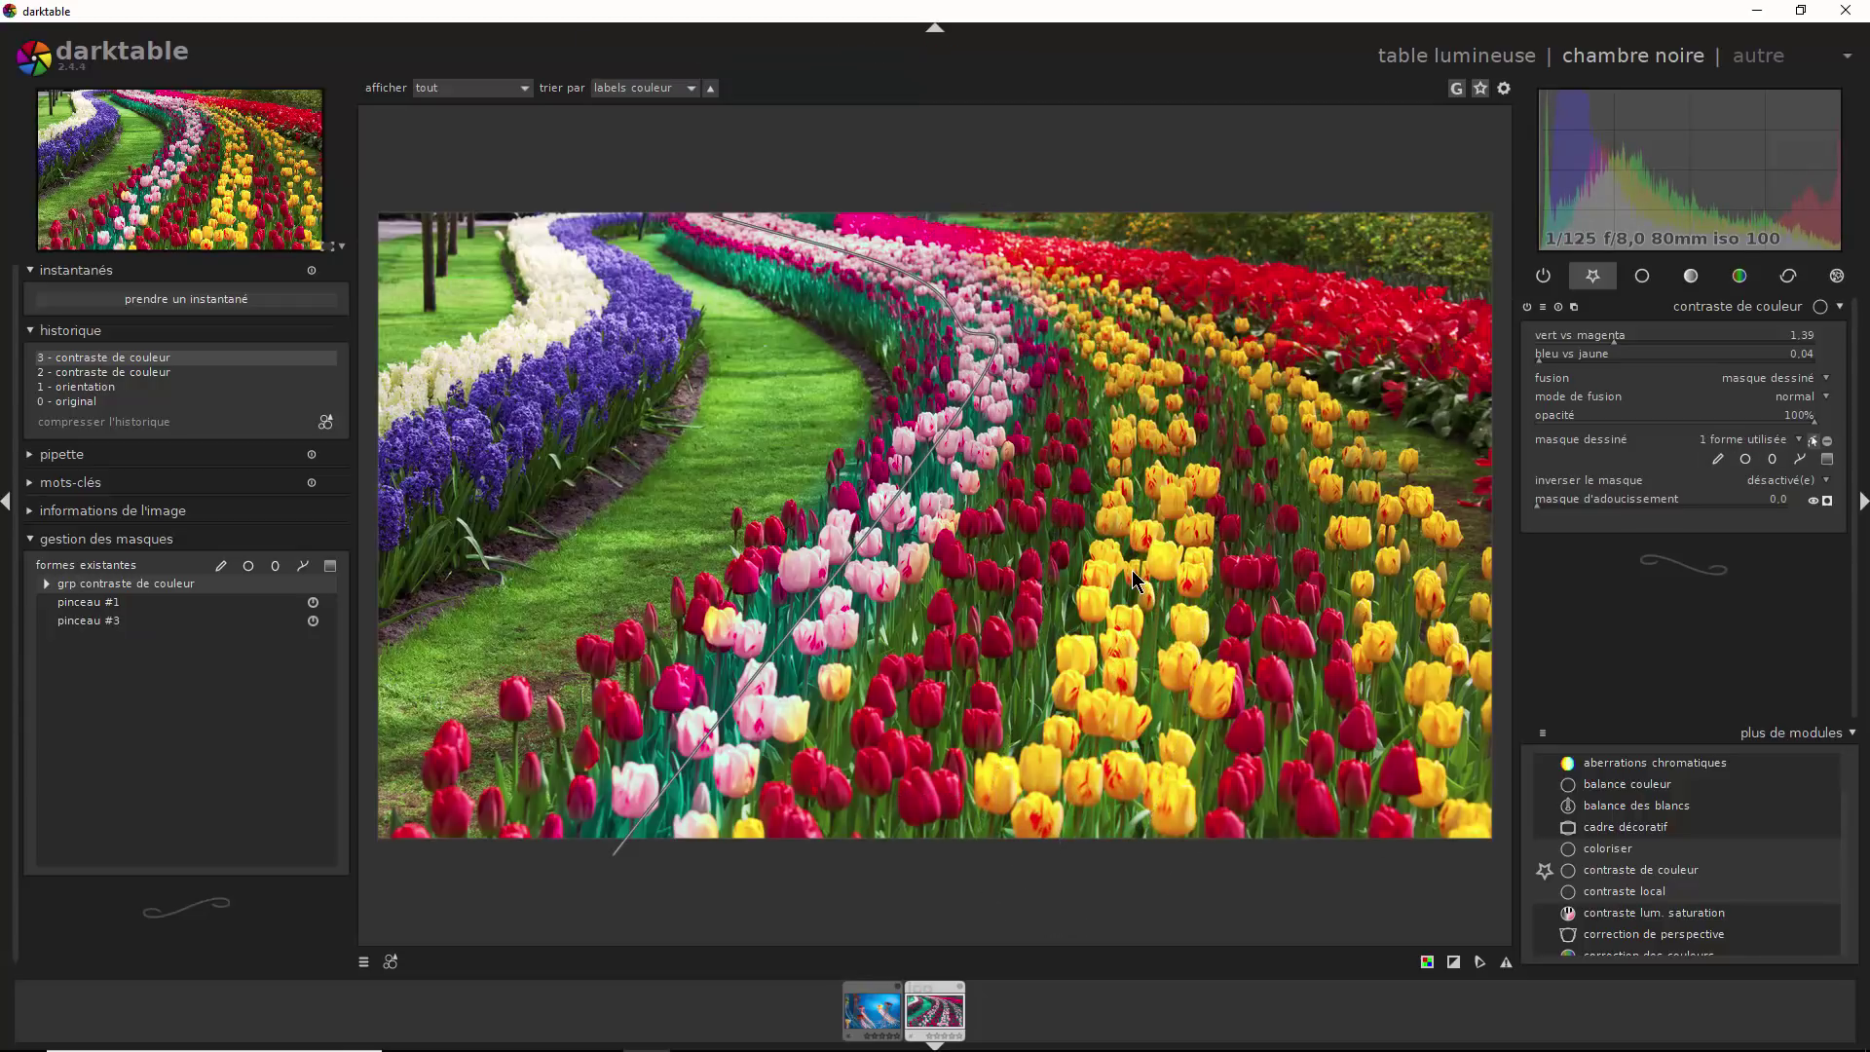
# Enlarge the brush and paint a second mask stroke along the middle row of yellow tulips down to the photo's lower edge
pyautogui.click(1719, 460)
pyautogui.scroll(5, 1153, 559)
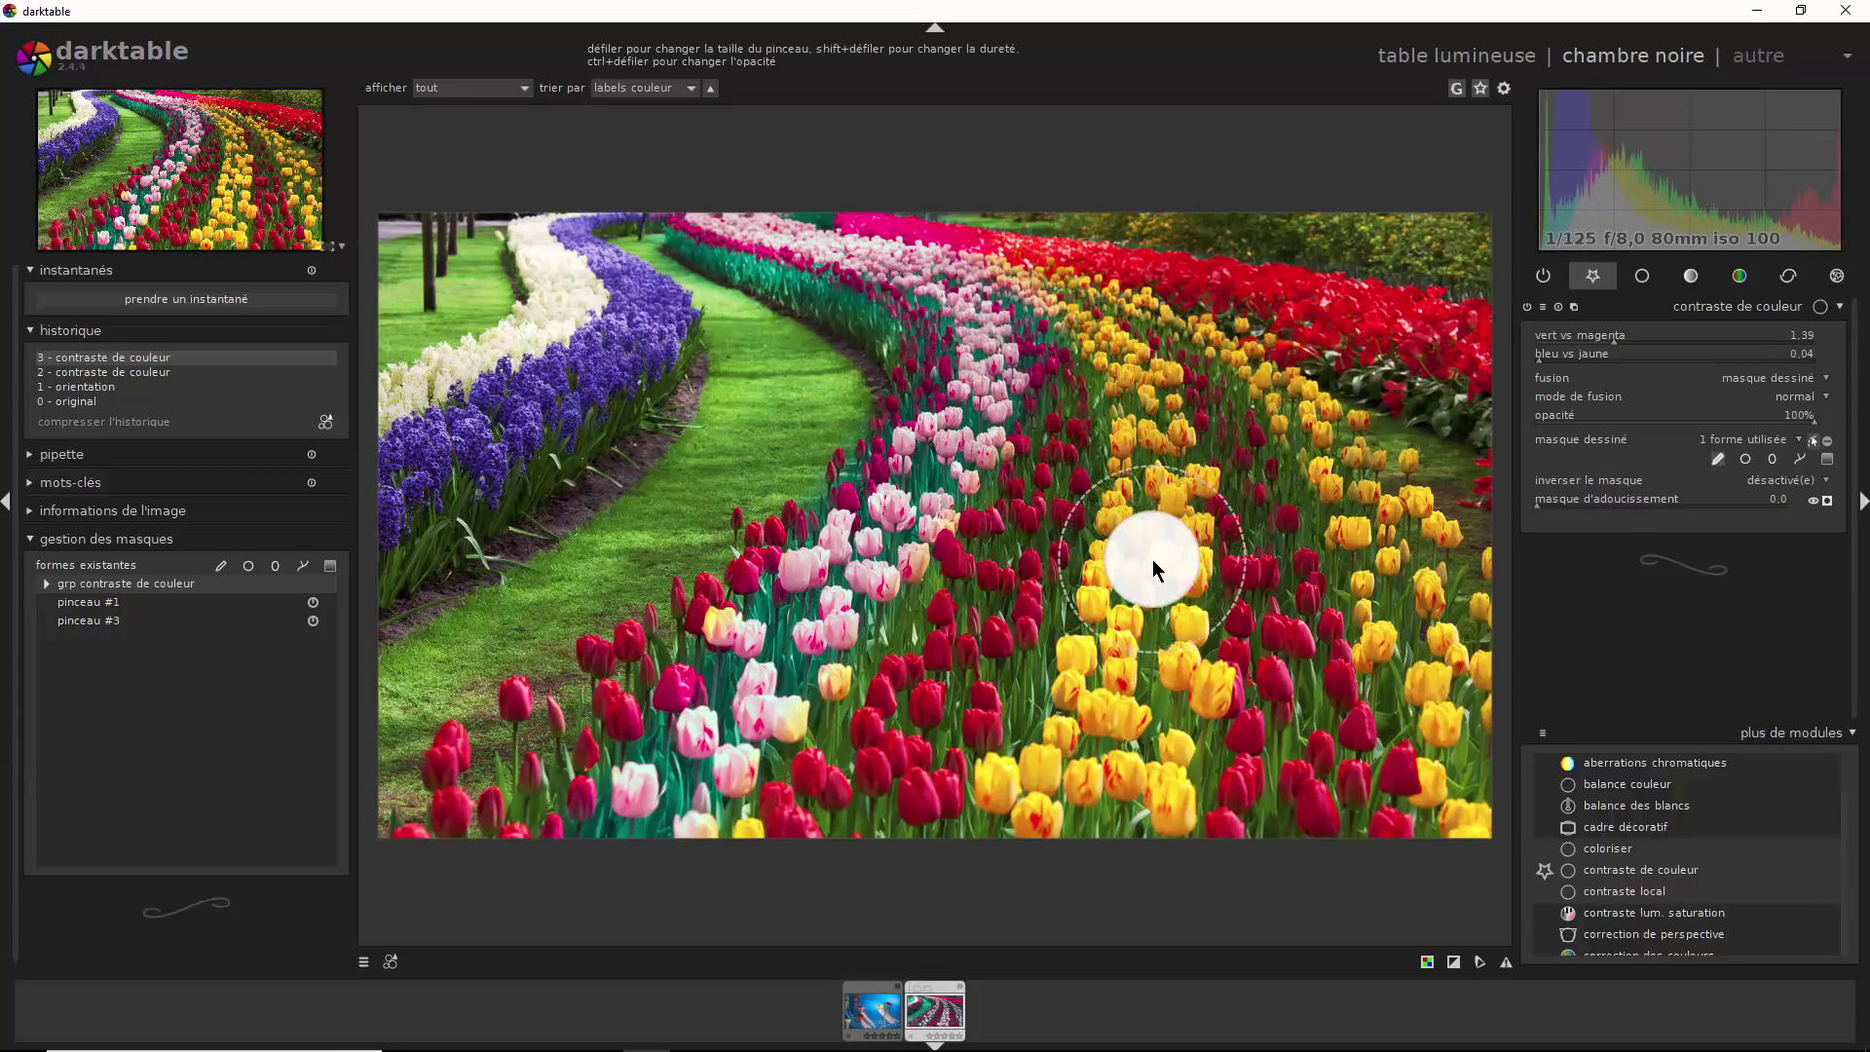
pyautogui.scroll(2, 1159, 543)
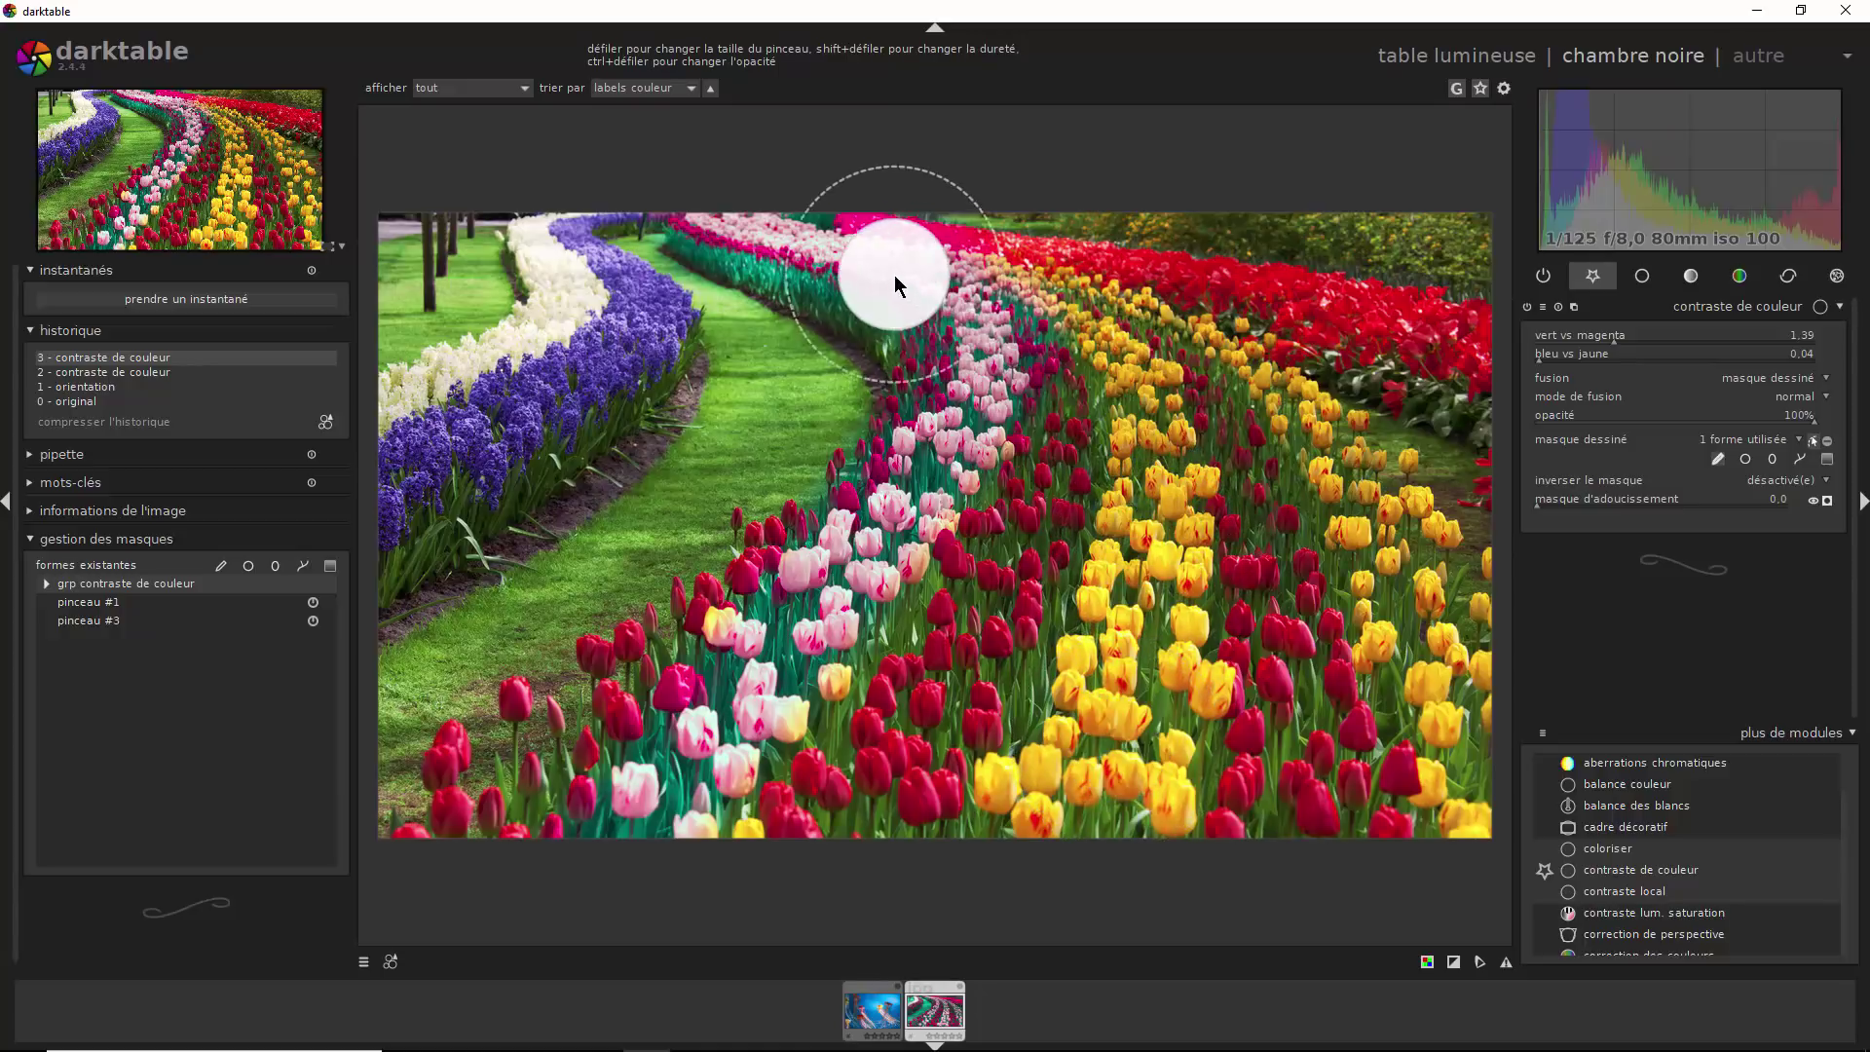
pyautogui.moveTo(888, 237)
pyautogui.mouseDown()
pyautogui.moveTo(1006, 275)
pyautogui.moveTo(1075, 322)
pyautogui.moveTo(1166, 431)
pyautogui.moveTo(1166, 577)
pyautogui.moveTo(1091, 821)
pyautogui.mouseUp()
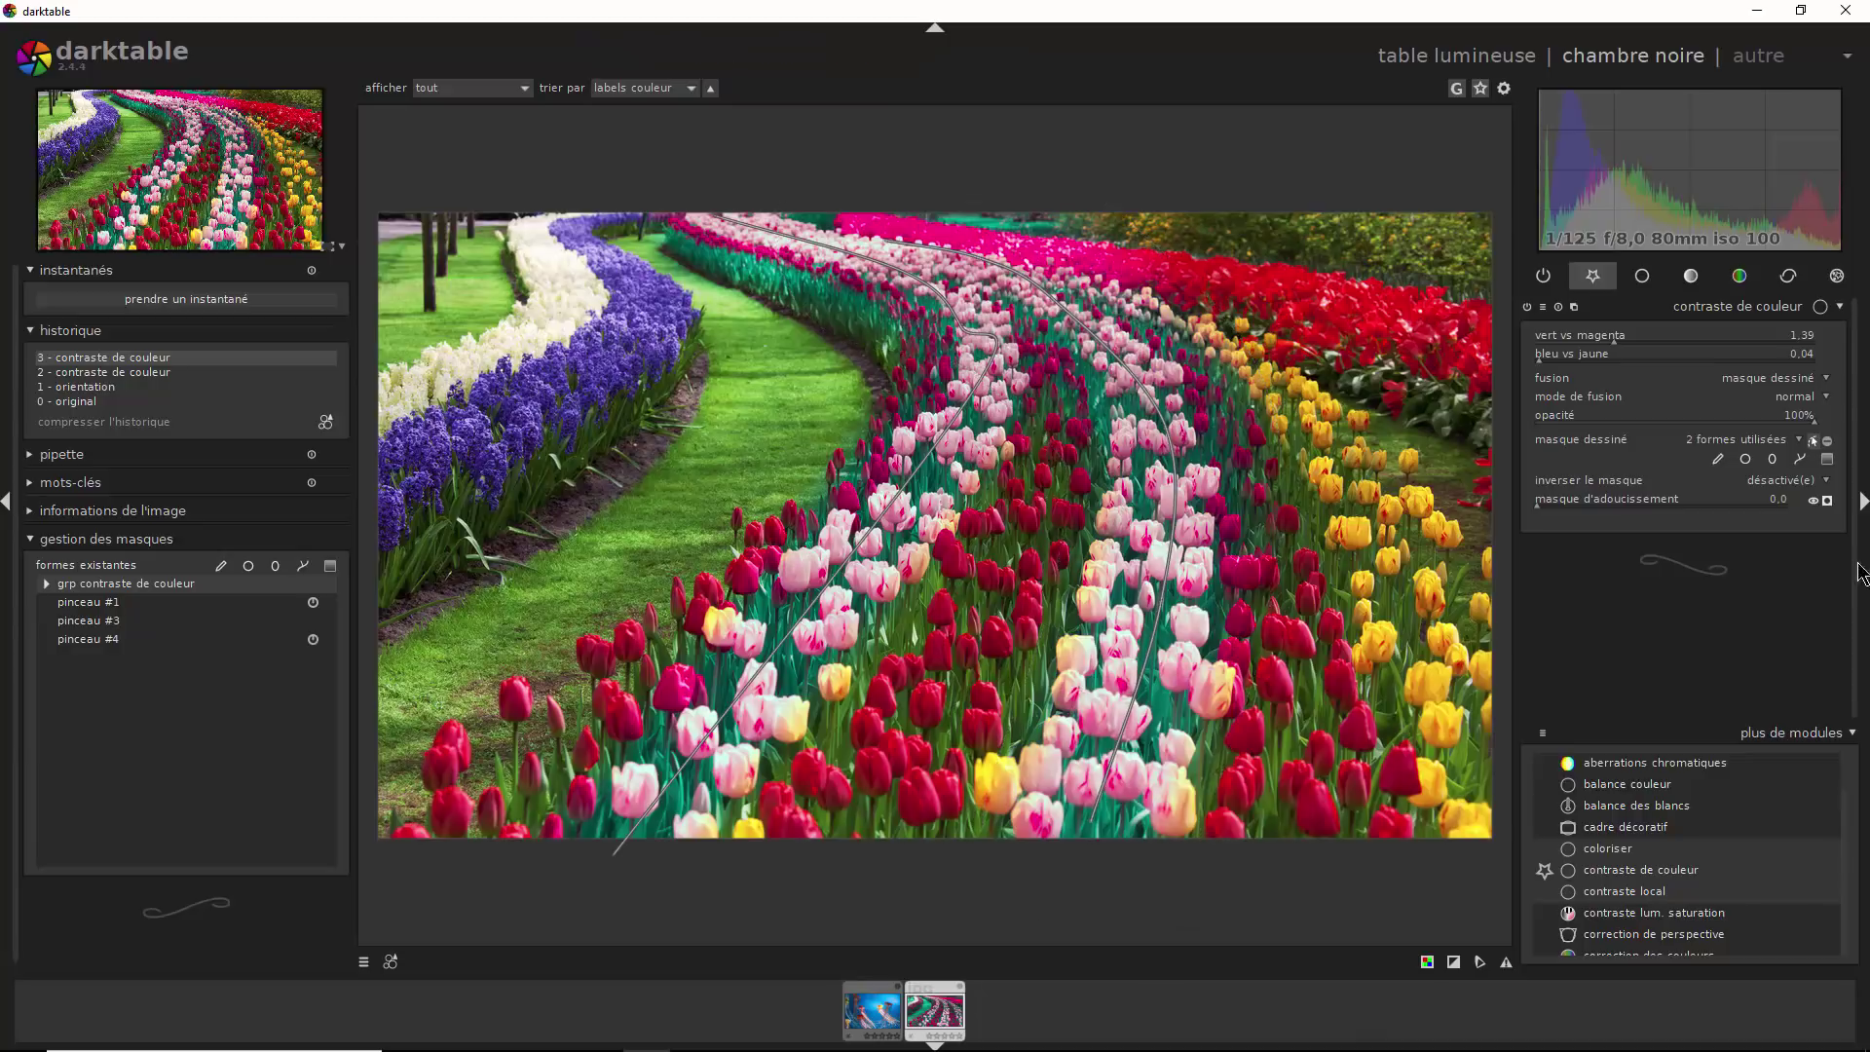
# Show and hide the mask overlay, and paint a third brush stroke along the rightmost row of yellow tulips
pyautogui.click(1827, 501)
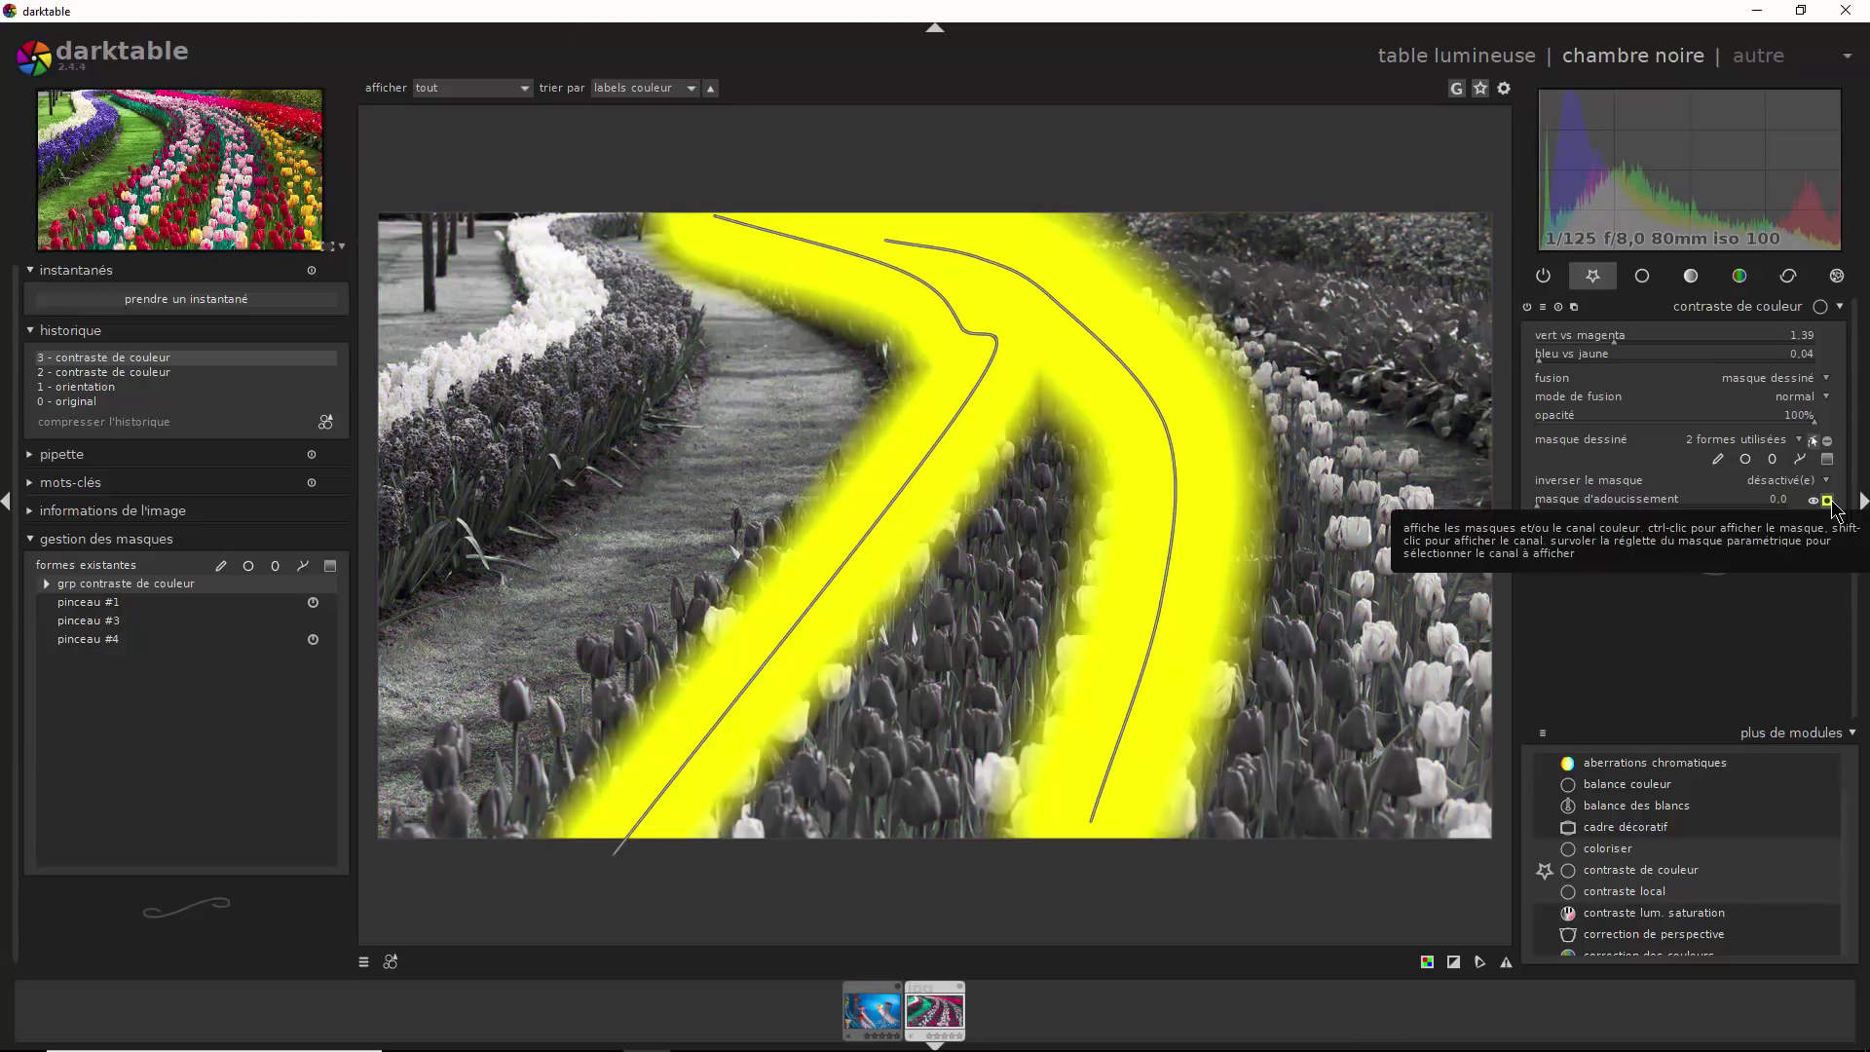
pyautogui.click(1826, 500)
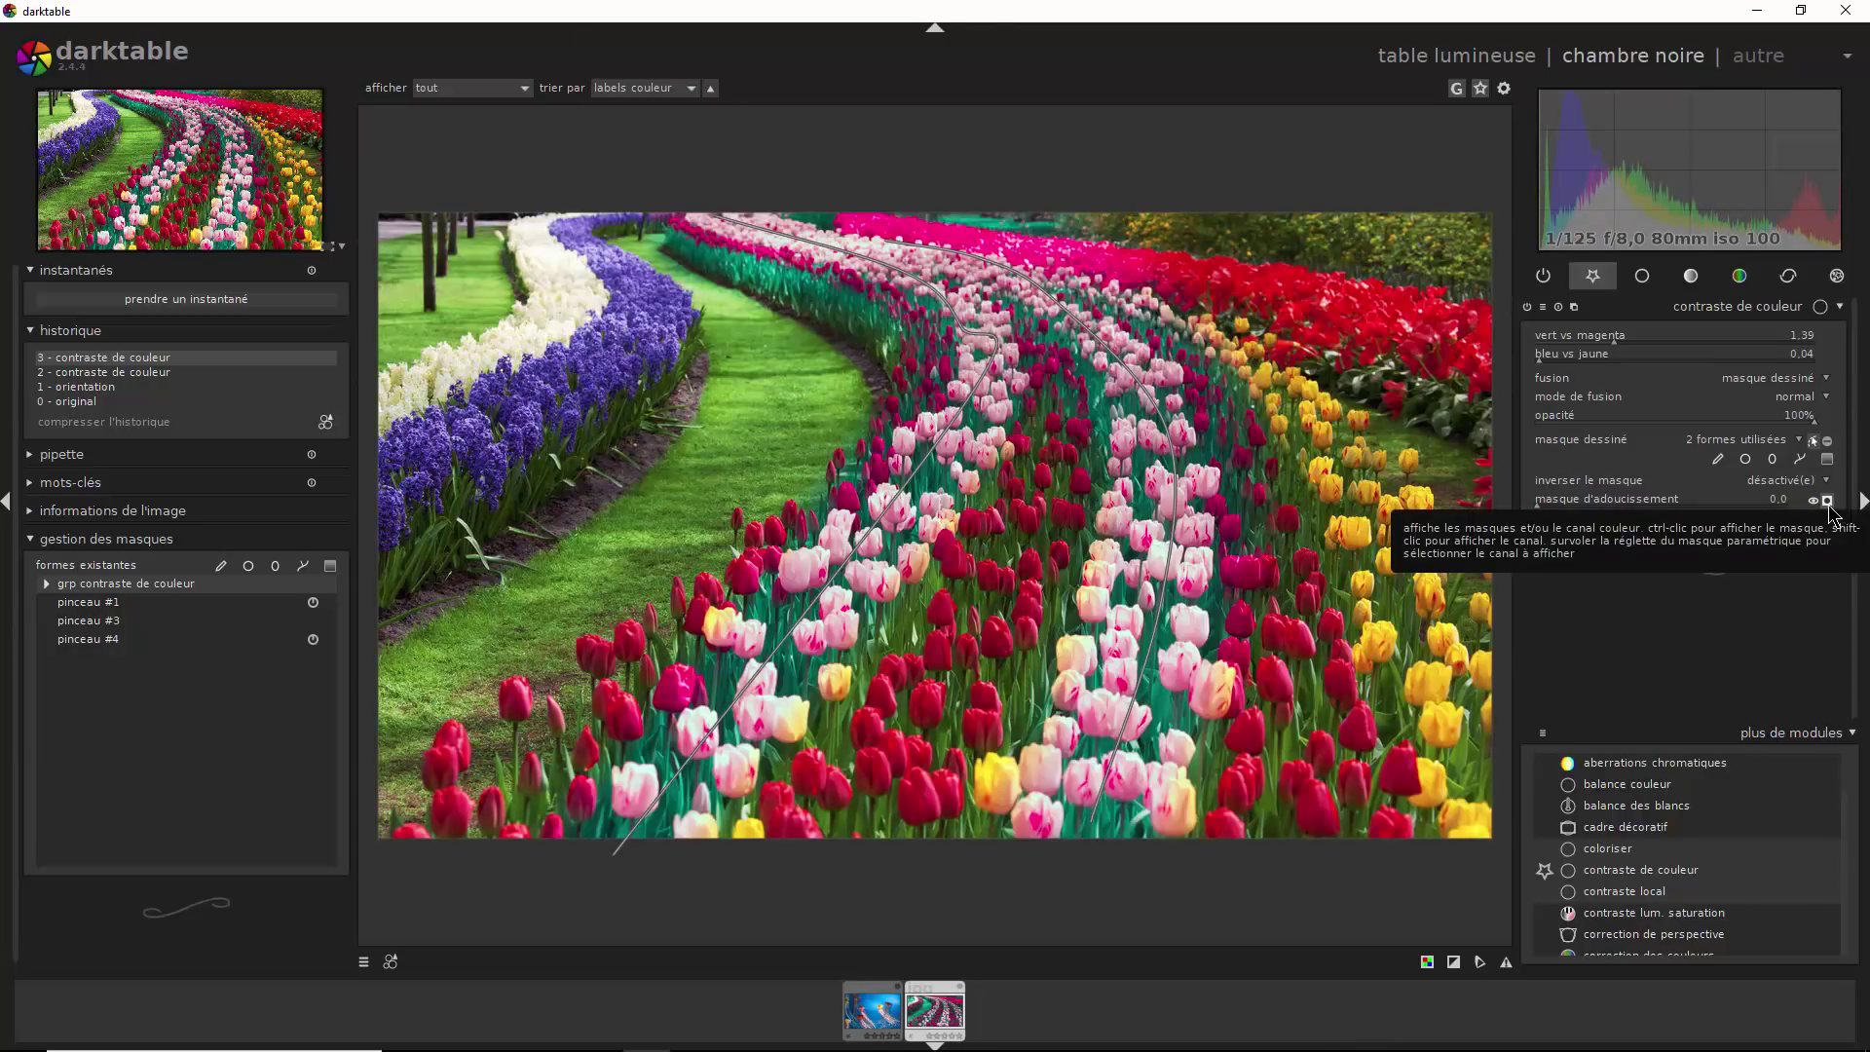
pyautogui.click(1717, 459)
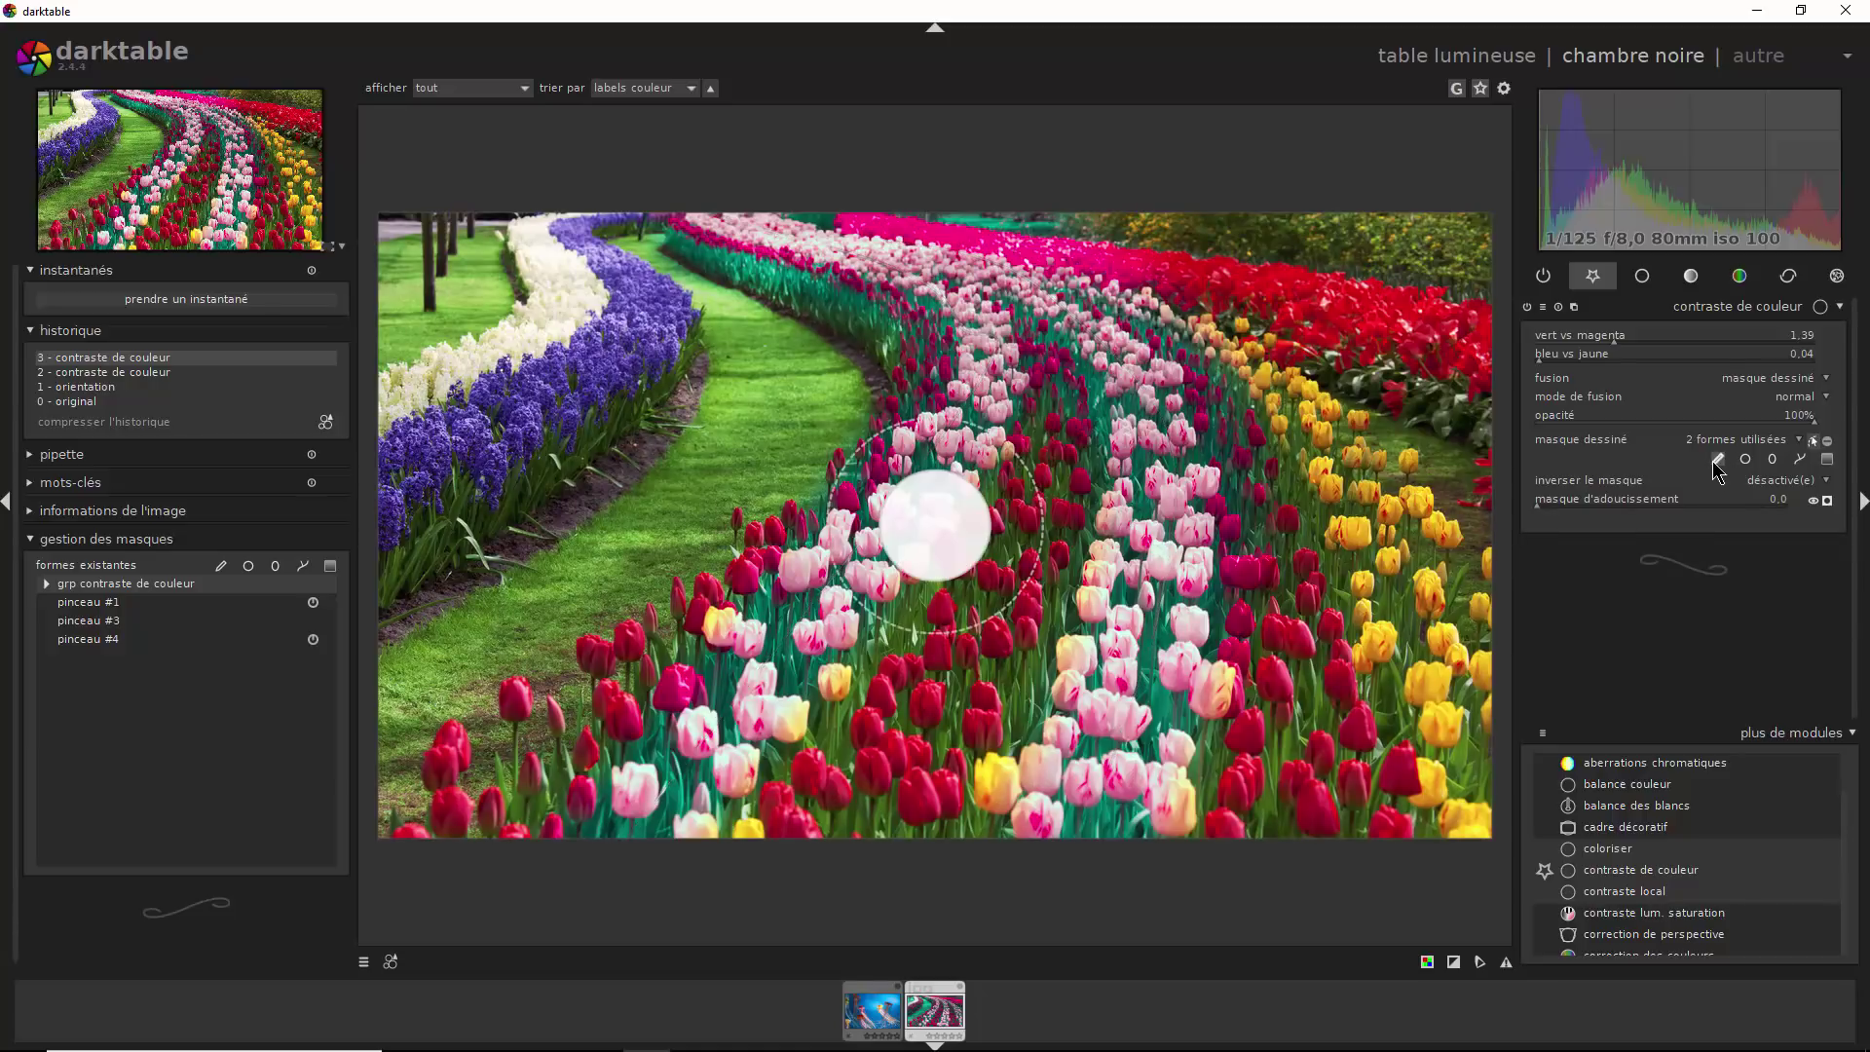
pyautogui.moveTo(1159, 325)
pyautogui.mouseDown()
pyautogui.moveTo(1346, 441)
pyautogui.moveTo(1418, 595)
pyautogui.moveTo(1452, 880)
pyautogui.mouseUp()
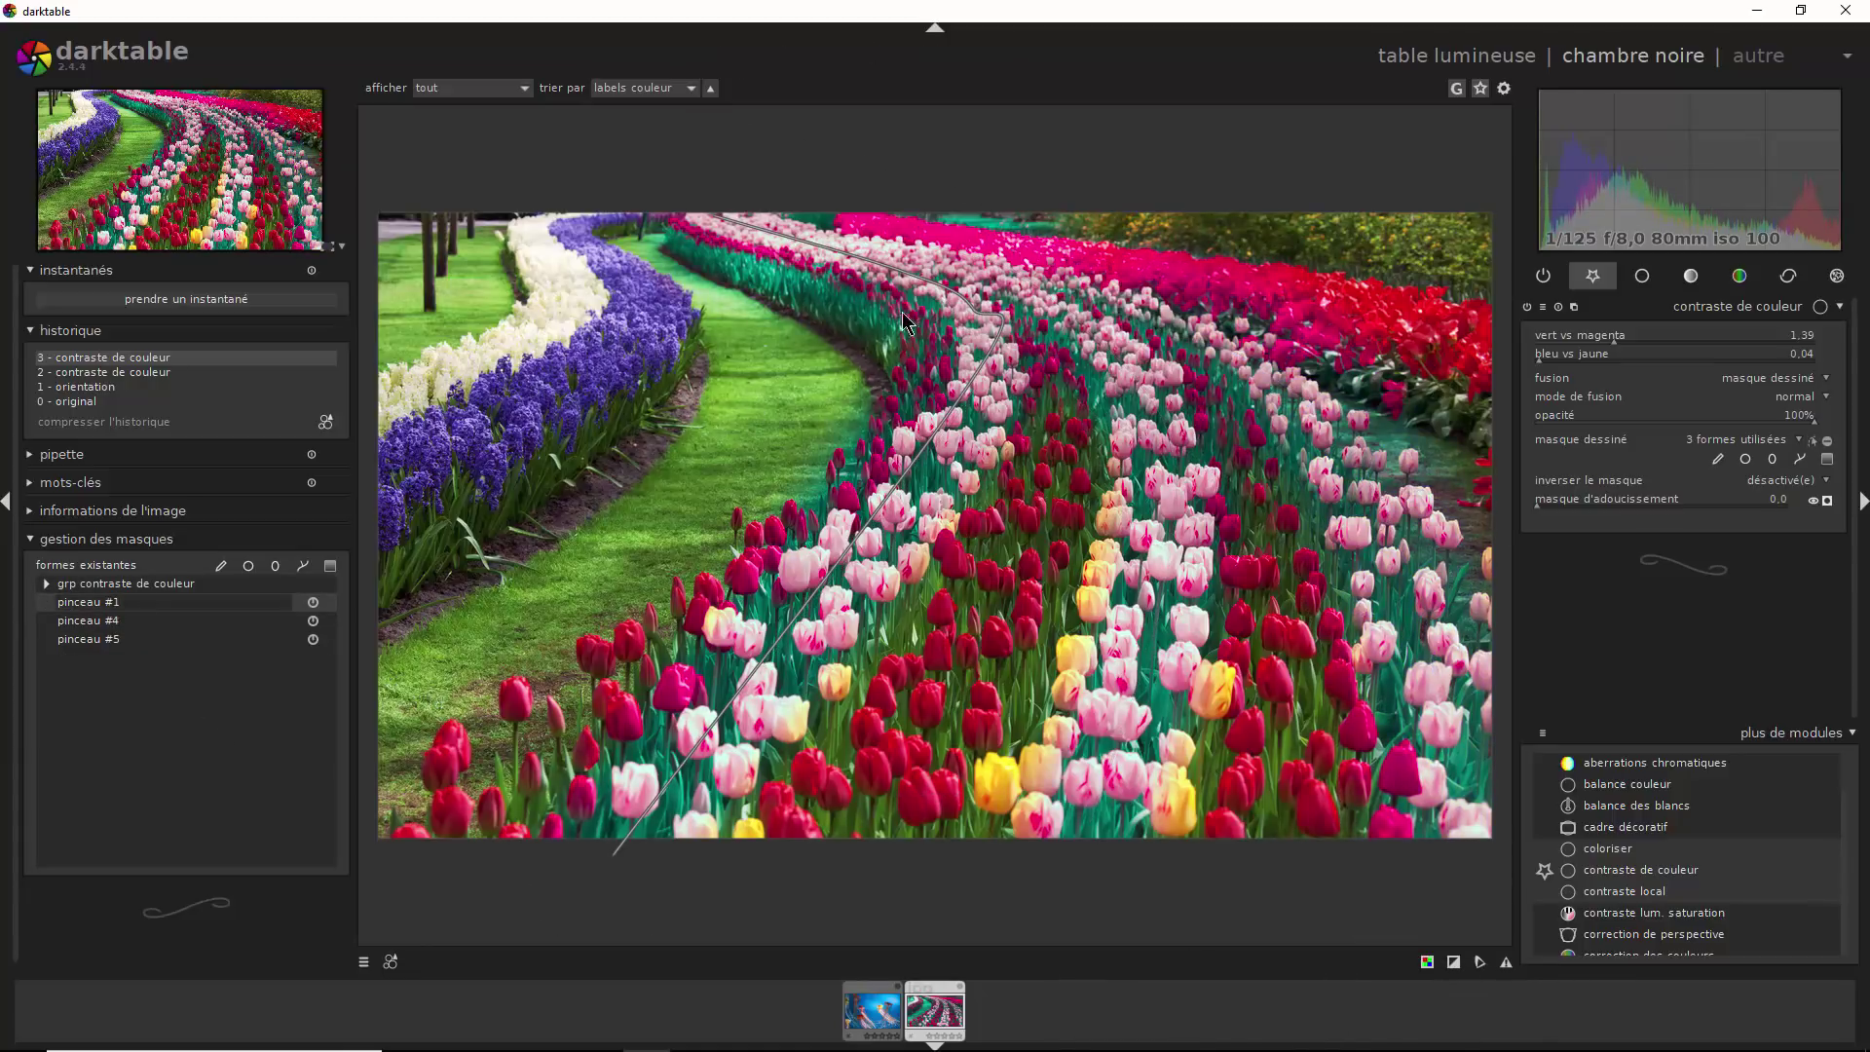
# Enlarge the brush shape pinceau #1 along the leftmost tulip row to cover the remaining yellow tulips
pyautogui.moveTo(791, 258)
pyautogui.moveTo(974, 378); pyautogui.dragTo(946, 449)
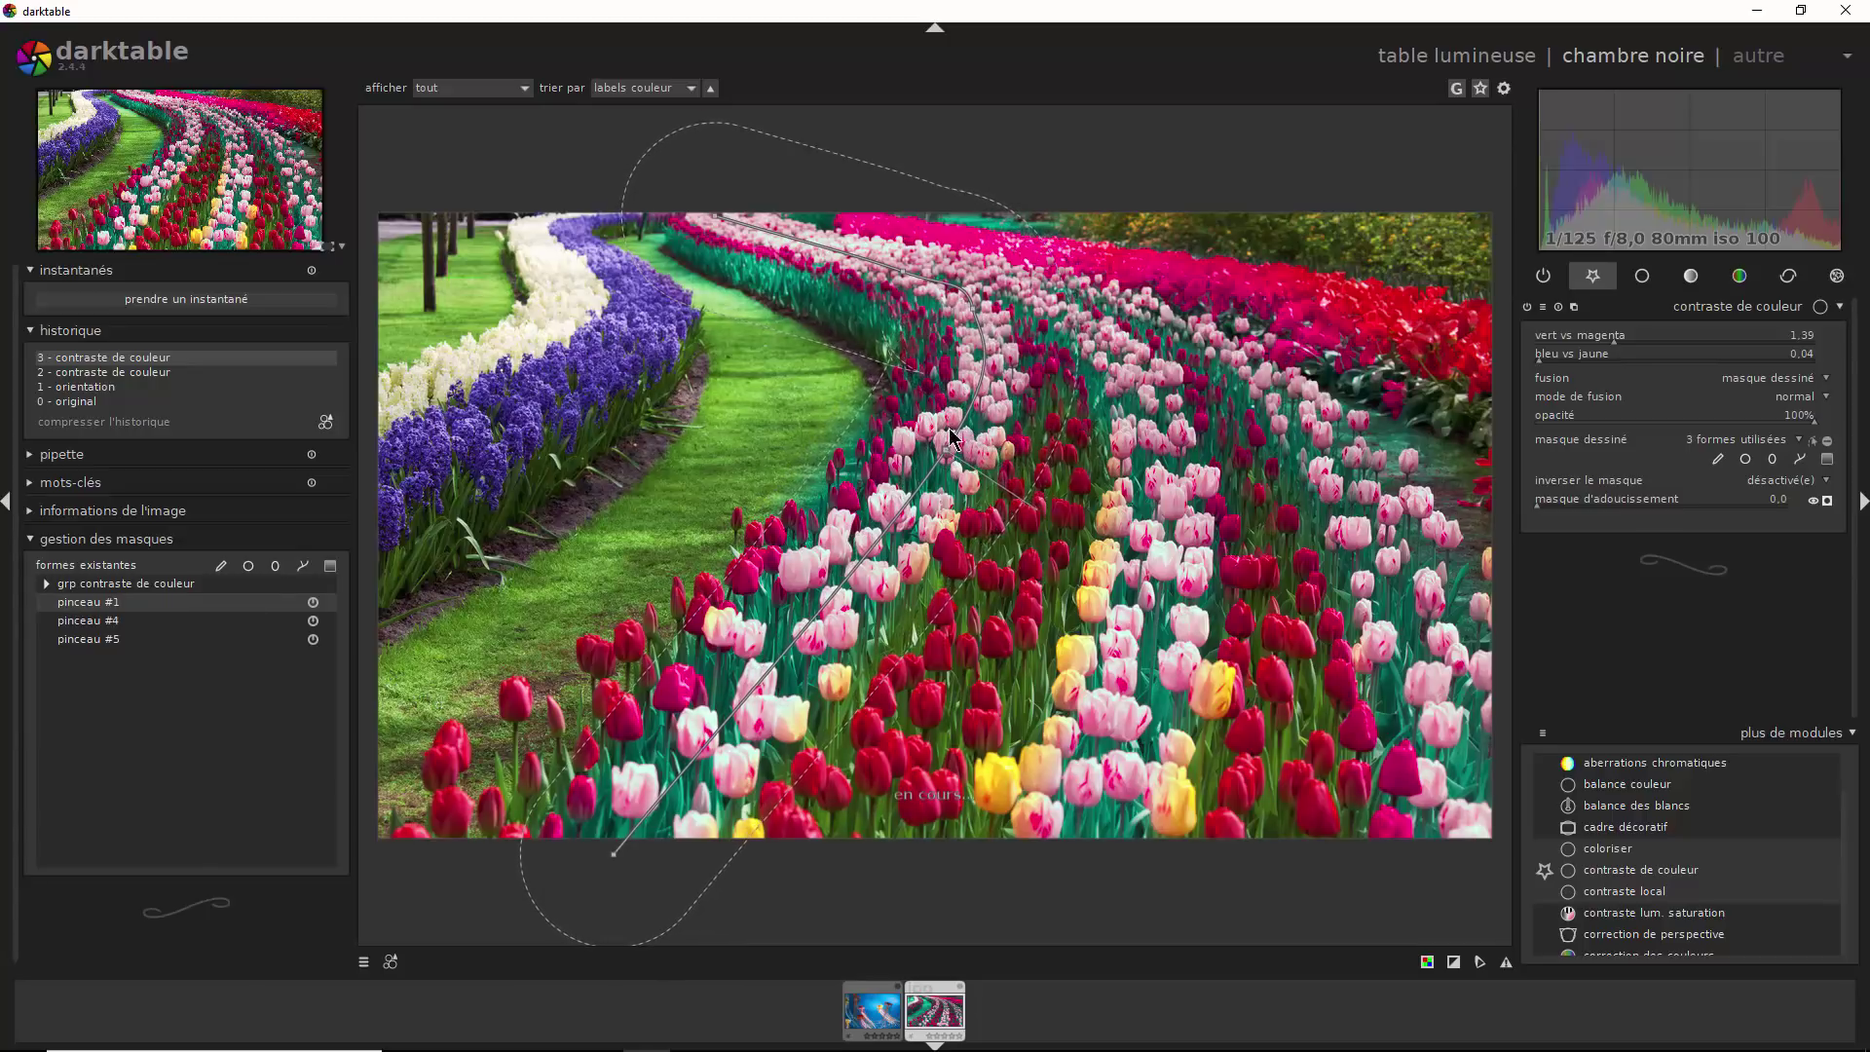
pyautogui.moveTo(968, 316); pyautogui.dragTo(980, 324)
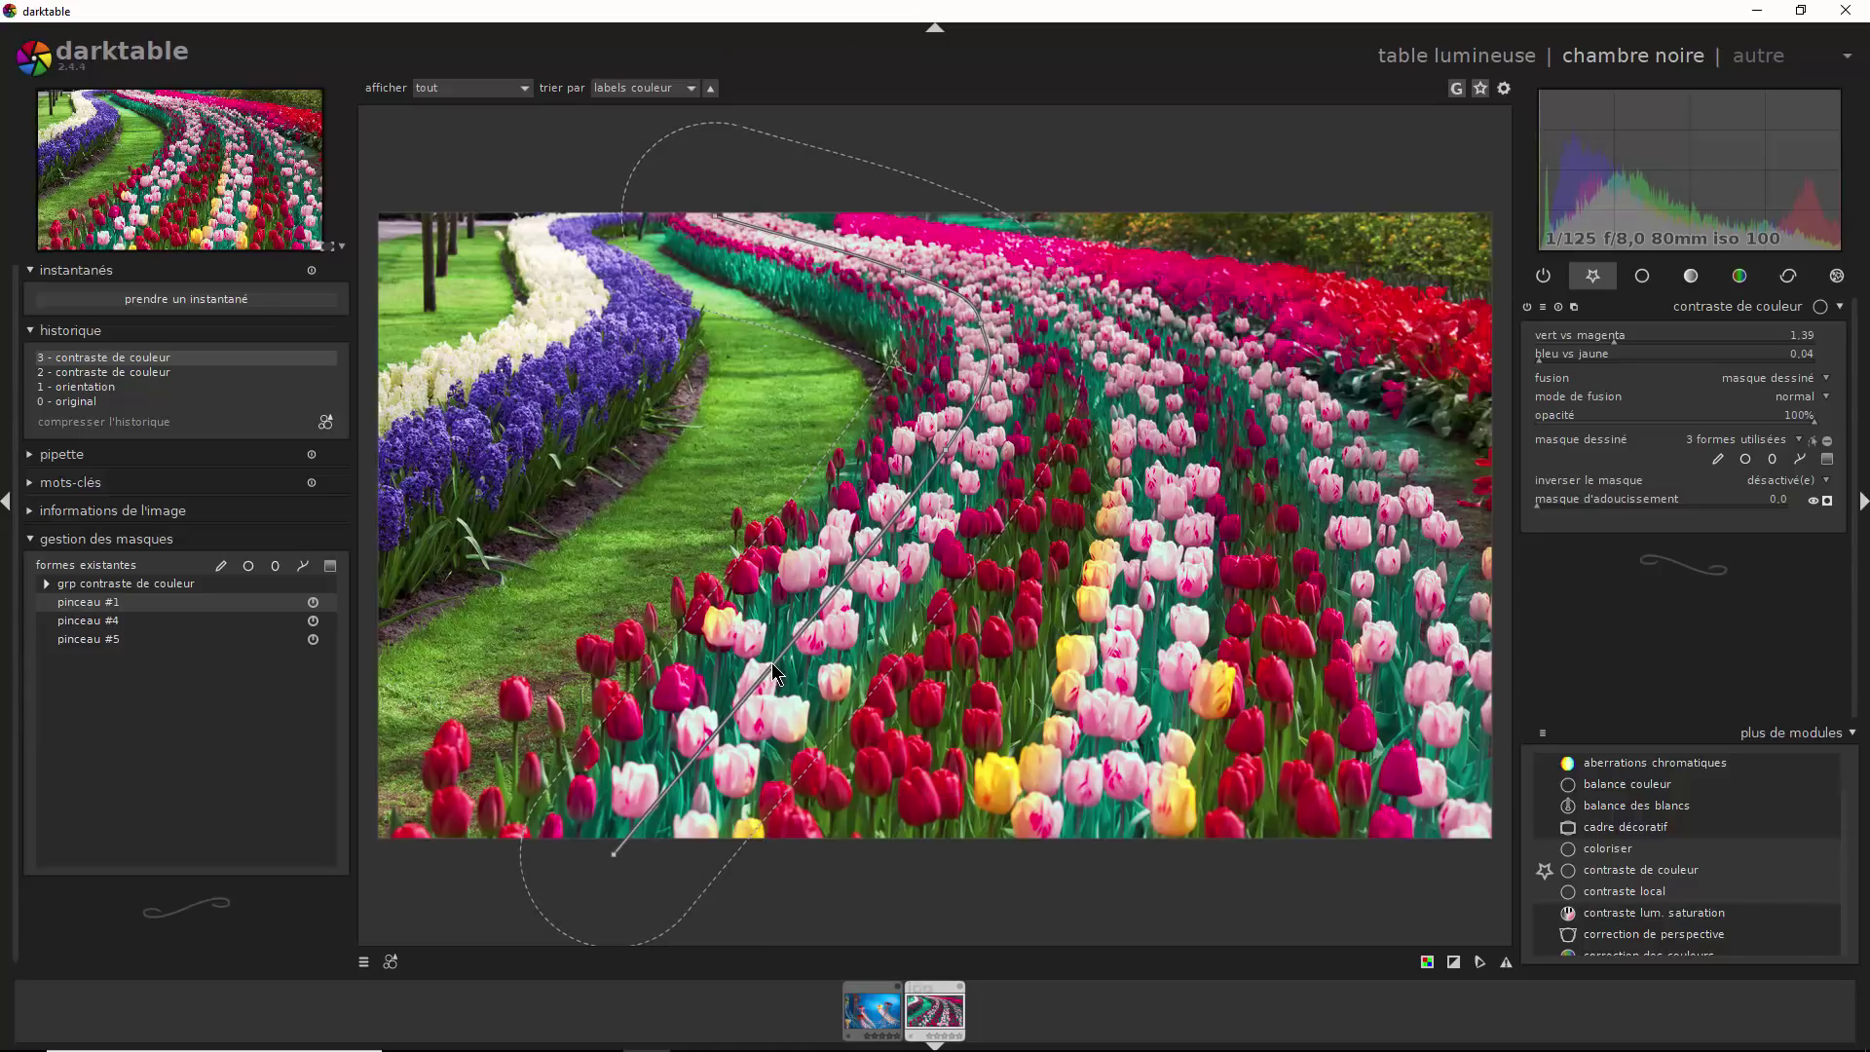
pyautogui.scroll(3, 774, 664)
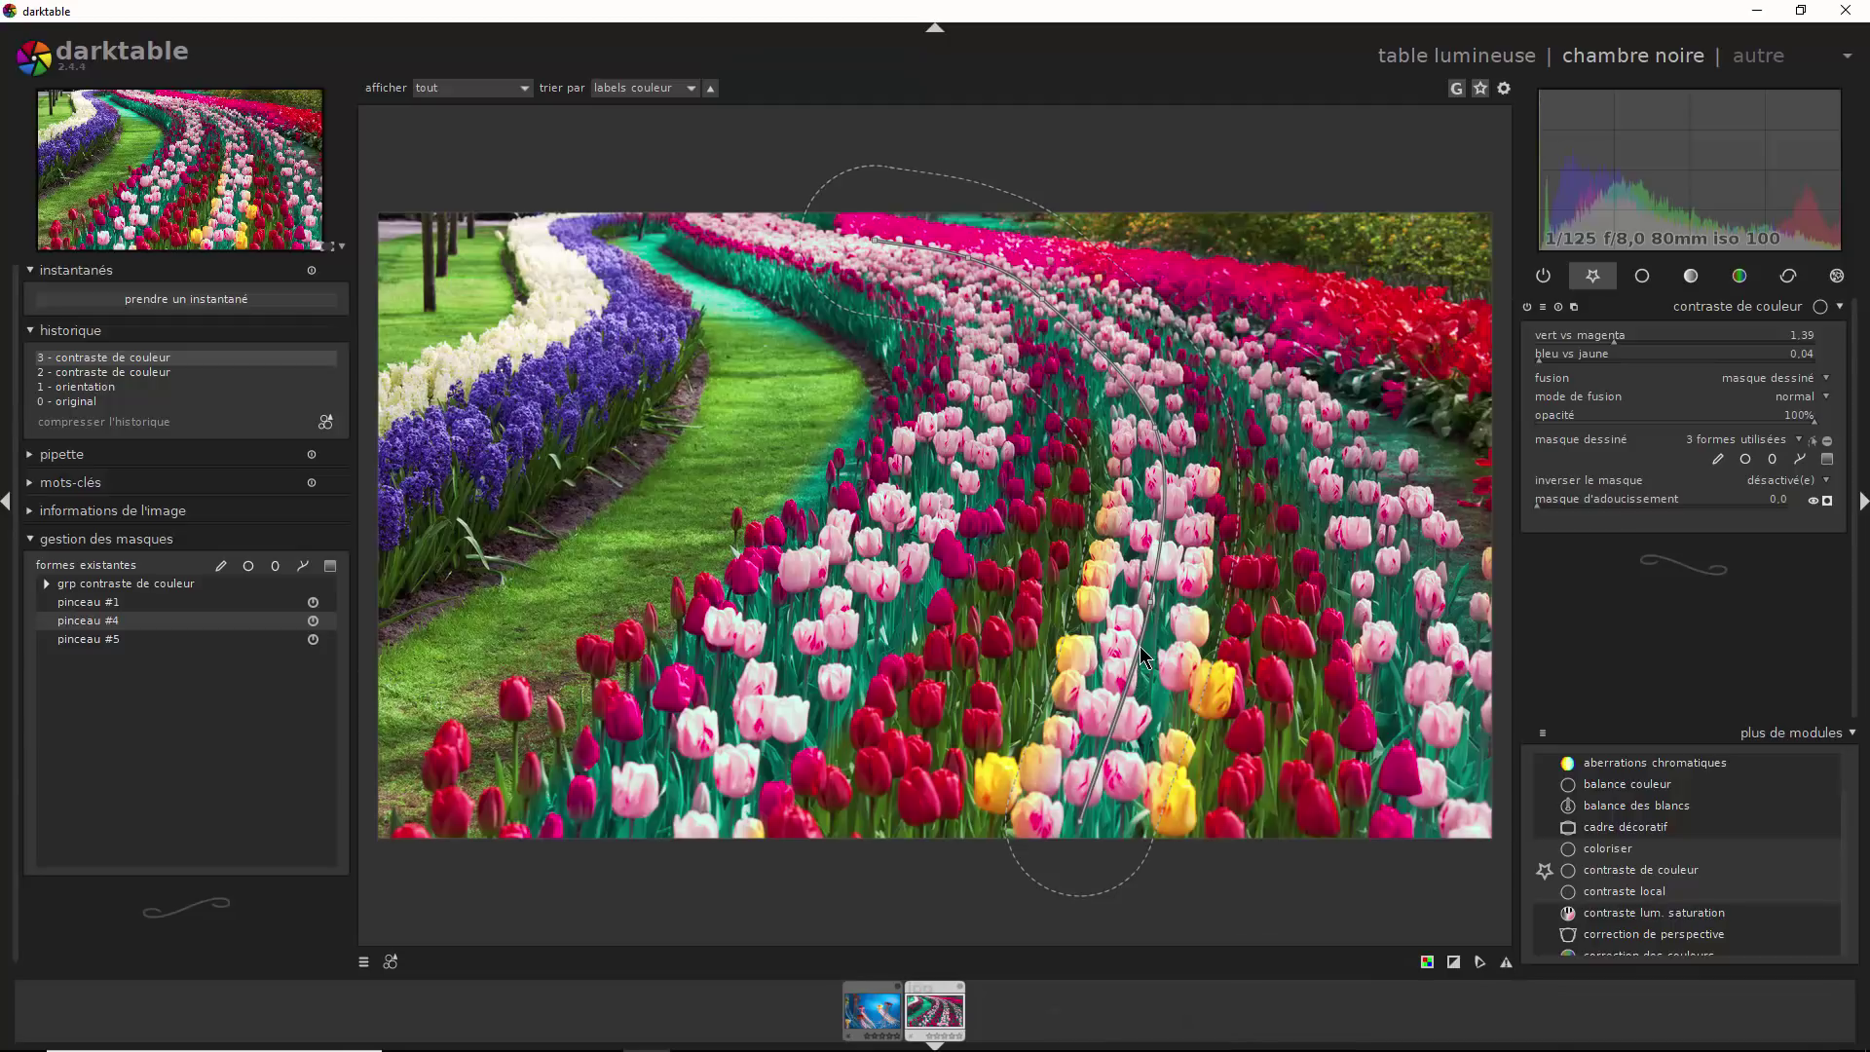
# Enlarge the brush shape pinceau #4 along the middle tulip row and reduce it slightly
pyautogui.scroll(4, 1159, 655)
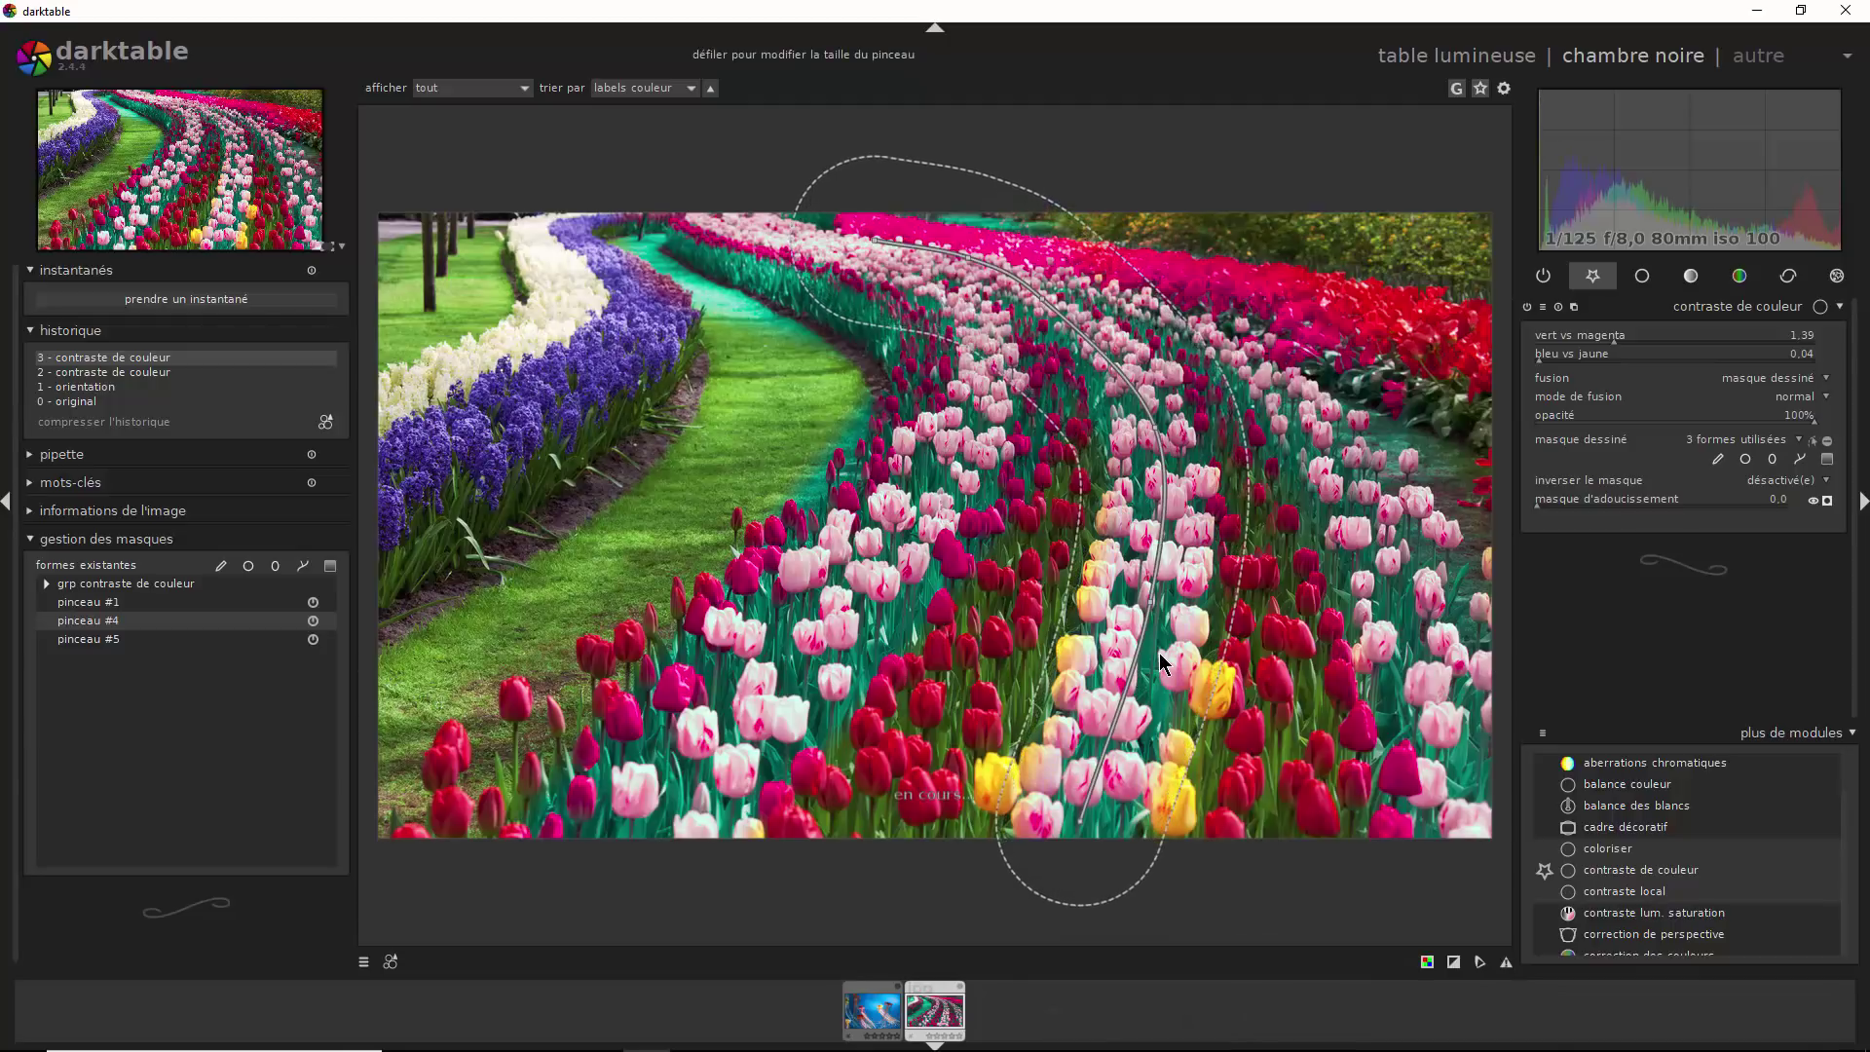
pyautogui.scroll(5, 1160, 659)
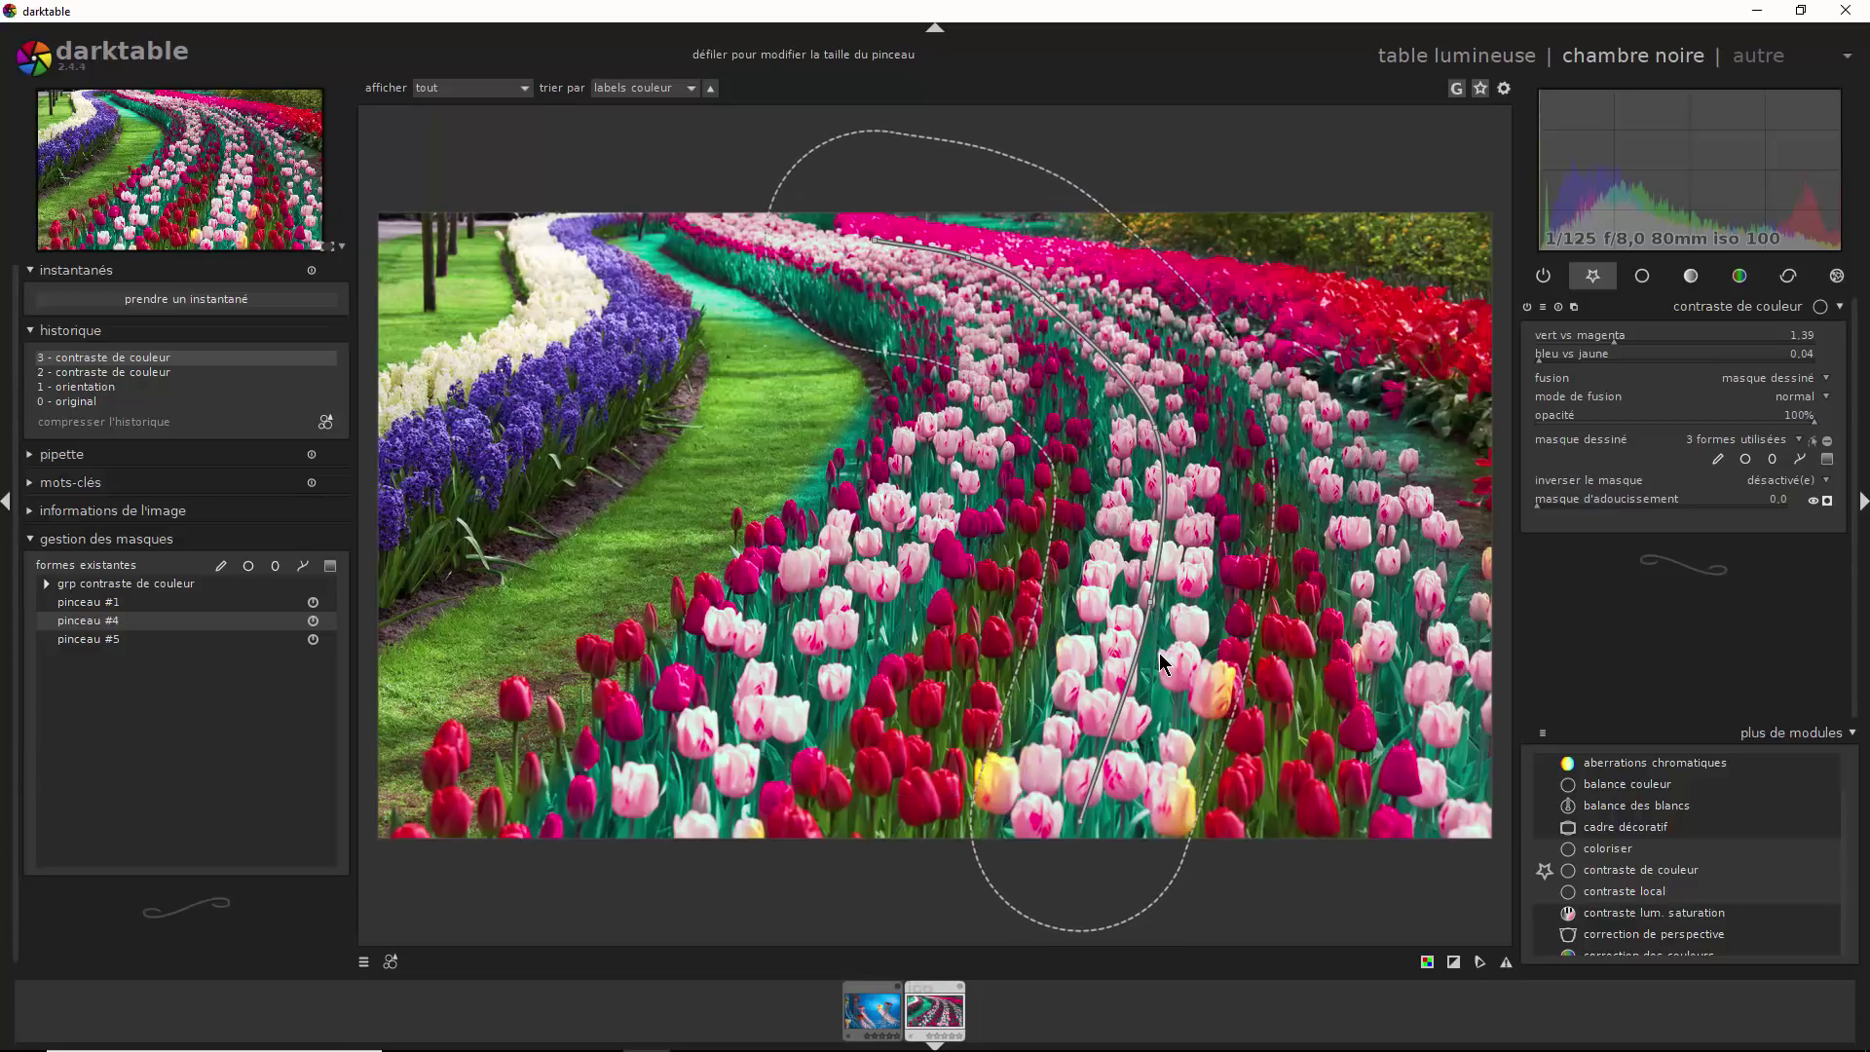
pyautogui.scroll(-4, 1160, 659)
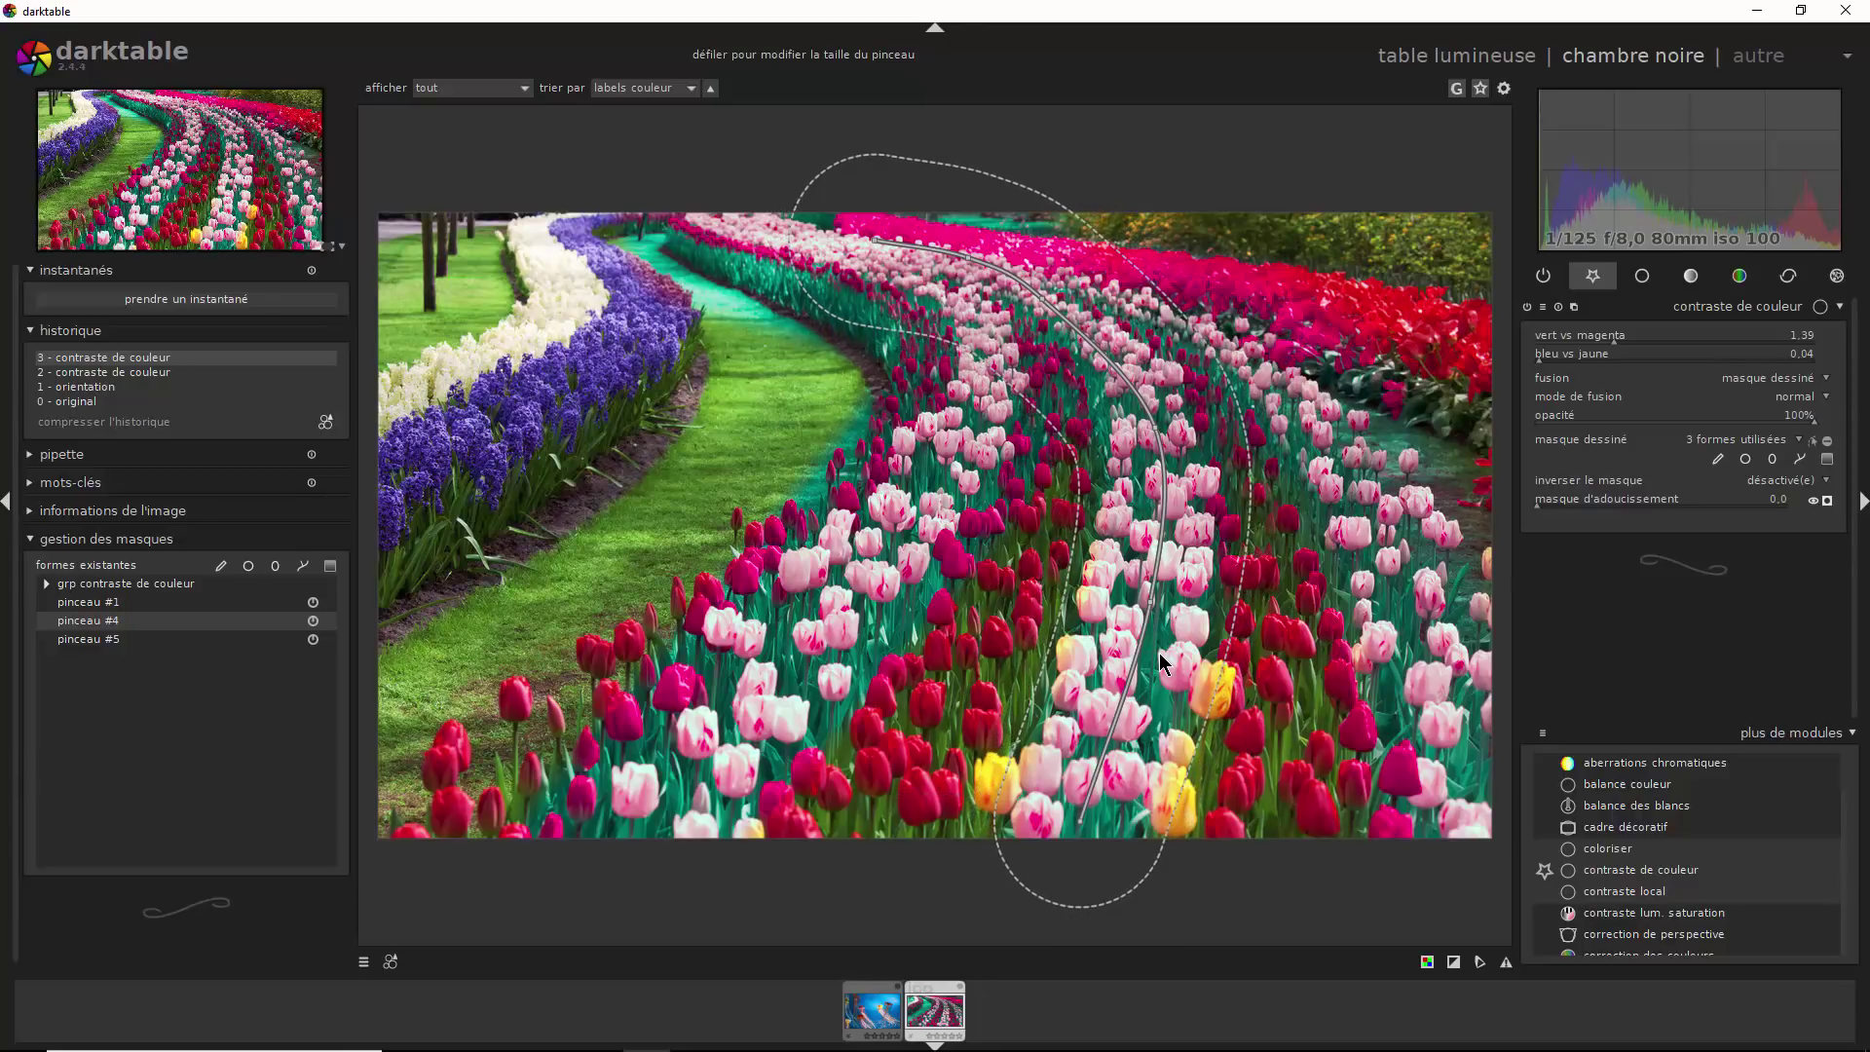
# Fine-tune the size of pinceau #4 along the middle tulip row and select pinceau #5 on the rightmost row
pyautogui.scroll(1, 1160, 659)
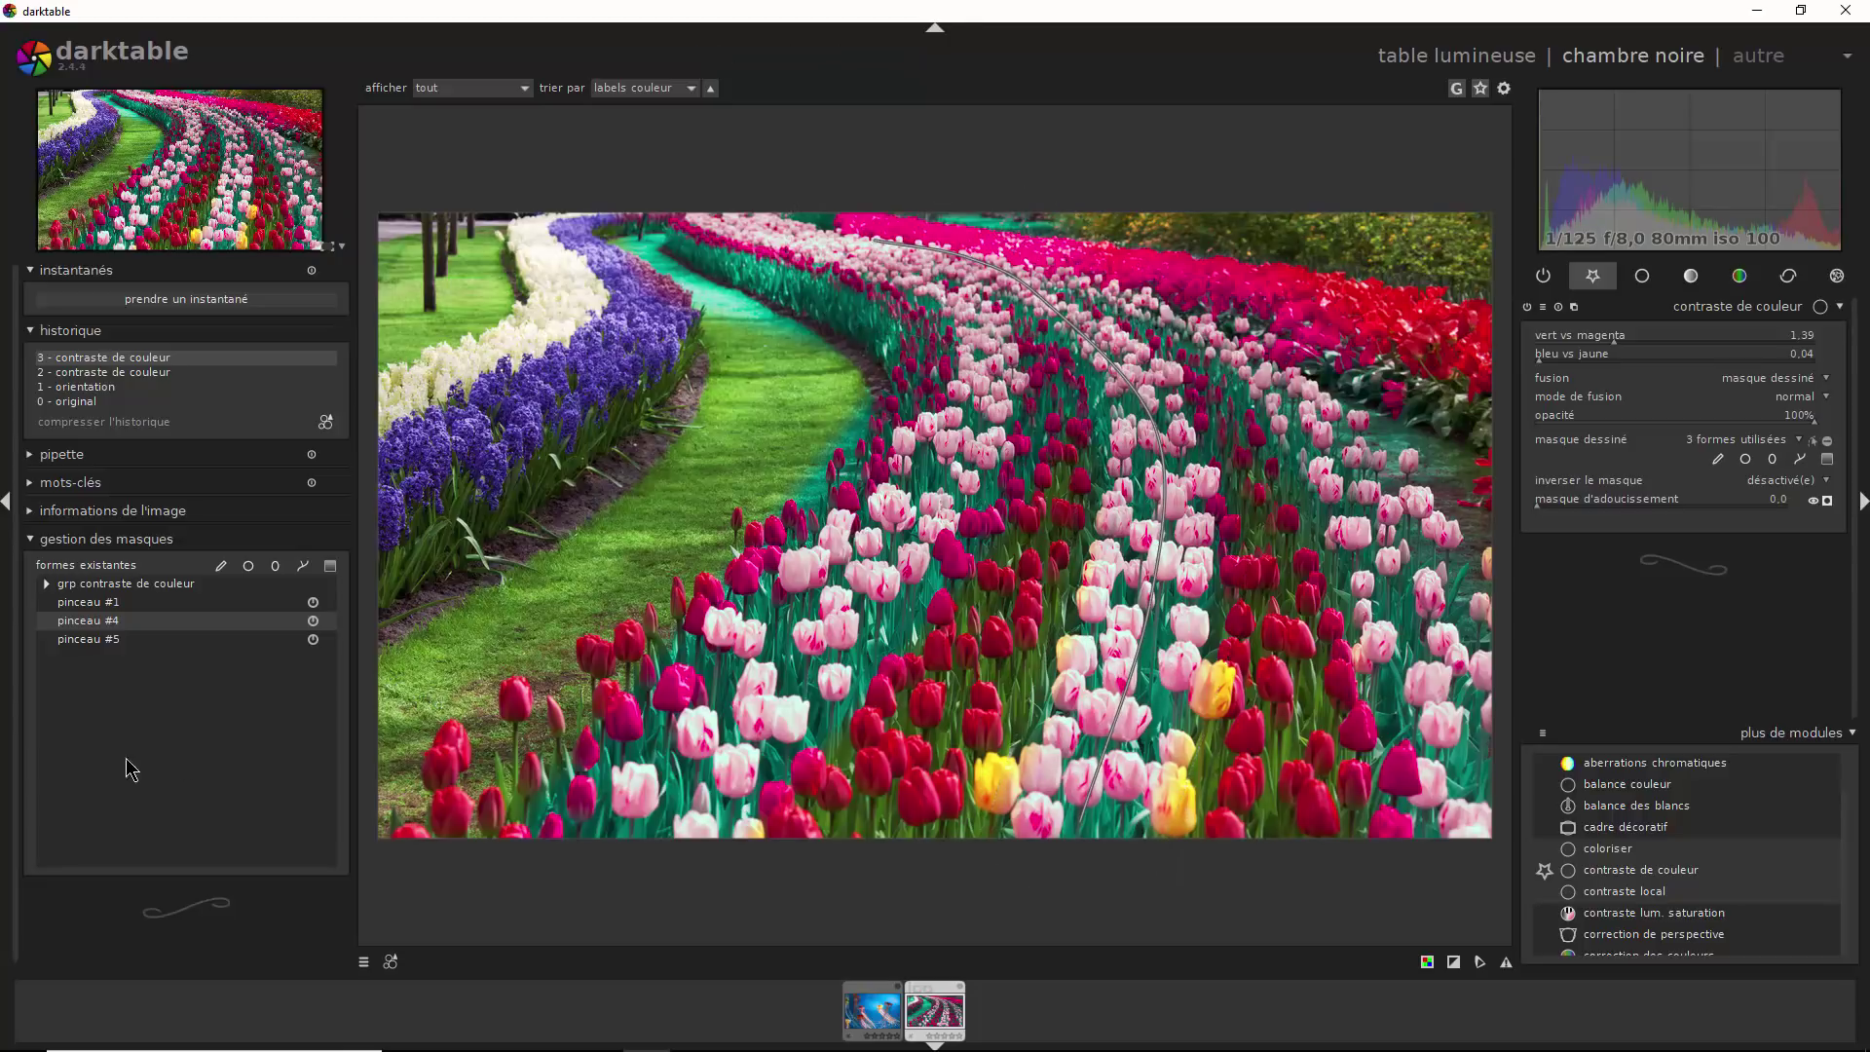
pyautogui.click(95, 639)
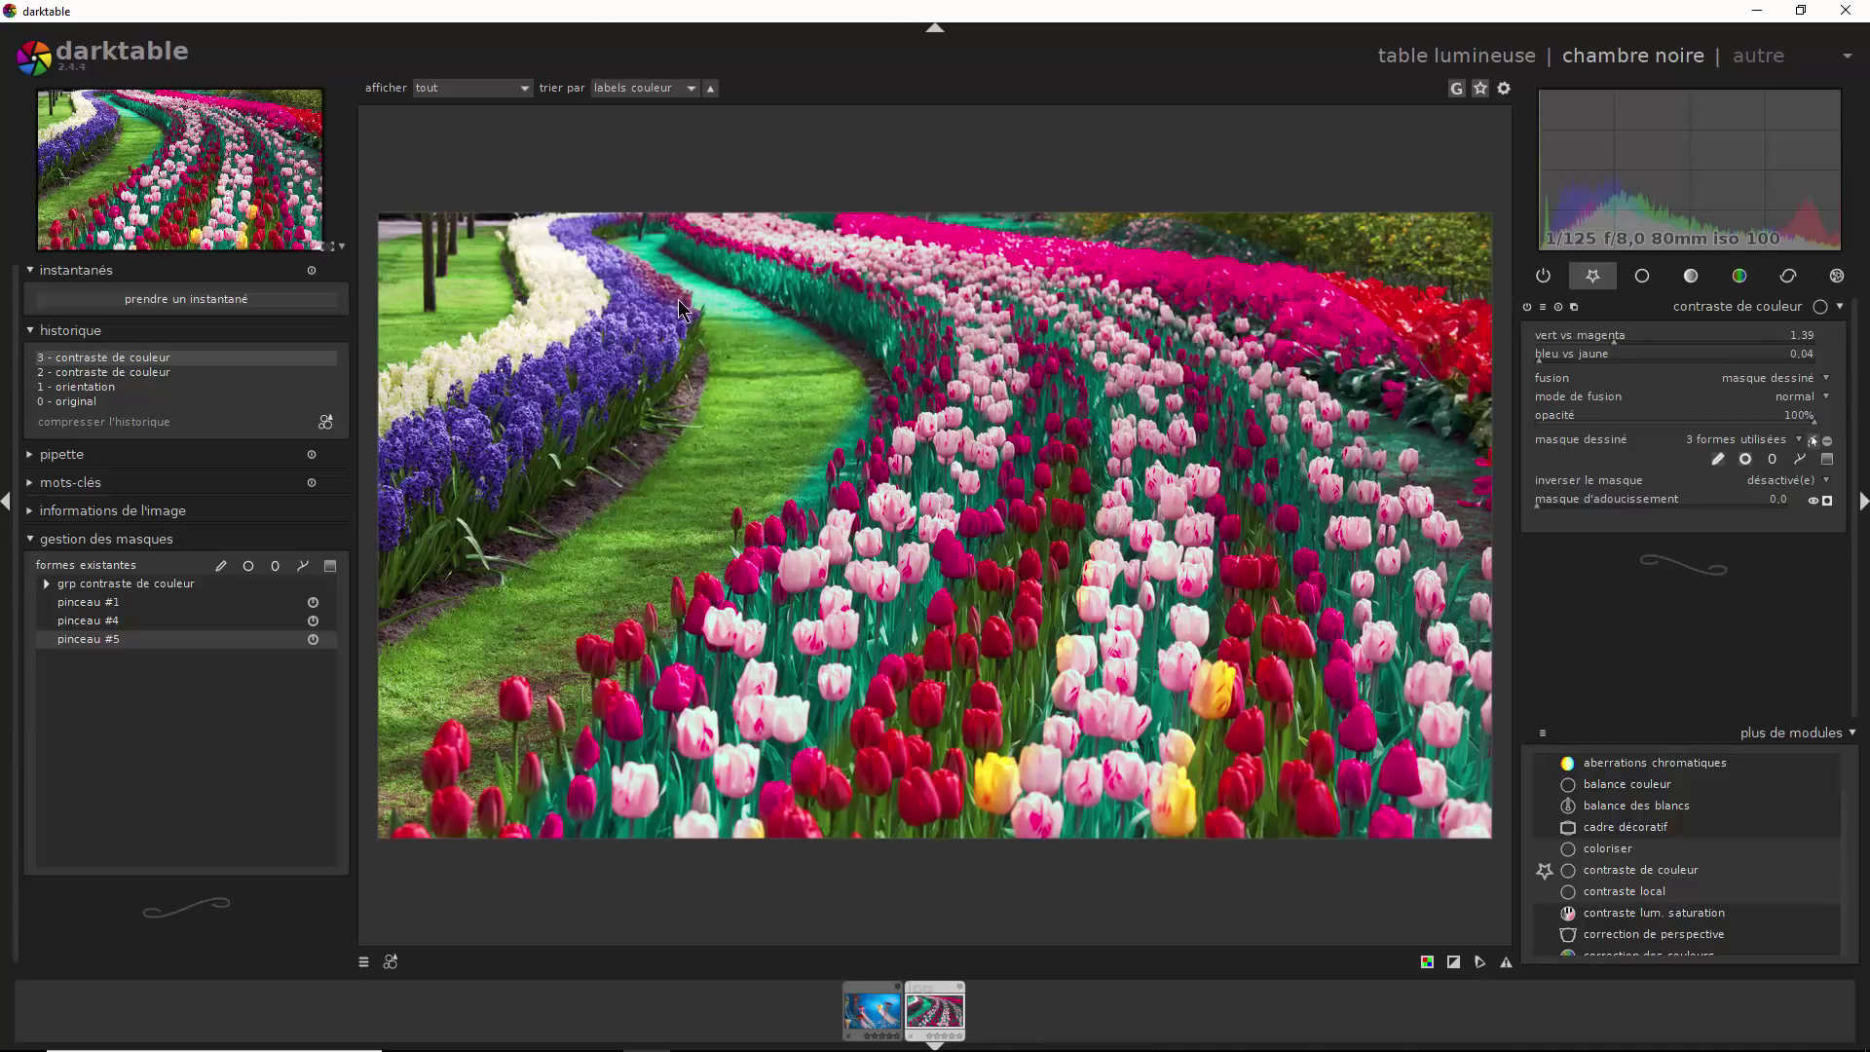
# Paint a mask stroke with a smaller, softer brush along the curved grass edge beside the leftmost tulip row
pyautogui.click(1720, 460)
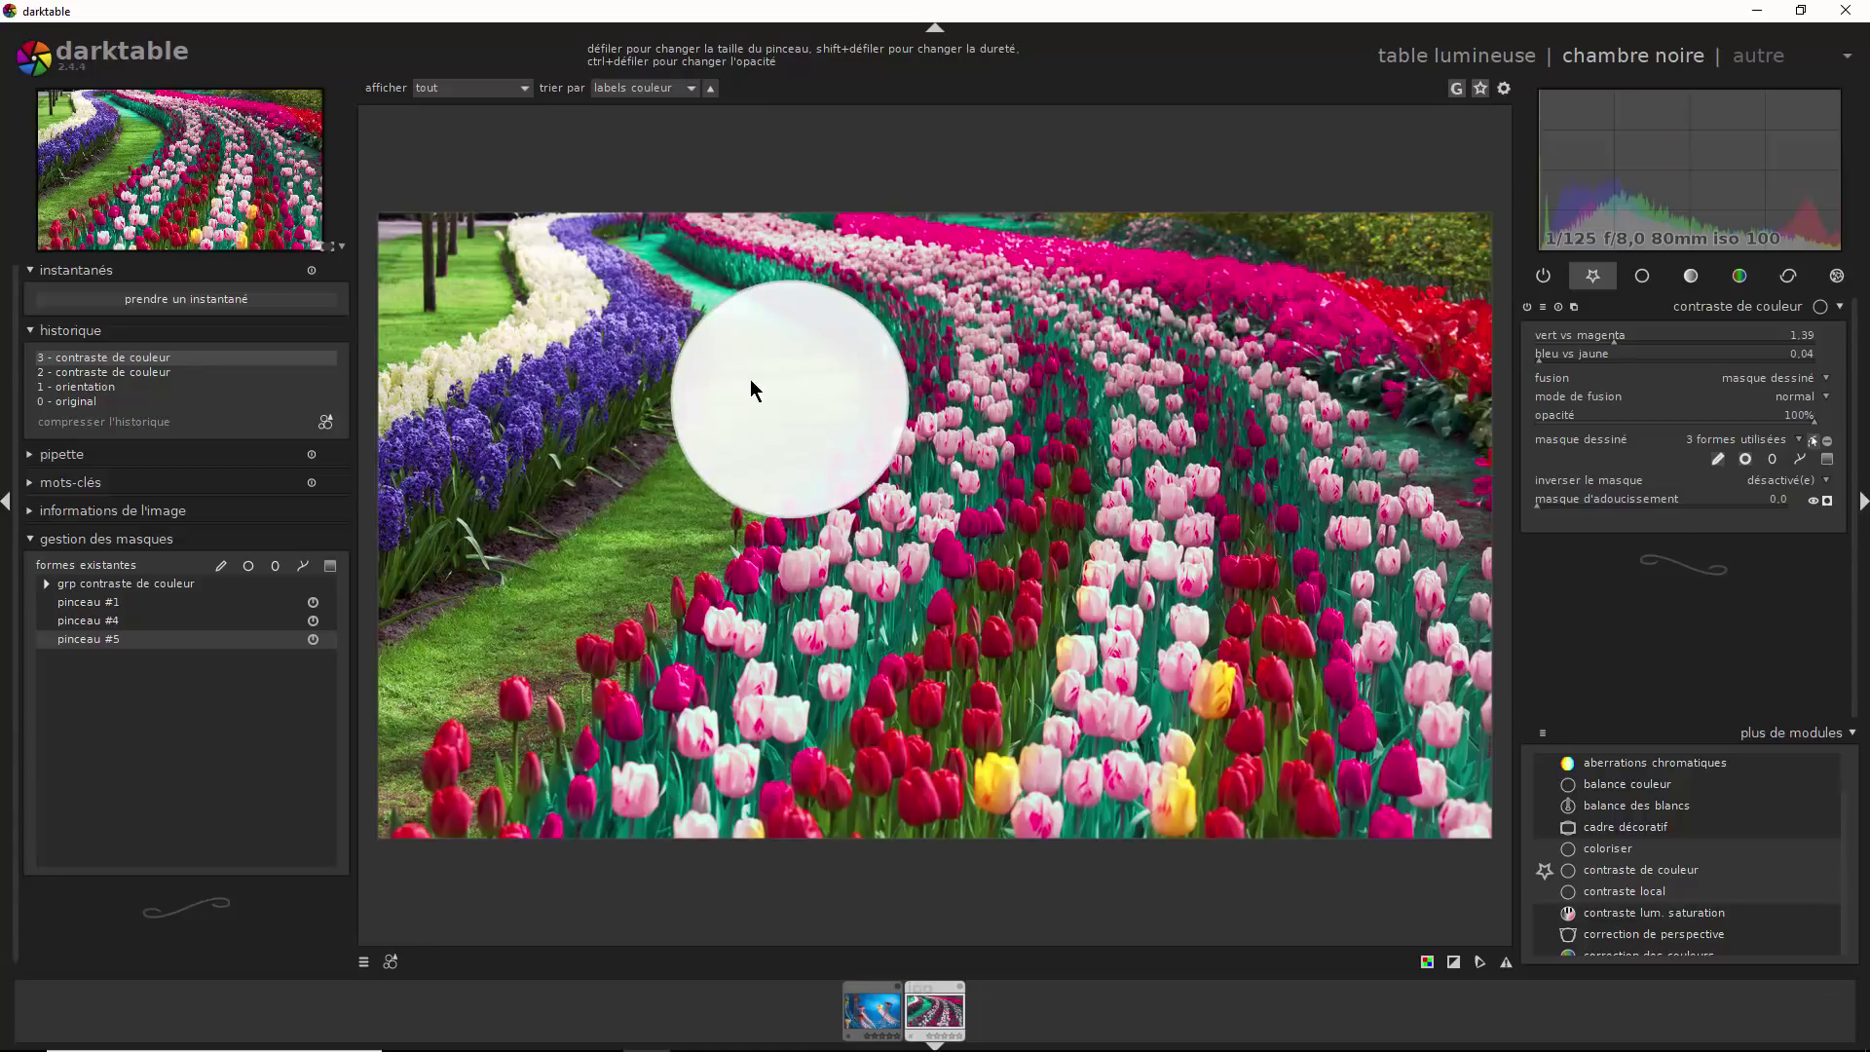
pyautogui.scroll(-10, 750, 390)
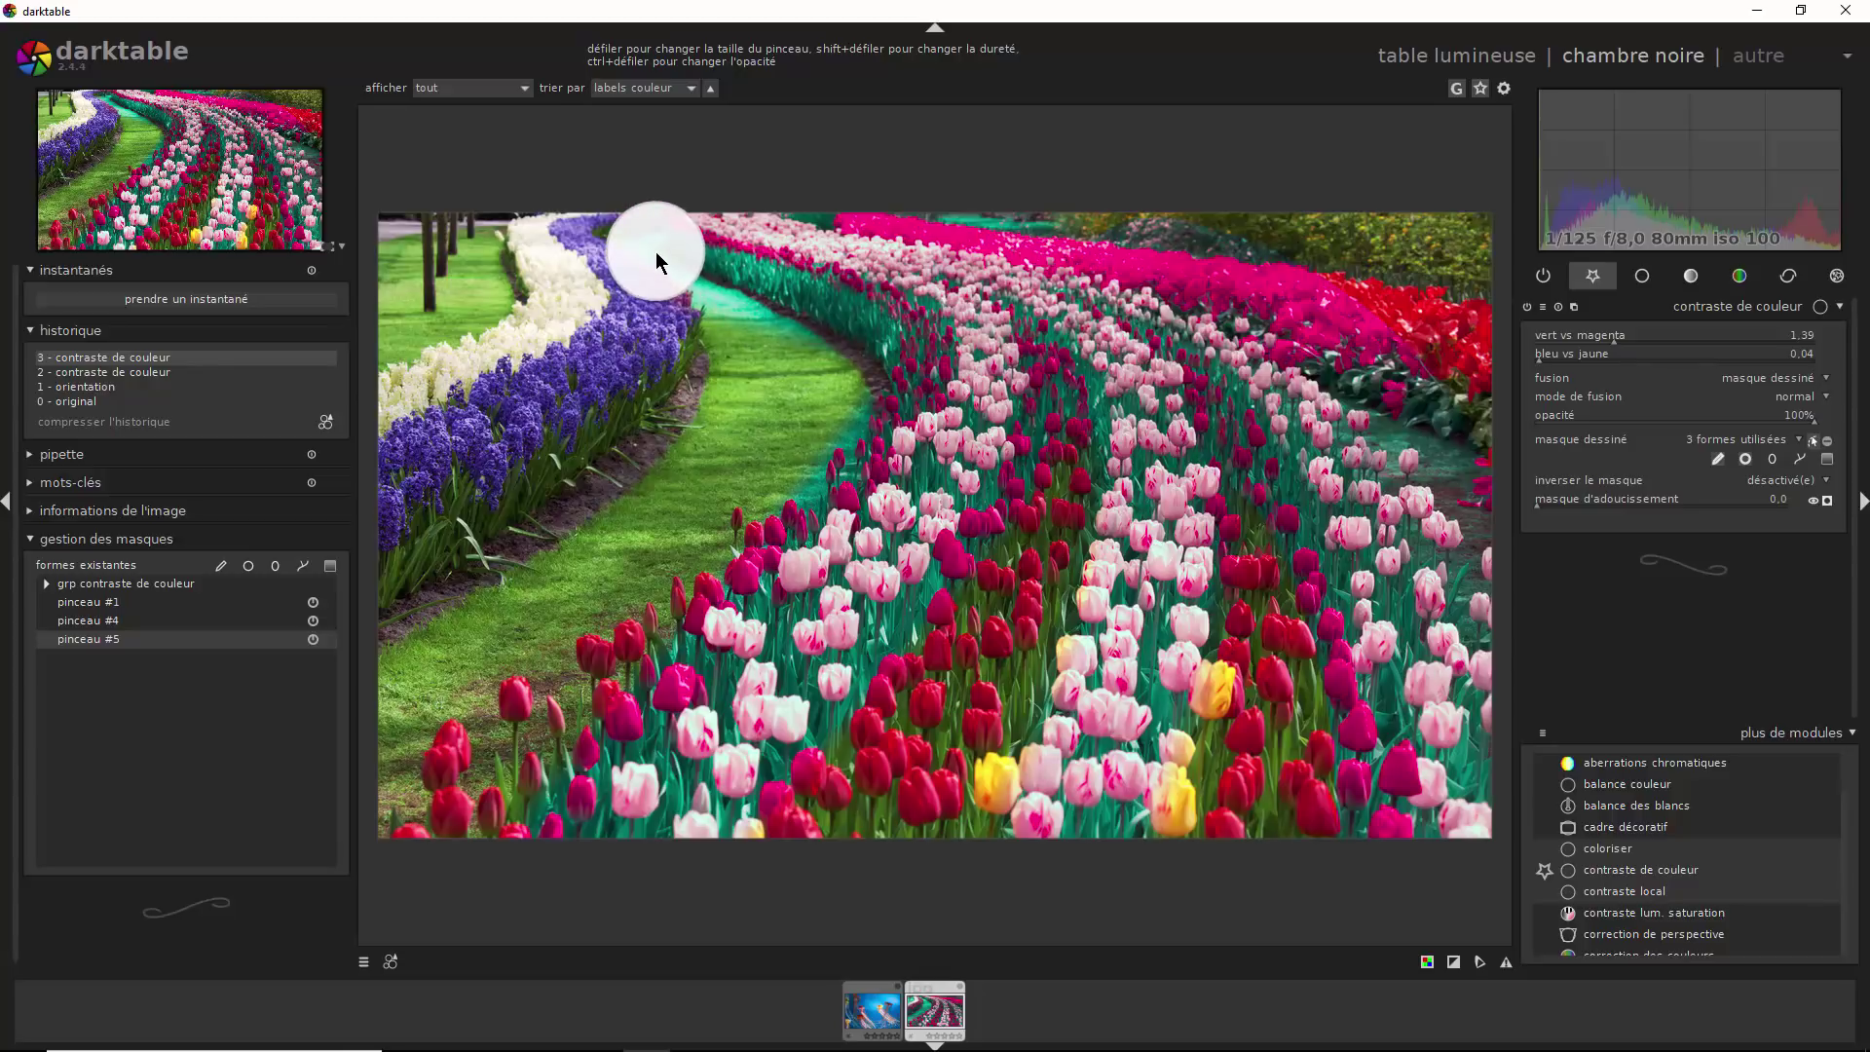
pyautogui.scroll(-1, 633, 249)
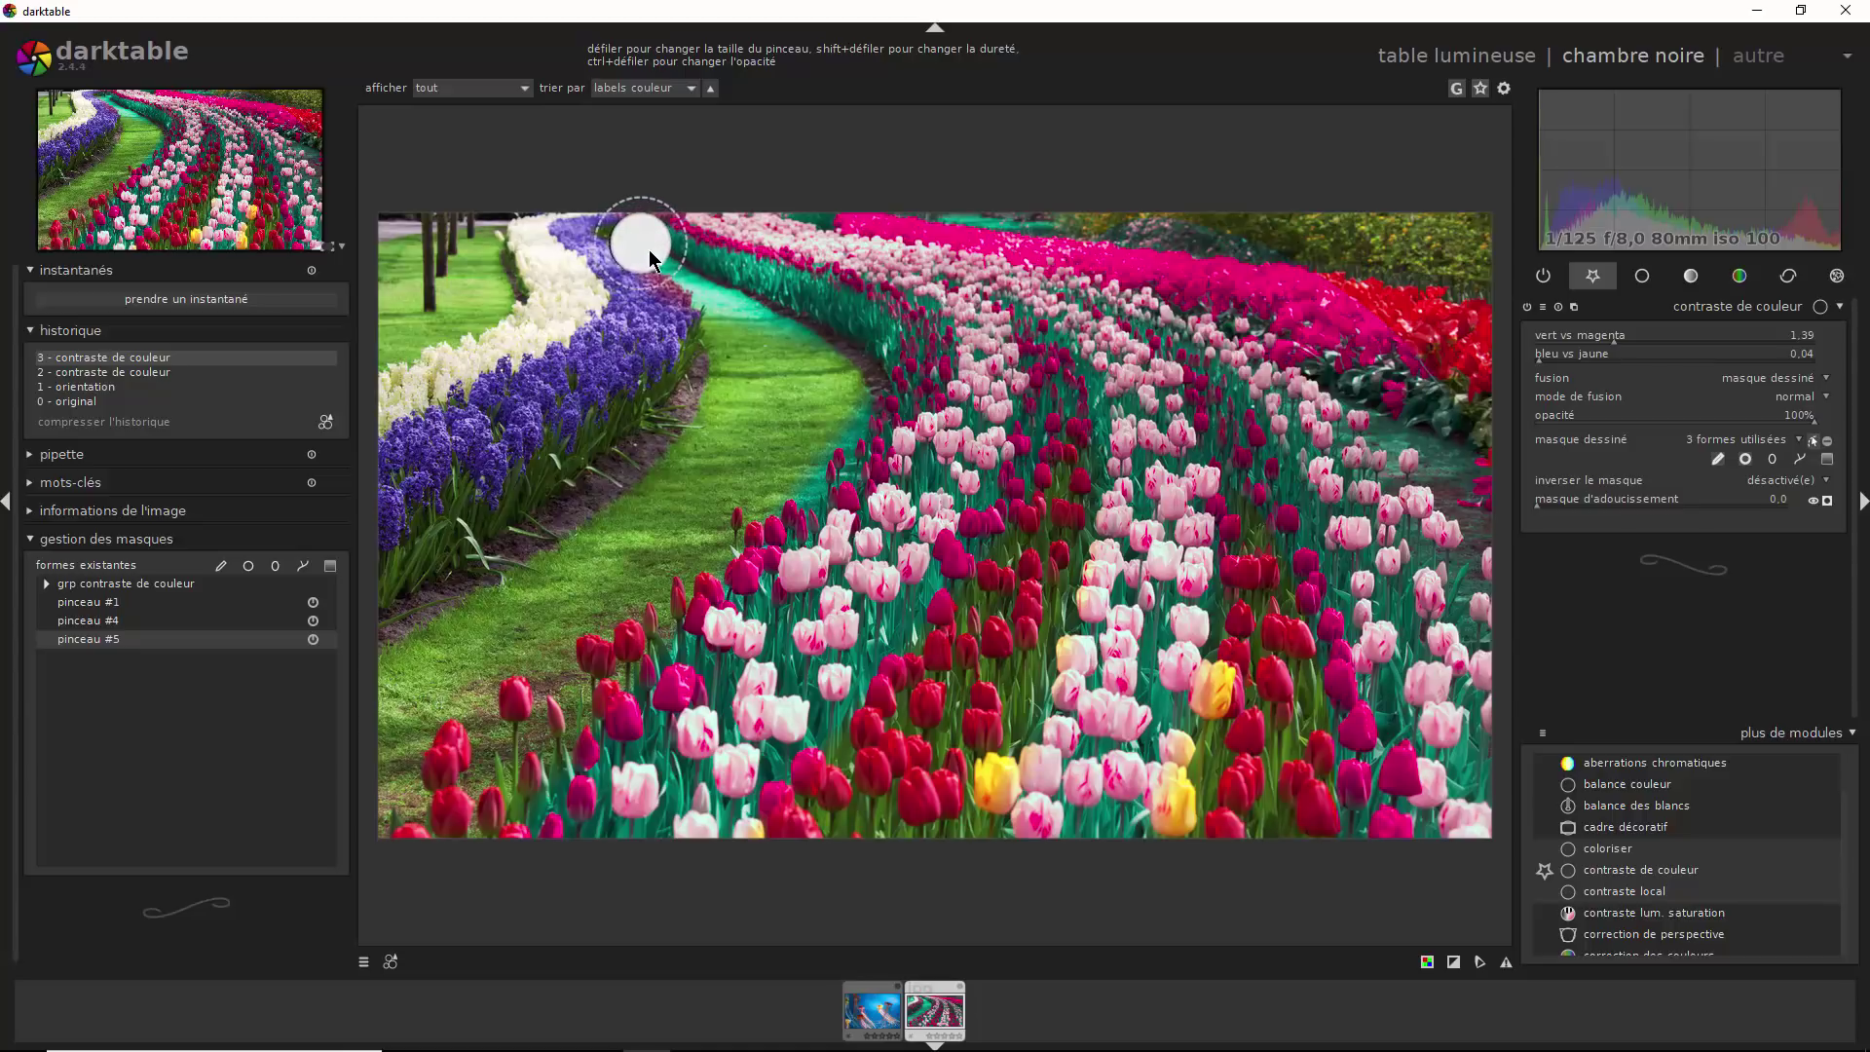
pyautogui.moveTo(779, 304); pyautogui.dragTo(850, 331)
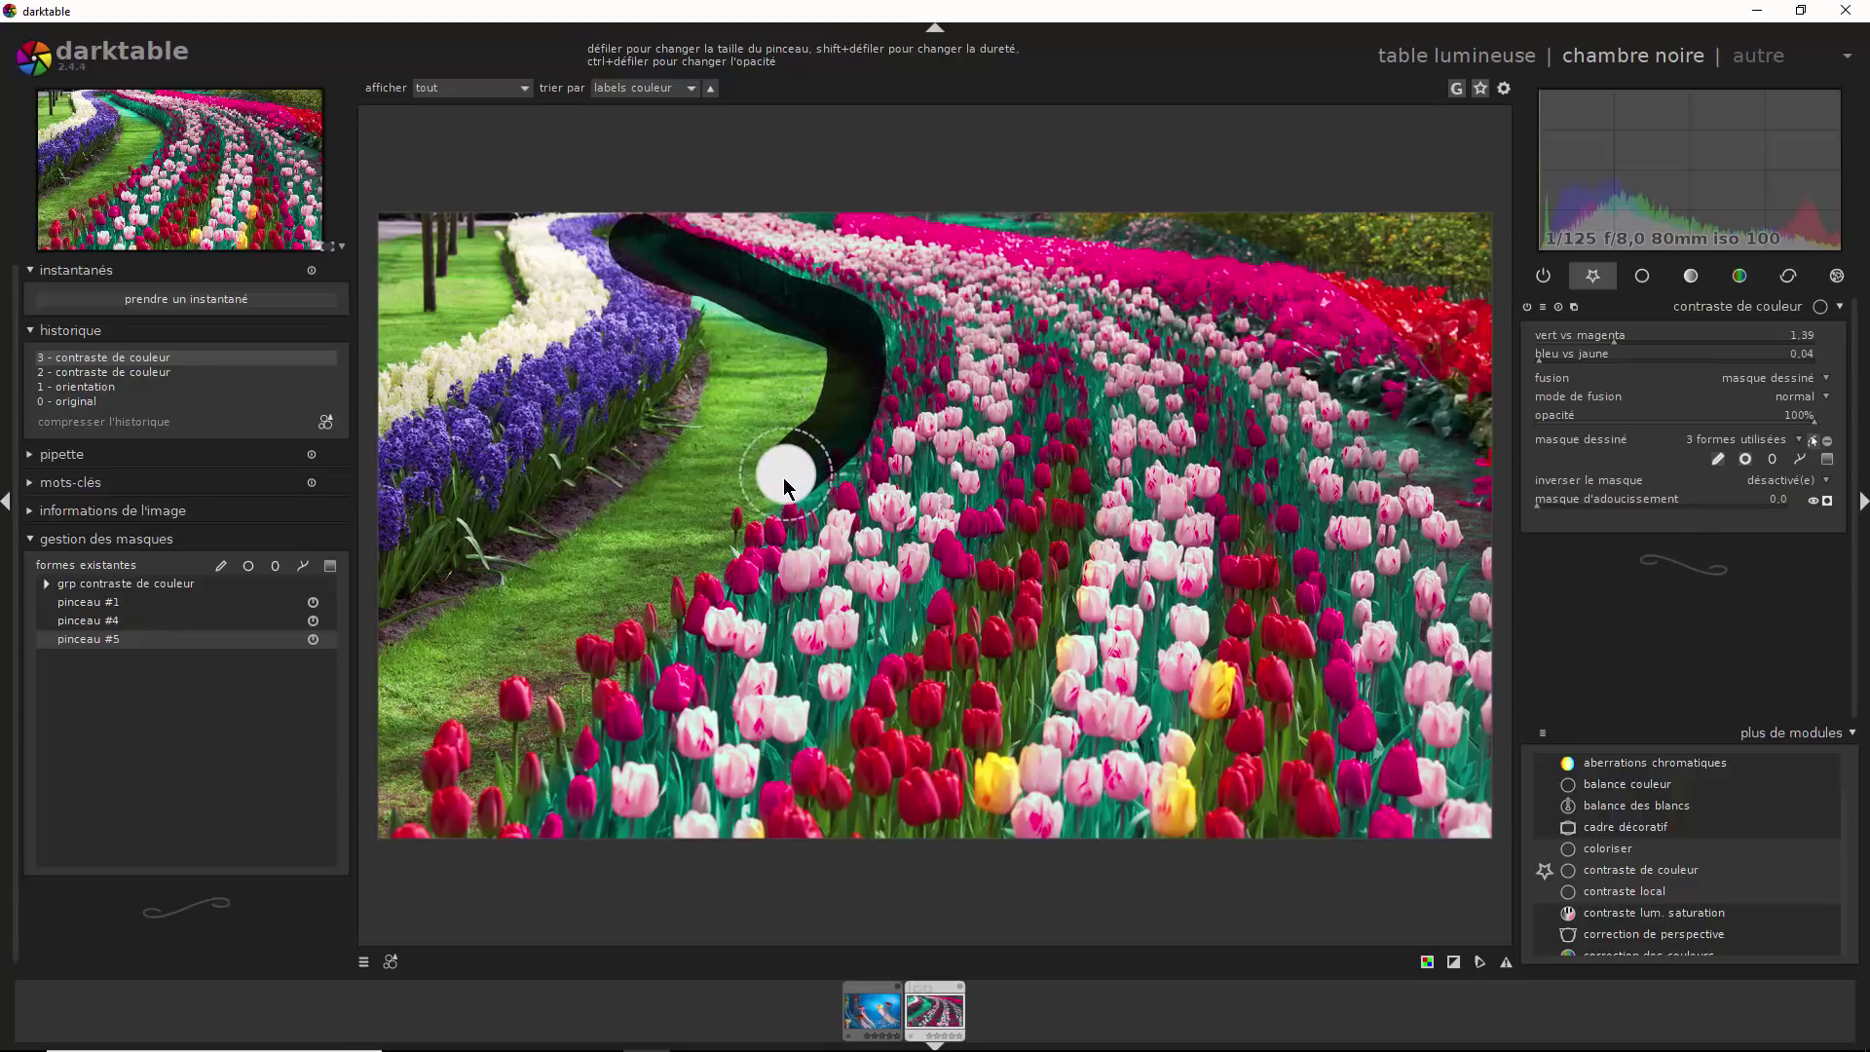
pyautogui.moveTo(814, 458); pyautogui.dragTo(812, 462)
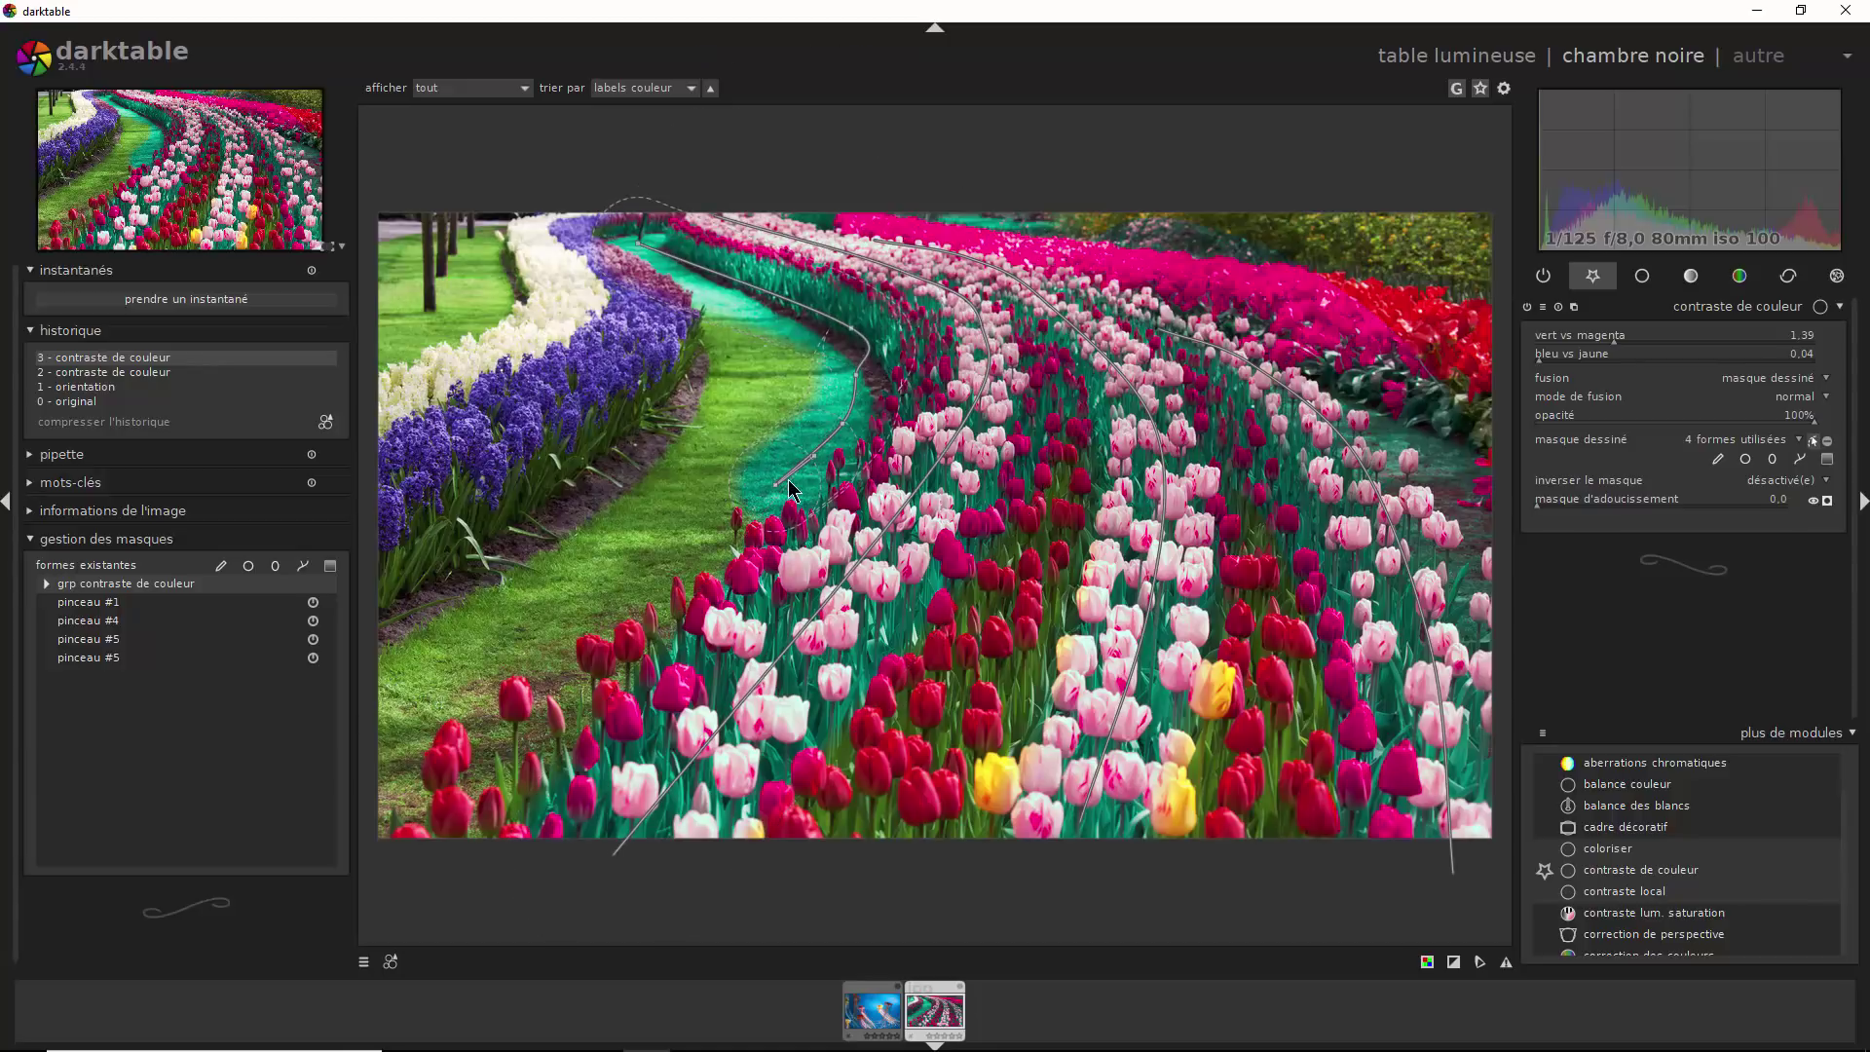
# Set the newly painted grass-edge stroke to difference mode within the group grp contraste de couleur
pyautogui.click(44, 583)
pyautogui.click(113, 658)
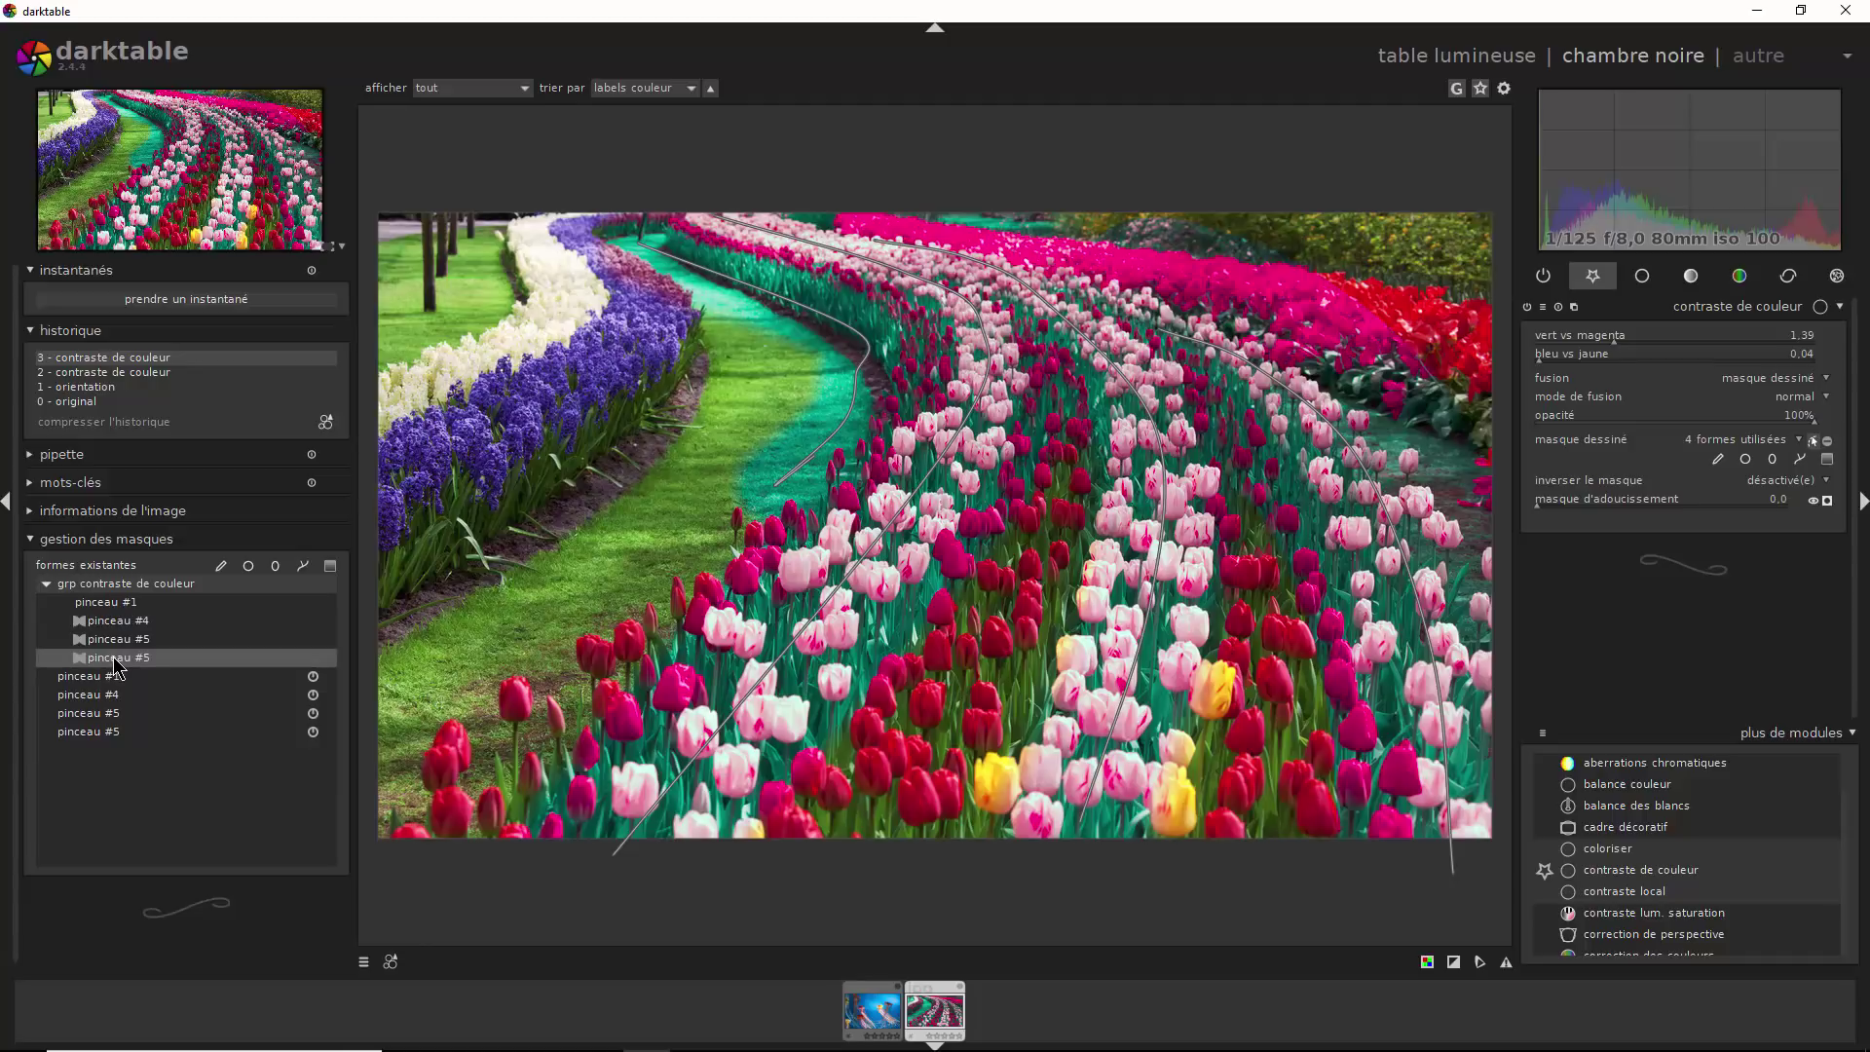
pyautogui.rightClick(115, 666)
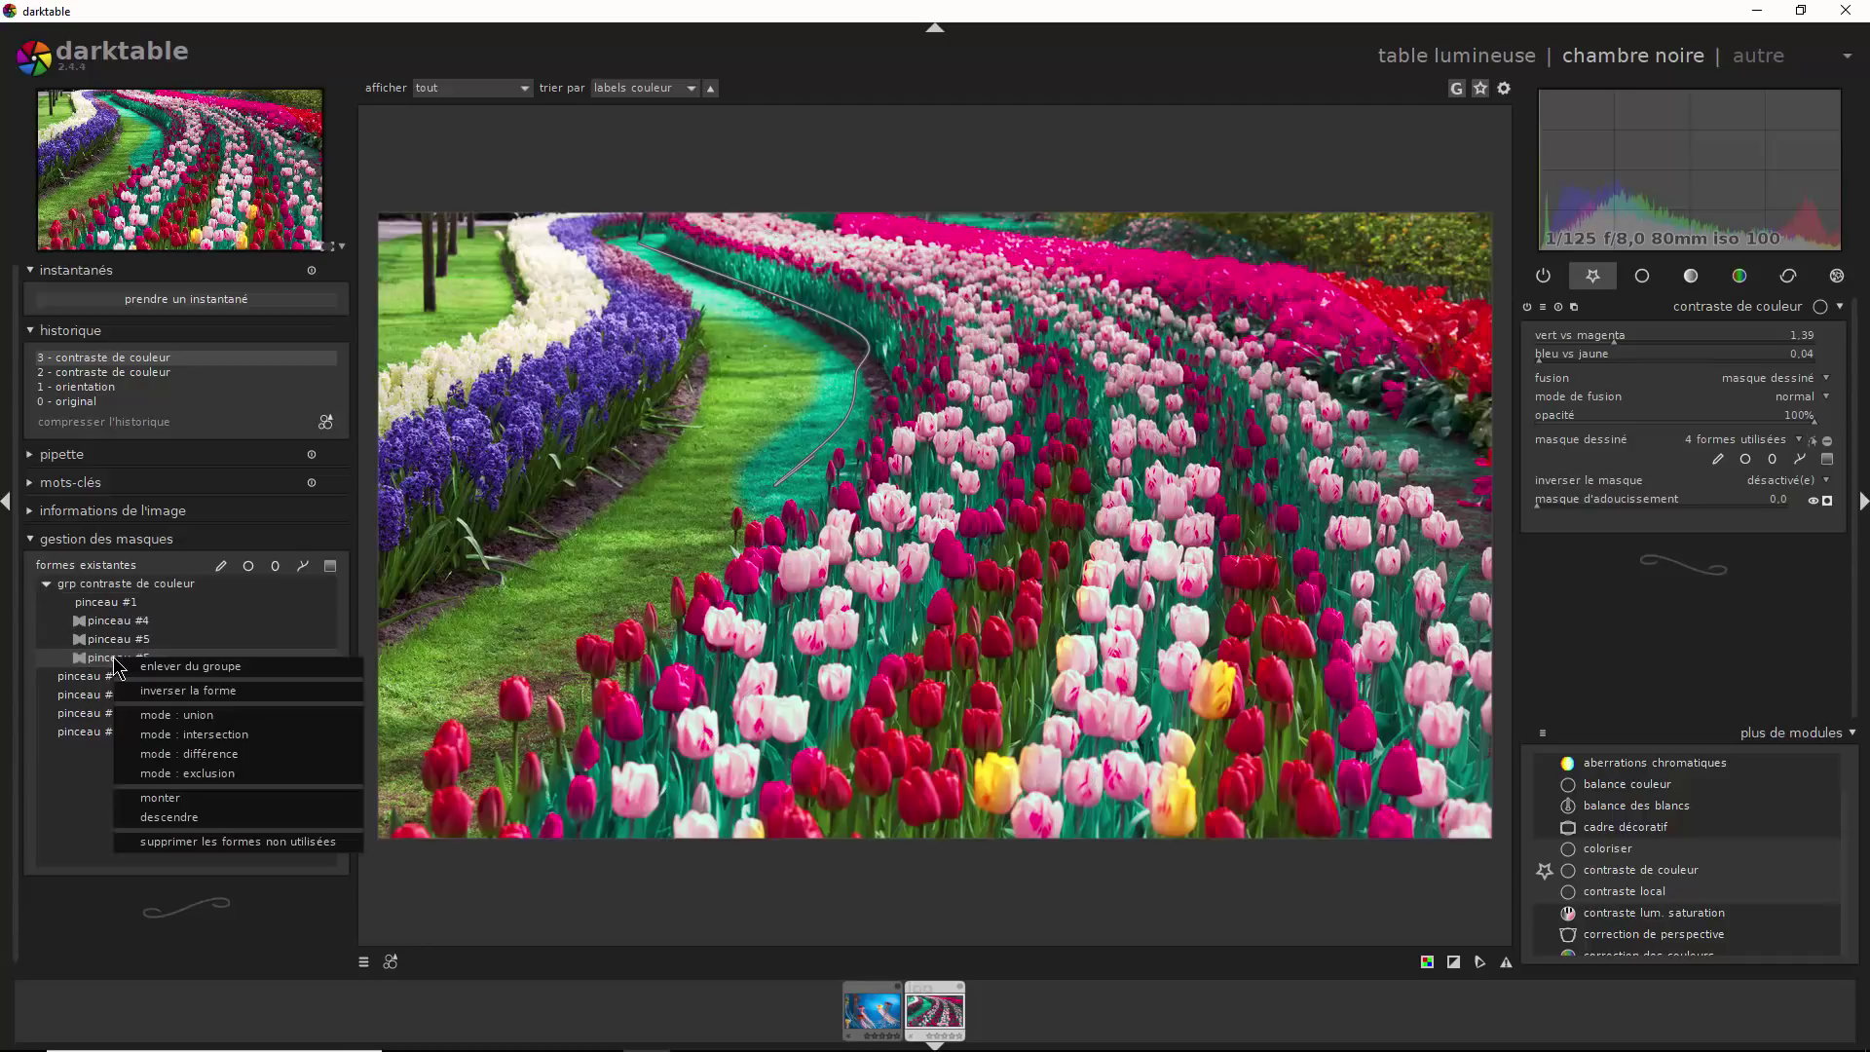
pyautogui.click(190, 753)
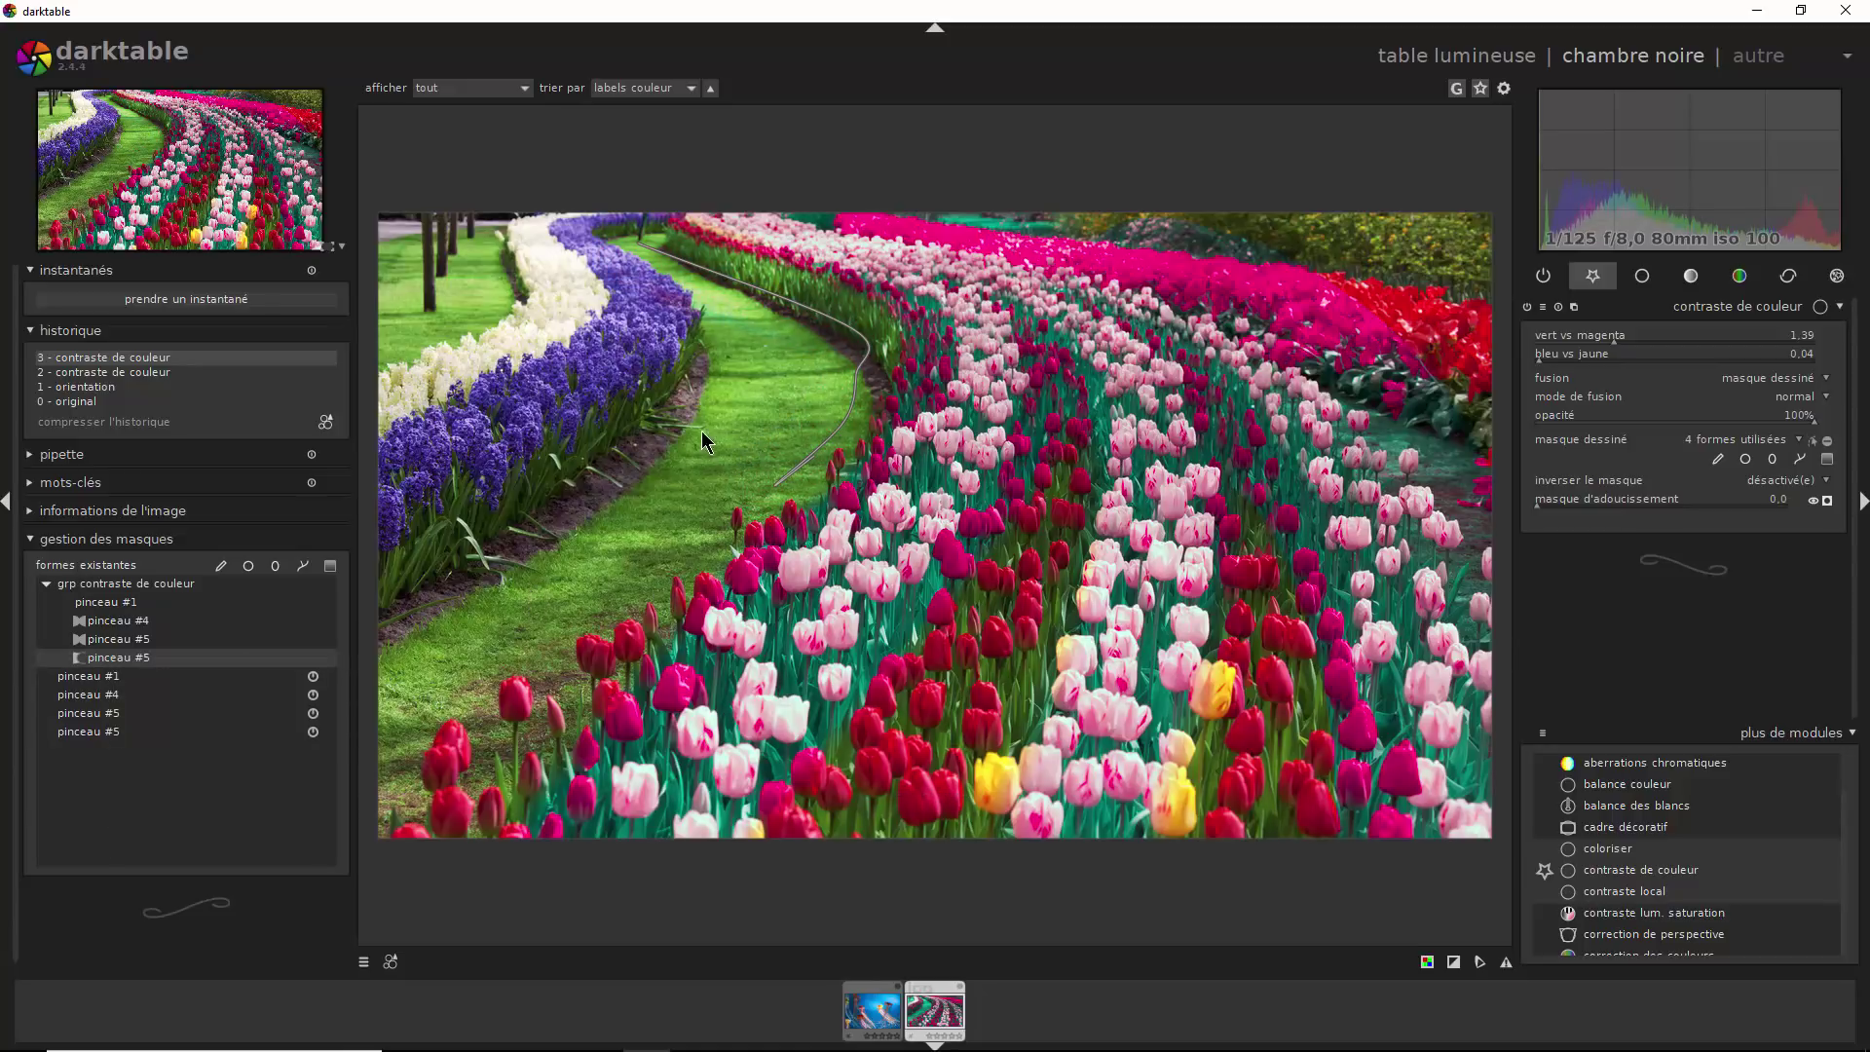
# Display the mask overlay and move the grass-edge stroke's nodes to follow the border of the tulip row
pyautogui.click(1826, 500)
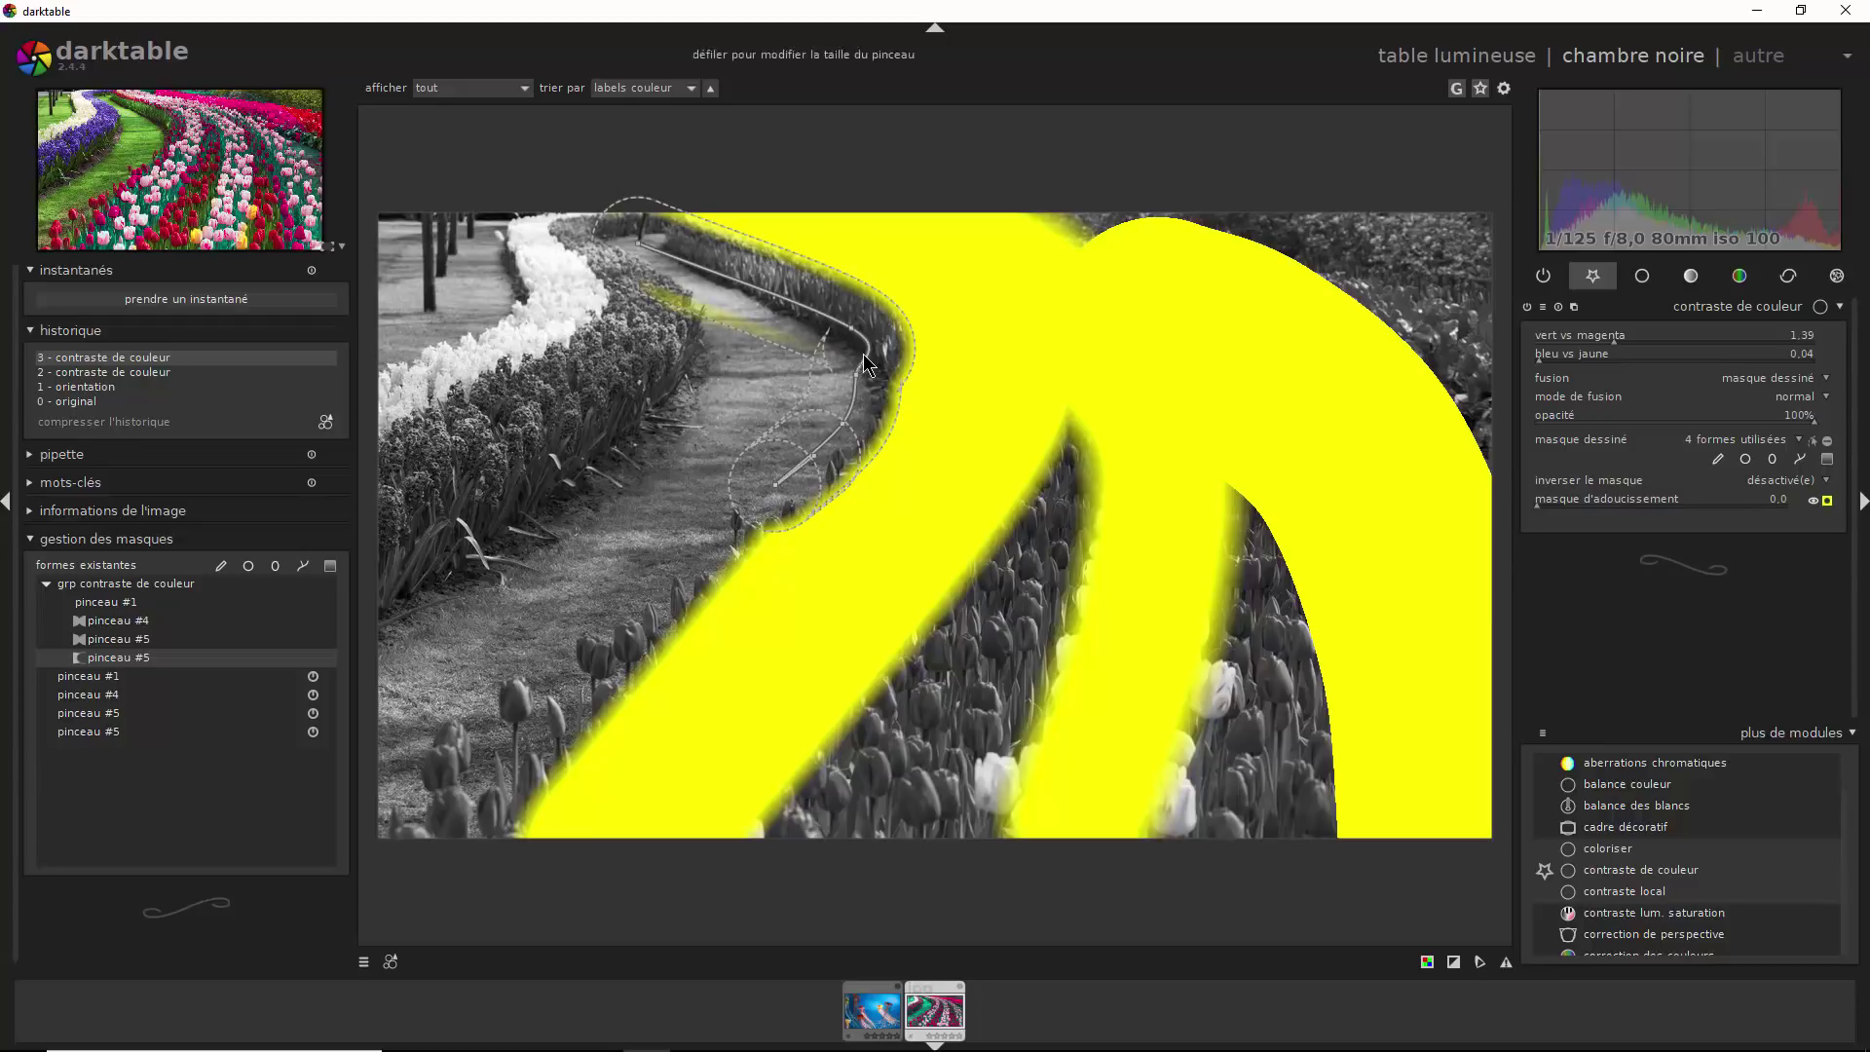
pyautogui.moveTo(857, 376); pyautogui.dragTo(867, 392)
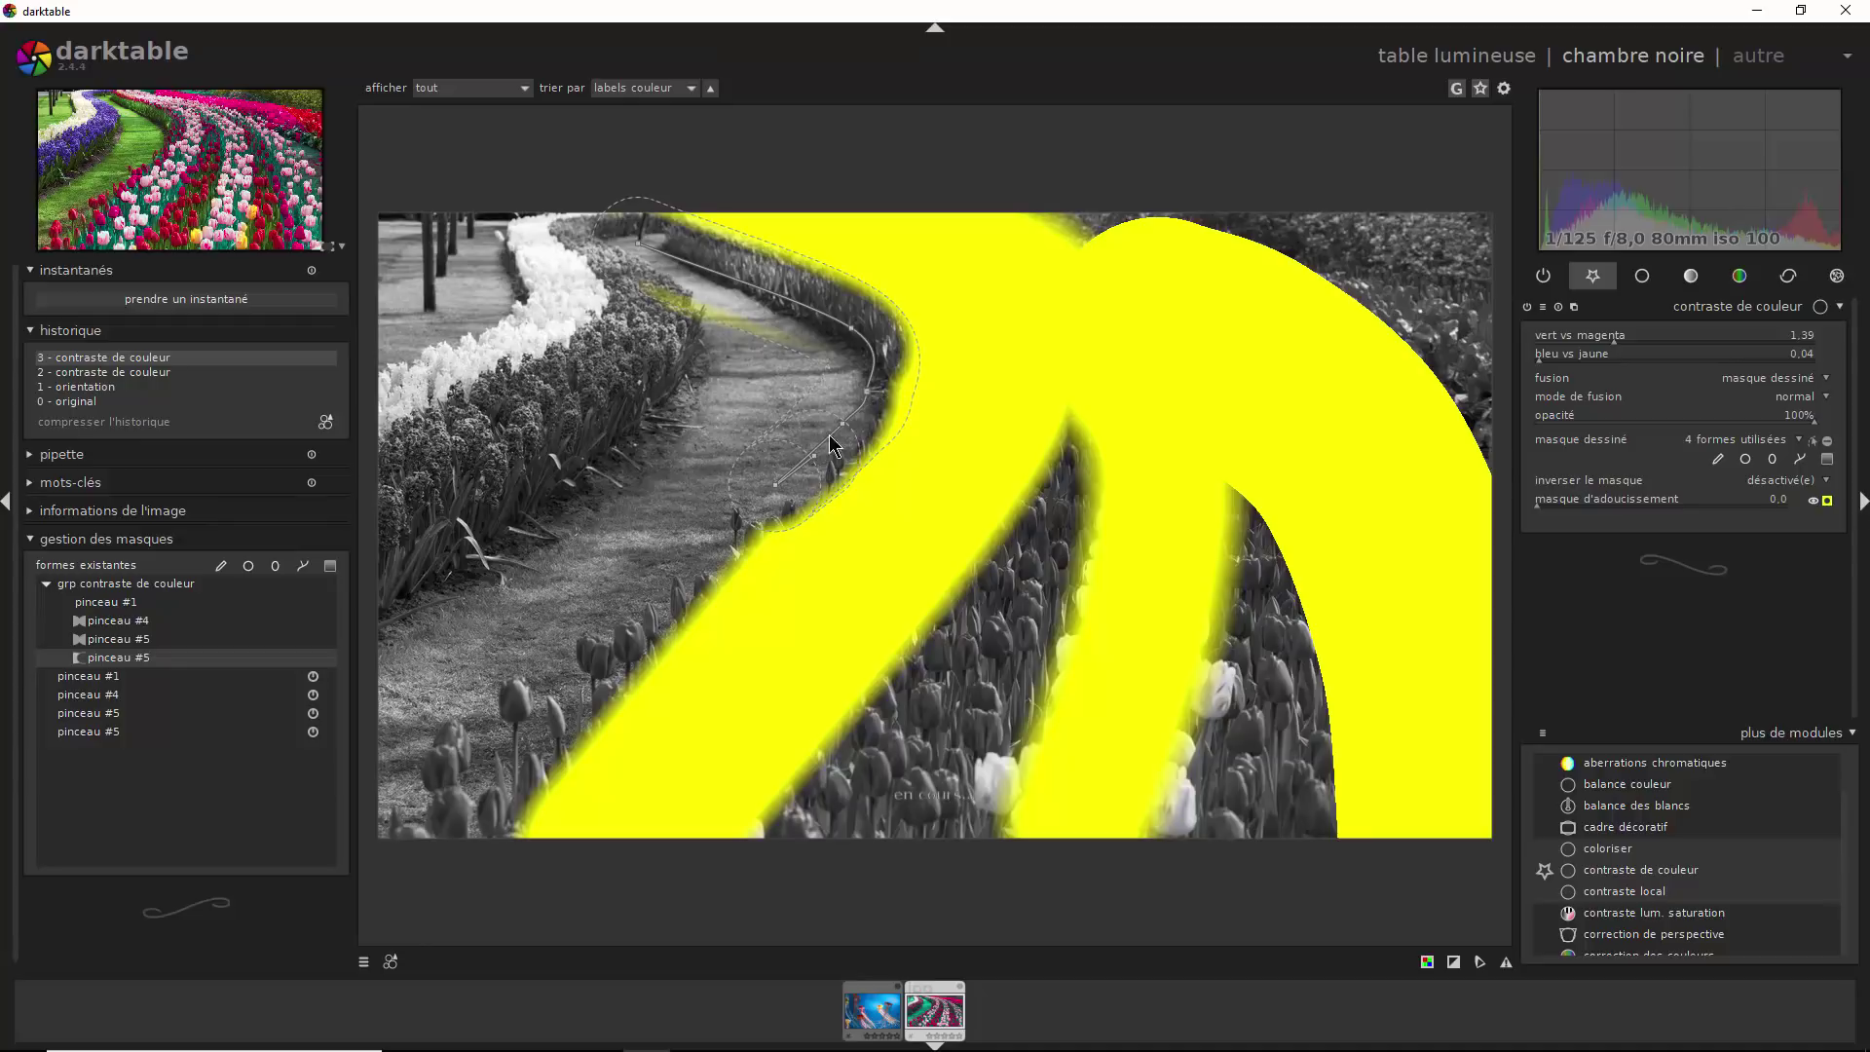
pyautogui.moveTo(776, 484); pyautogui.dragTo(750, 497)
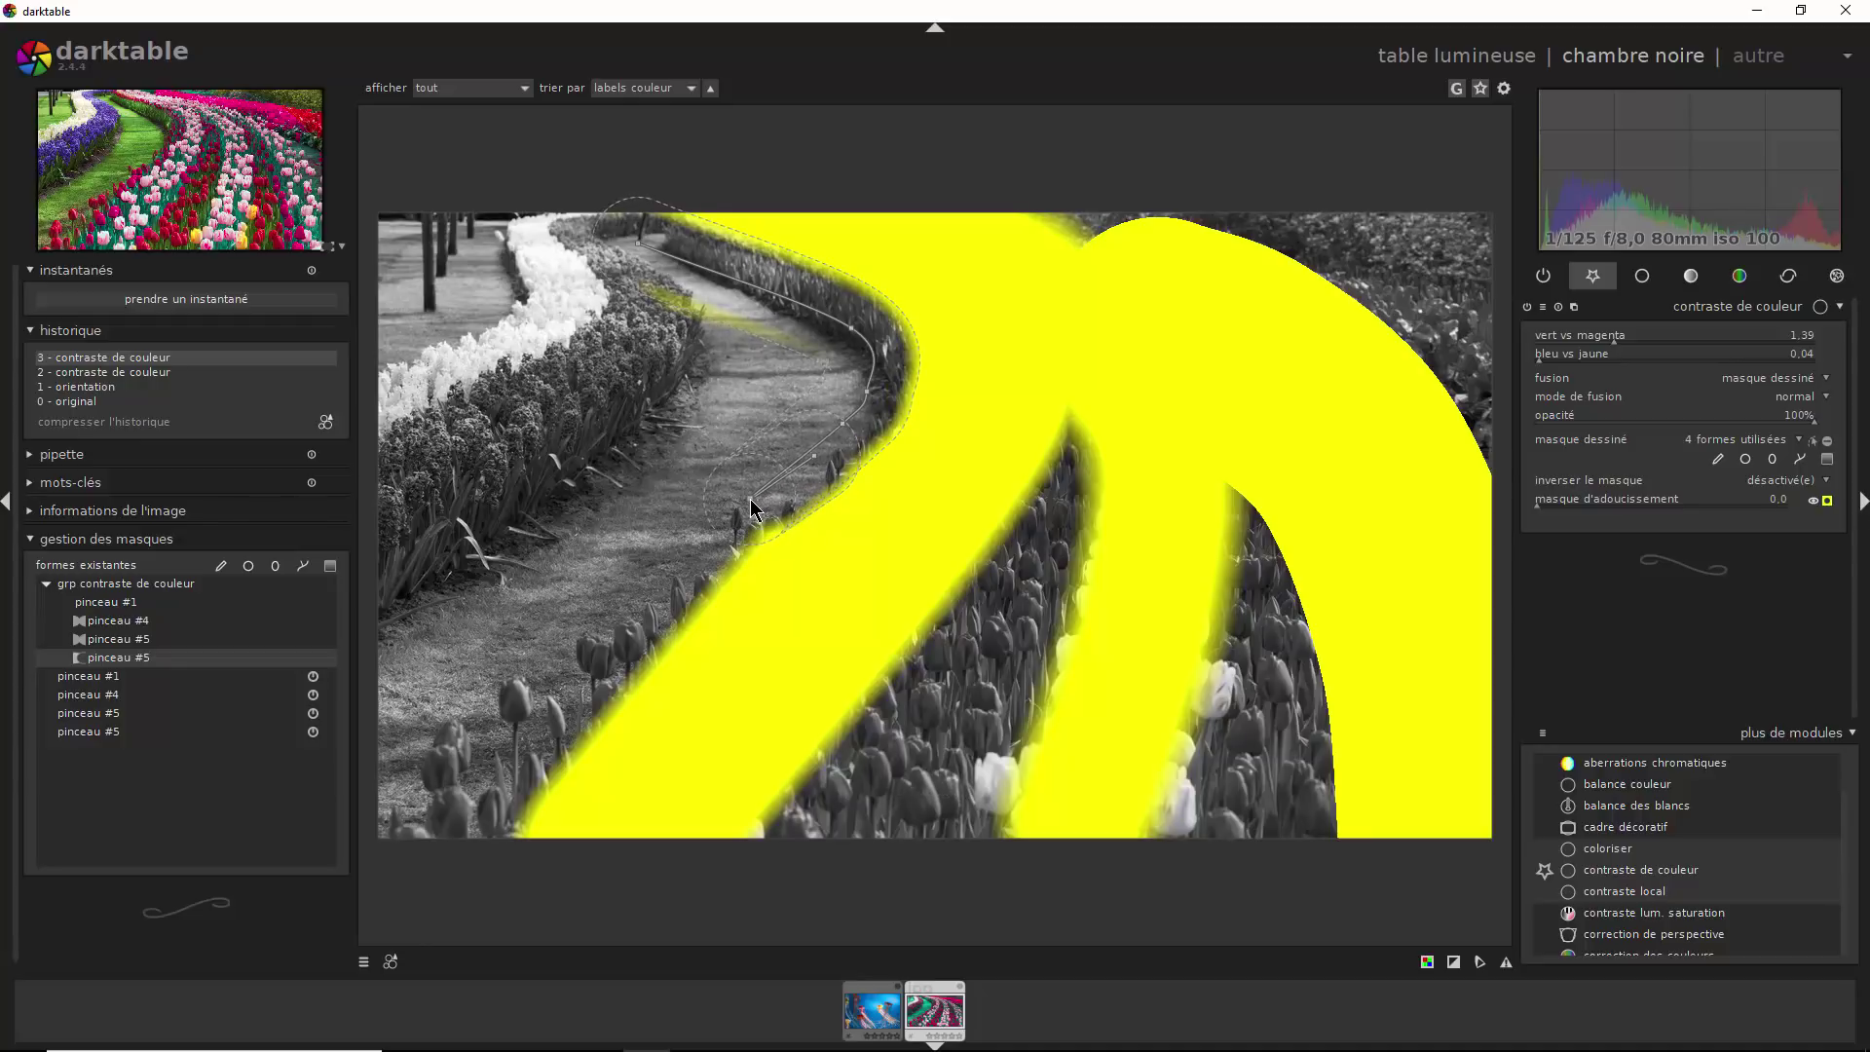
pyautogui.click(724, 302)
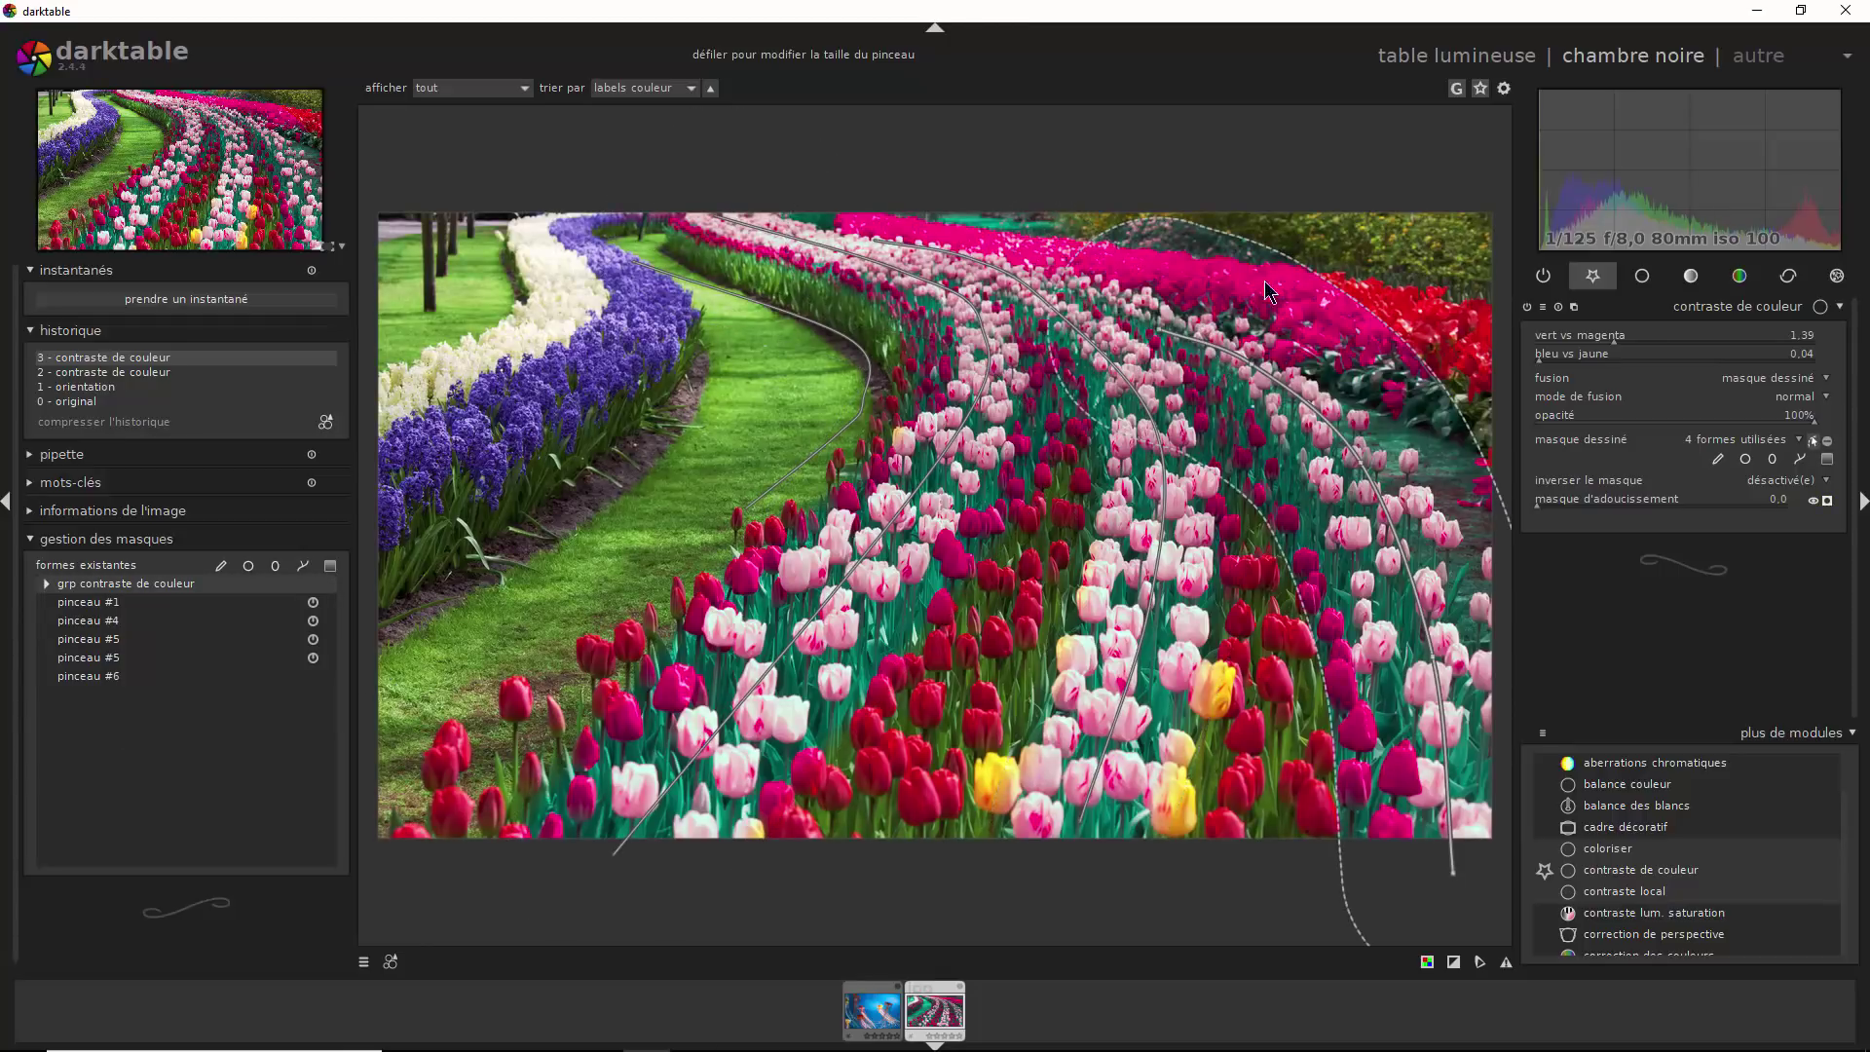
# Paint a brush stroke along the red tulip band in the photo's upper right and set it to difference mode
pyautogui.click(1718, 461)
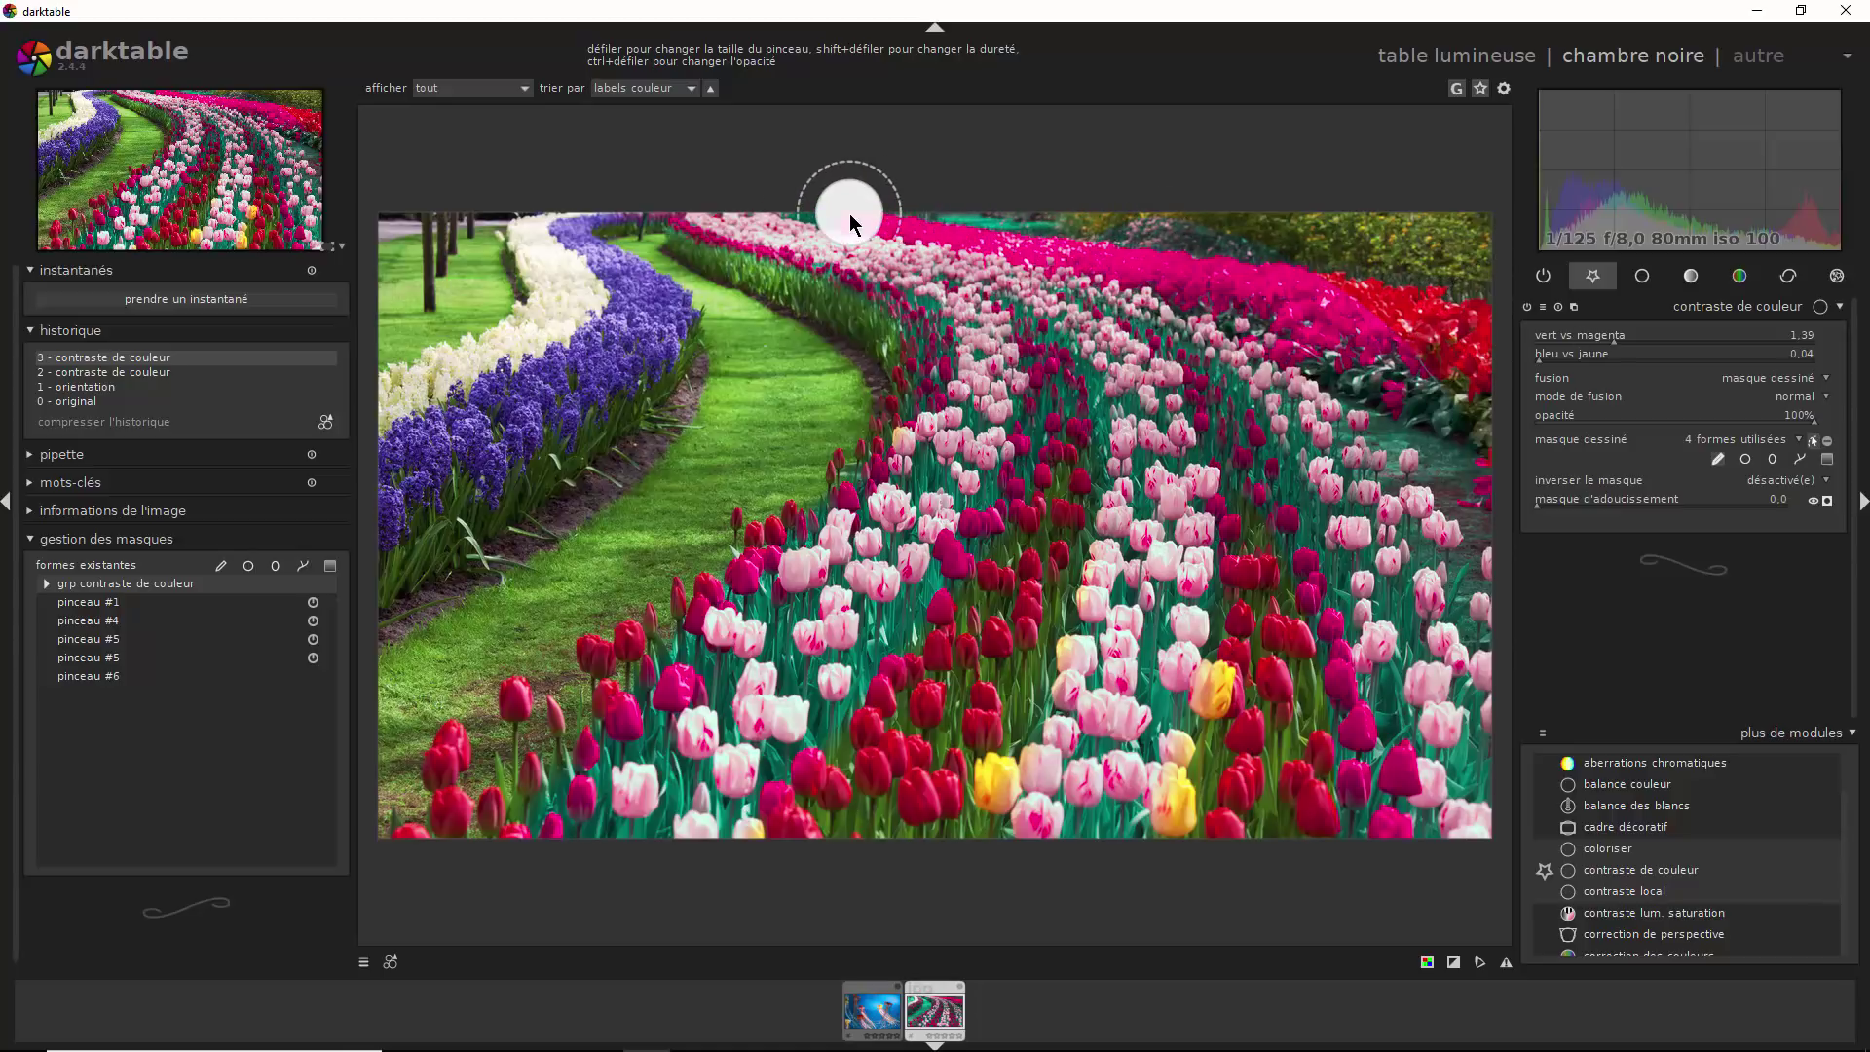
pyautogui.moveTo(875, 204)
pyautogui.mouseDown()
pyautogui.moveTo(1293, 305)
pyautogui.moveTo(1455, 366)
pyautogui.mouseUp()
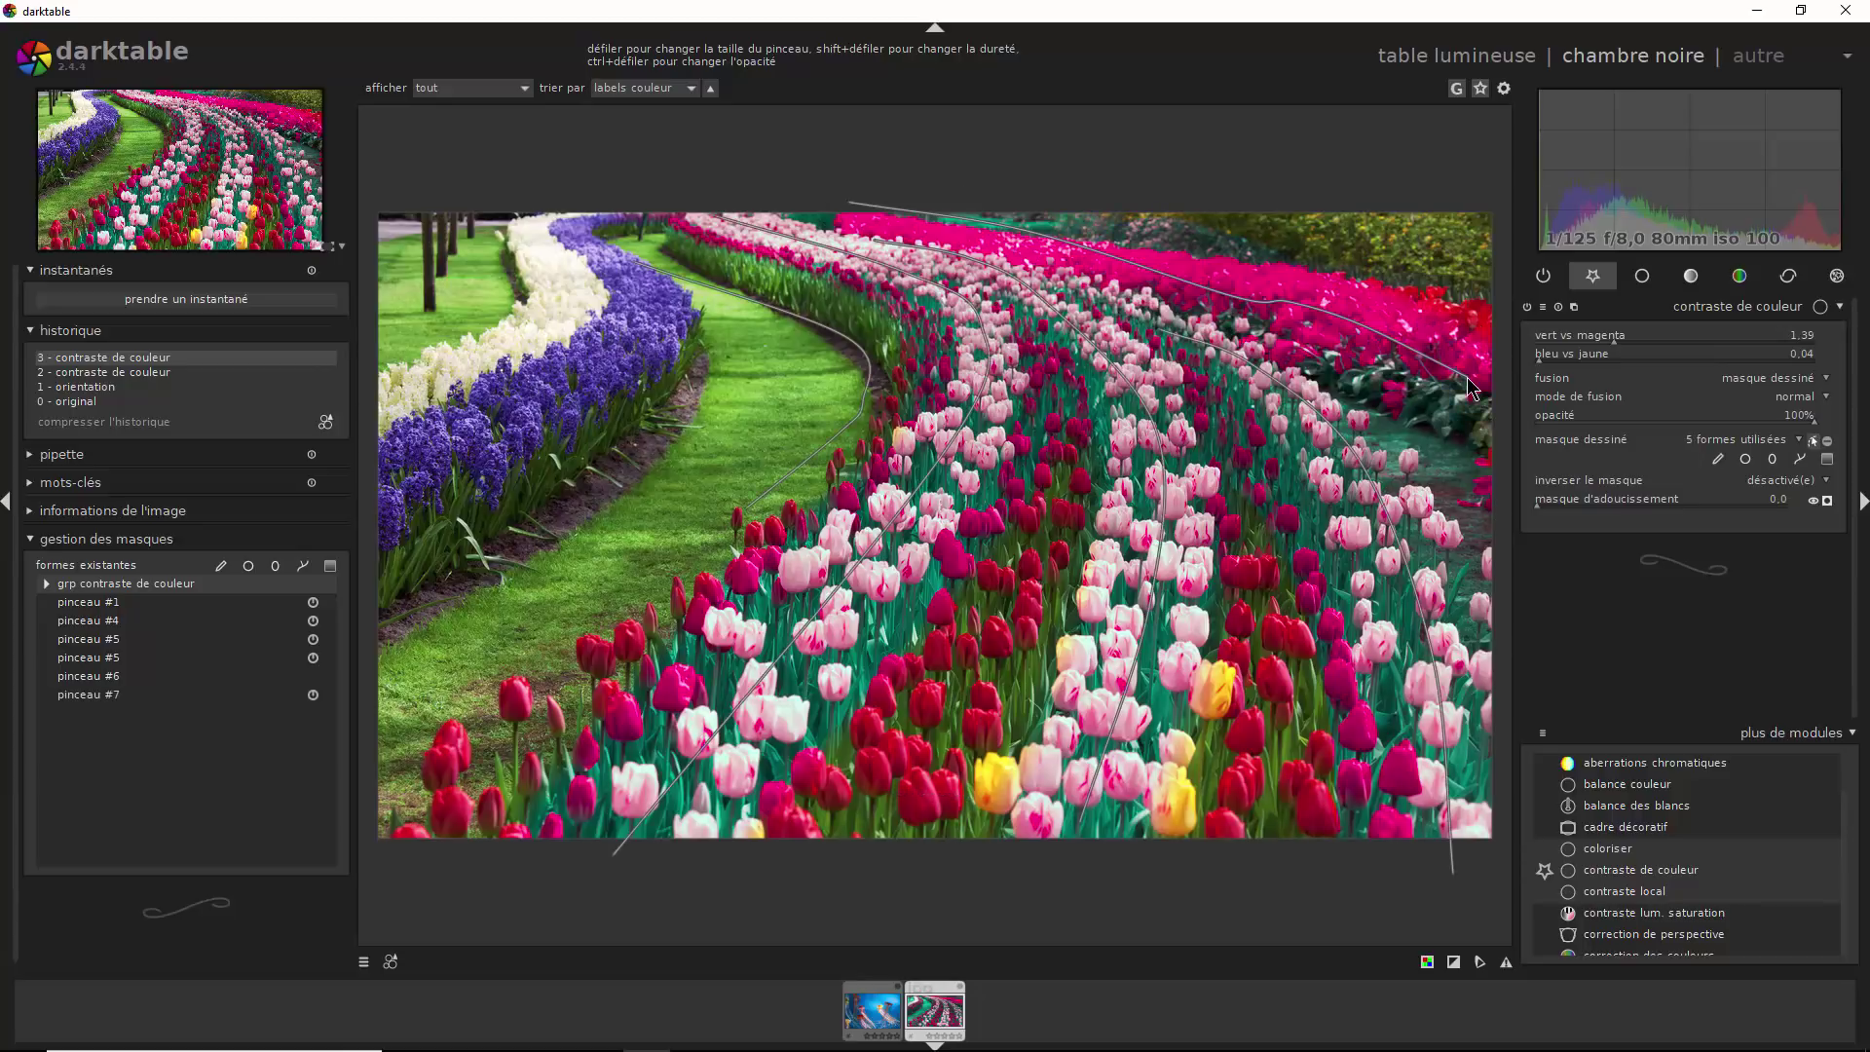
pyautogui.click(46, 584)
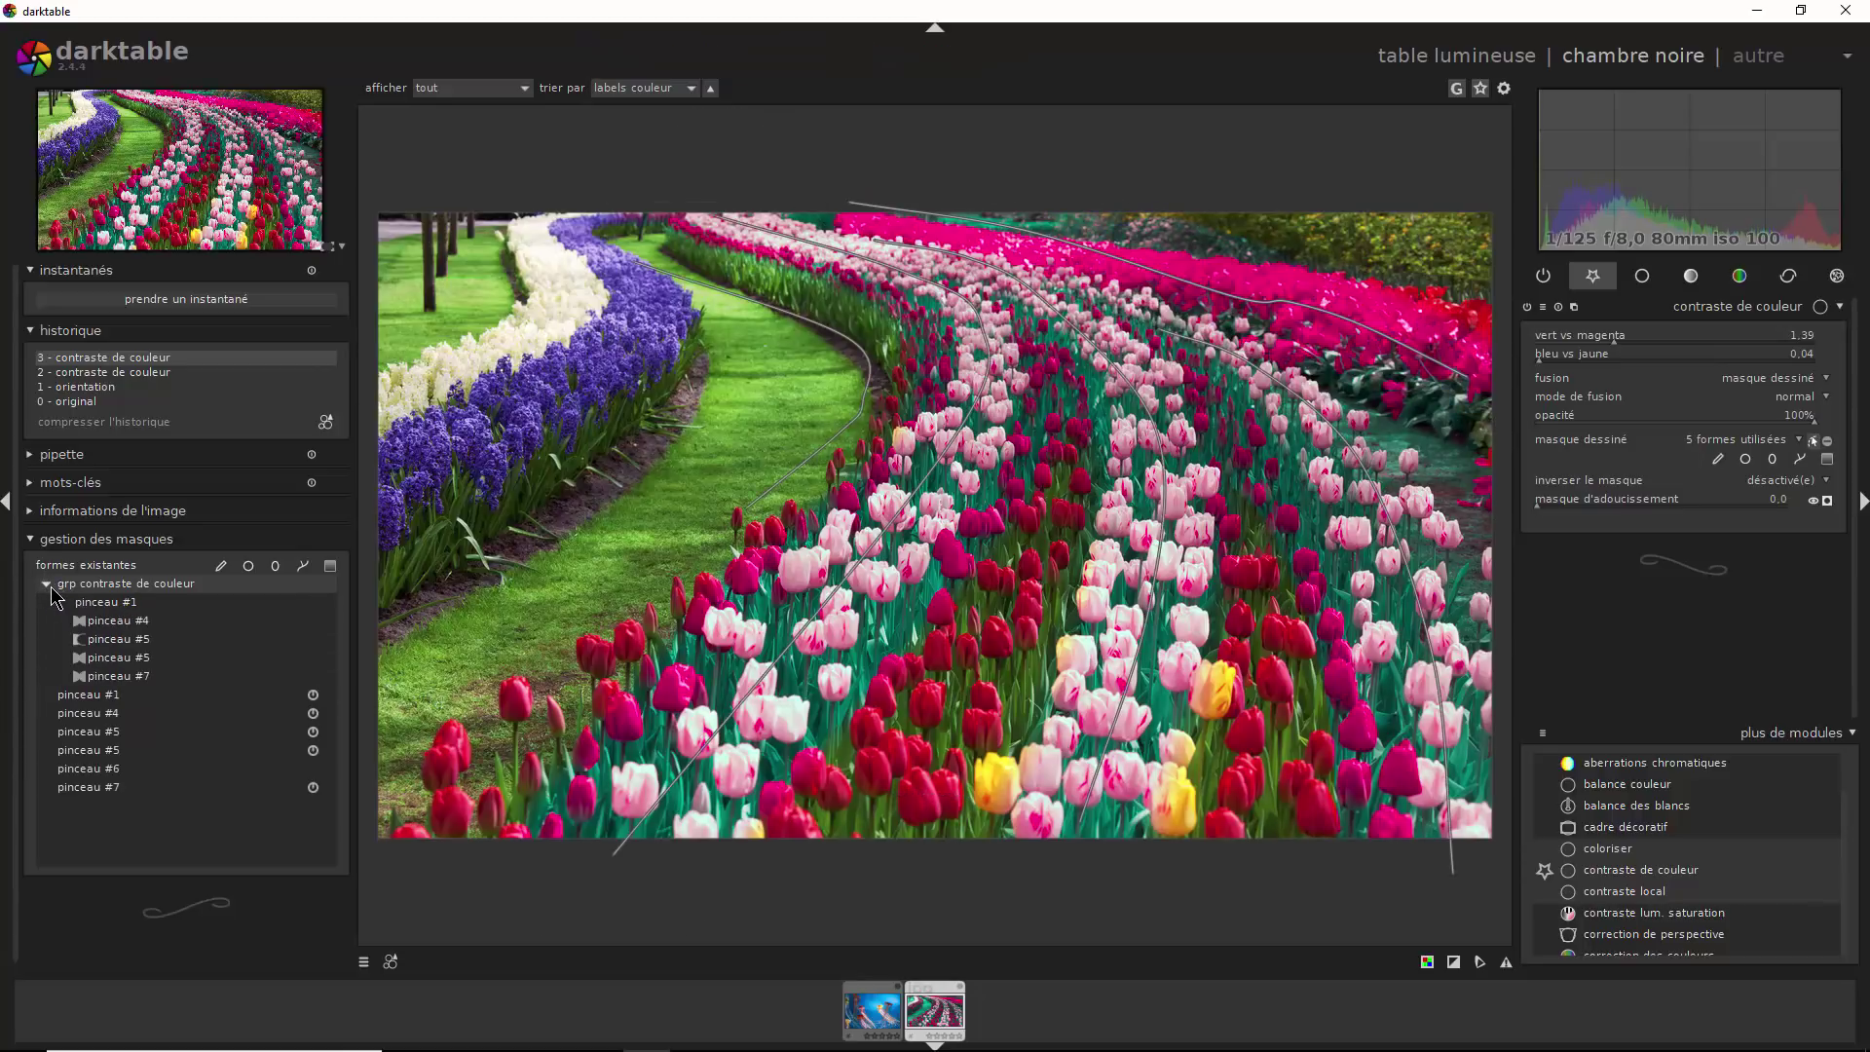
pyautogui.rightClick(121, 684)
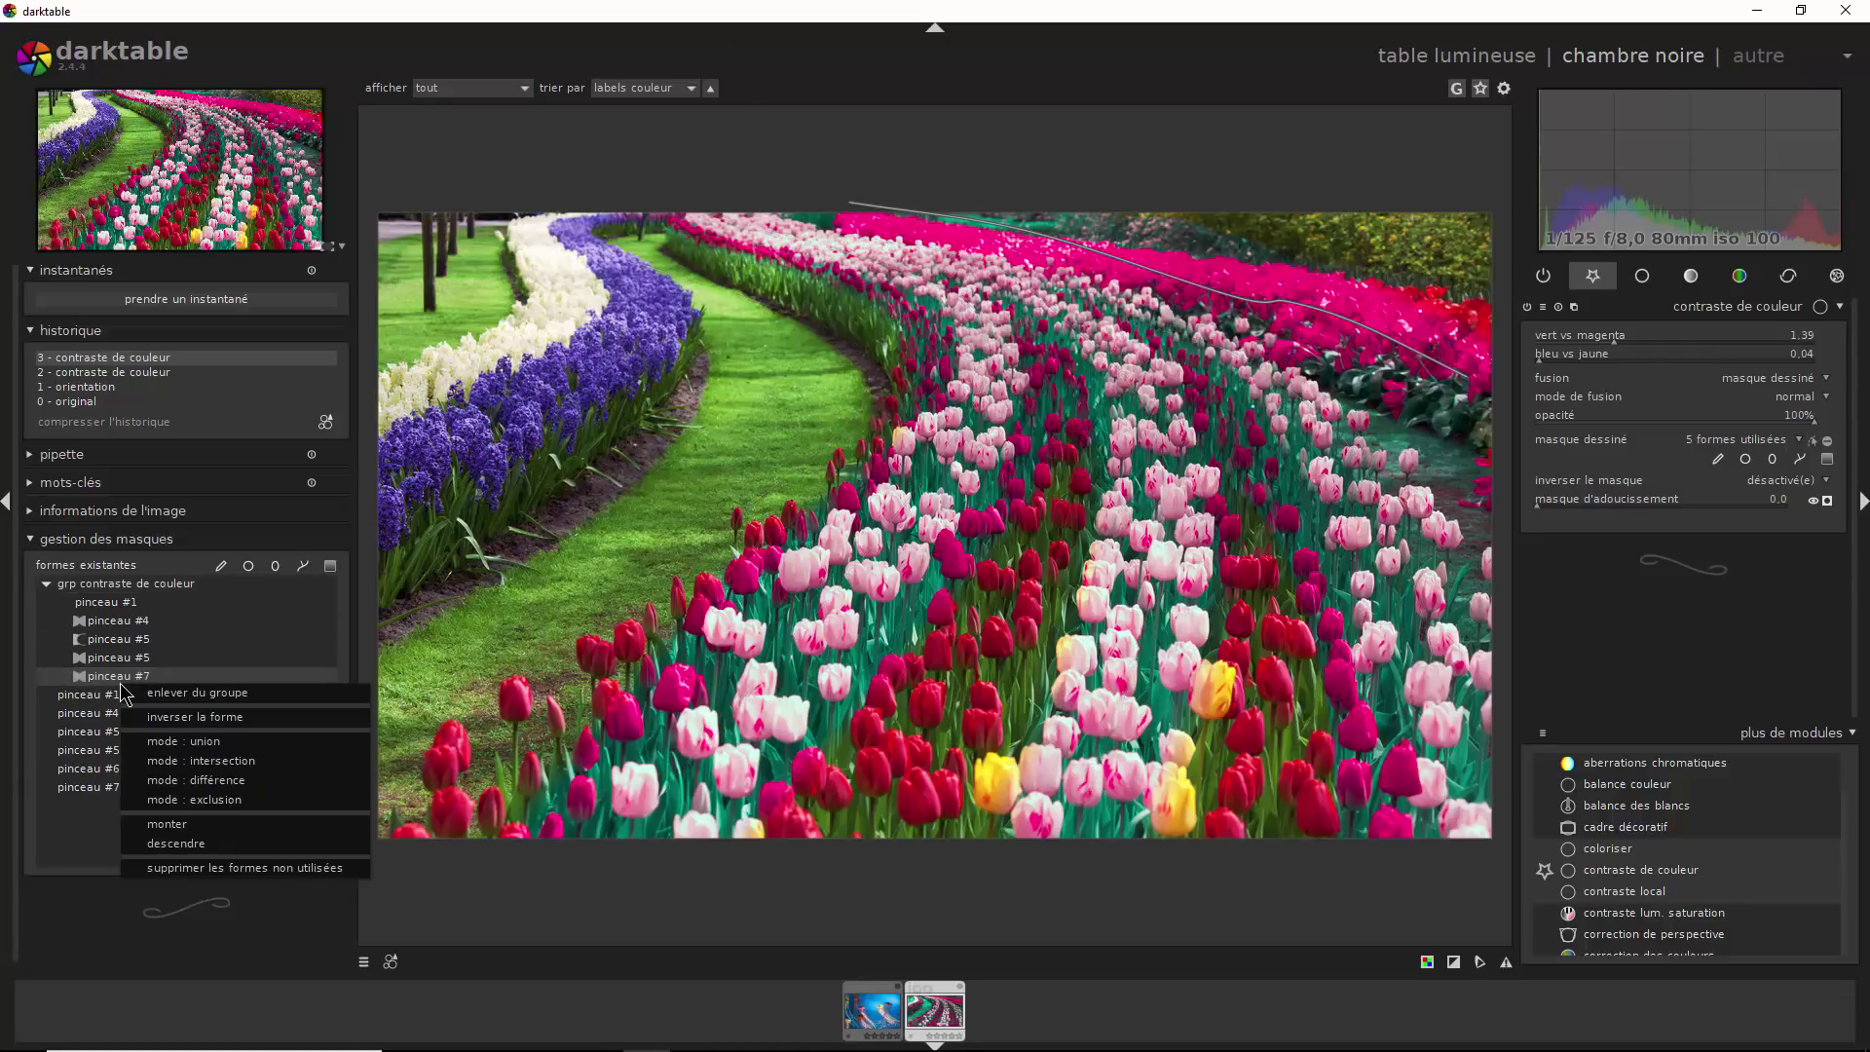
pyautogui.click(214, 781)
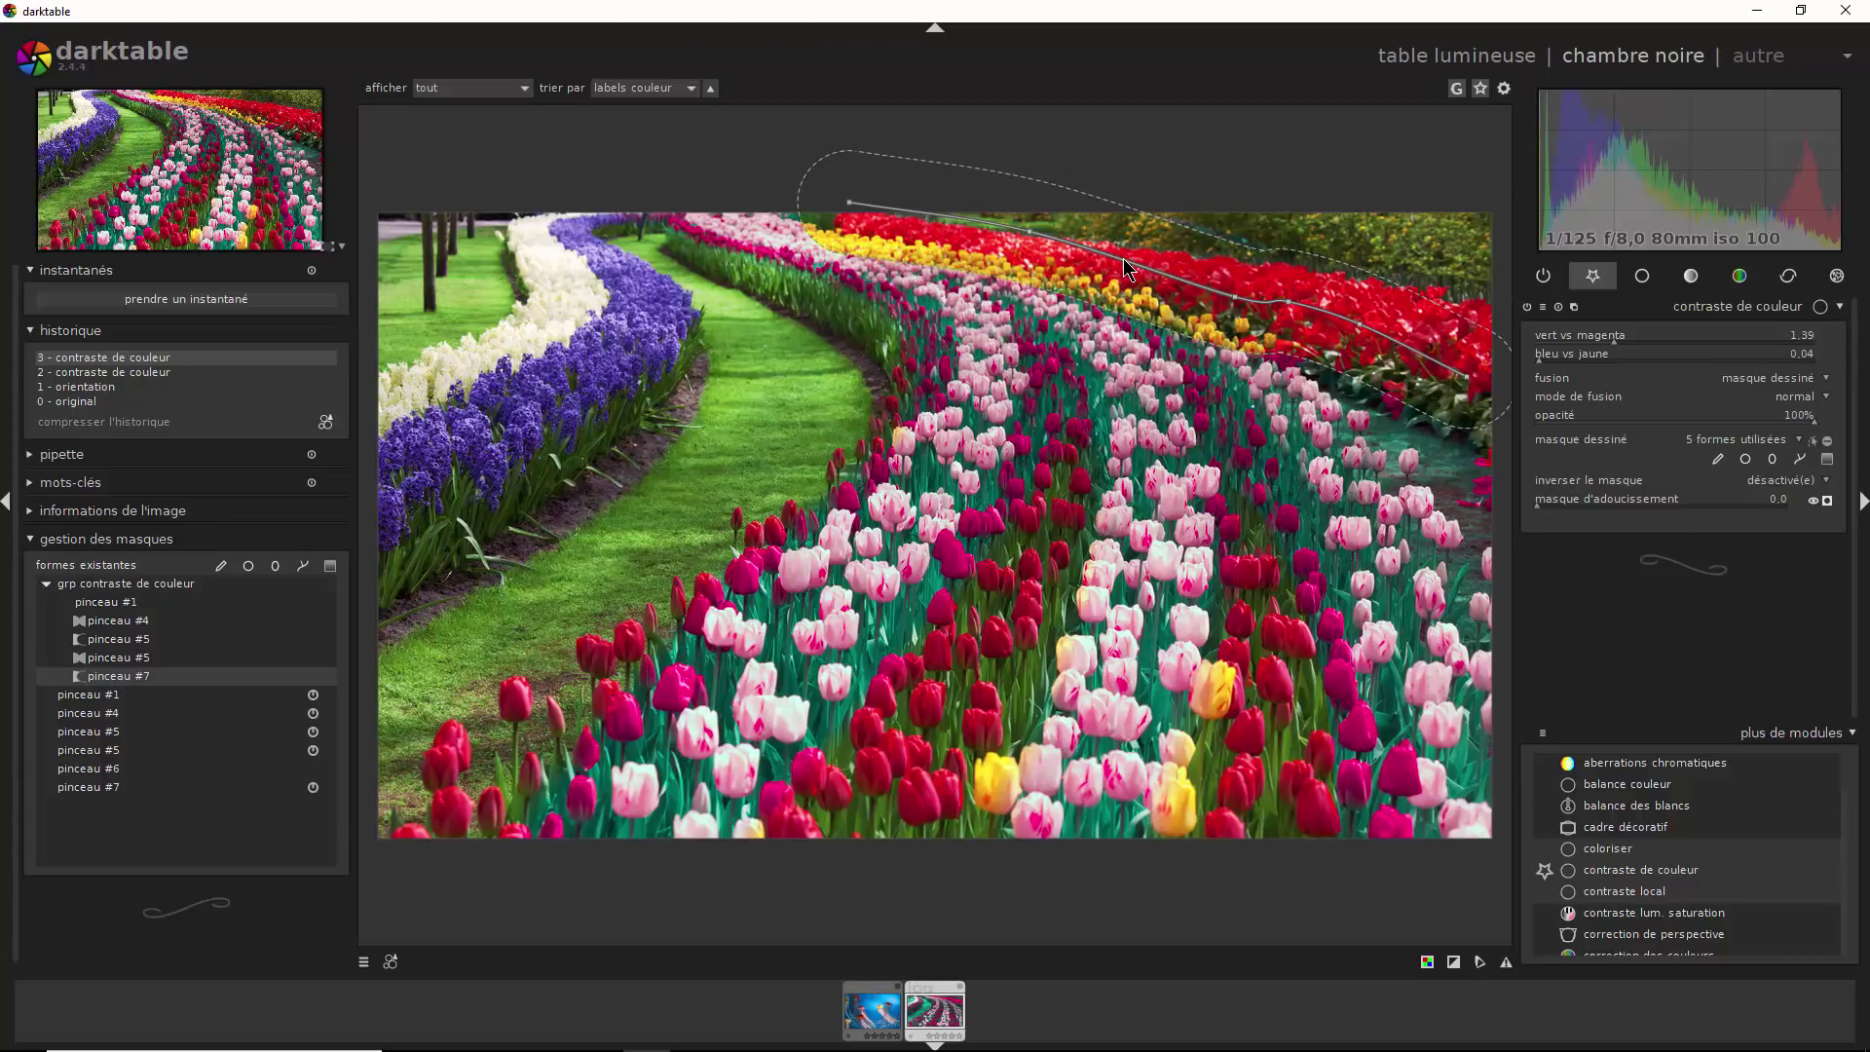
# Shrink the brush shape pinceau #7 over the red tulip band and move its middle node slightly upward
pyautogui.scroll(-1, 1117, 288)
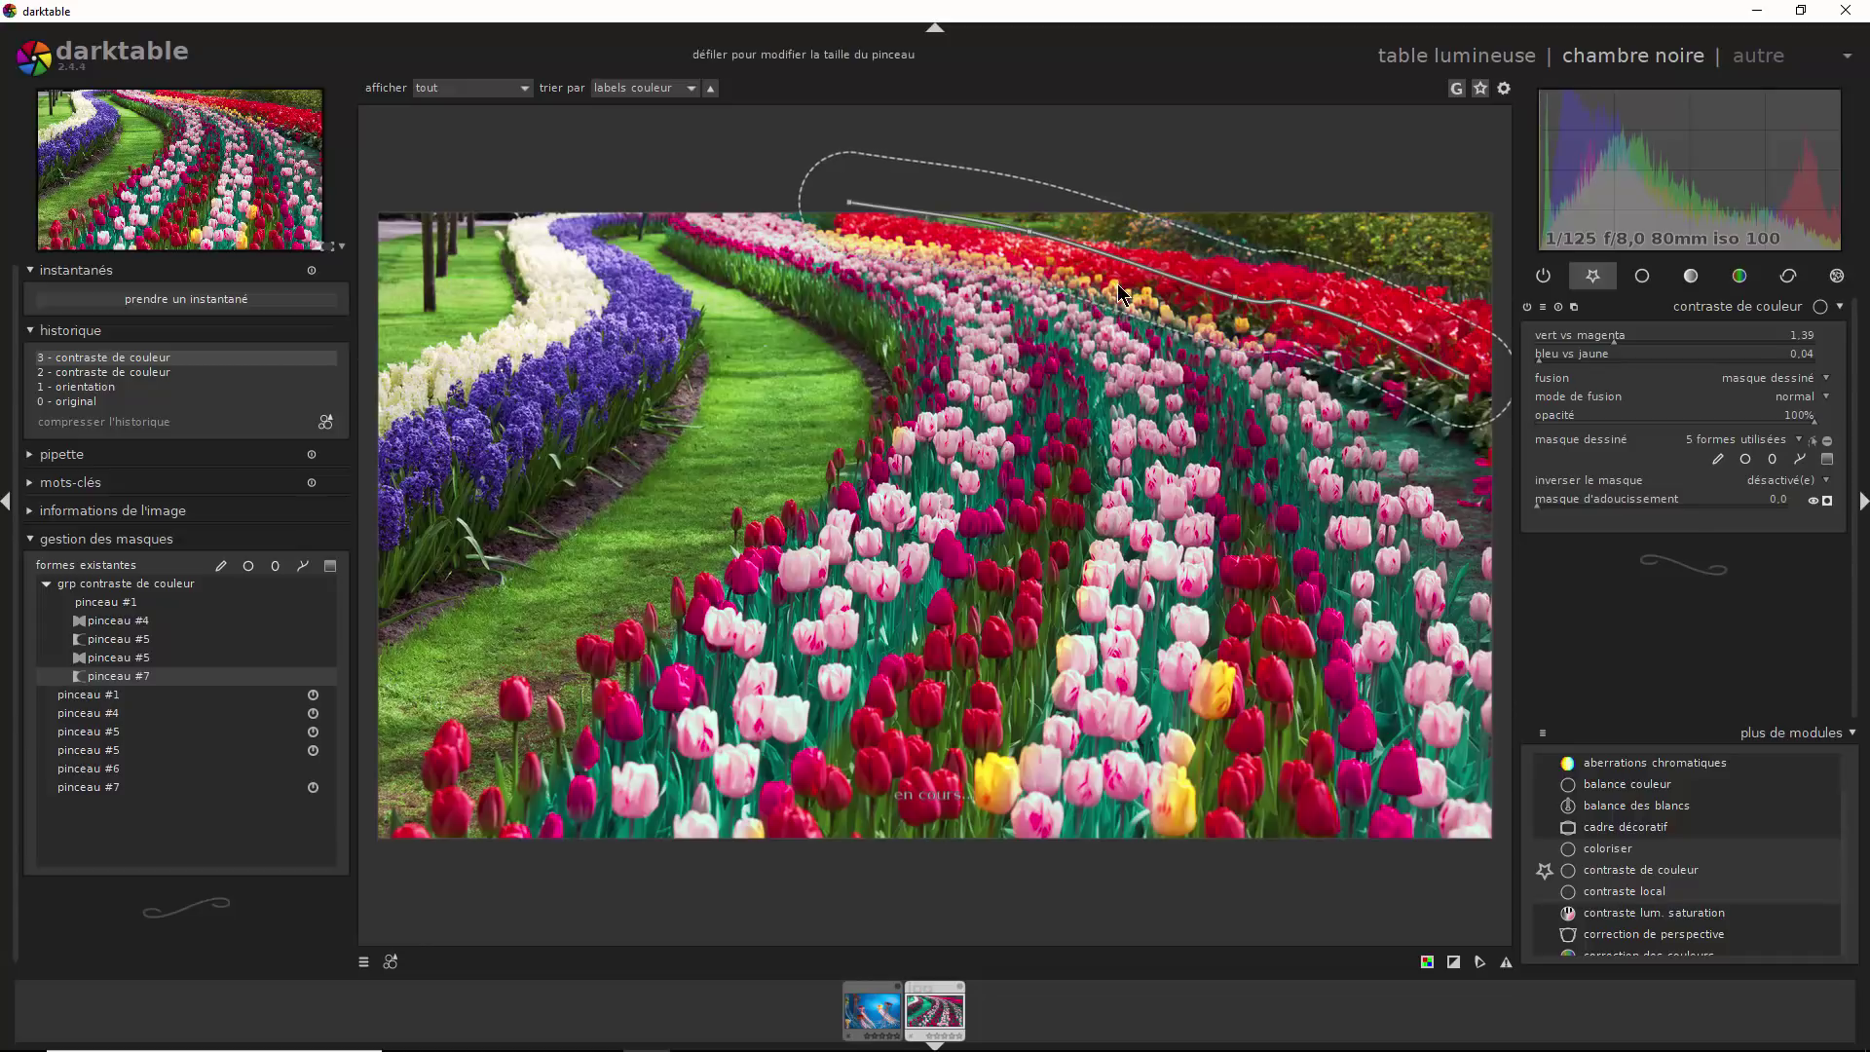
pyautogui.scroll(-3, 1118, 289)
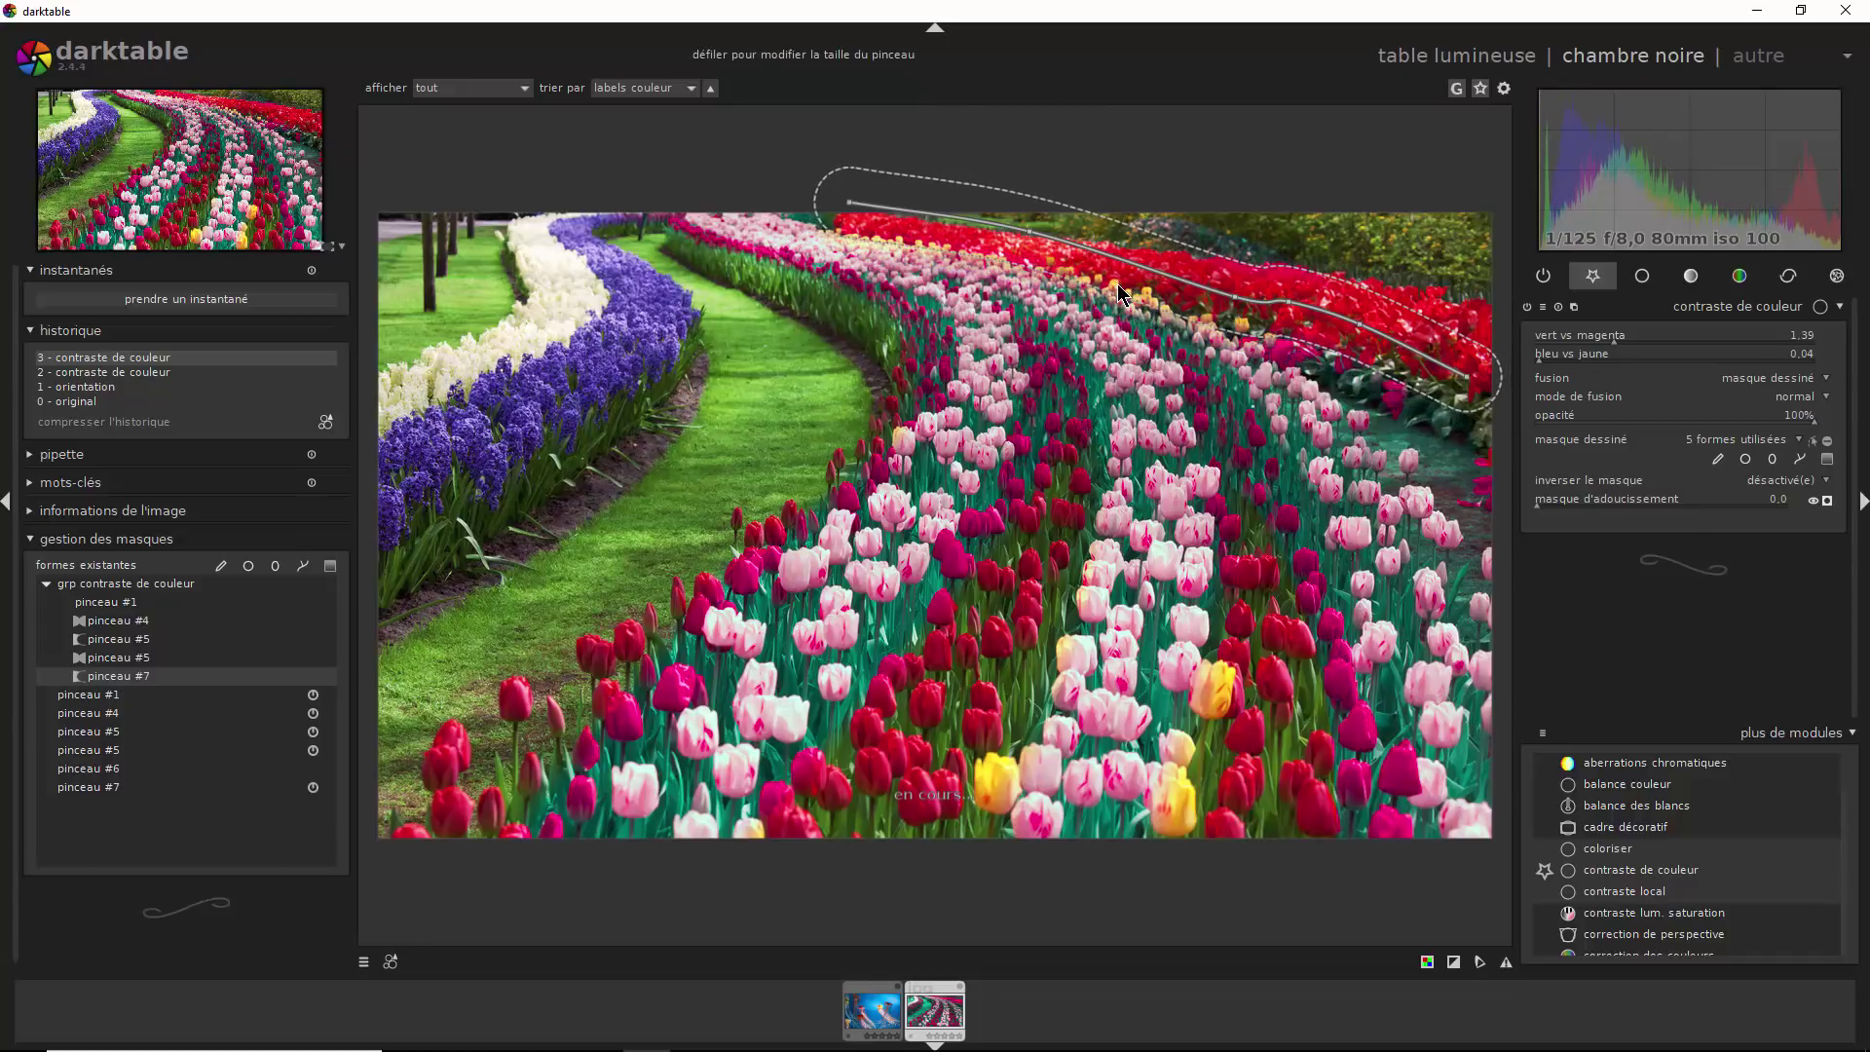
pyautogui.scroll(-3, 1118, 289)
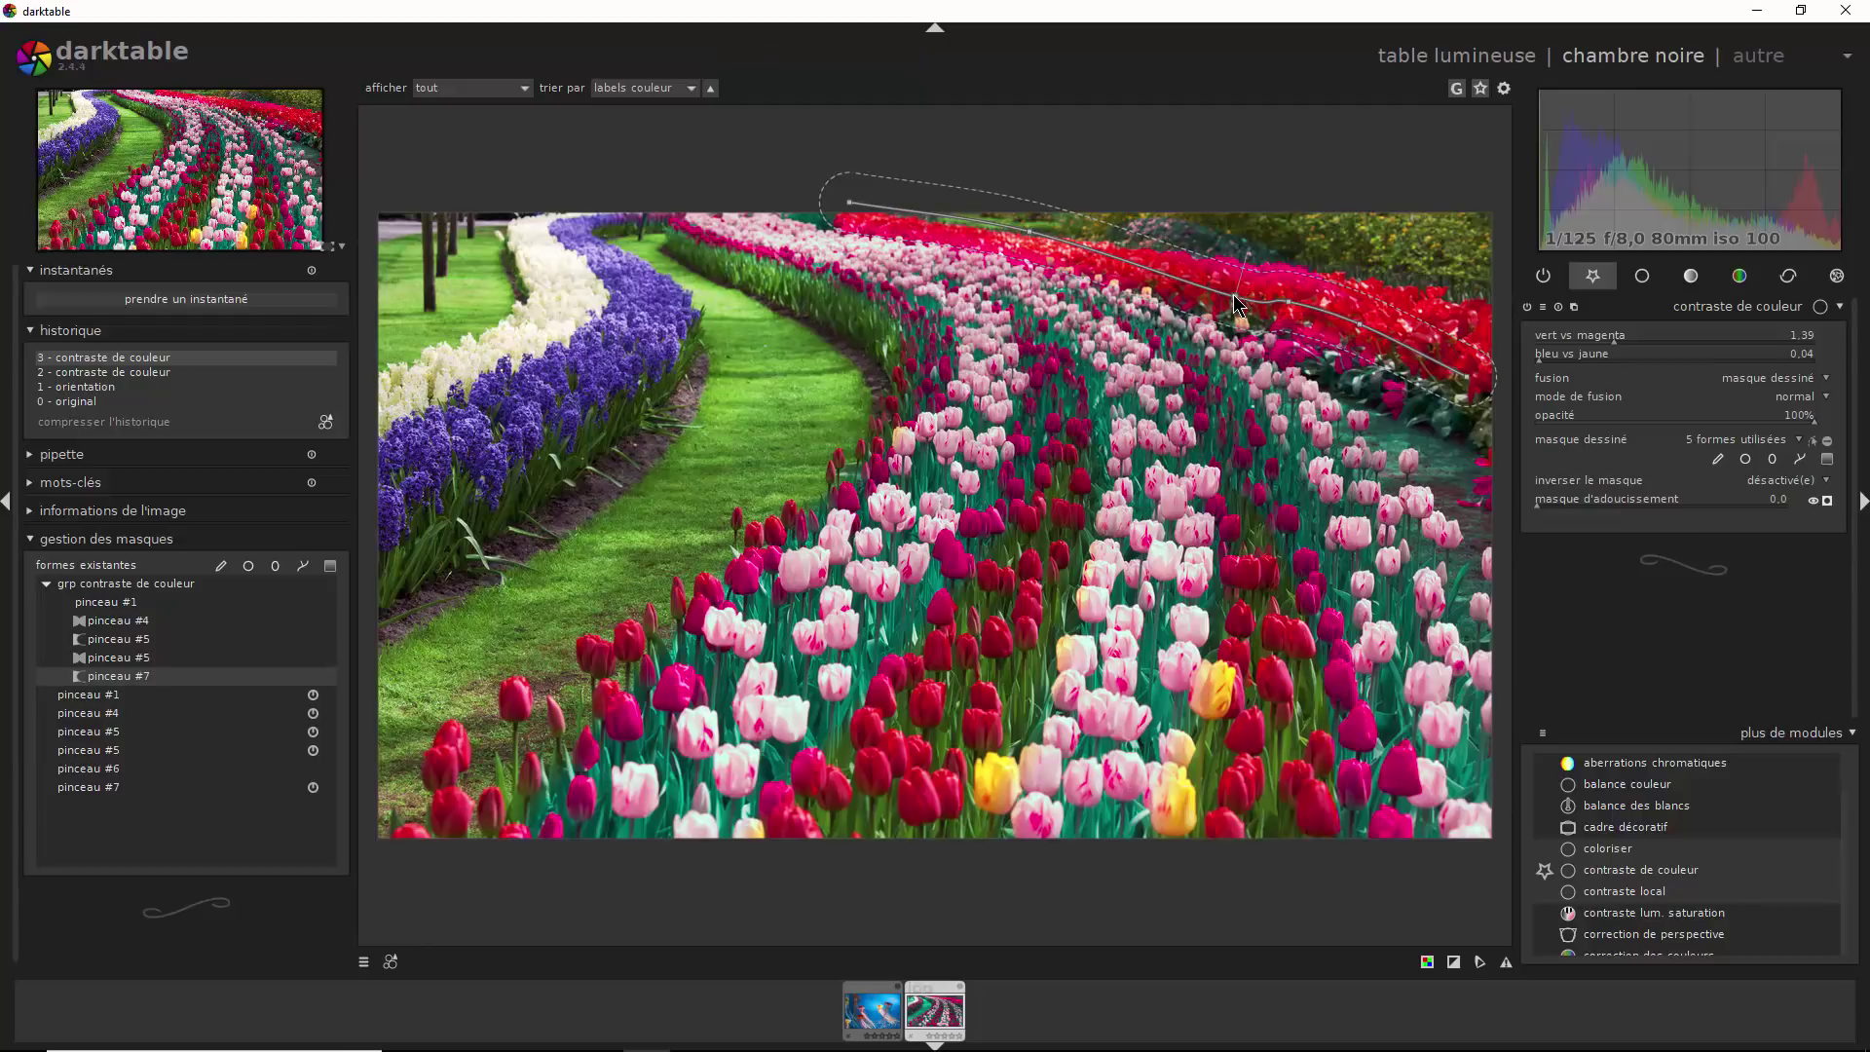
pyautogui.moveTo(1234, 302); pyautogui.dragTo(1232, 290)
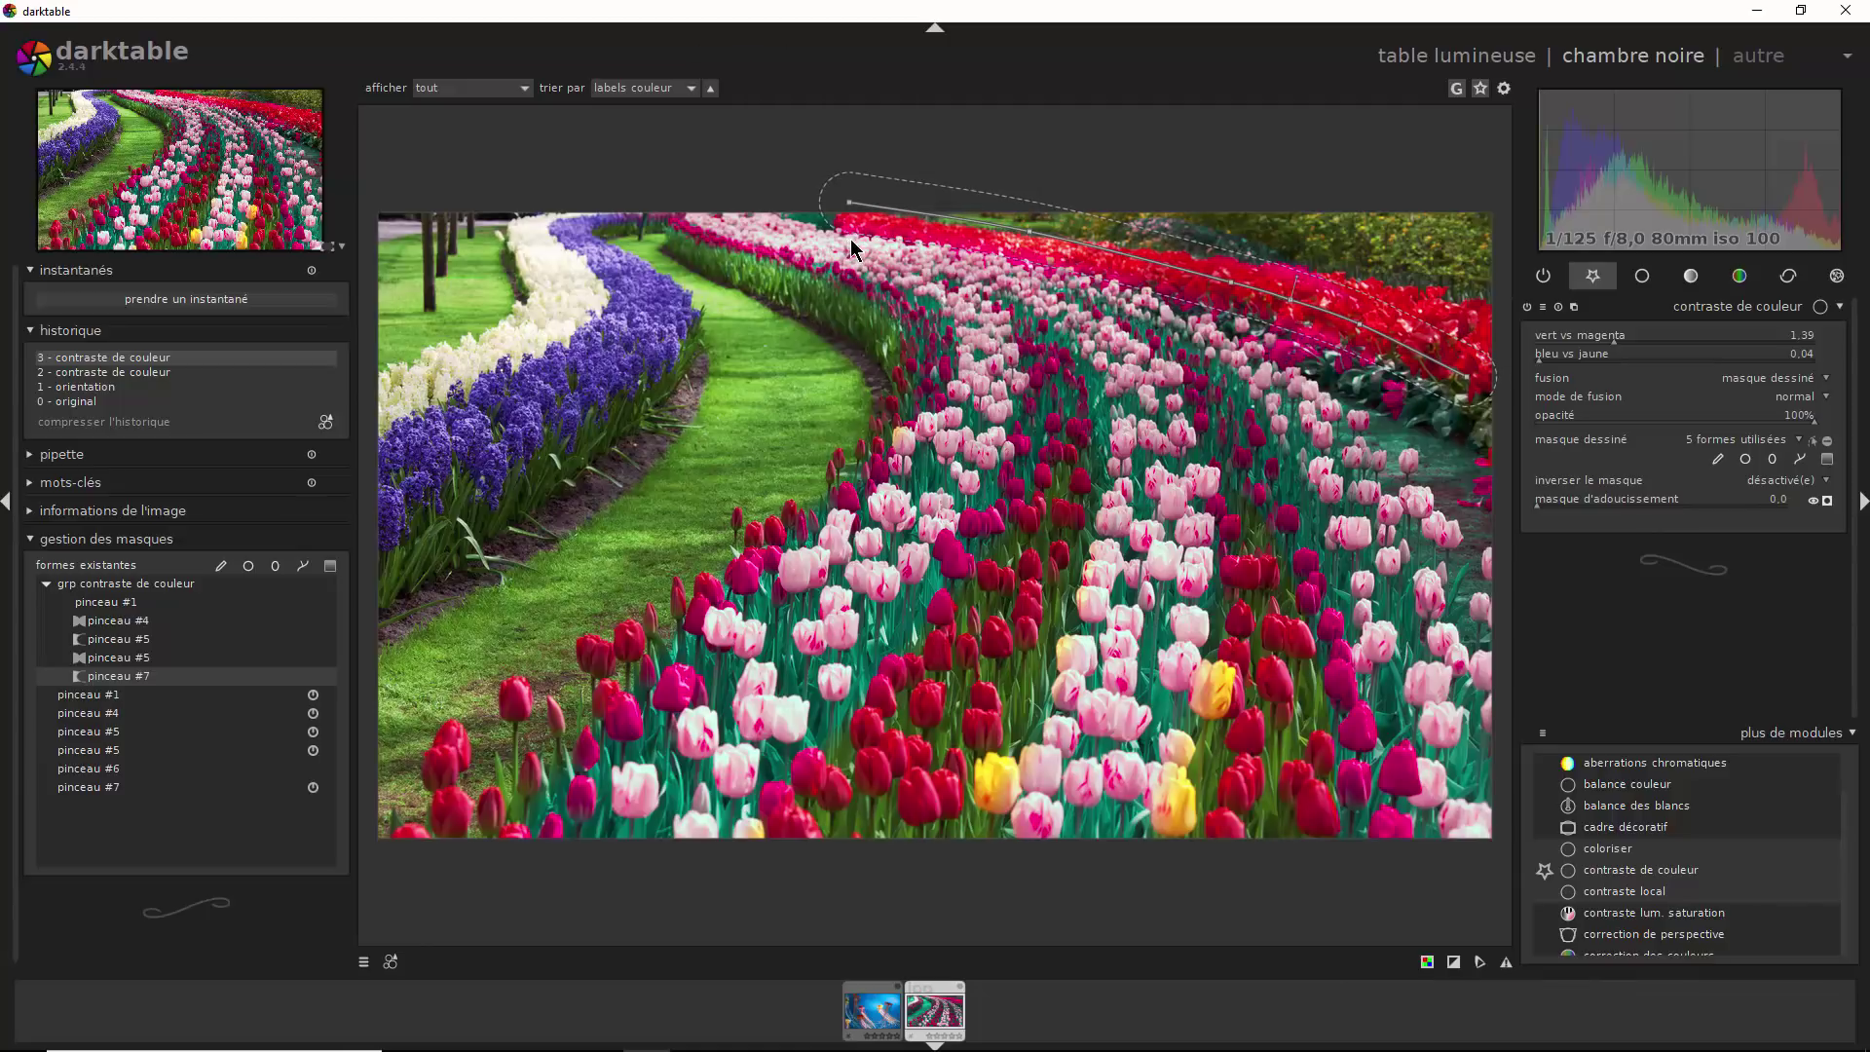
# Paint small separate brush spots over the four remaining yellow tulips near the photo's lower edge
pyautogui.click(1717, 458)
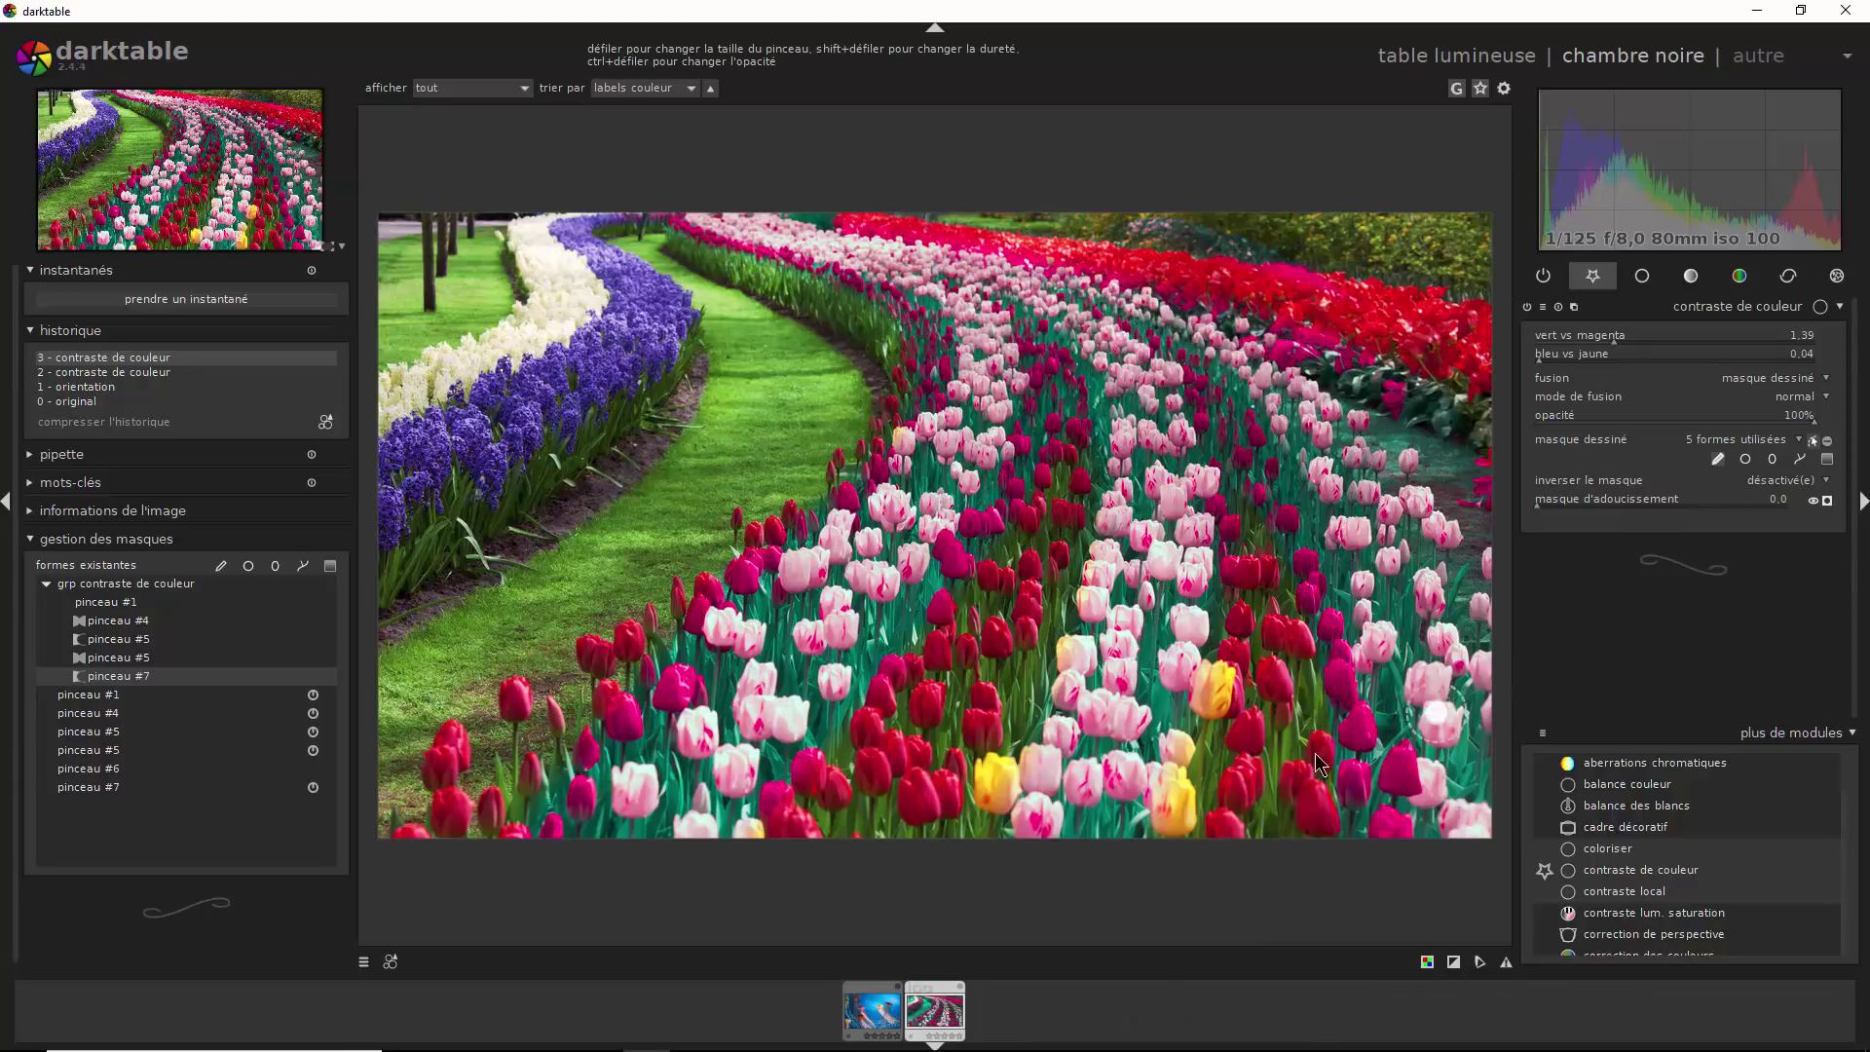
pyautogui.click(1008, 779)
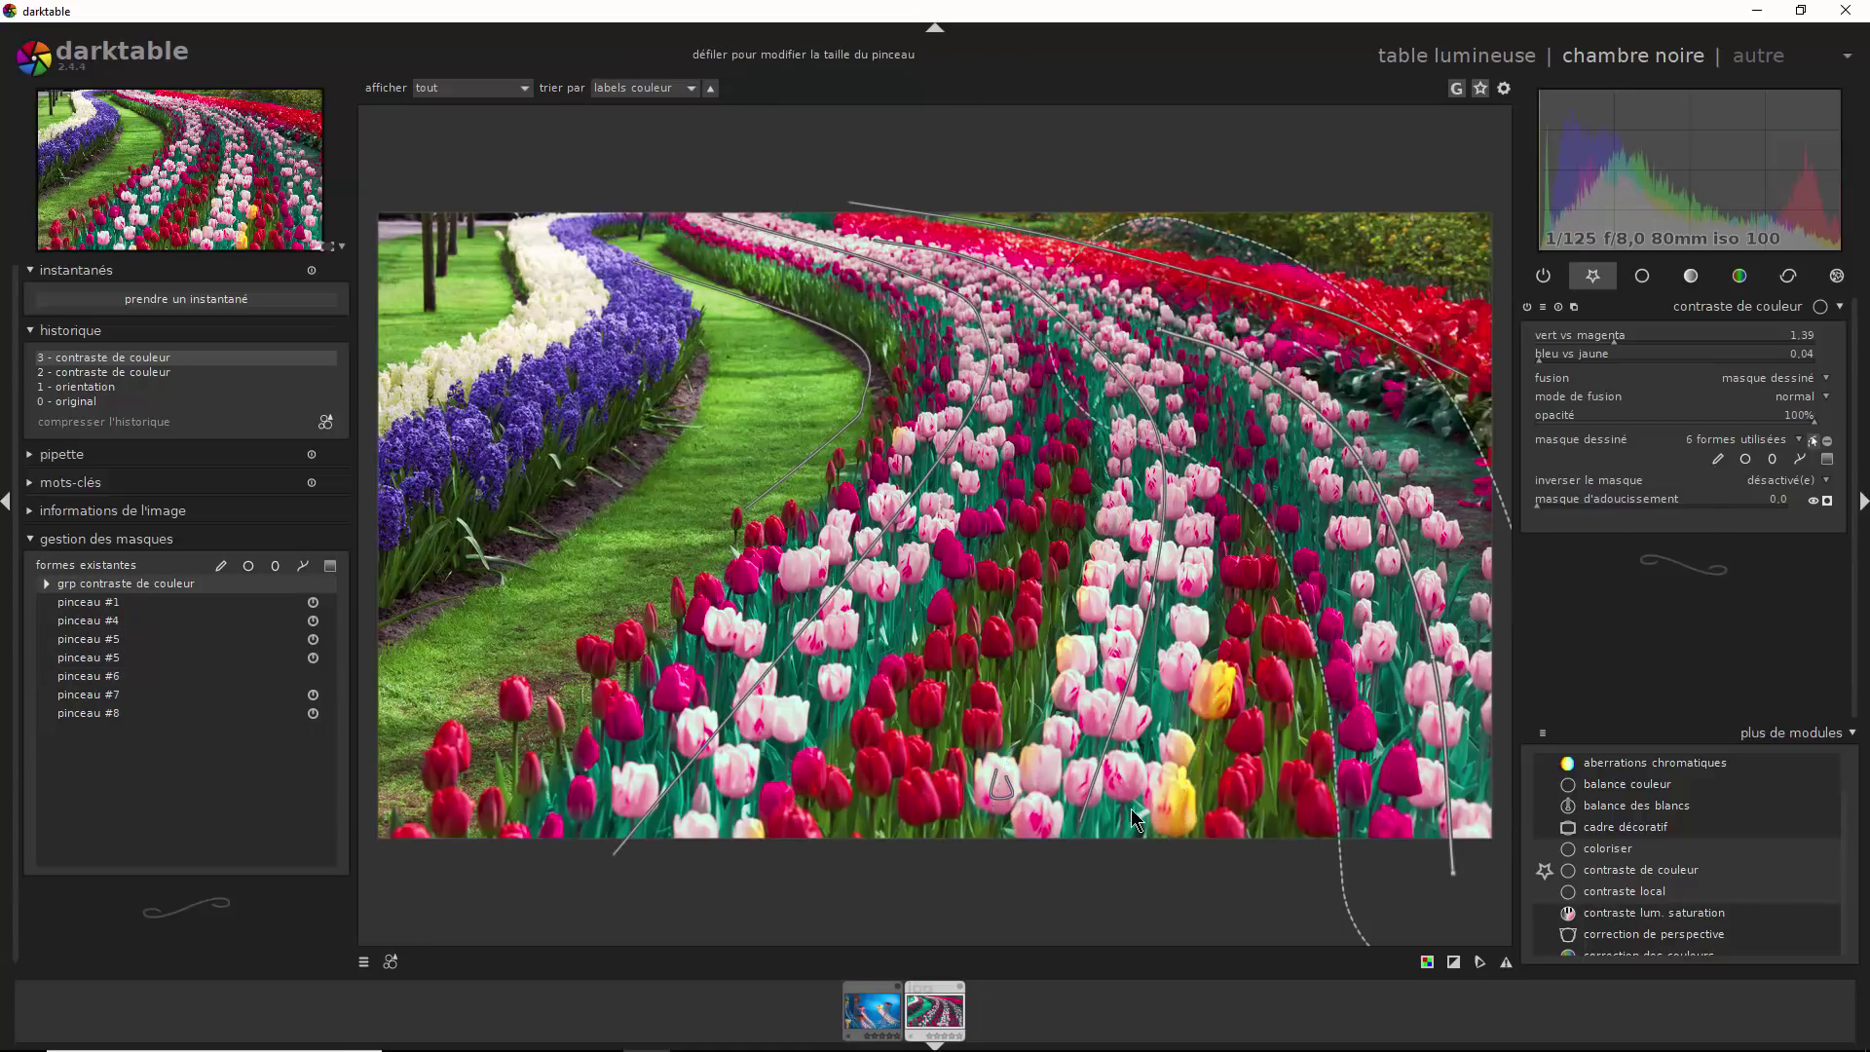
pyautogui.click(1716, 459)
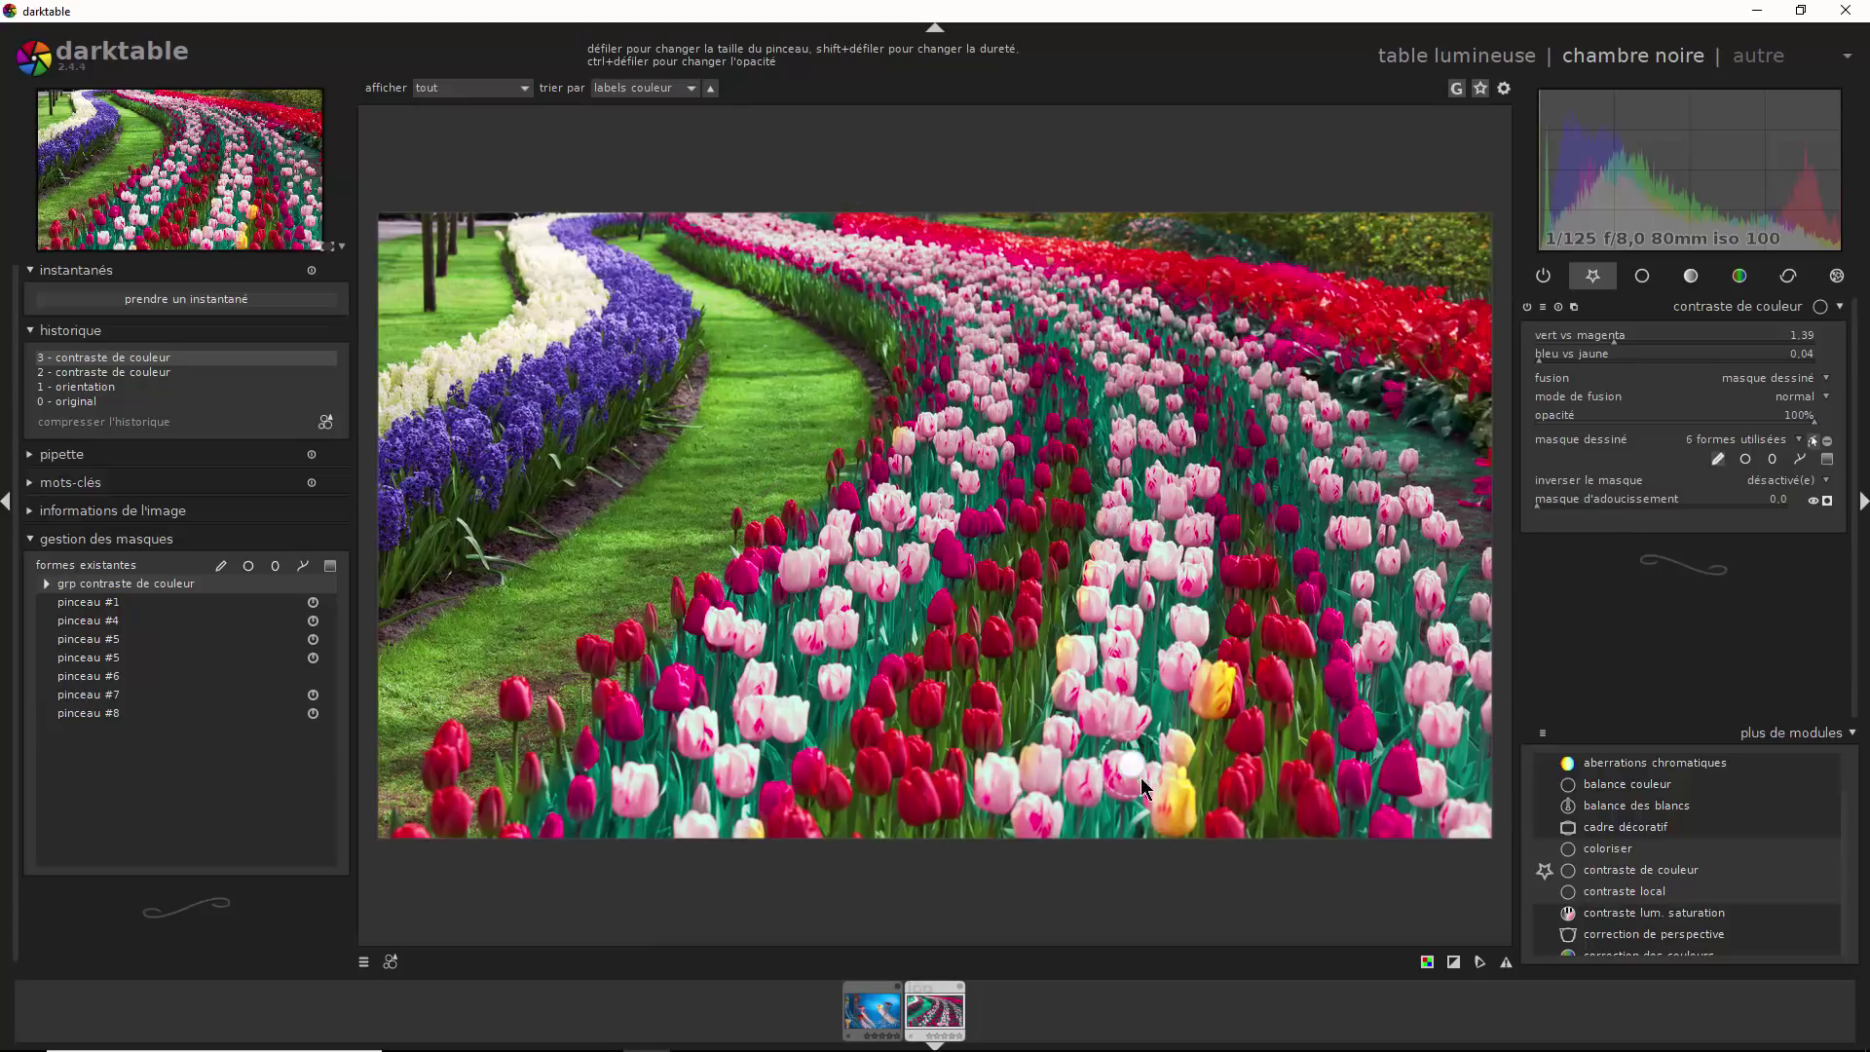
pyautogui.click(1172, 797)
pyautogui.click(1717, 459)
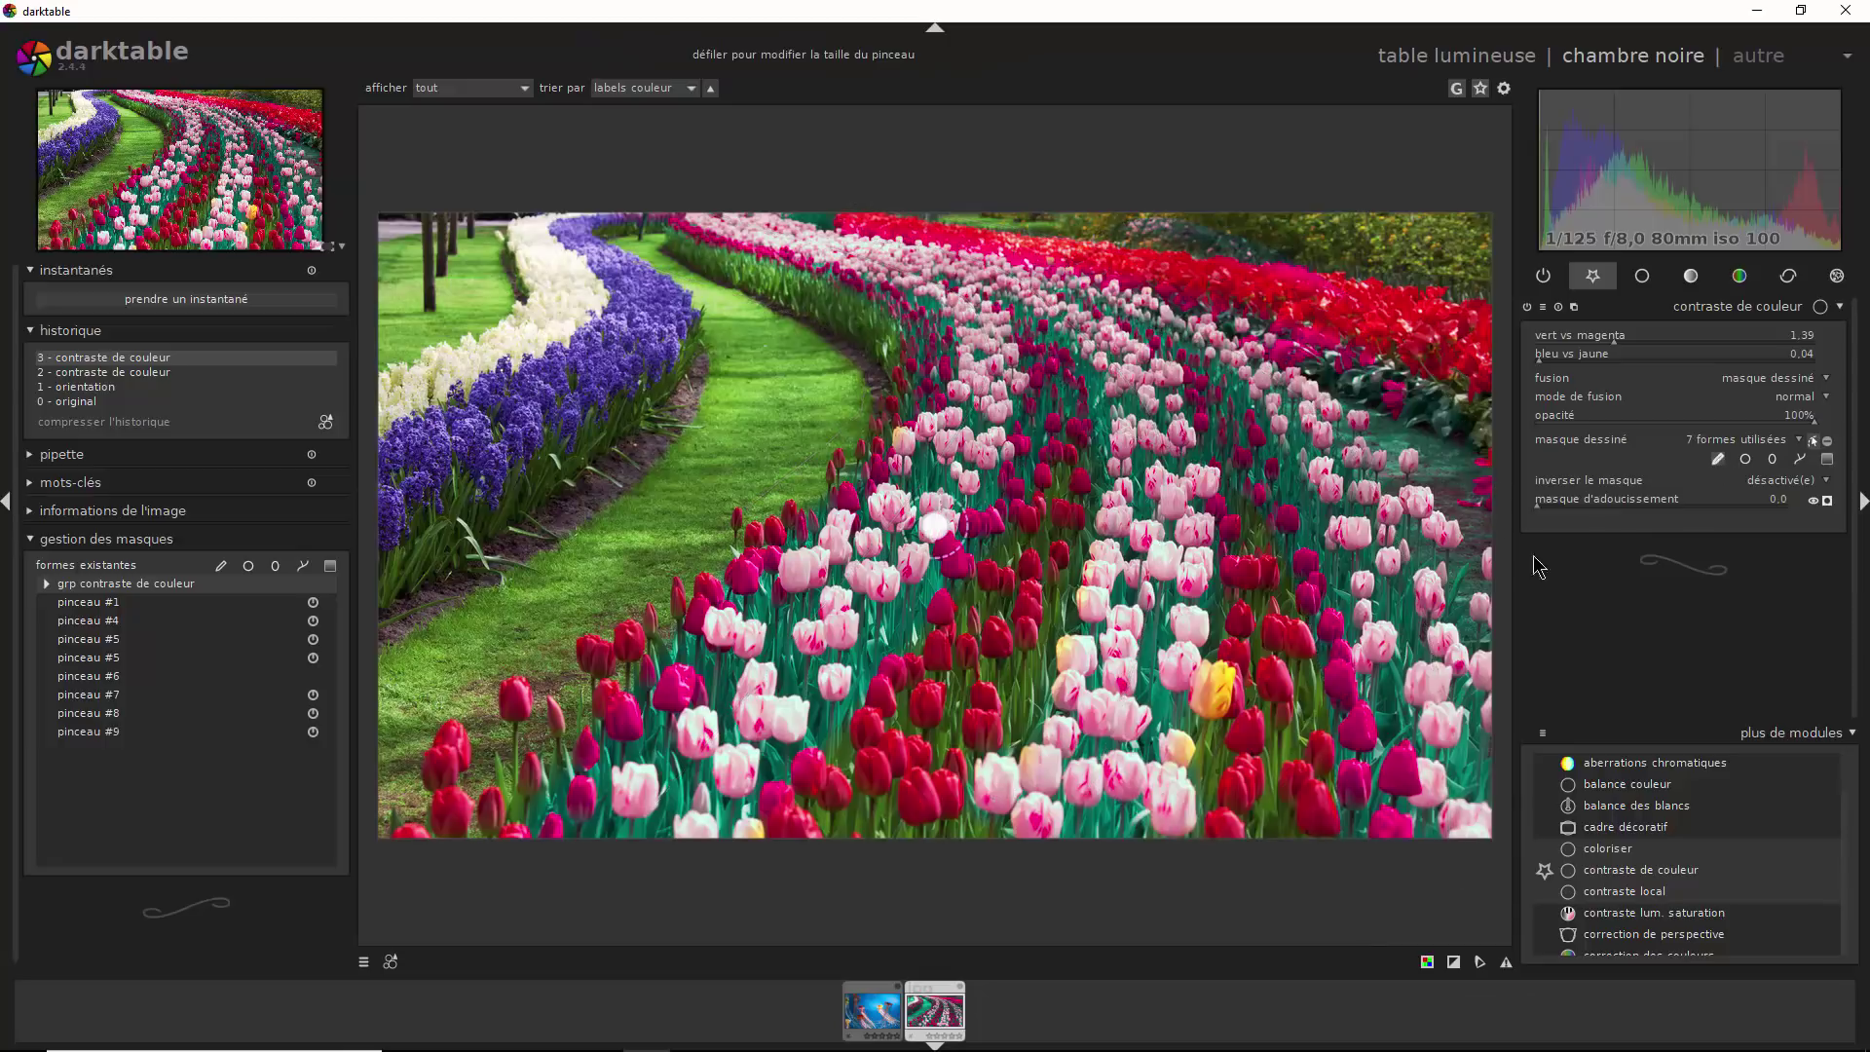
pyautogui.click(1184, 747)
pyautogui.click(1717, 458)
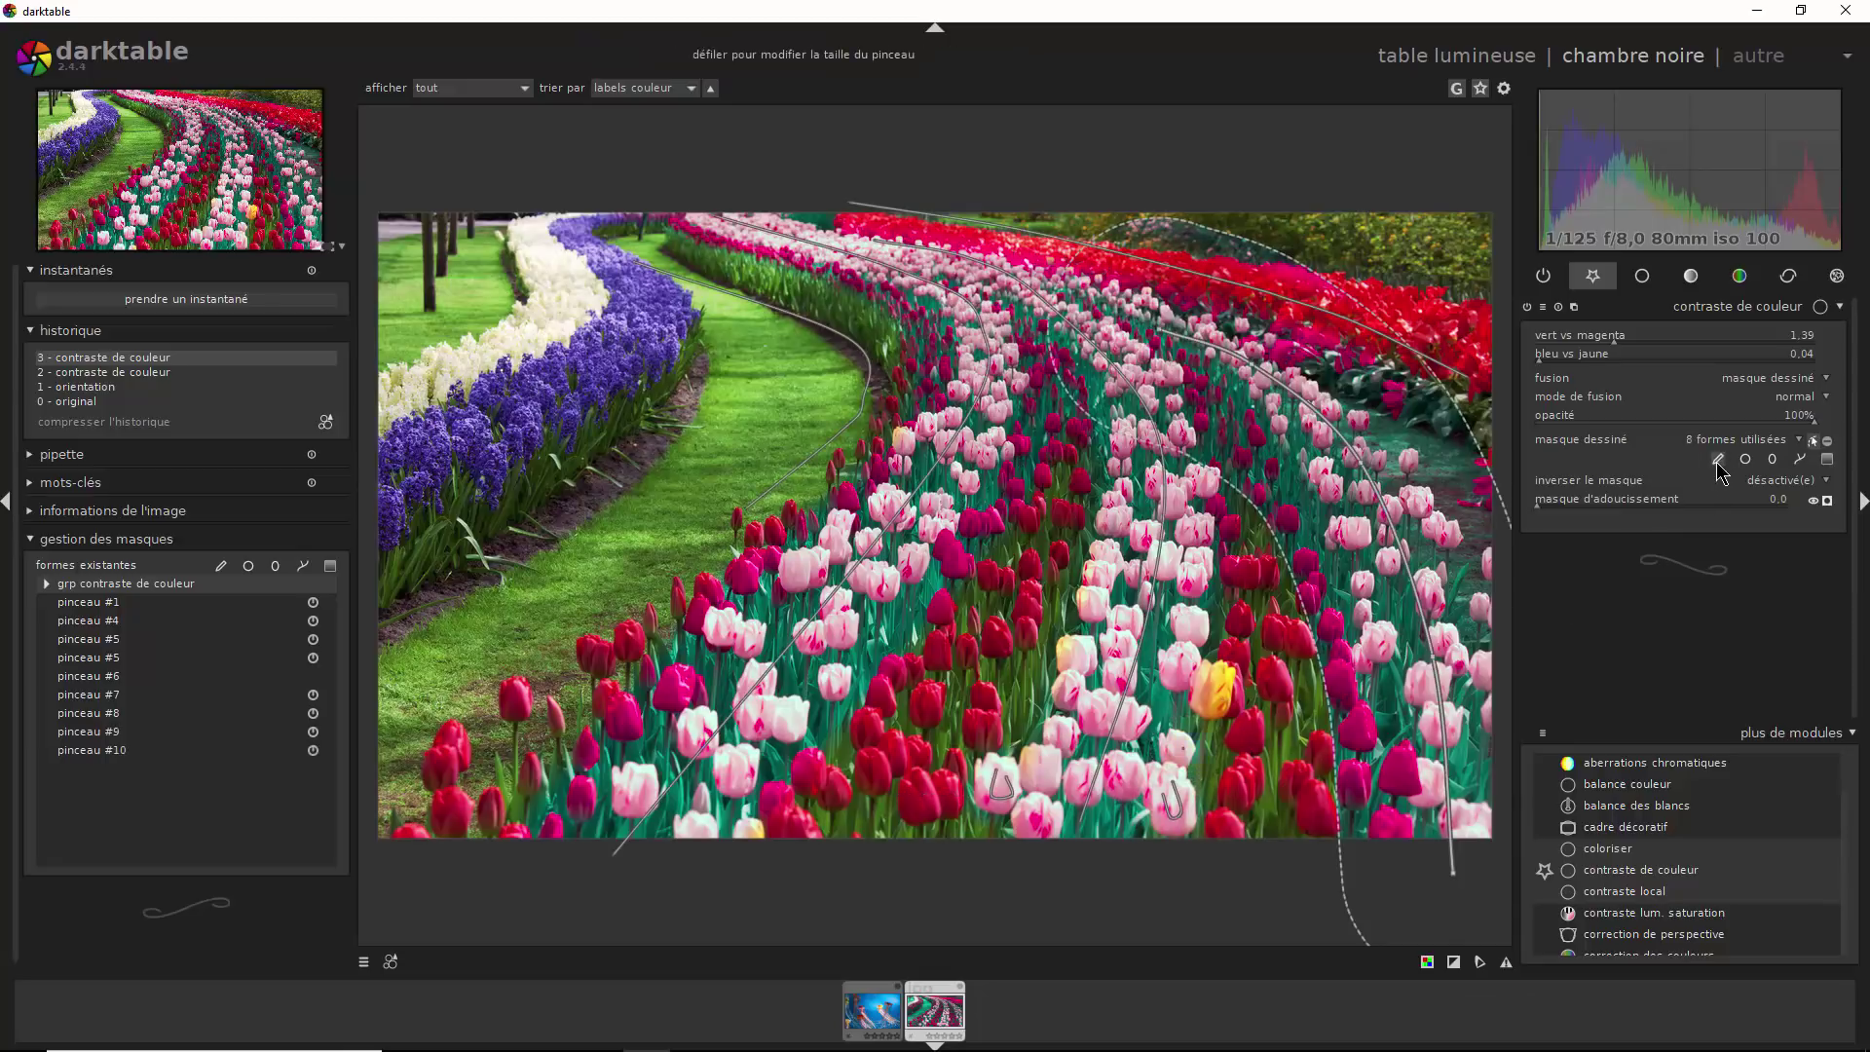
pyautogui.click(1211, 697)
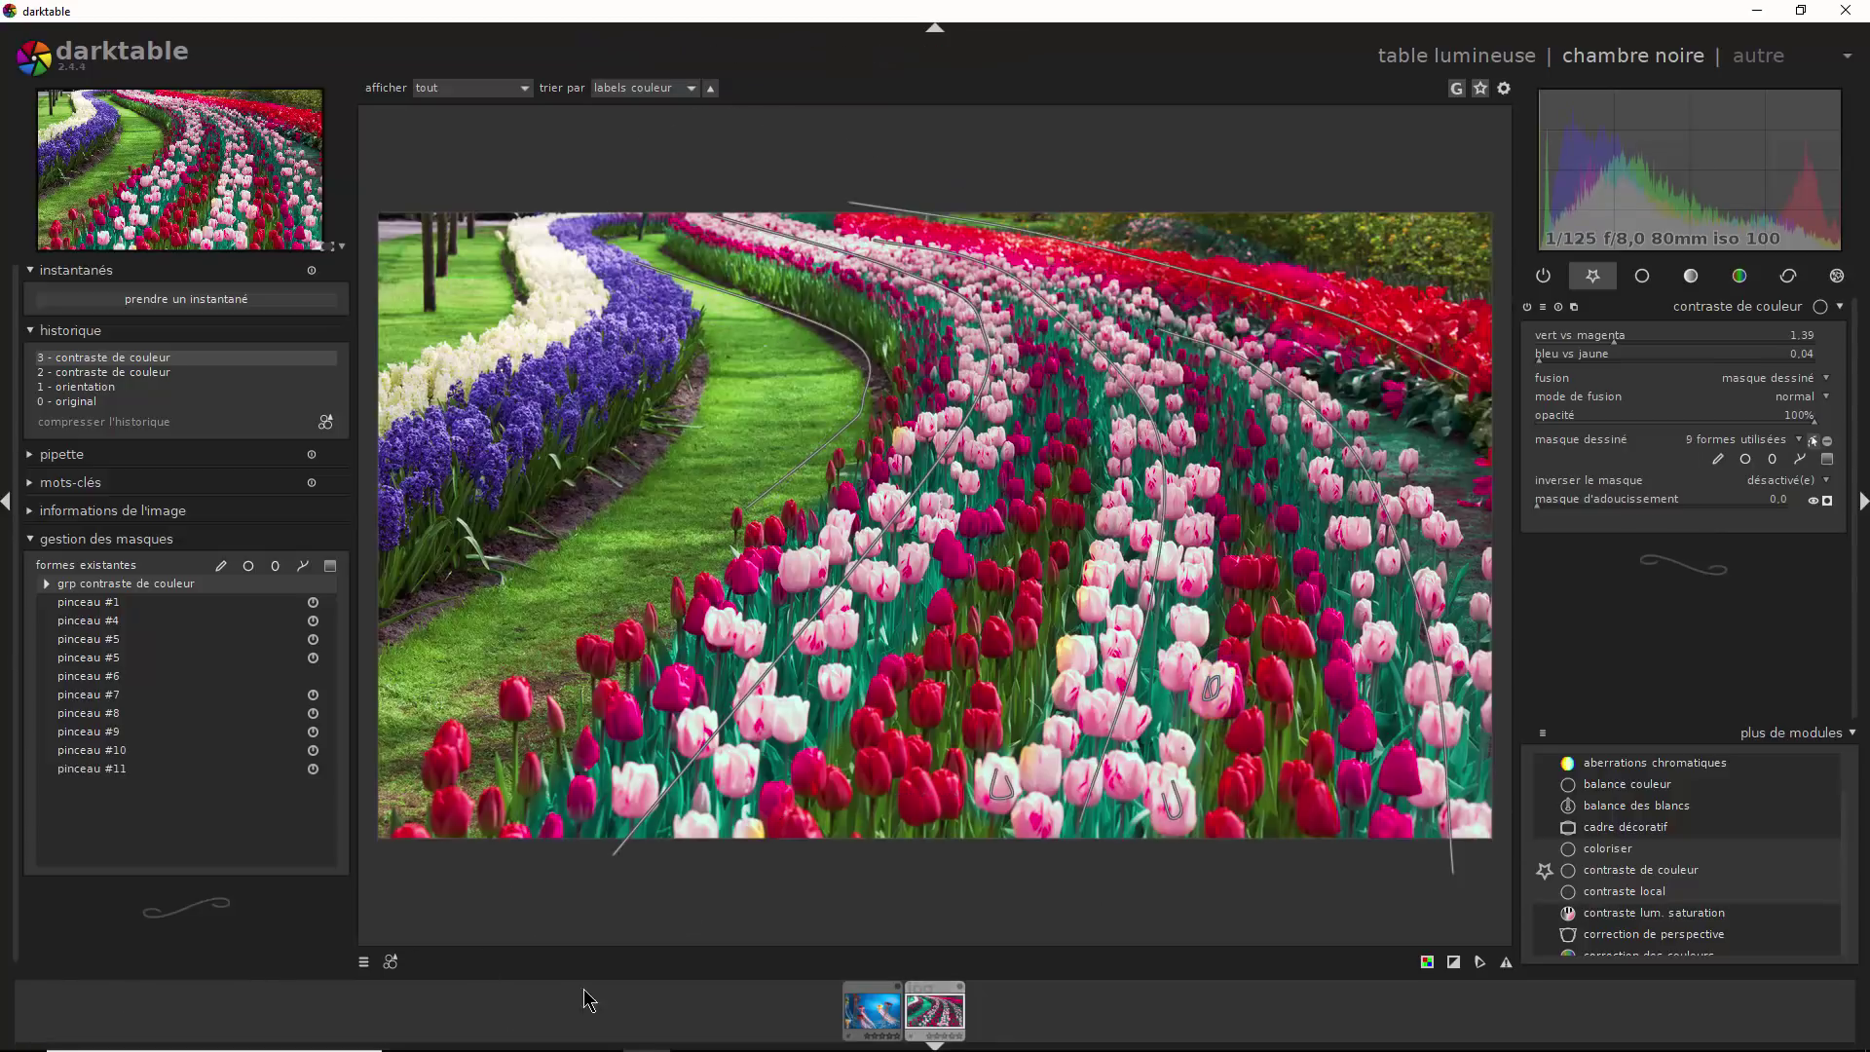
# Display the mask overlay and paint a brush stroke over the leftover masked patch above the red tulip band
pyautogui.click(1827, 501)
pyautogui.click(1827, 501)
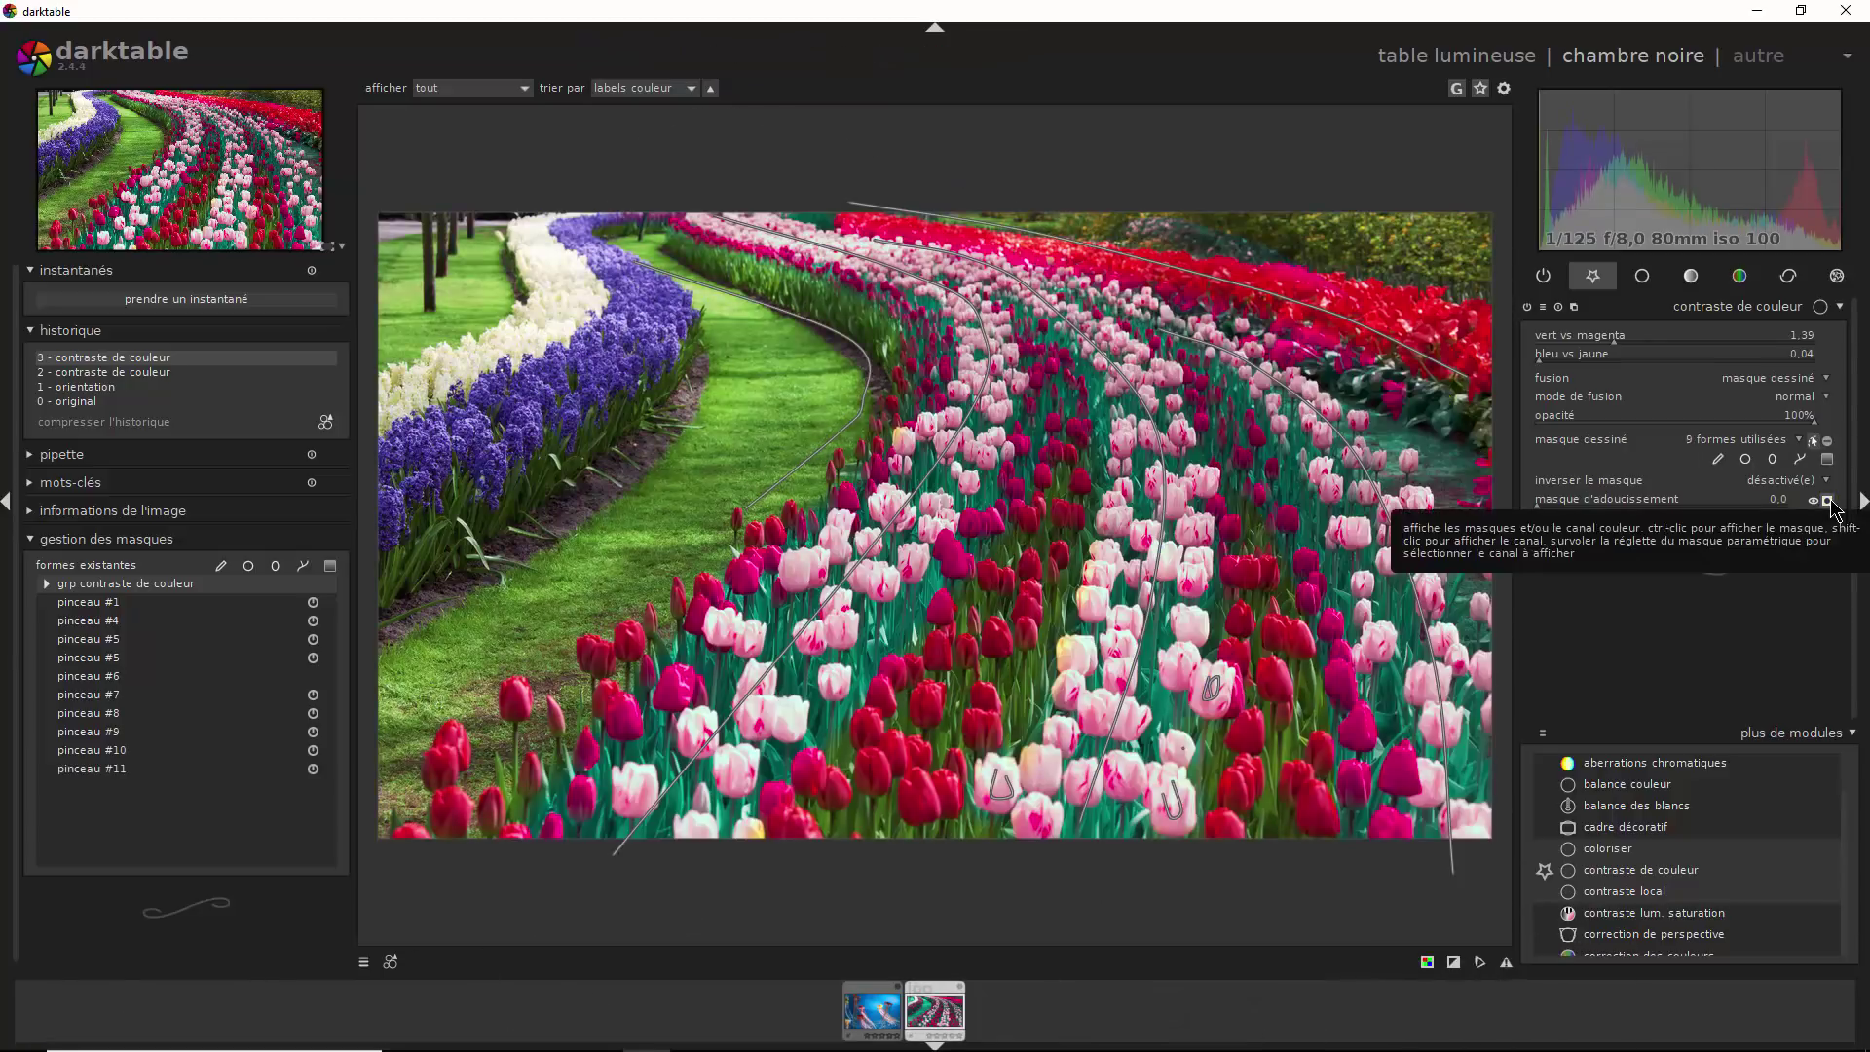
pyautogui.click(1827, 501)
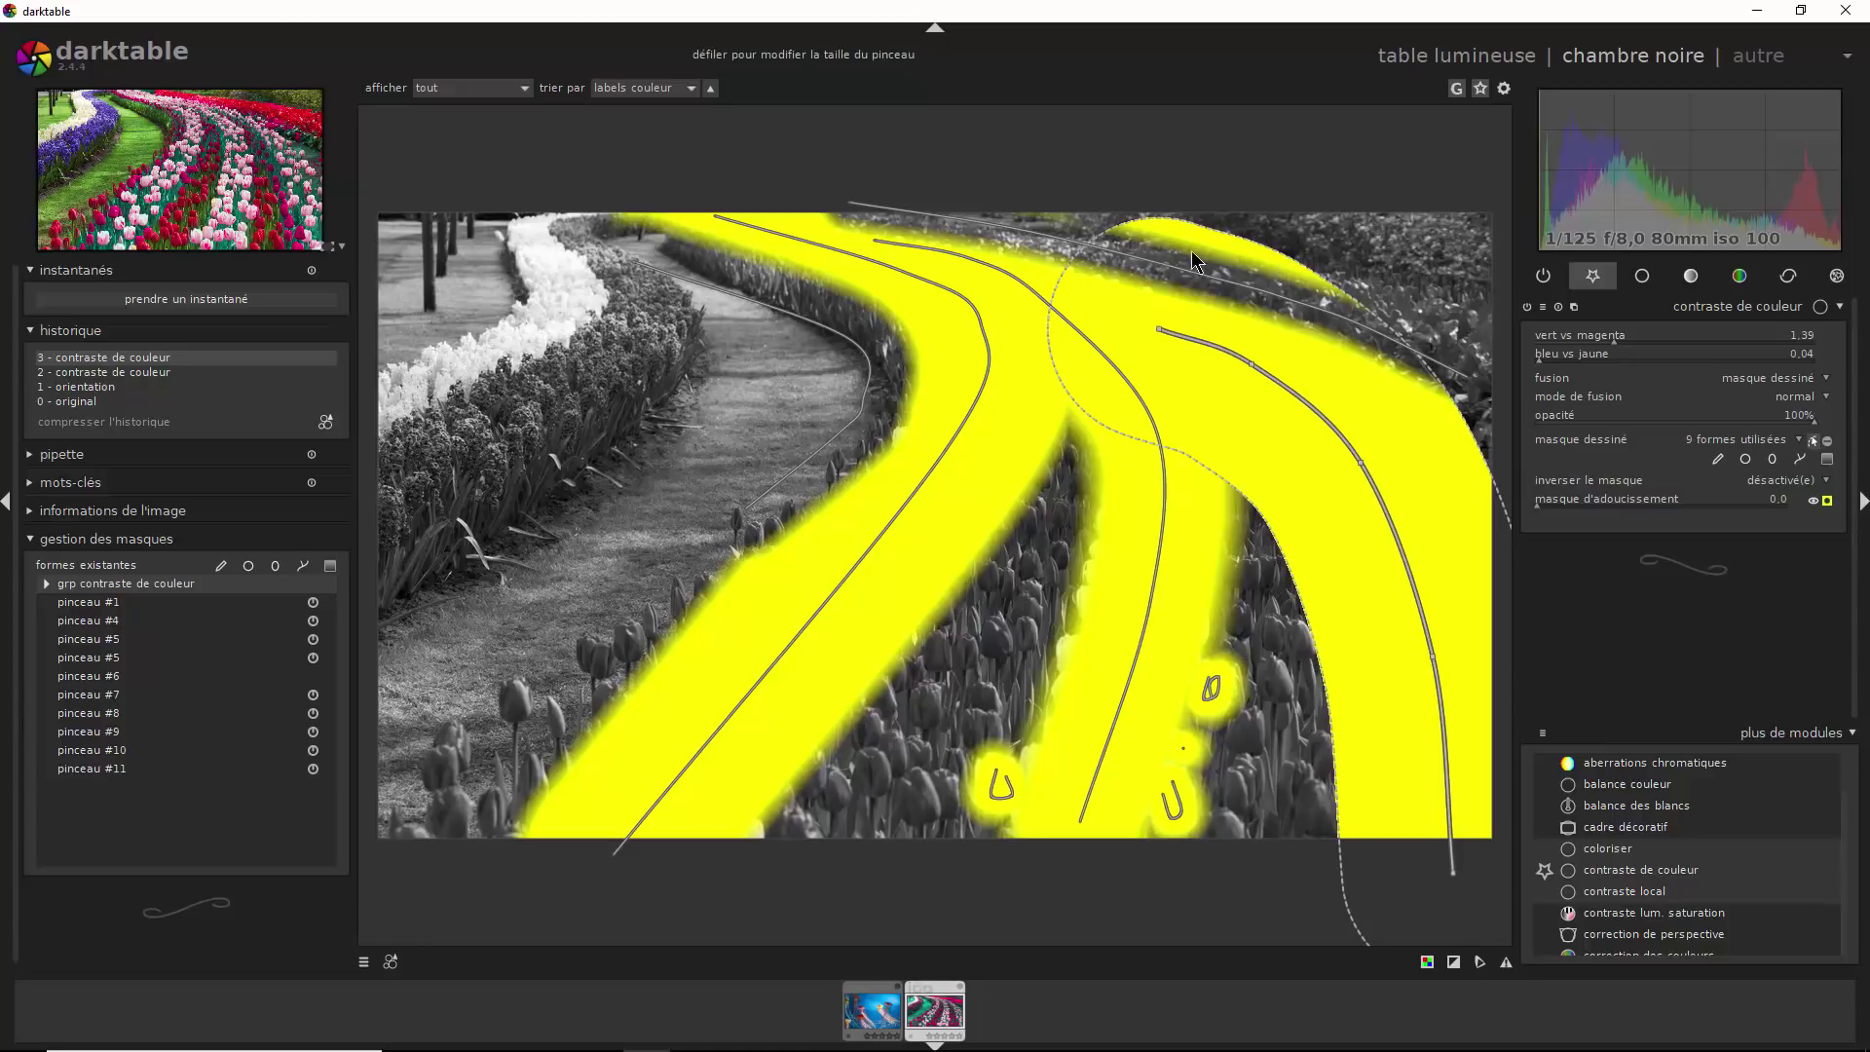
pyautogui.click(1718, 462)
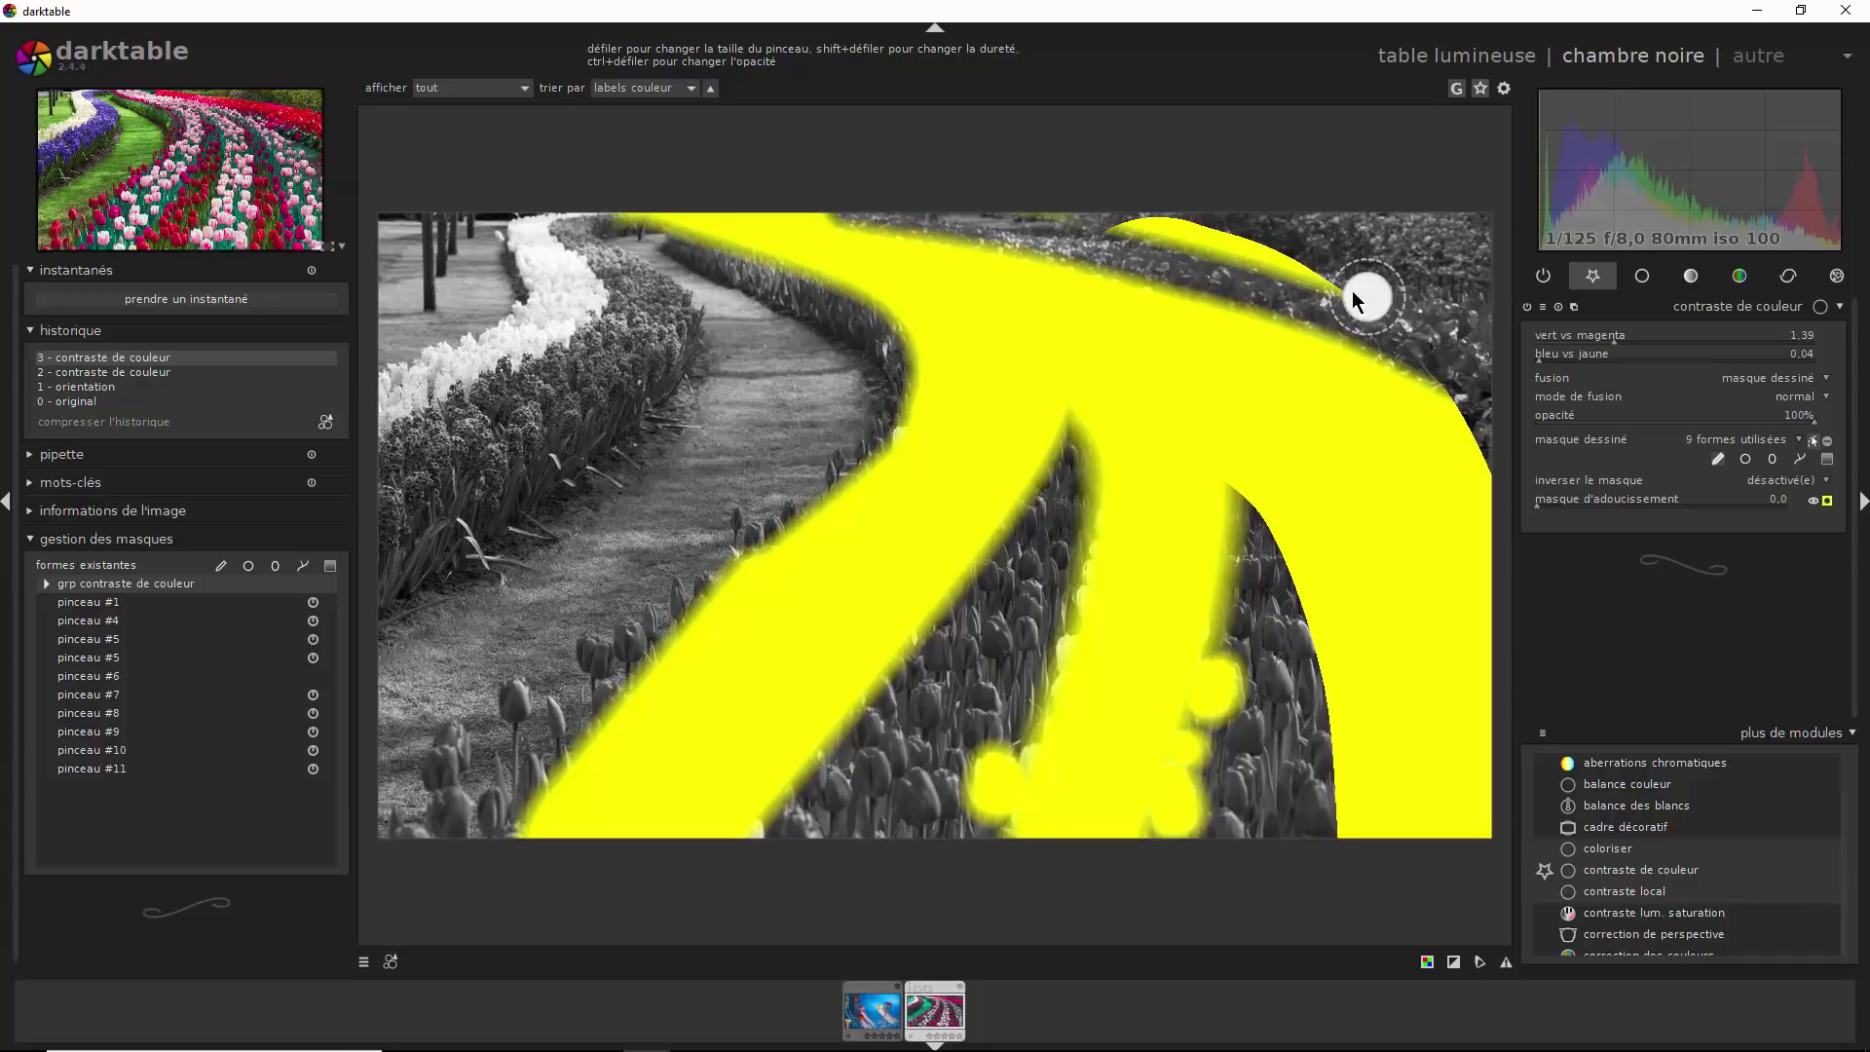
pyautogui.moveTo(1118, 224); pyautogui.dragTo(1117, 224)
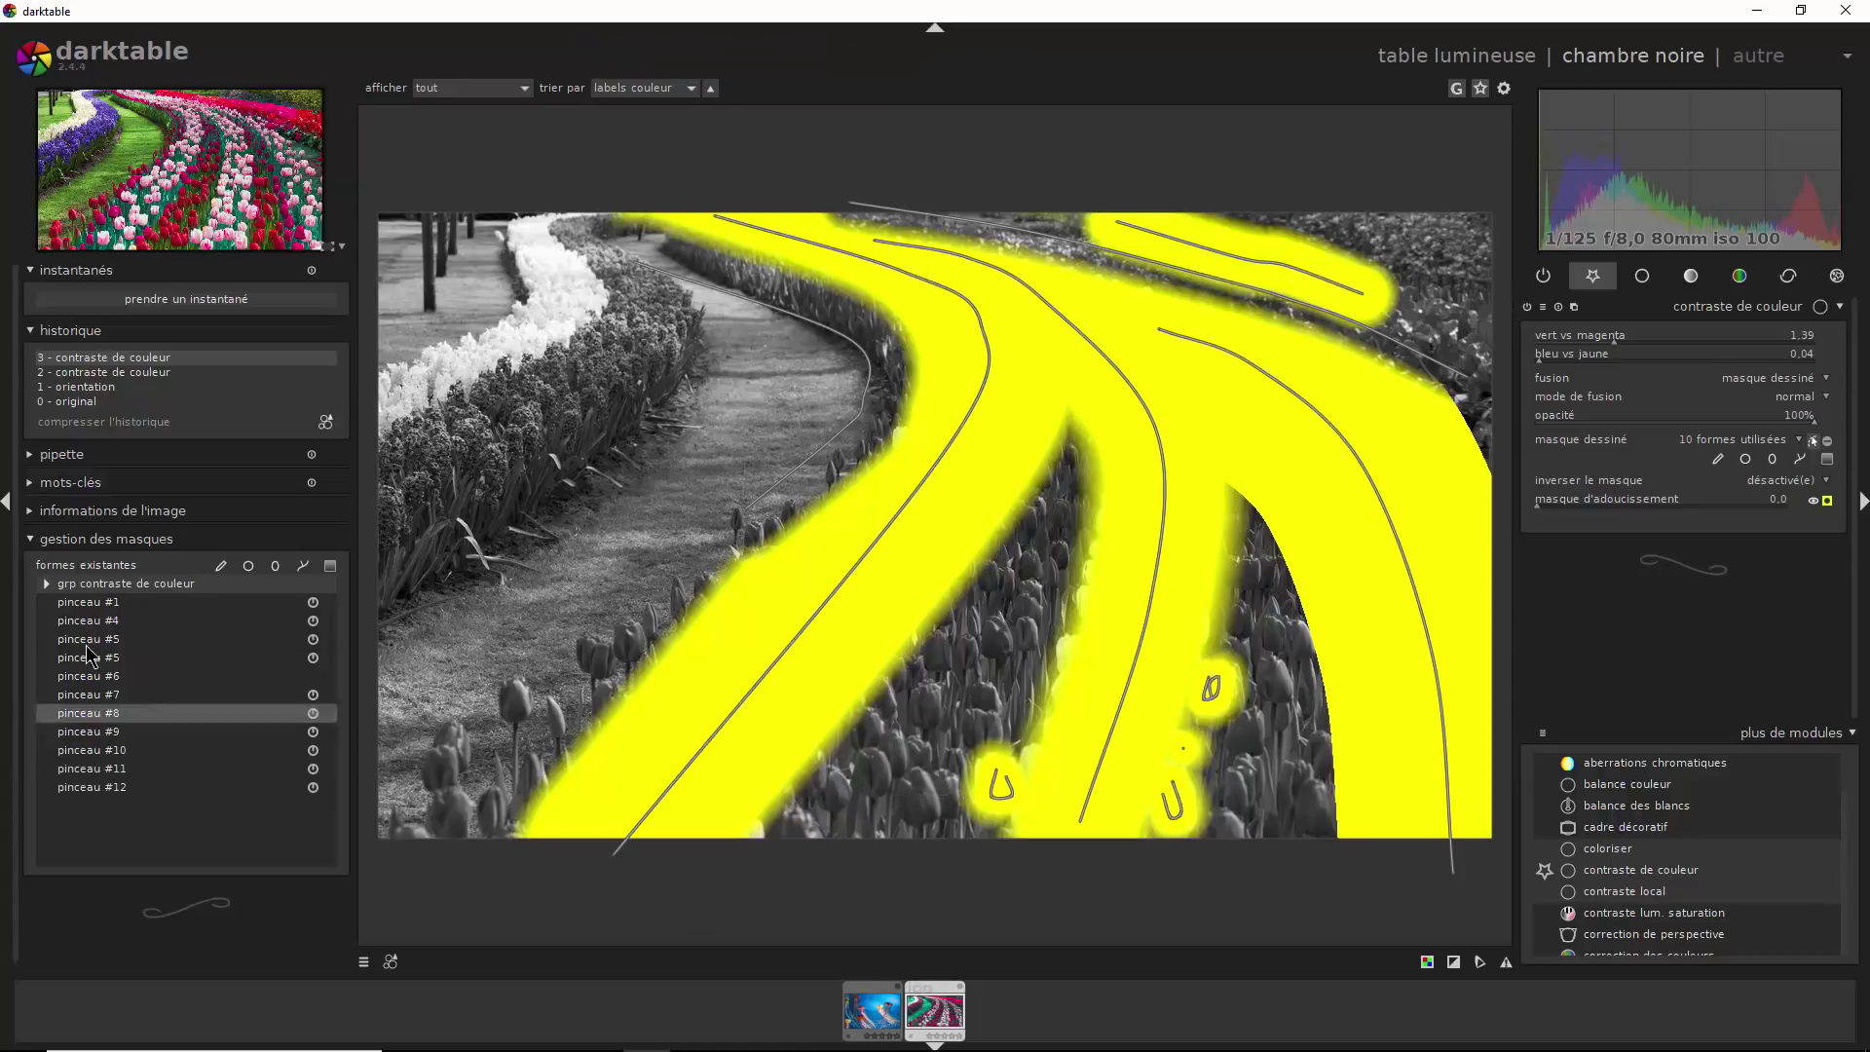
# Set brush shape pinceau #12 to difference mode in the grp contraste de couleur group and hide the mask overlay
pyautogui.click(46, 584)
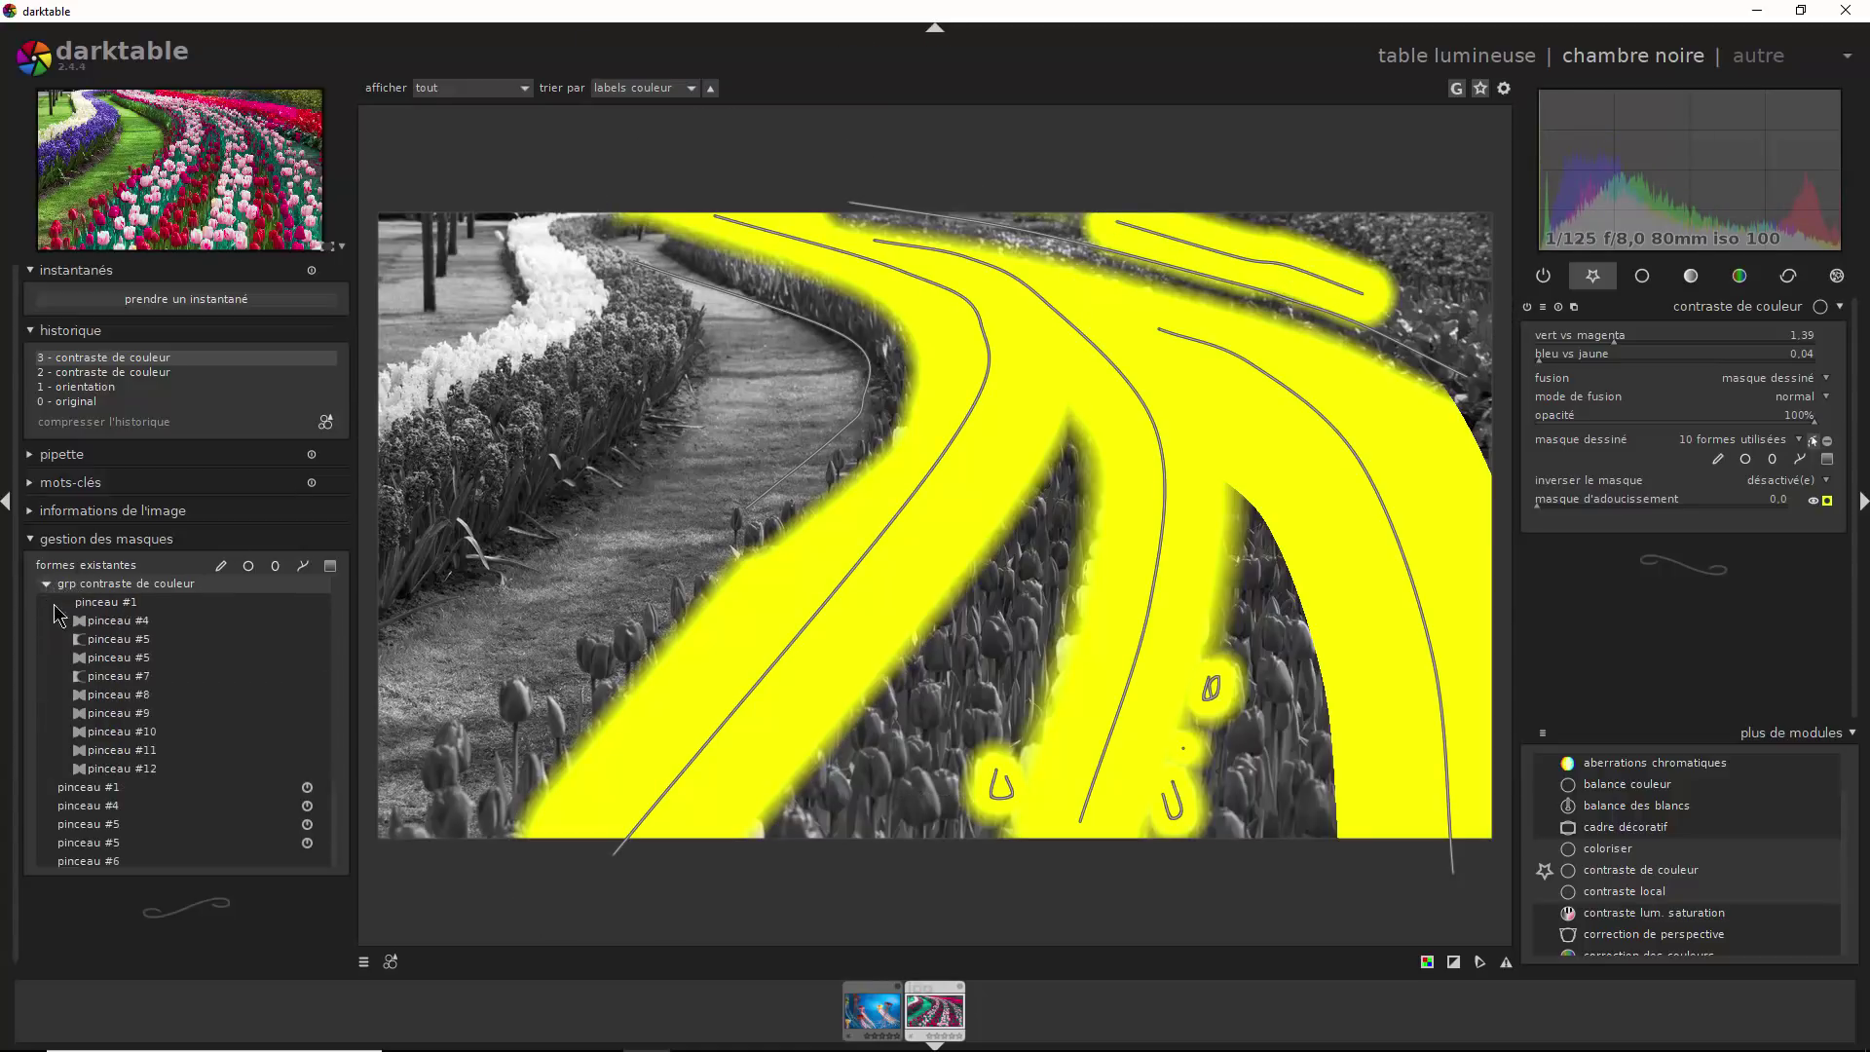
pyautogui.click(134, 771)
pyautogui.rightClick(134, 775)
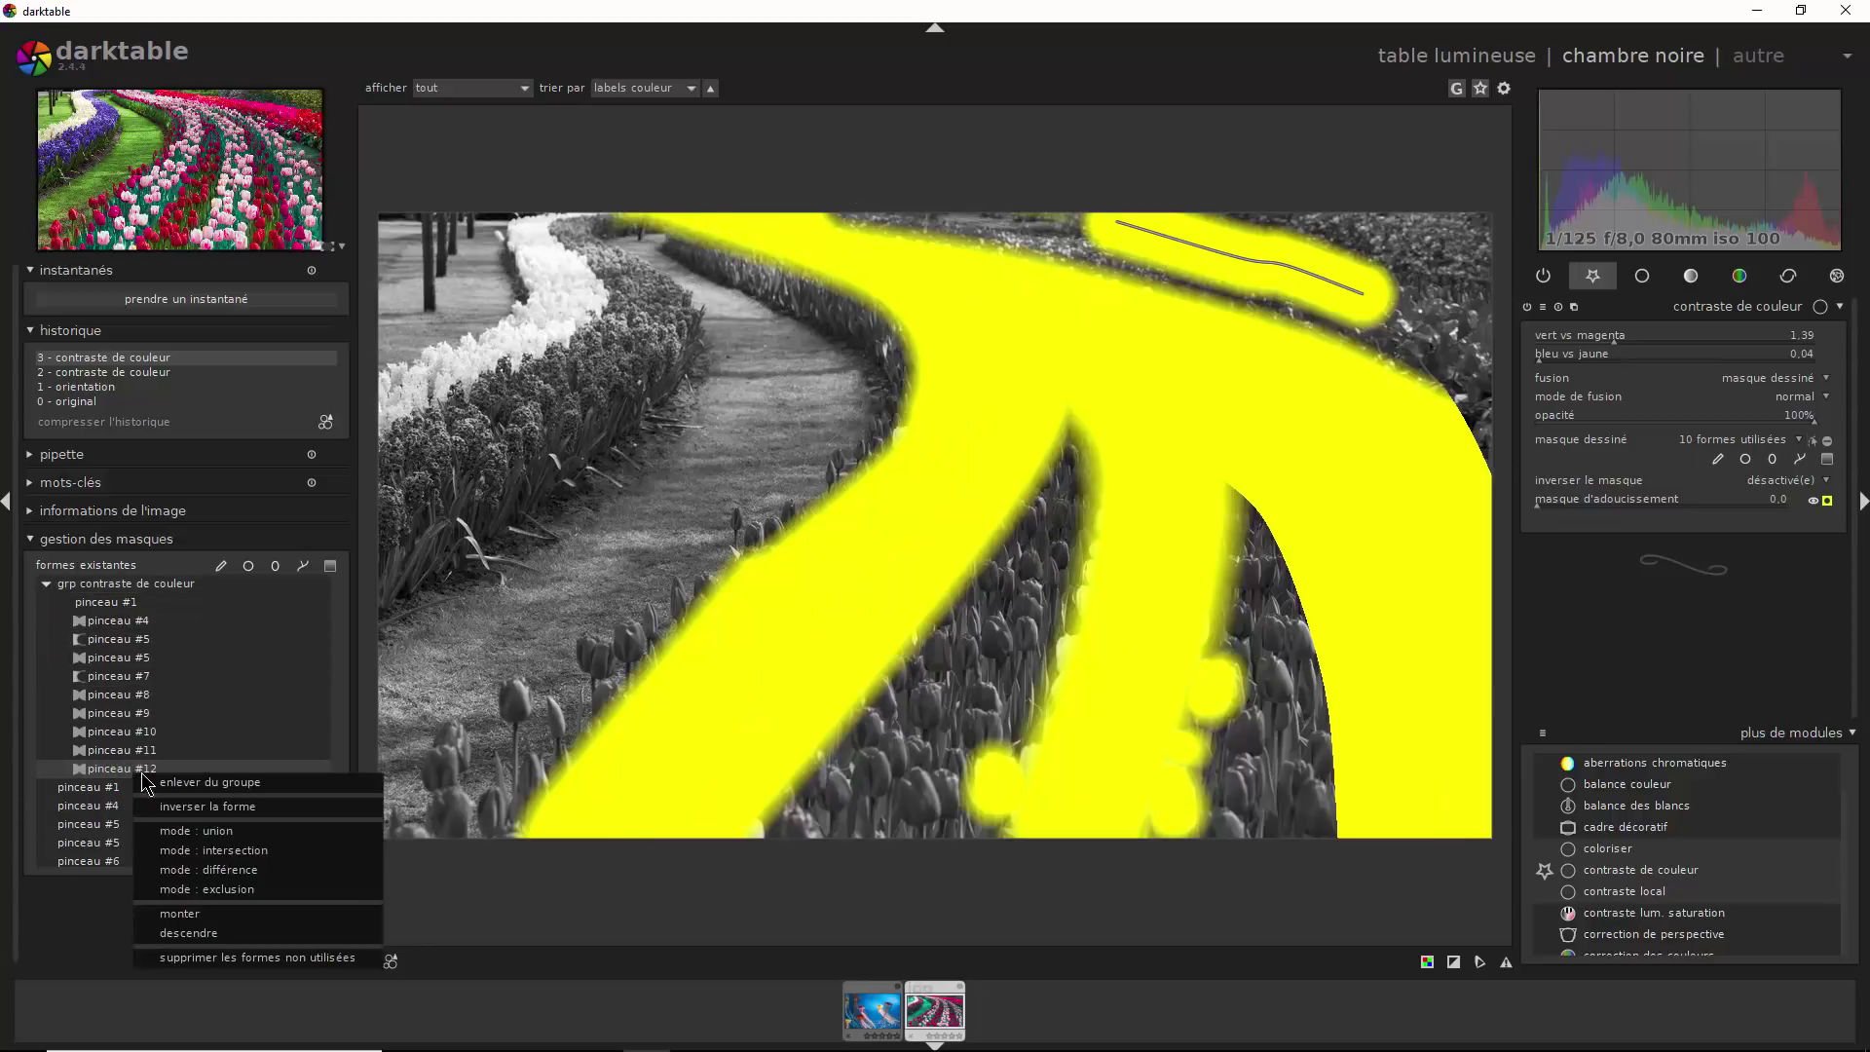
pyautogui.click(238, 871)
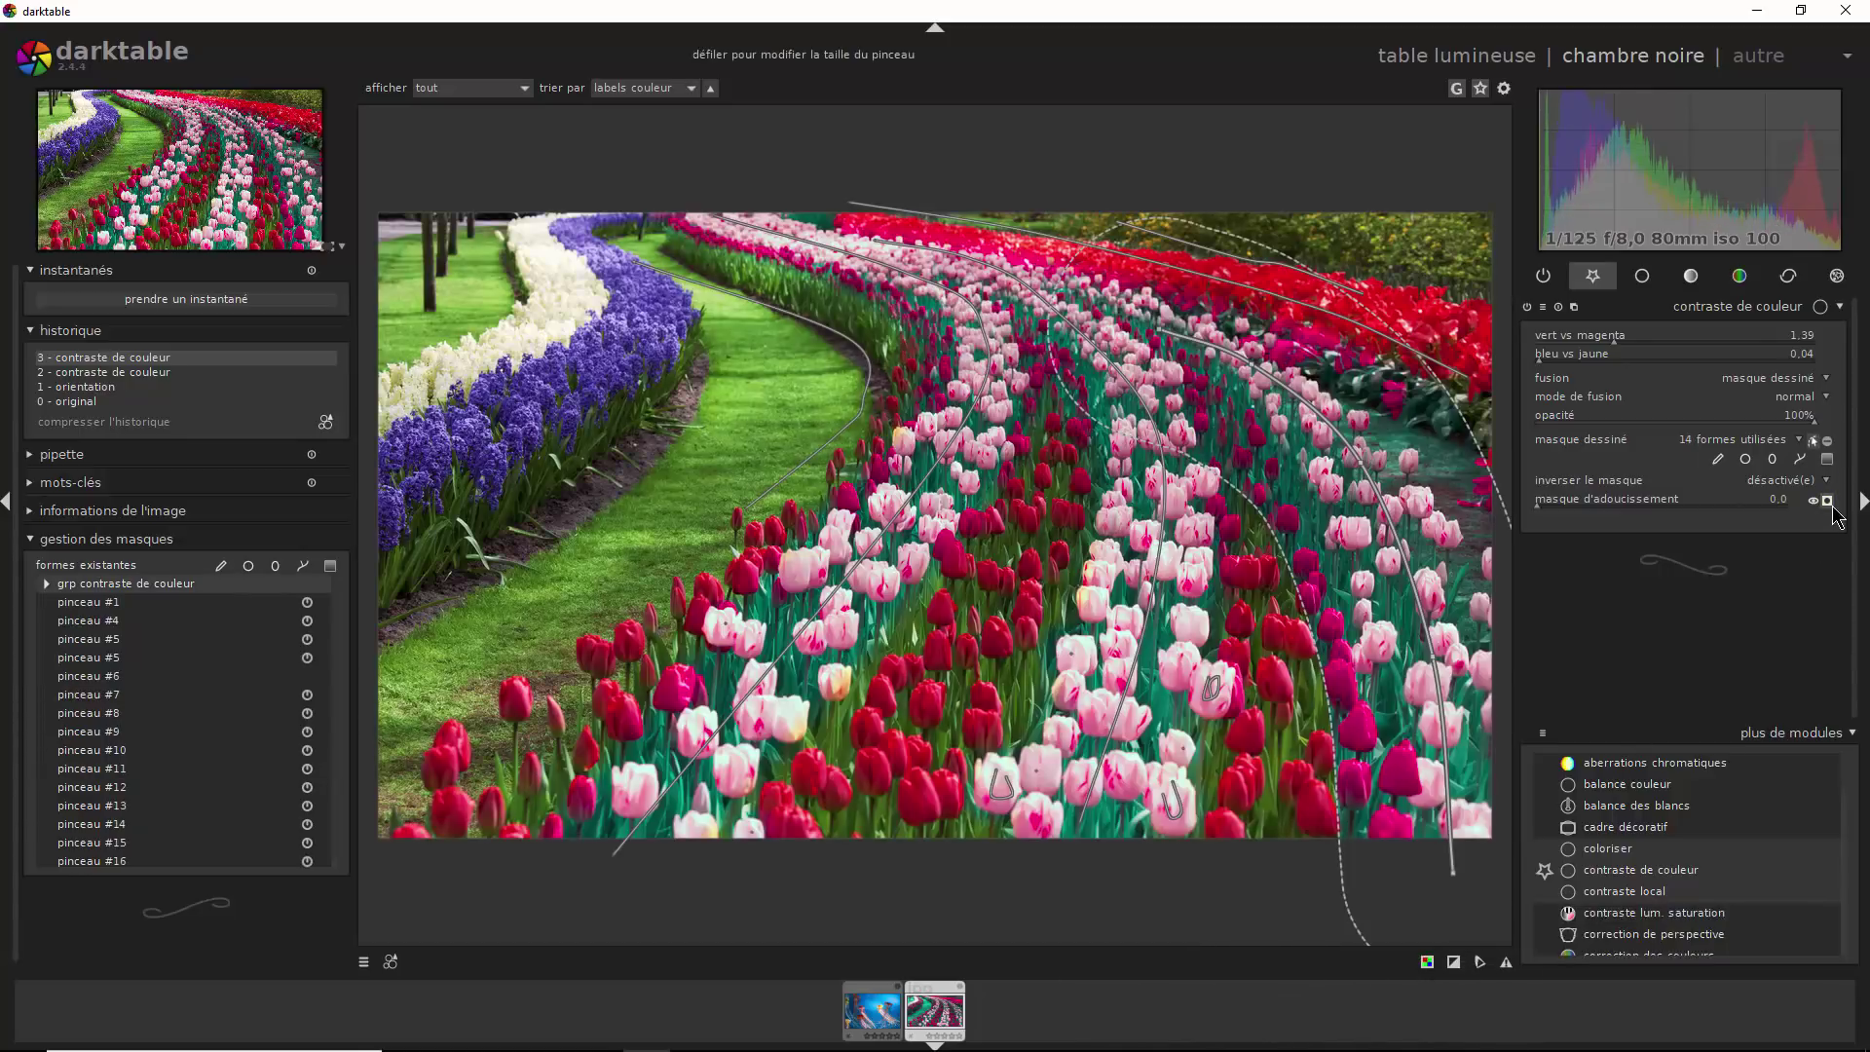
pyautogui.click(1827, 502)
pyautogui.click(1216, 395)
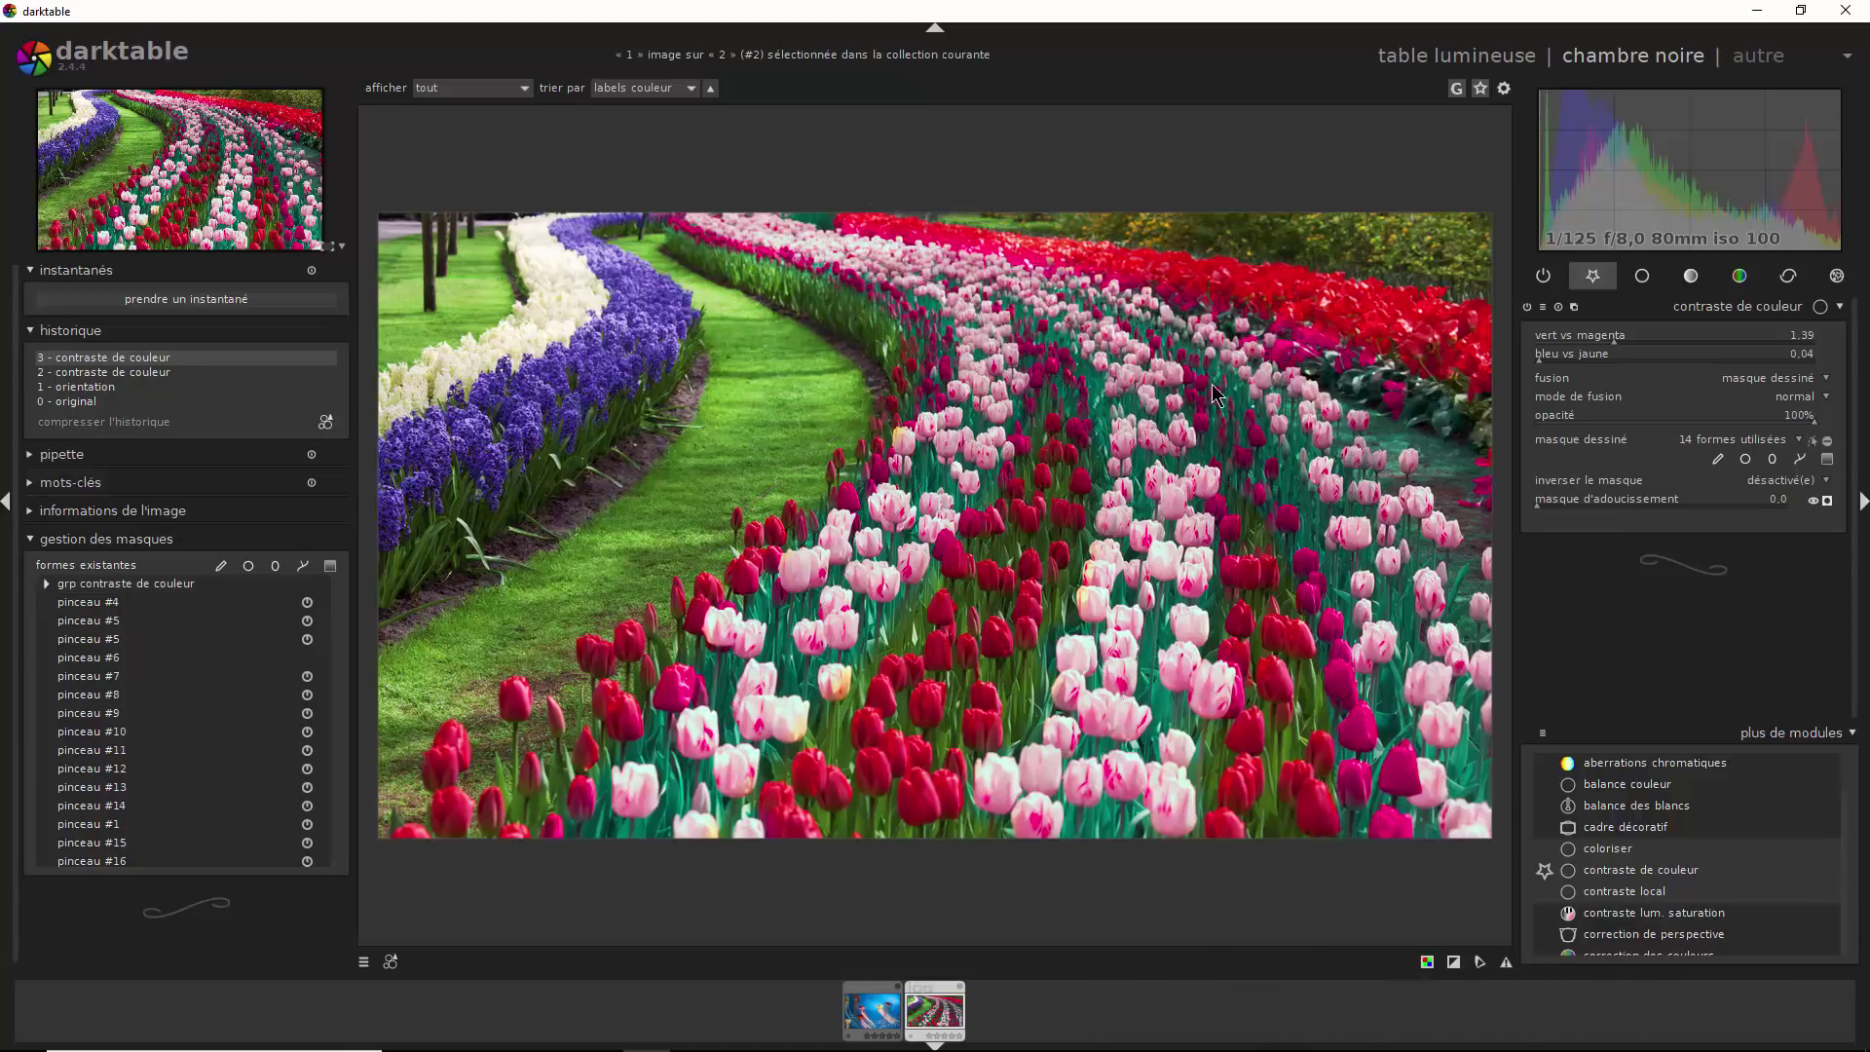
# Delete the tulip photo's development history in the lighttable and reopen the photo in the darkroom
pyautogui.click(1441, 59)
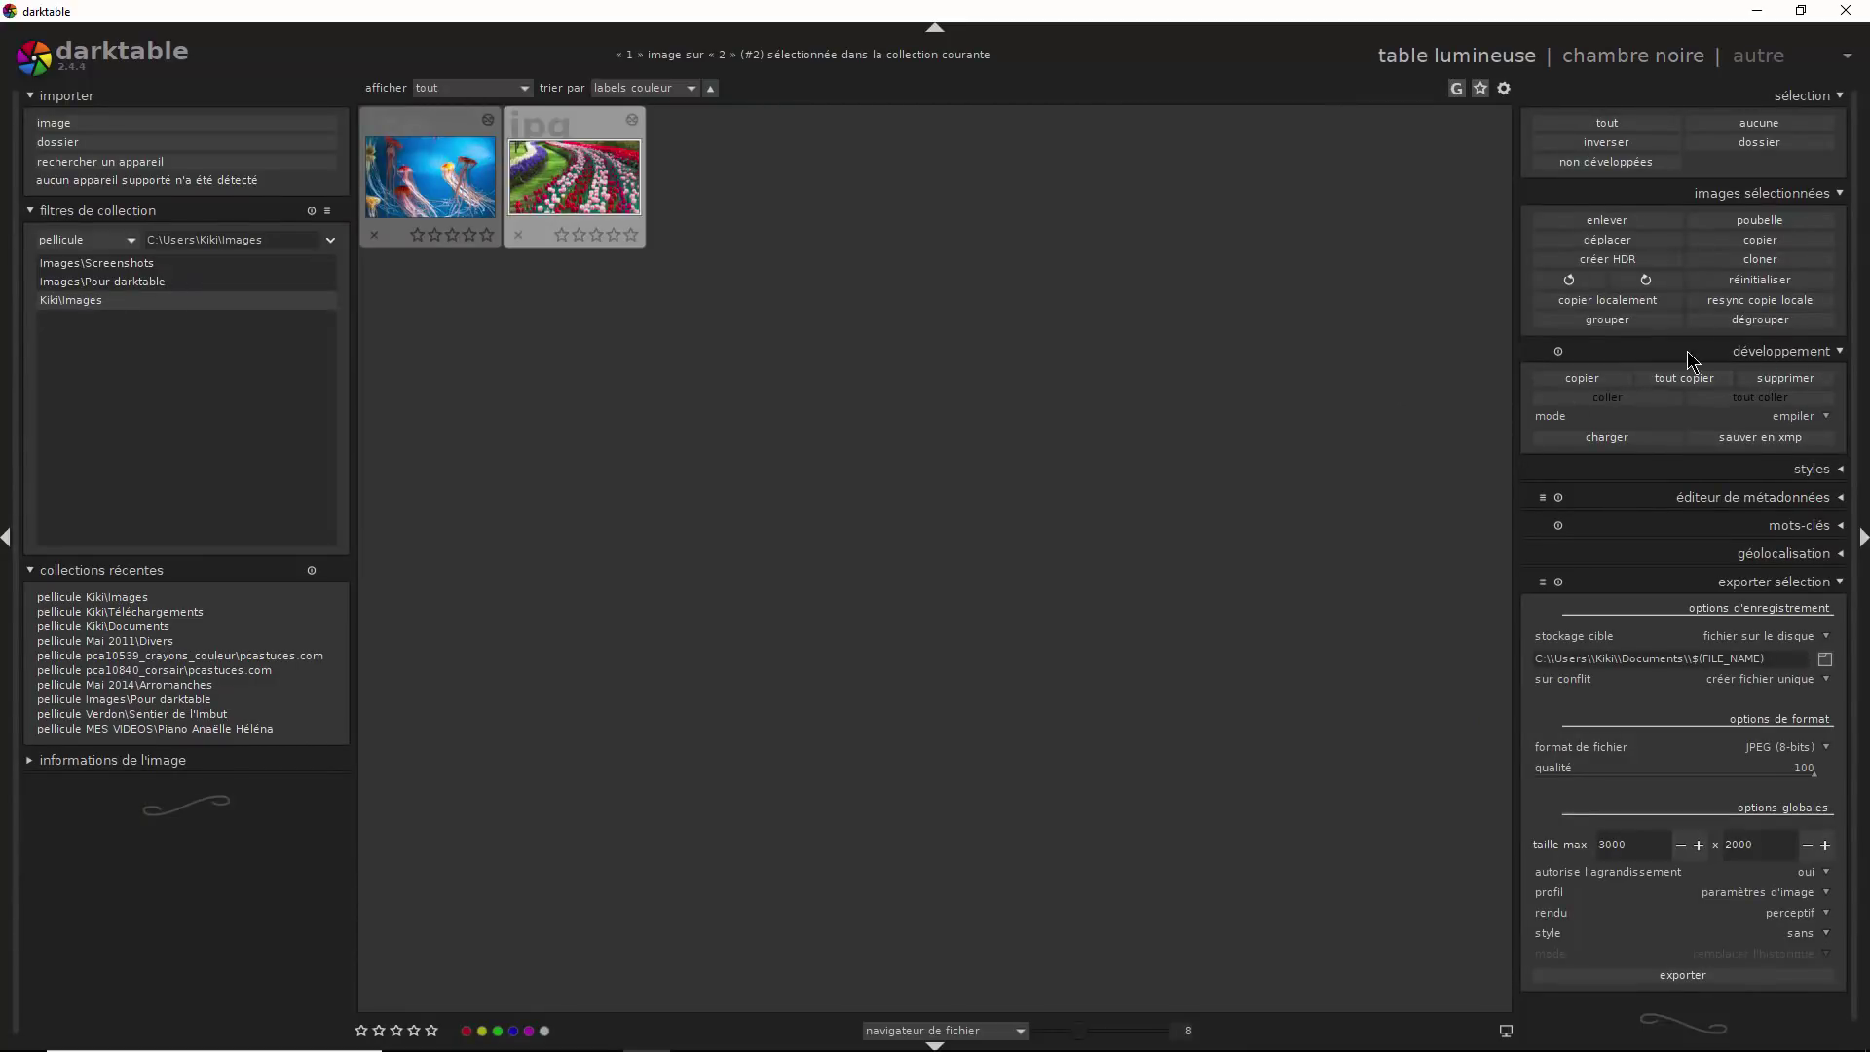
pyautogui.click(1786, 379)
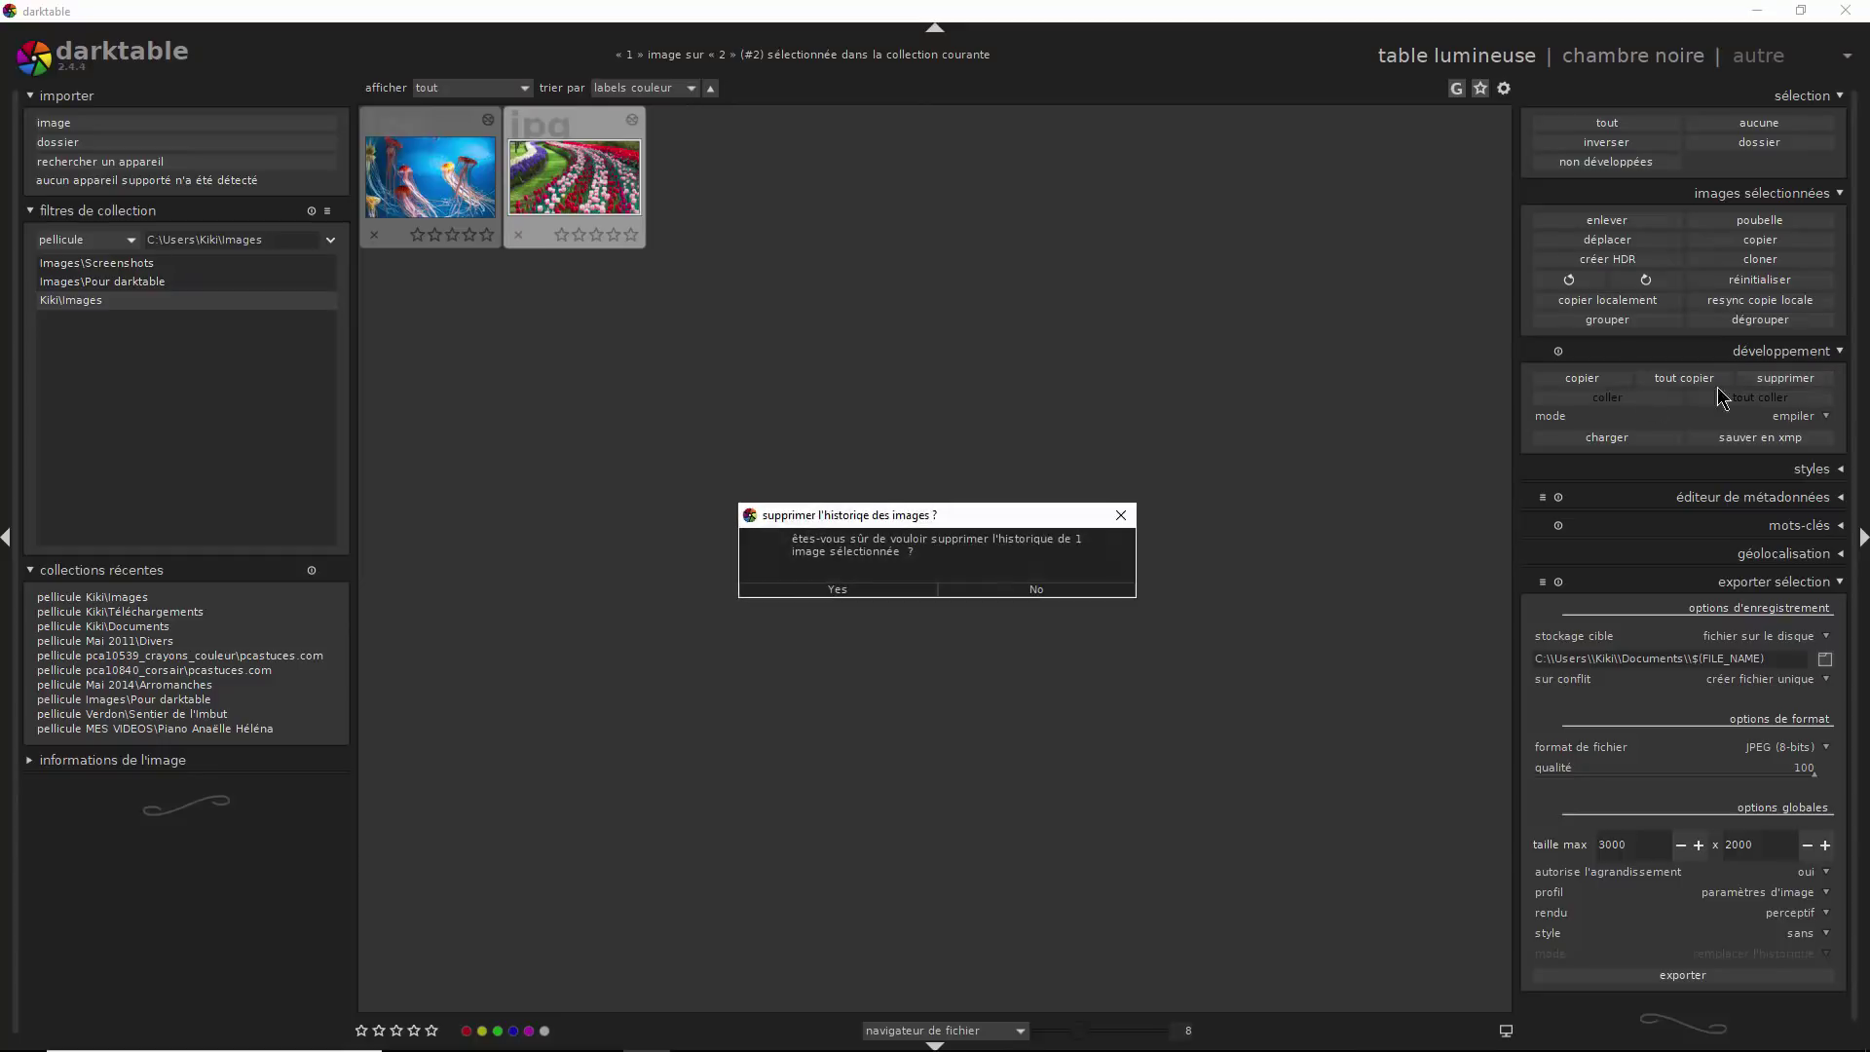
pyautogui.click(837, 590)
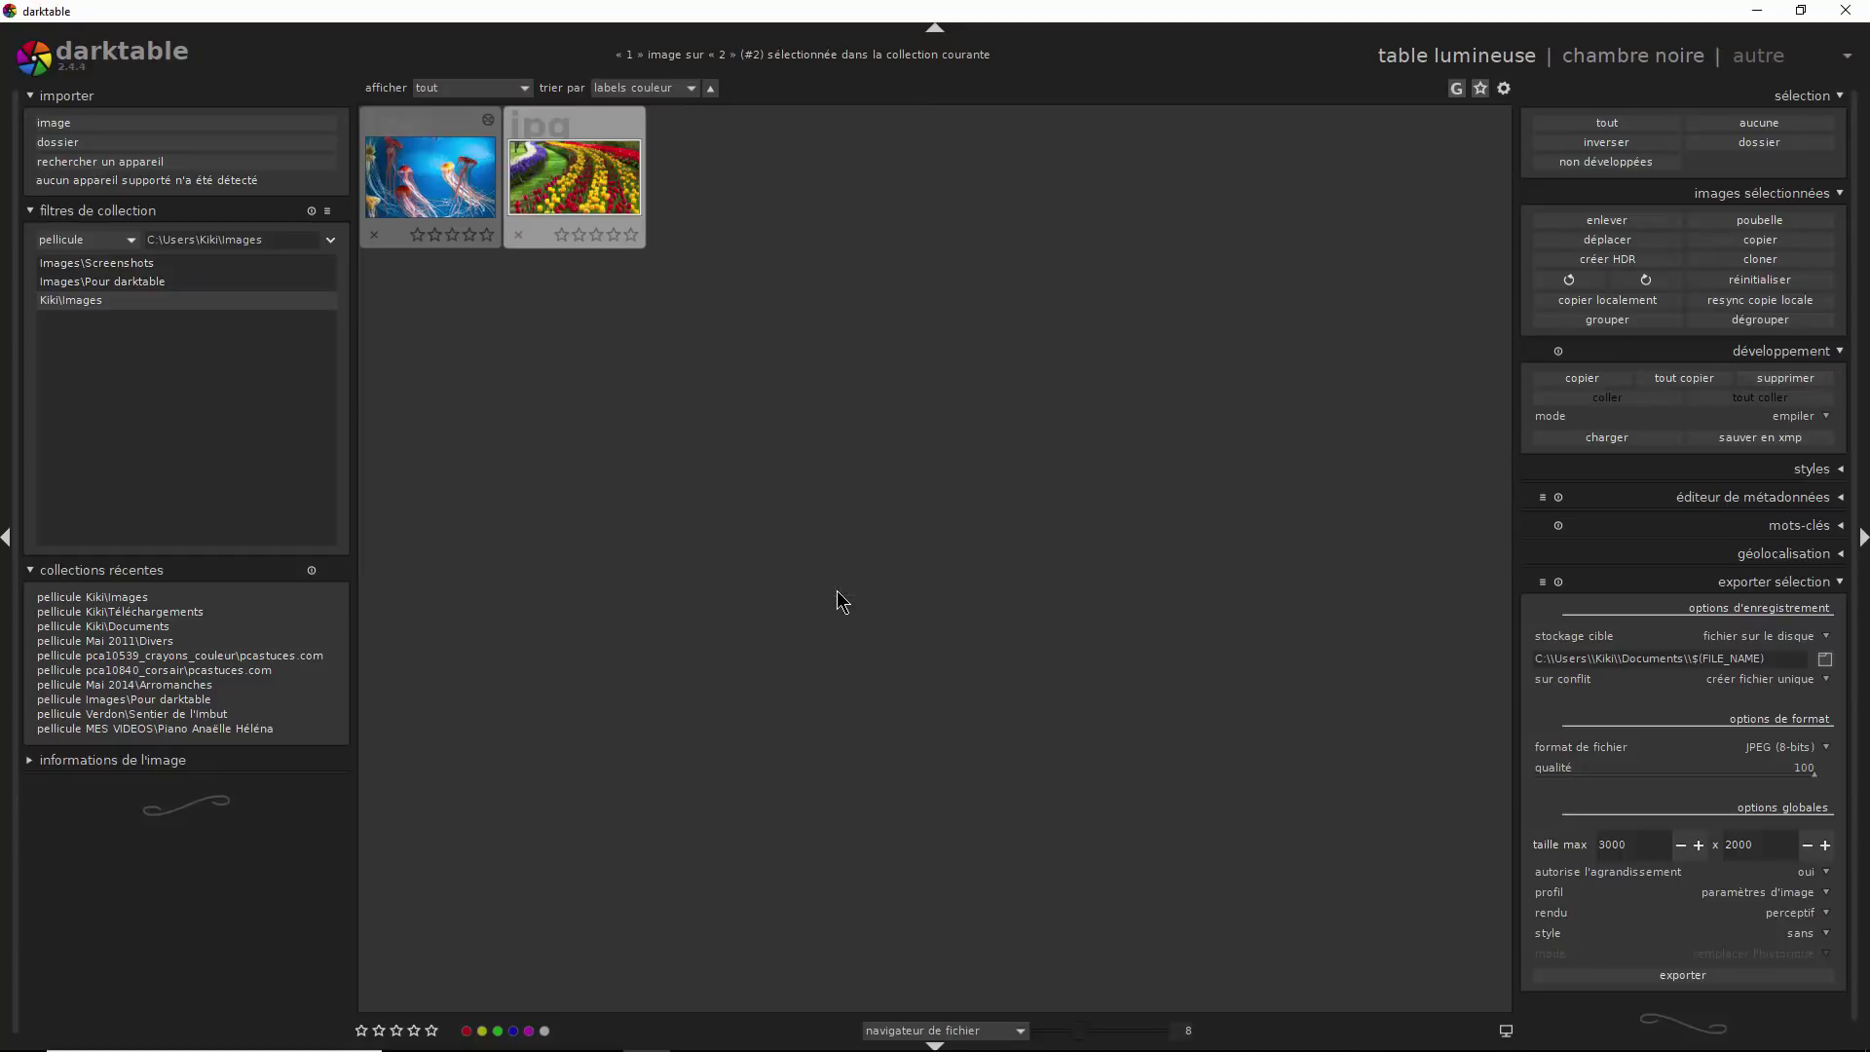
pyautogui.doubleClick(584, 188)
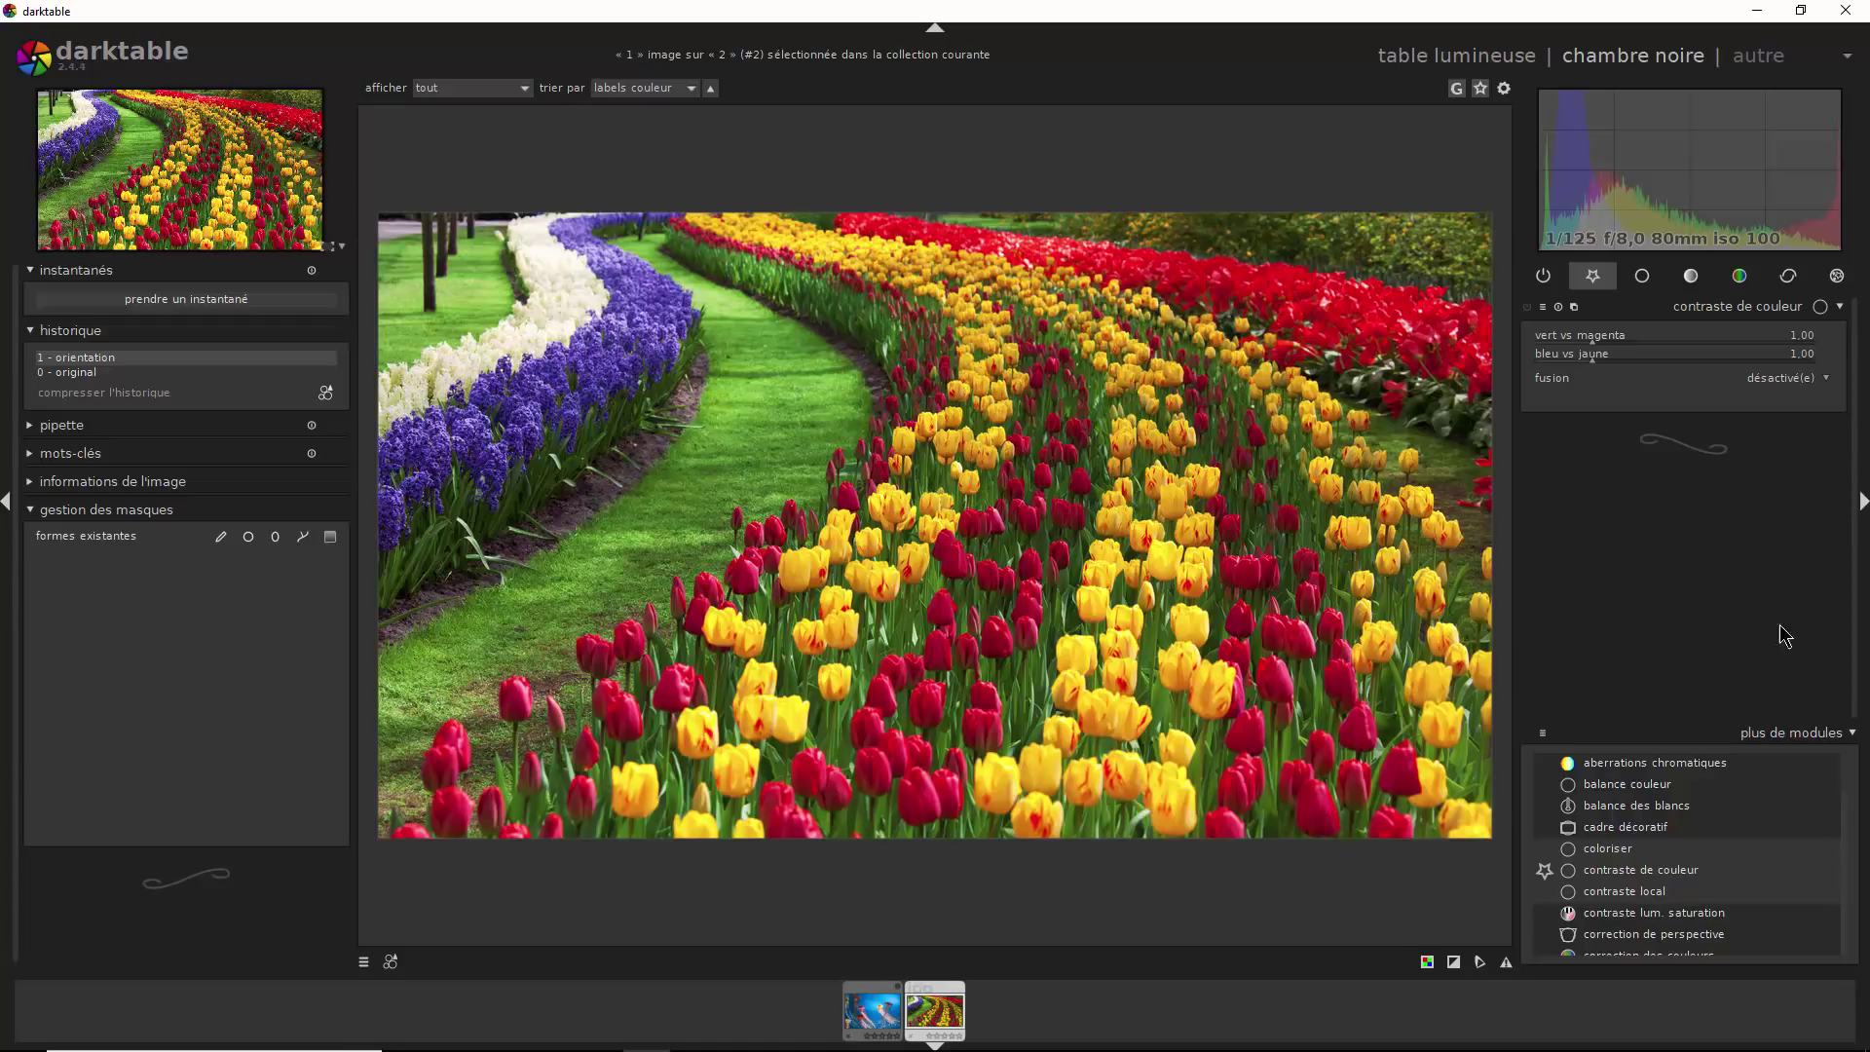
# Set the contraste de couleur blending to a parametric mask and sample a yellow tulip's colour for channel b
pyautogui.click(1780, 380)
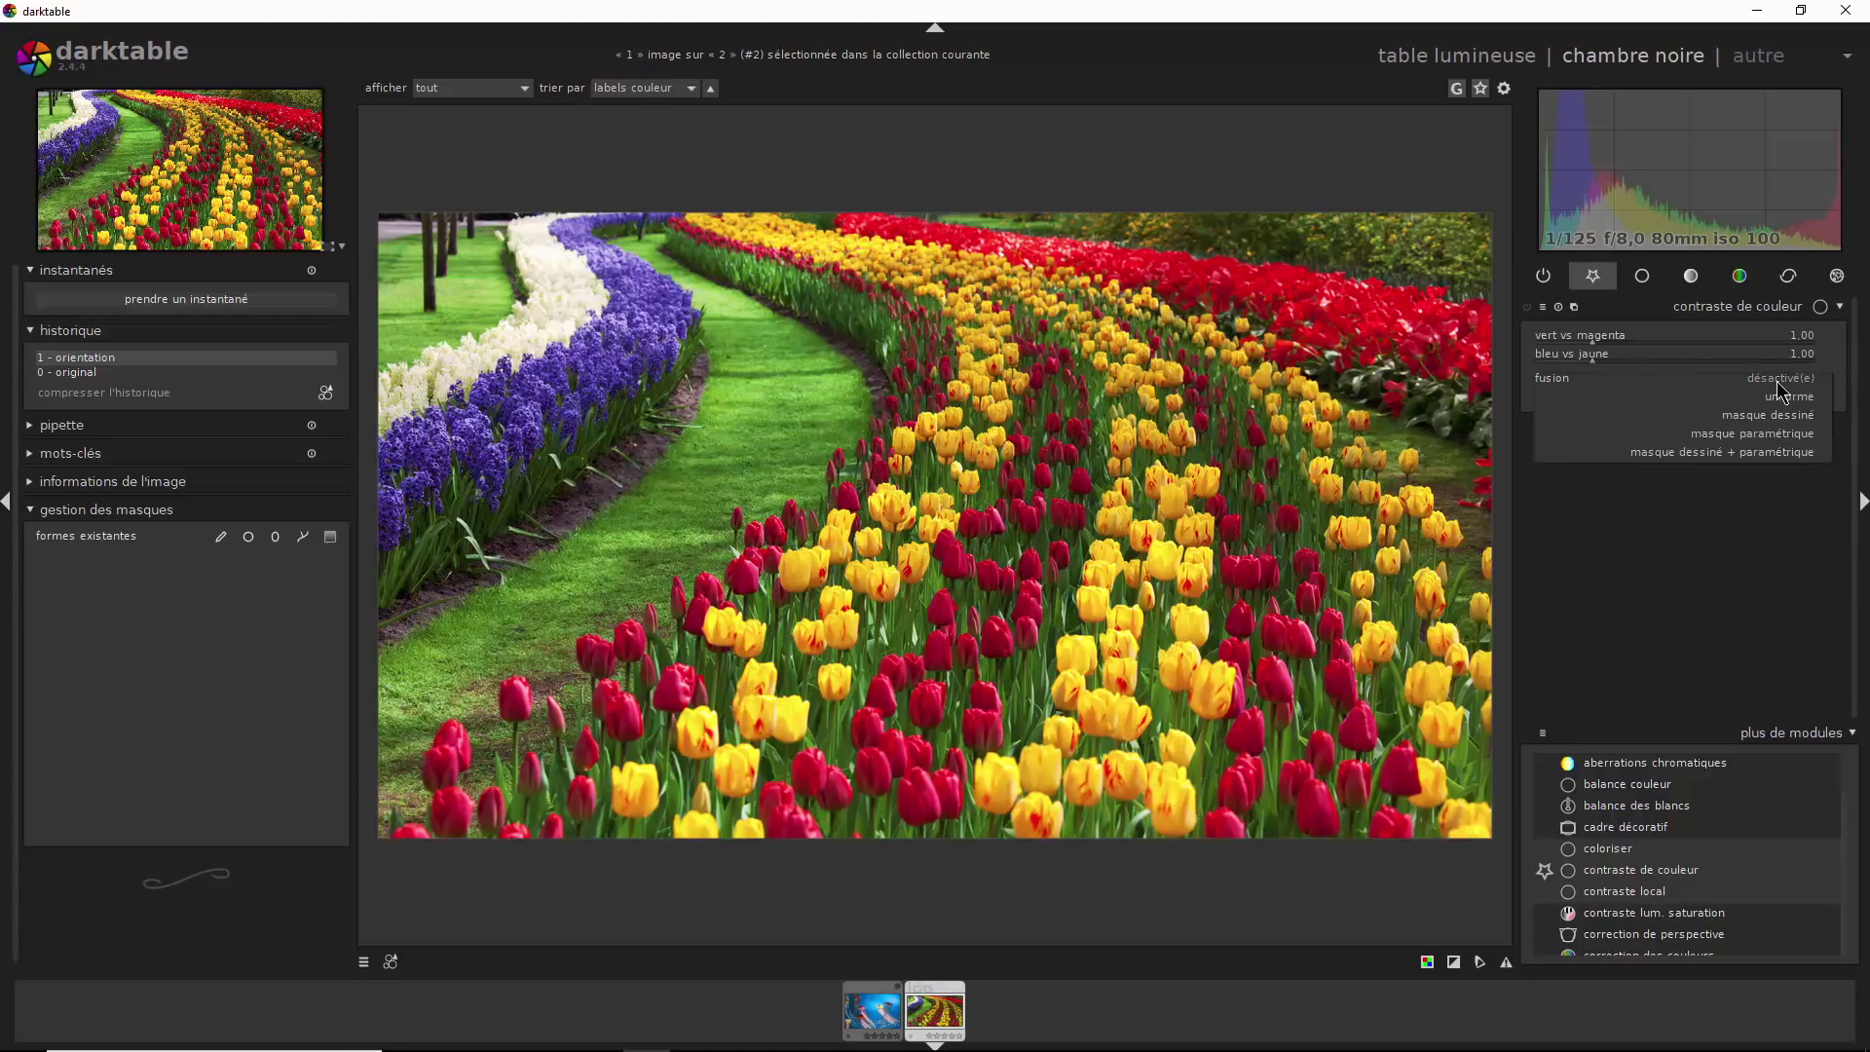
pyautogui.click(1764, 436)
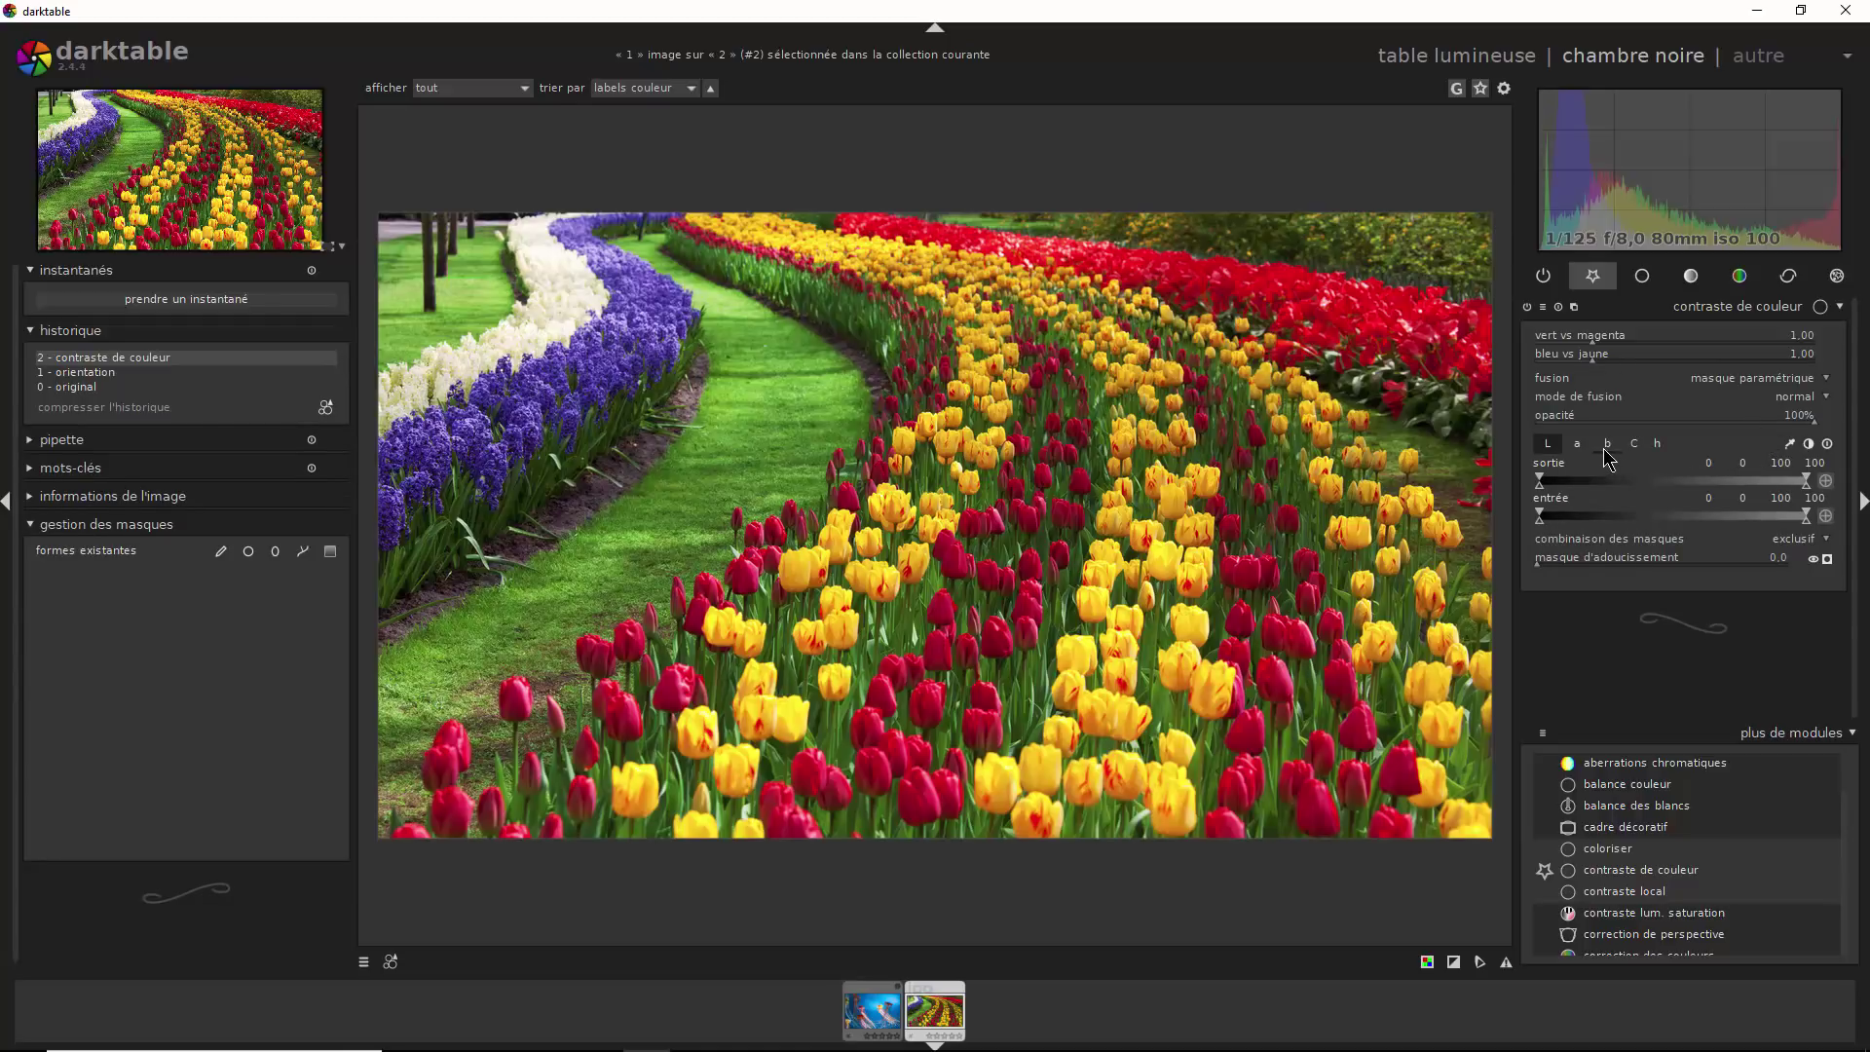
pyautogui.click(1607, 448)
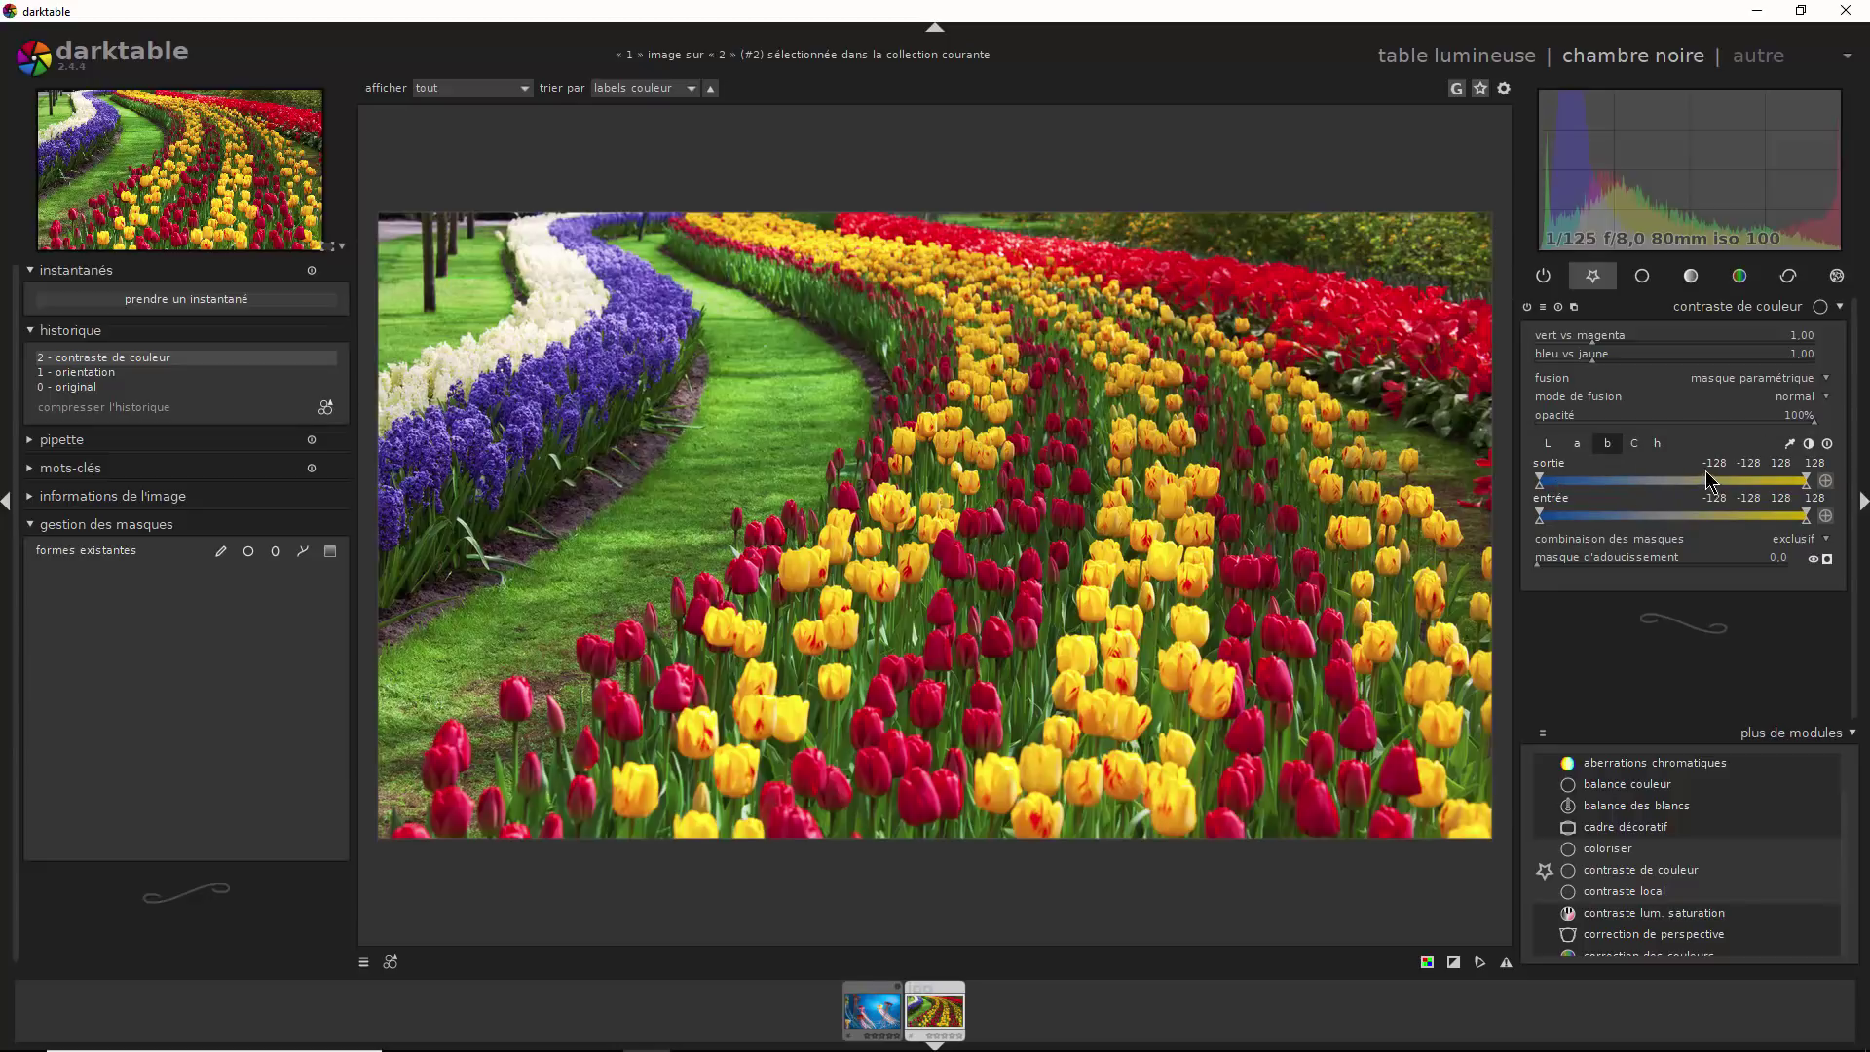
pyautogui.click(1790, 443)
pyautogui.click(1157, 562)
# Limit the b channel's input range to 52, 74, 103 and 112 with the mask overlay displayed
pyautogui.moveTo(1806, 516); pyautogui.dragTo(1788, 521)
pyautogui.click(1827, 560)
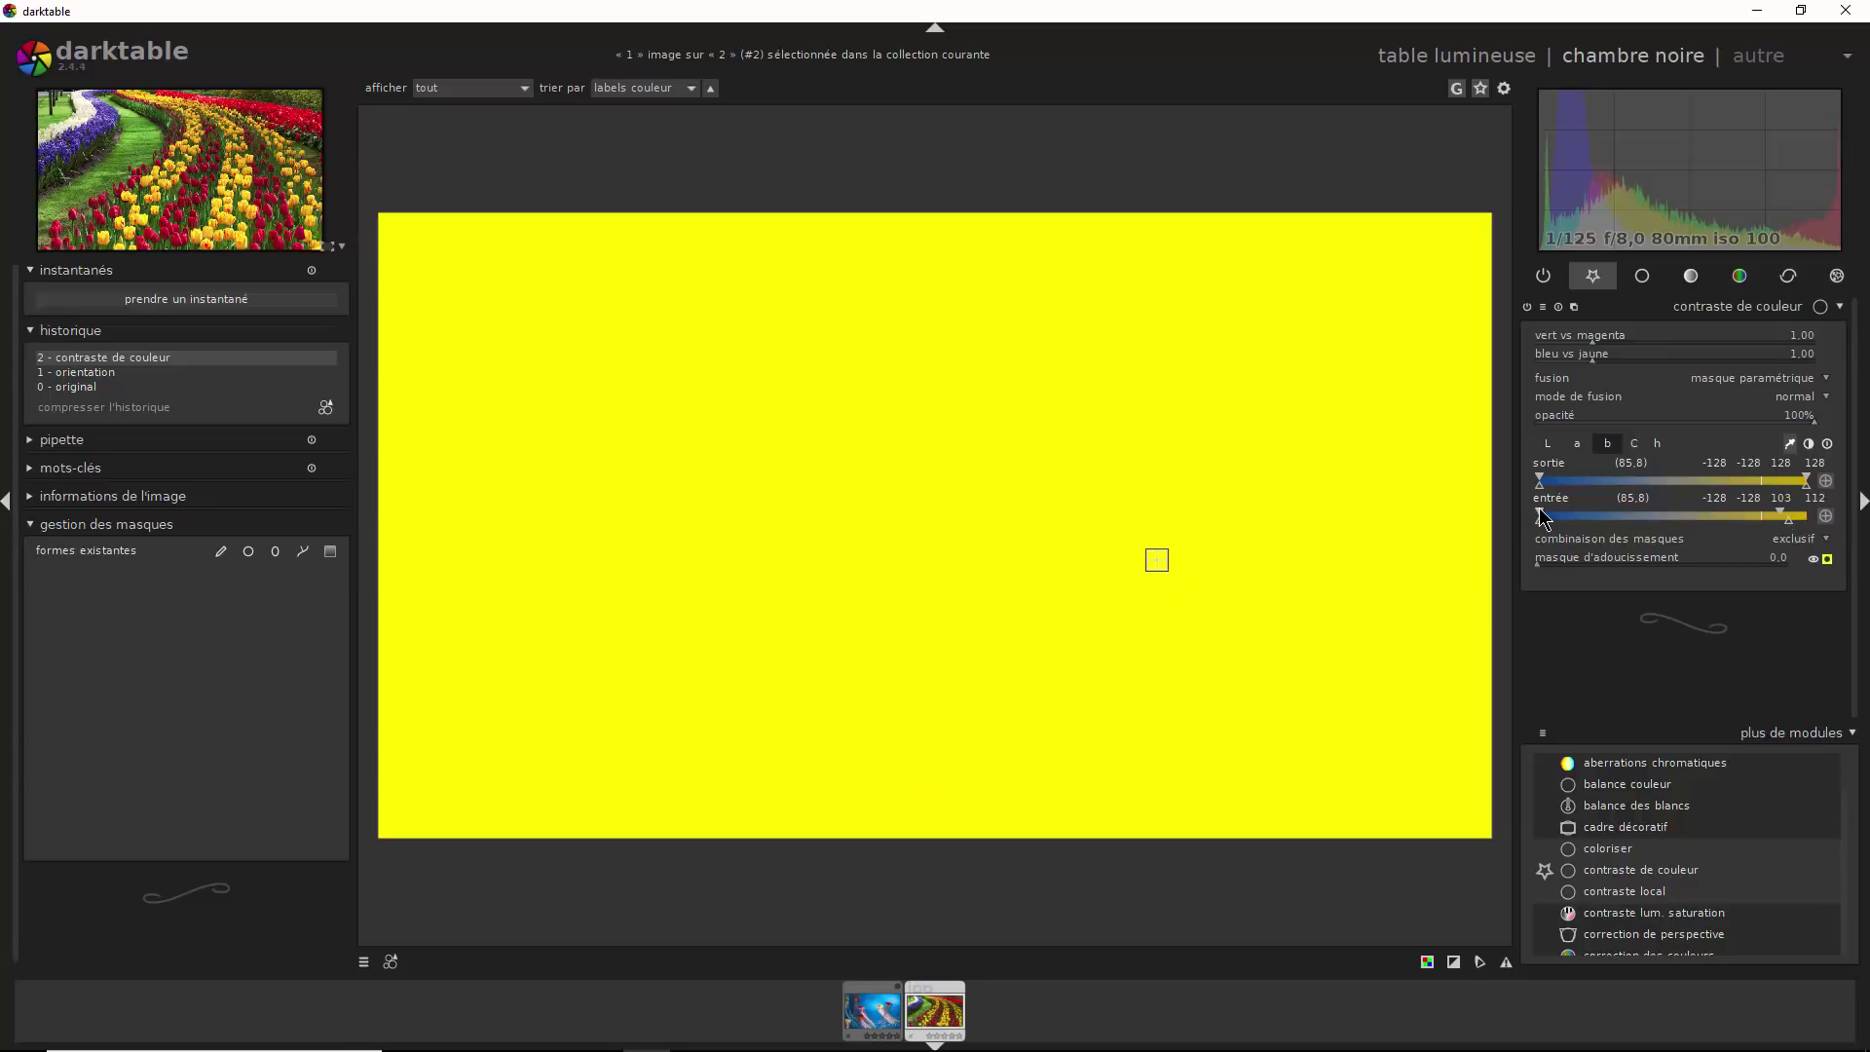
pyautogui.moveTo(1543, 518)
pyautogui.mouseDown()
pyautogui.moveTo(1749, 533)
pyautogui.moveTo(1729, 523)
pyautogui.mouseUp()
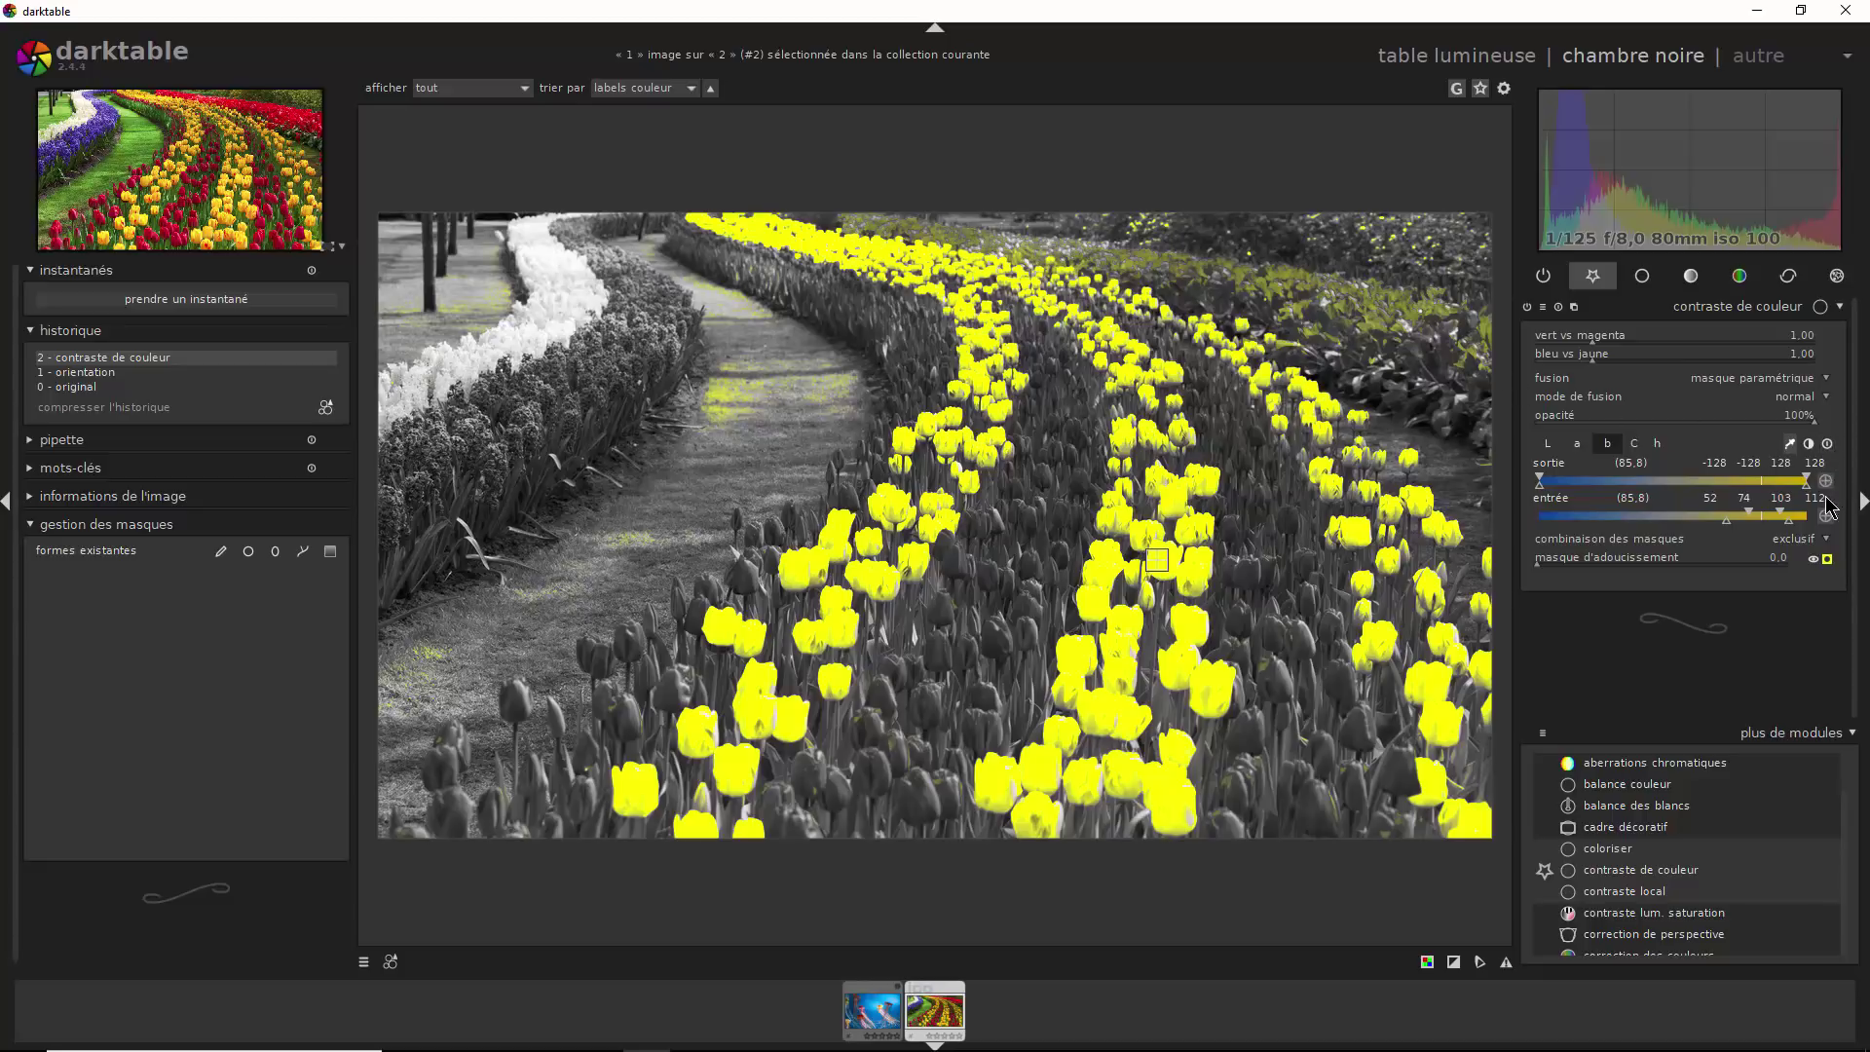
# Switch the blending to a combined drawn and parametric mask and invert the drawn mask's polarity
pyautogui.click(1784, 387)
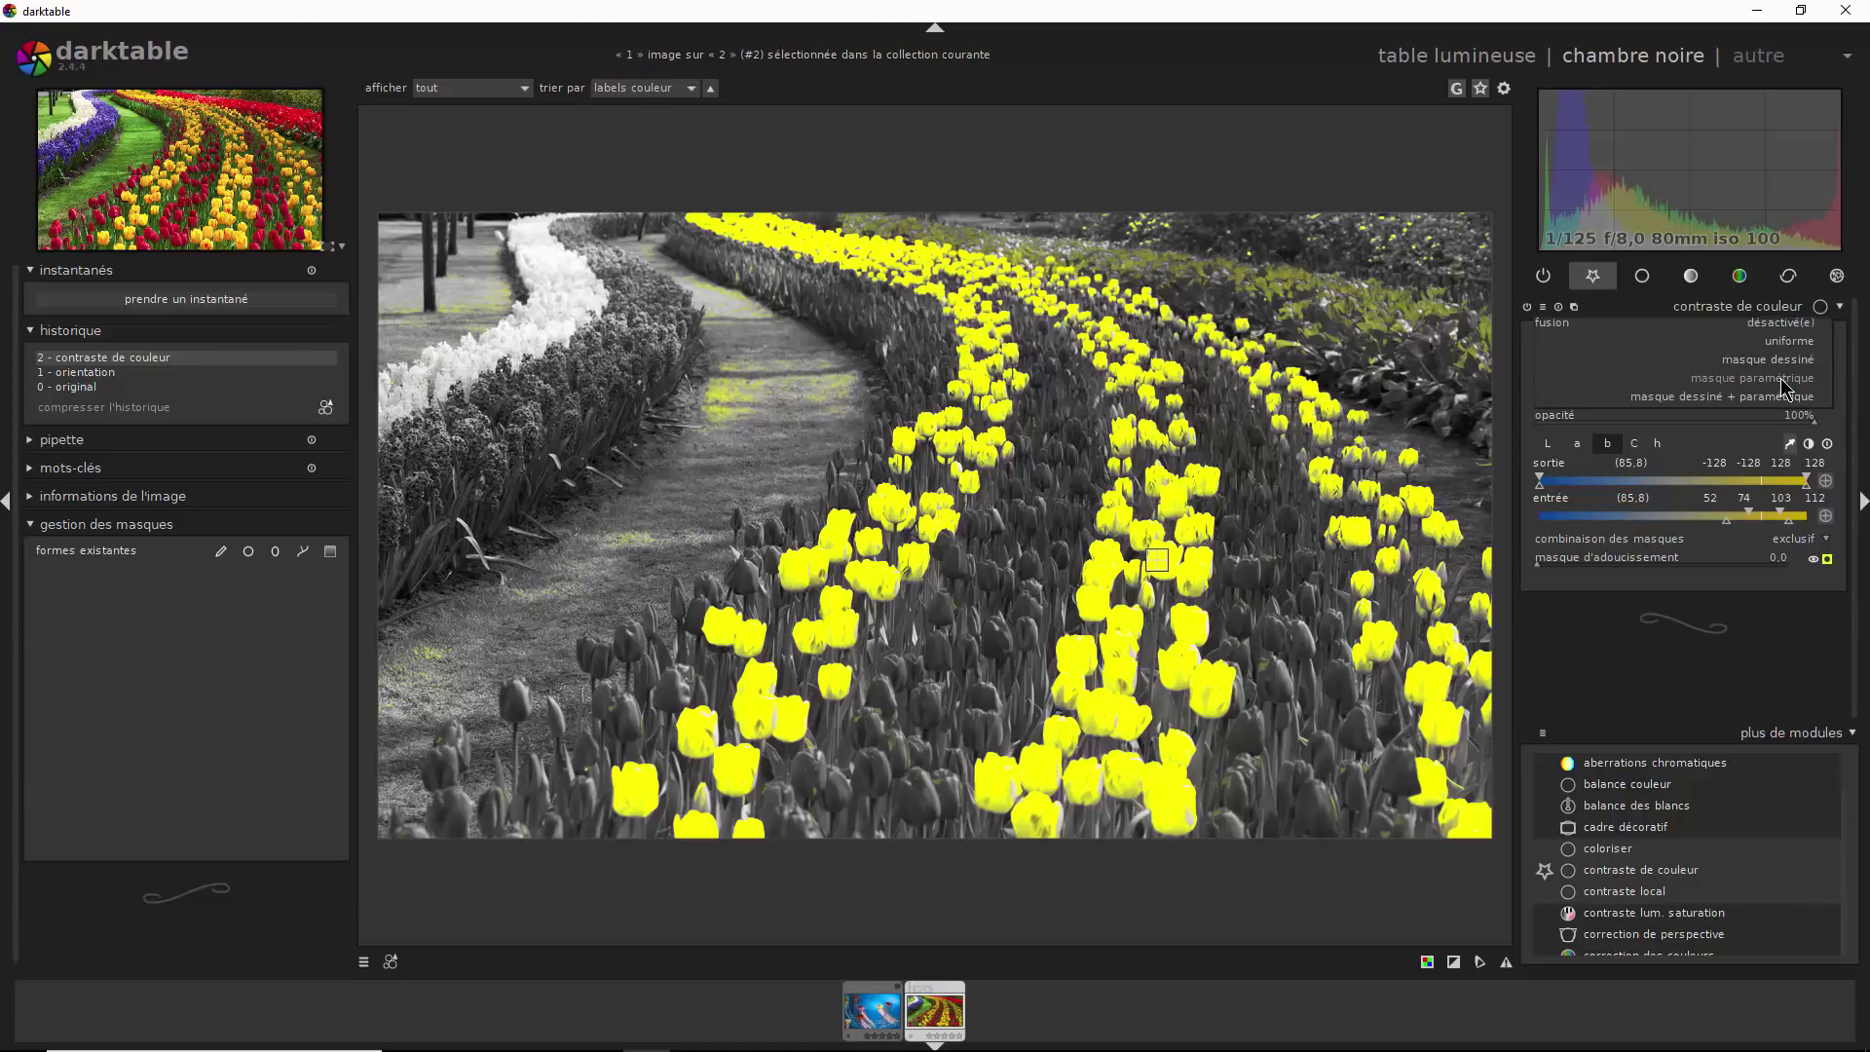
pyautogui.click(1774, 407)
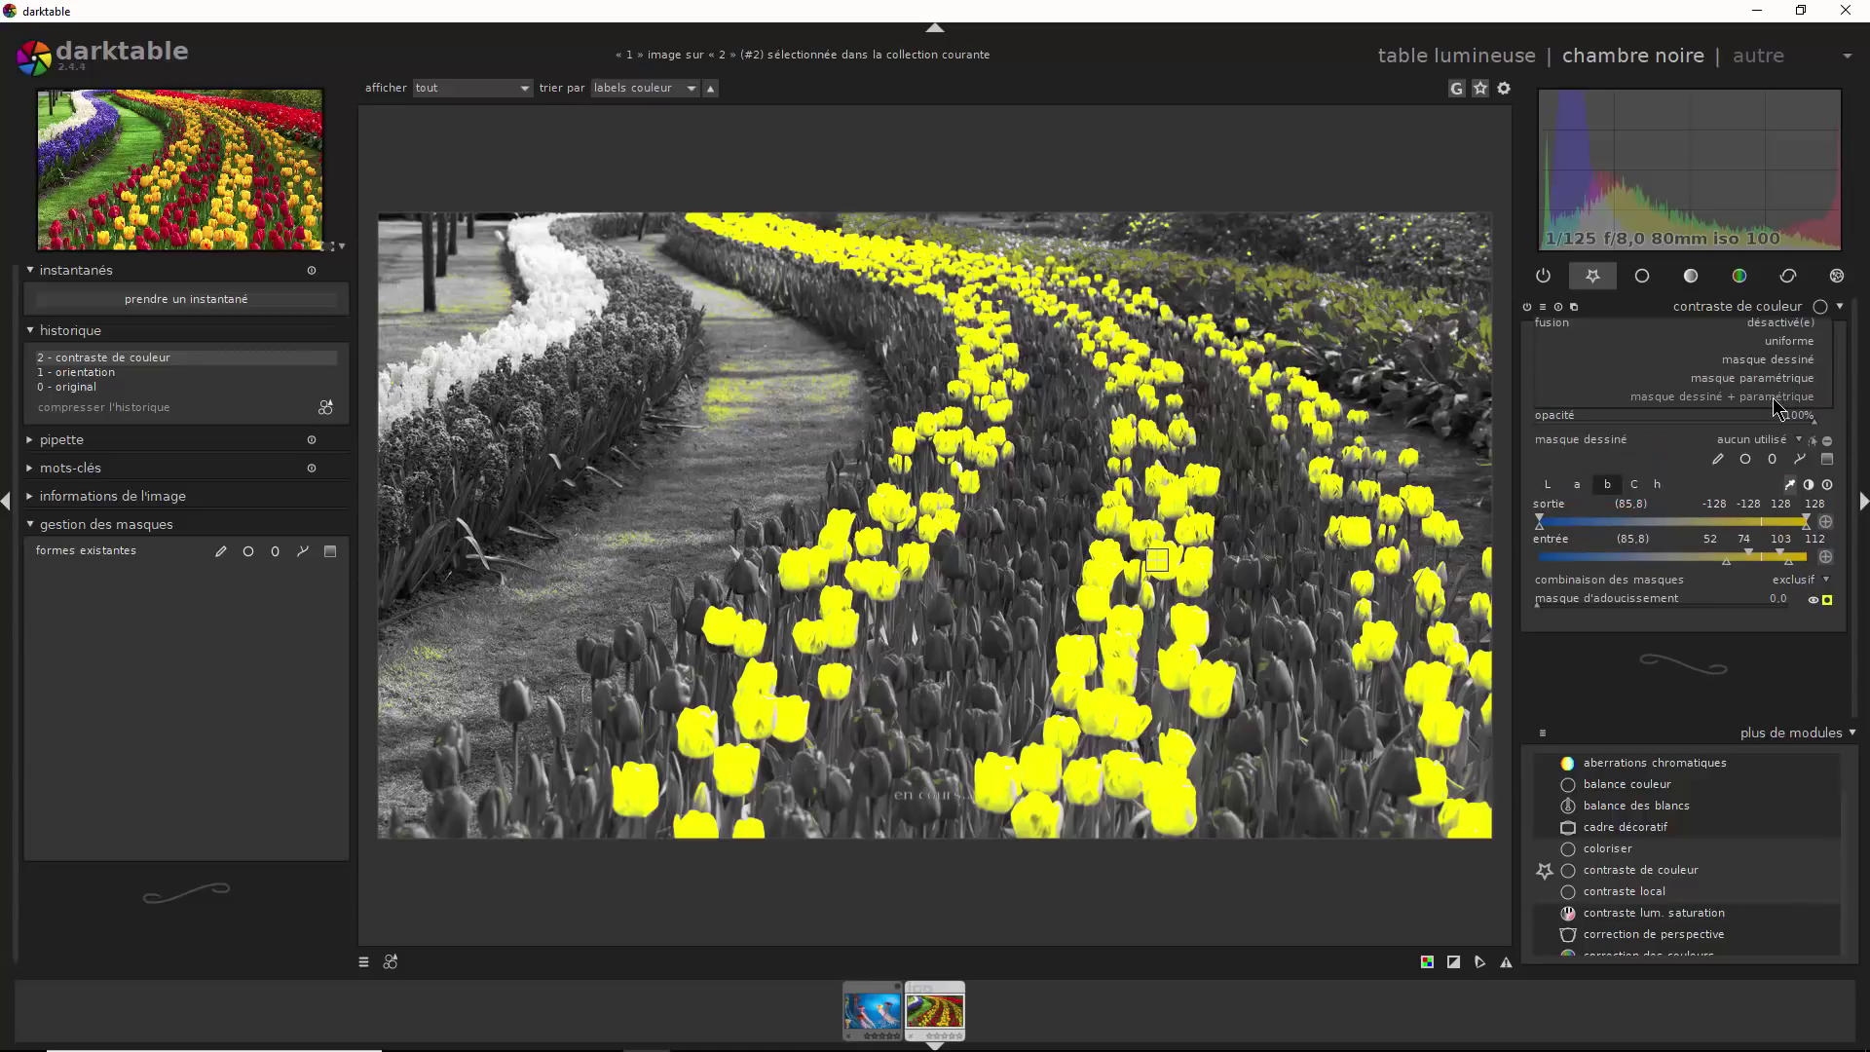
pyautogui.click(1829, 446)
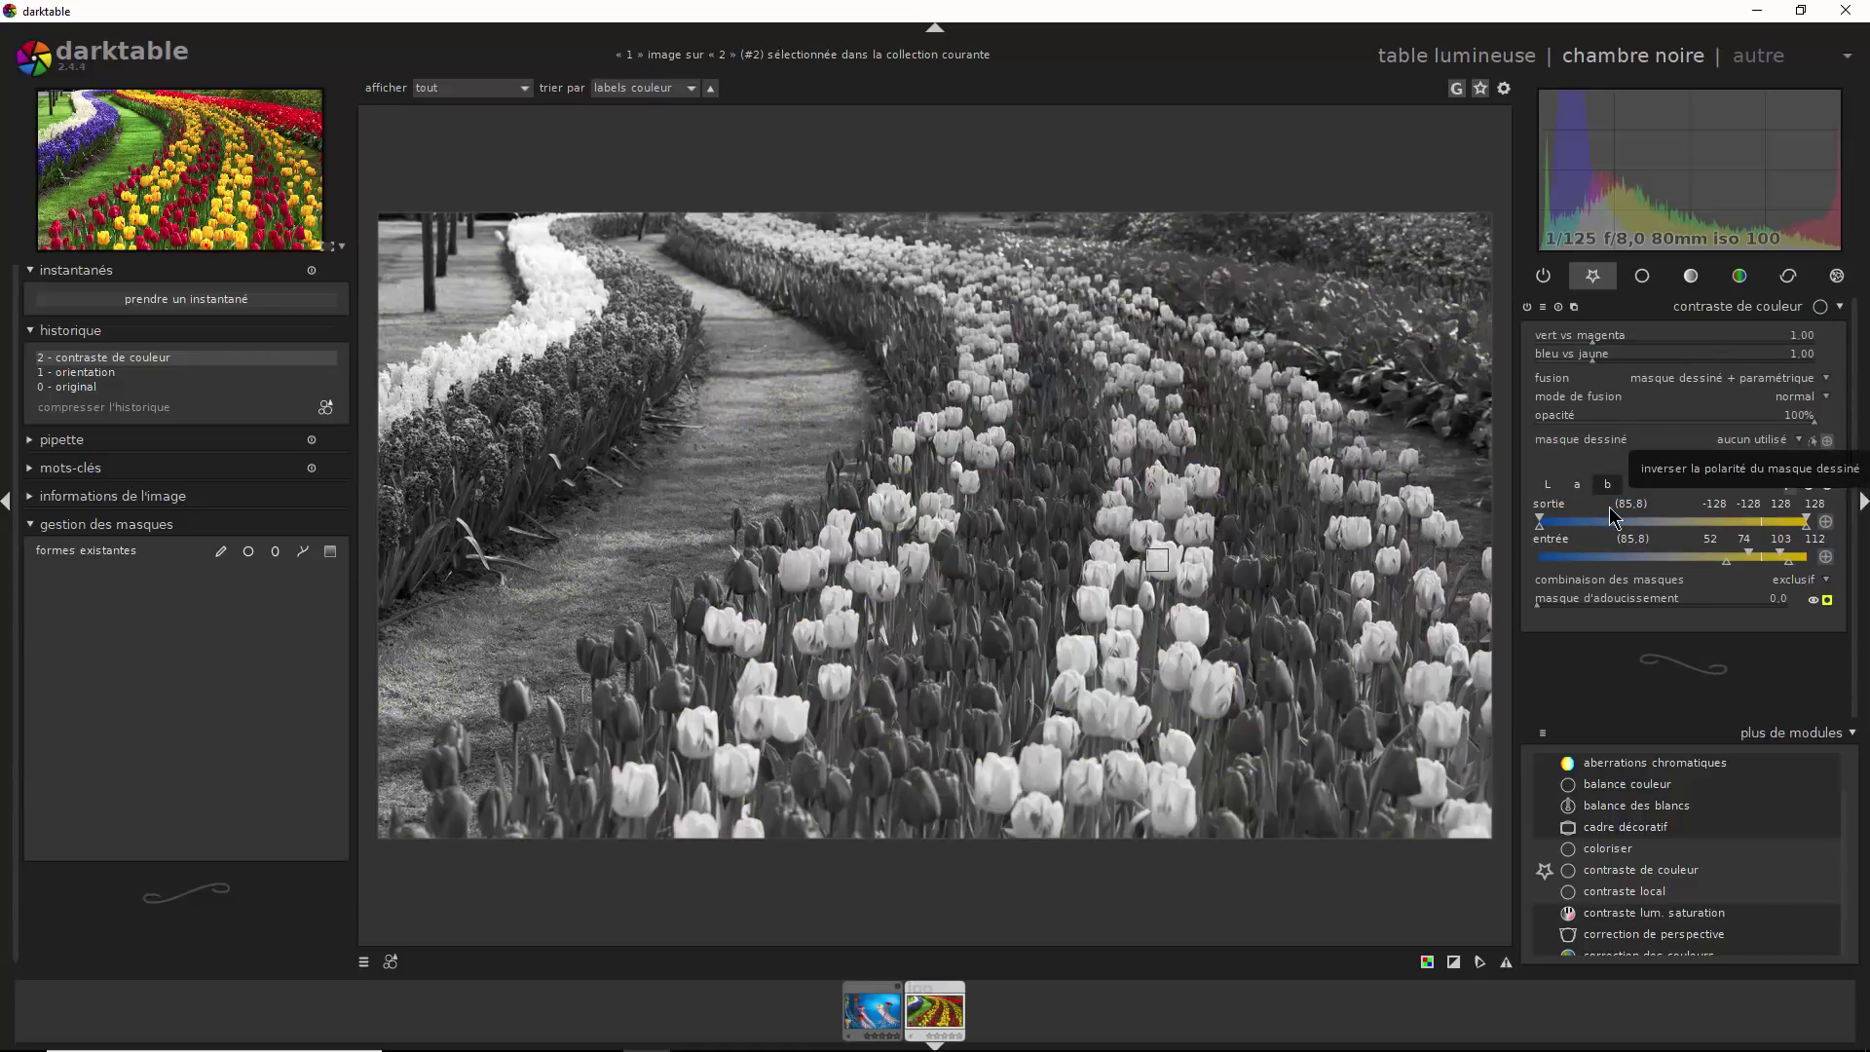
# Paint two enlarged brush strokes over the red tulip band and foliage in the photo's upper right to exclude them from the mask
pyautogui.click(1718, 459)
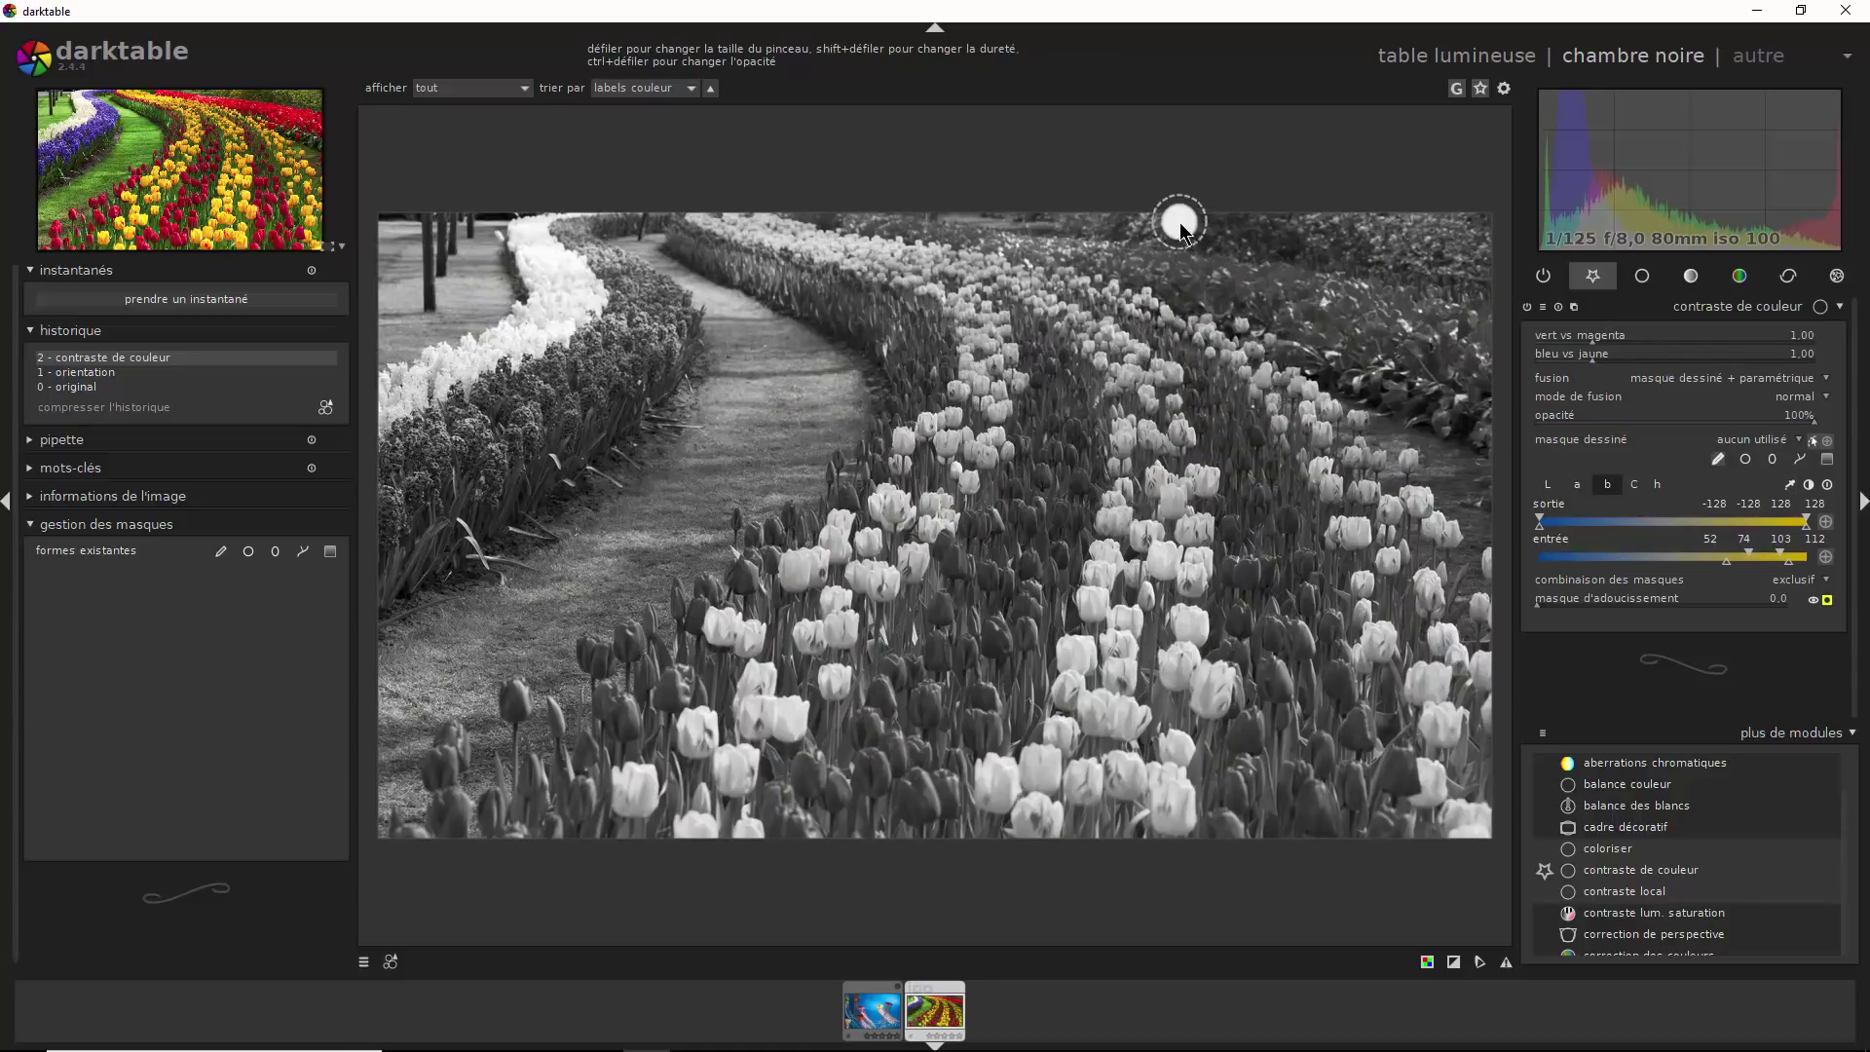
pyautogui.scroll(3, 1178, 220)
pyautogui.moveTo(1079, 239); pyautogui.dragTo(1358, 285)
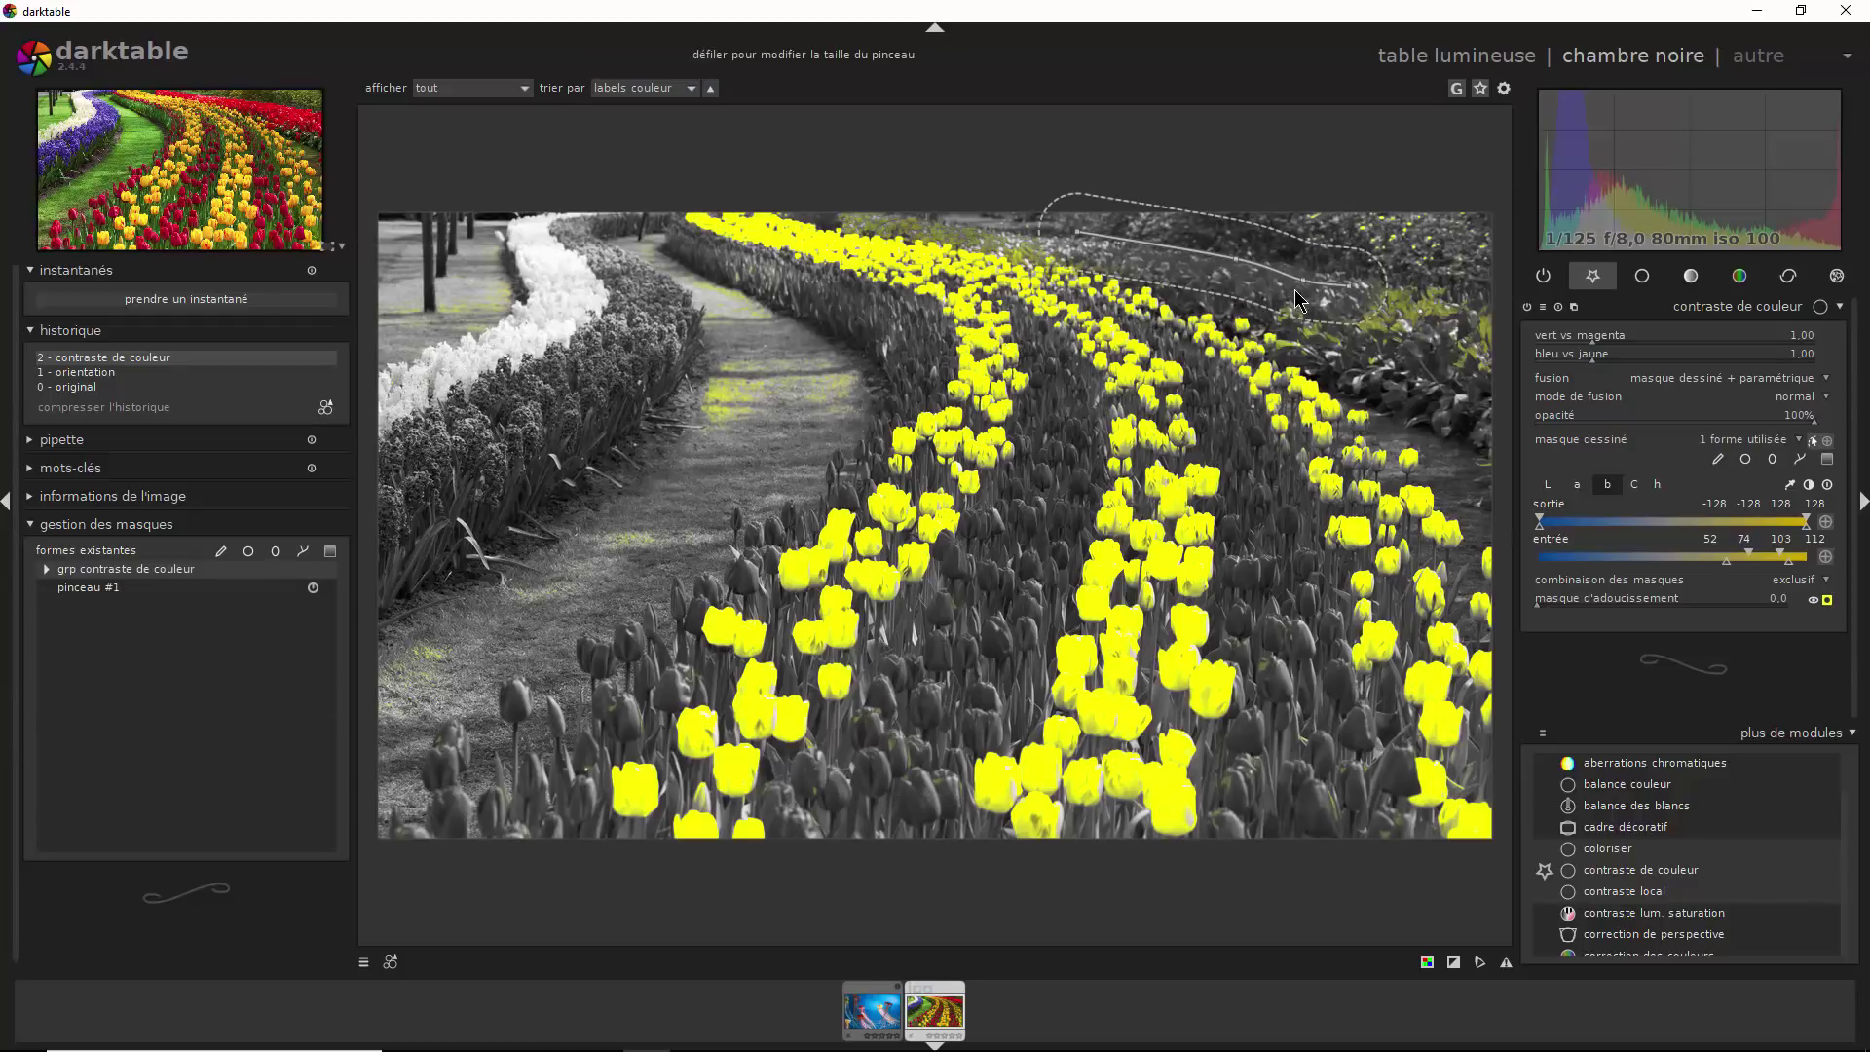
pyautogui.click(1717, 459)
pyautogui.moveTo(1363, 312)
pyautogui.mouseDown()
pyautogui.moveTo(1335, 268)
pyautogui.moveTo(1450, 232)
pyautogui.moveTo(1342, 244)
pyautogui.moveTo(880, 215)
pyautogui.mouseUp()
pyautogui.moveTo(1344, 316)
pyautogui.mouseDown()
pyautogui.moveTo(1481, 259)
pyautogui.moveTo(1227, 251)
pyautogui.mouseUp()
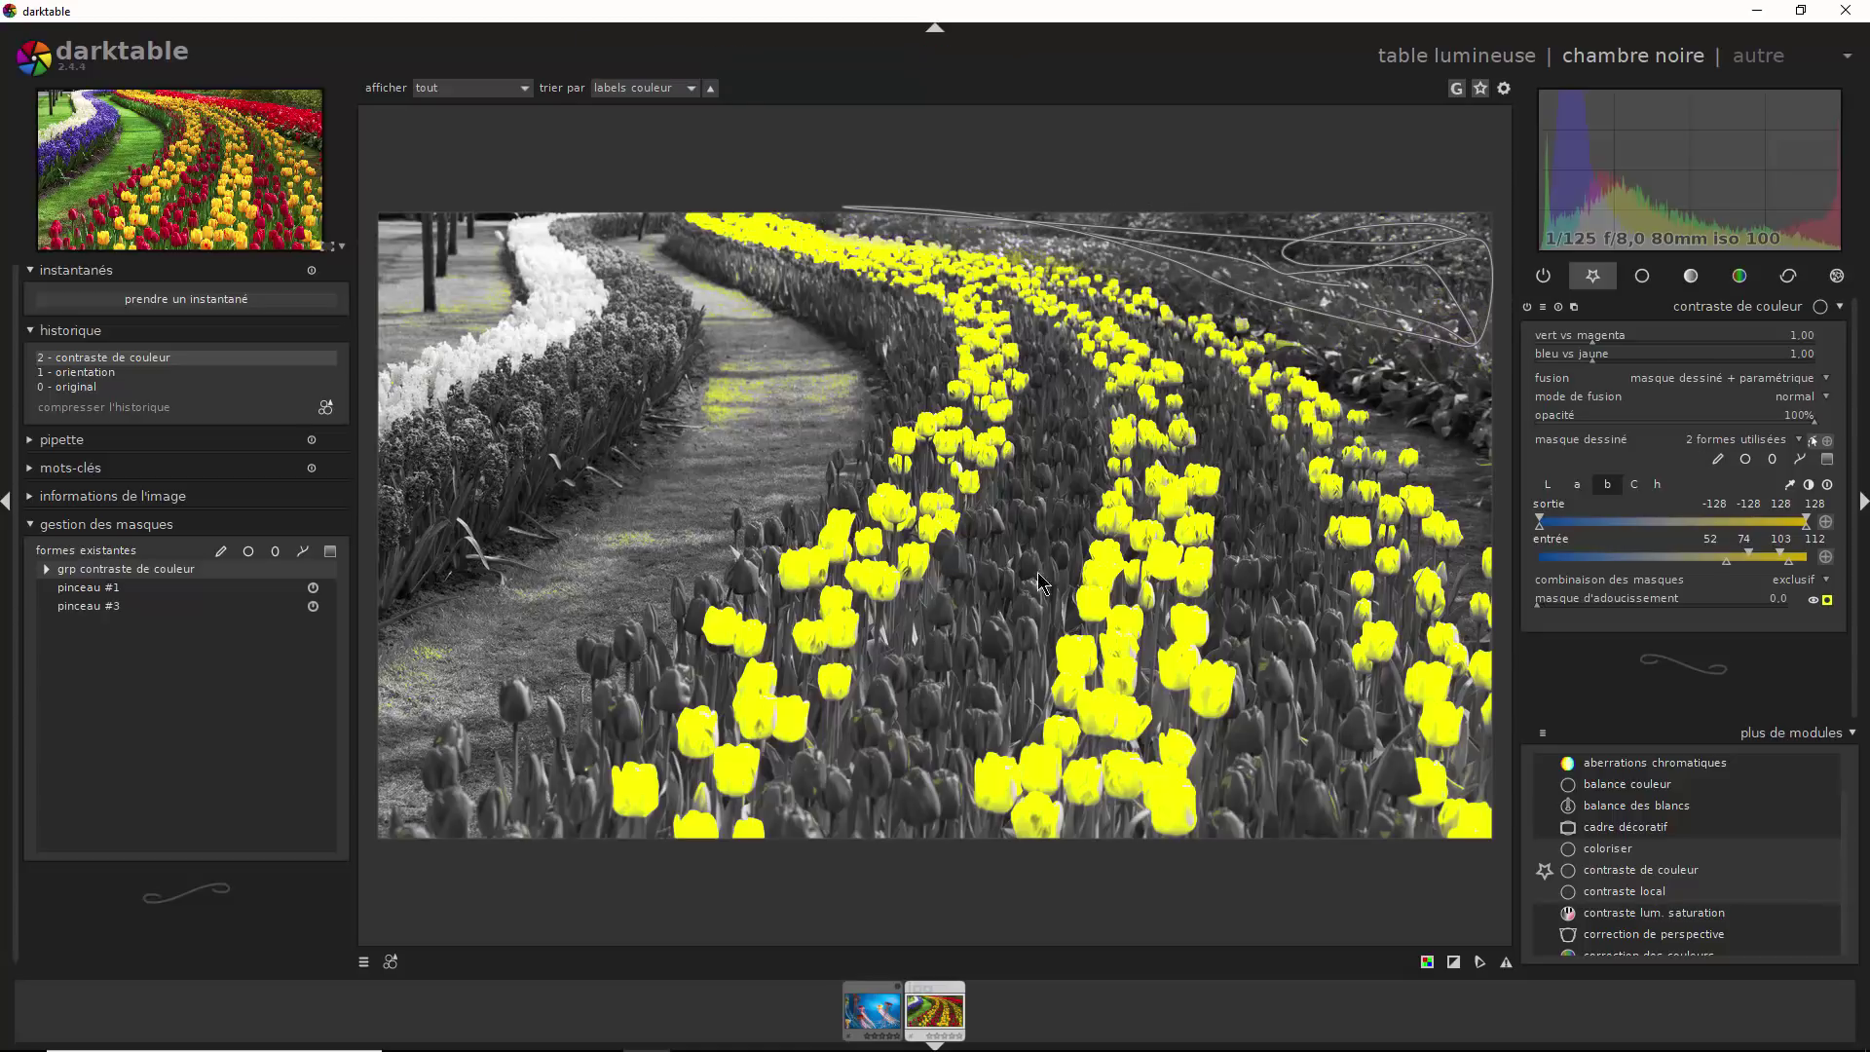
# Hide the mask overlay and set vert vs magenta to 1.58 and bleu vs jaune to 0.07
pyautogui.click(1829, 602)
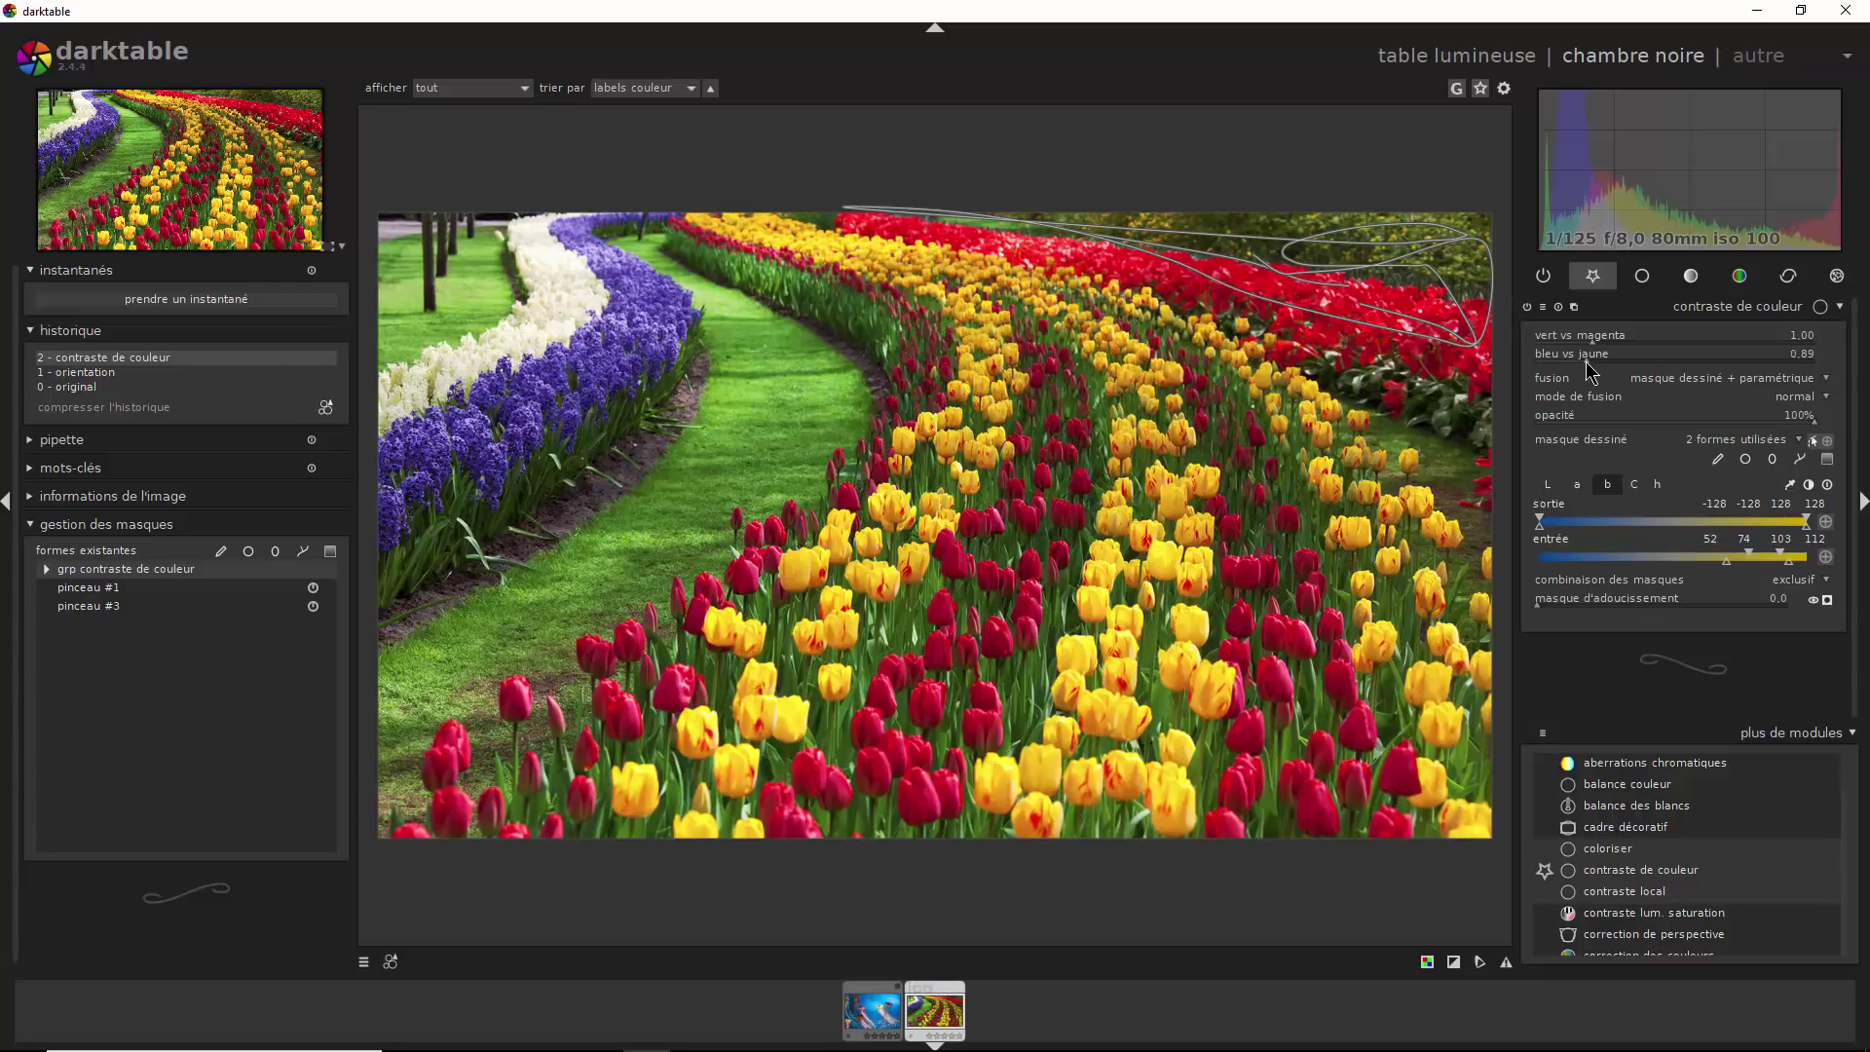
pyautogui.moveTo(1588, 370)
pyautogui.mouseDown()
pyautogui.moveTo(1553, 358)
pyautogui.moveTo(1712, 352)
pyautogui.mouseUp()
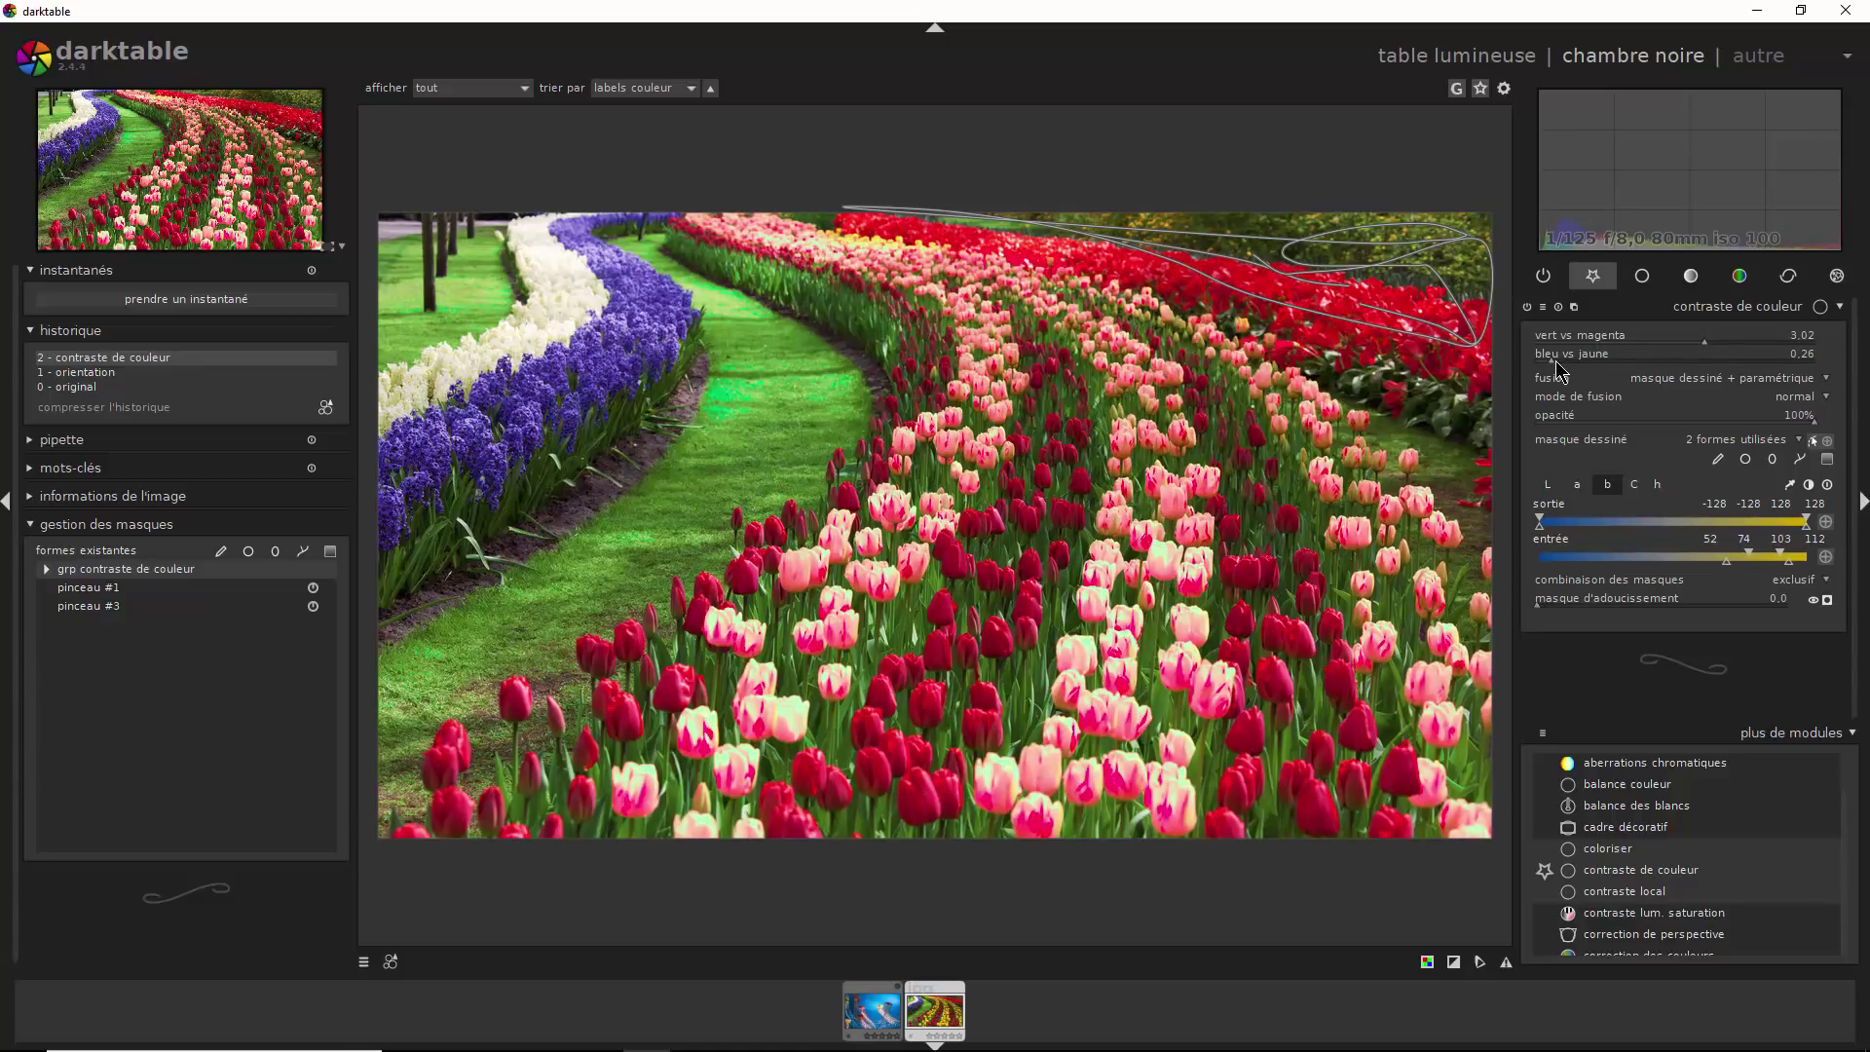
pyautogui.moveTo(1555, 361); pyautogui.dragTo(1554, 361)
pyautogui.moveTo(1704, 345); pyautogui.dragTo(1540, 367)
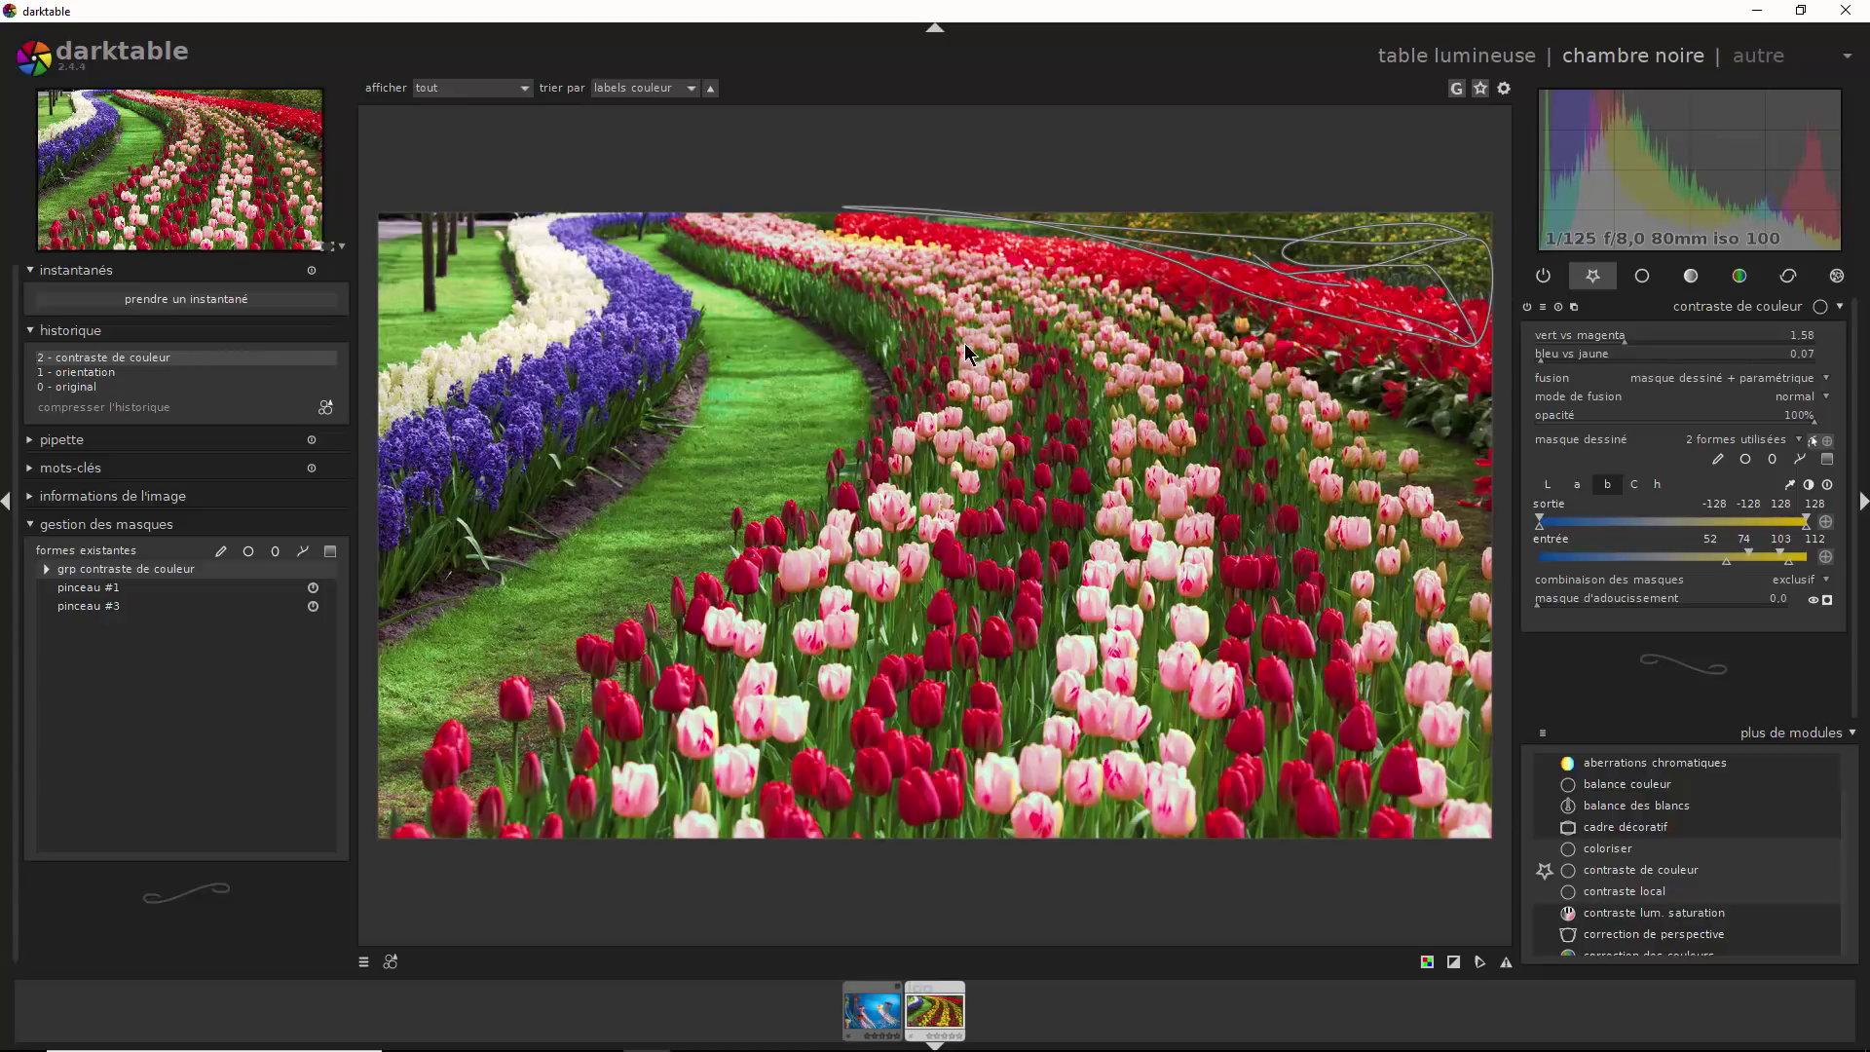
pyautogui.click(1826, 600)
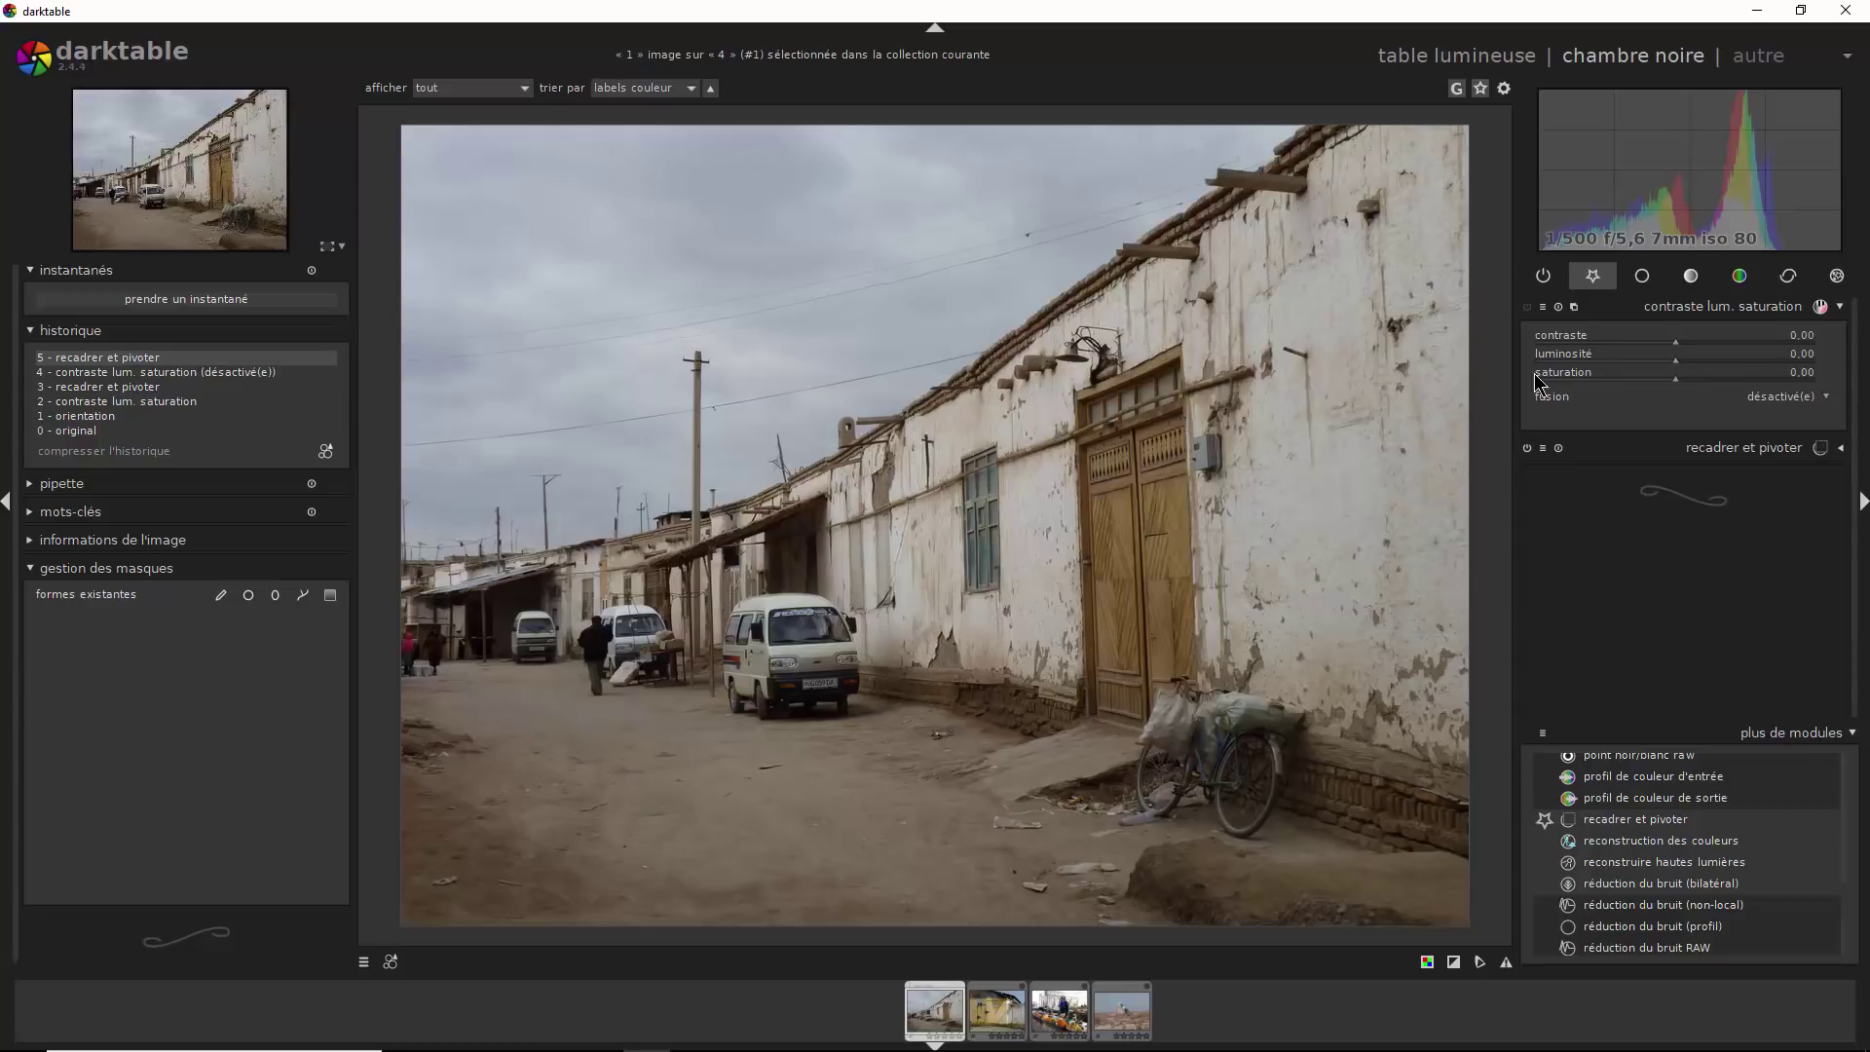
# Enable contraste lum. saturation on the street photo and add a gradient shape tilted along the building's roofline
pyautogui.click(1534, 311)
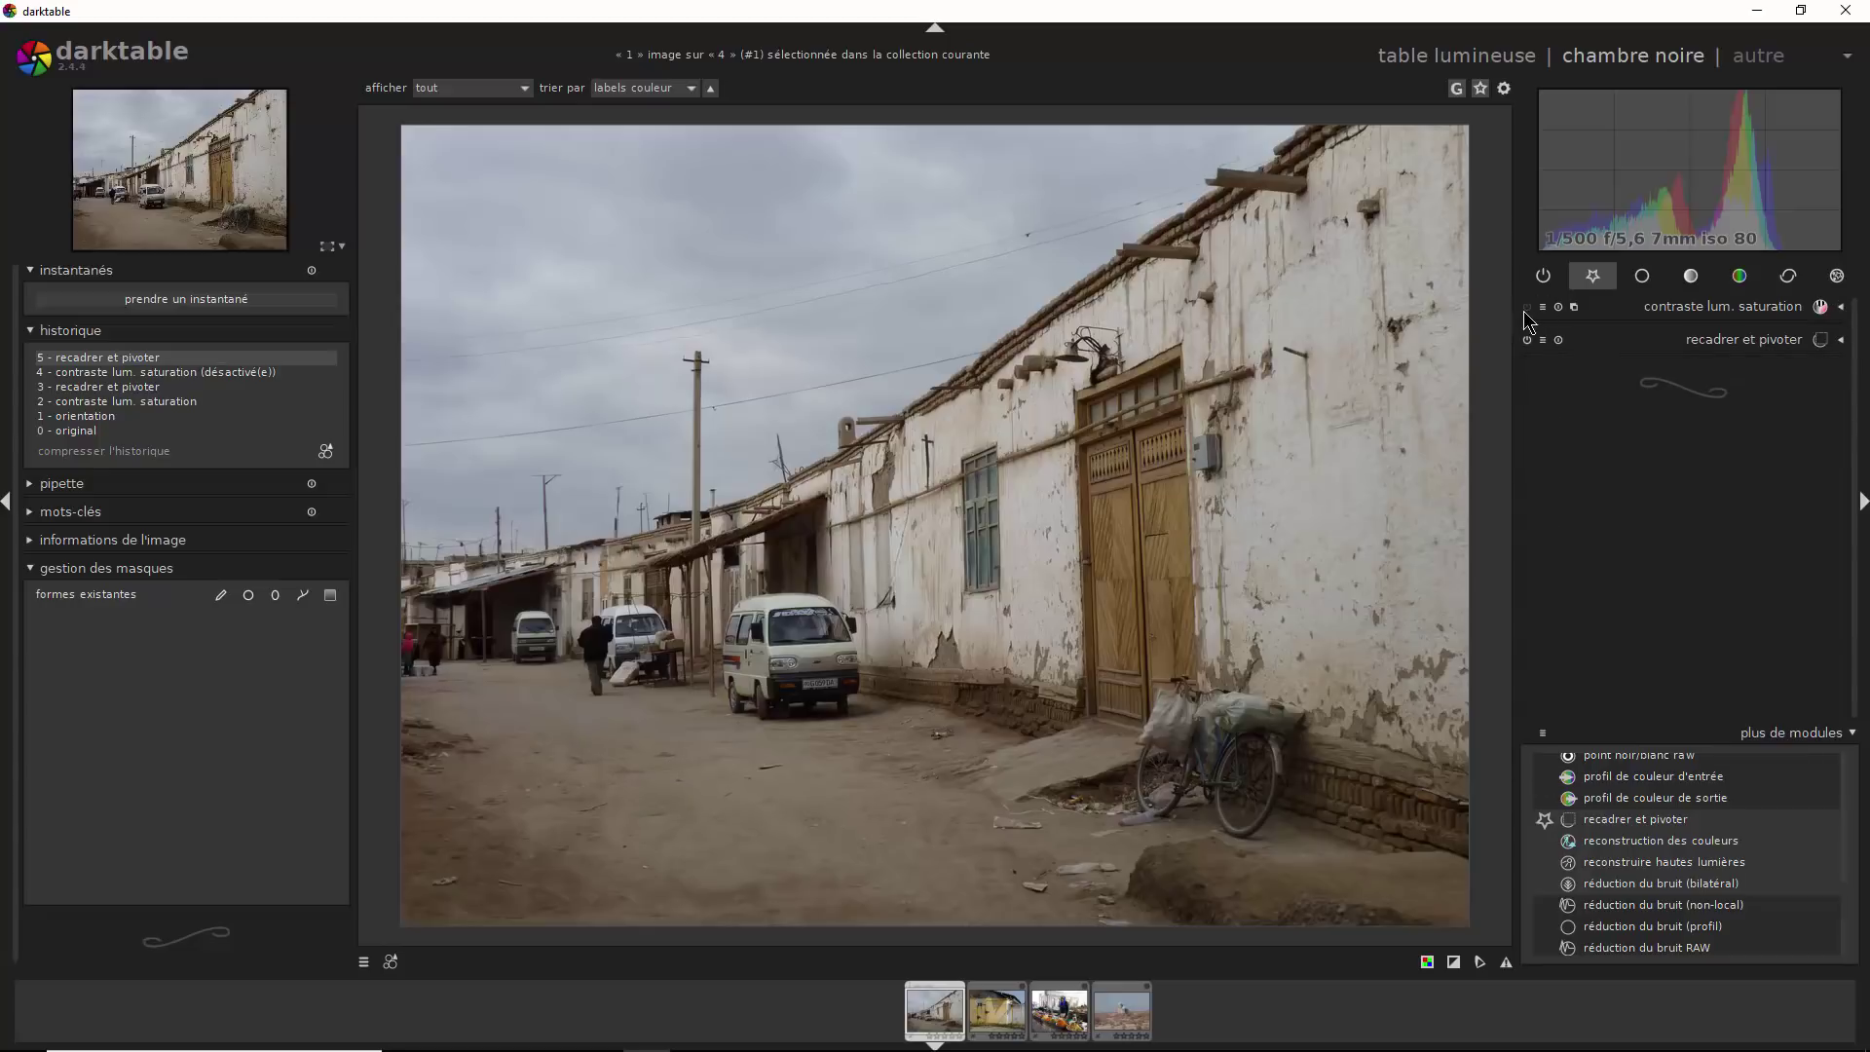
pyautogui.click(1526, 310)
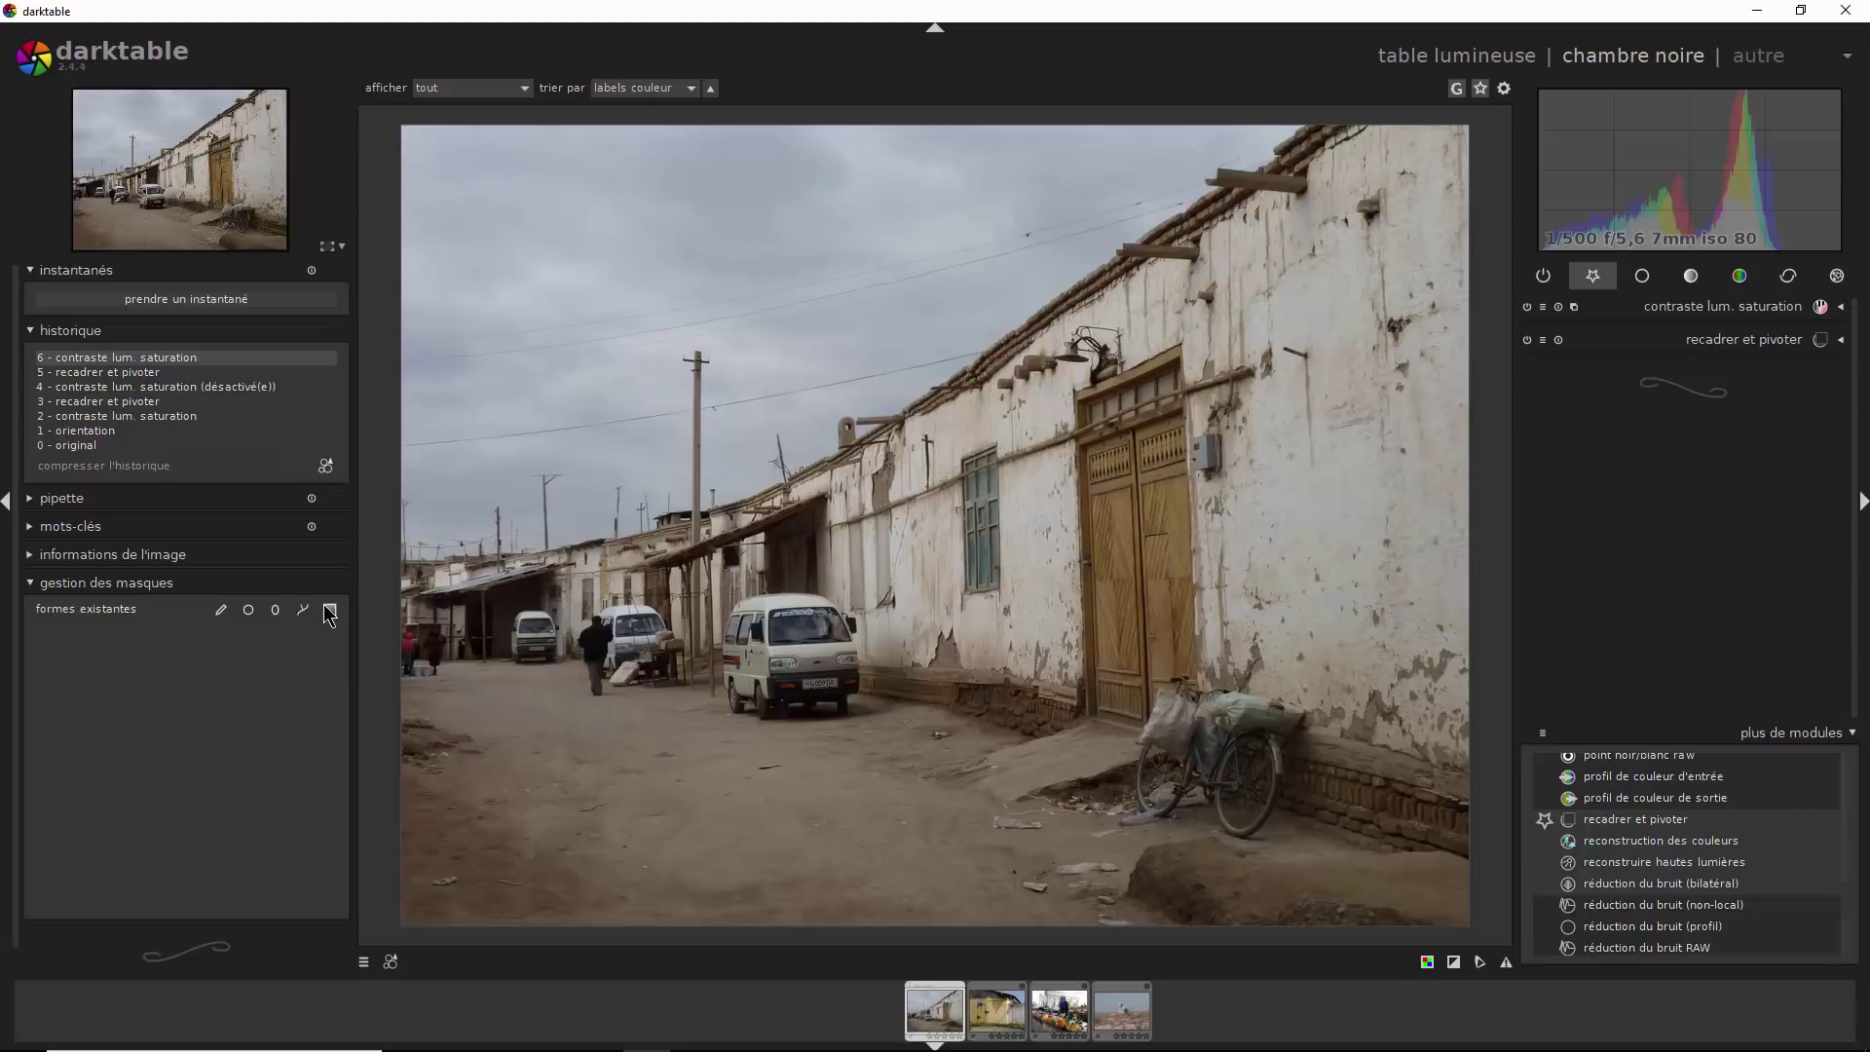
pyautogui.click(807, 479)
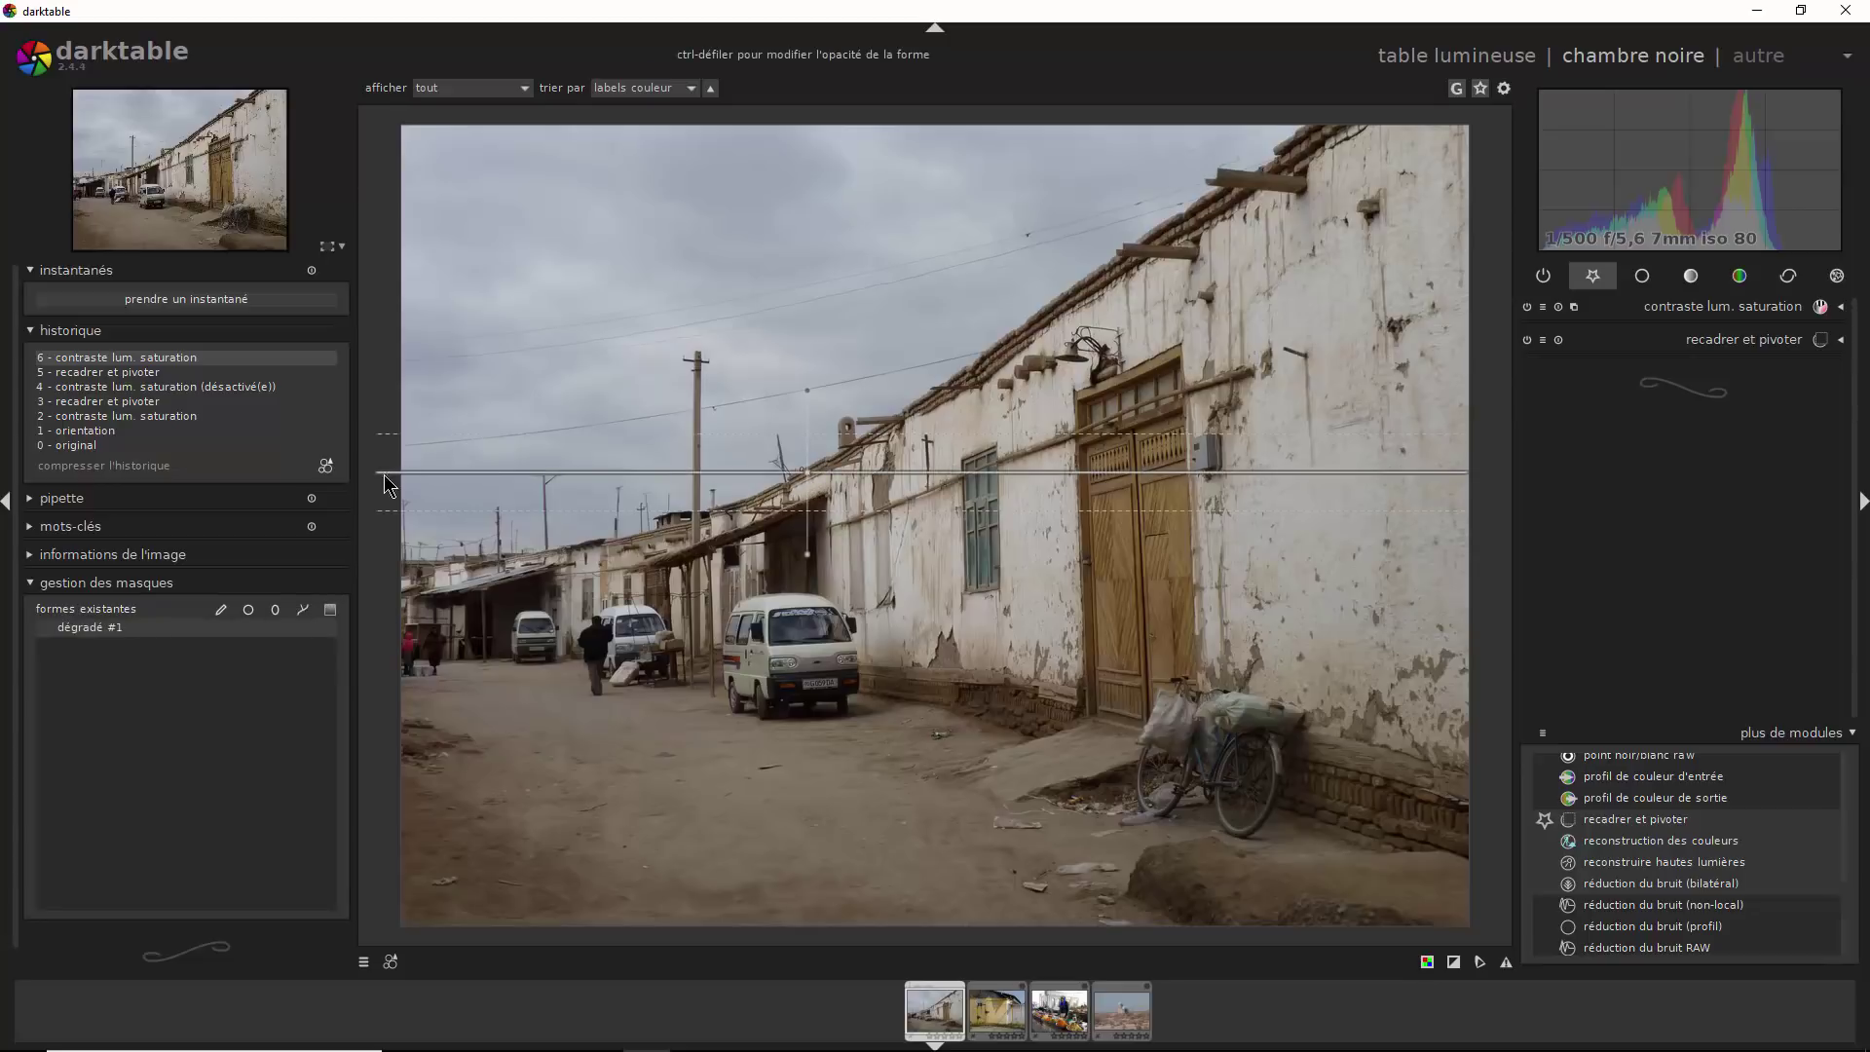
pyautogui.moveTo(386, 476); pyautogui.dragTo(384, 509)
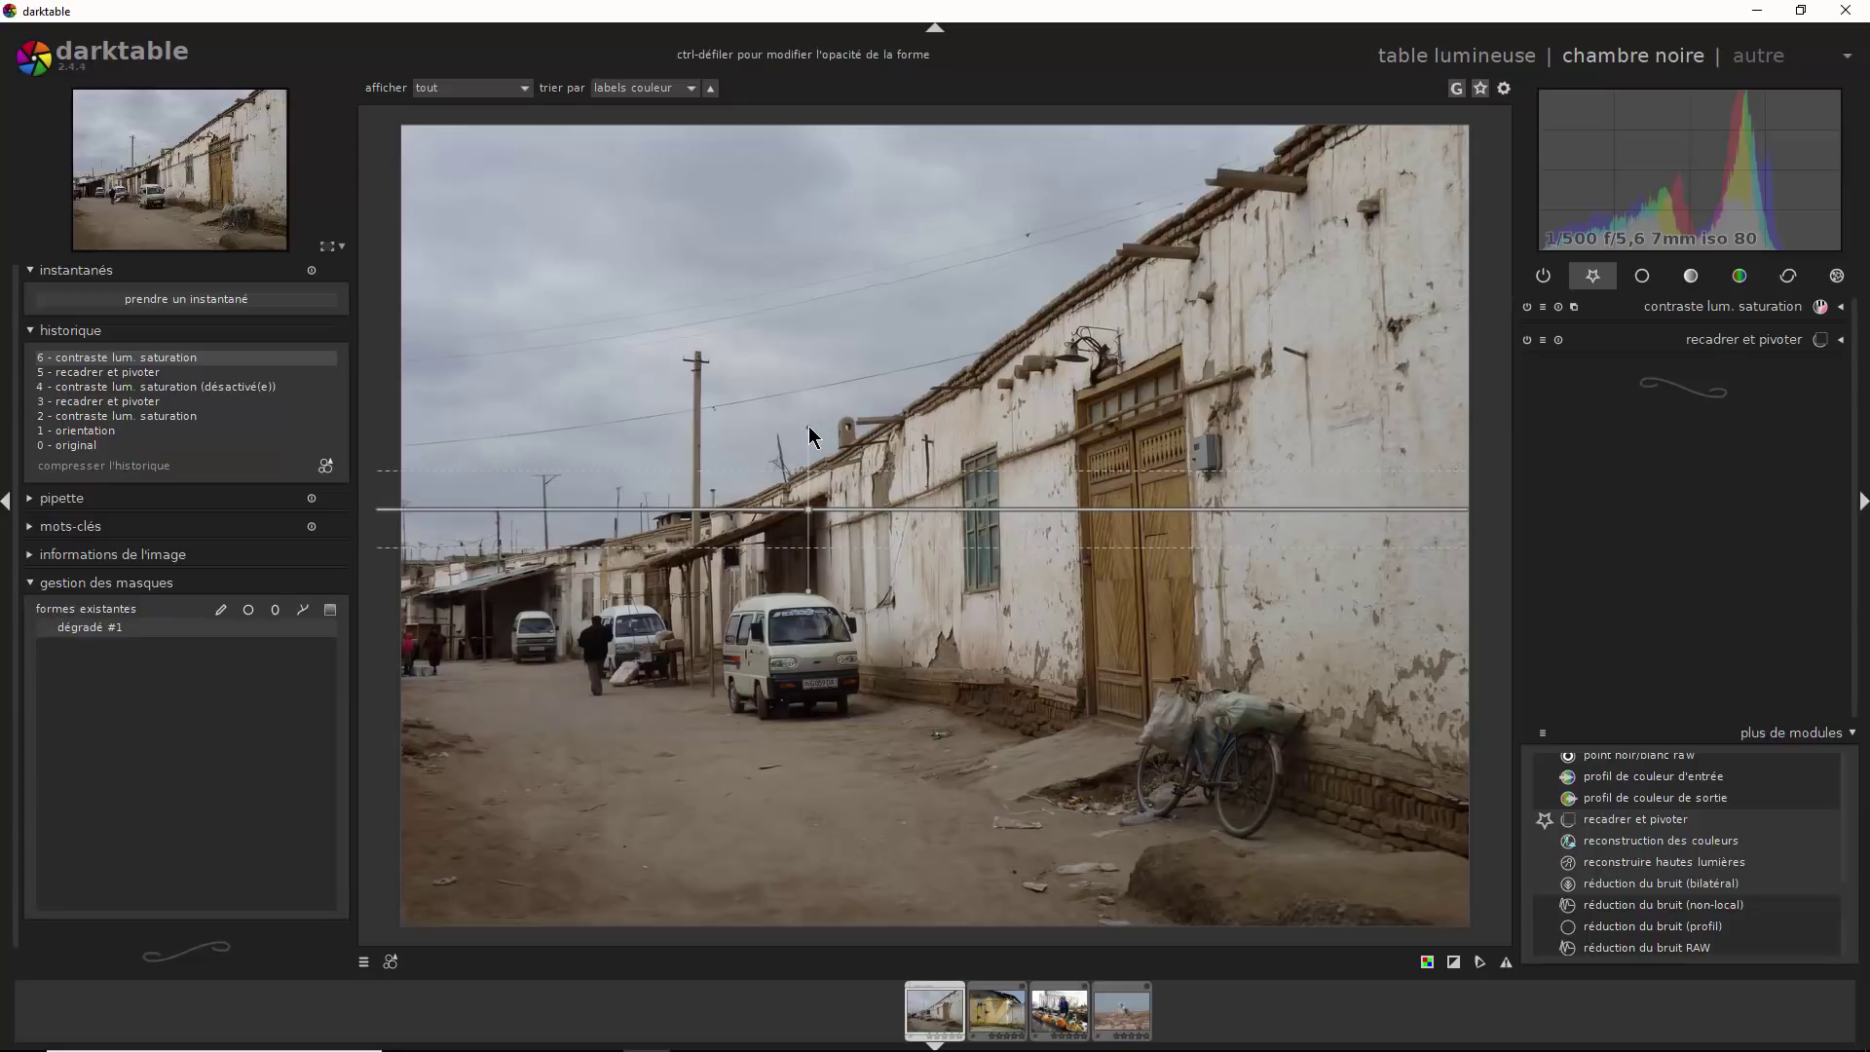
pyautogui.moveTo(809, 435); pyautogui.dragTo(881, 439)
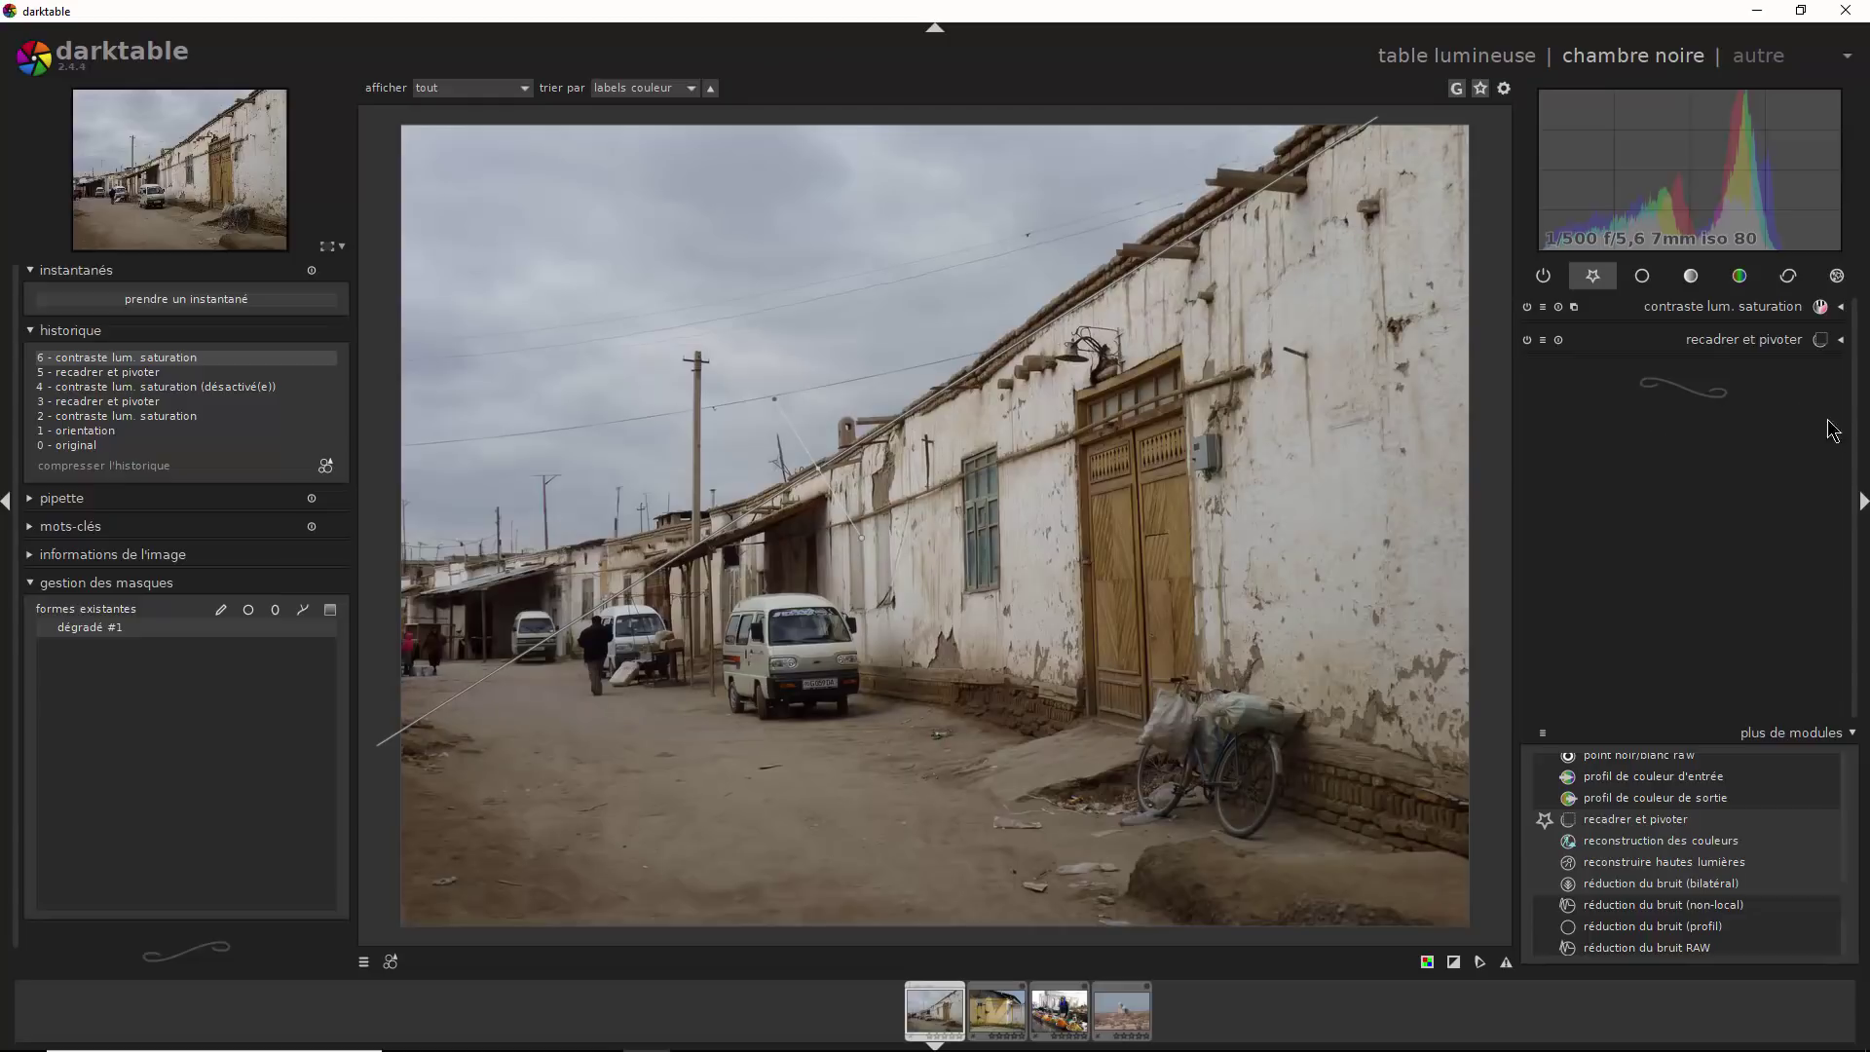
# Set the contraste lum. saturation blending to a drawn mask and assign the existing shape dégradé #1 to it
pyautogui.click(1838, 310)
pyautogui.click(1783, 397)
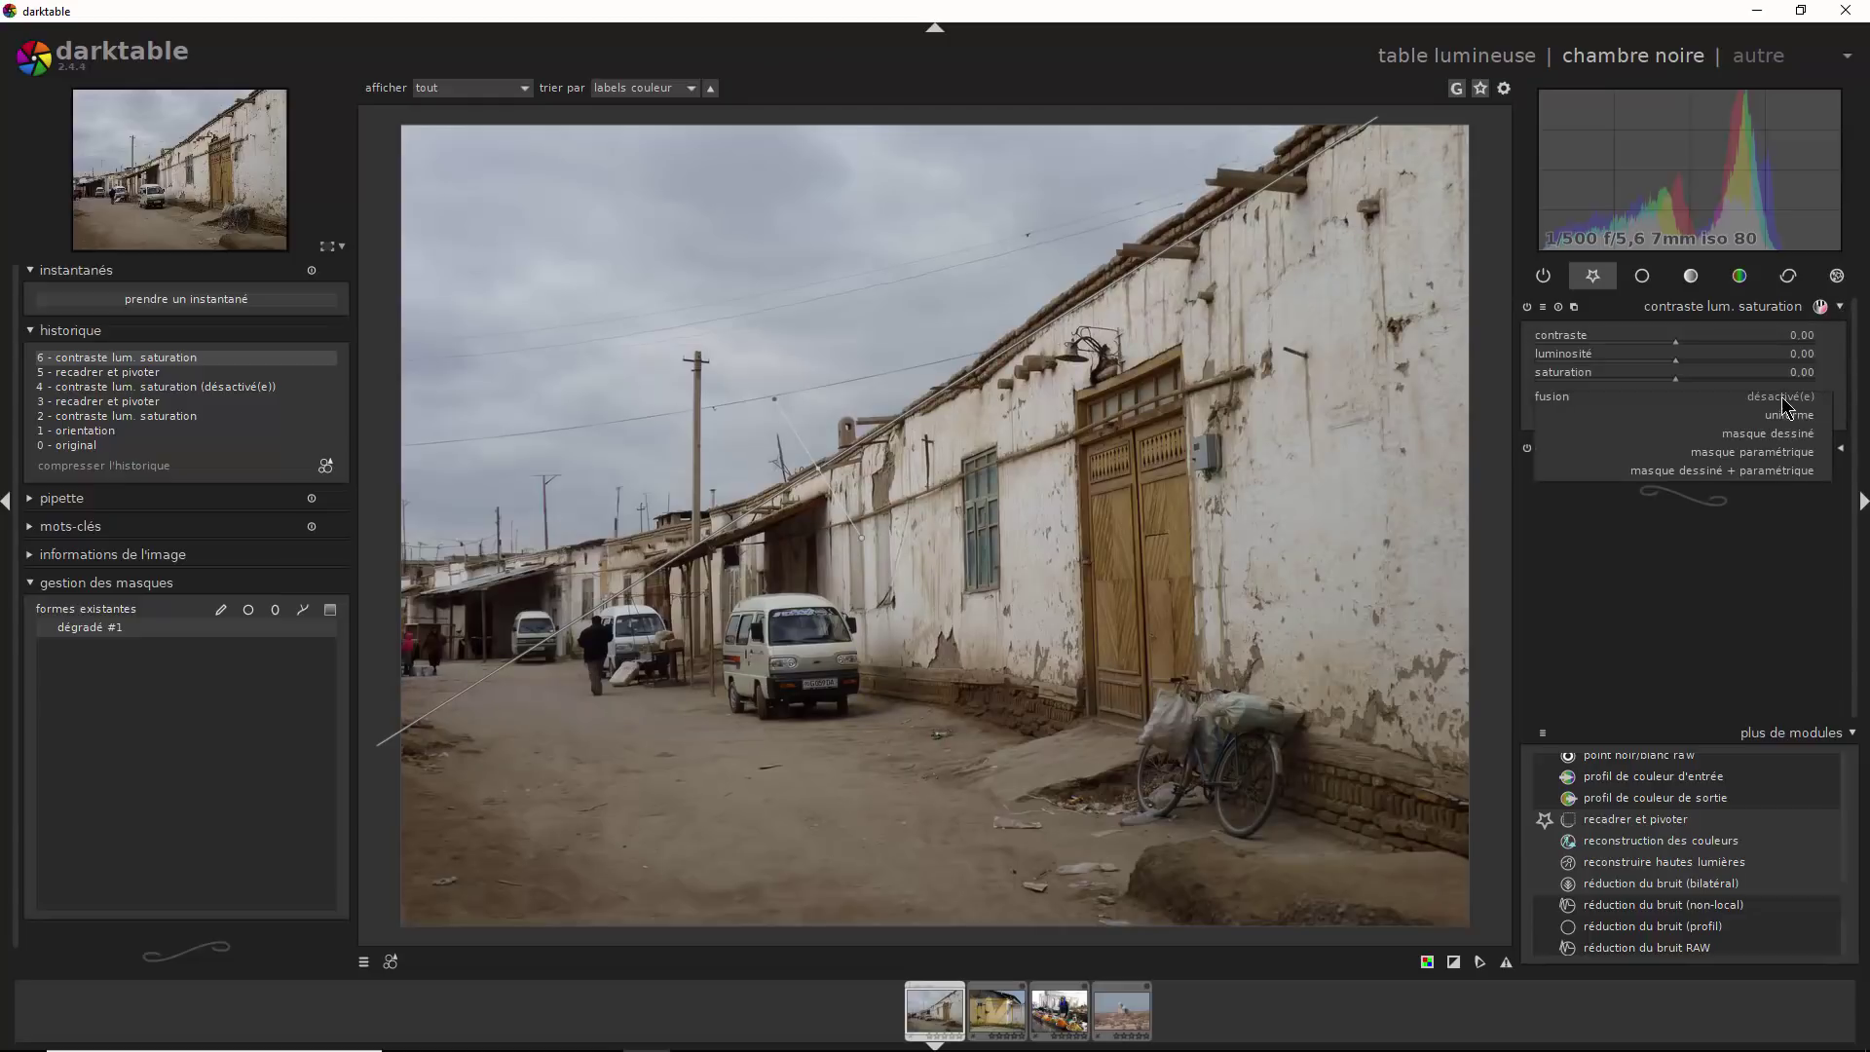
pyautogui.click(1788, 434)
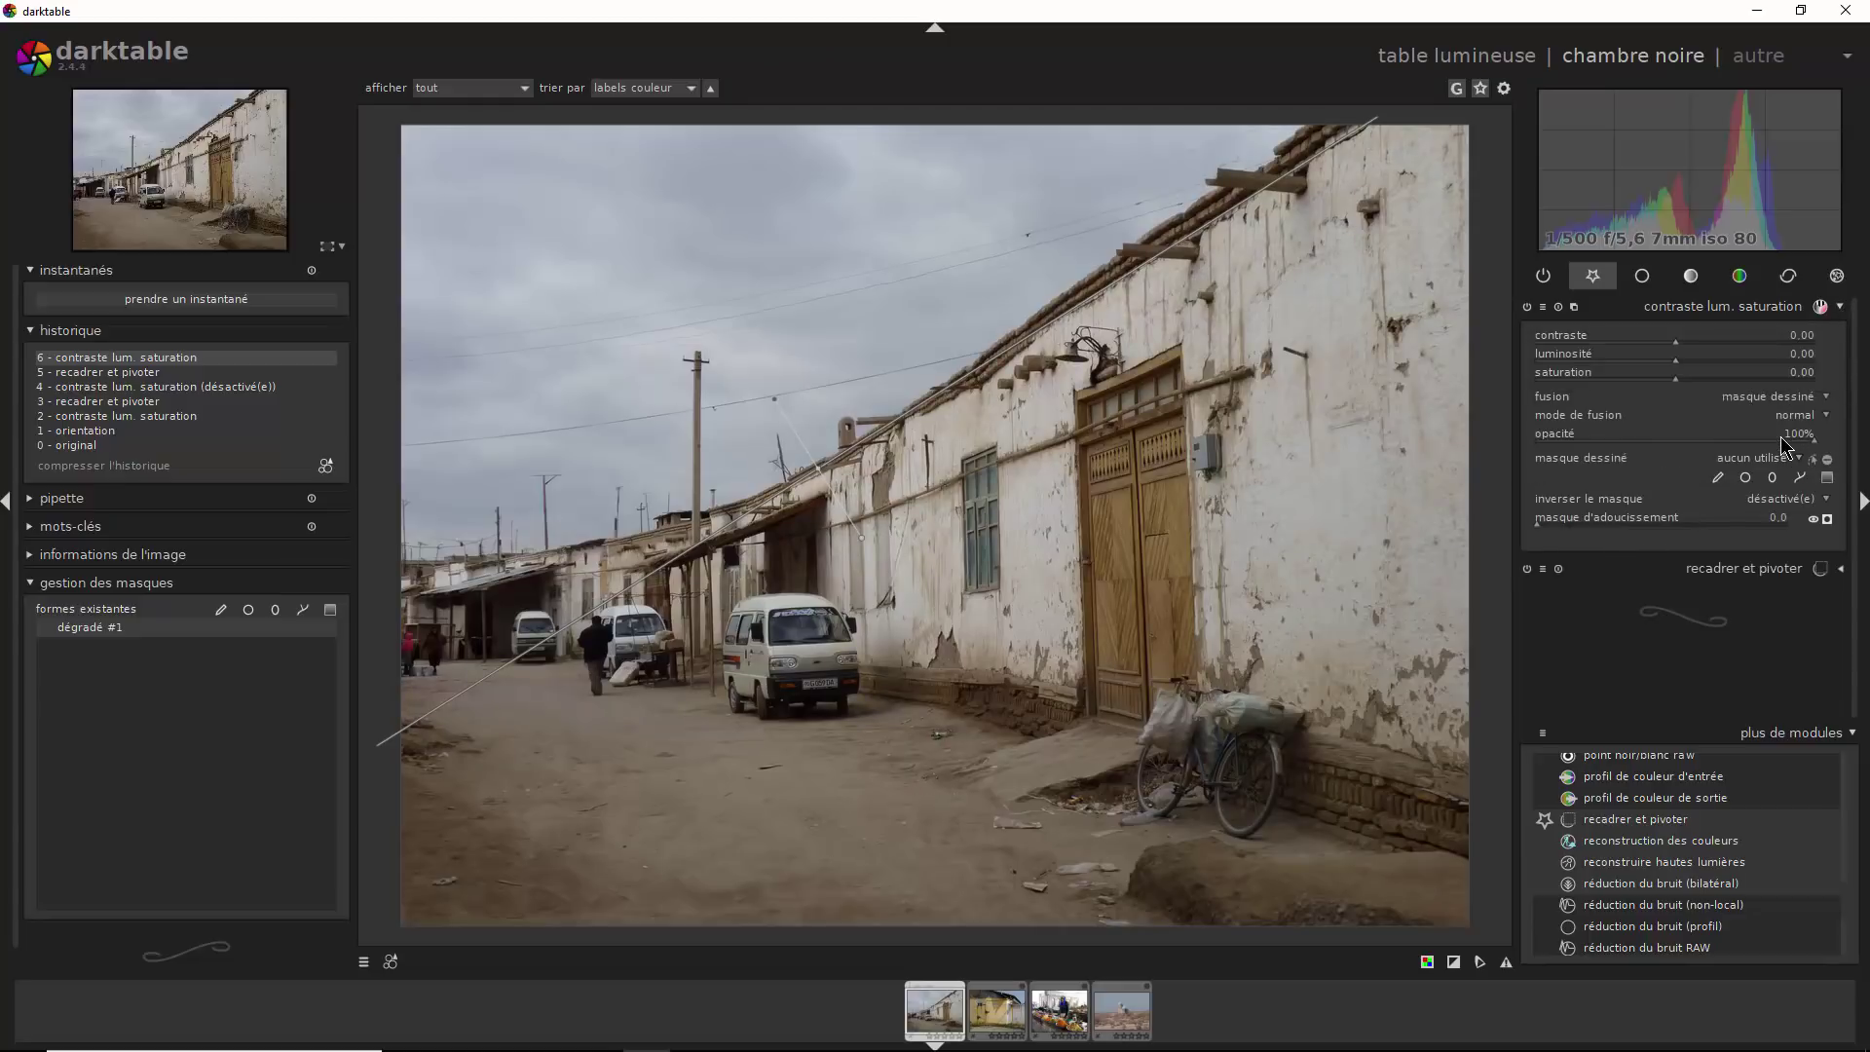
pyautogui.click(1765, 458)
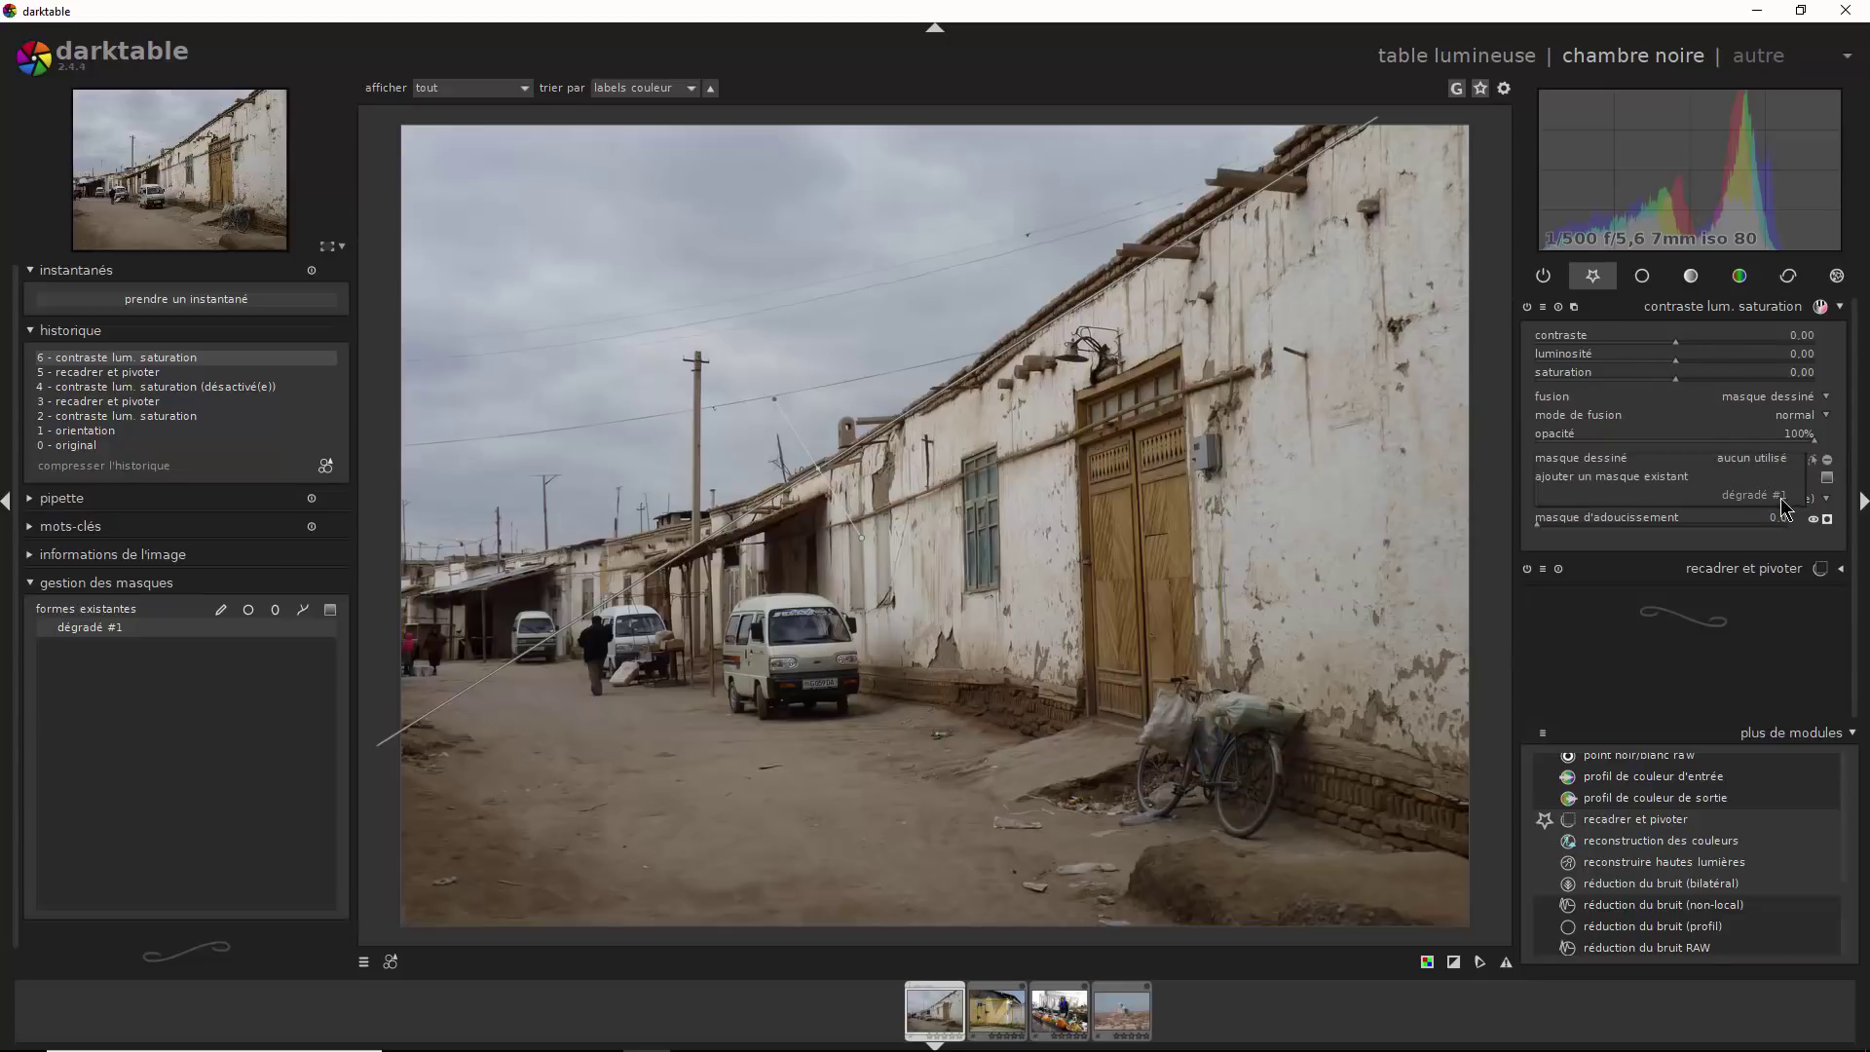
pyautogui.click(1775, 504)
pyautogui.click(1775, 503)
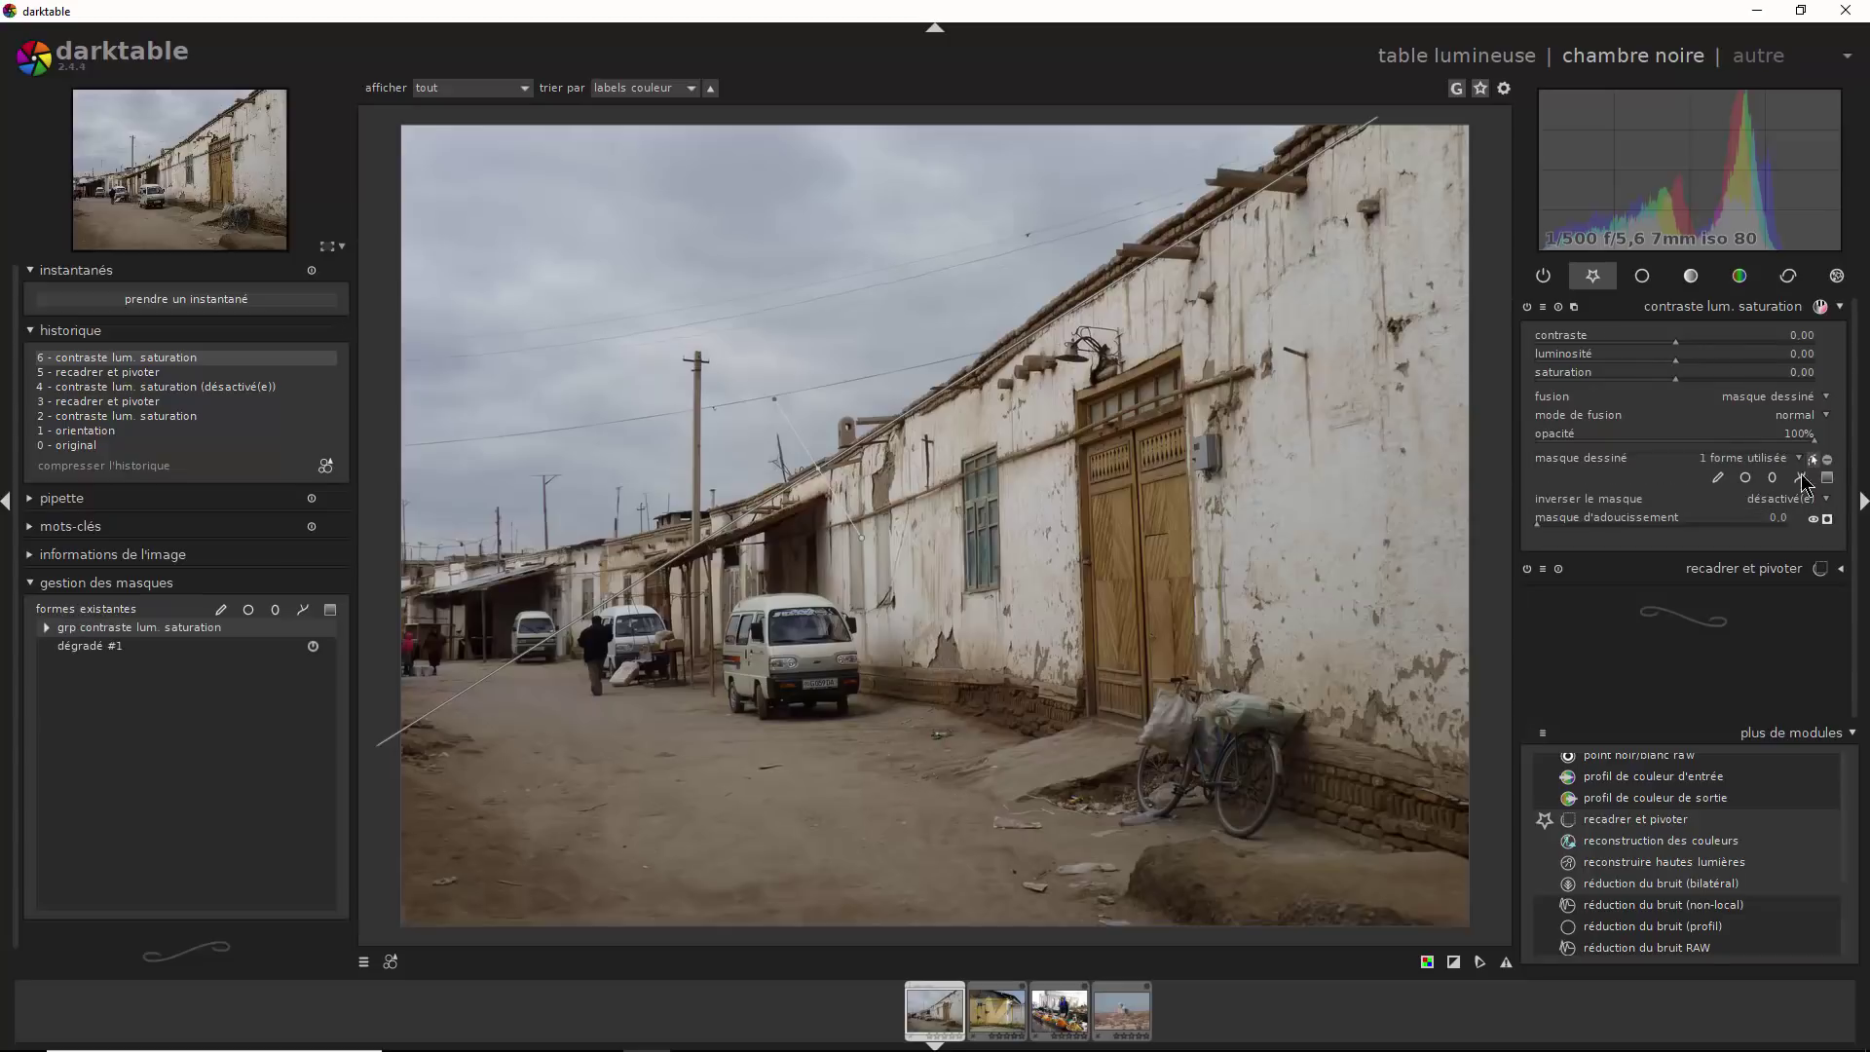
pyautogui.click(1828, 520)
pyautogui.click(1828, 520)
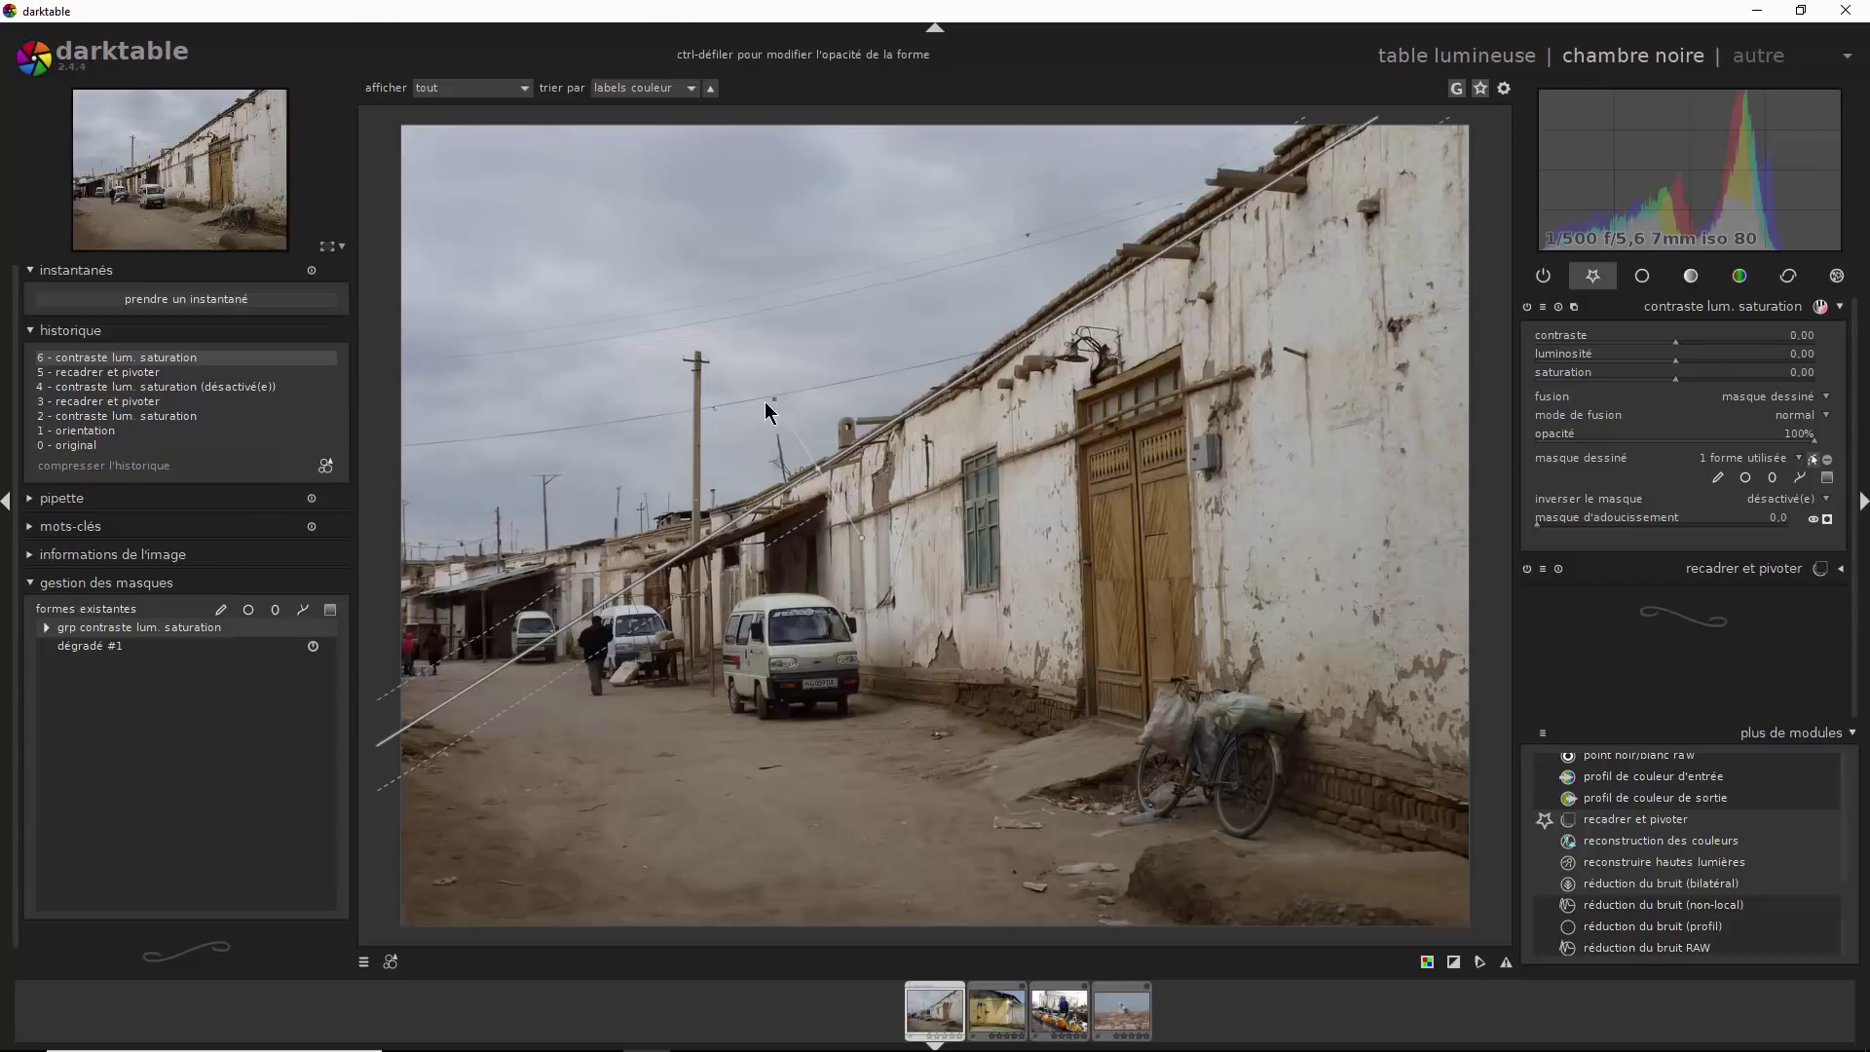
# Rotate the dégradé #1 gradient to a flatter angle and tilt it back along the building's roofline
pyautogui.moveTo(772, 417); pyautogui.dragTo(849, 535)
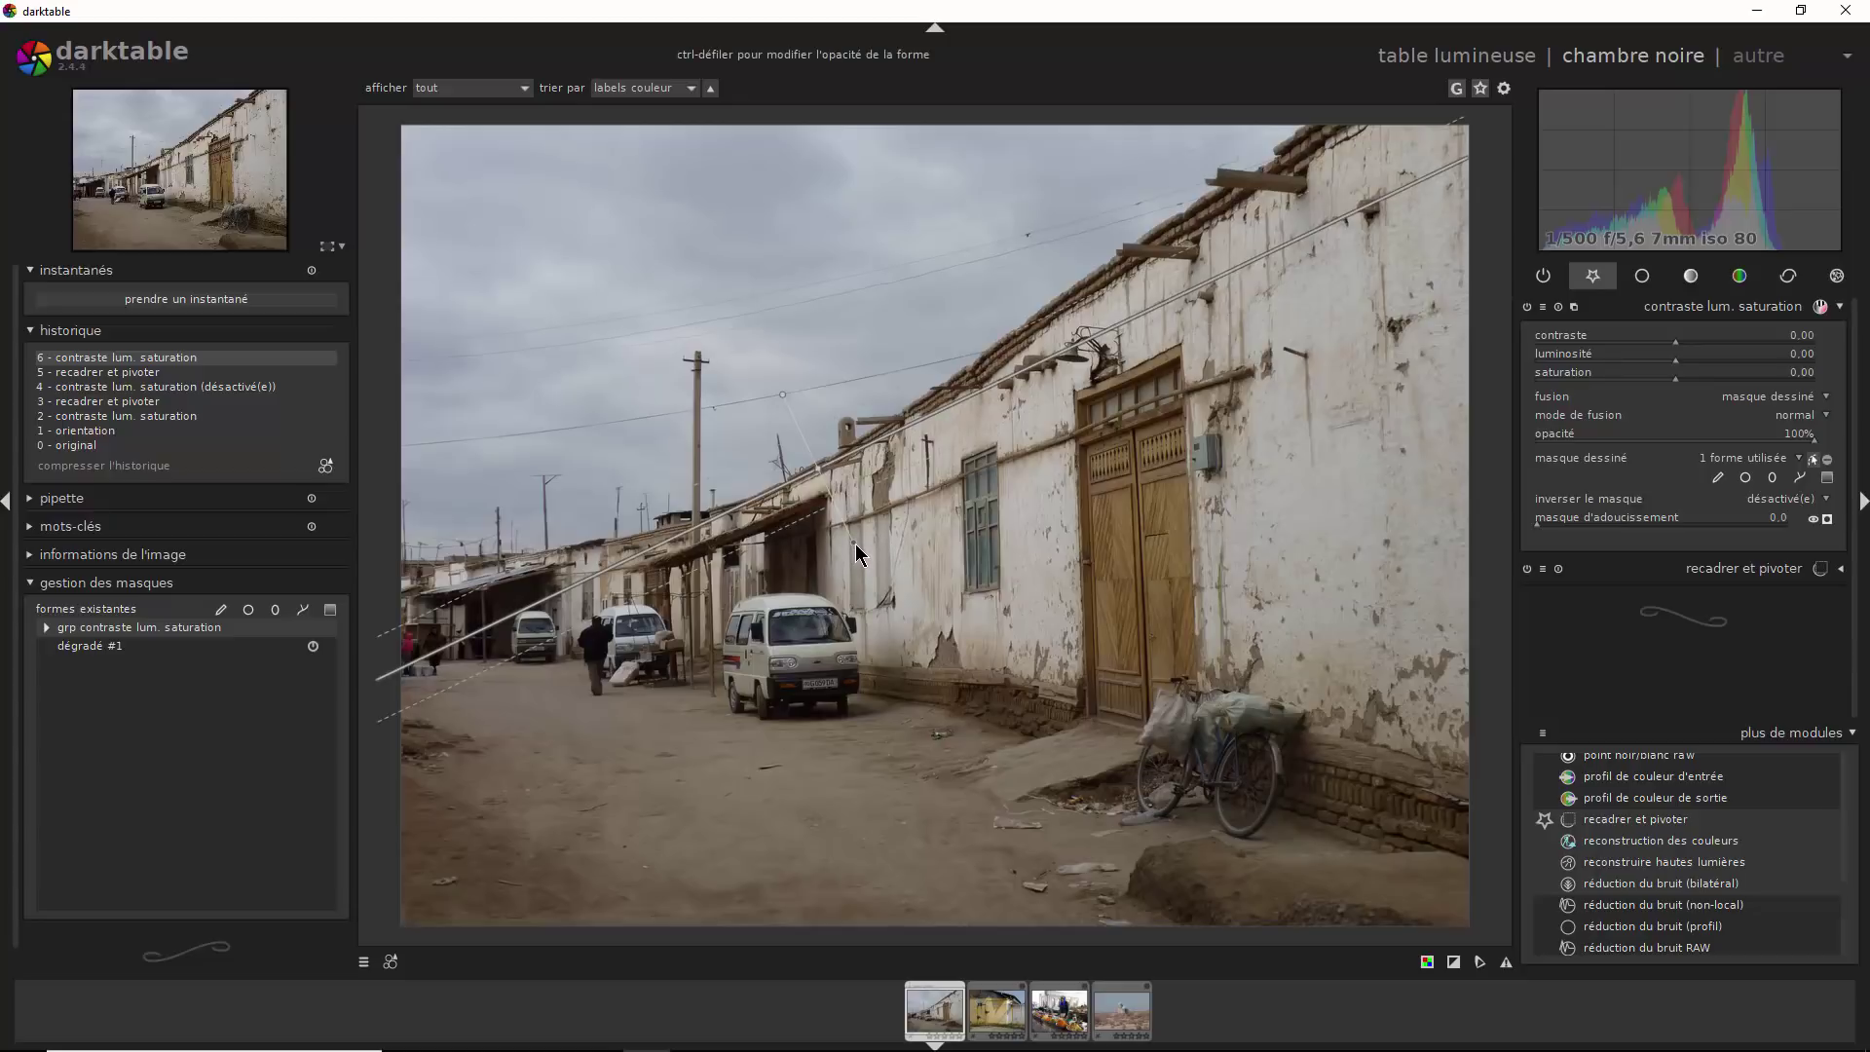
pyautogui.moveTo(855, 543); pyautogui.dragTo(863, 540)
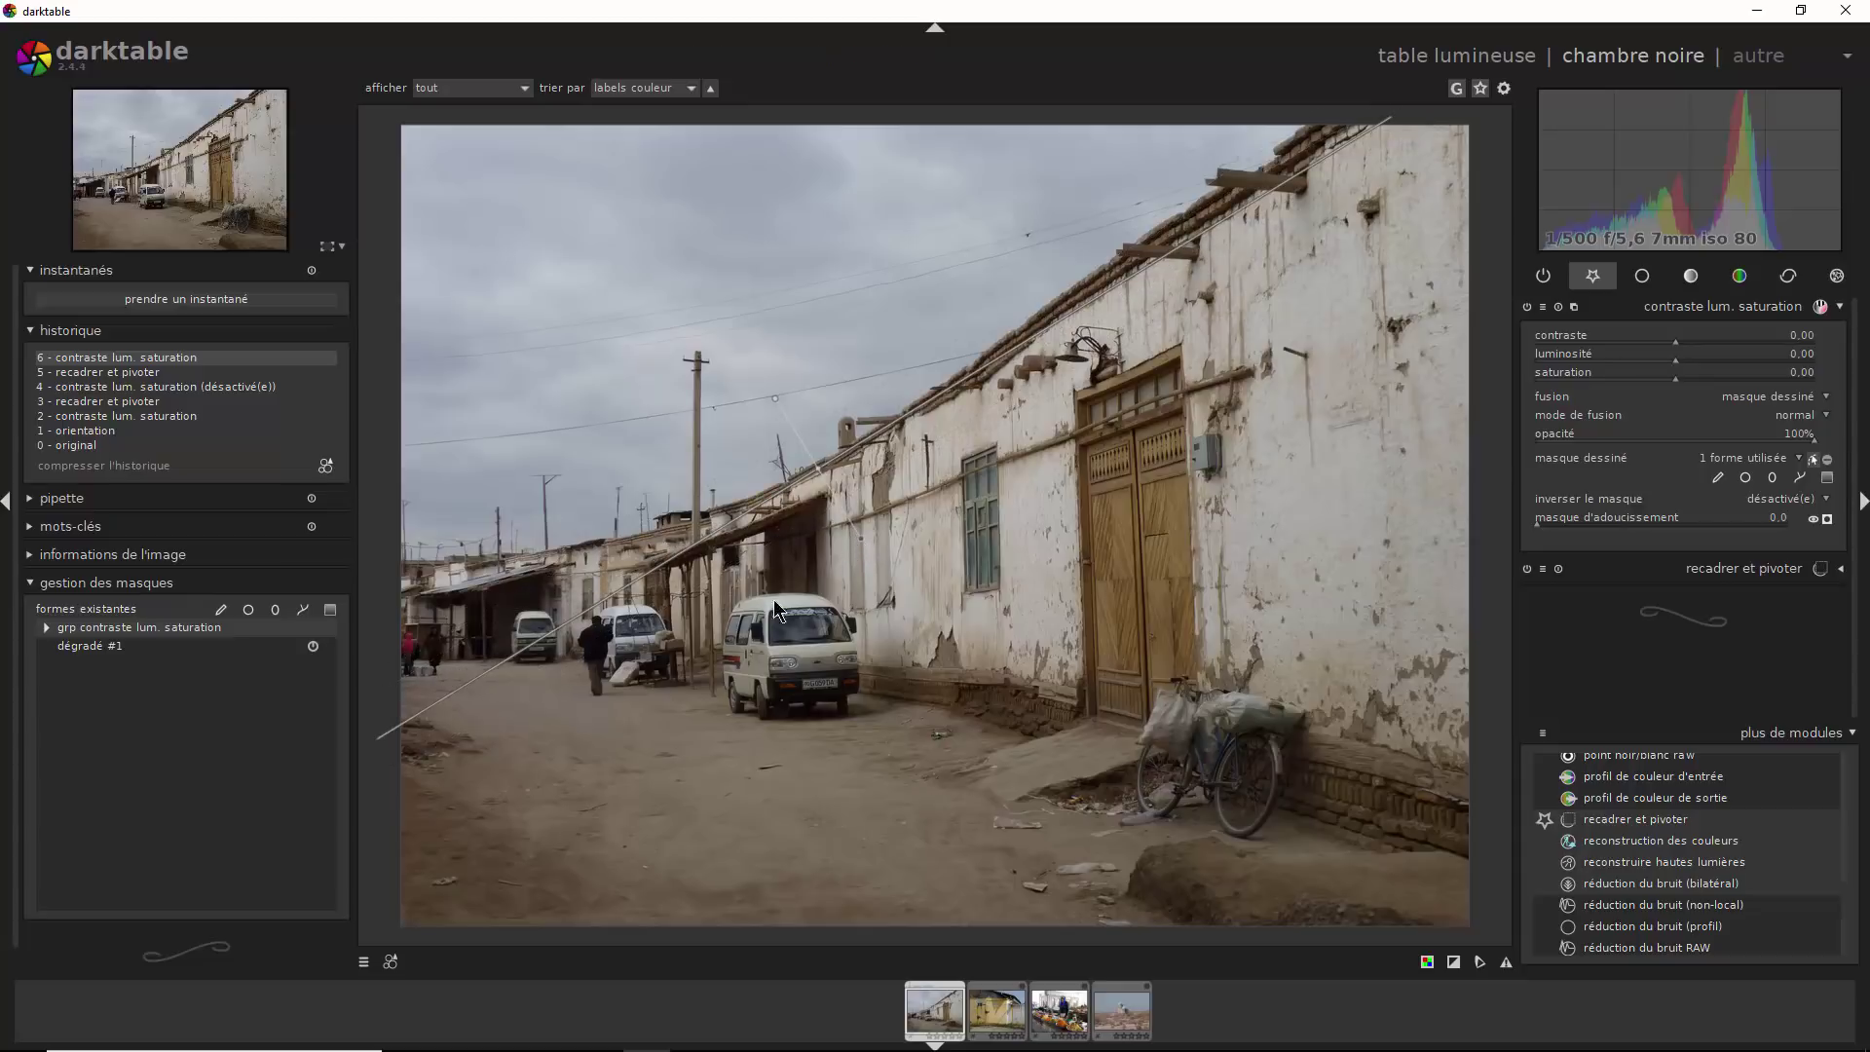
# Preview the current mask overlay, and add a second gradient shape tilted along the foot of the building's wall
pyautogui.click(1827, 519)
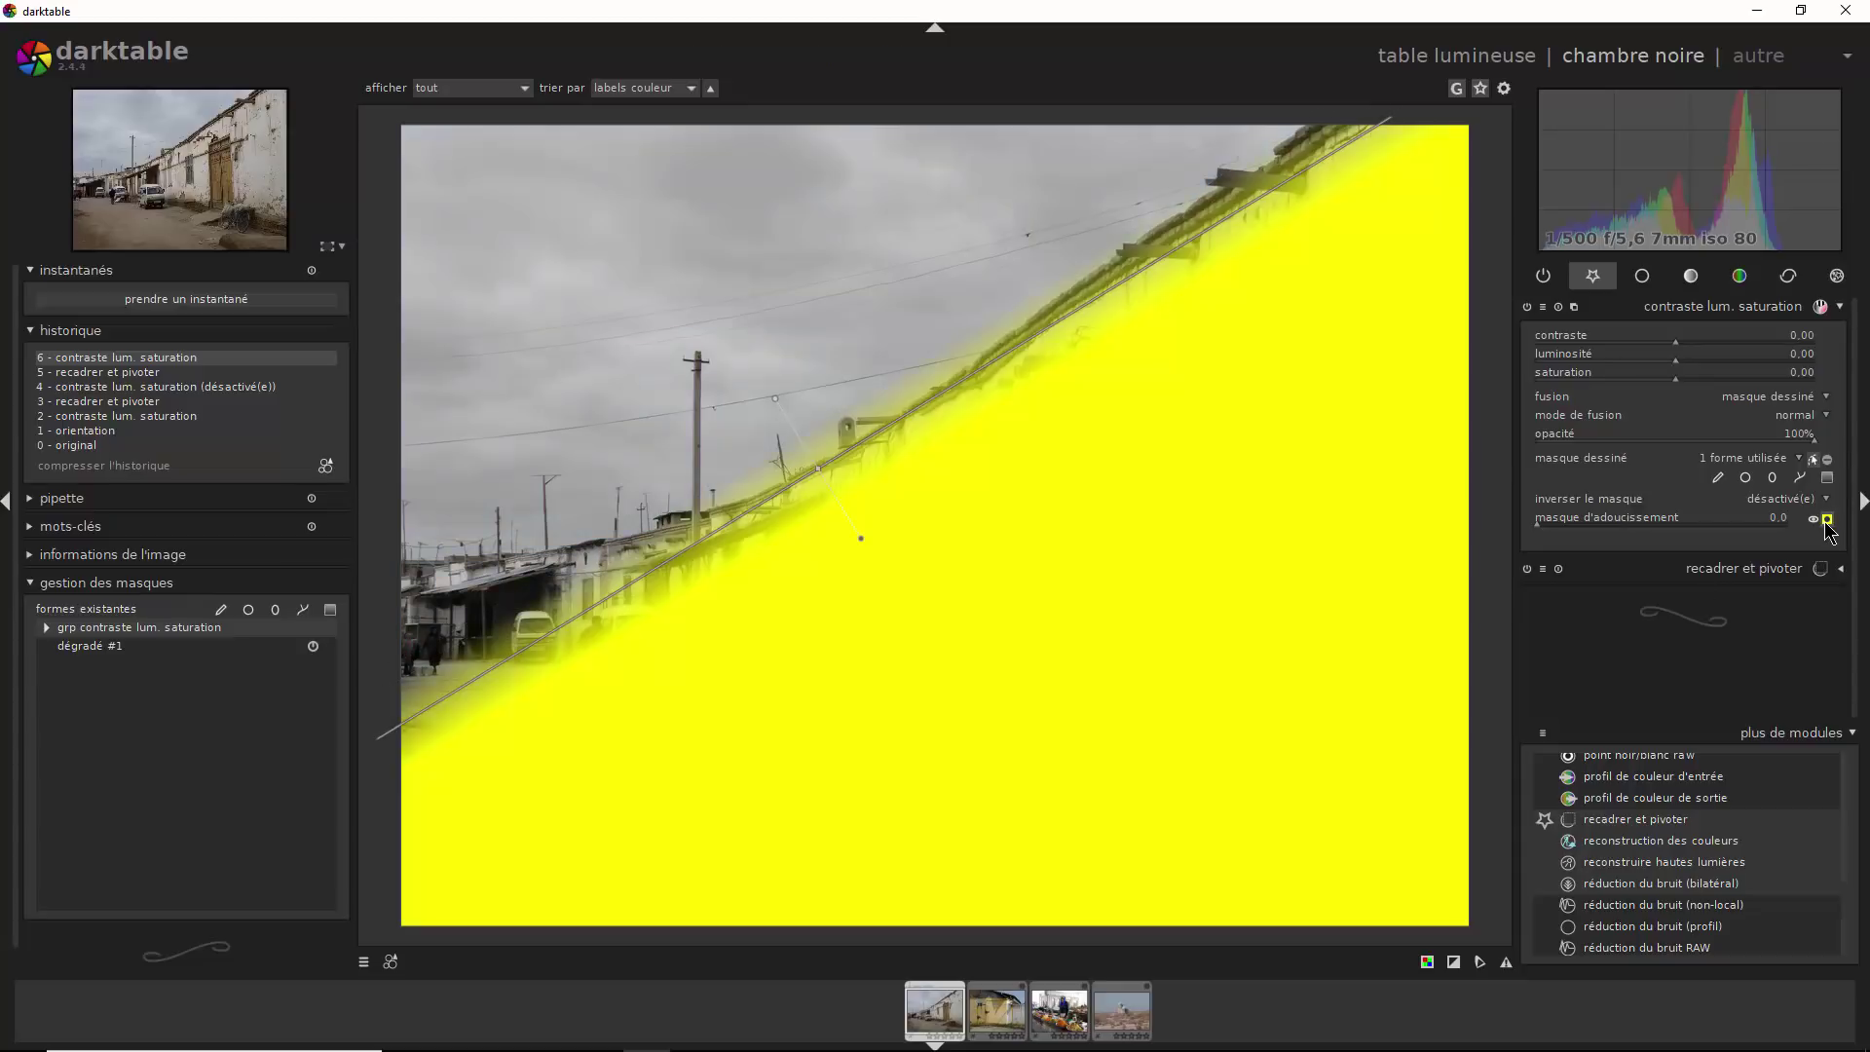
pyautogui.click(1827, 520)
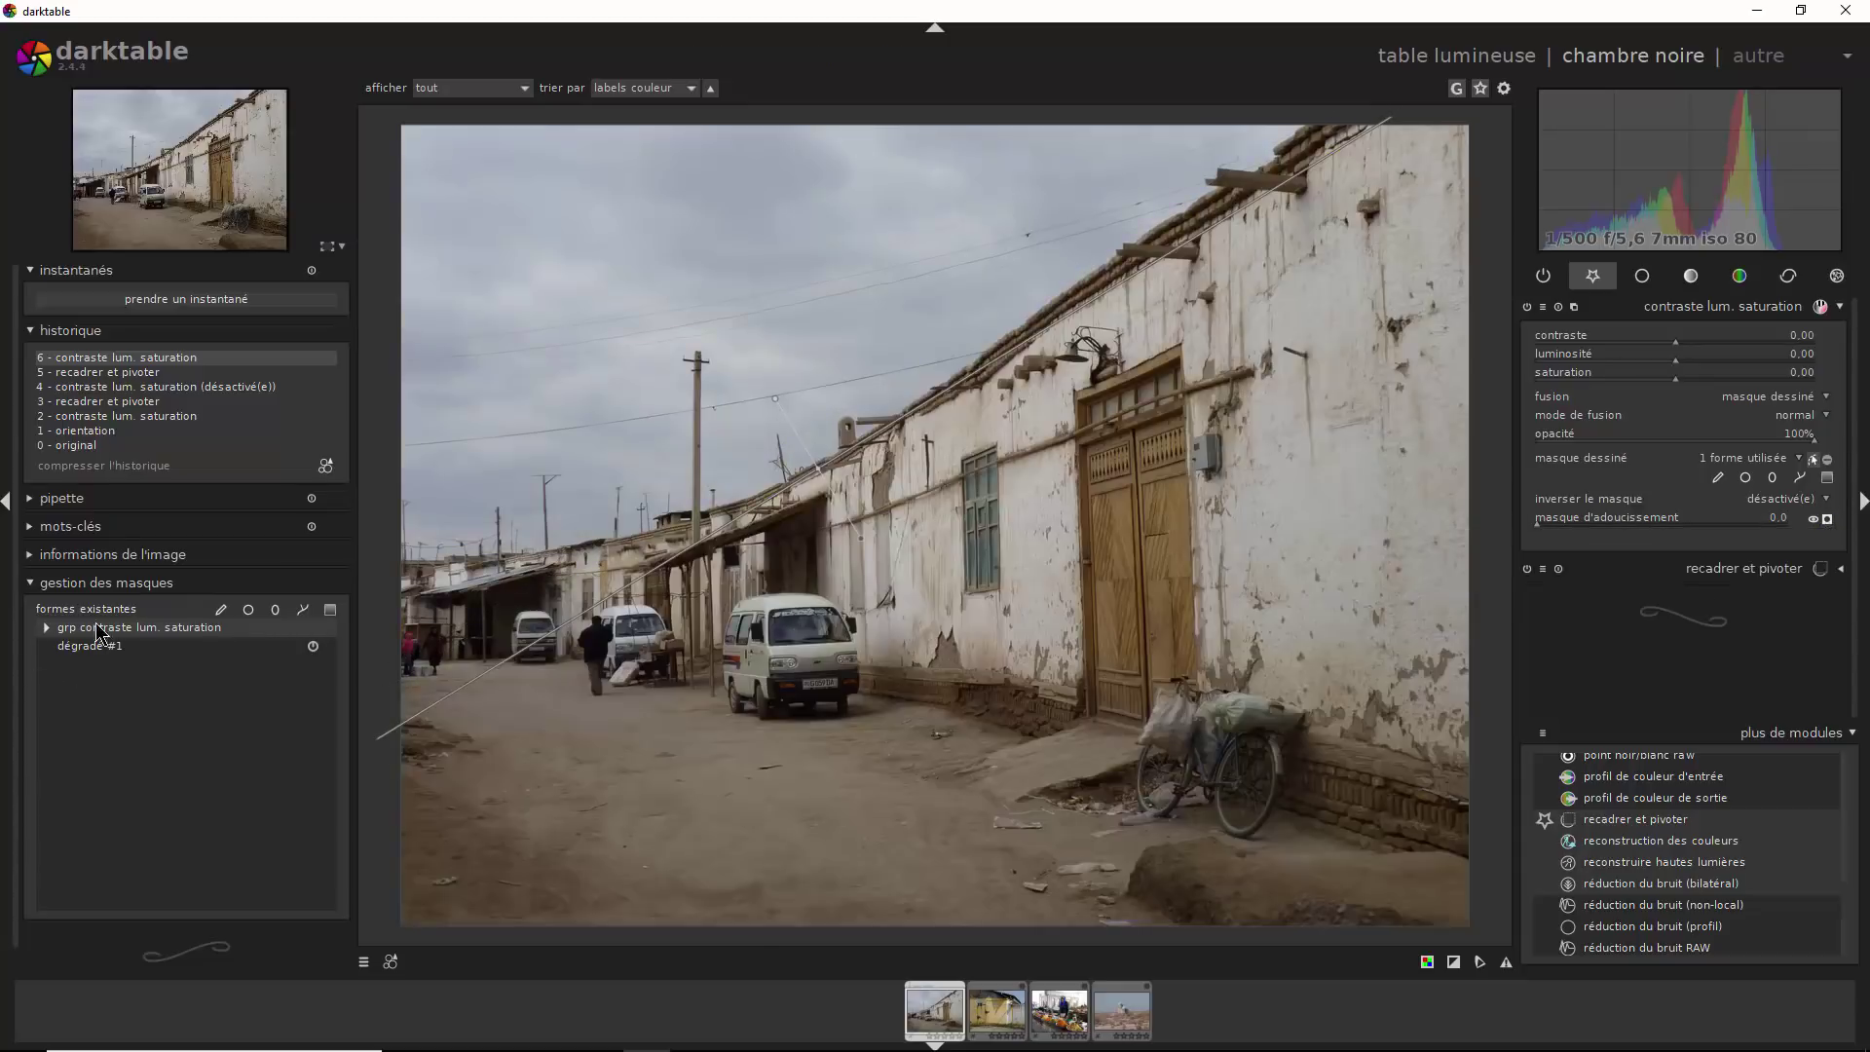
pyautogui.click(331, 618)
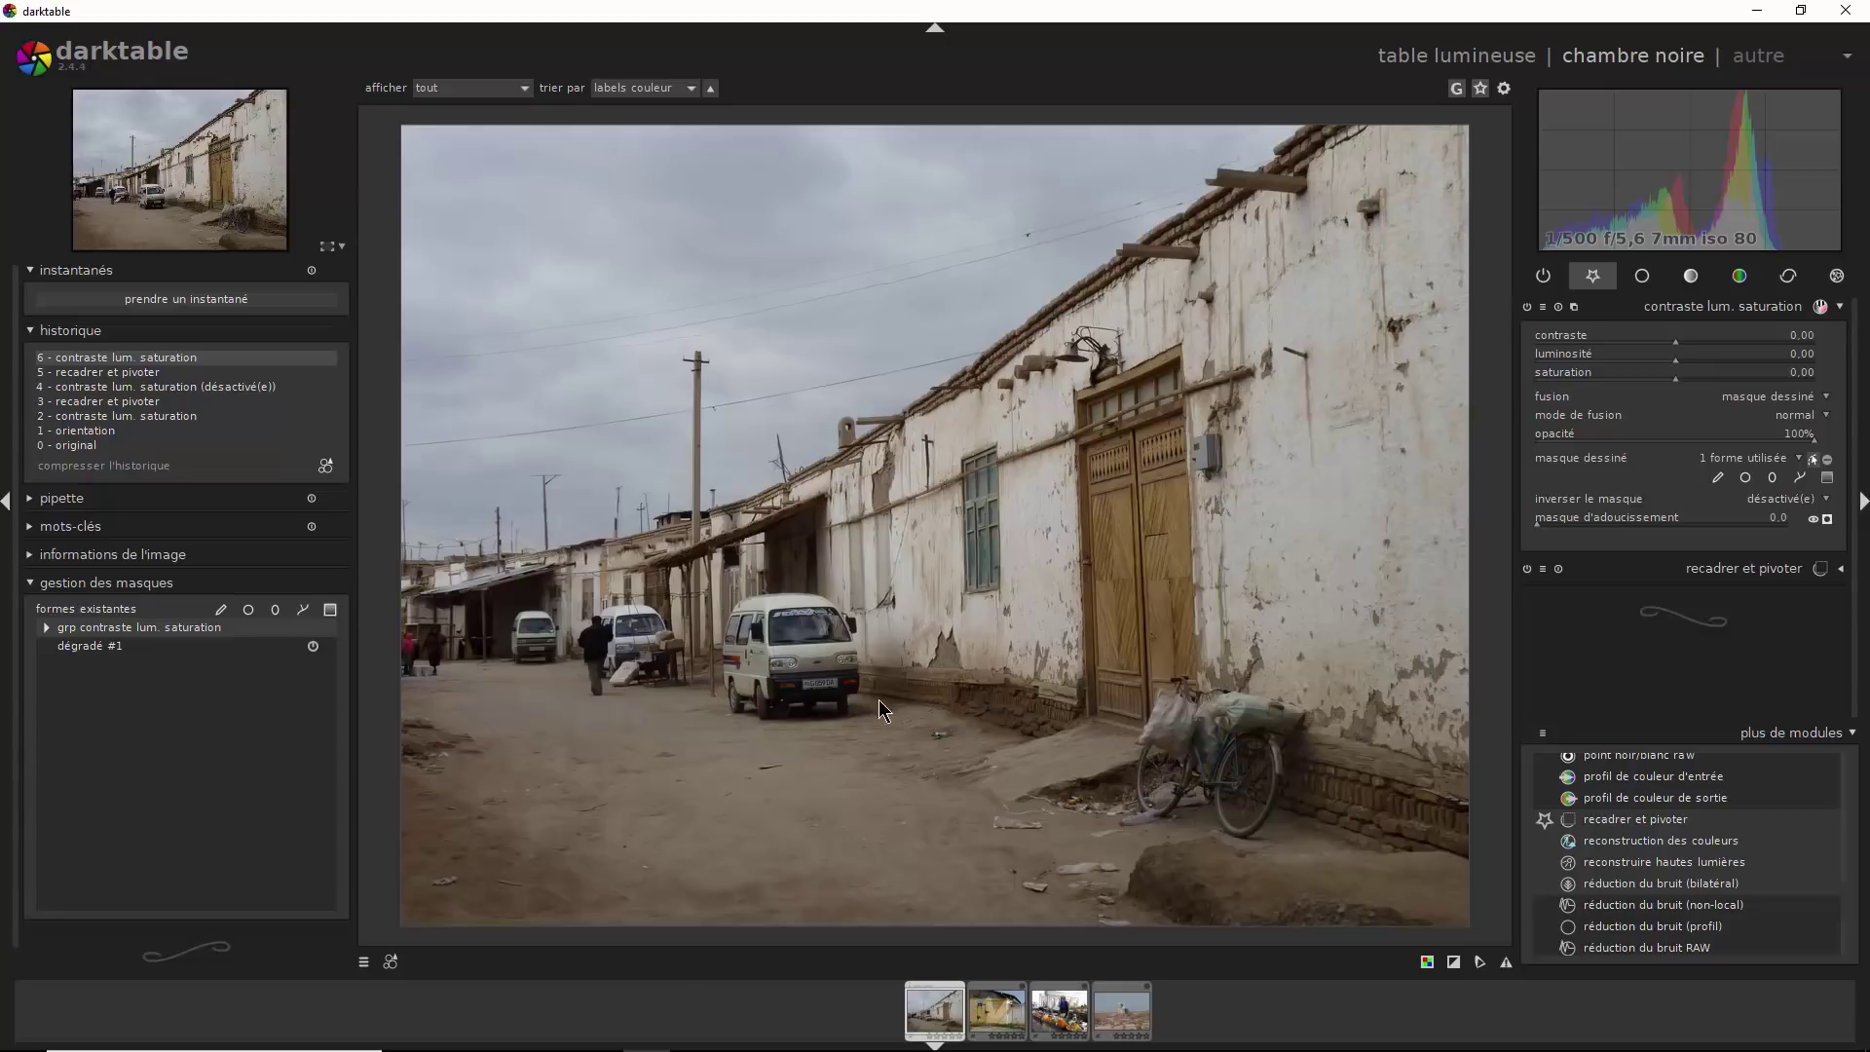
pyautogui.click(845, 697)
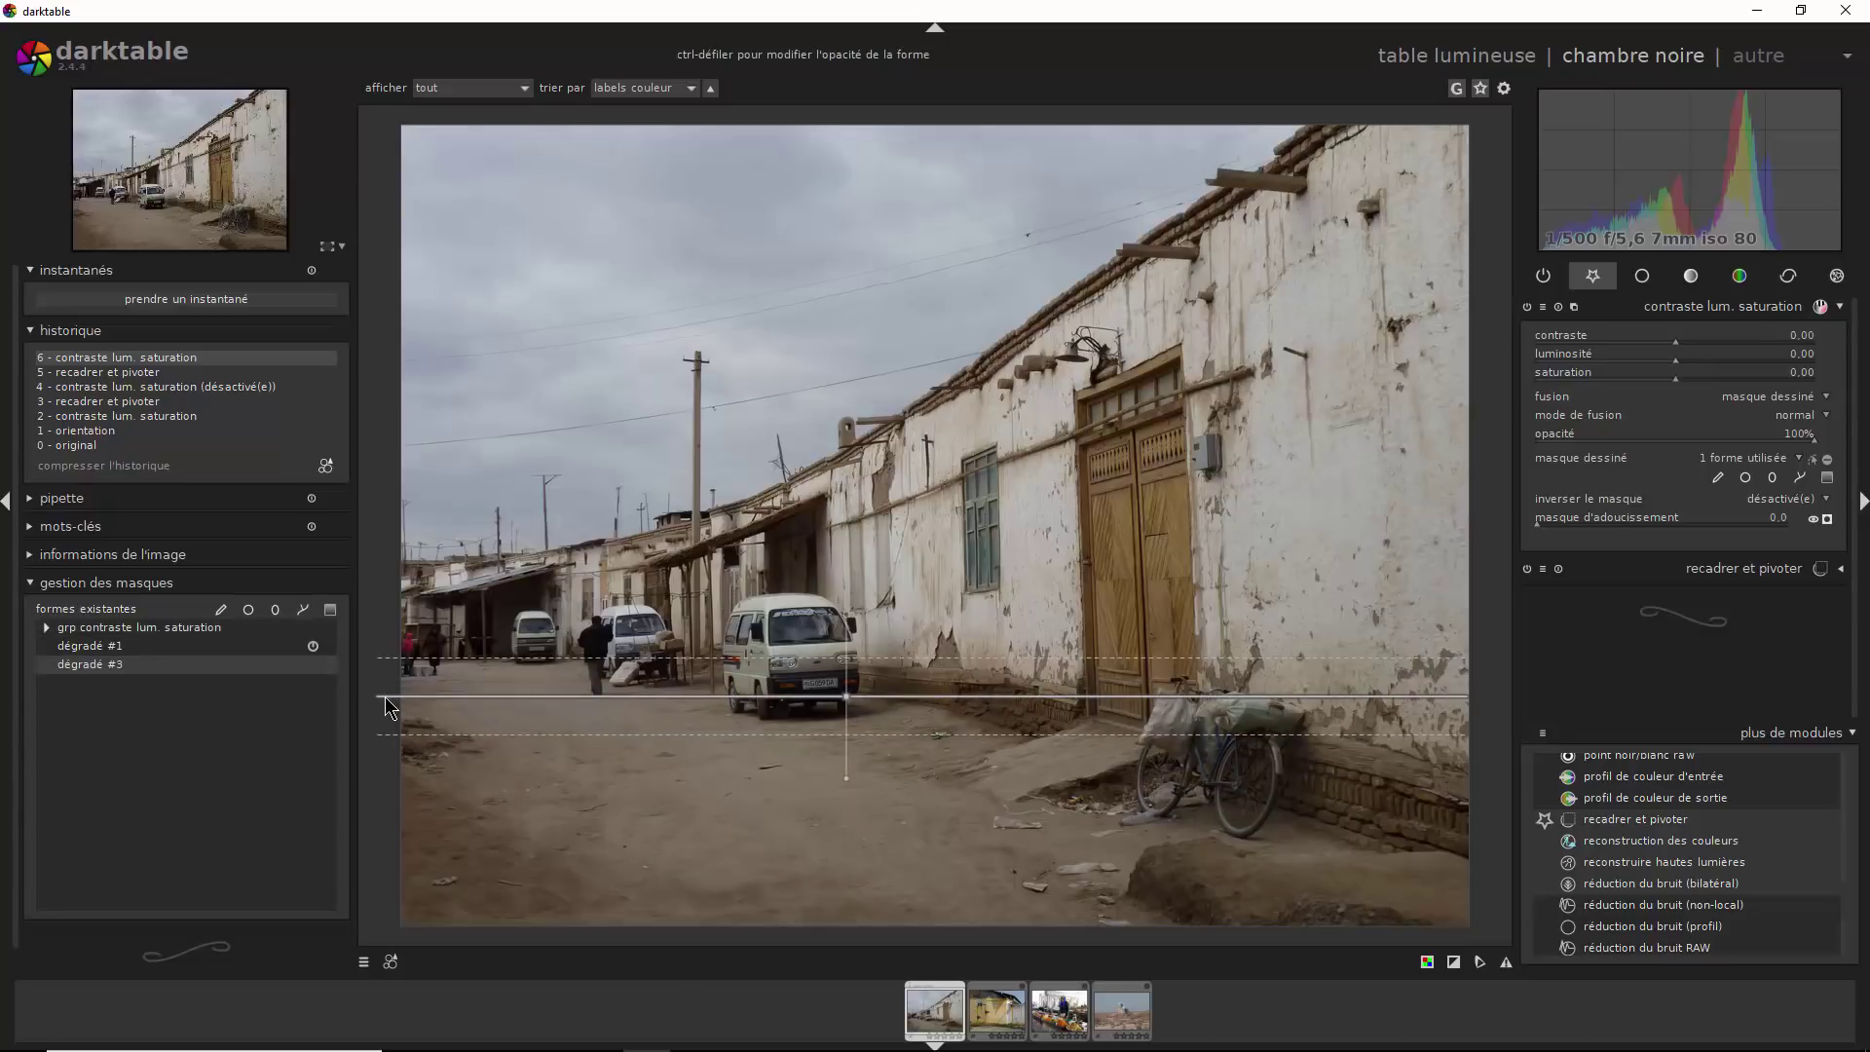
pyautogui.moveTo(388, 692); pyautogui.dragTo(388, 663)
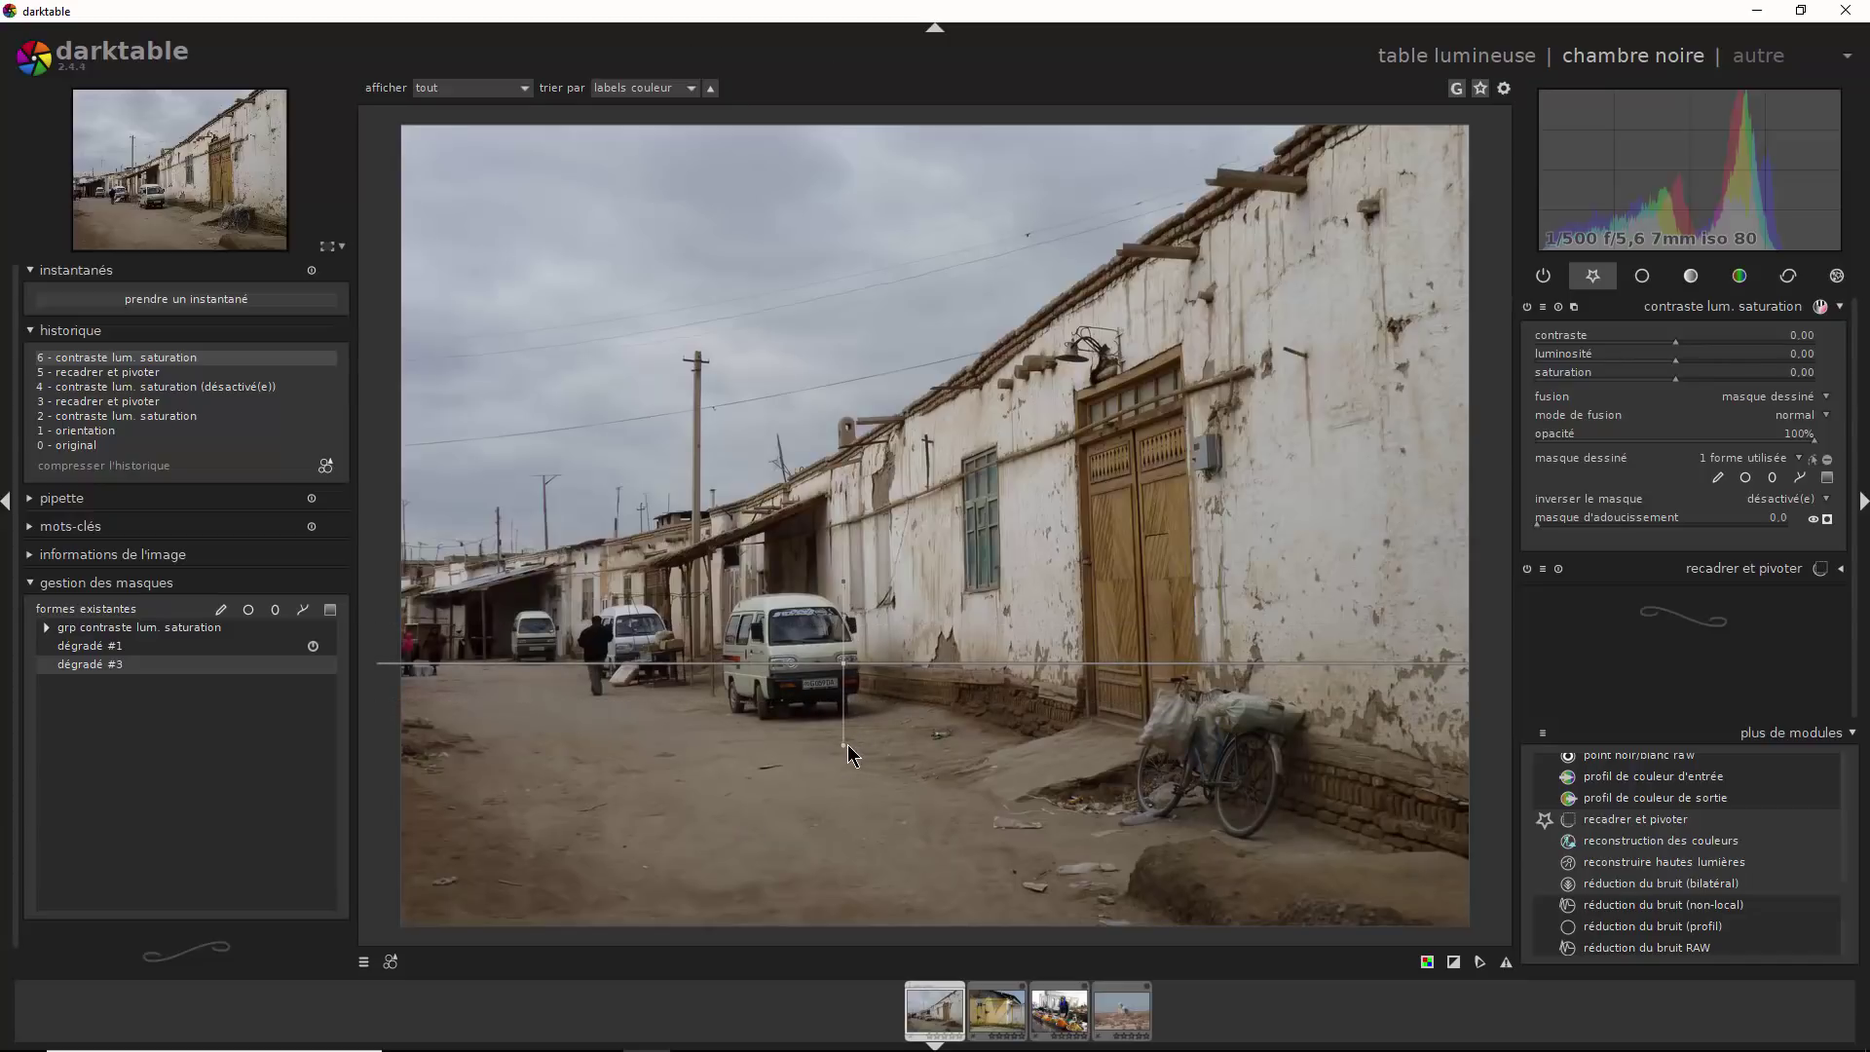
pyautogui.moveTo(843, 745); pyautogui.dragTo(823, 745)
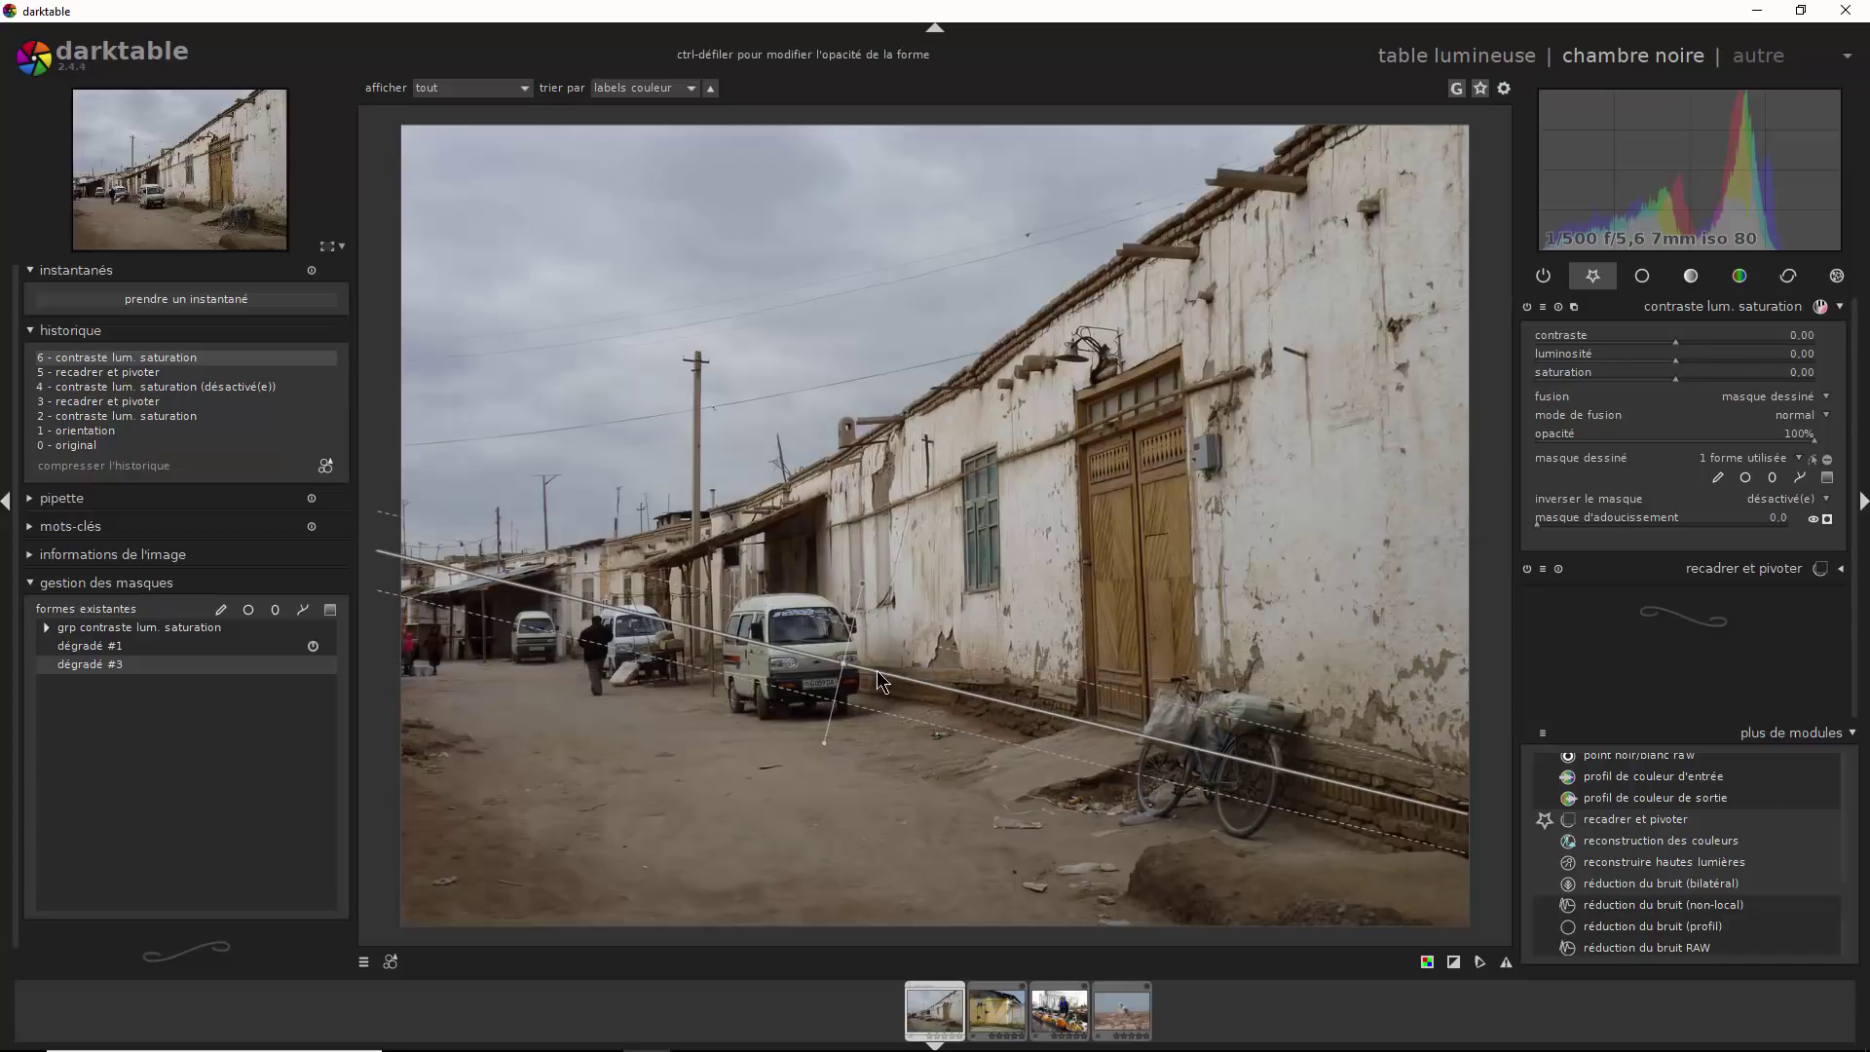
pyautogui.moveTo(876, 672); pyautogui.dragTo(864, 698)
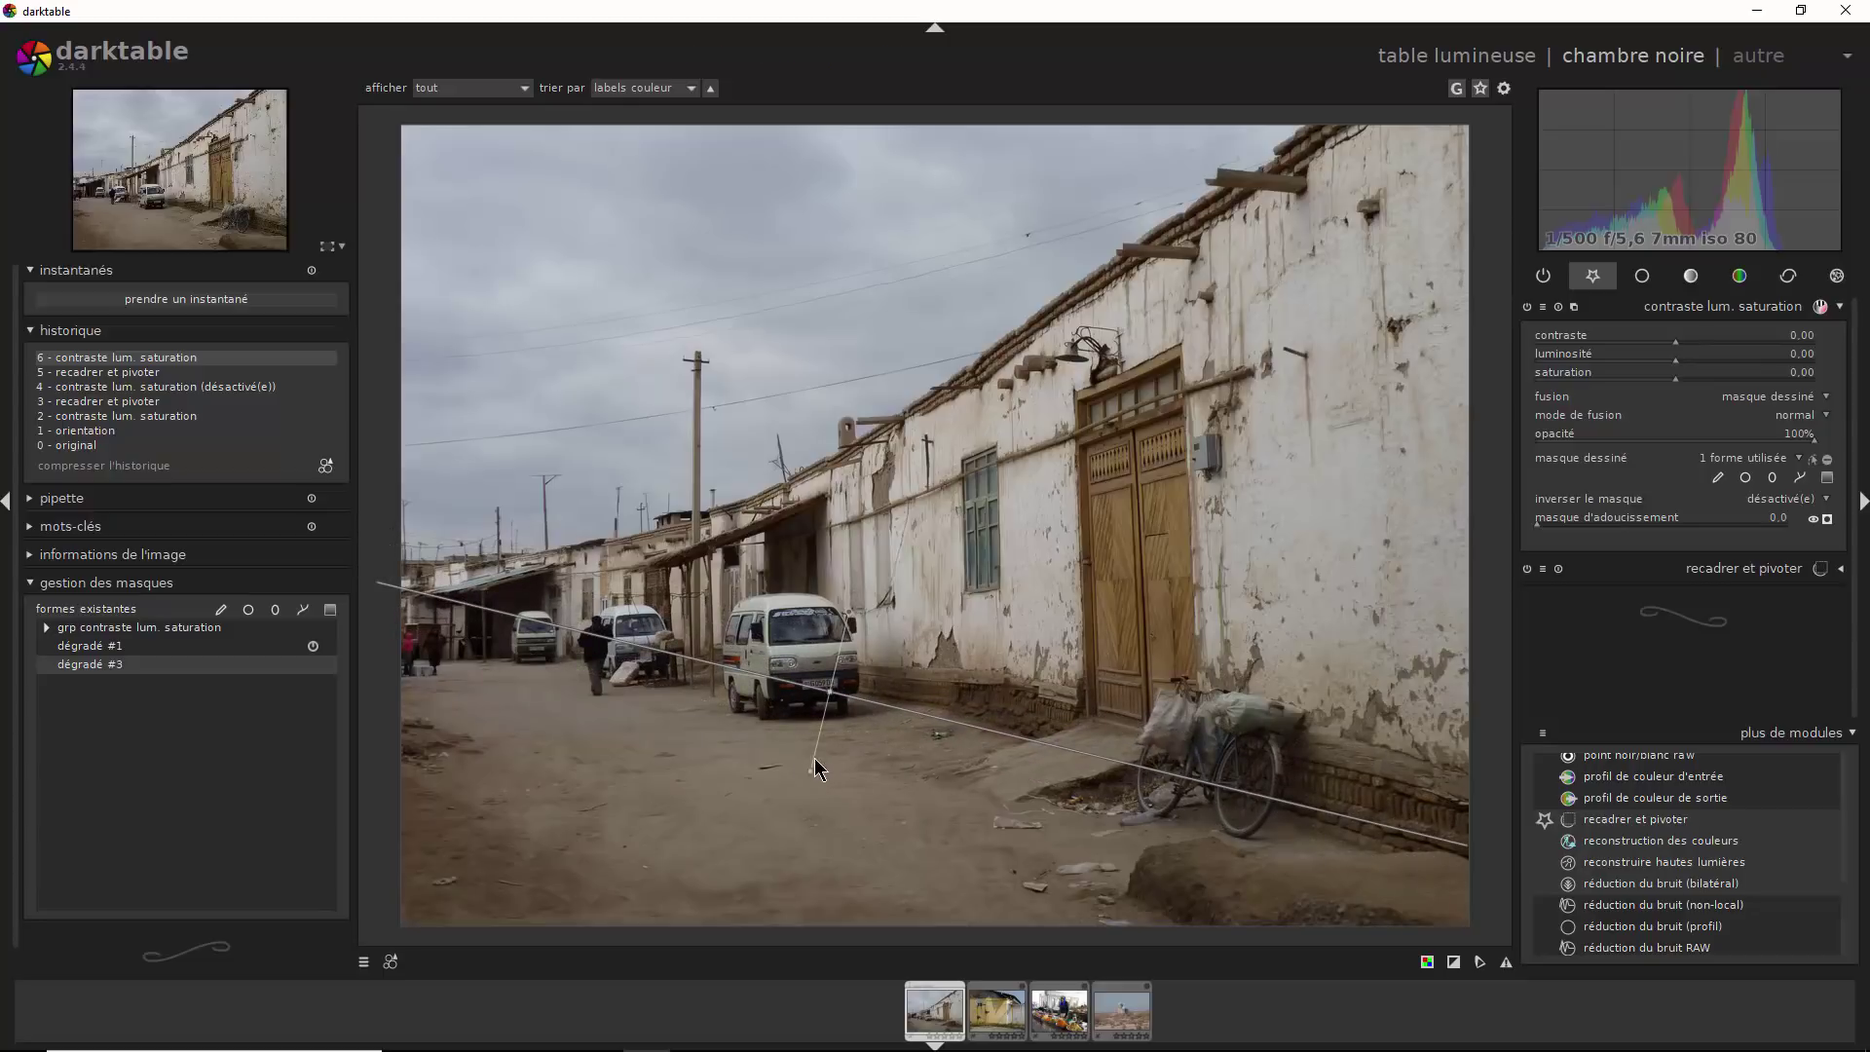
pyautogui.moveTo(816, 776); pyautogui.dragTo(814, 772)
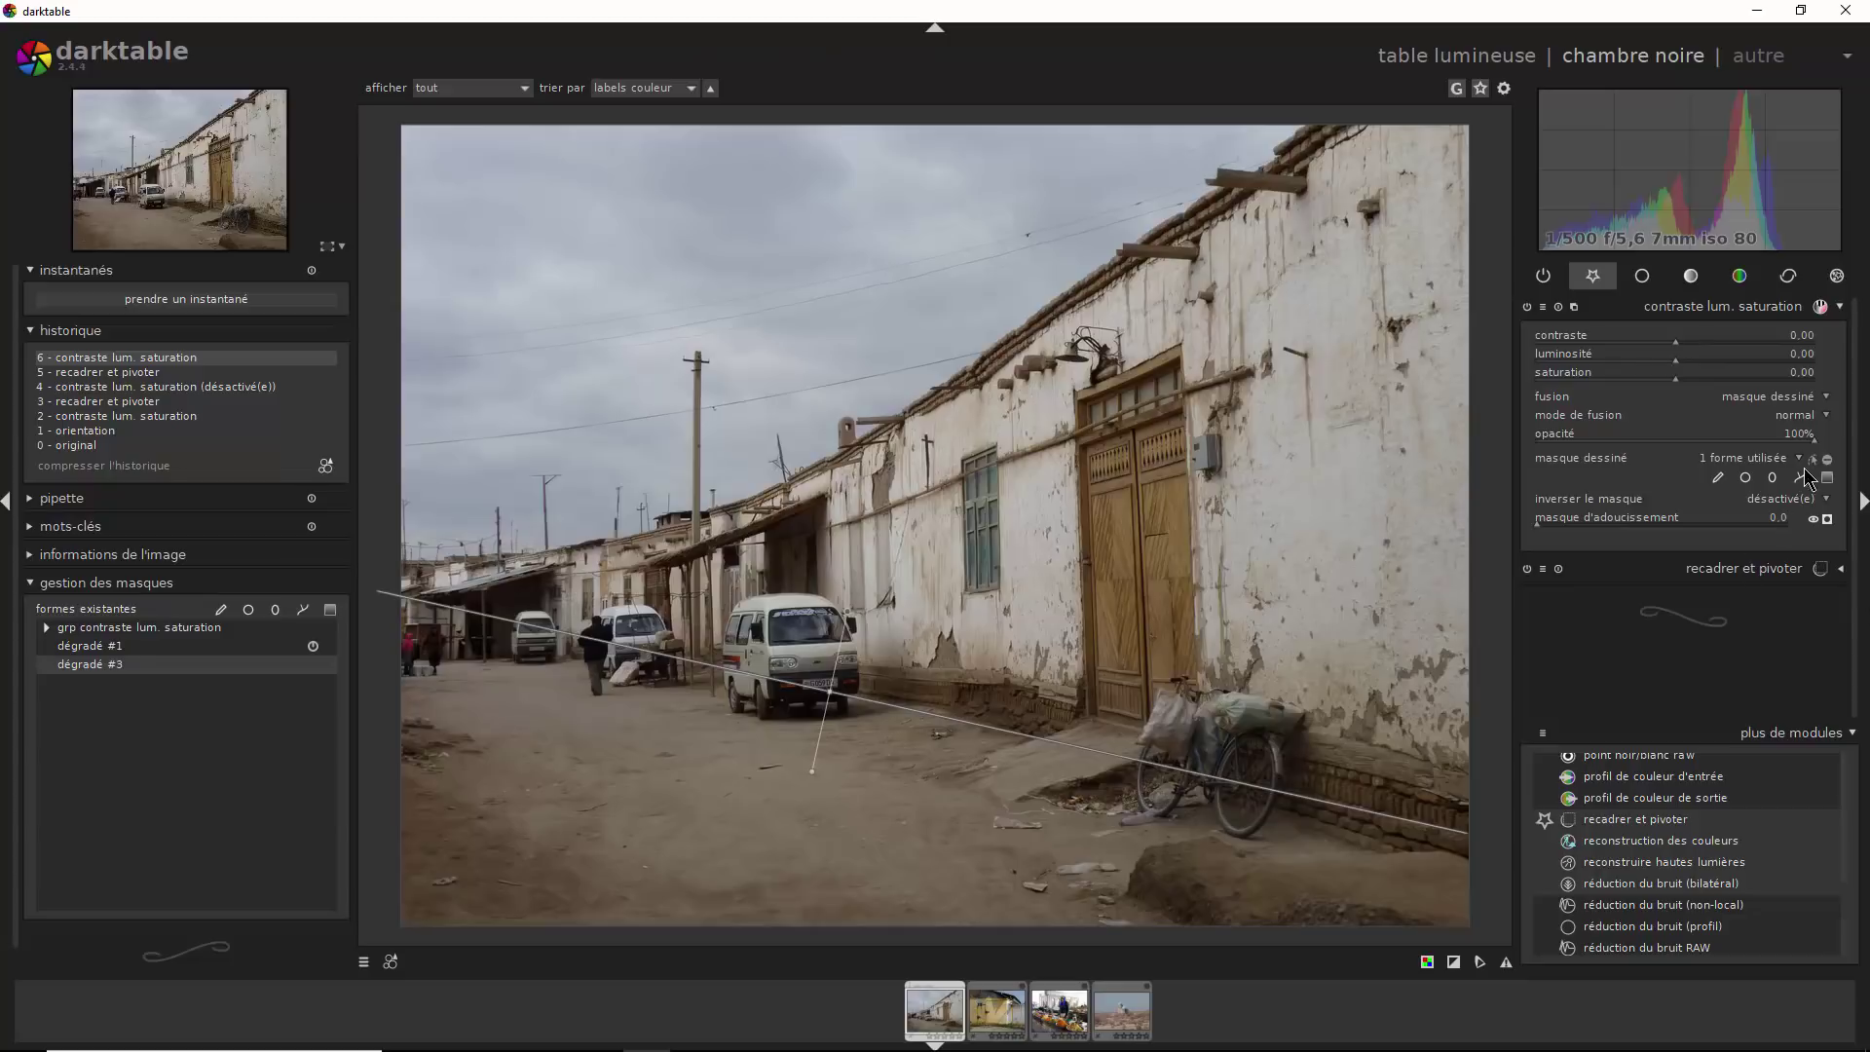
# Add the existing shape dégradé #3 to the contraste lum. saturation drawn mask and display the mask overlay
pyautogui.click(1759, 458)
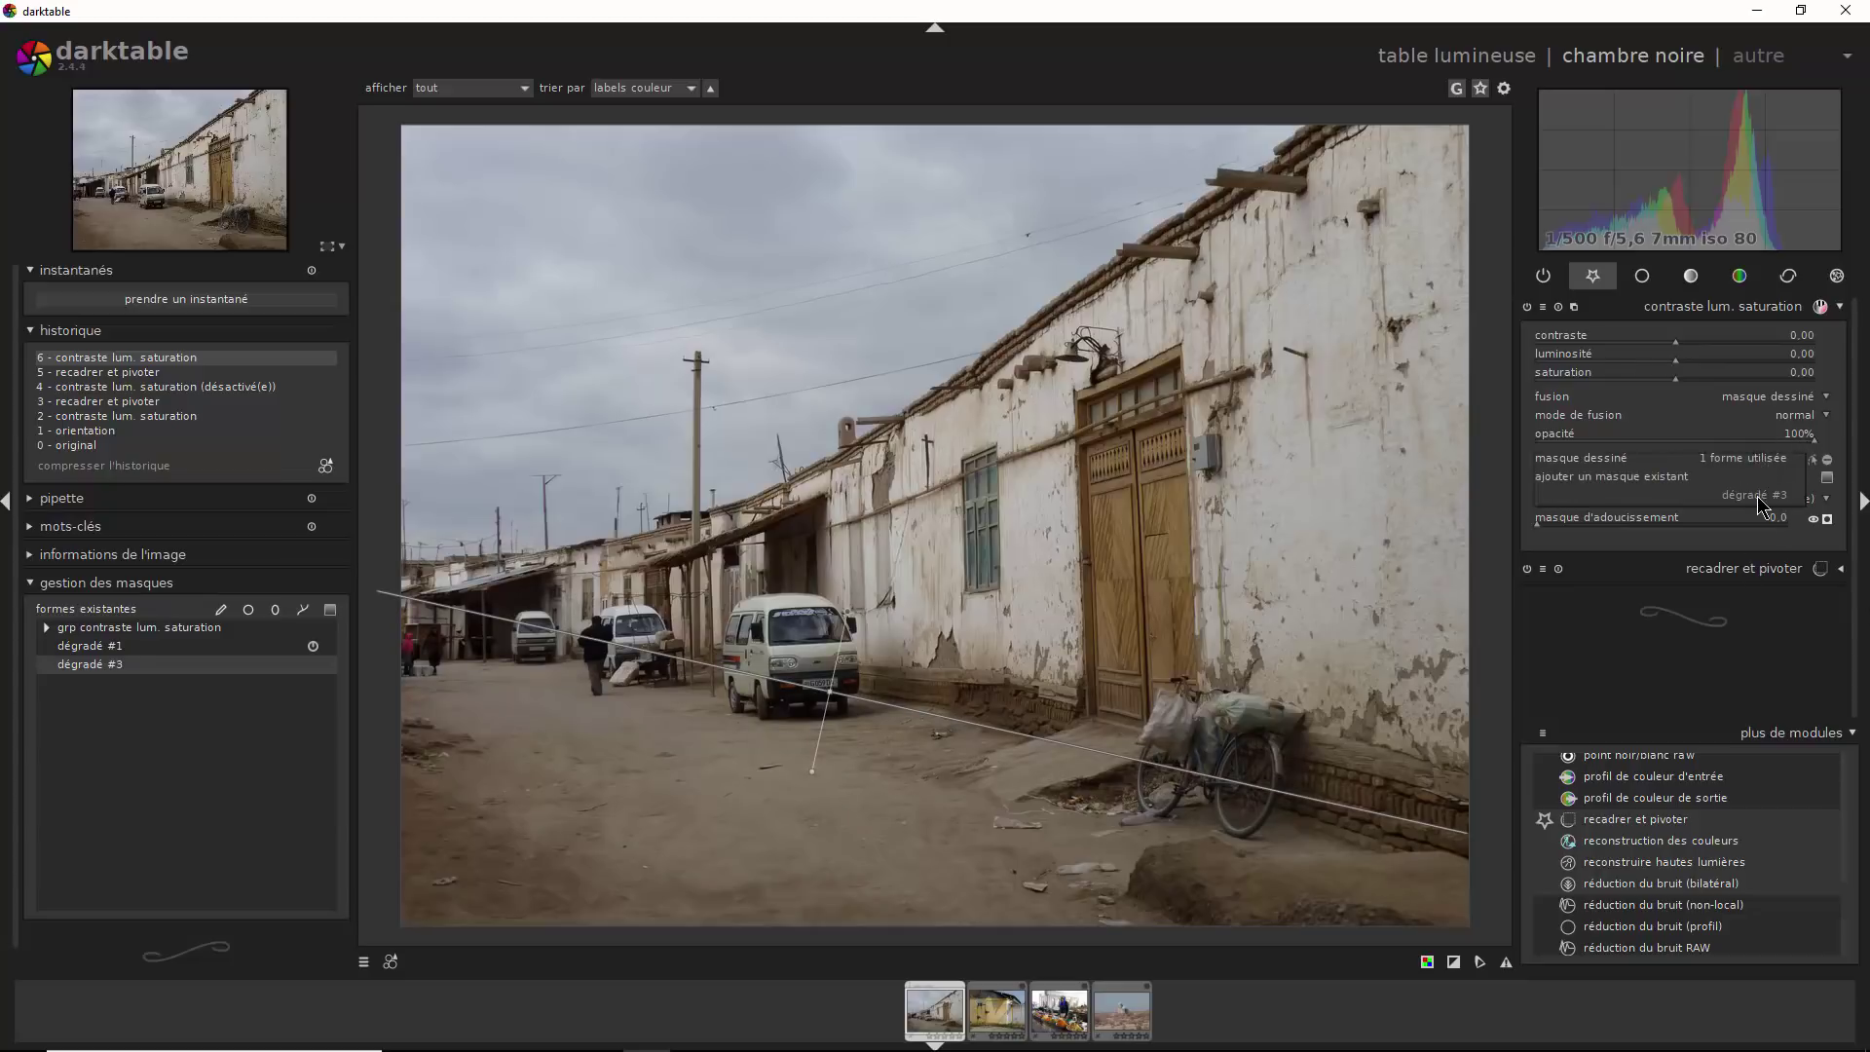
pyautogui.click(1759, 501)
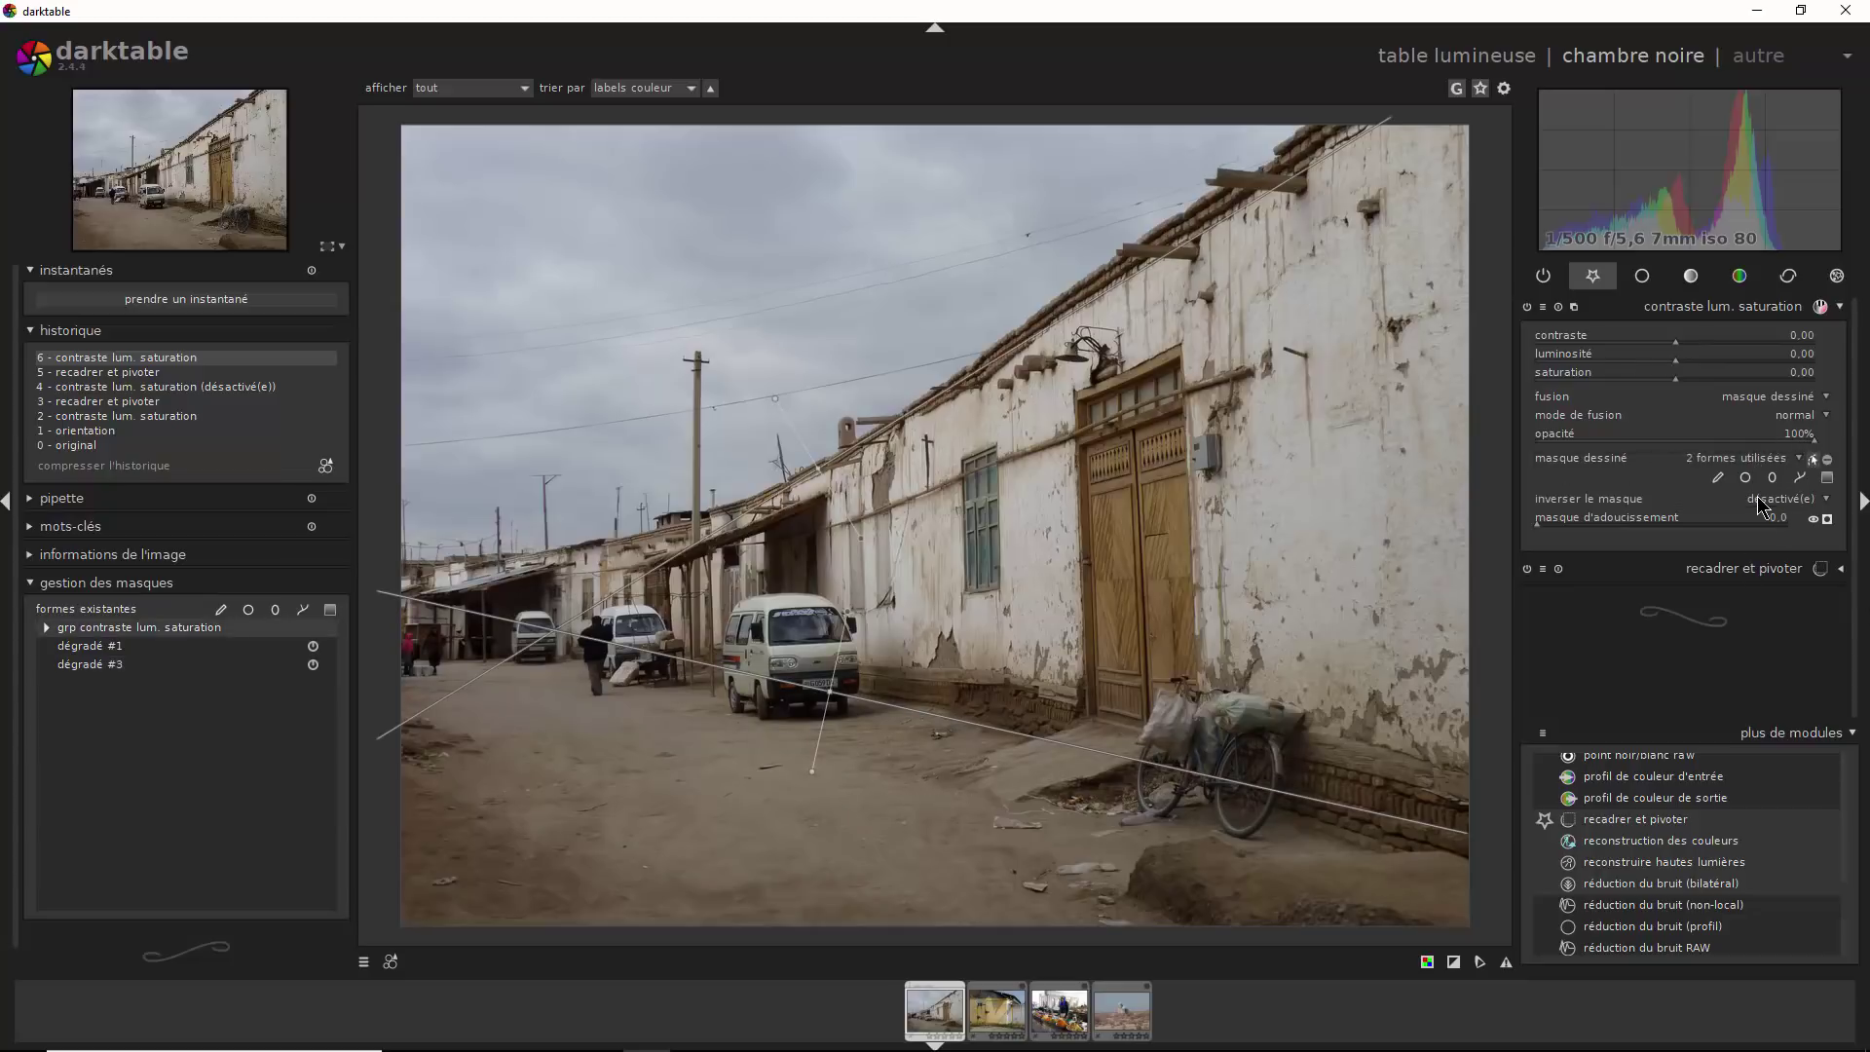
pyautogui.click(1827, 520)
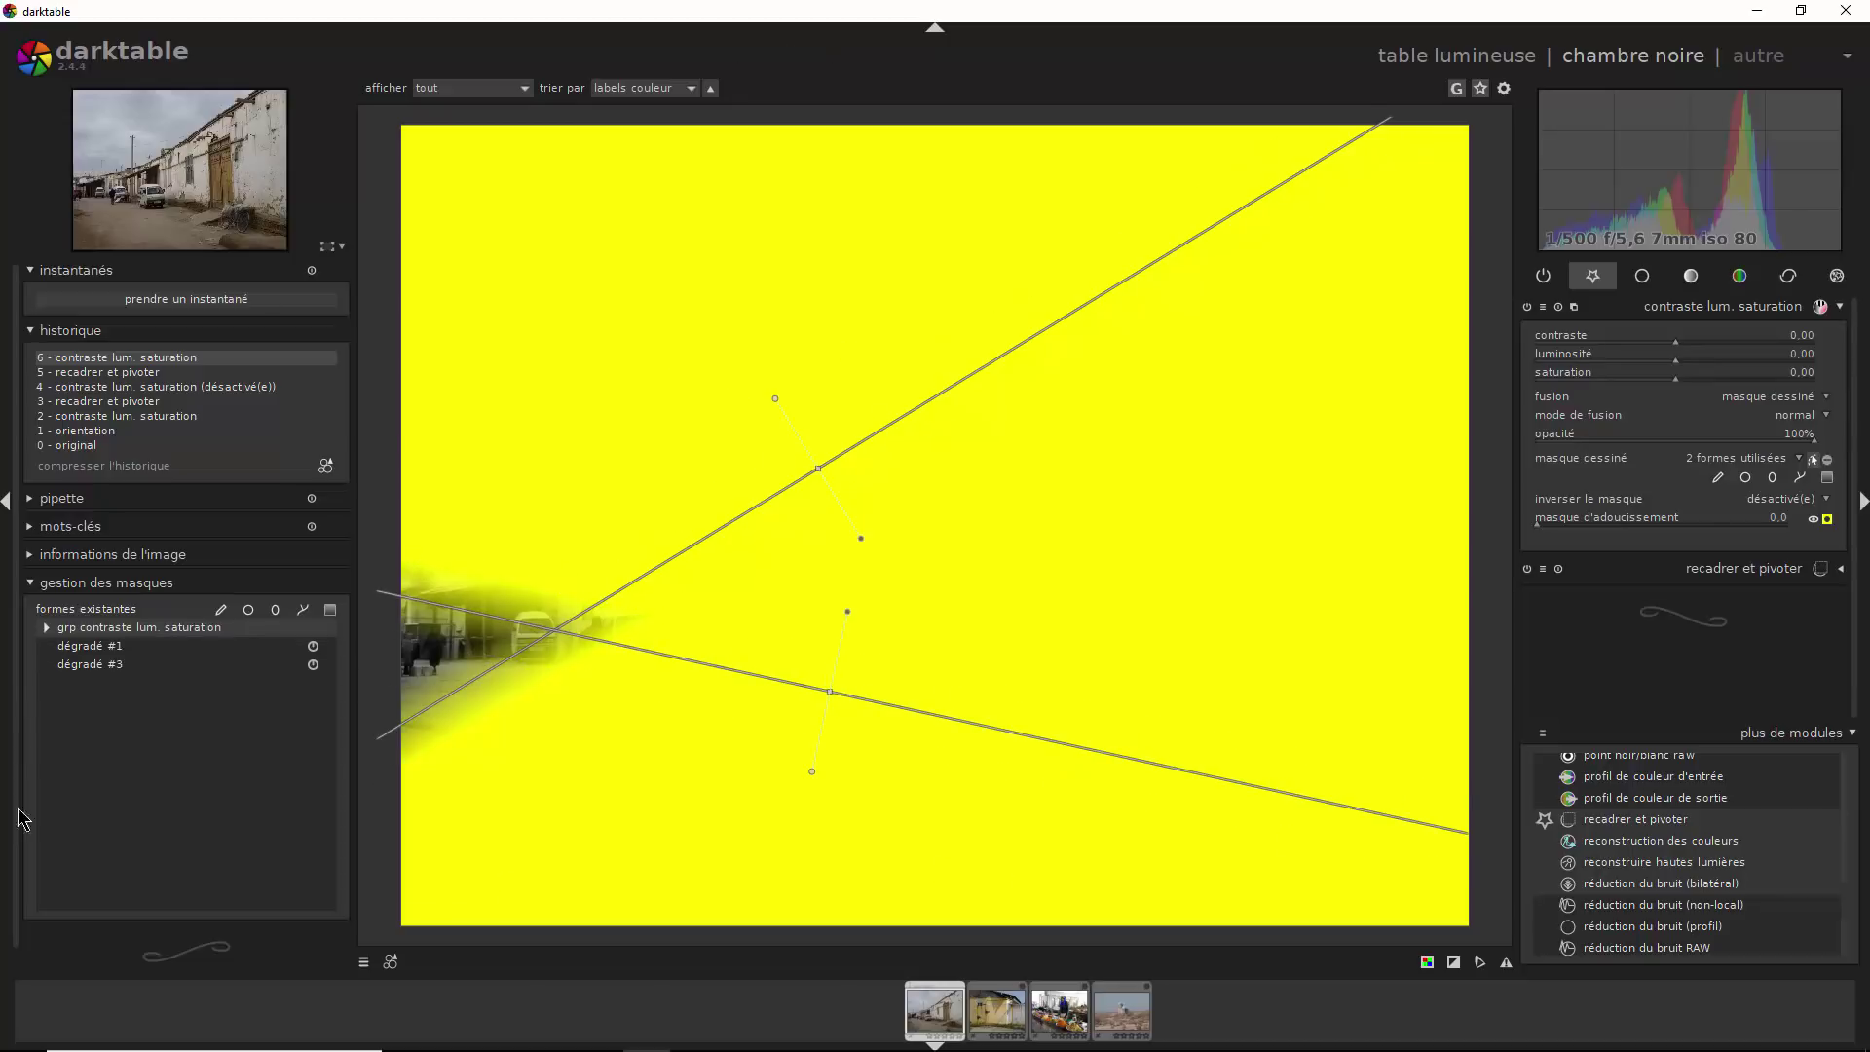
# Set dégradé #3 to intersection mode within the grp contraste lum. saturation mask group
pyautogui.click(45, 628)
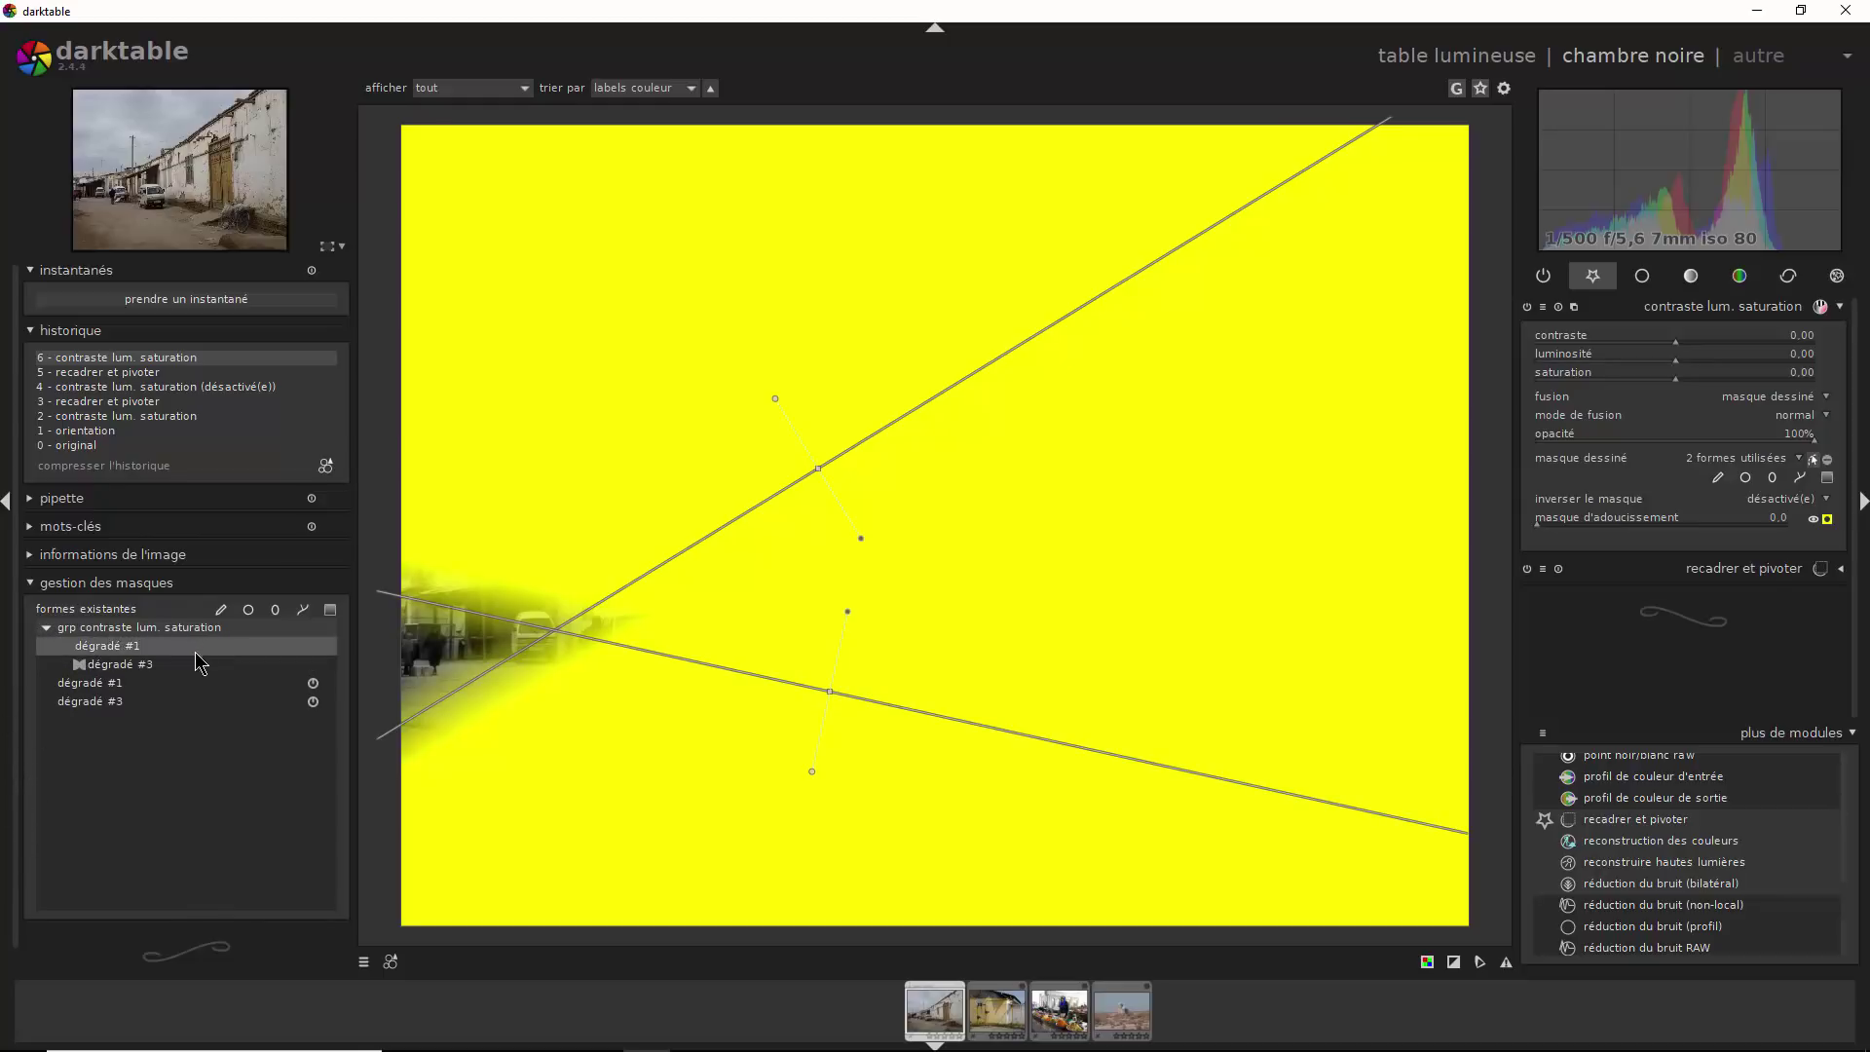
pyautogui.click(144, 670)
pyautogui.rightClick(144, 674)
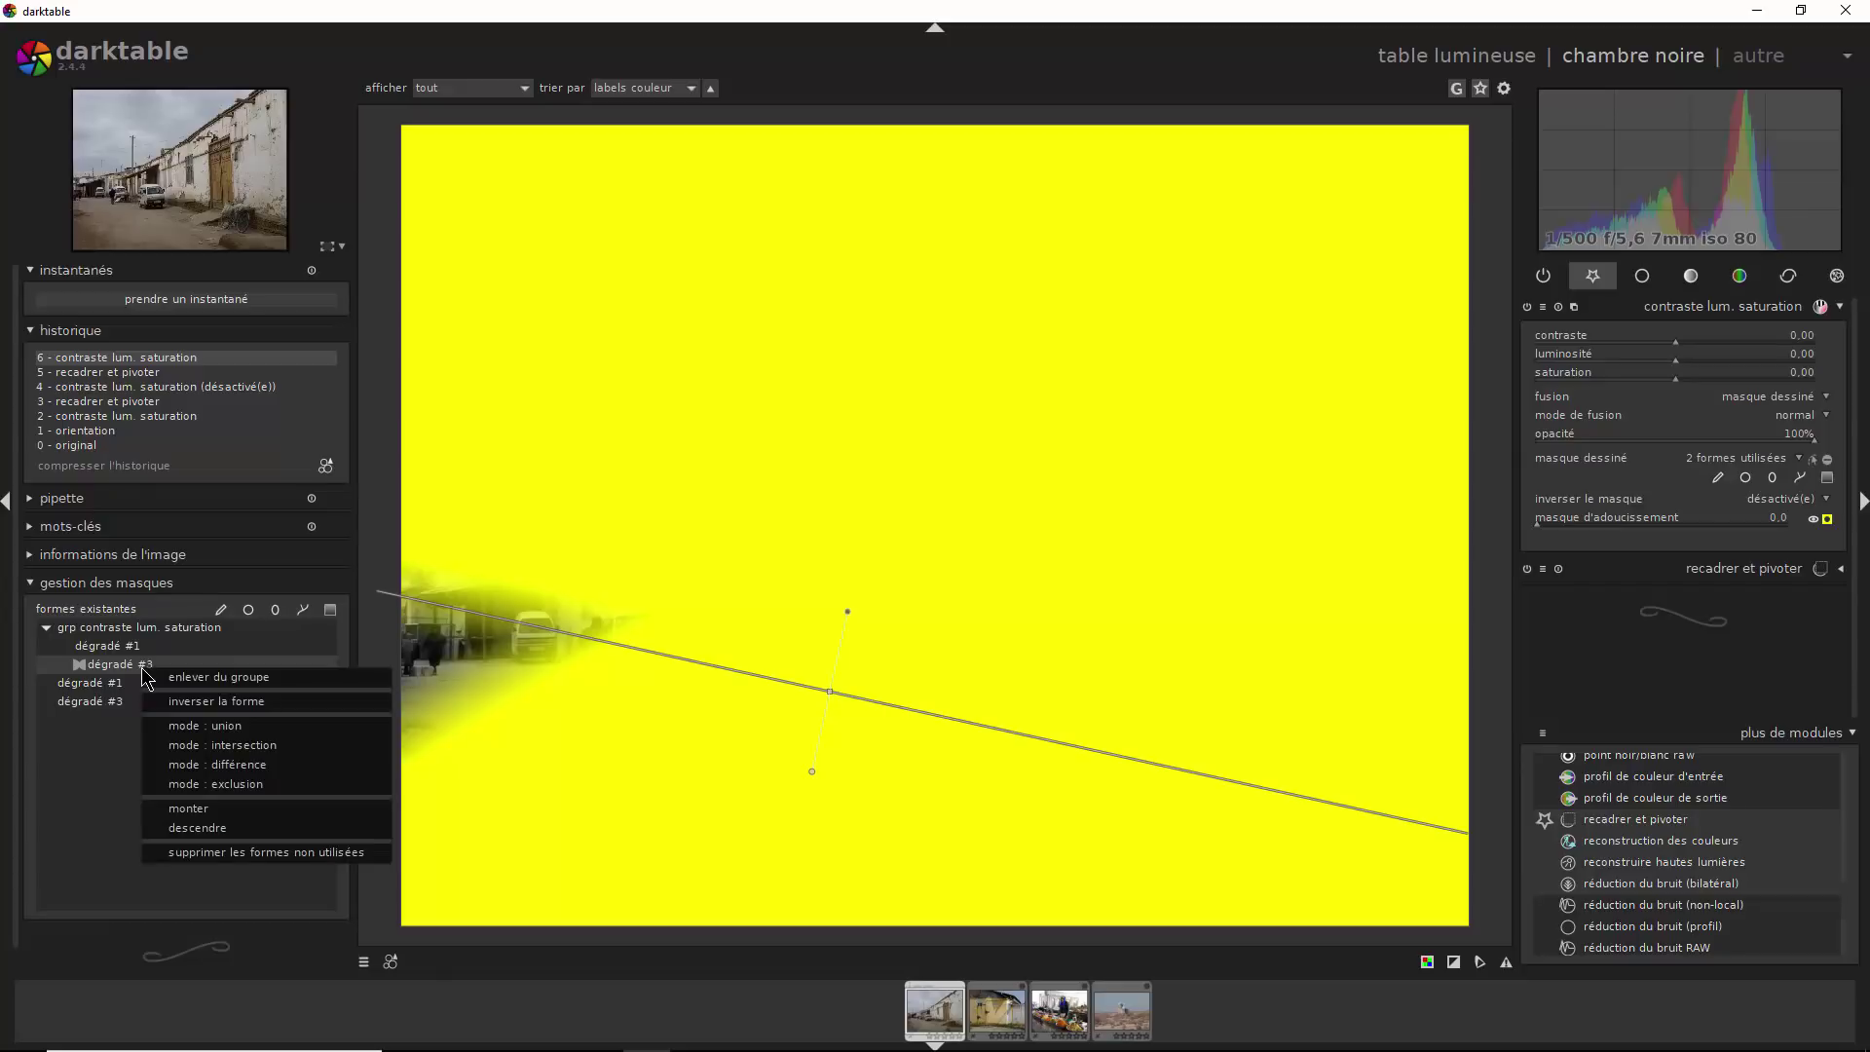
pyautogui.click(207, 745)
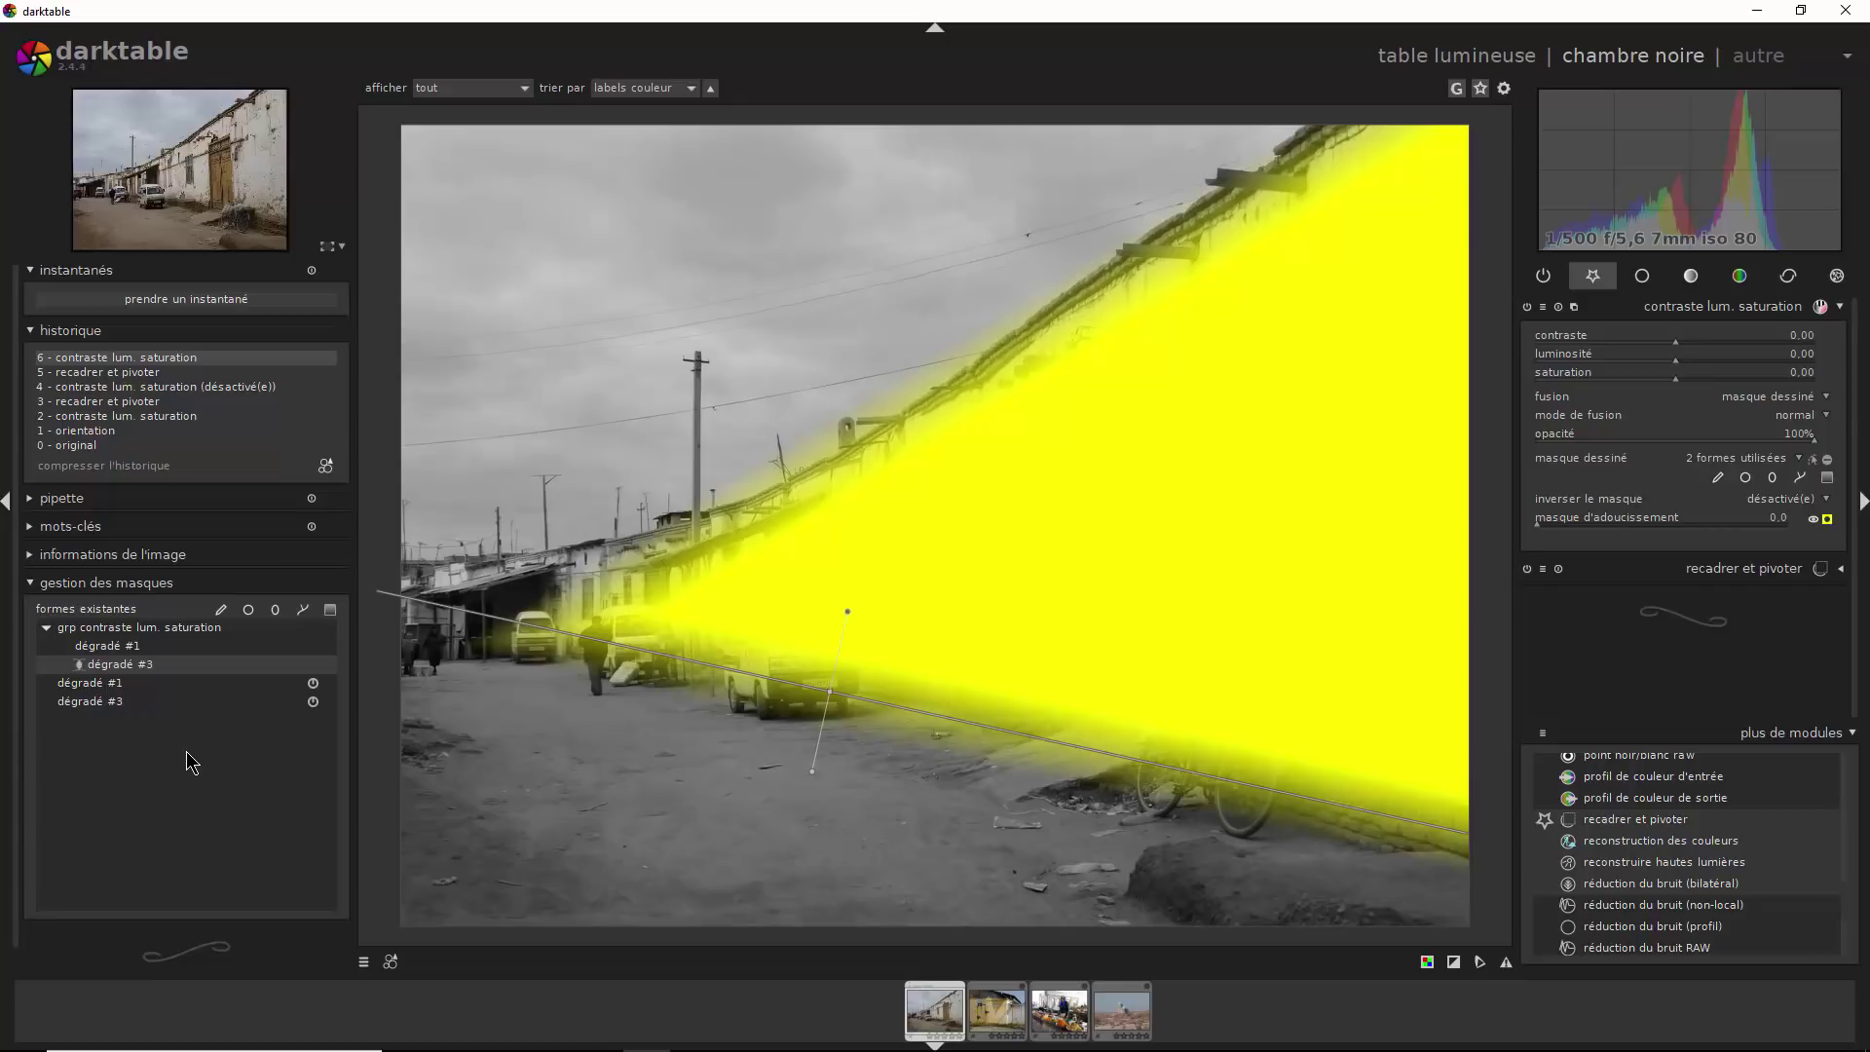
# Paint an enlarged brush stroke over the far end of the street and add pinceau #6 to the drawn mask
pyautogui.press('b')
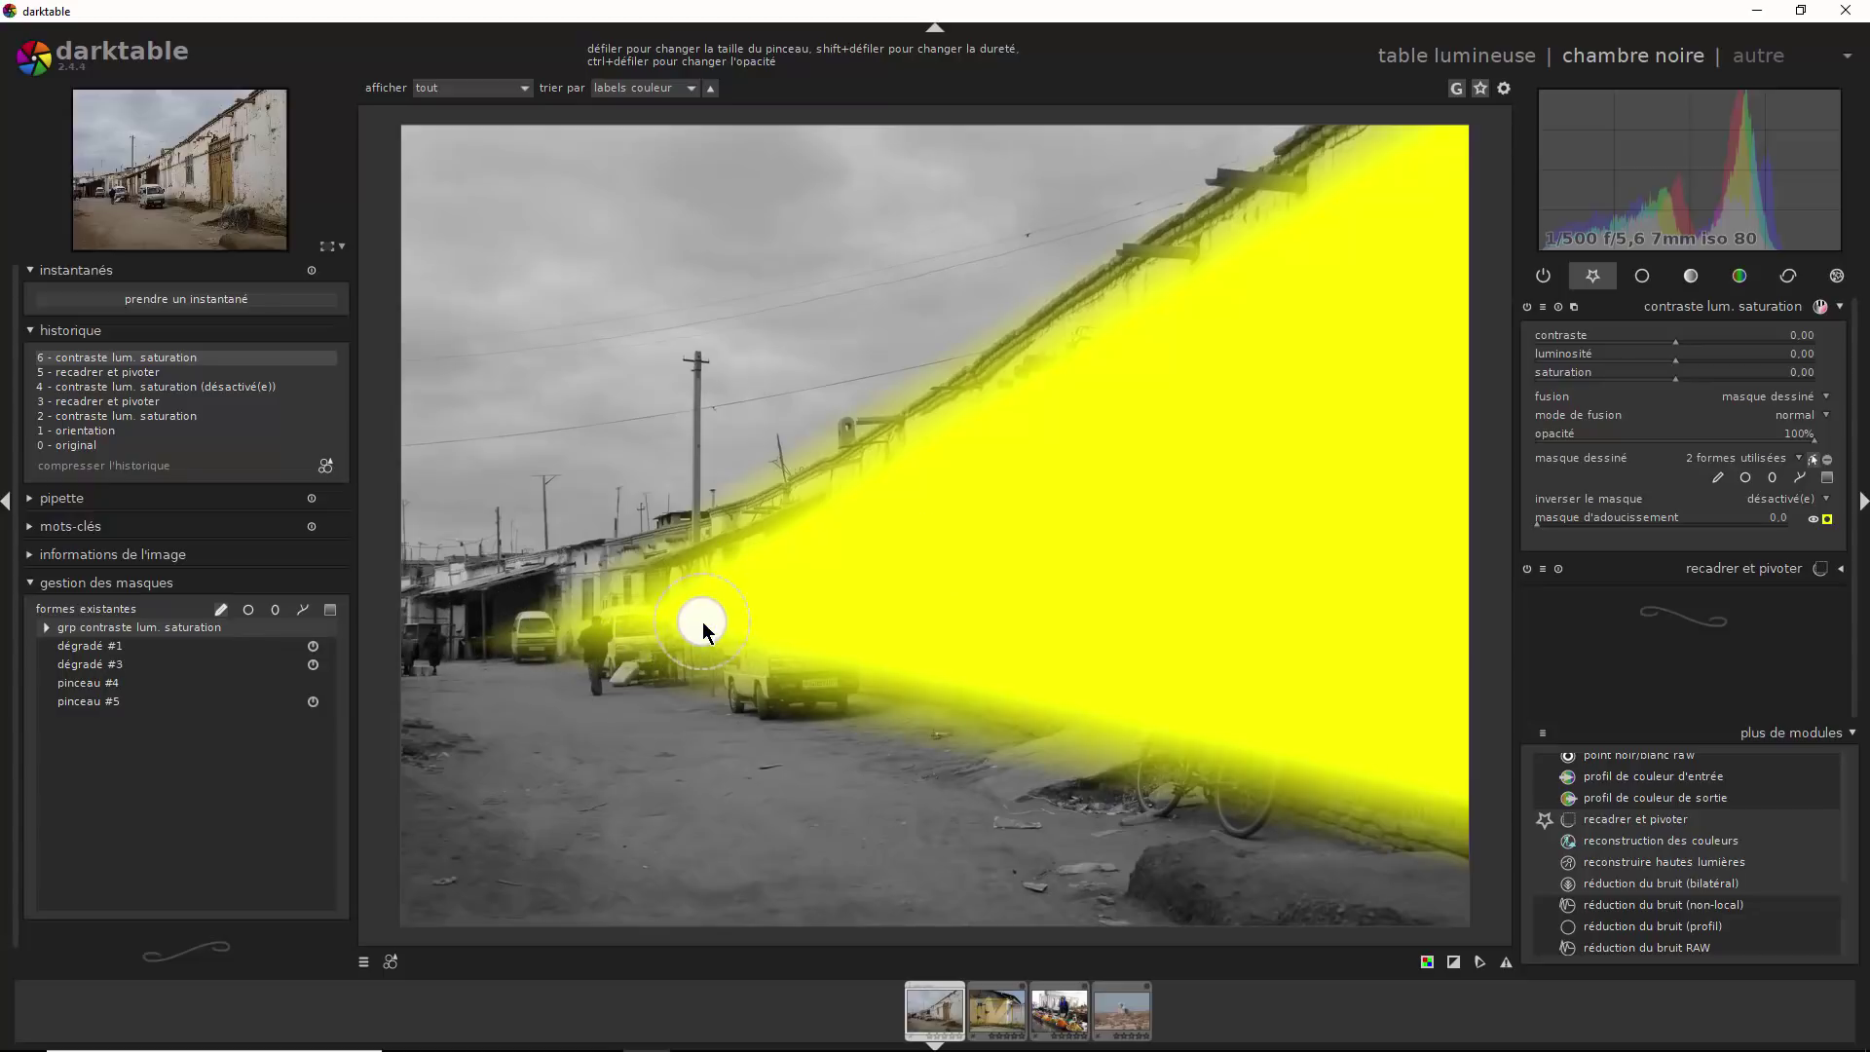
pyautogui.scroll(3, 442, 615)
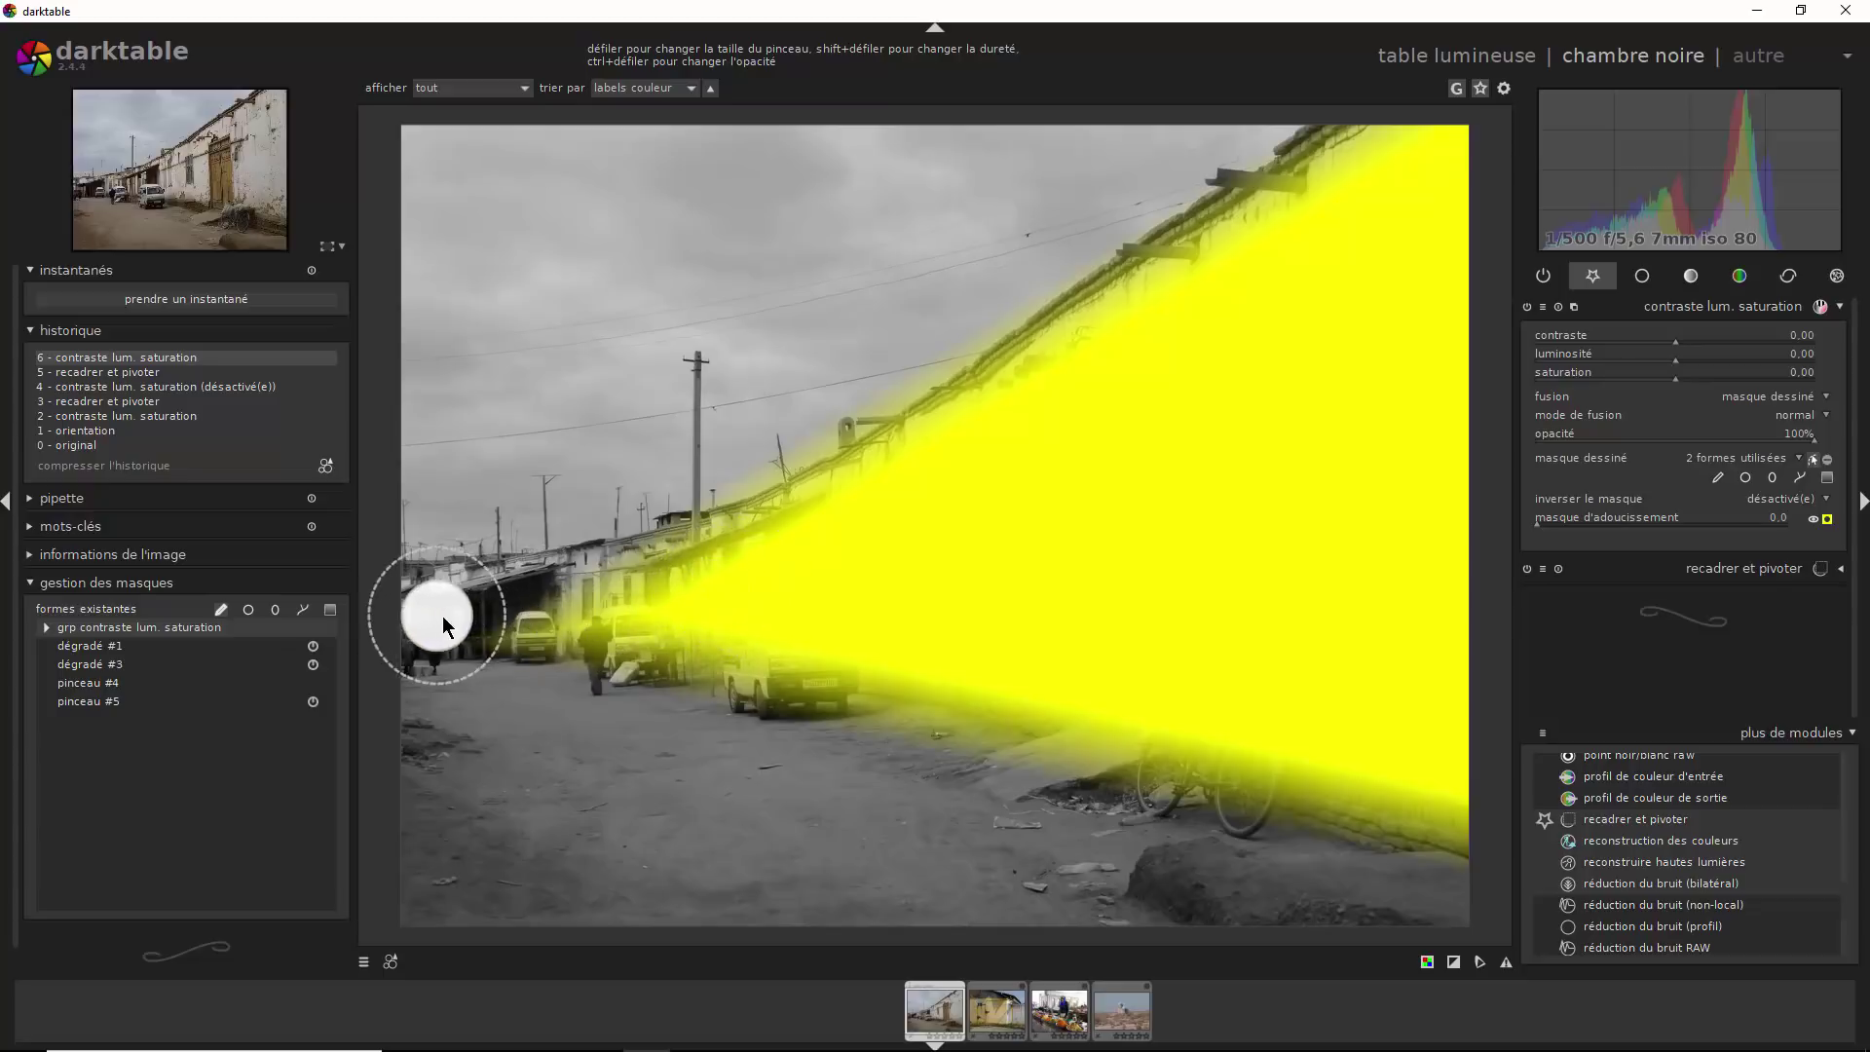
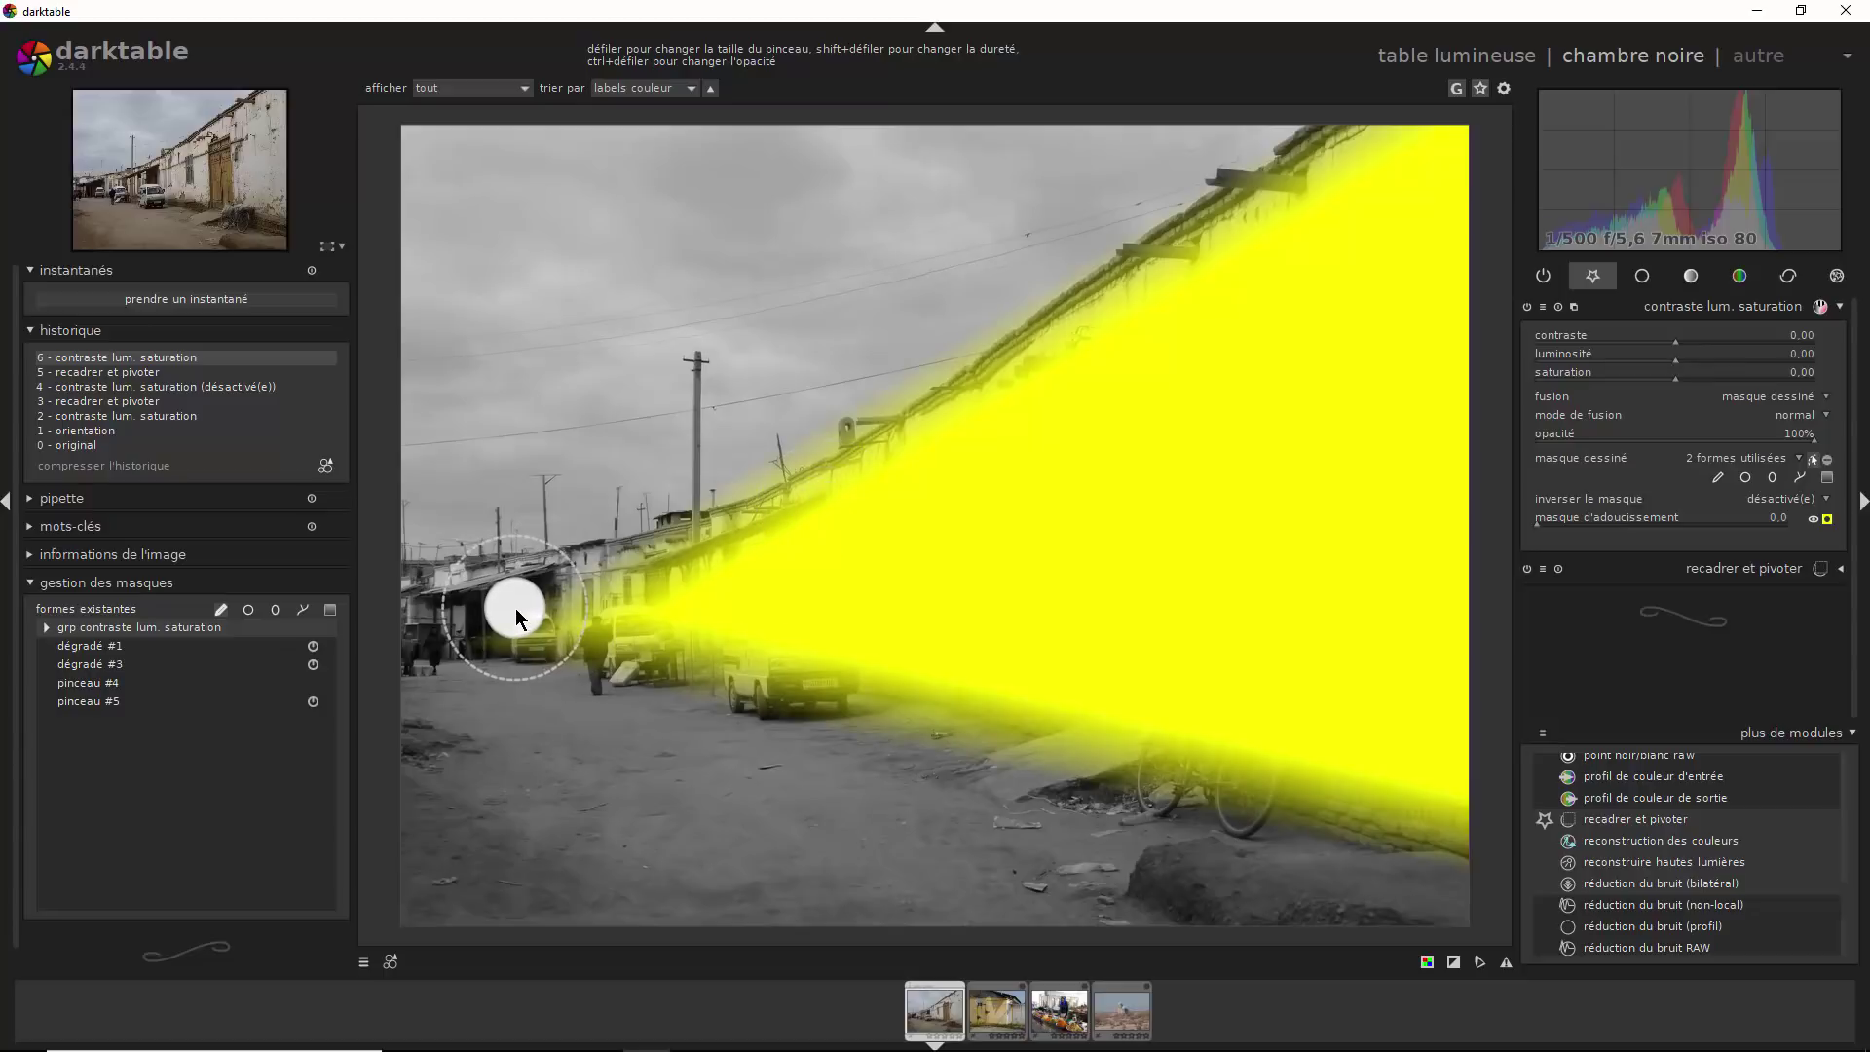
pyautogui.scroll(3, 516, 608)
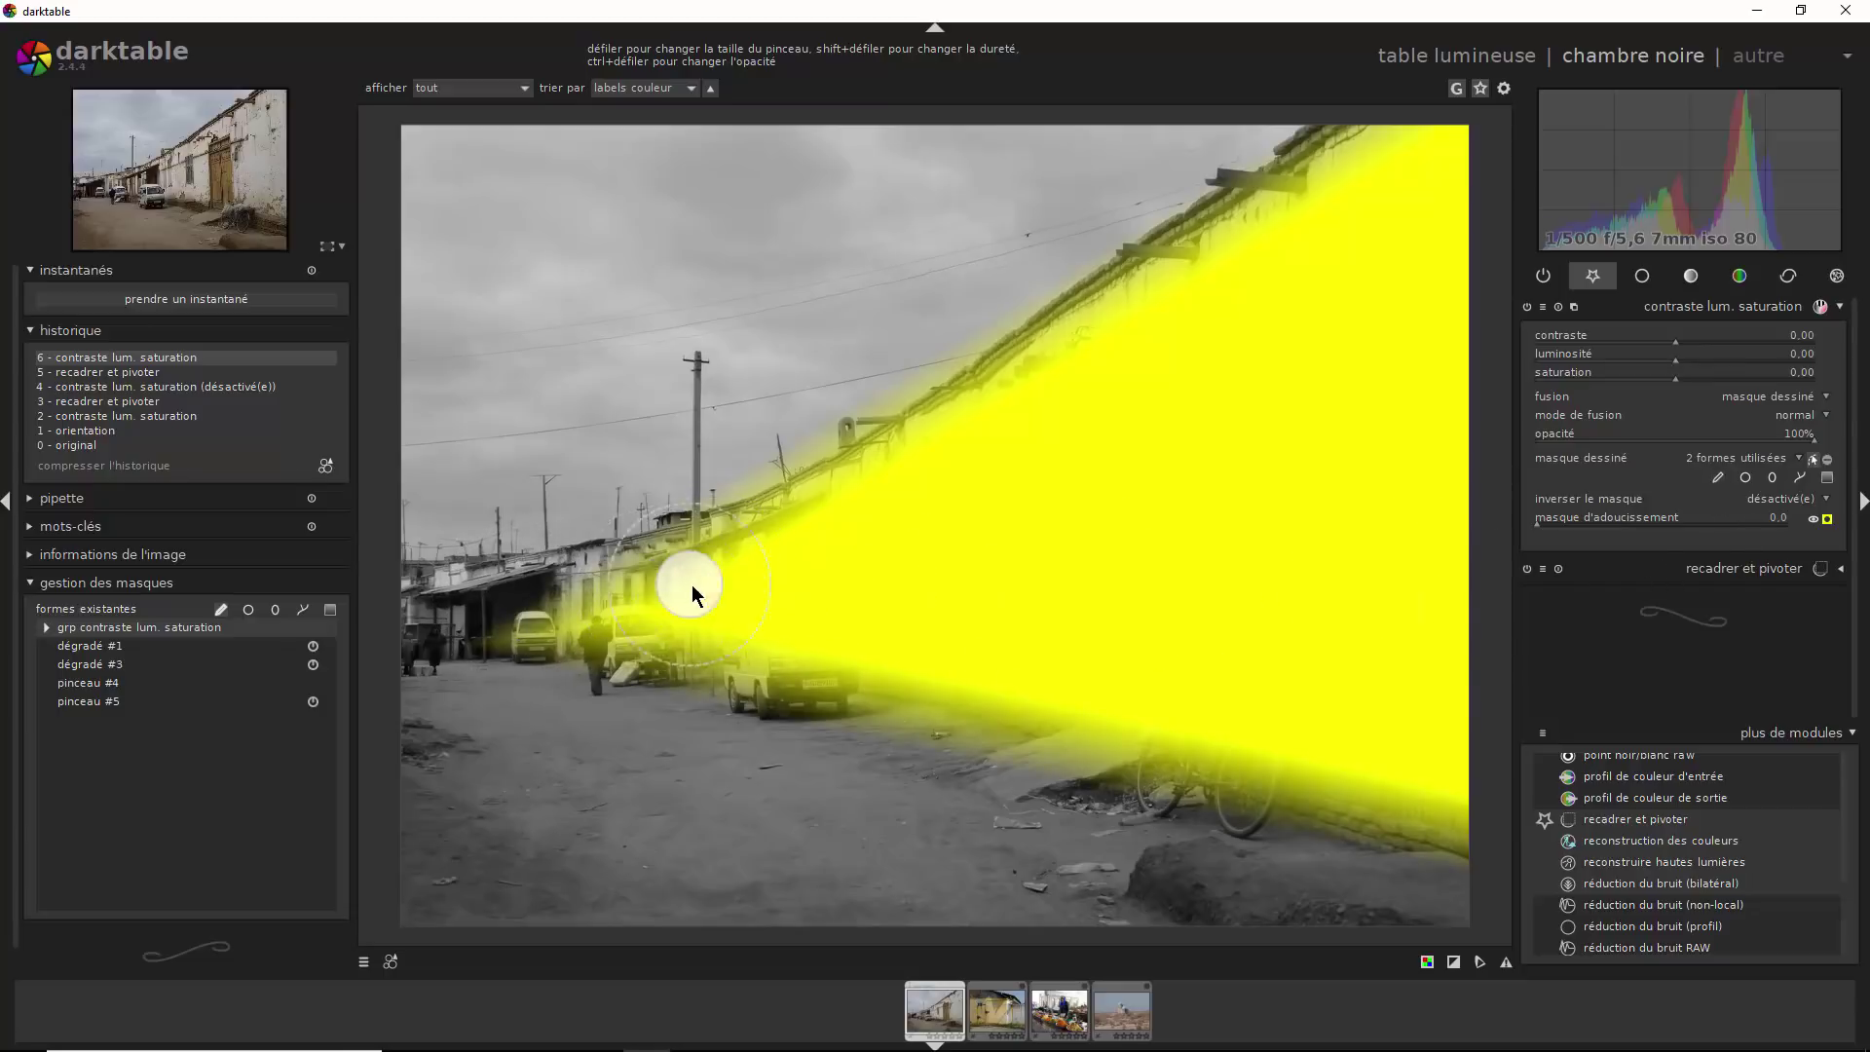
pyautogui.moveTo(703, 587)
pyautogui.mouseDown()
pyautogui.moveTo(510, 617)
pyautogui.moveTo(362, 613)
pyautogui.mouseUp()
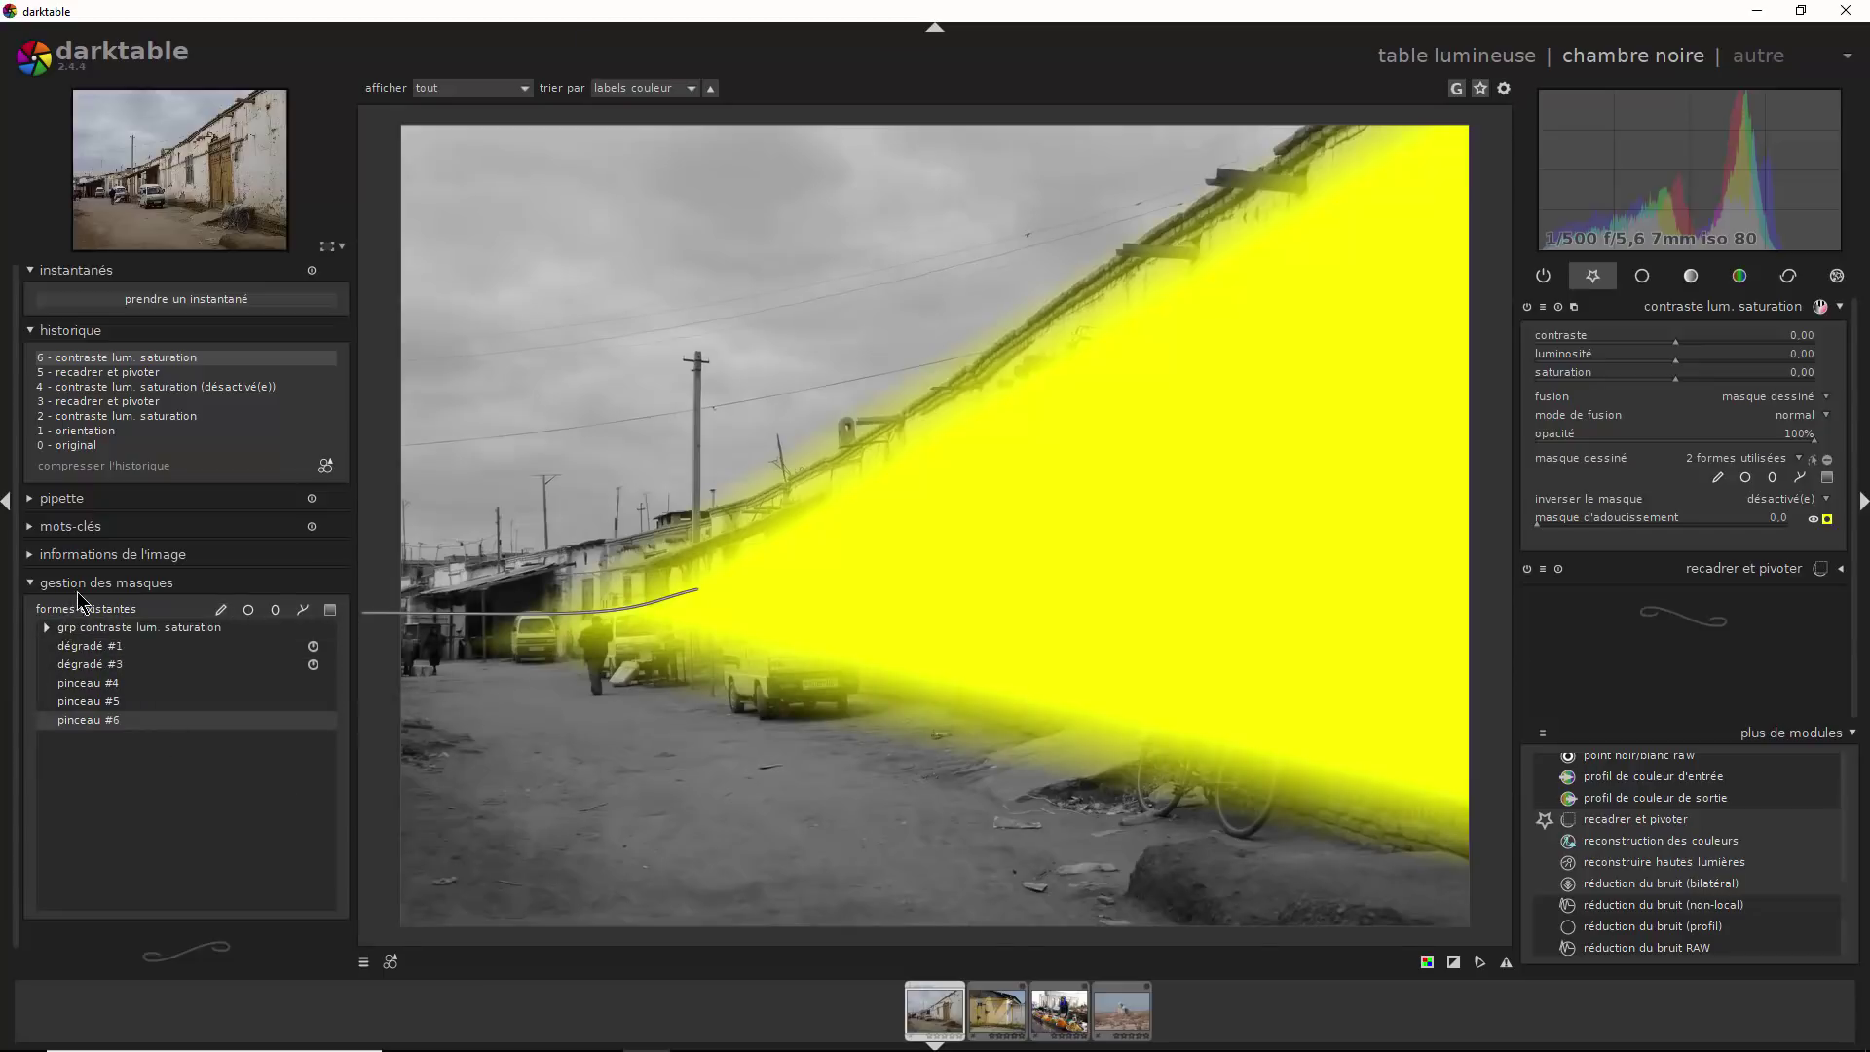
pyautogui.click(1748, 468)
pyautogui.click(1770, 543)
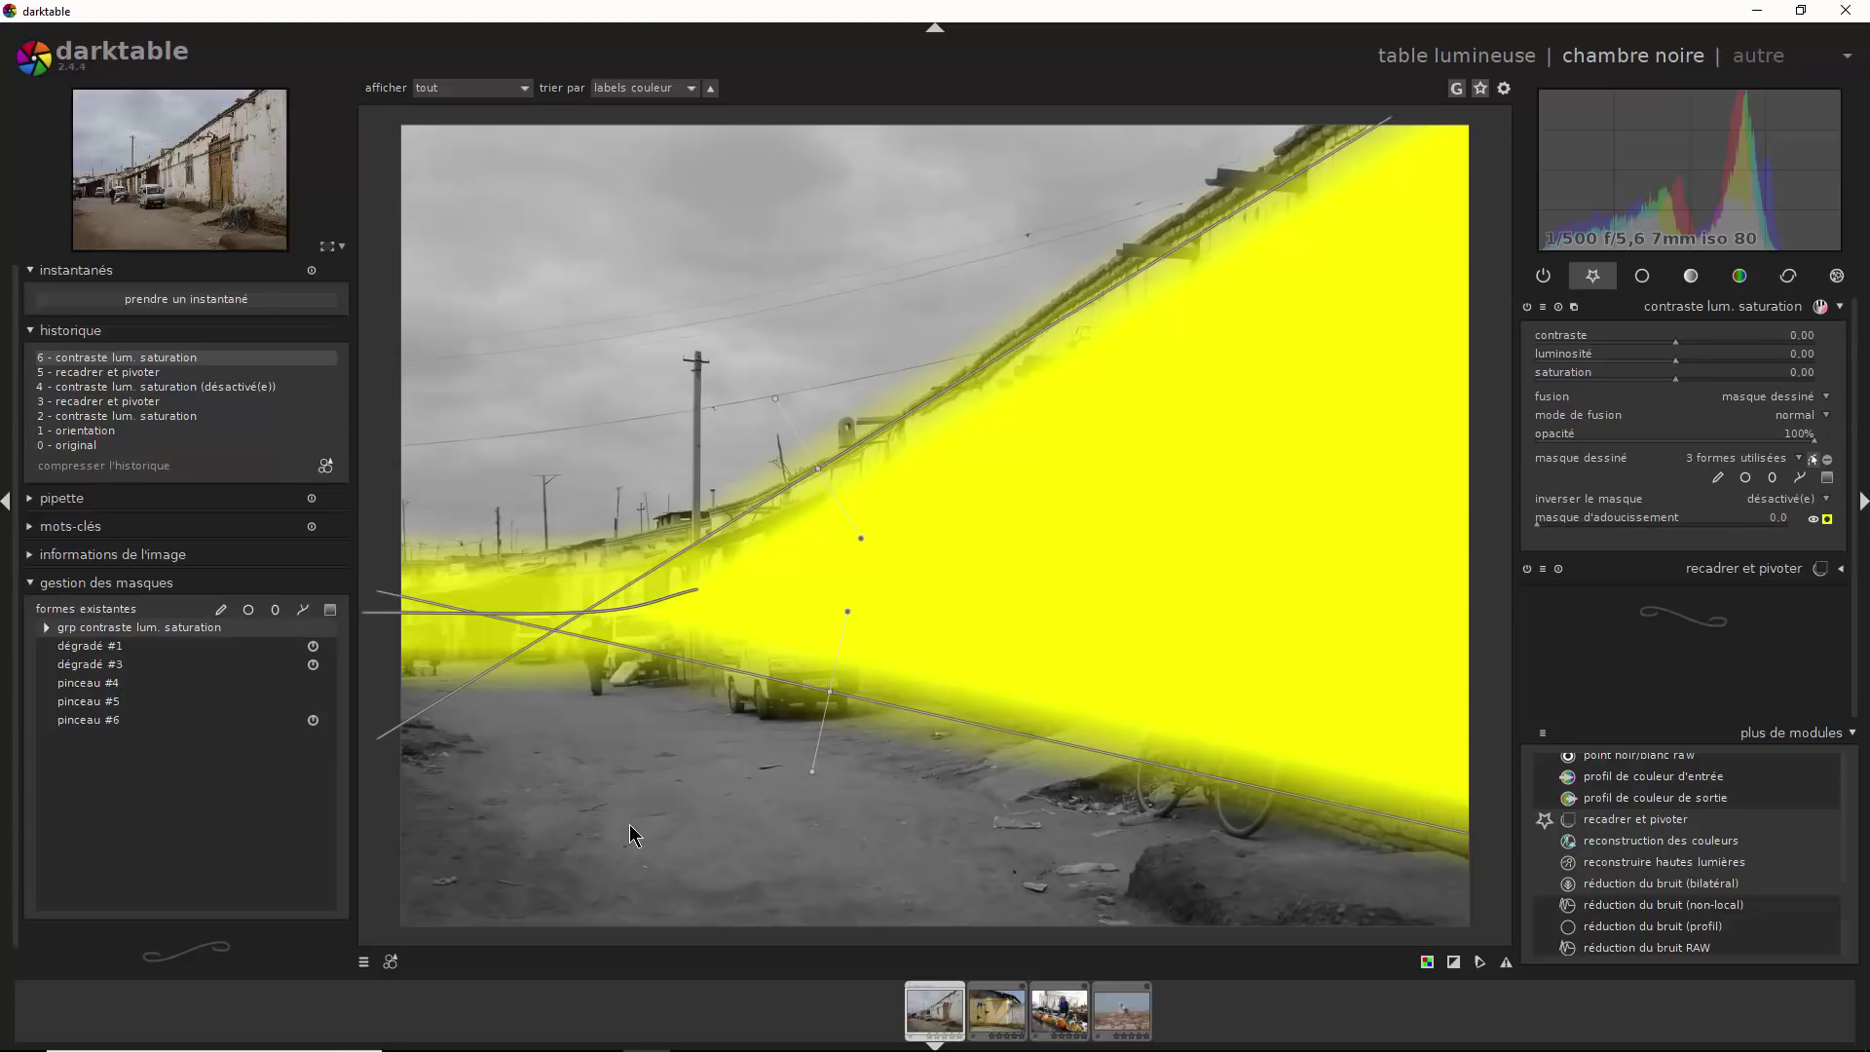
# Hide the mask overlay, set contraste to 0.07, luminosité to 0.19 and saturation to 0.64, and compare with the module off
pyautogui.click(1827, 519)
pyautogui.click(1827, 519)
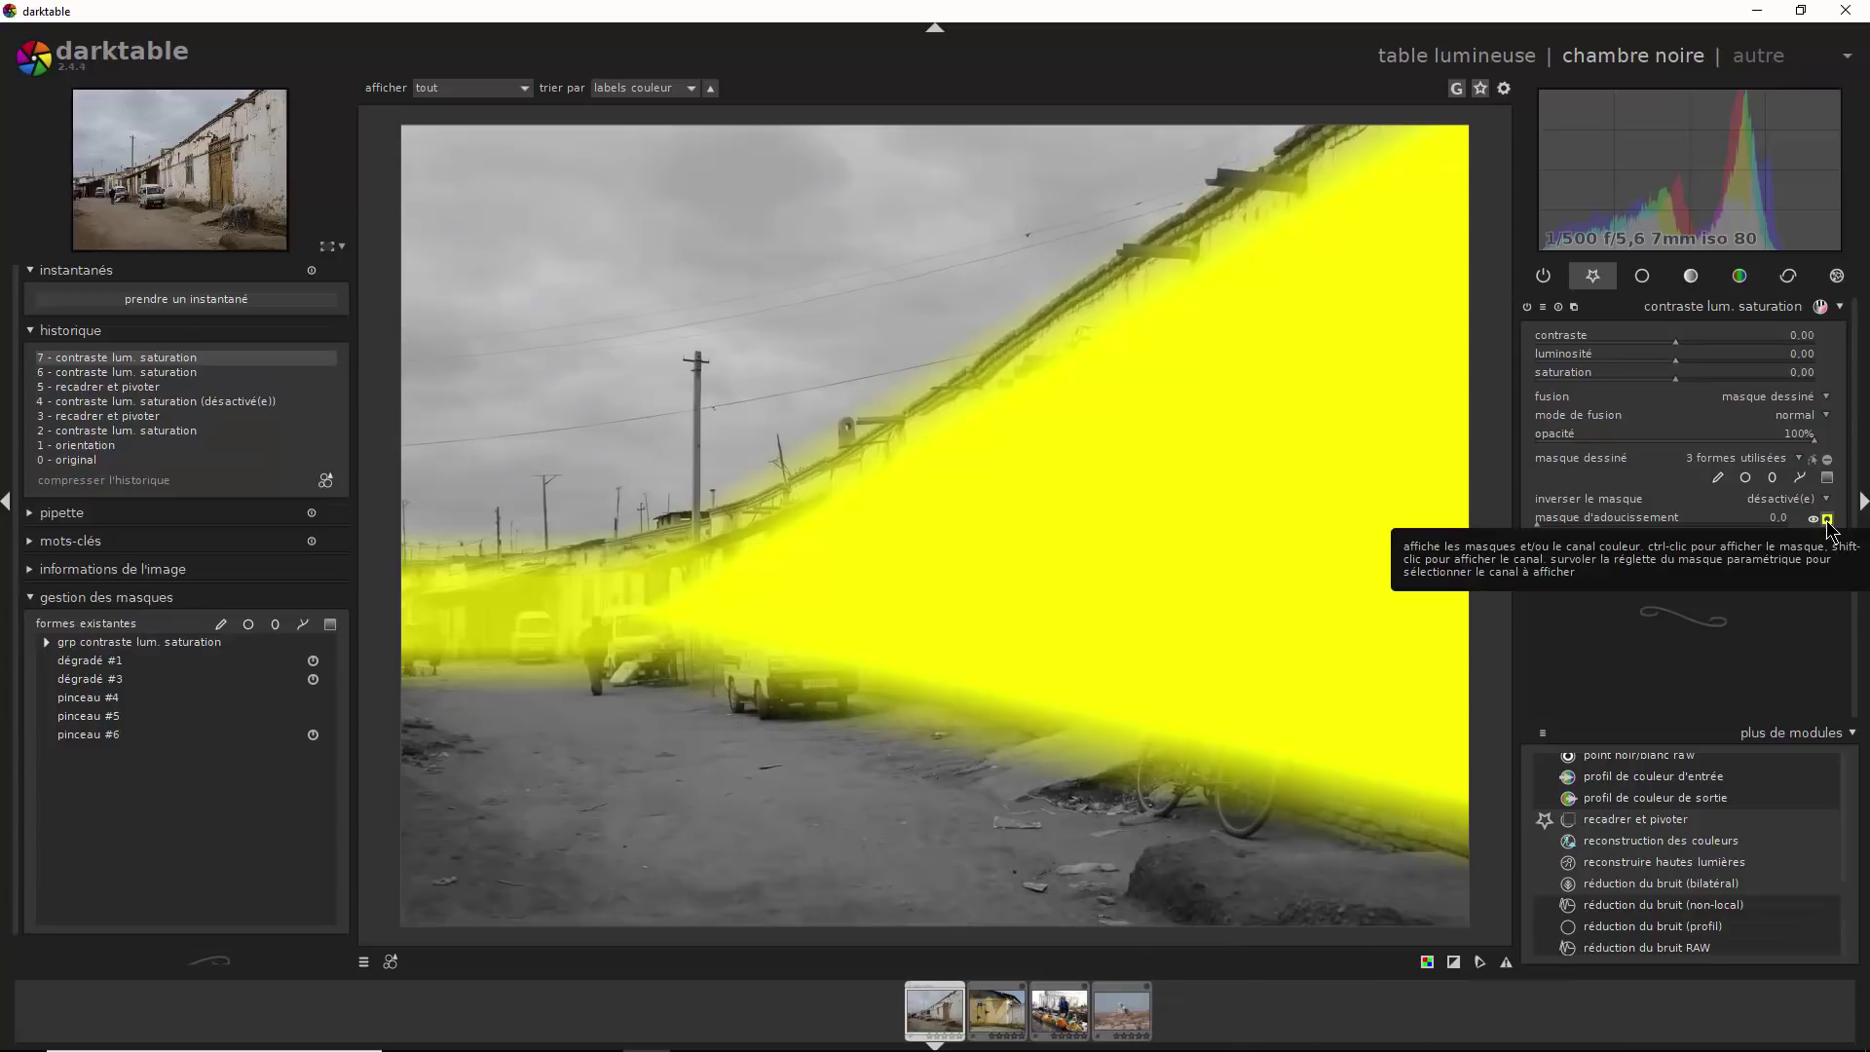
pyautogui.click(1827, 519)
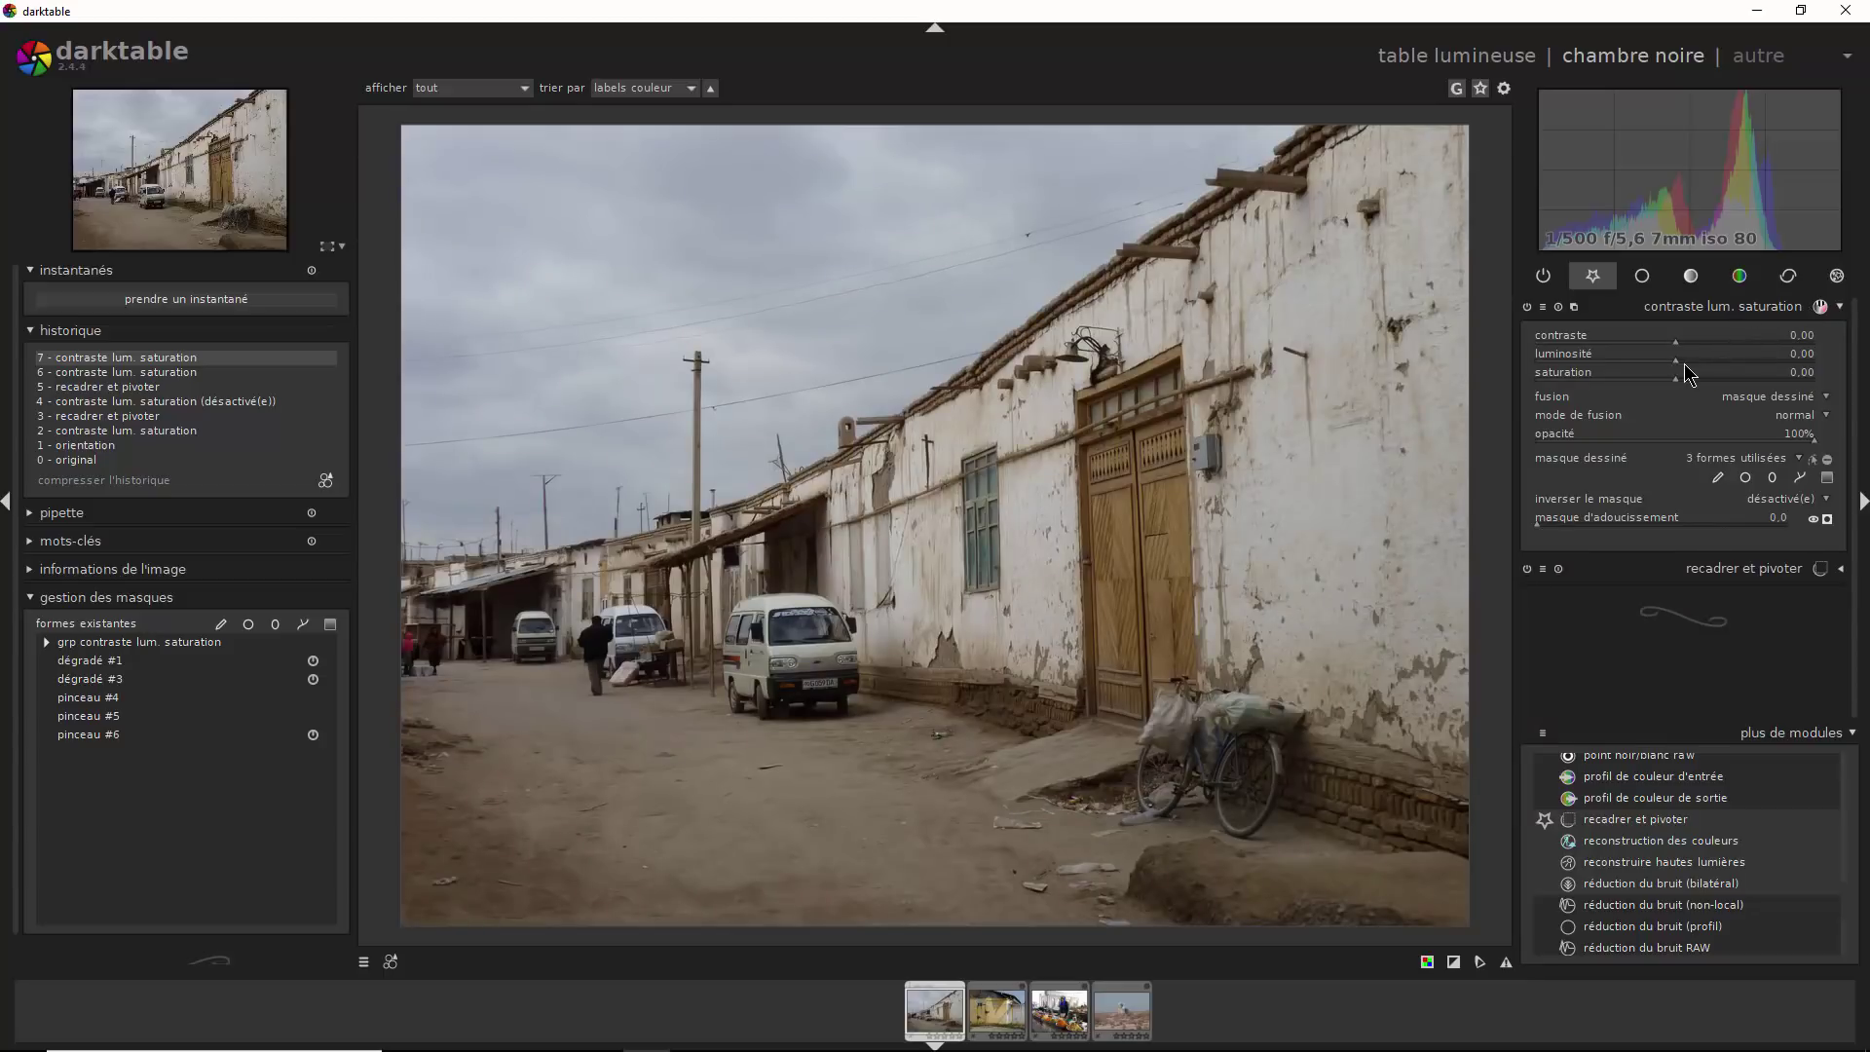
pyautogui.moveTo(1692, 361); pyautogui.dragTo(1702, 364)
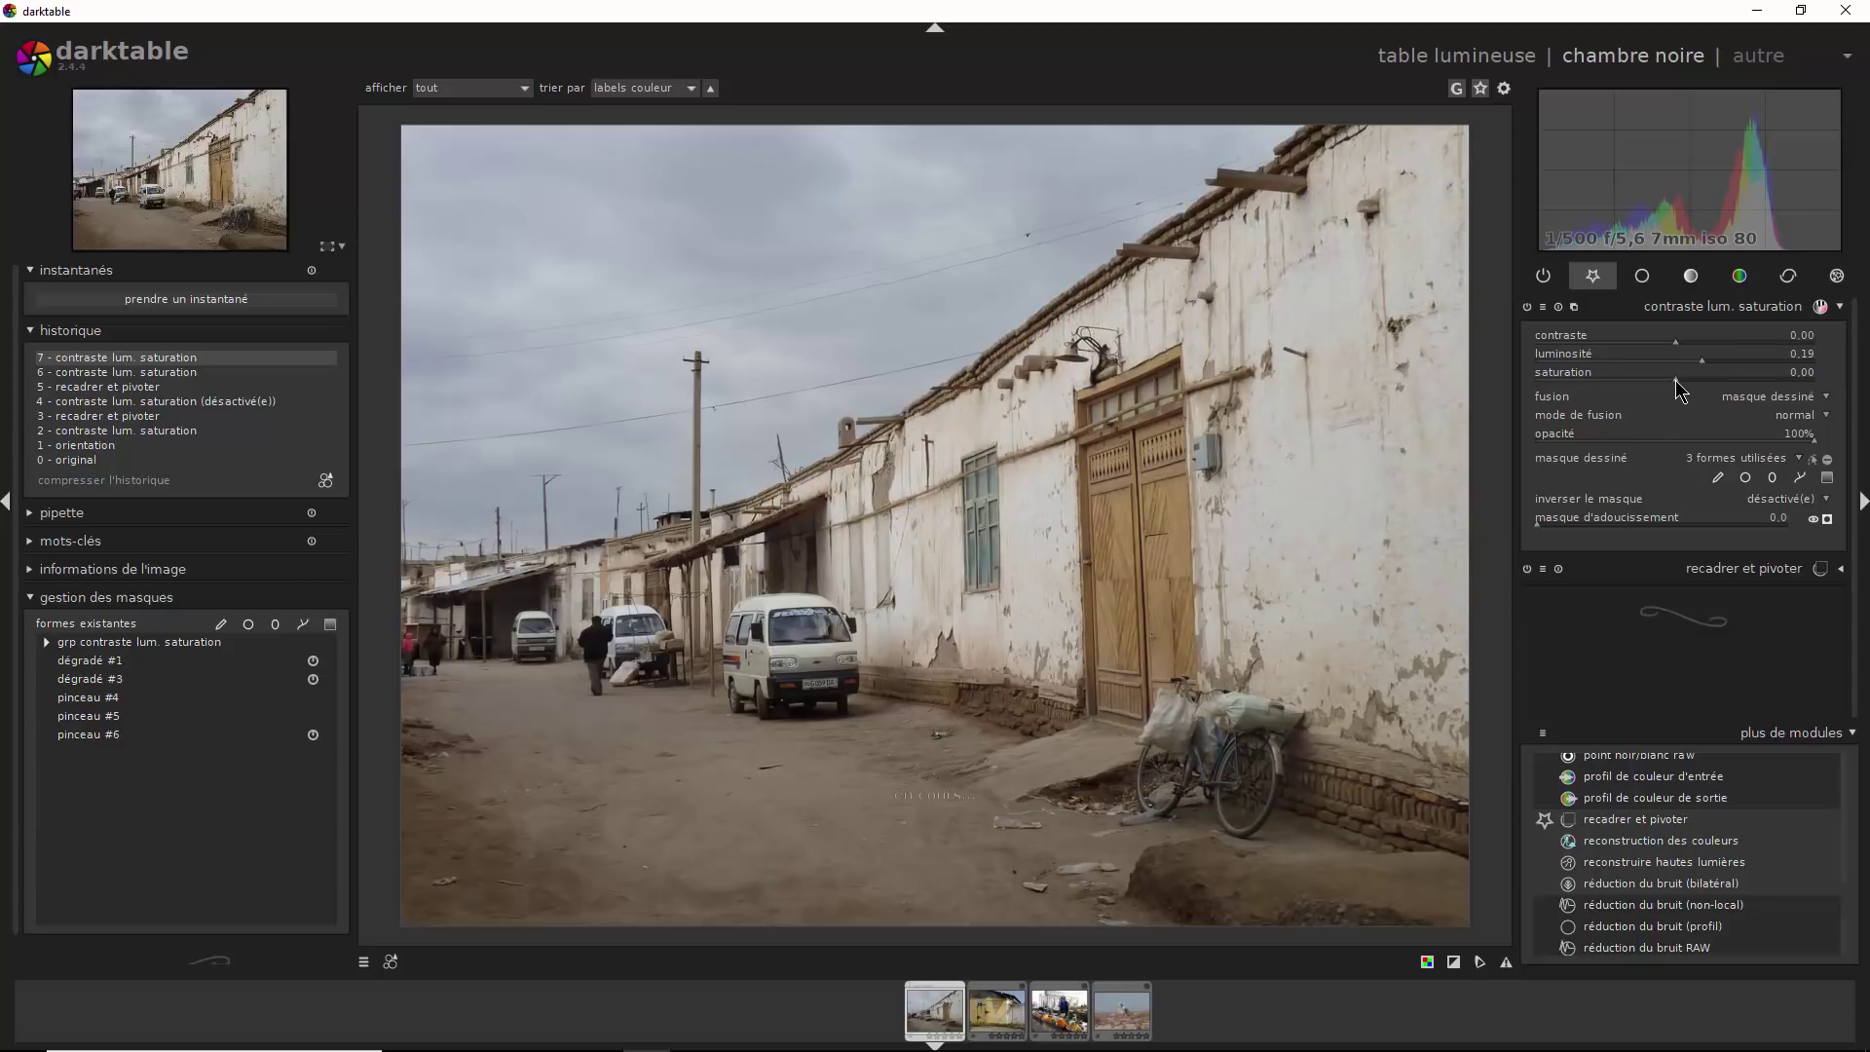
pyautogui.moveTo(1694, 381); pyautogui.dragTo(1758, 388)
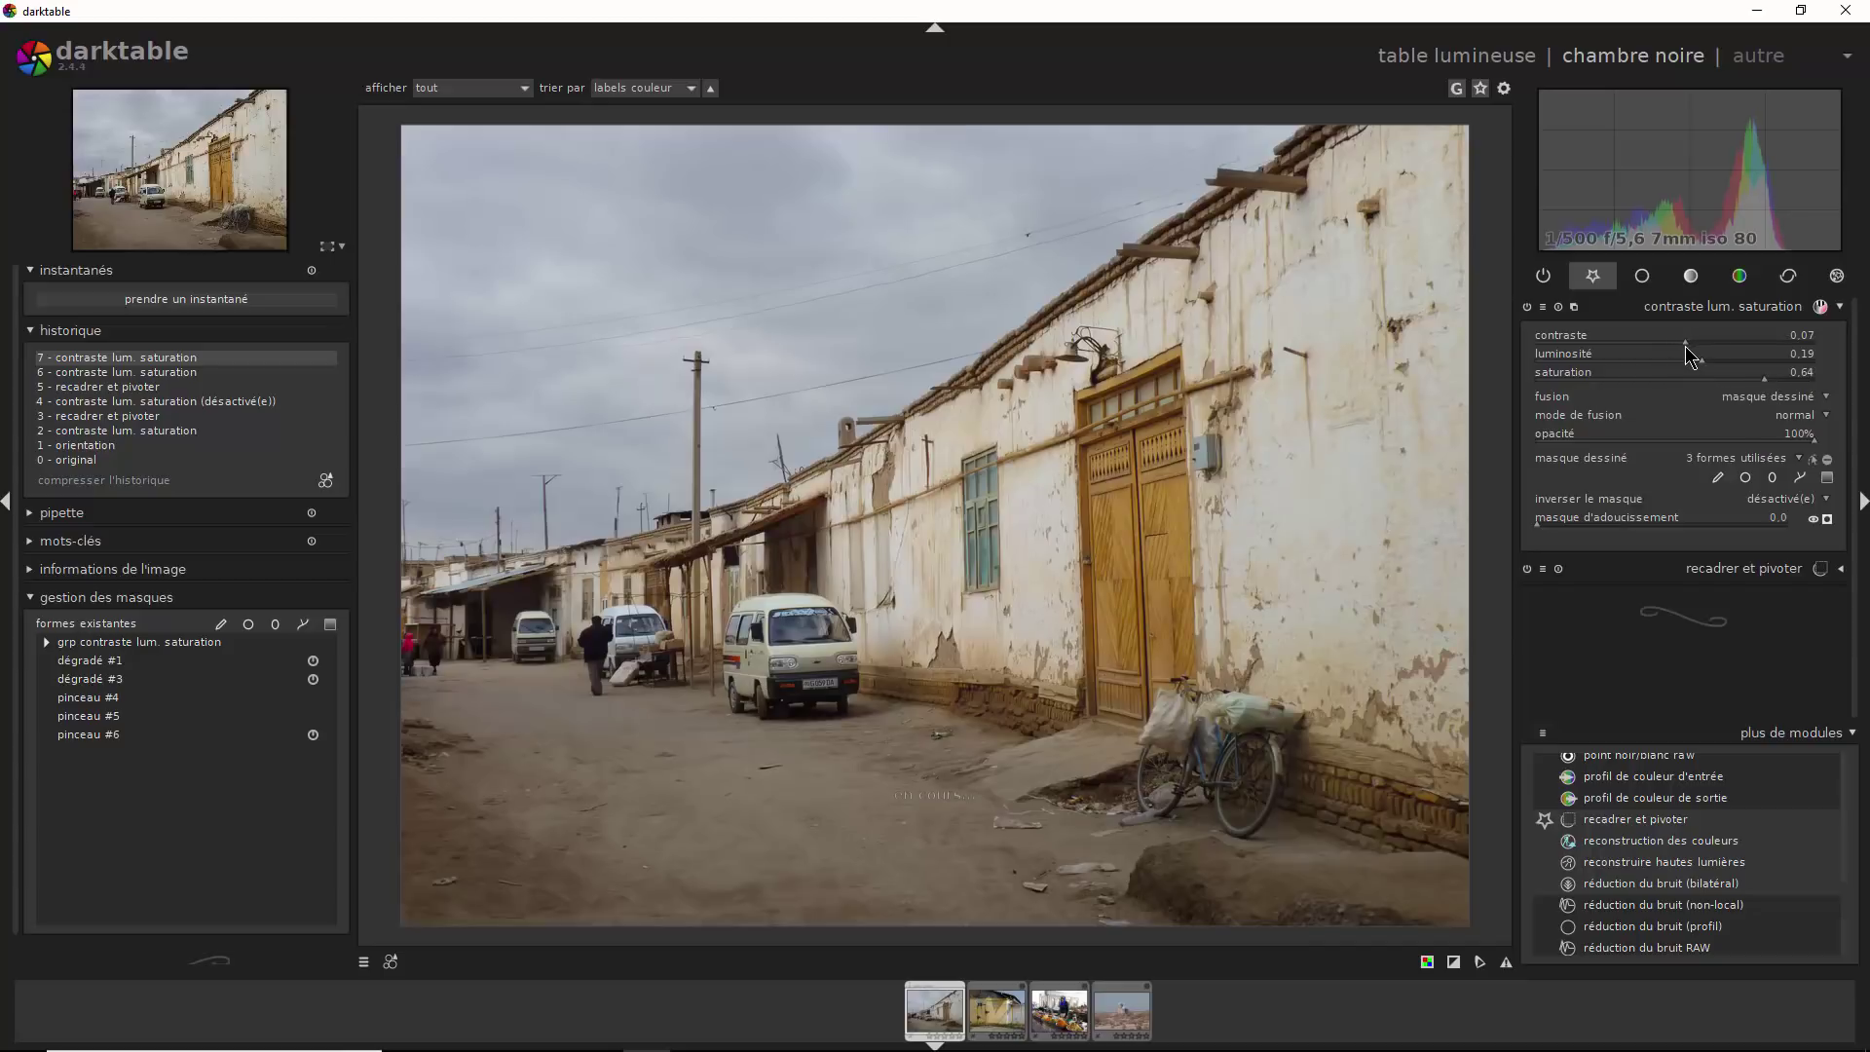
pyautogui.click(1527, 306)
pyautogui.click(1528, 308)
# Show the drawn shapes and narrow the brush stroke covering the far end of the street
pyautogui.click(1809, 461)
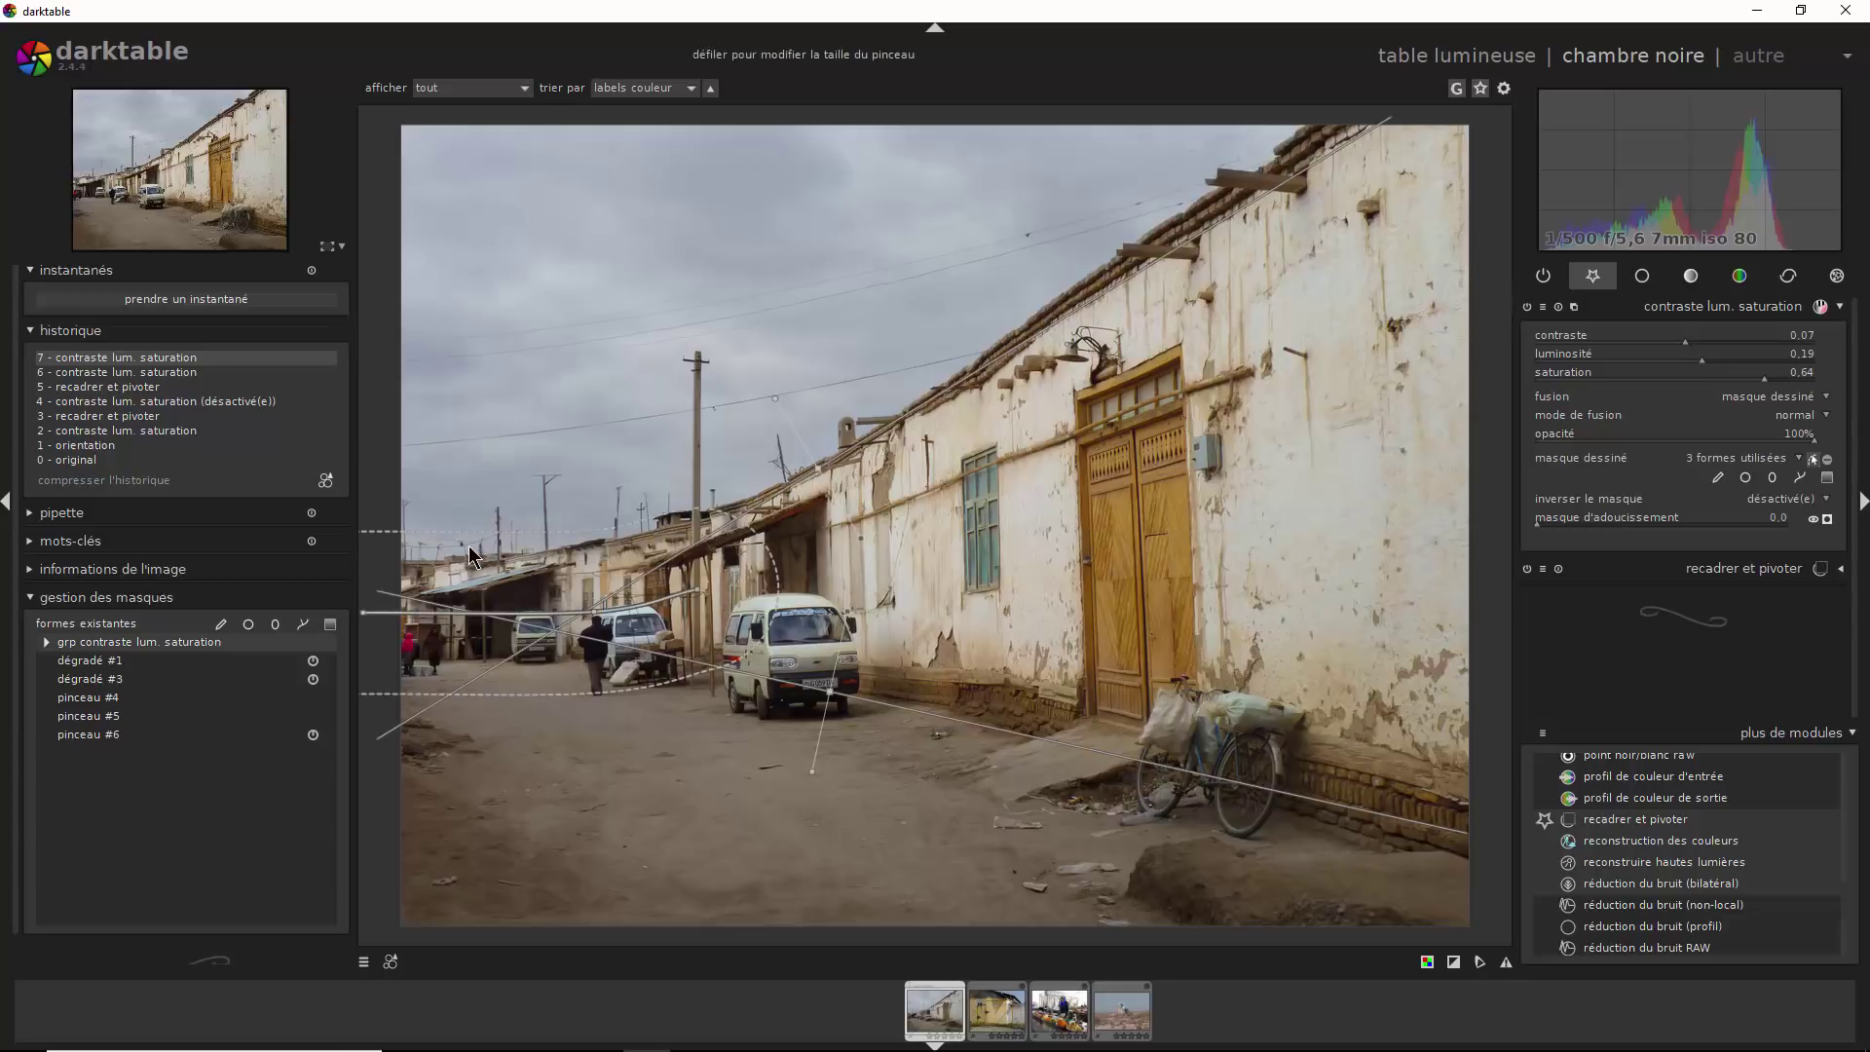
pyautogui.scroll(-5, 477, 565)
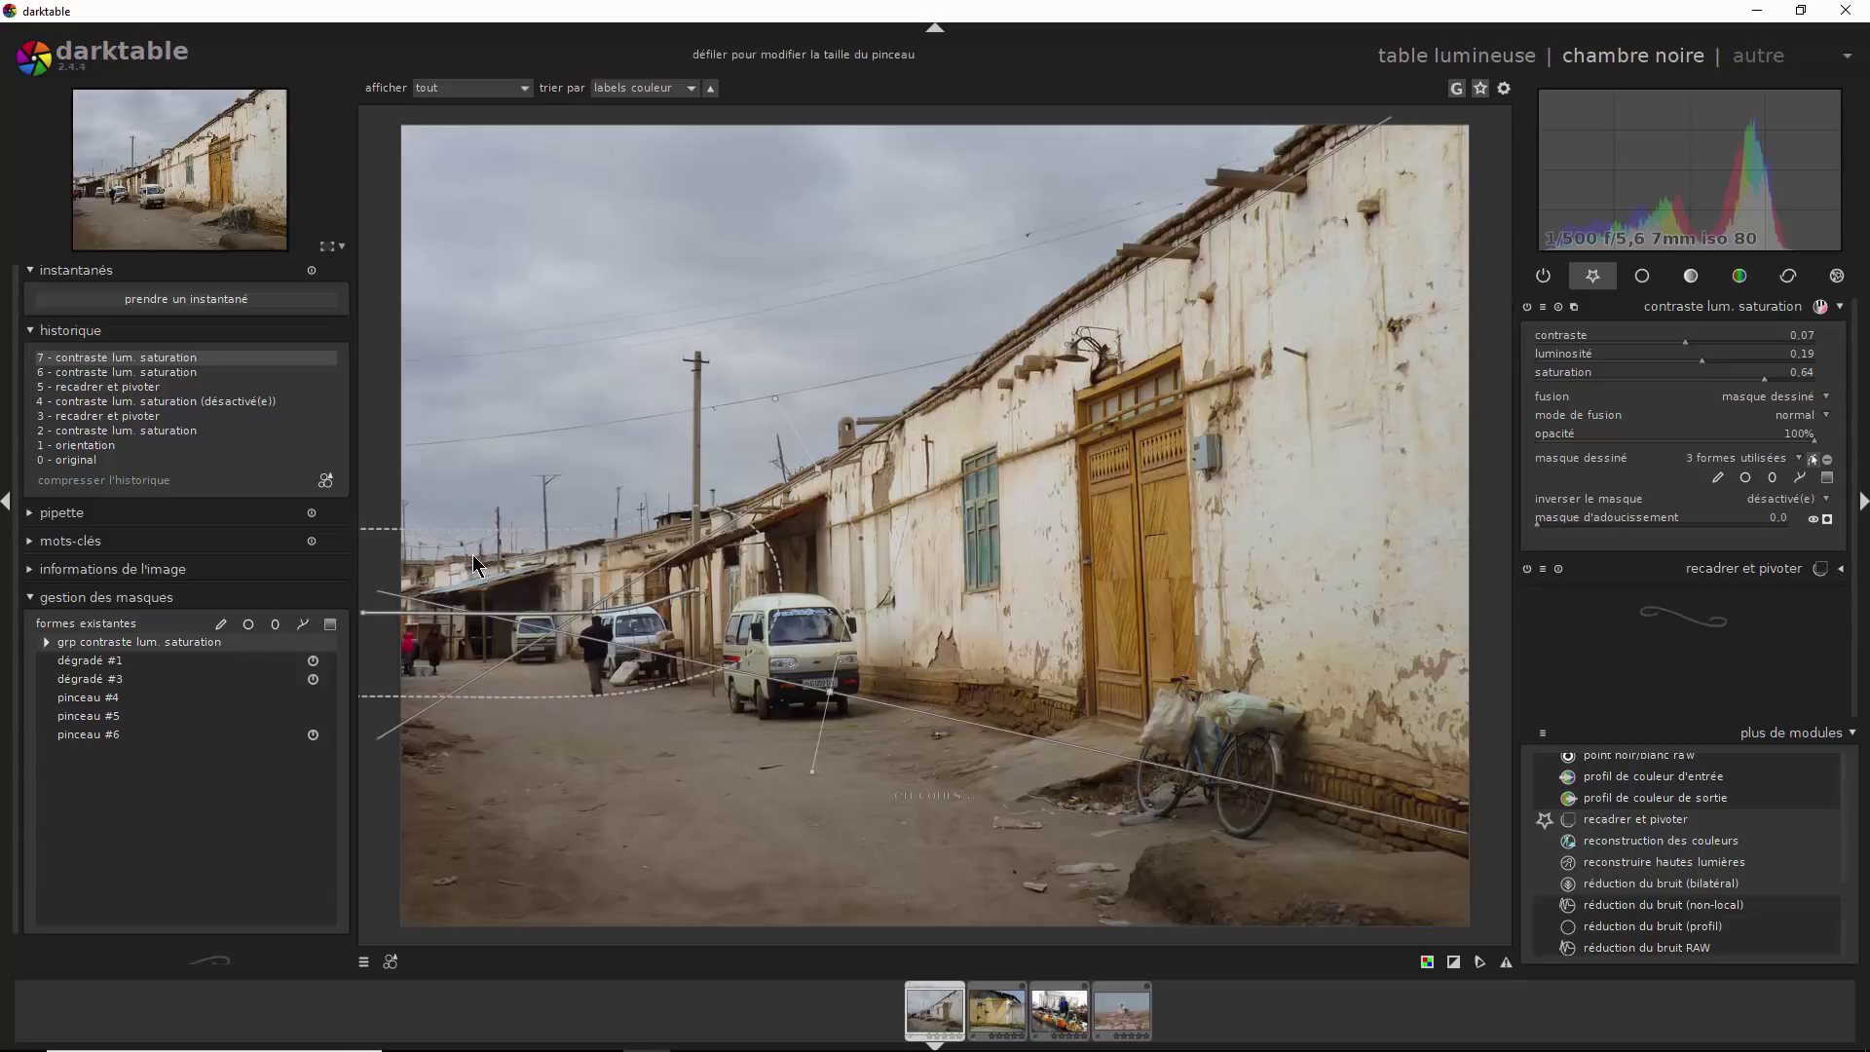
pyautogui.scroll(-1, 478, 565)
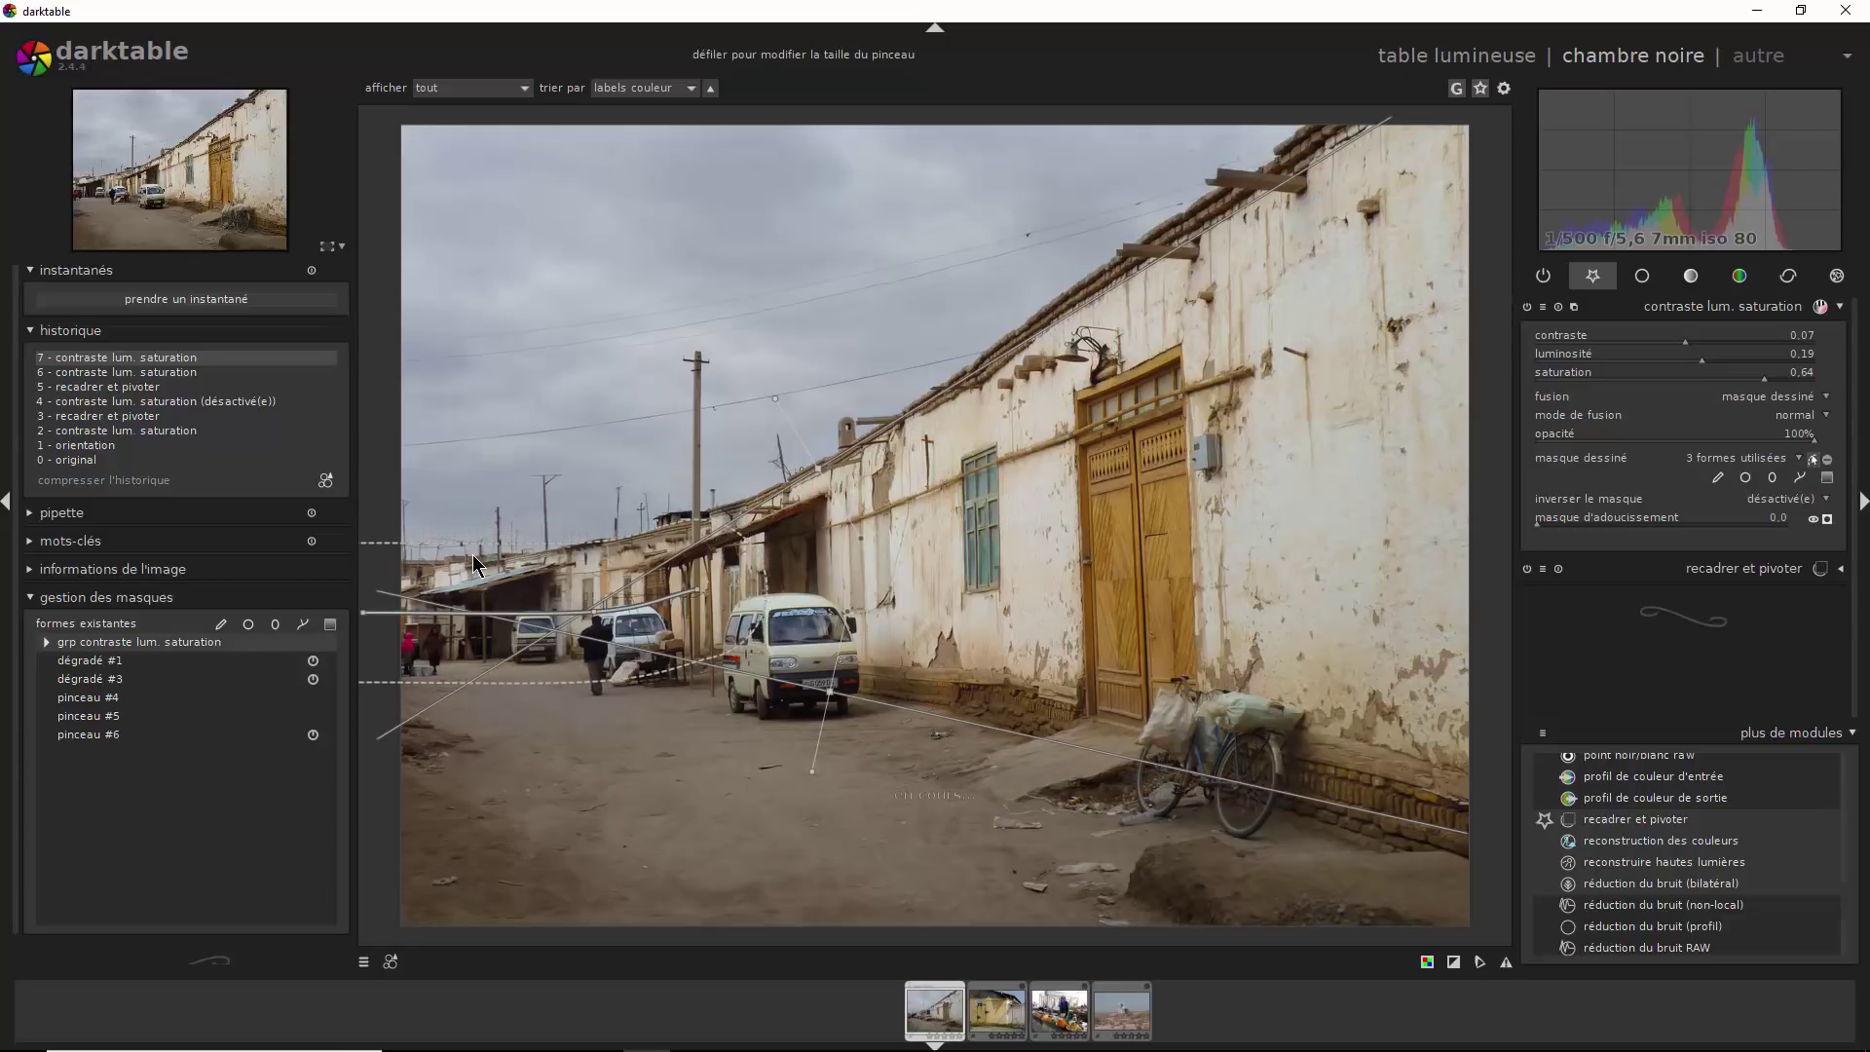
pyautogui.scroll(-1, 477, 563)
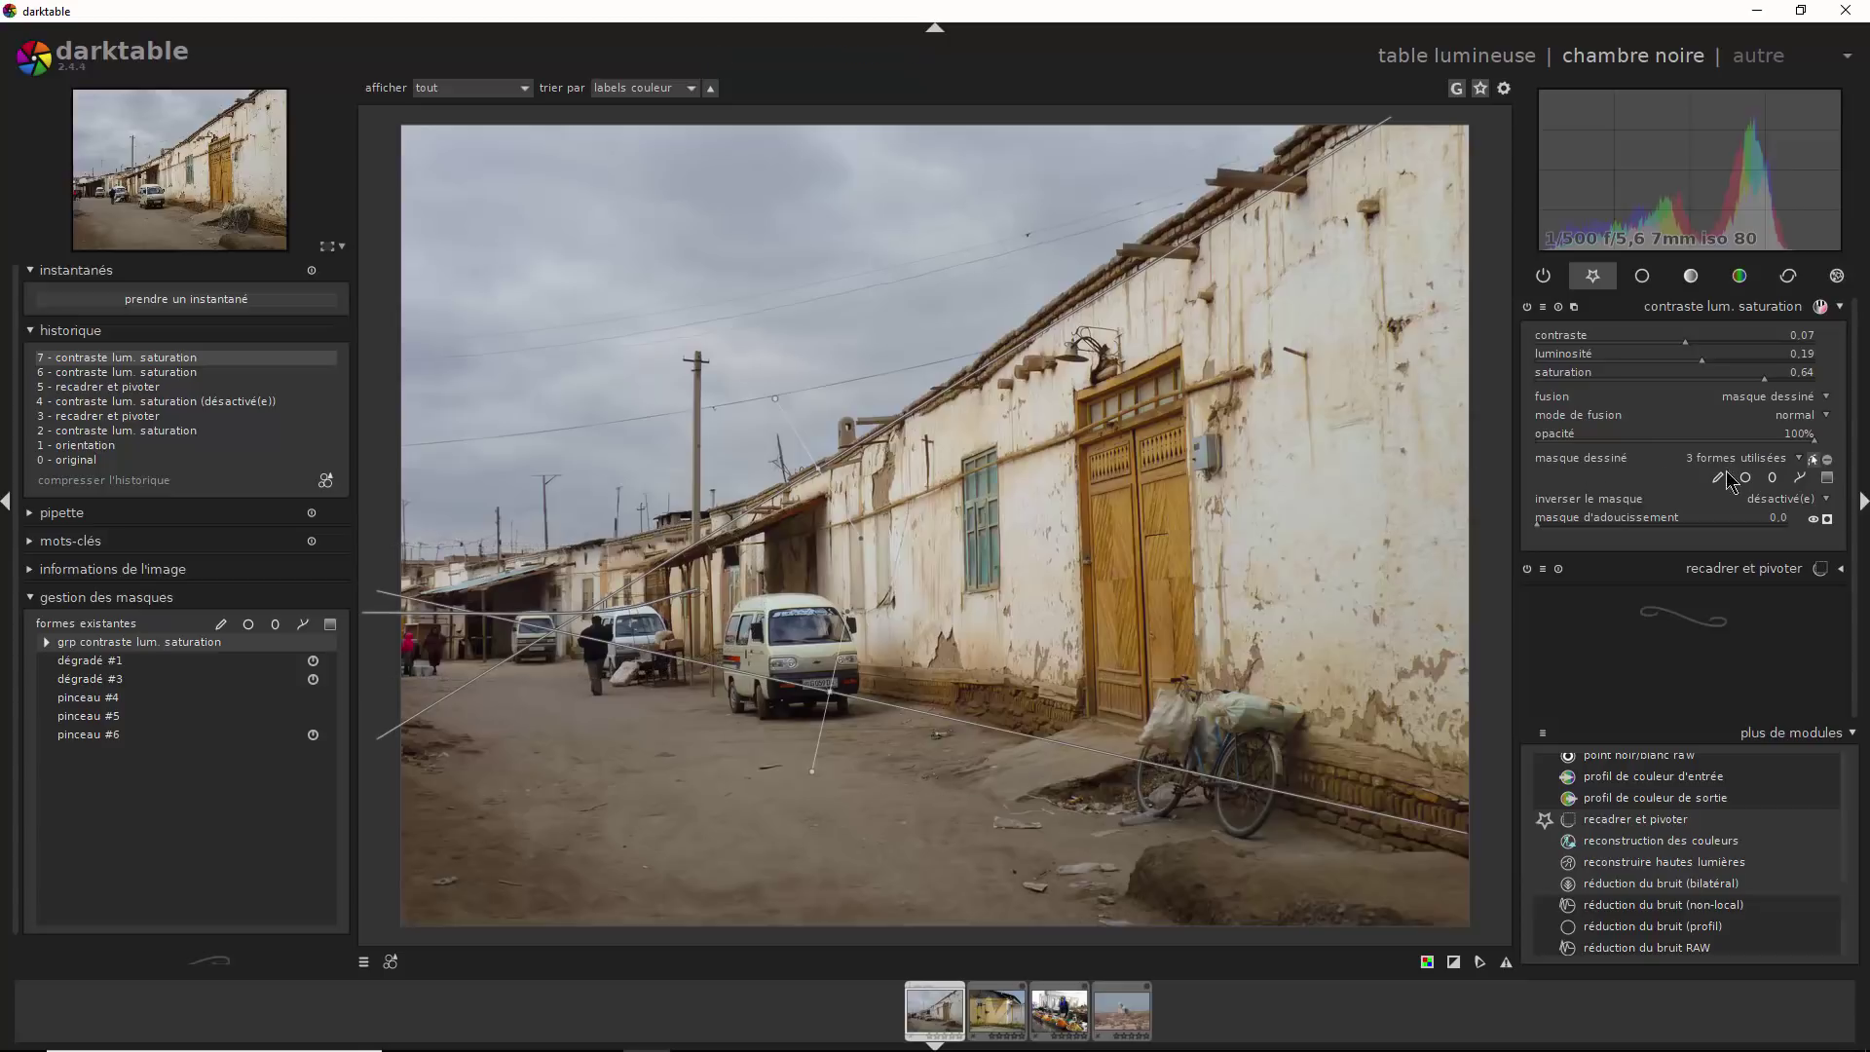
pyautogui.click(1813, 459)
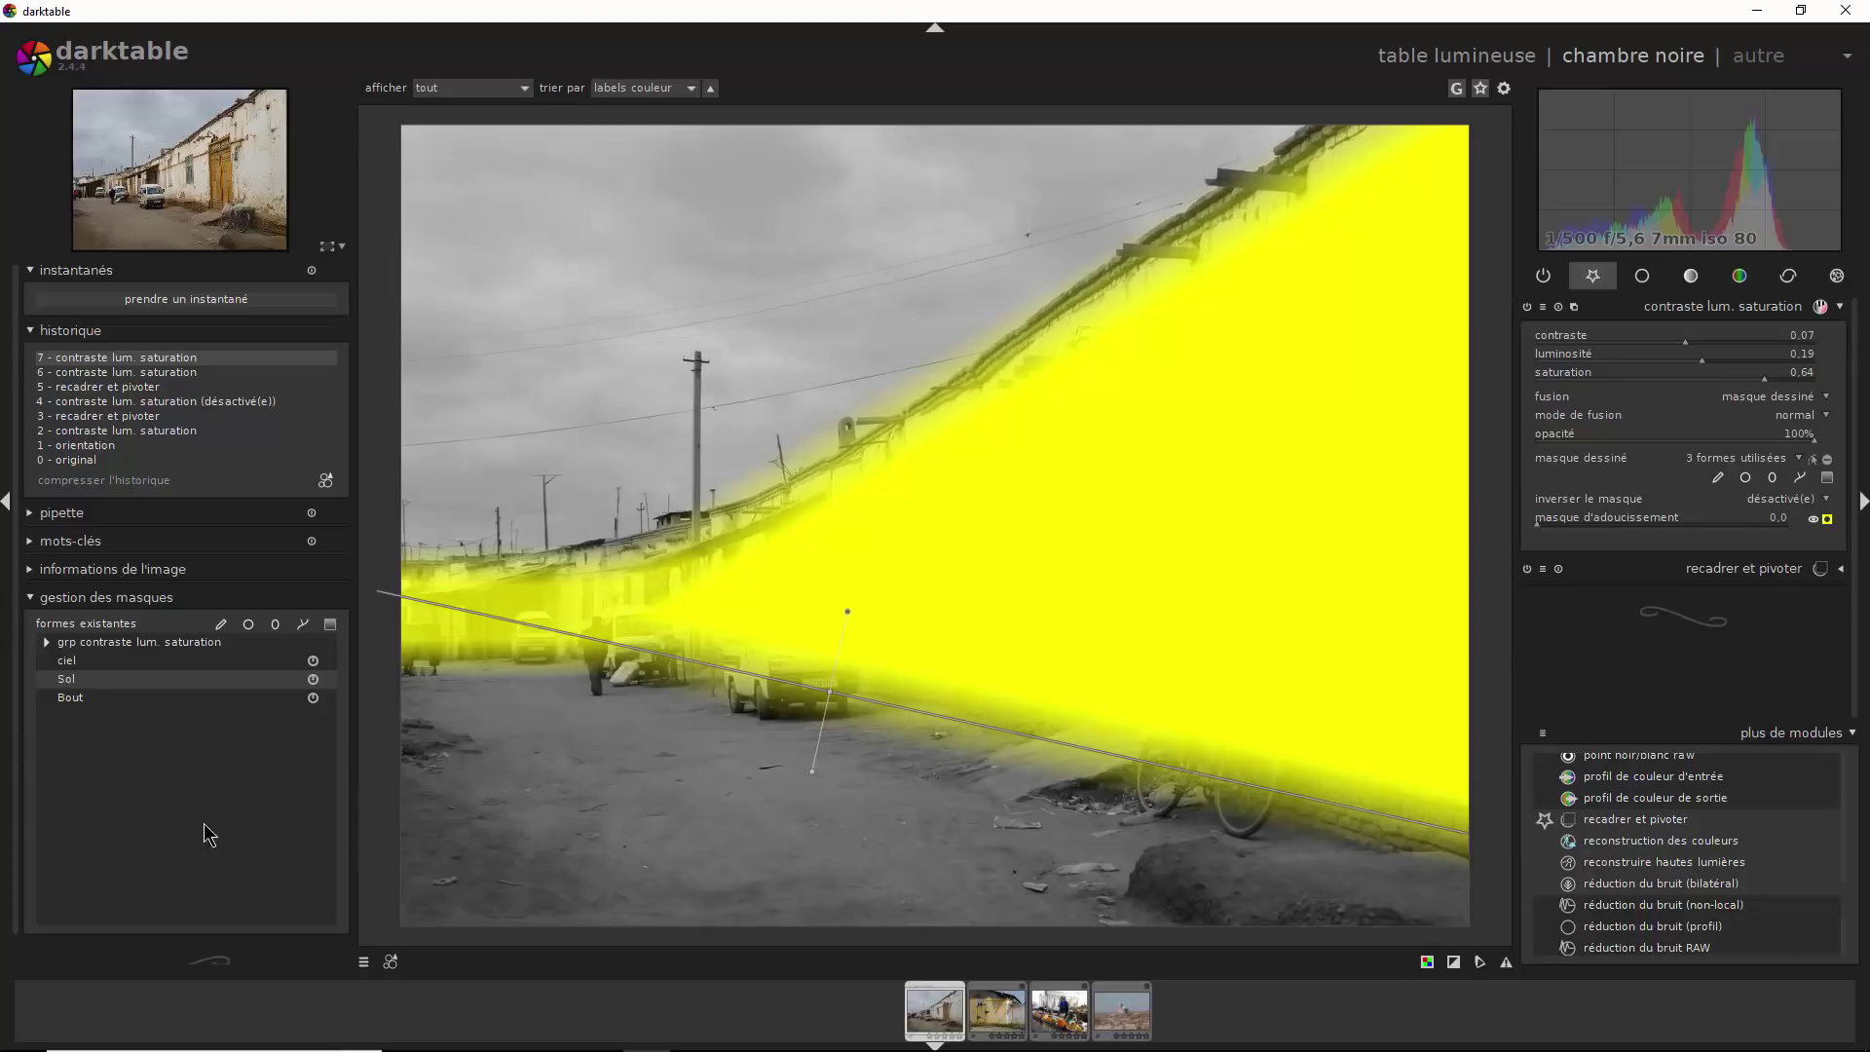
# Inspect the ciel, Sol and Bout mask shapes one by one on the photo
pyautogui.click(64, 663)
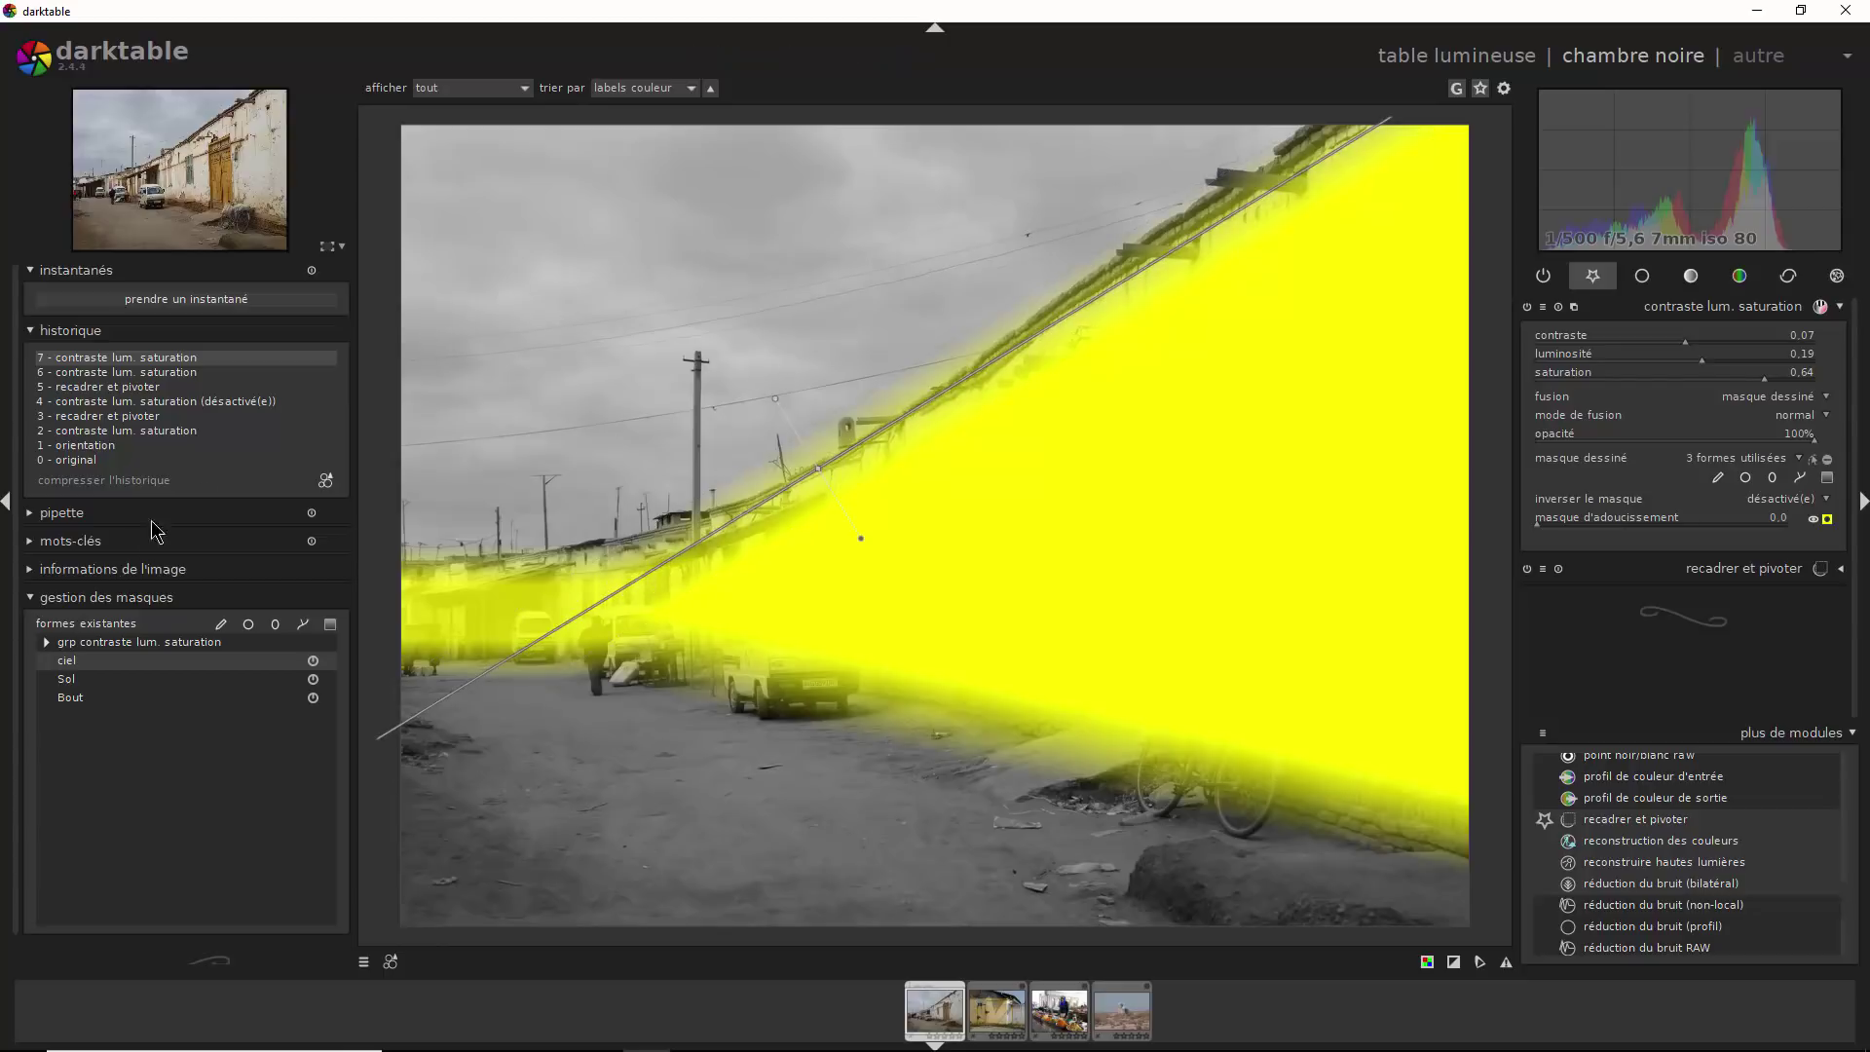
pyautogui.click(82, 678)
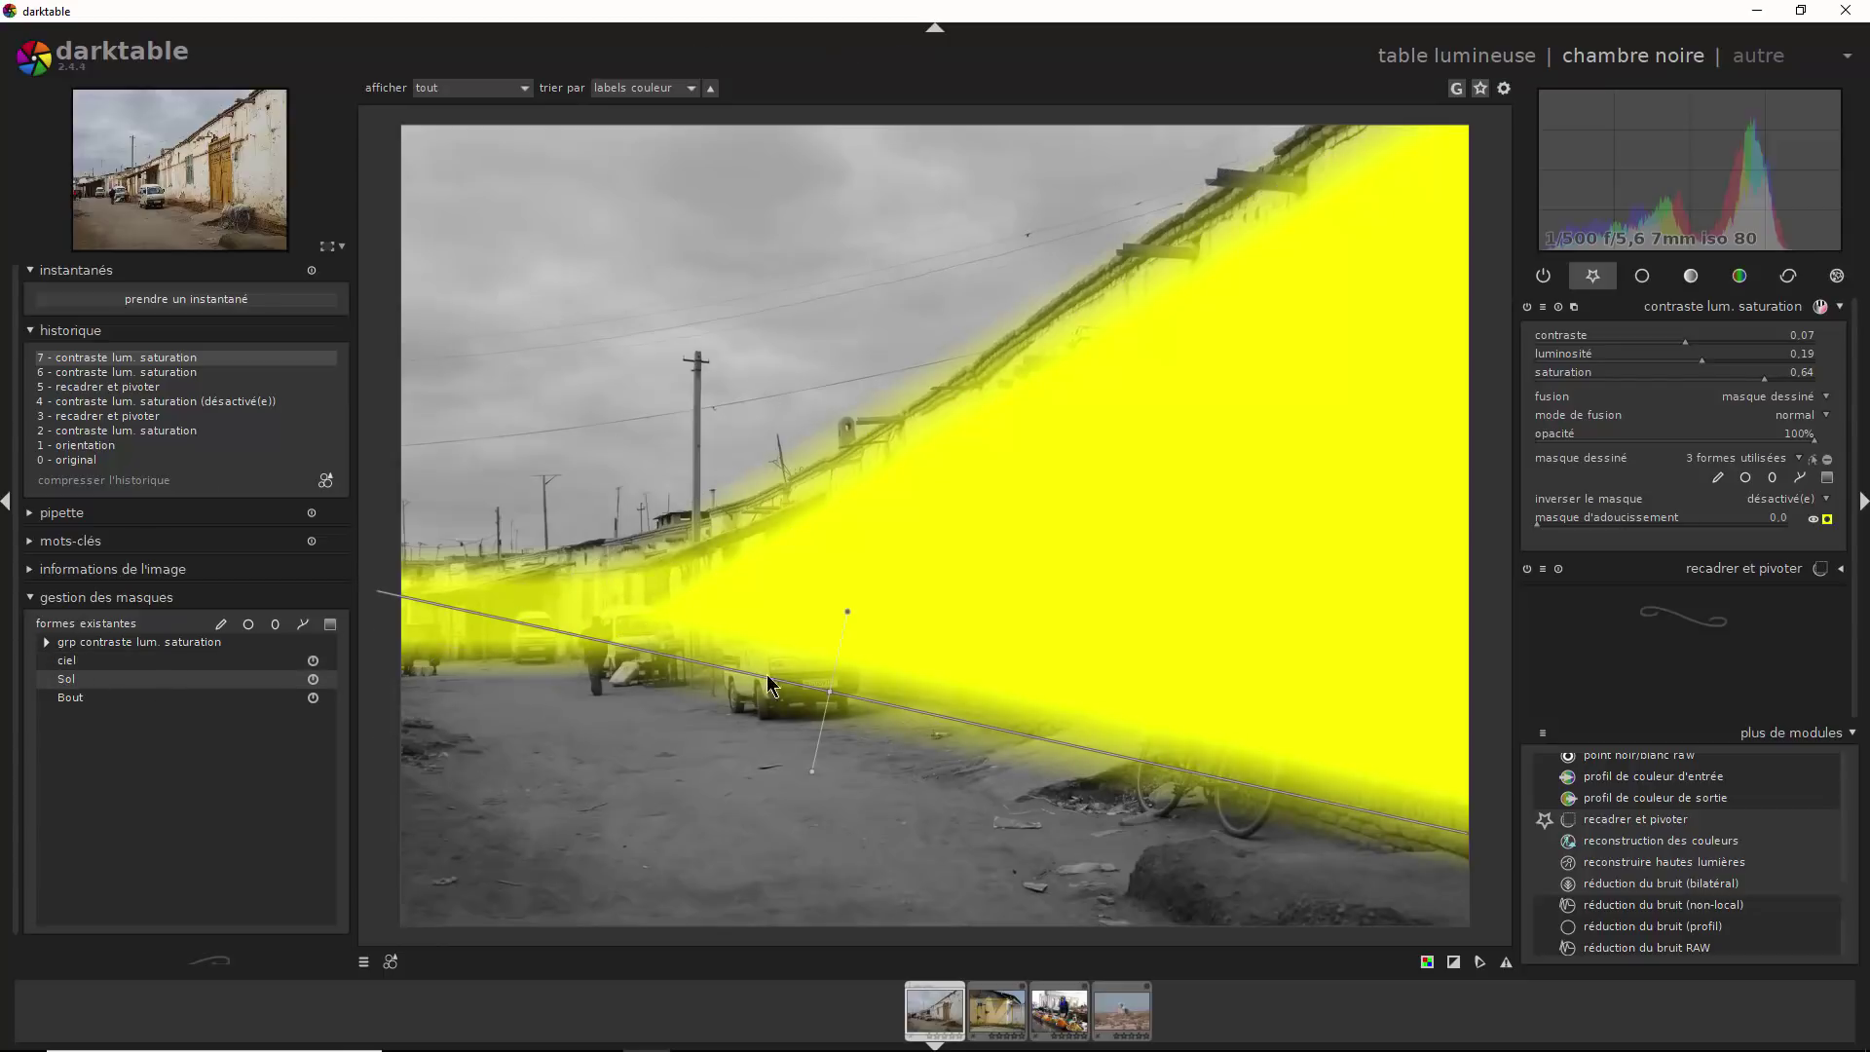
pyautogui.click(78, 699)
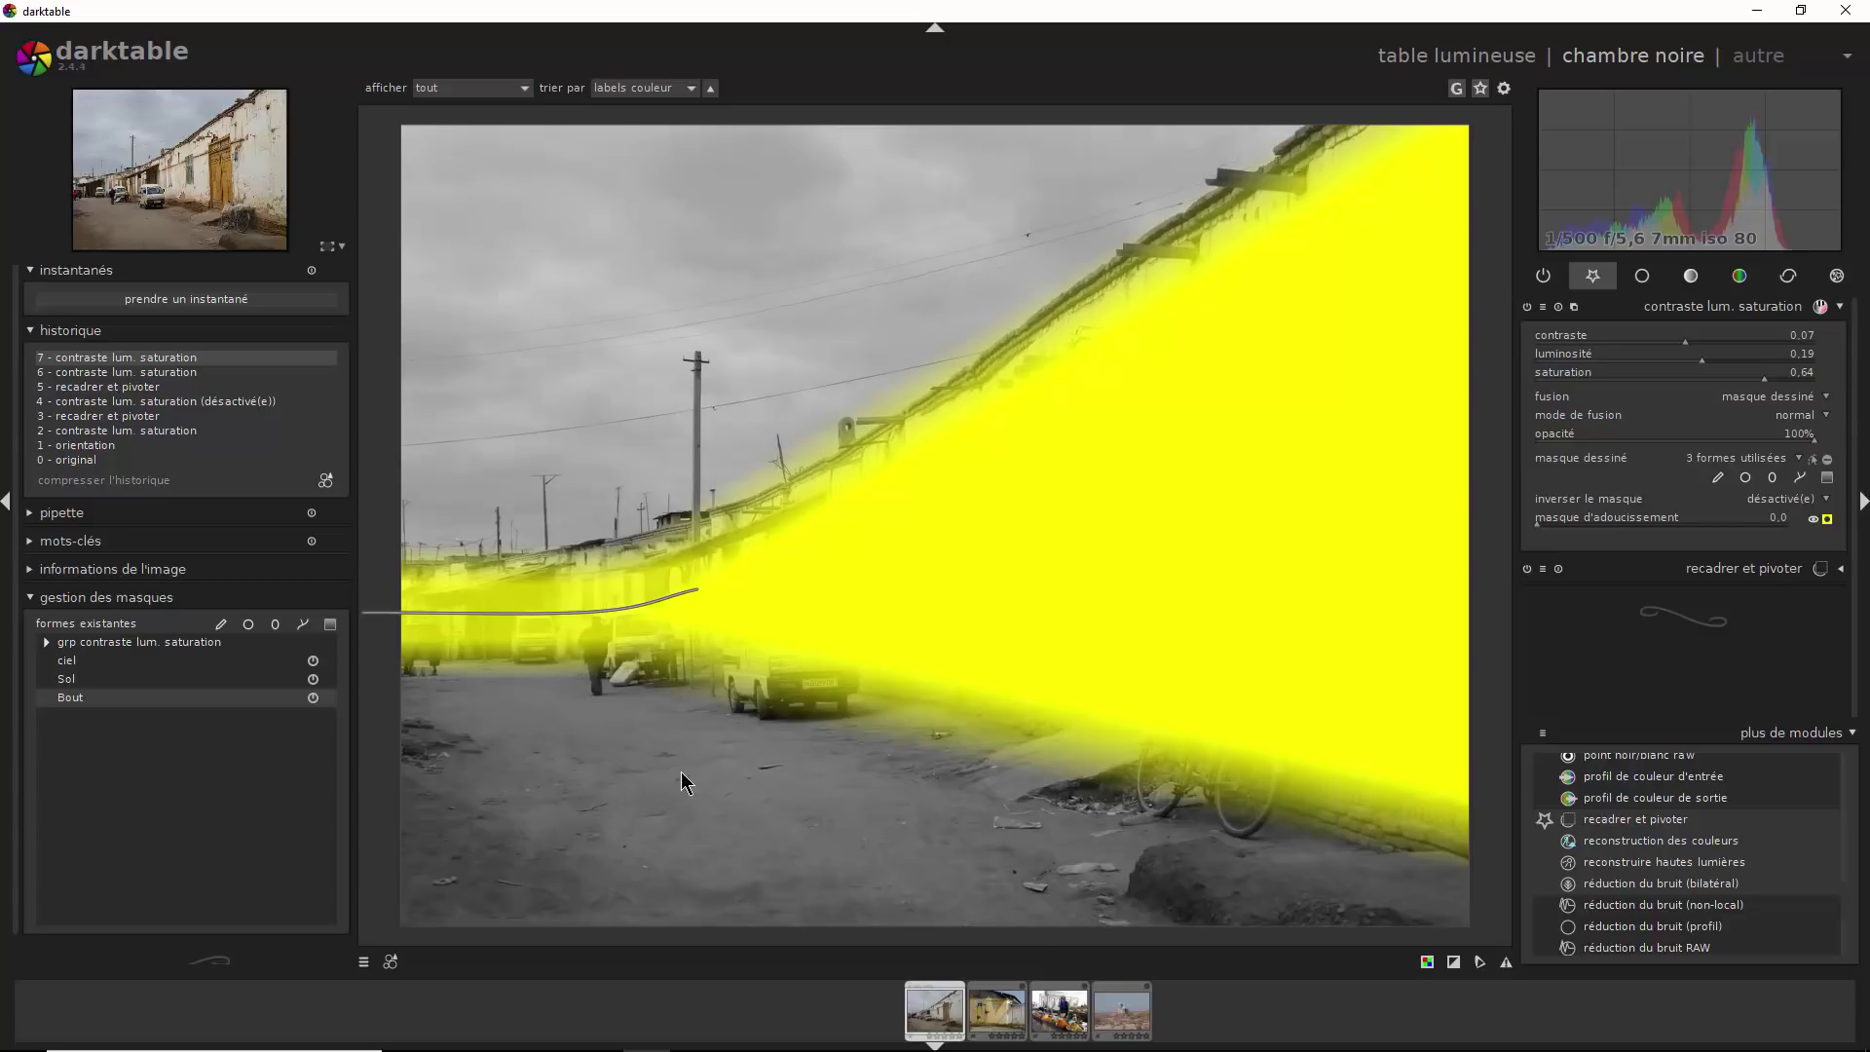
pyautogui.click(779, 784)
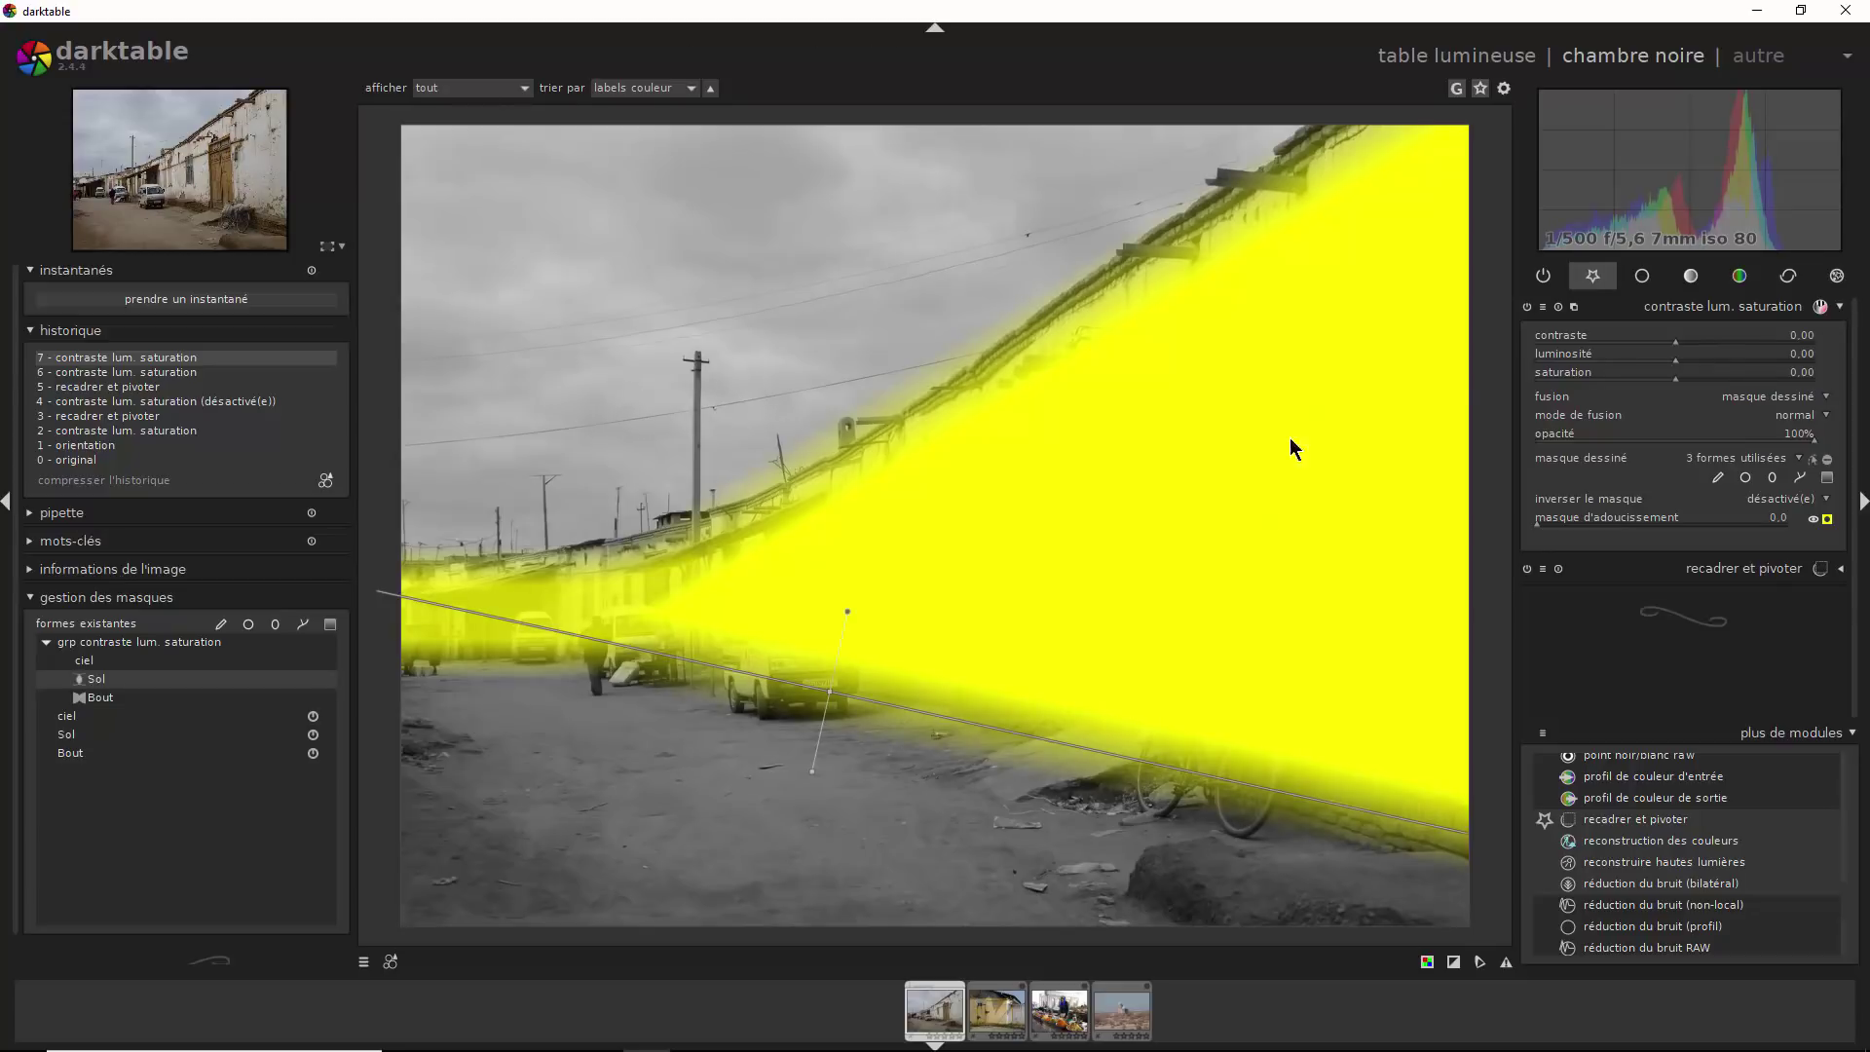
# Clone the contraste lum. saturation instance together with its drawn mask
pyautogui.click(1574, 307)
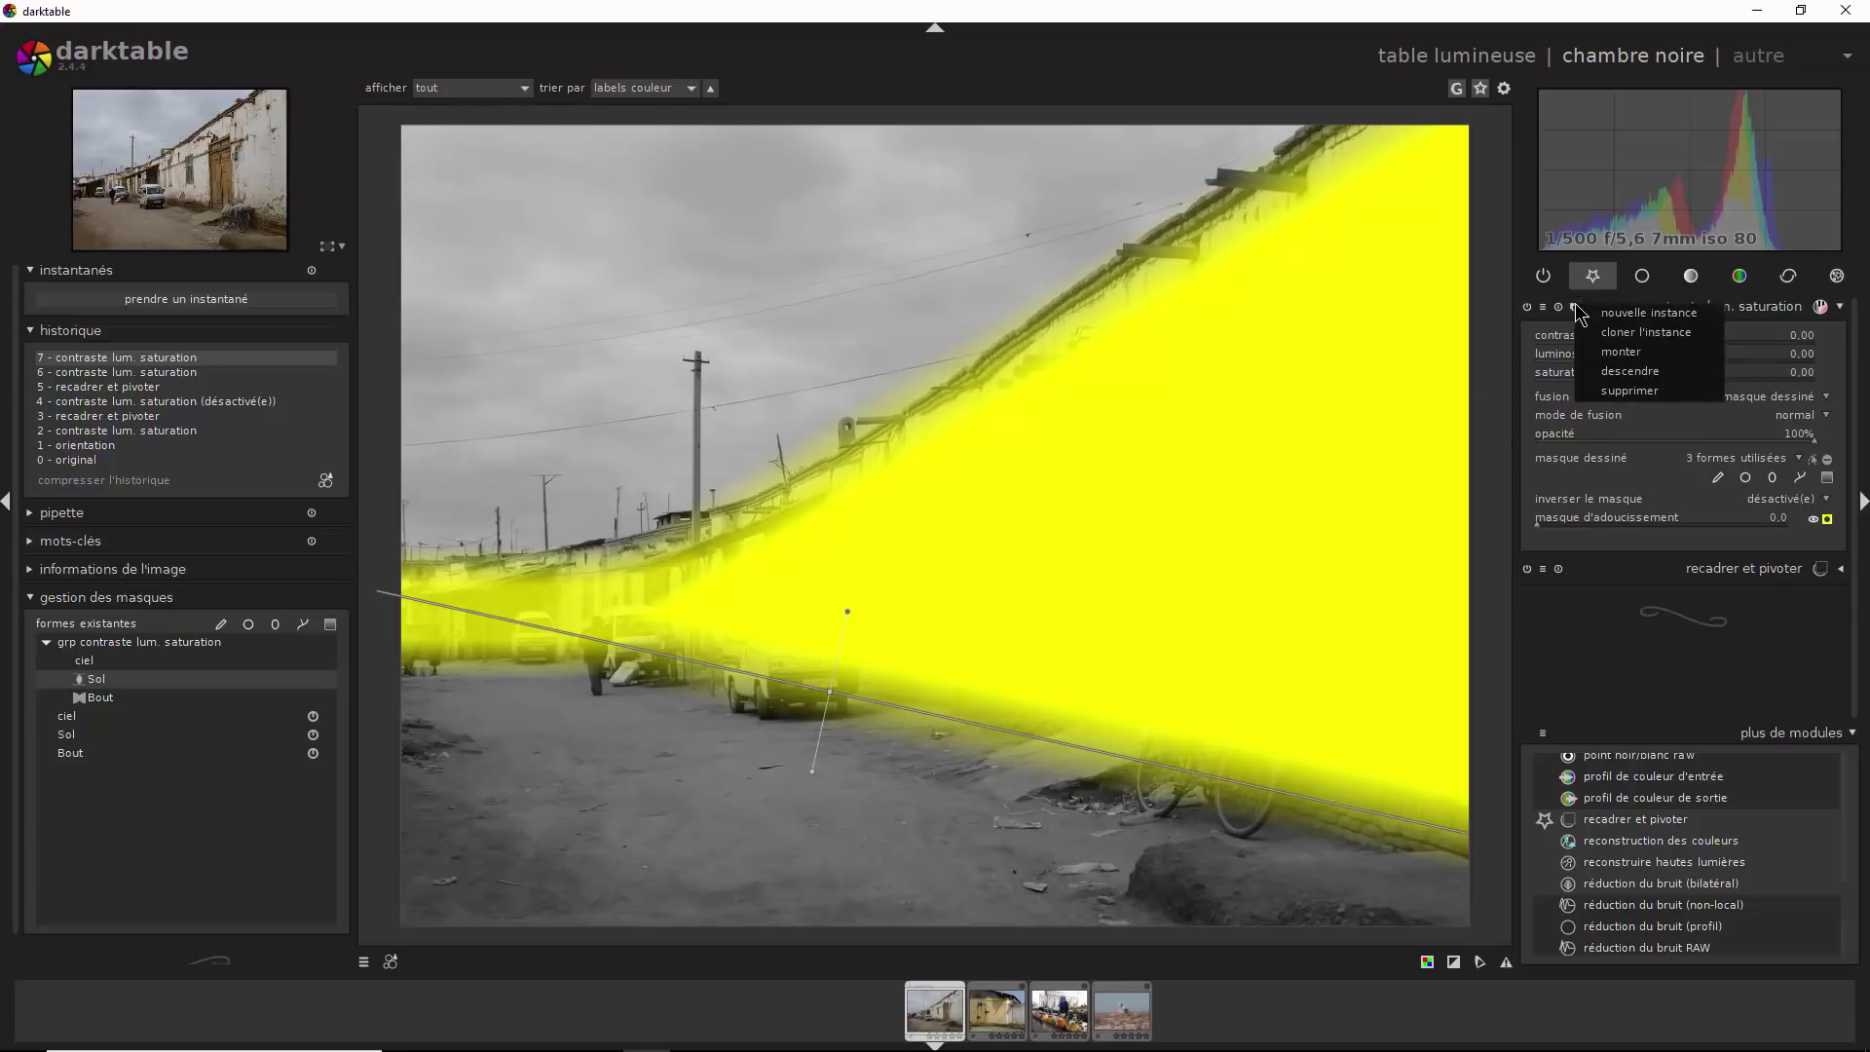
pyautogui.click(1623, 334)
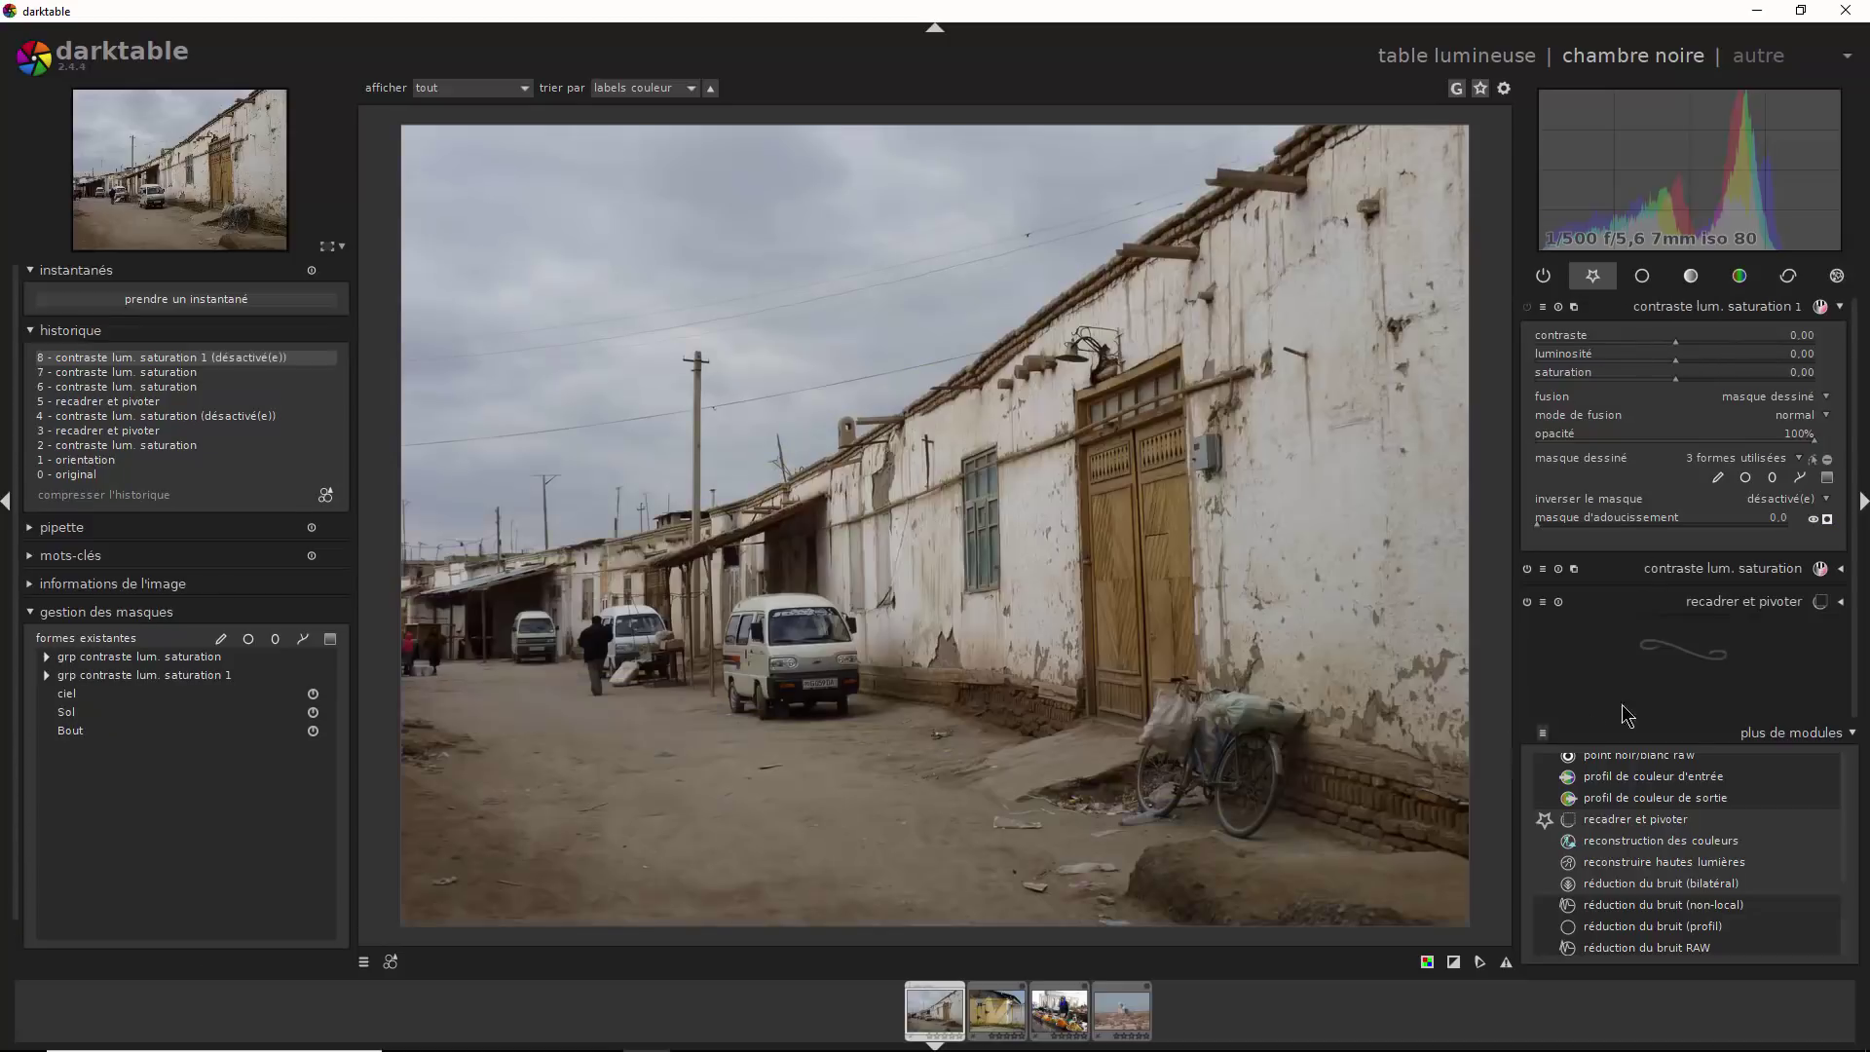
# Reverse the polarity of the cloned instance's drawn mask so it targets sky and ground, checking it with the mask overlay
pyautogui.click(1827, 518)
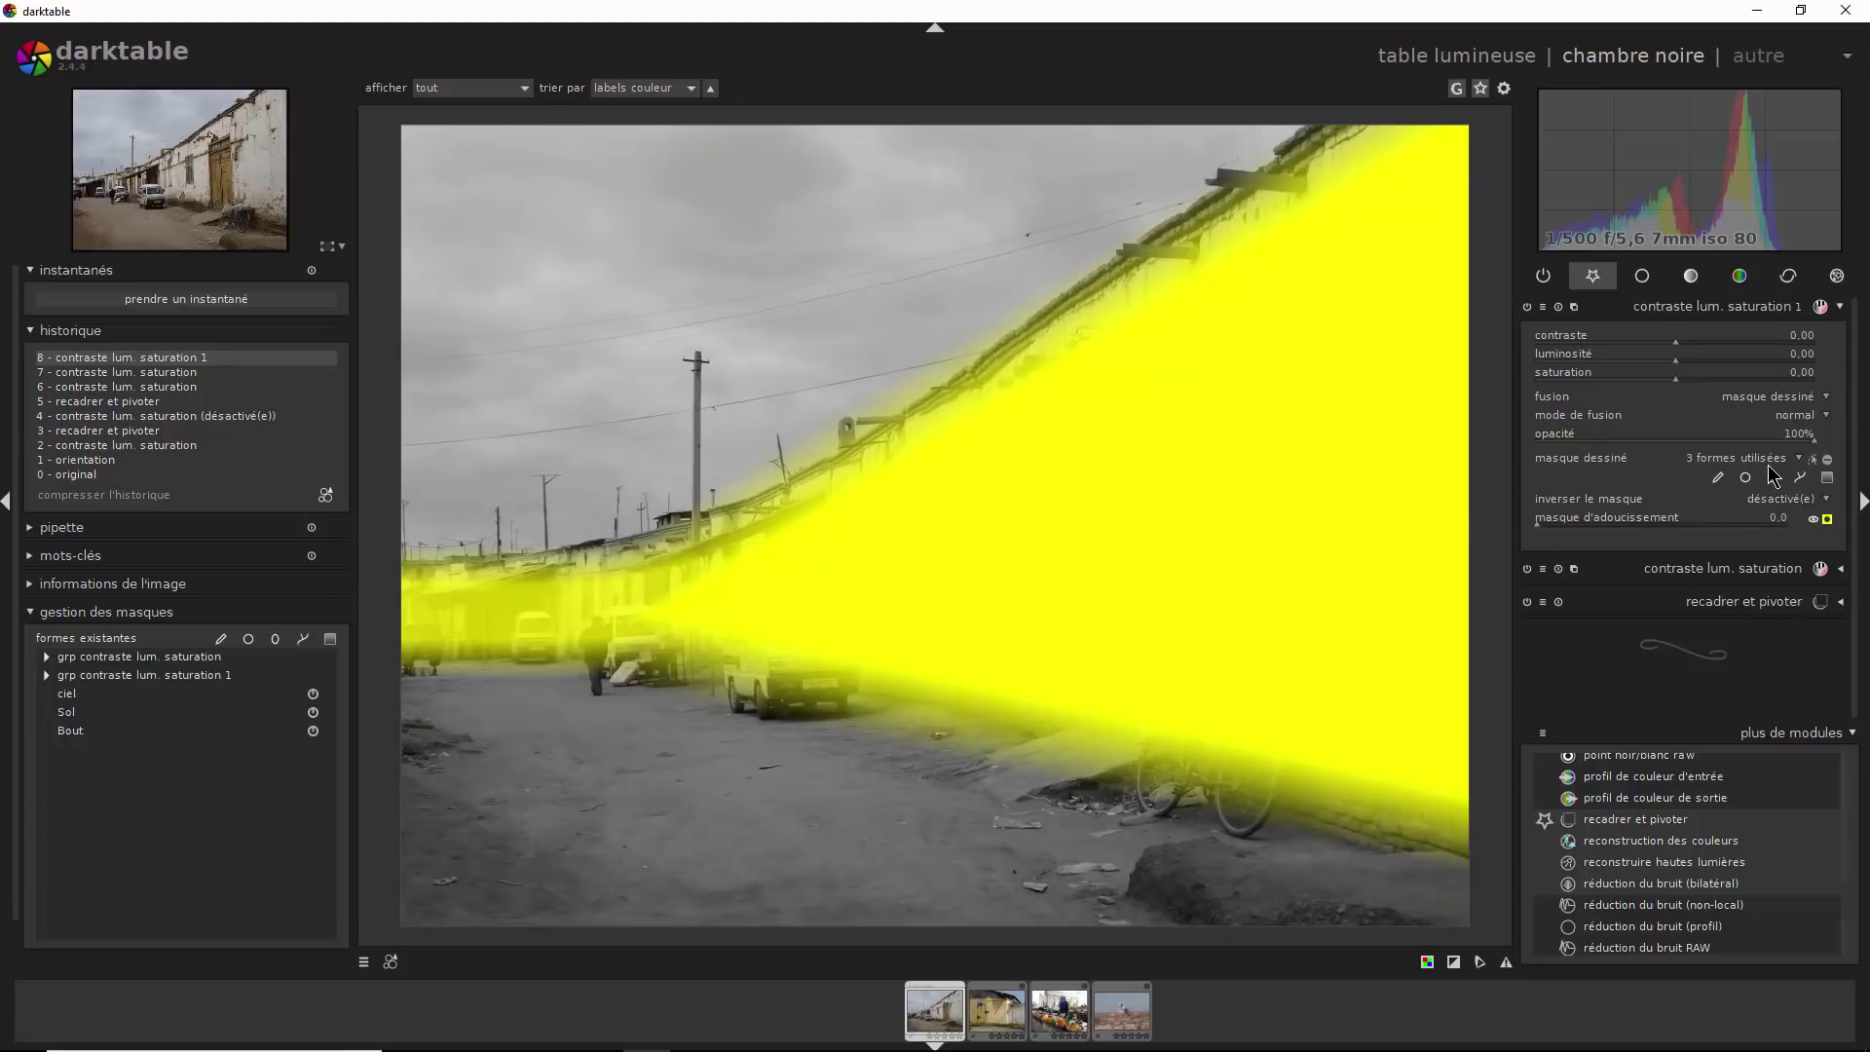
pyautogui.click(1828, 461)
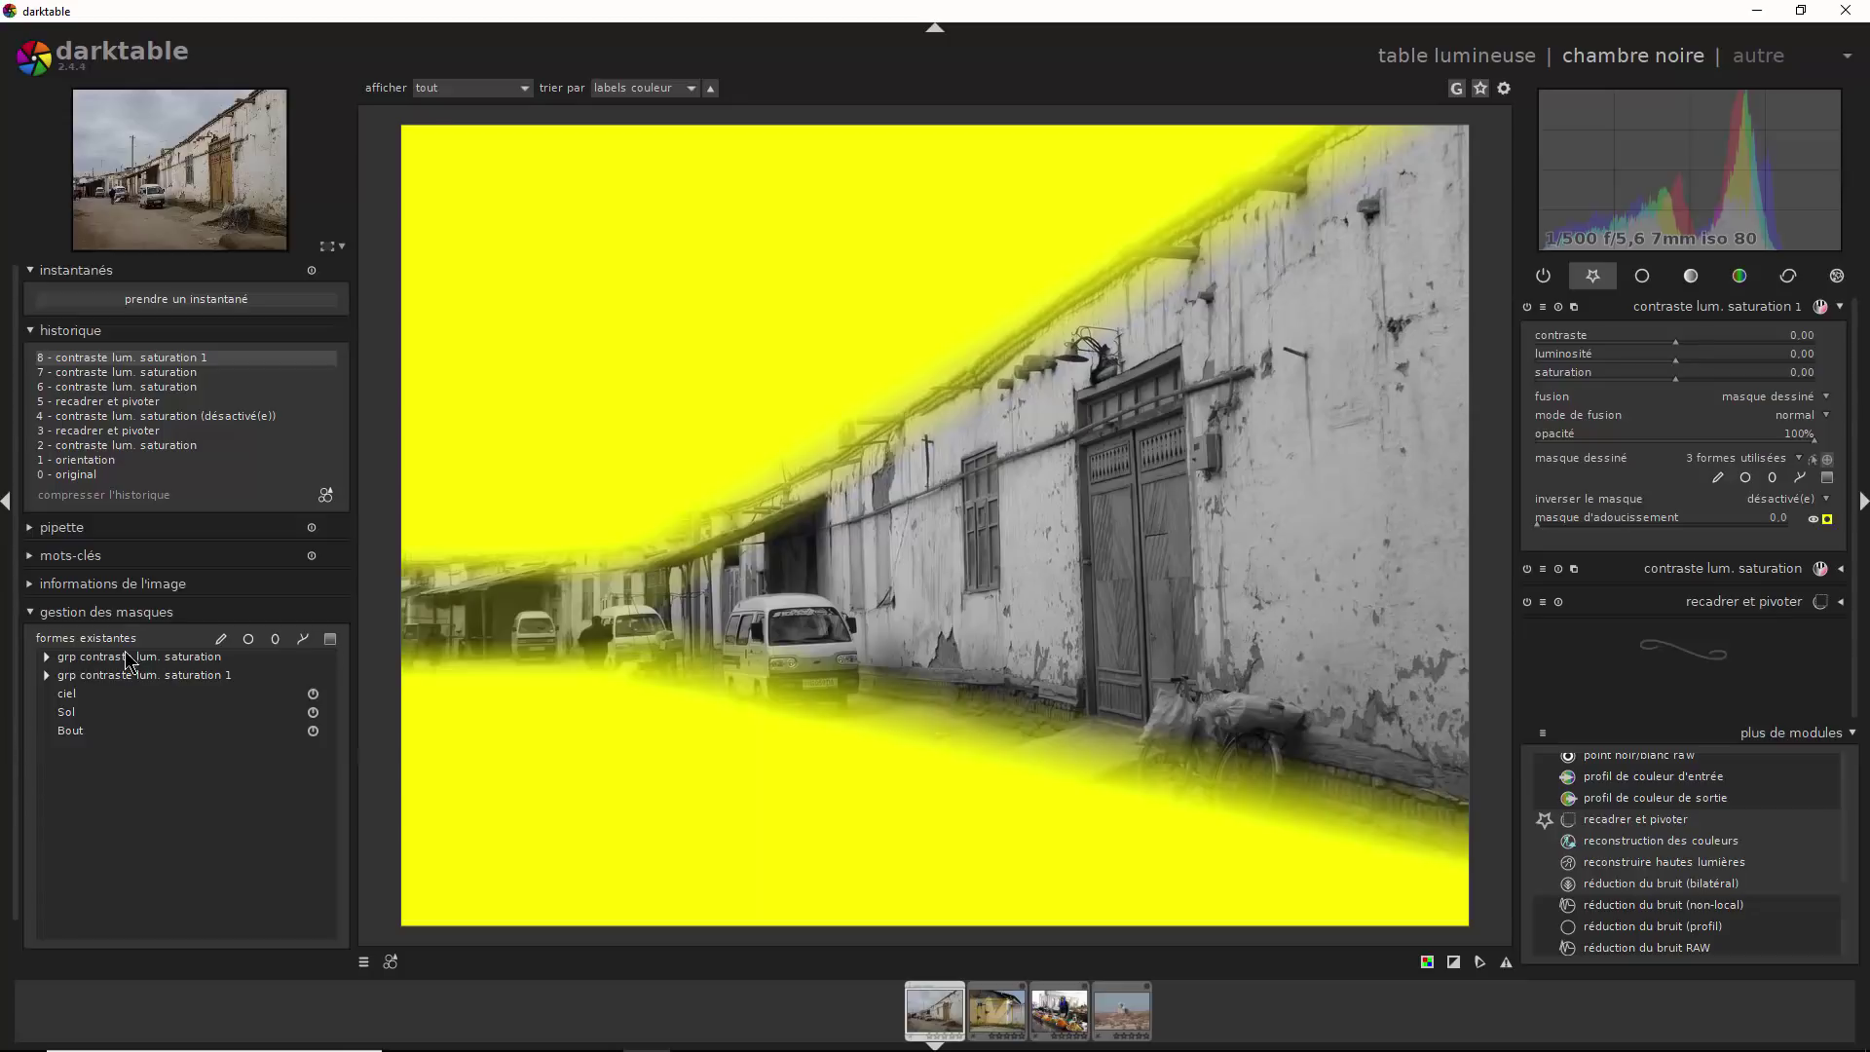
pyautogui.click(1827, 521)
# Test the saturation of the sky and ground at 0.95 and -1.00, finishing with a strong positive saturation
pyautogui.moveTo(1677, 386)
pyautogui.mouseDown()
pyautogui.moveTo(1772, 381)
pyautogui.moveTo(1696, 364)
pyautogui.mouseUp()
pyautogui.click(1679, 362)
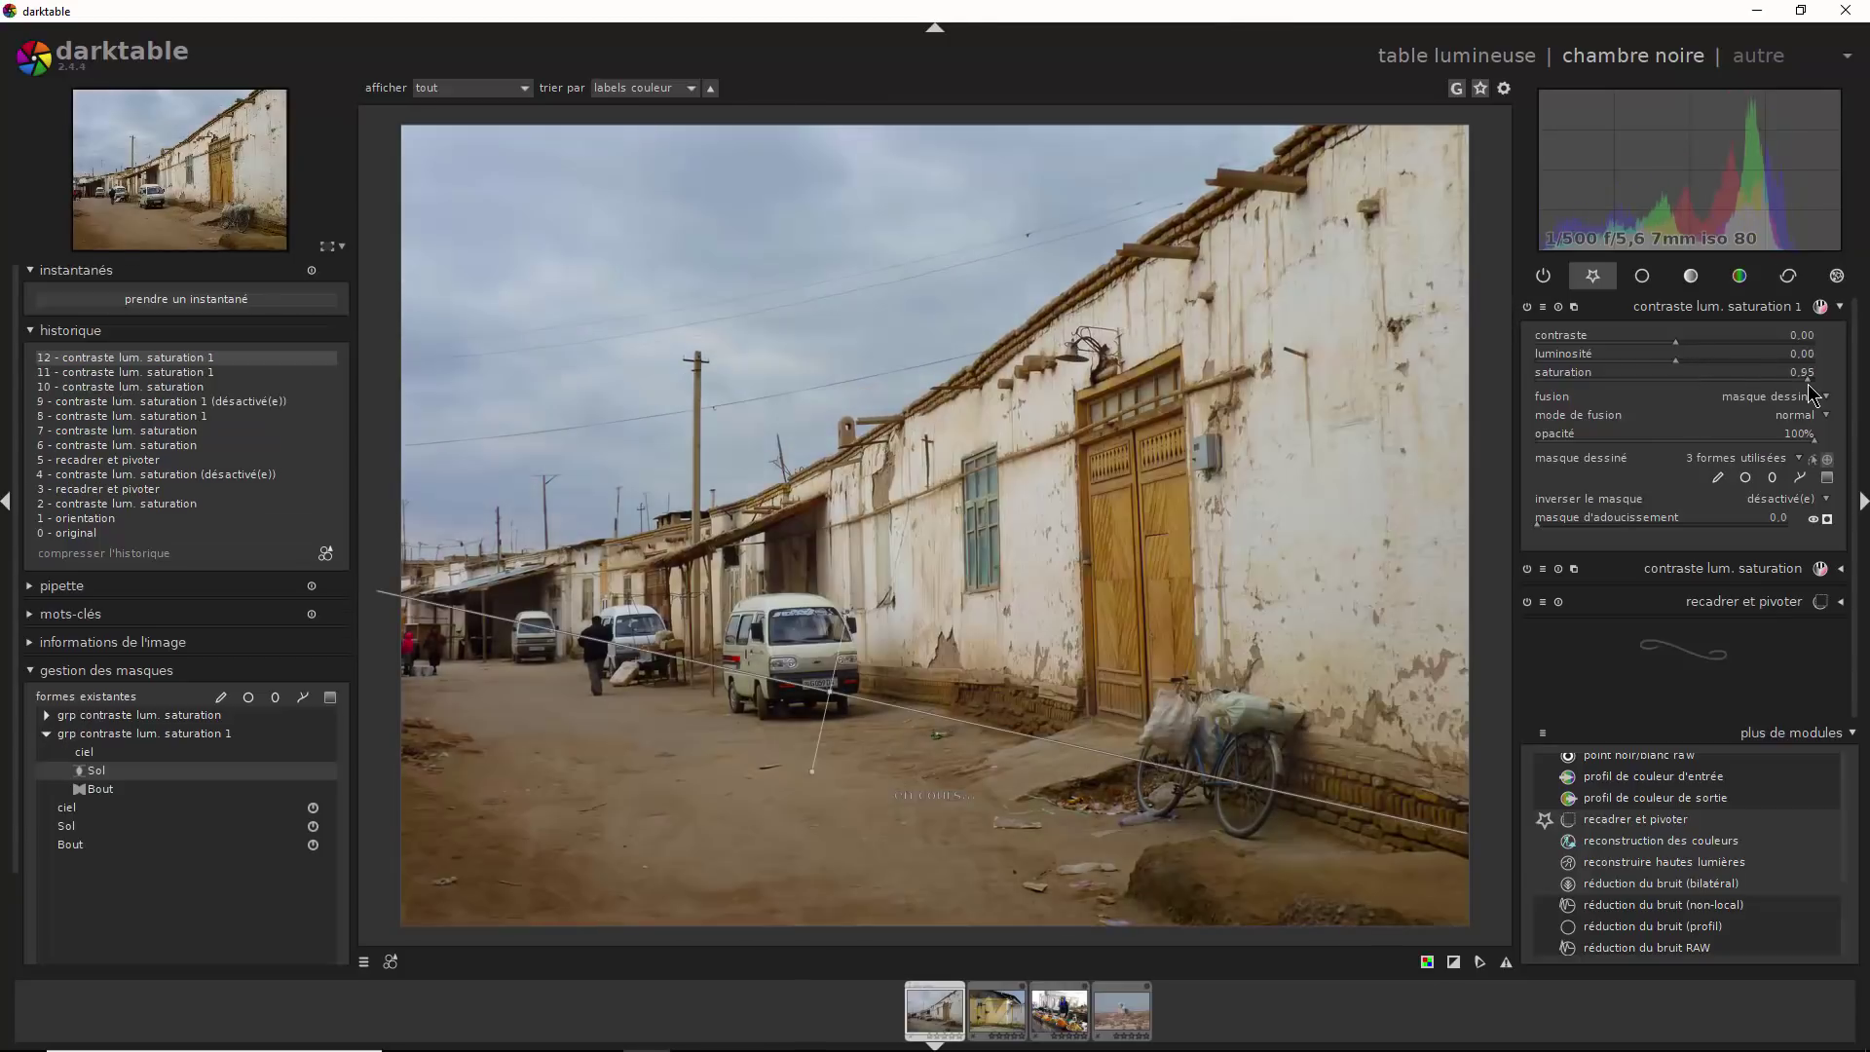
pyautogui.moveTo(1808, 392); pyautogui.dragTo(1519, 407)
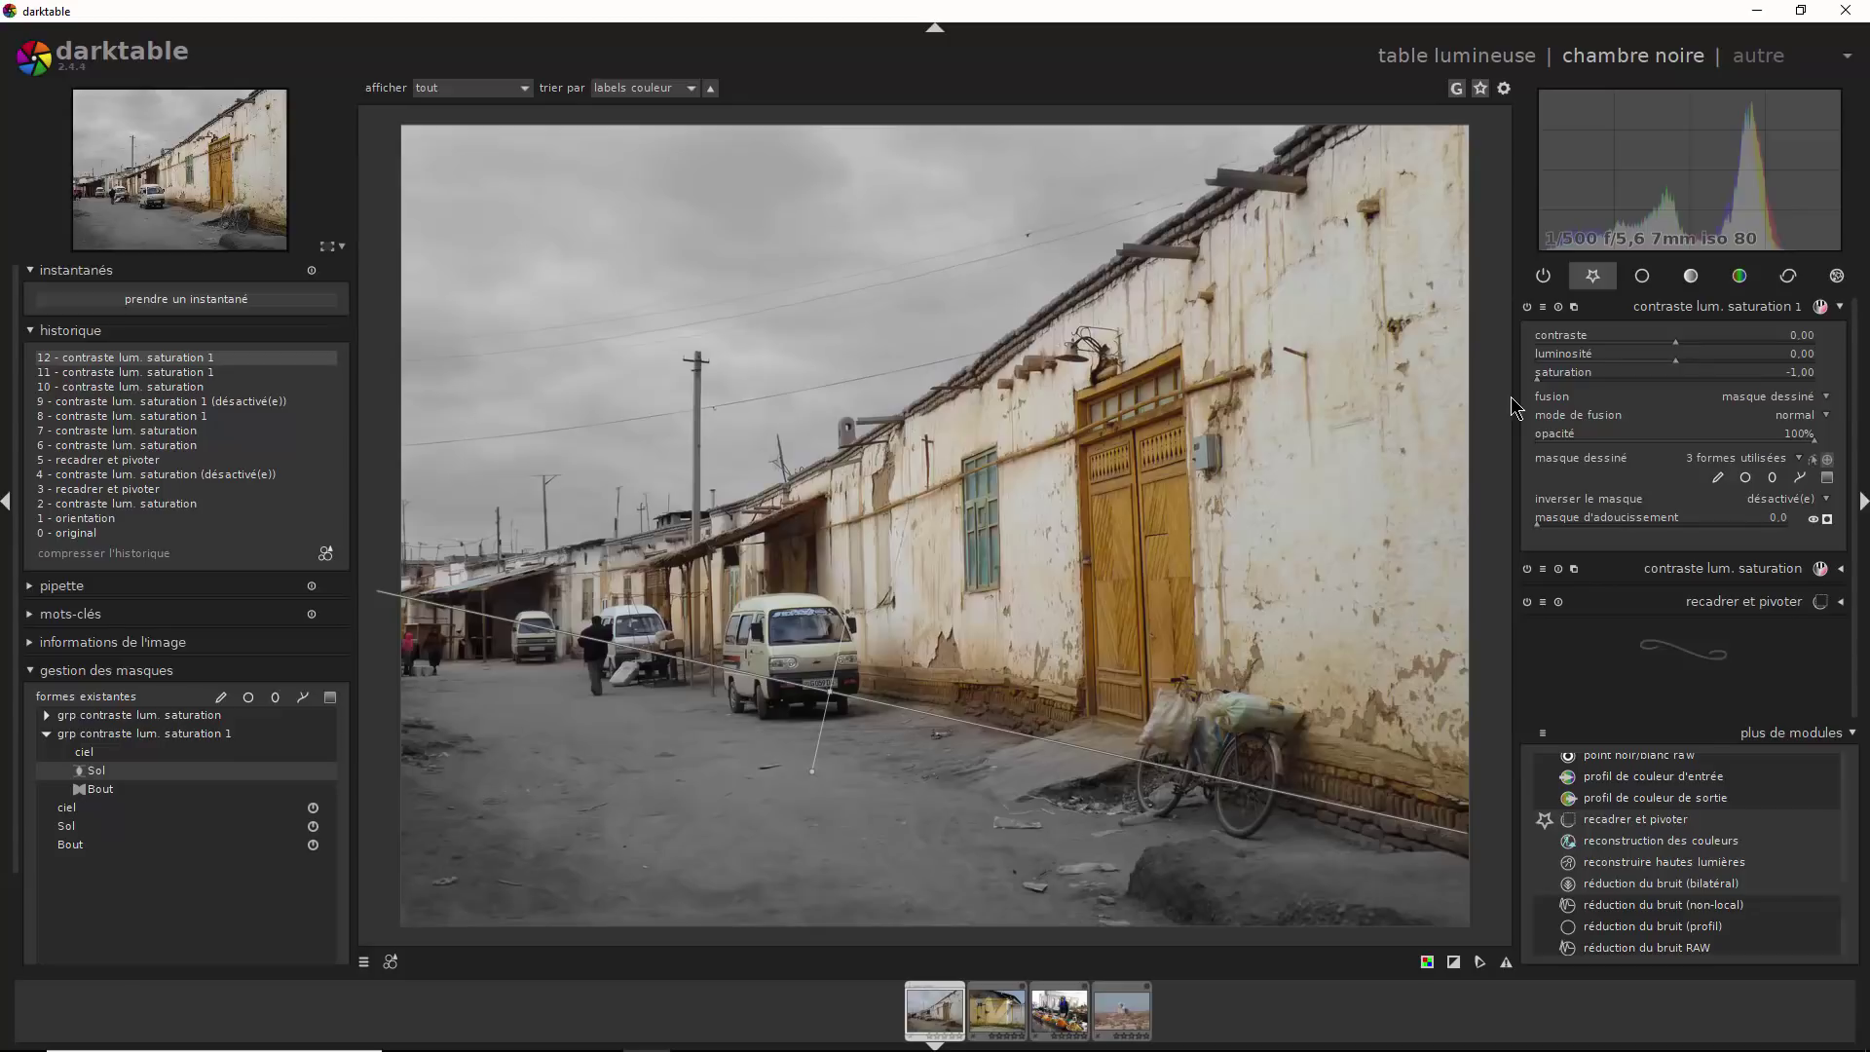
pyautogui.moveTo(1515, 407); pyautogui.dragTo(1805, 410)
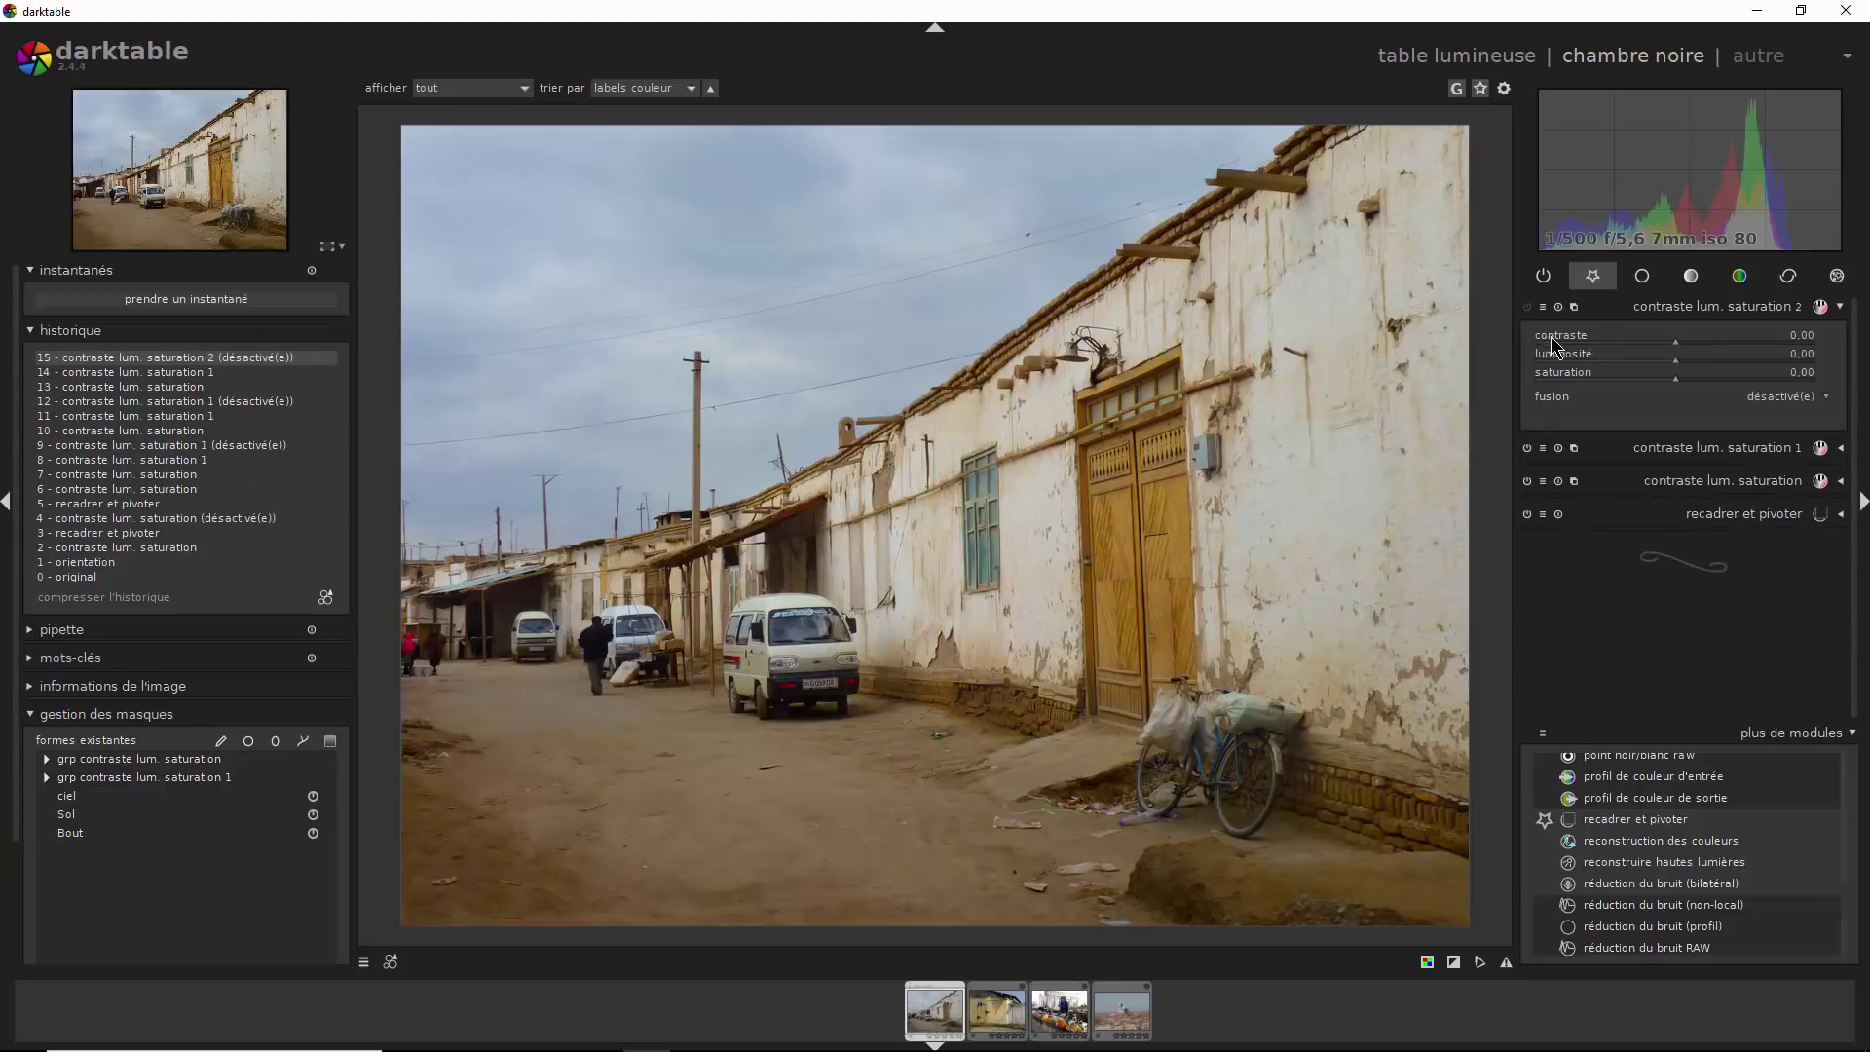
# Set the new instance's fusion to masque dessiné and tilt the ciel gradient slightly steeper along the roofline
pyautogui.click(1824, 399)
pyautogui.click(1803, 401)
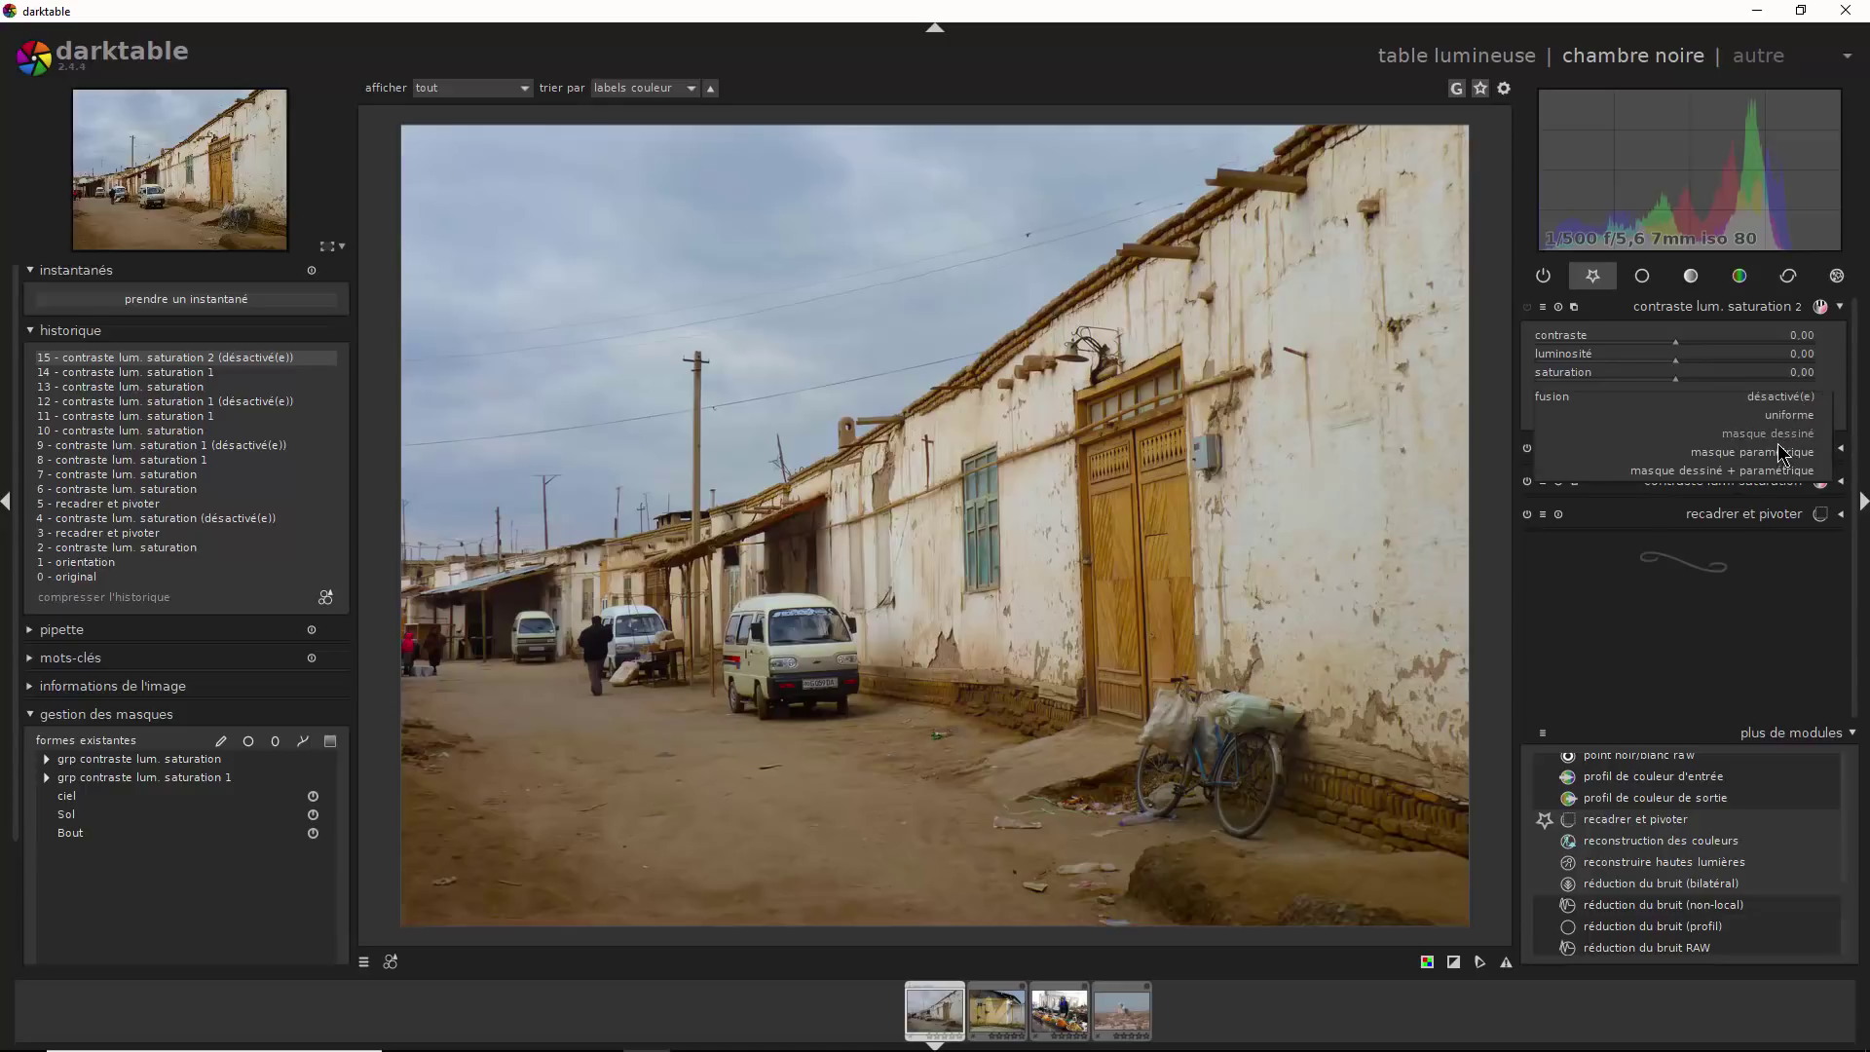
pyautogui.click(1780, 435)
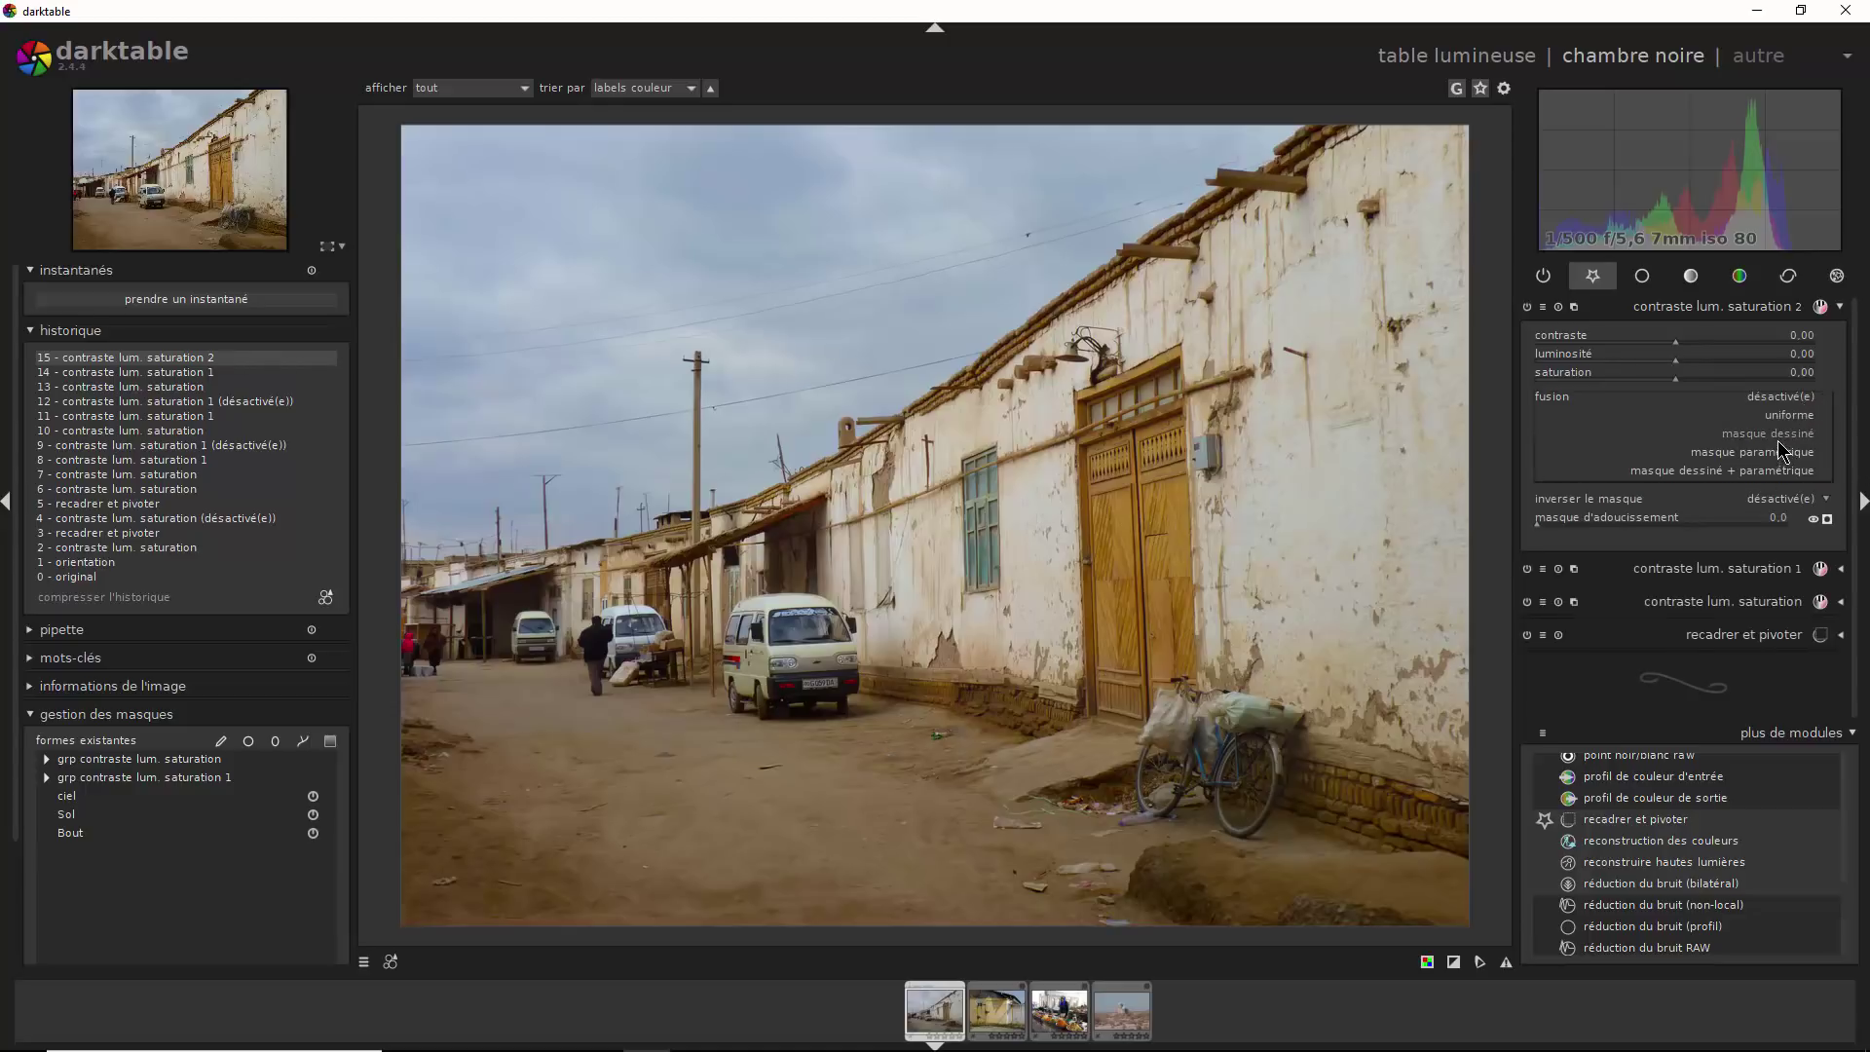
pyautogui.click(72, 797)
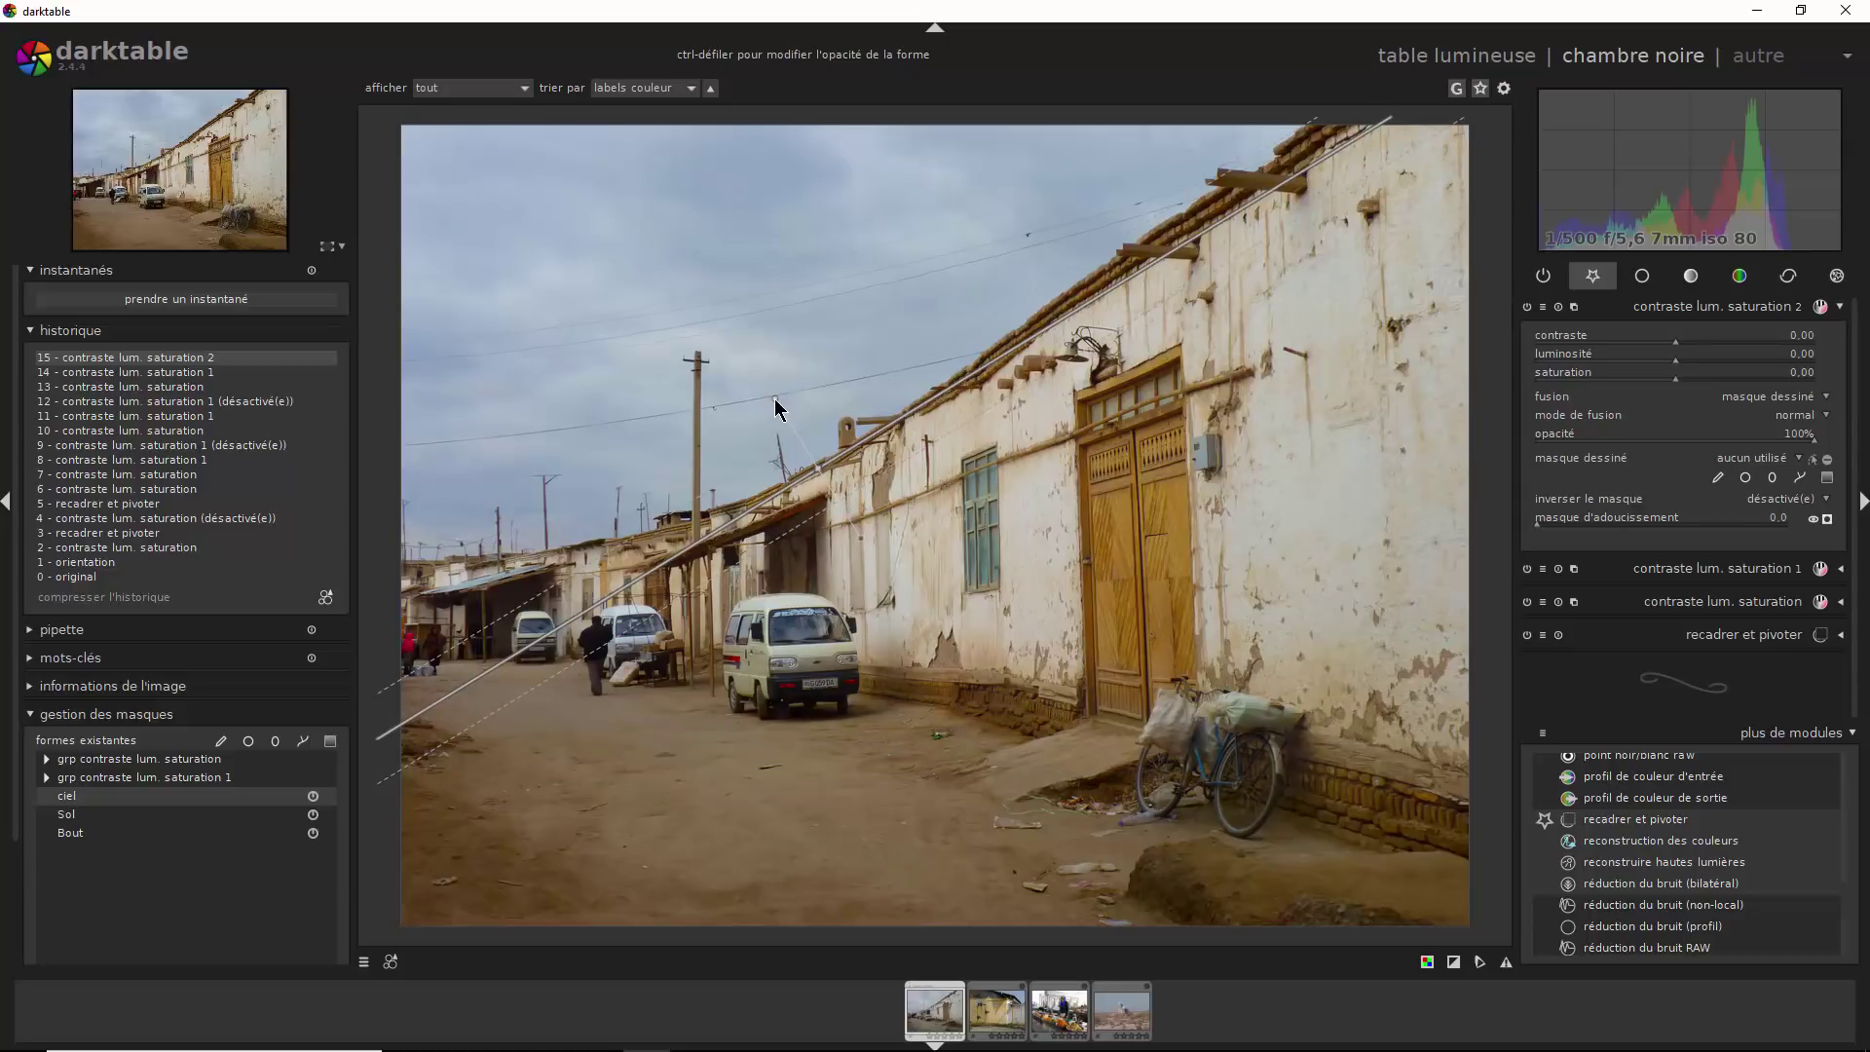
pyautogui.moveTo(774, 399); pyautogui.dragTo(855, 524)
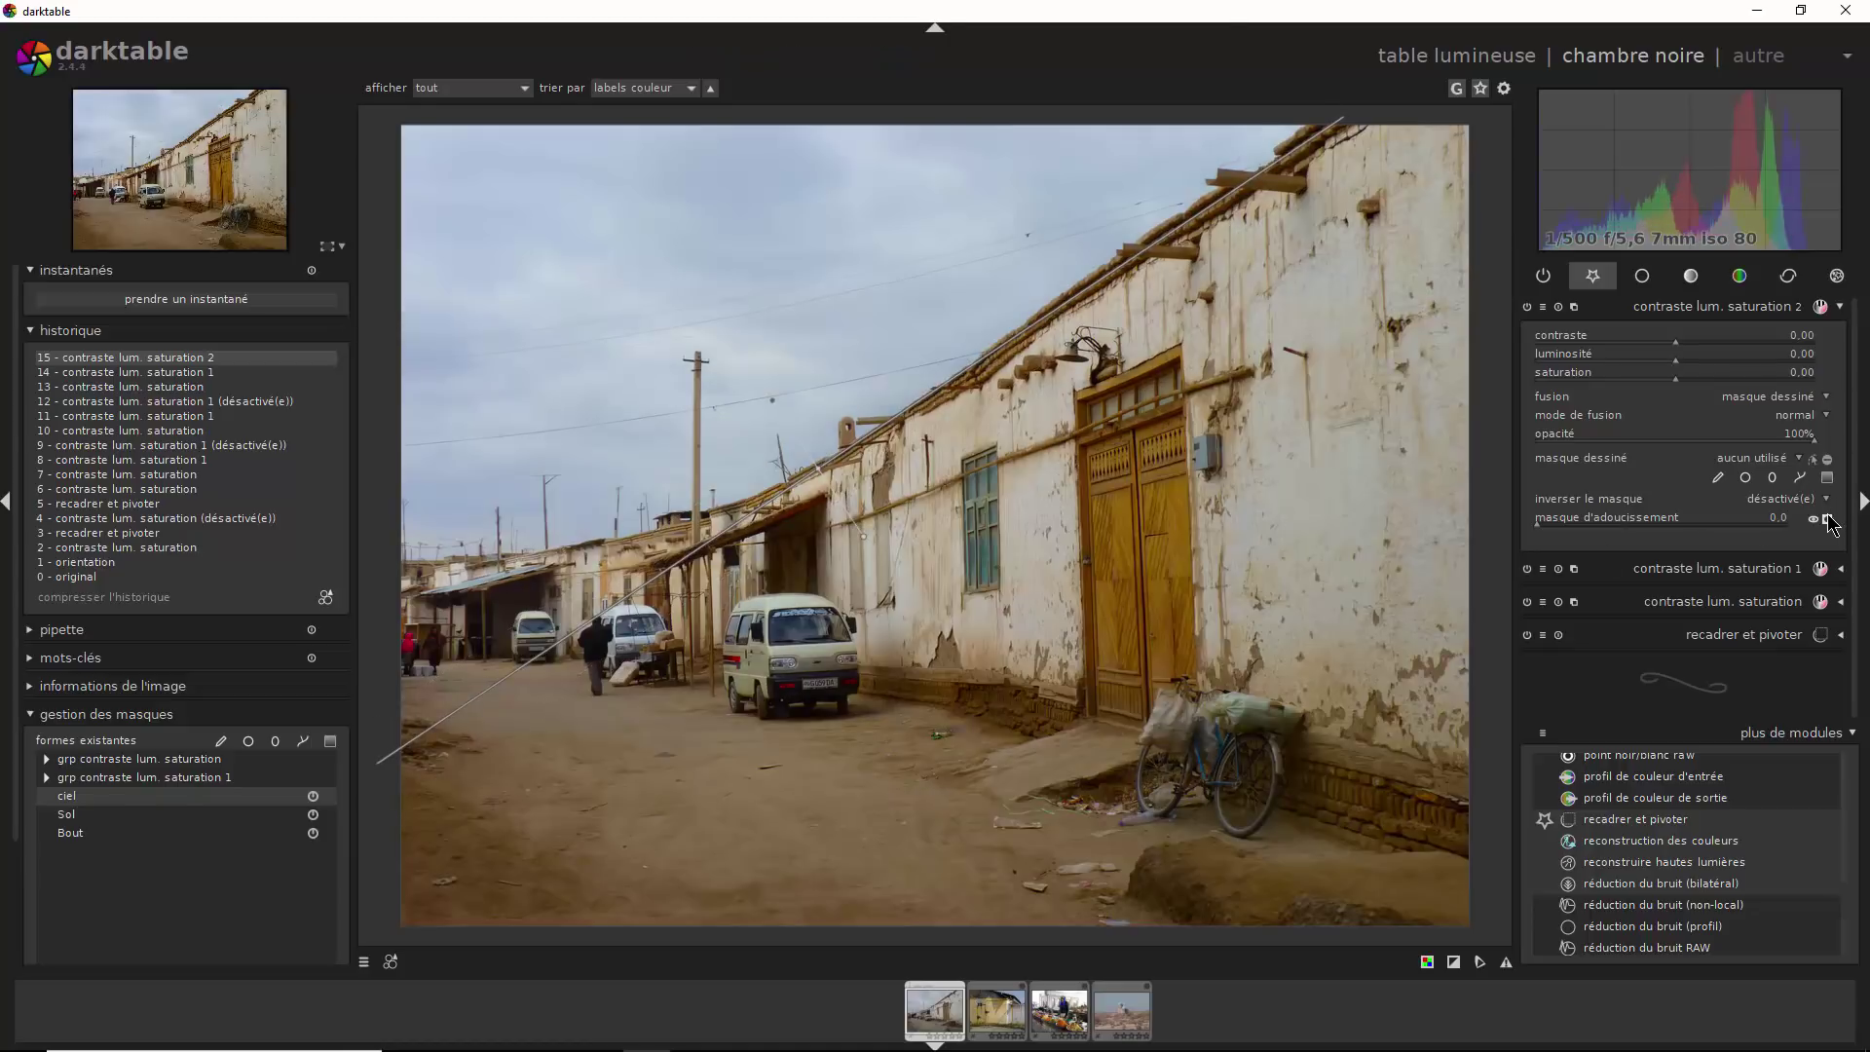
# Add the existing ciel shape to the new instance's drawn mask and display the mask overlay
pyautogui.click(1828, 521)
pyautogui.click(1827, 521)
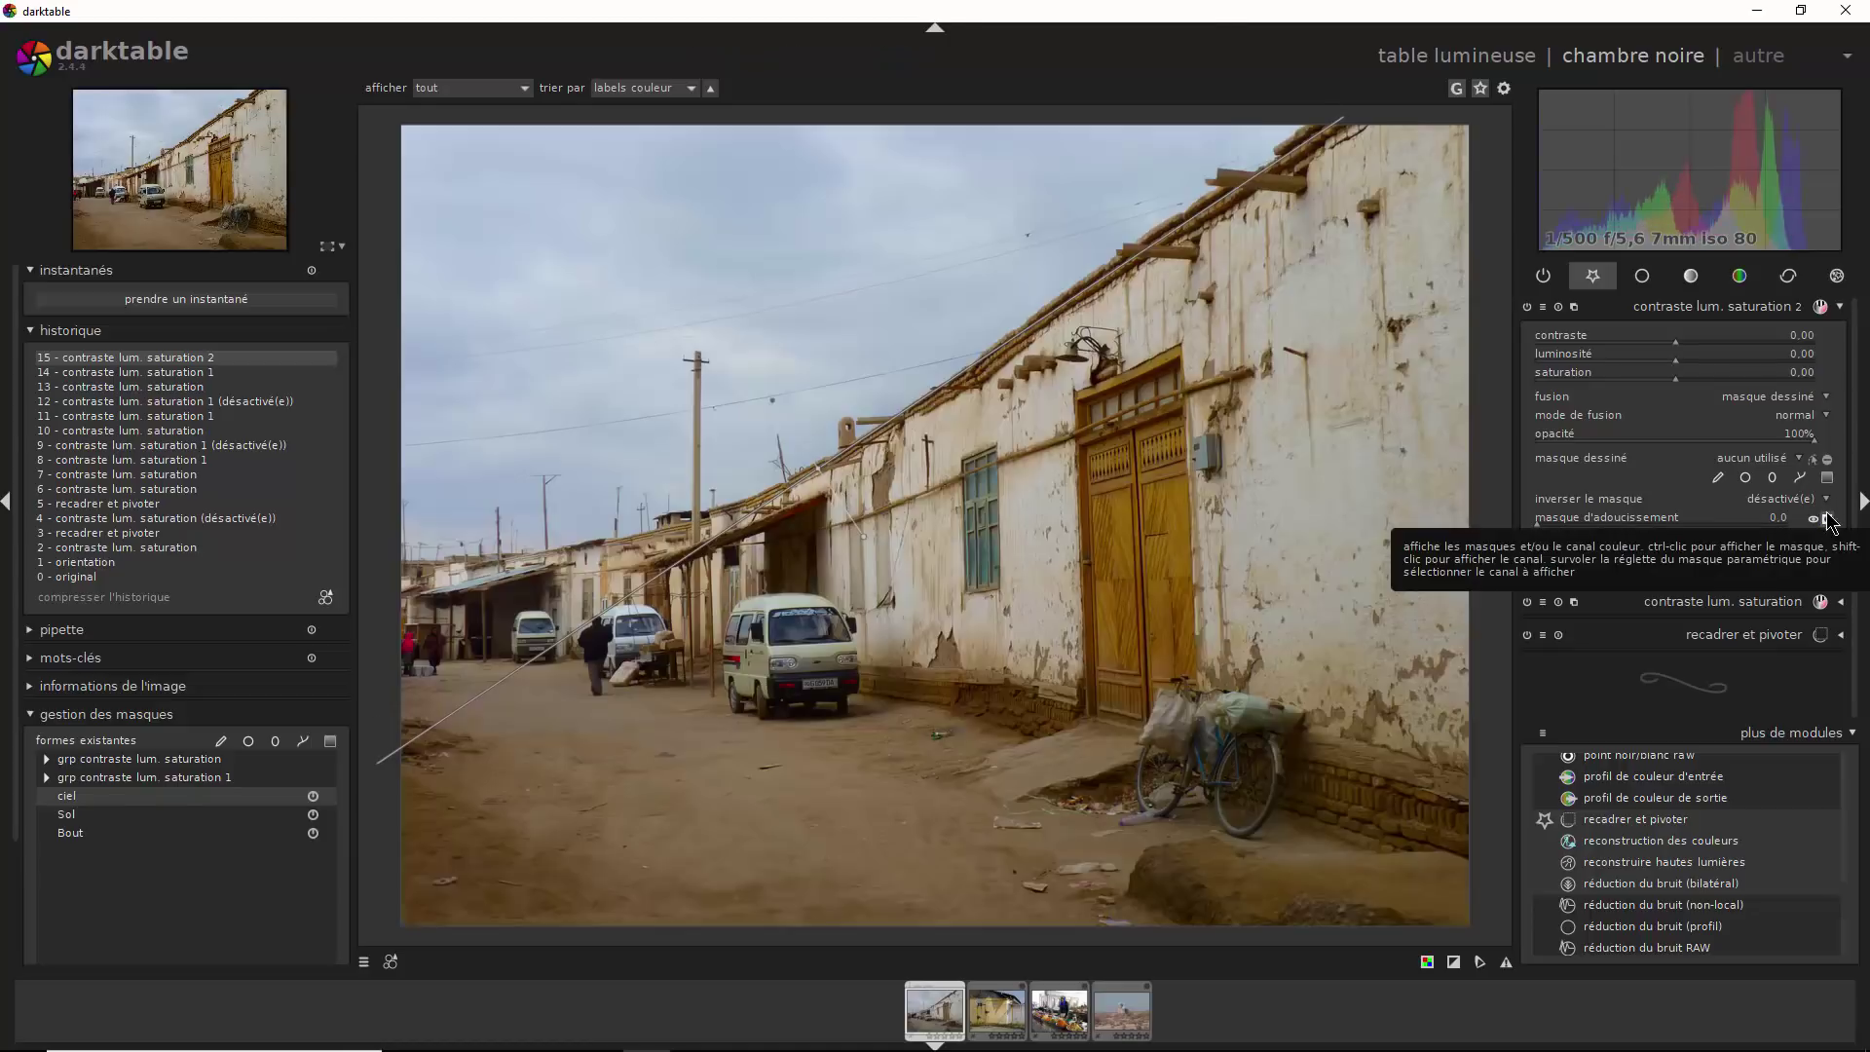
pyautogui.click(1782, 460)
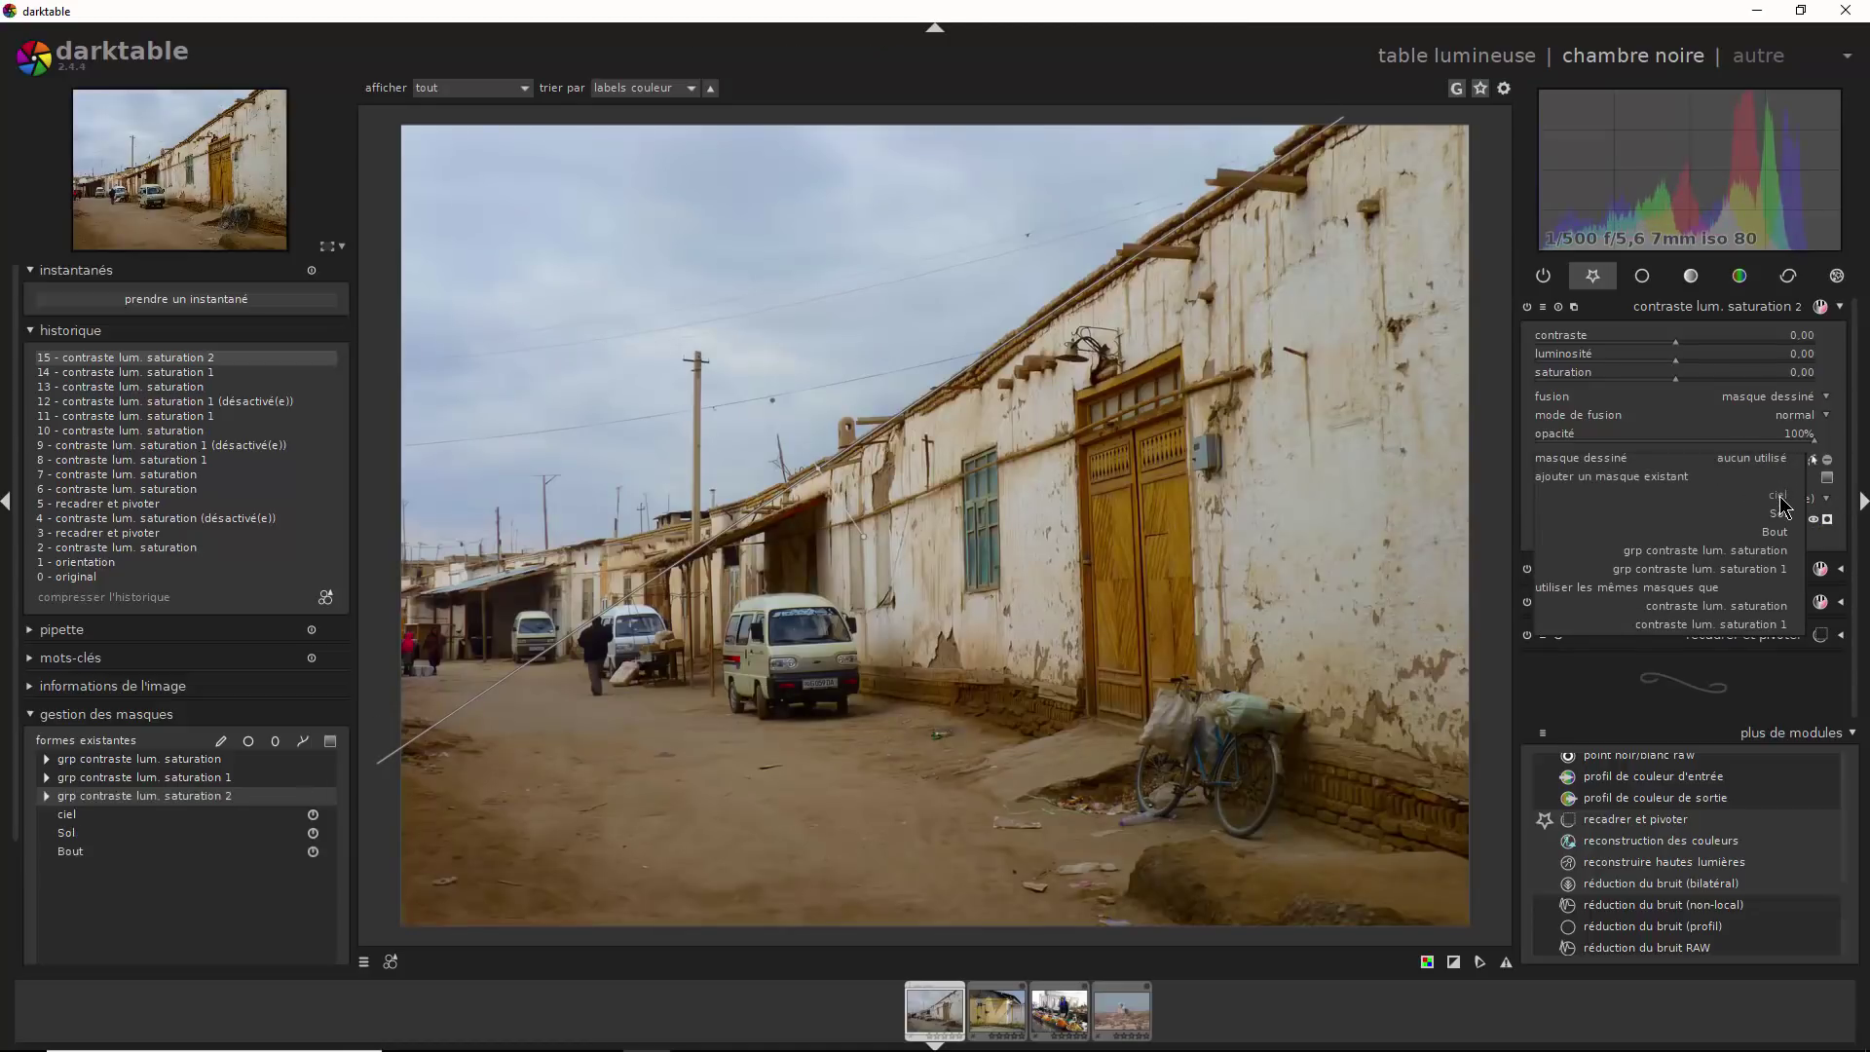
pyautogui.click(1781, 497)
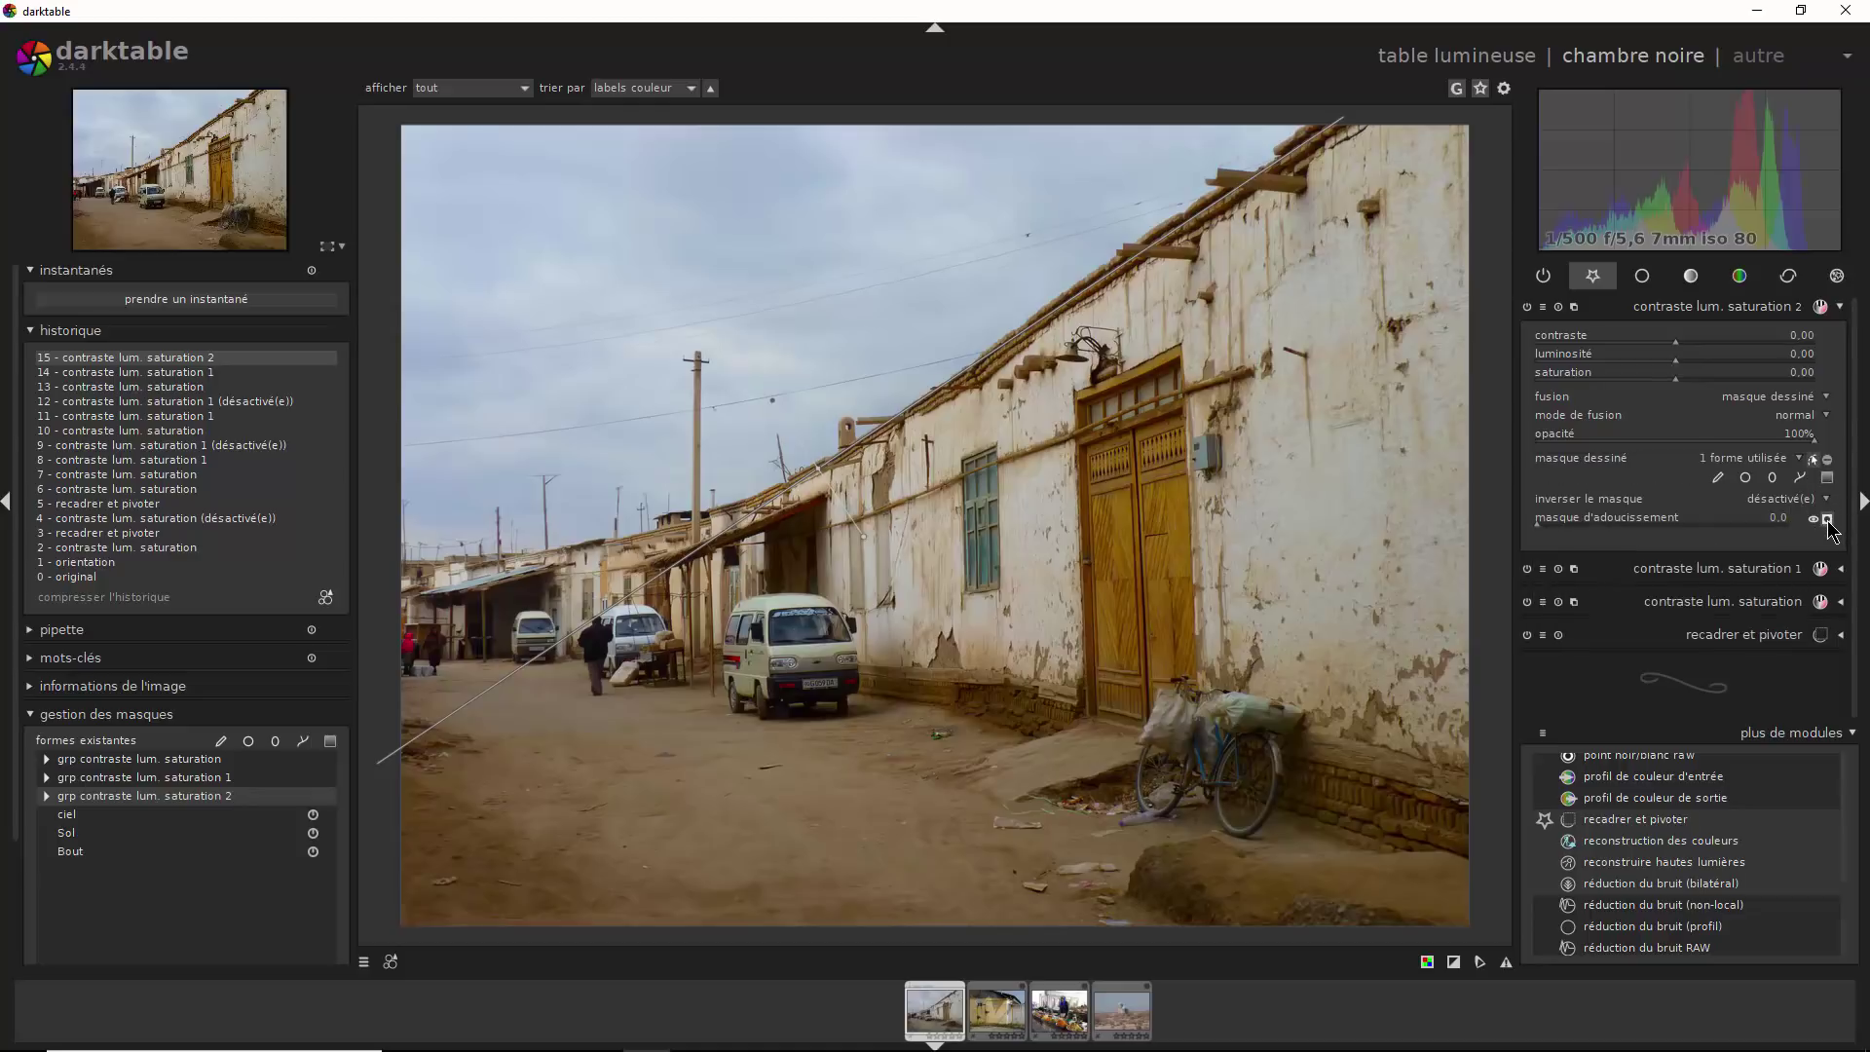
pyautogui.click(1827, 521)
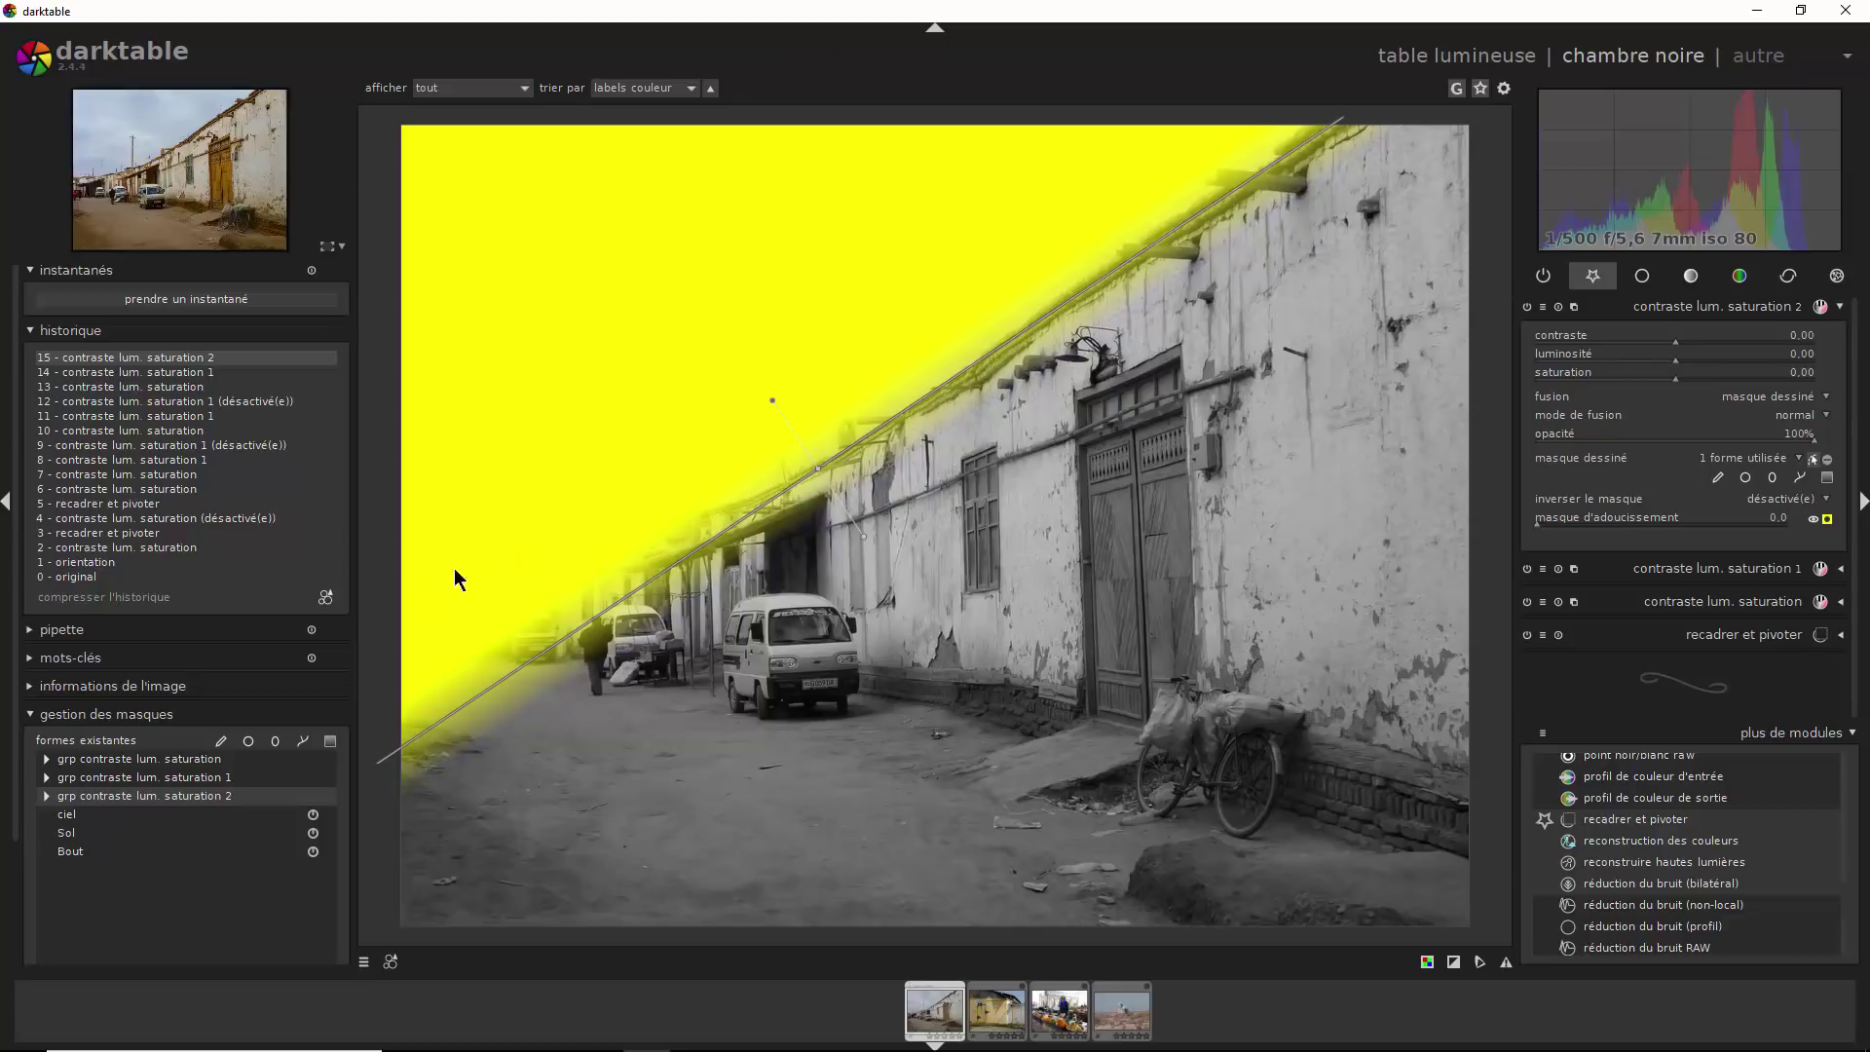
# Add the existing Bout shape to the sky mask and set it to différence mode within the mask group
pyautogui.click(96, 855)
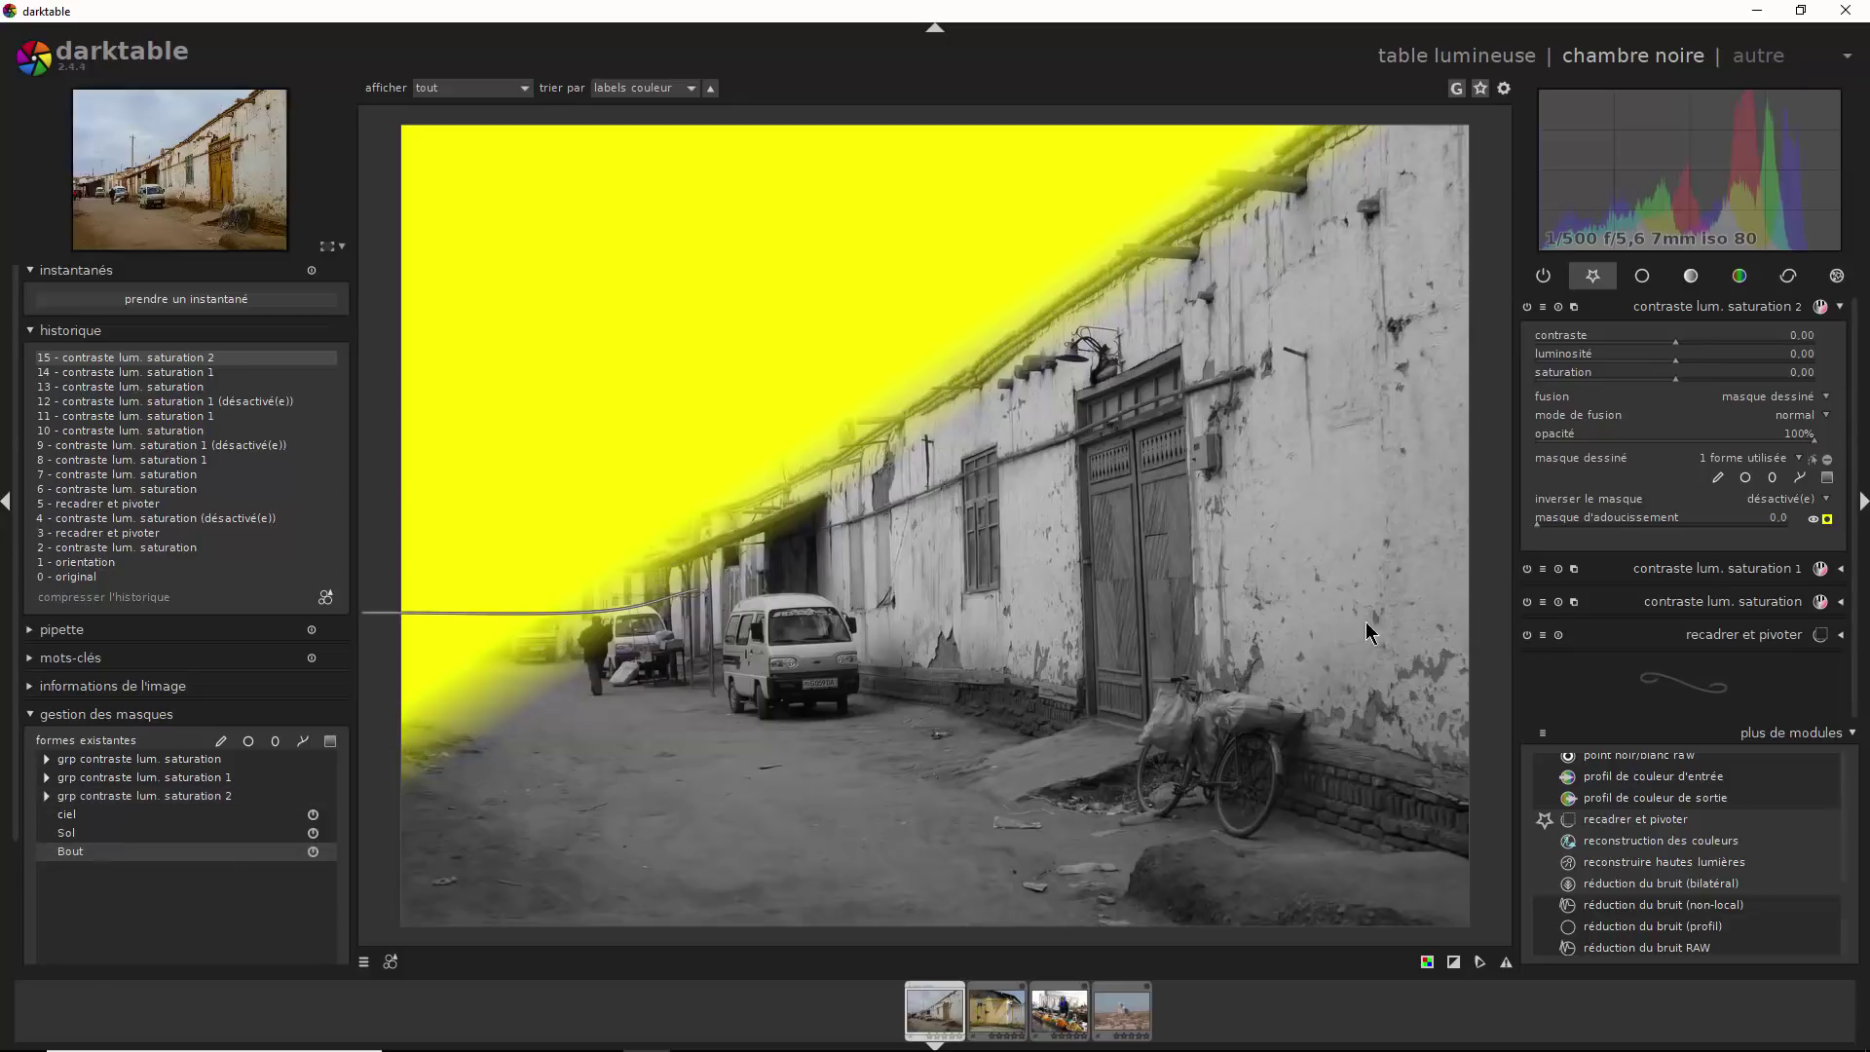
pyautogui.click(1778, 466)
pyautogui.click(1774, 513)
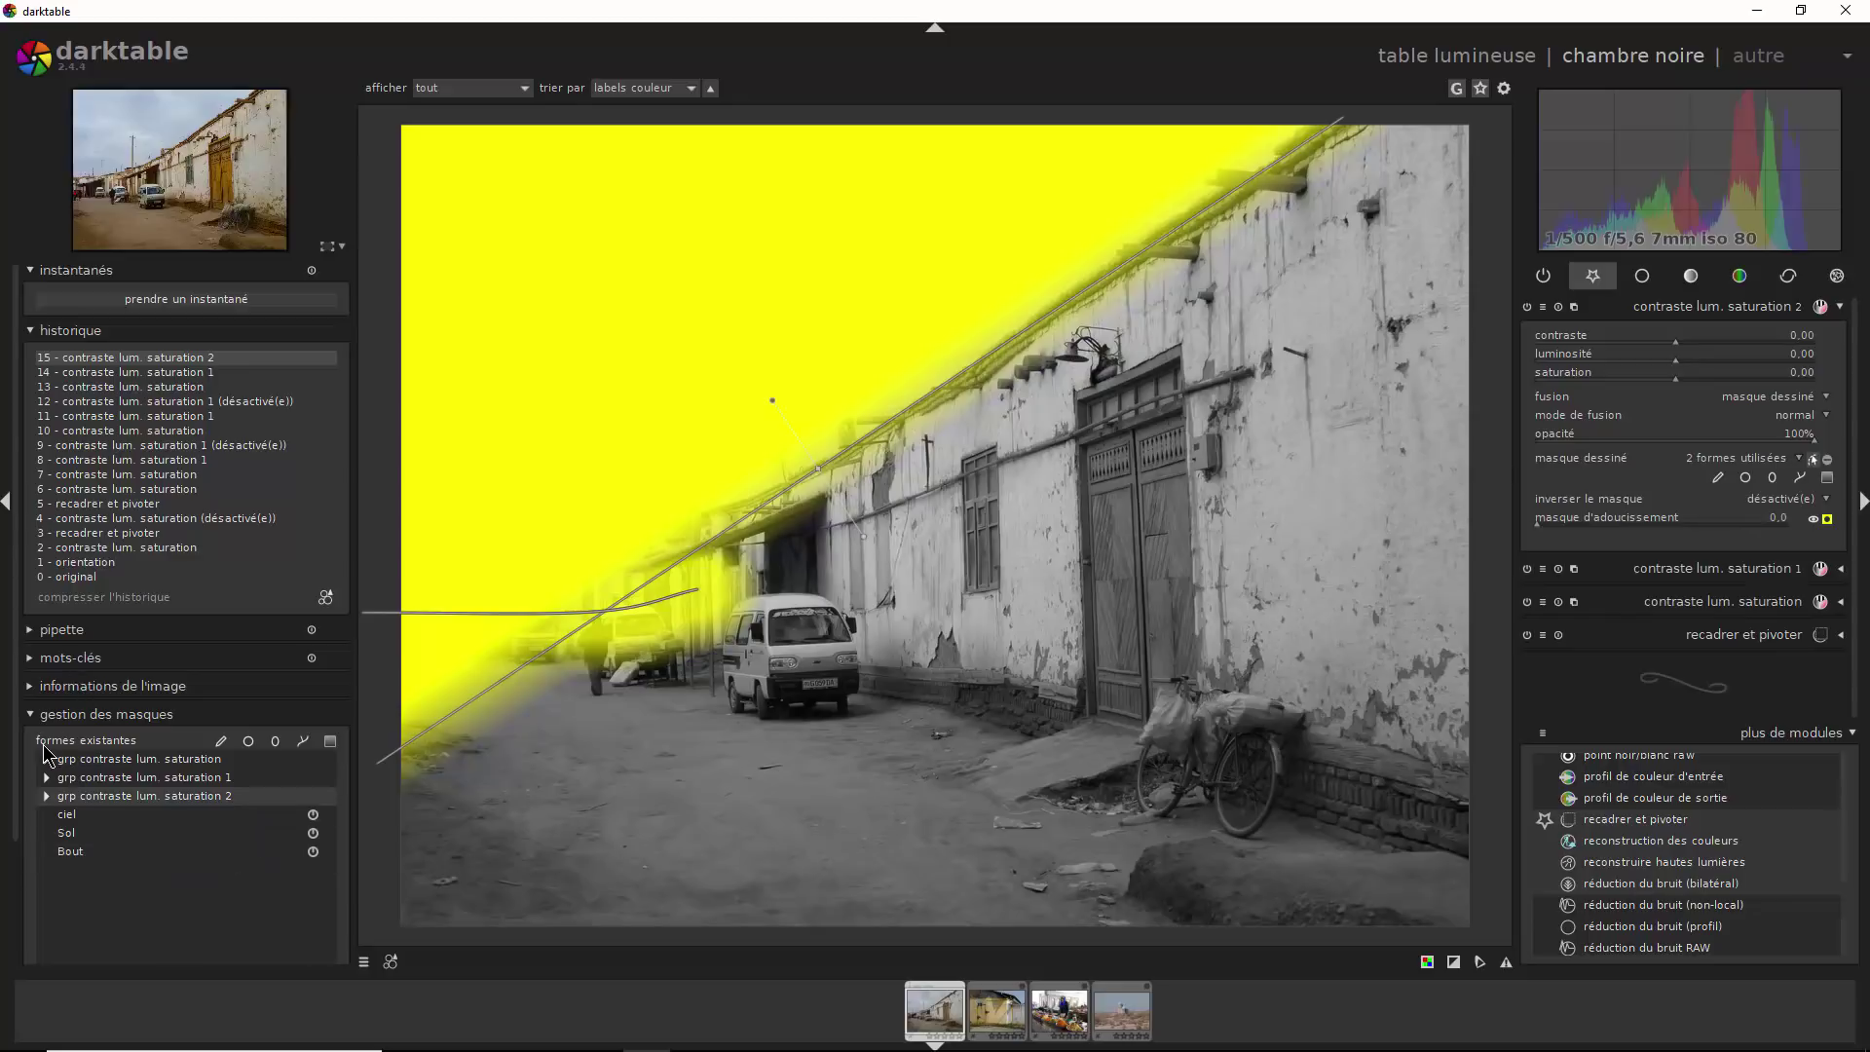
pyautogui.click(48, 797)
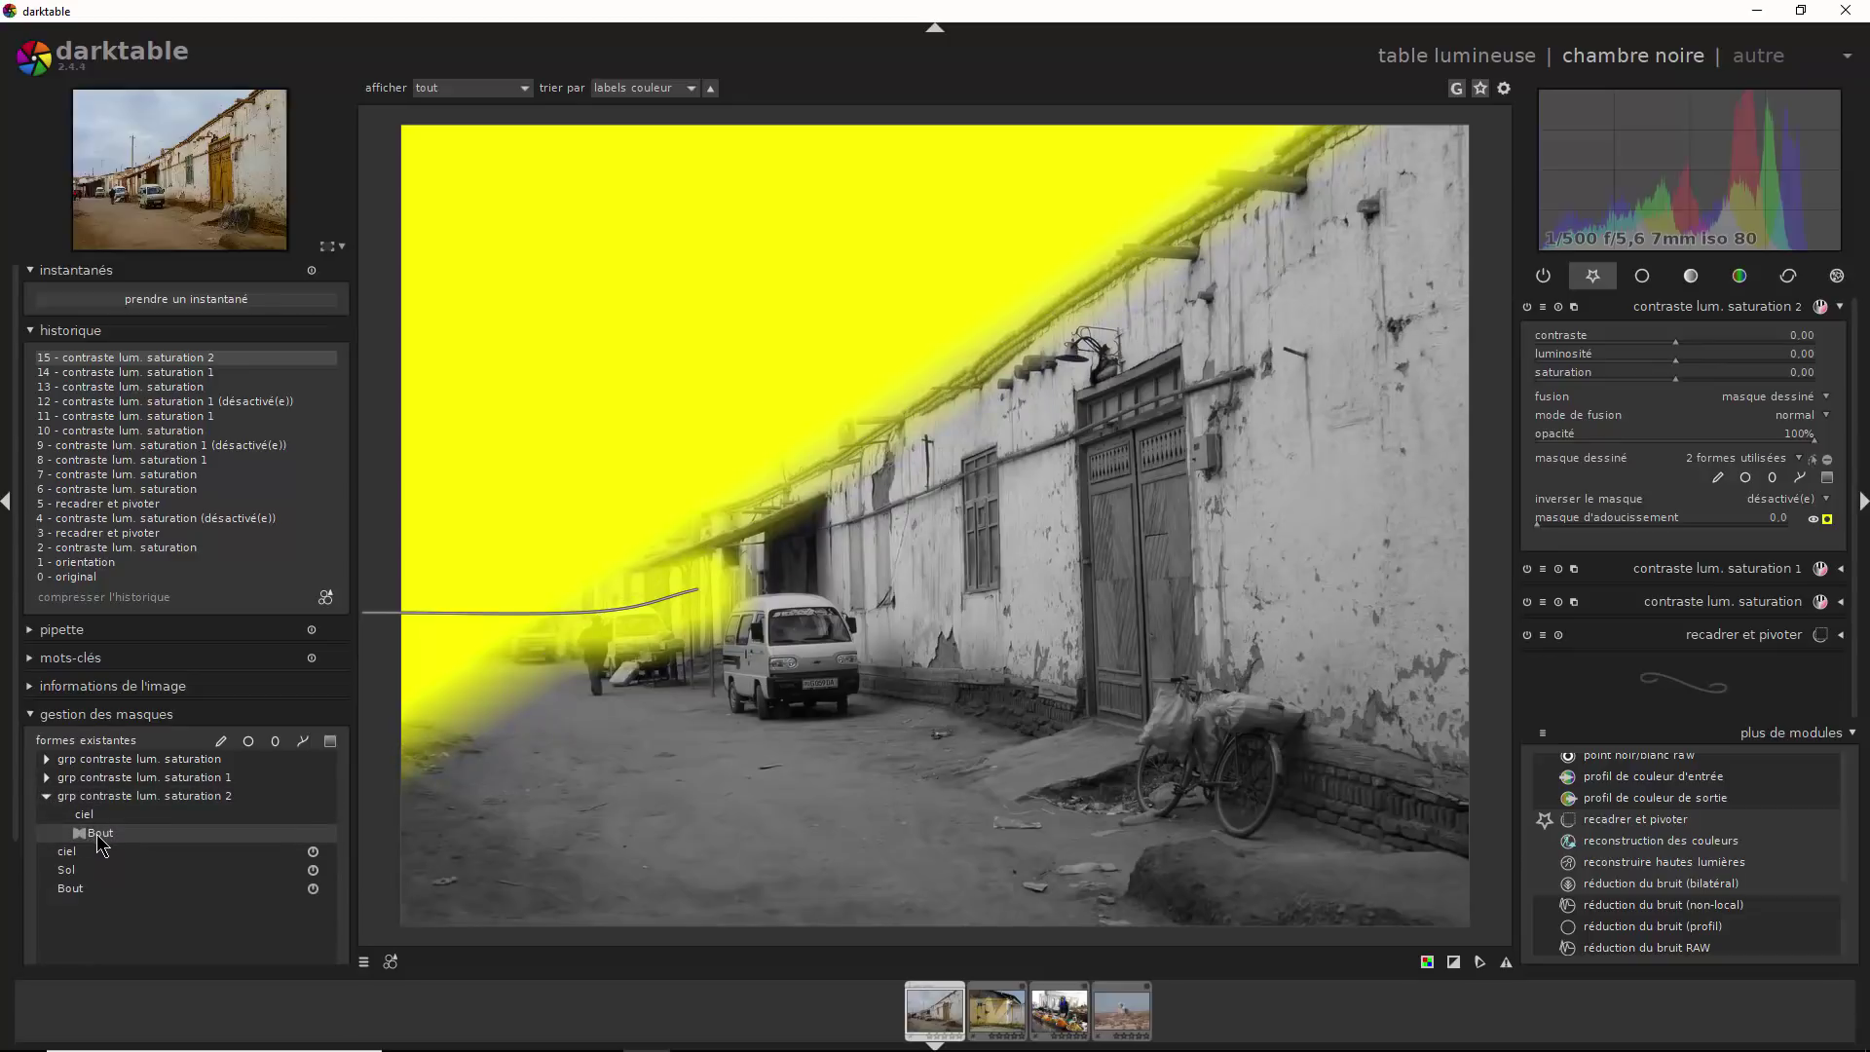
pyautogui.rightClick(96, 835)
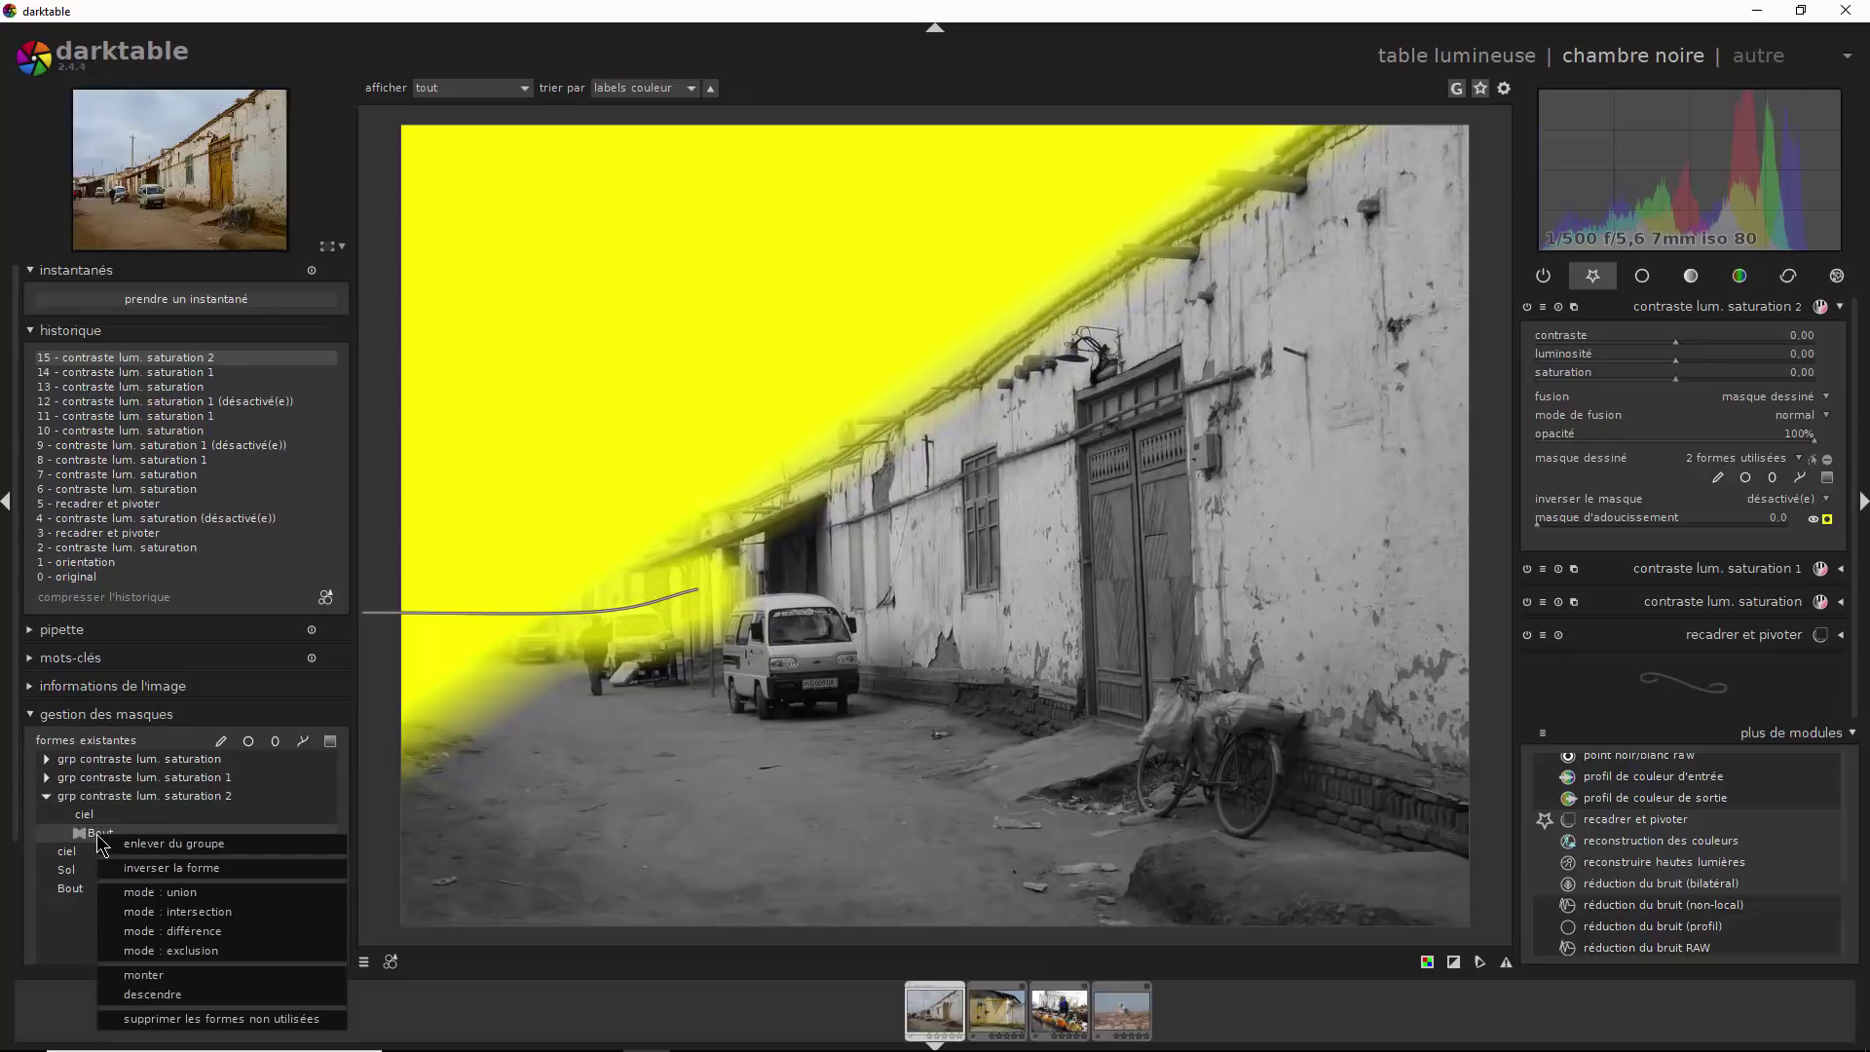
pyautogui.click(209, 927)
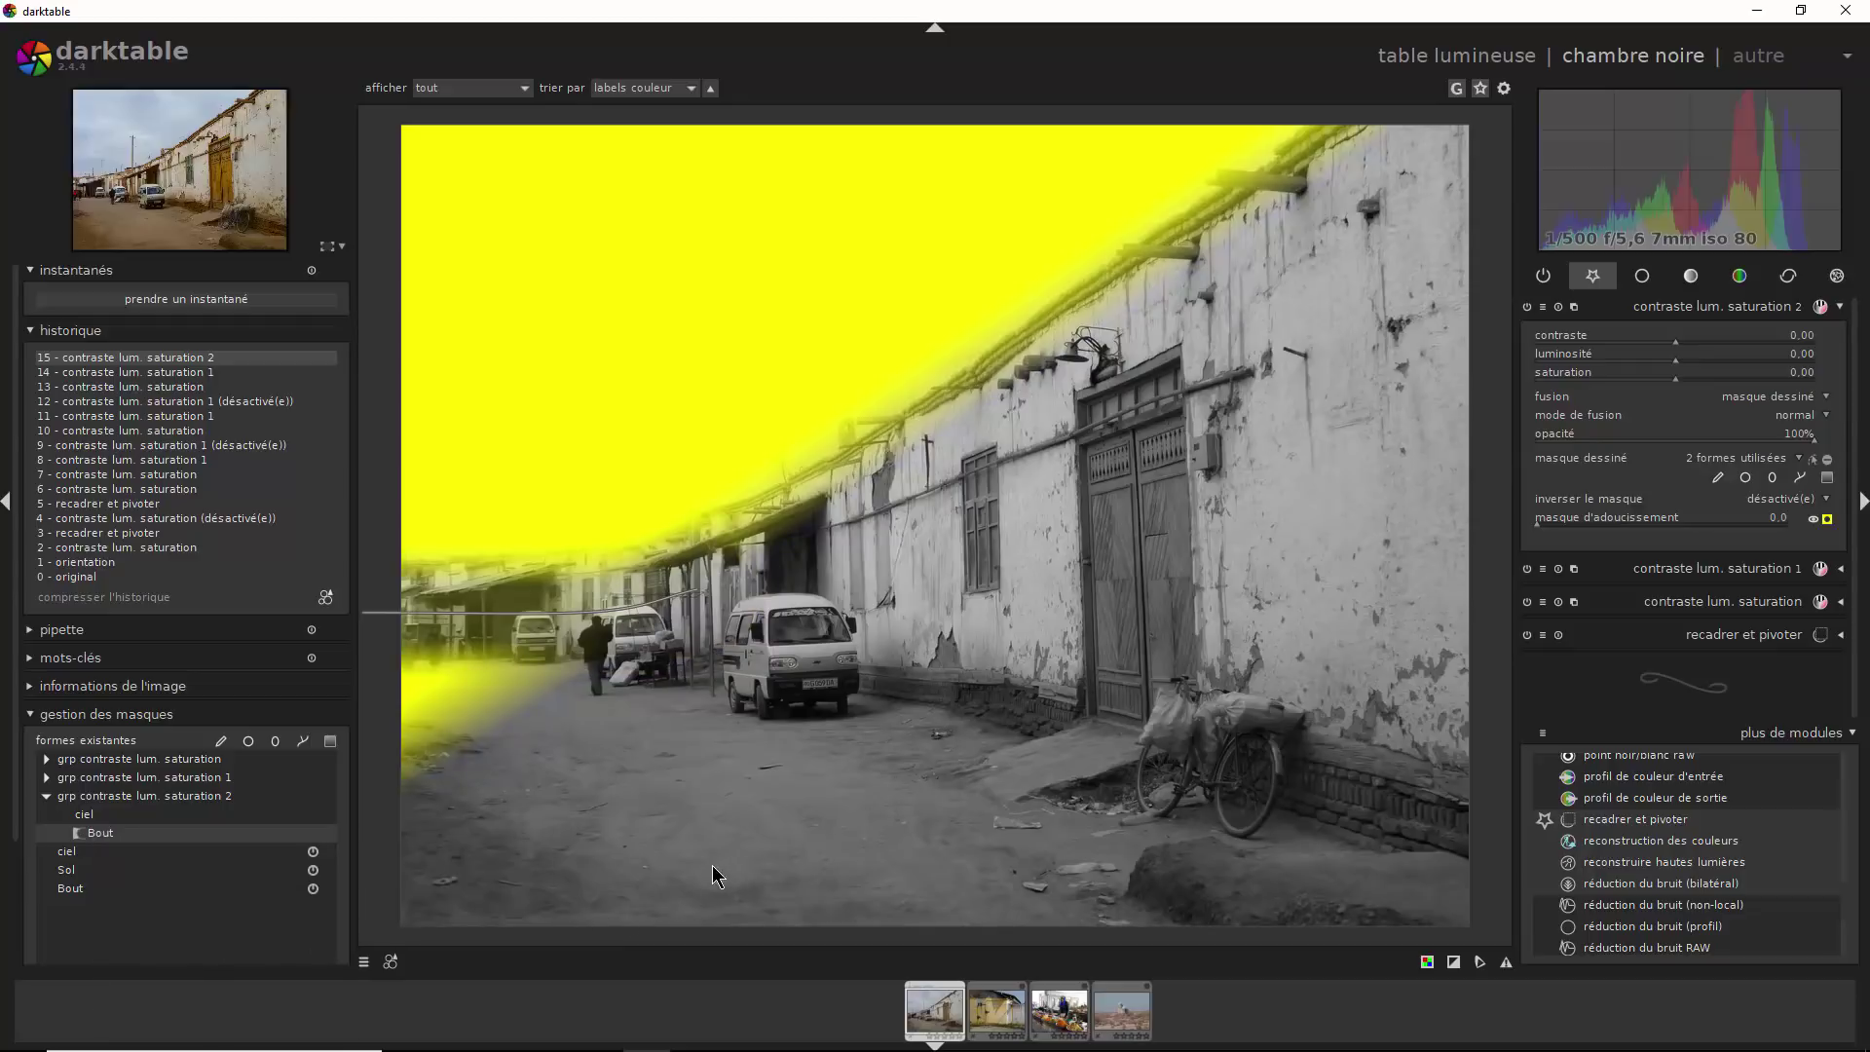
# Paint a large, hard-edged brush stroke over the leftover mask area on the ground at the far end of the street
pyautogui.moveTo(475, 645)
pyautogui.click(1718, 479)
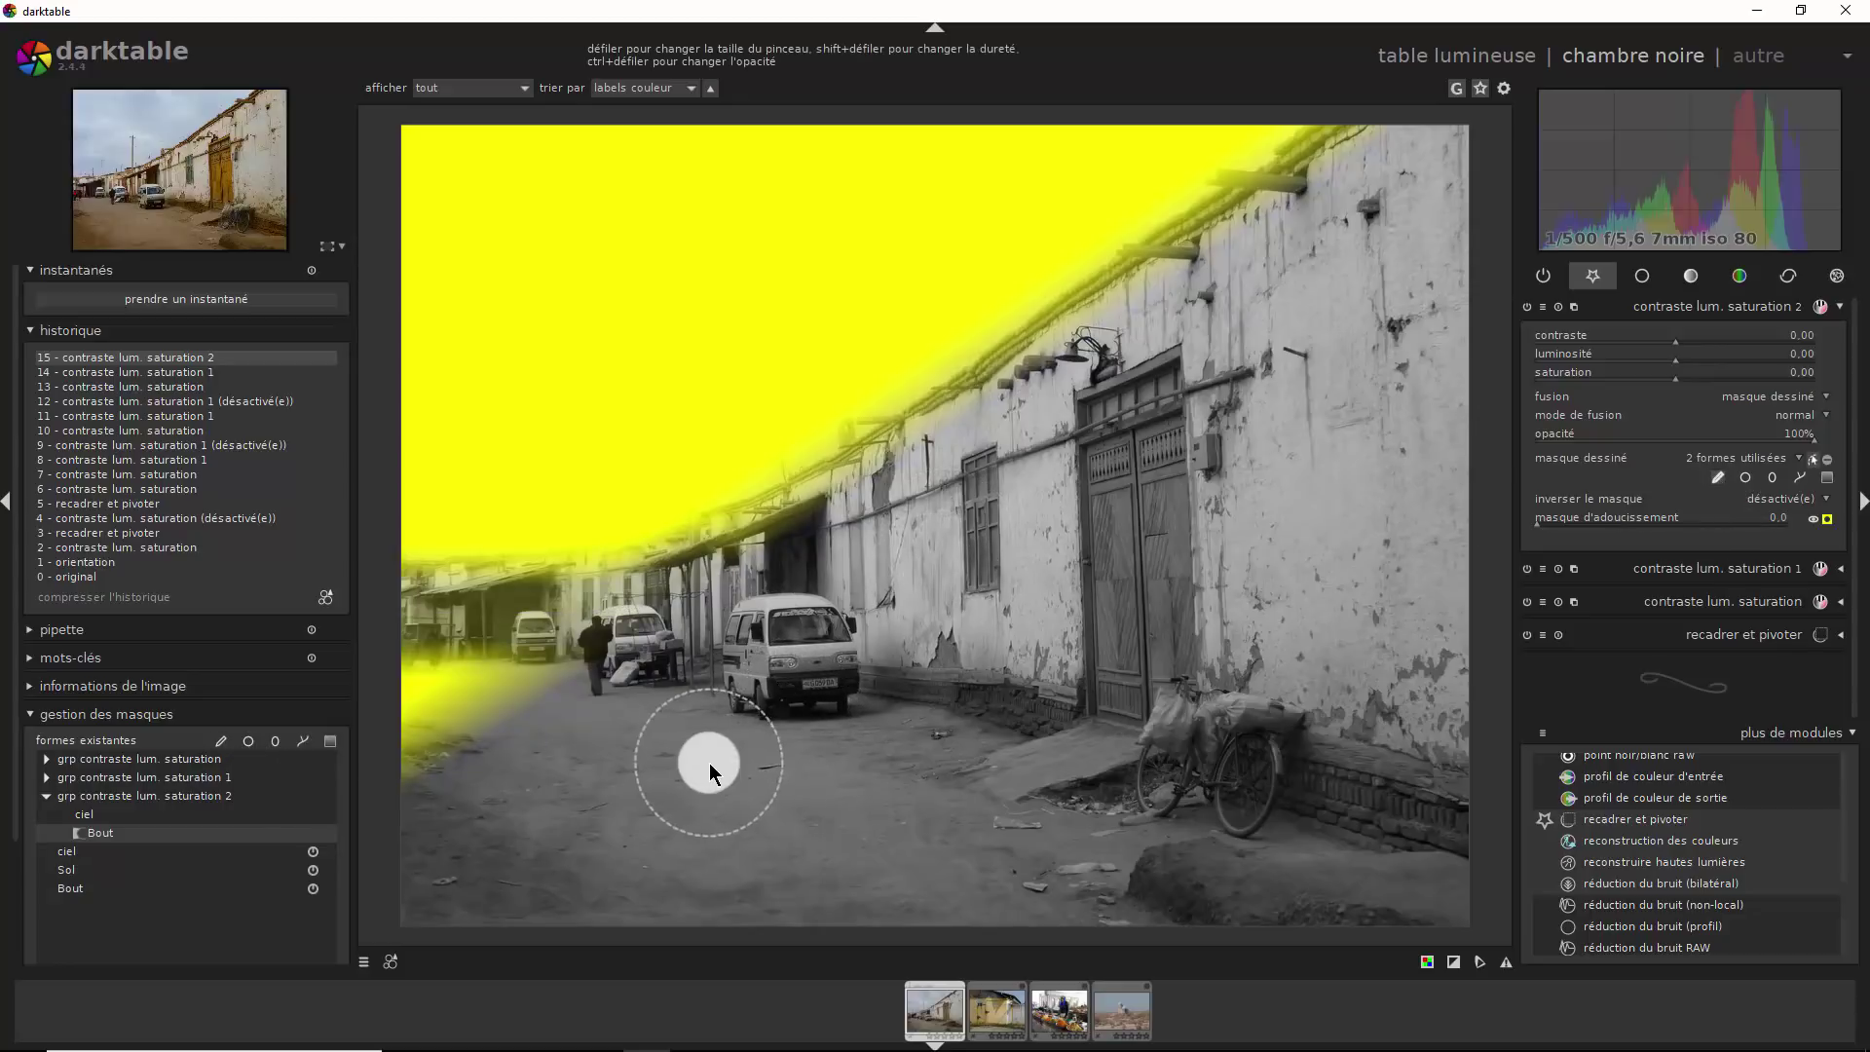
pyautogui.scroll(8, 709, 760)
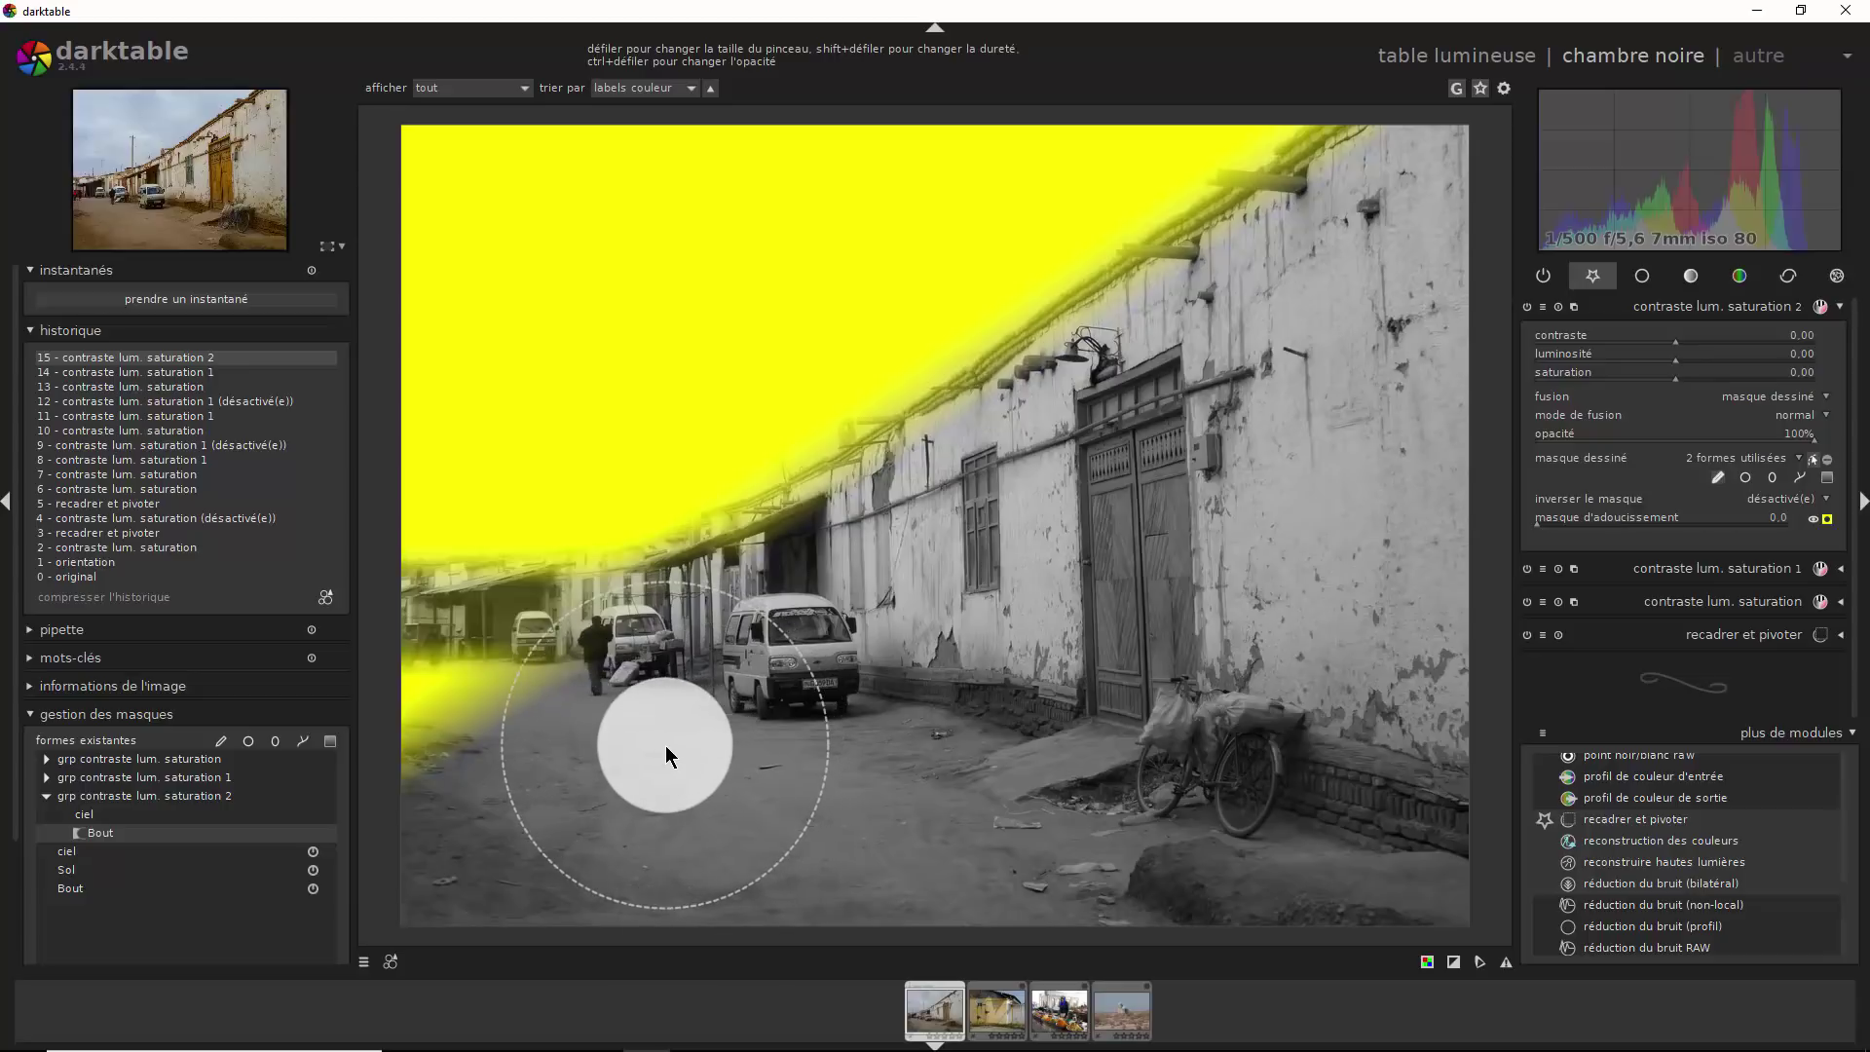
pyautogui.scroll(-3, 664, 746)
pyautogui.scroll(3, 658, 733)
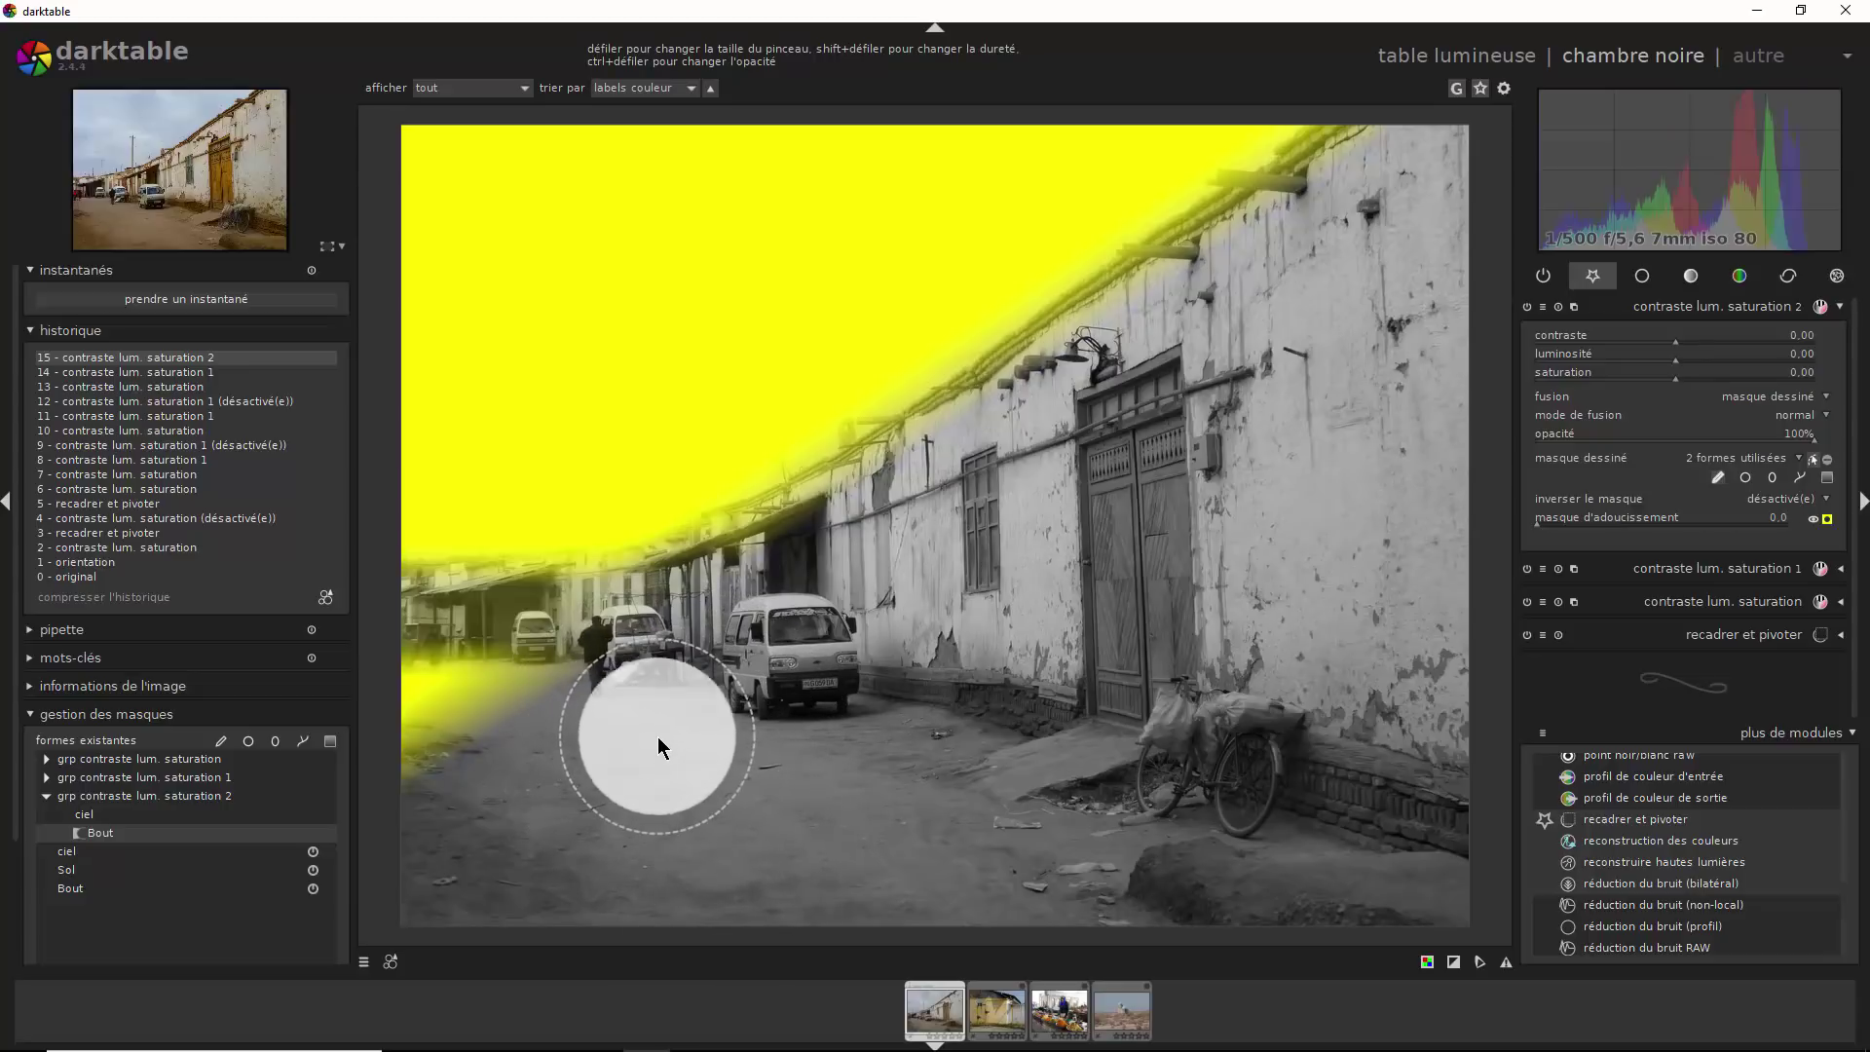
pyautogui.moveTo(598, 713)
pyautogui.mouseDown()
pyautogui.moveTo(493, 701)
pyautogui.moveTo(438, 730)
pyautogui.moveTo(547, 746)
pyautogui.moveTo(428, 668)
pyautogui.moveTo(610, 667)
pyautogui.mouseUp()
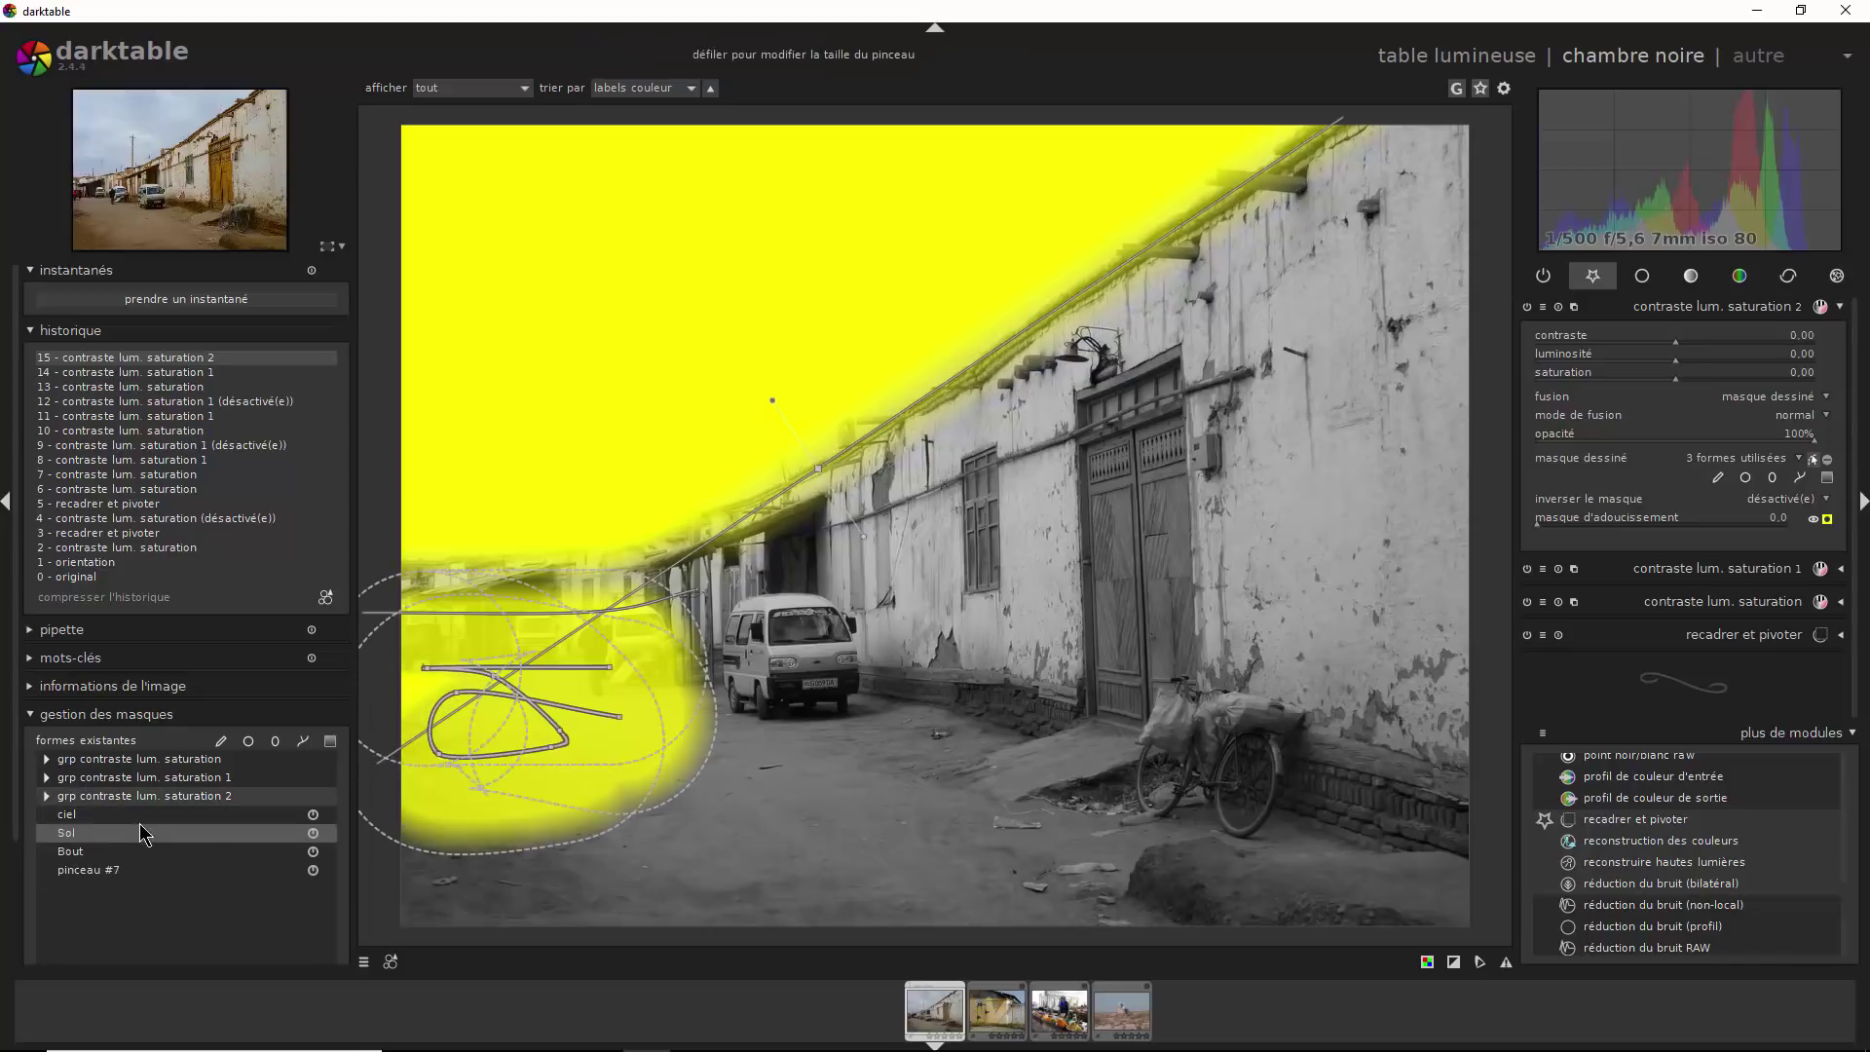
# Set the new ground brush stroke to différence mode in the sky mask group and hide the mask overlay
pyautogui.click(136, 796)
pyautogui.click(131, 853)
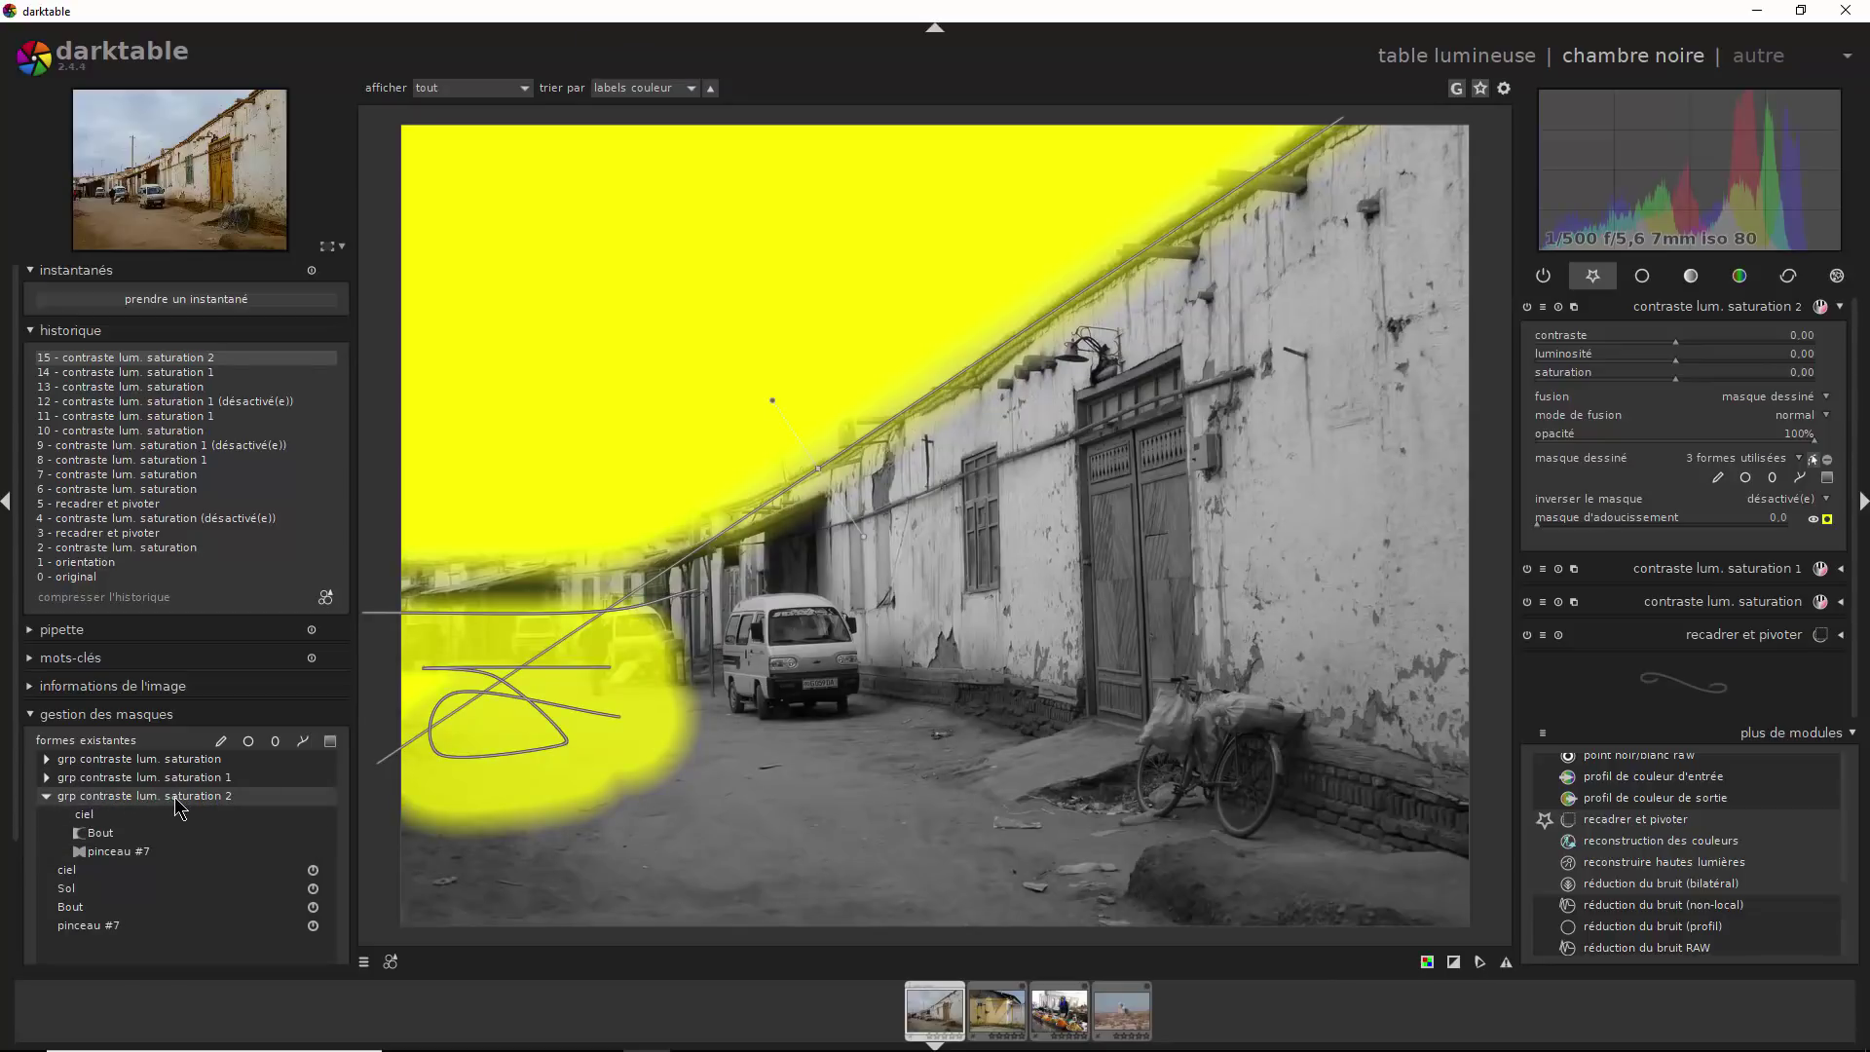
pyautogui.rightClick(137, 855)
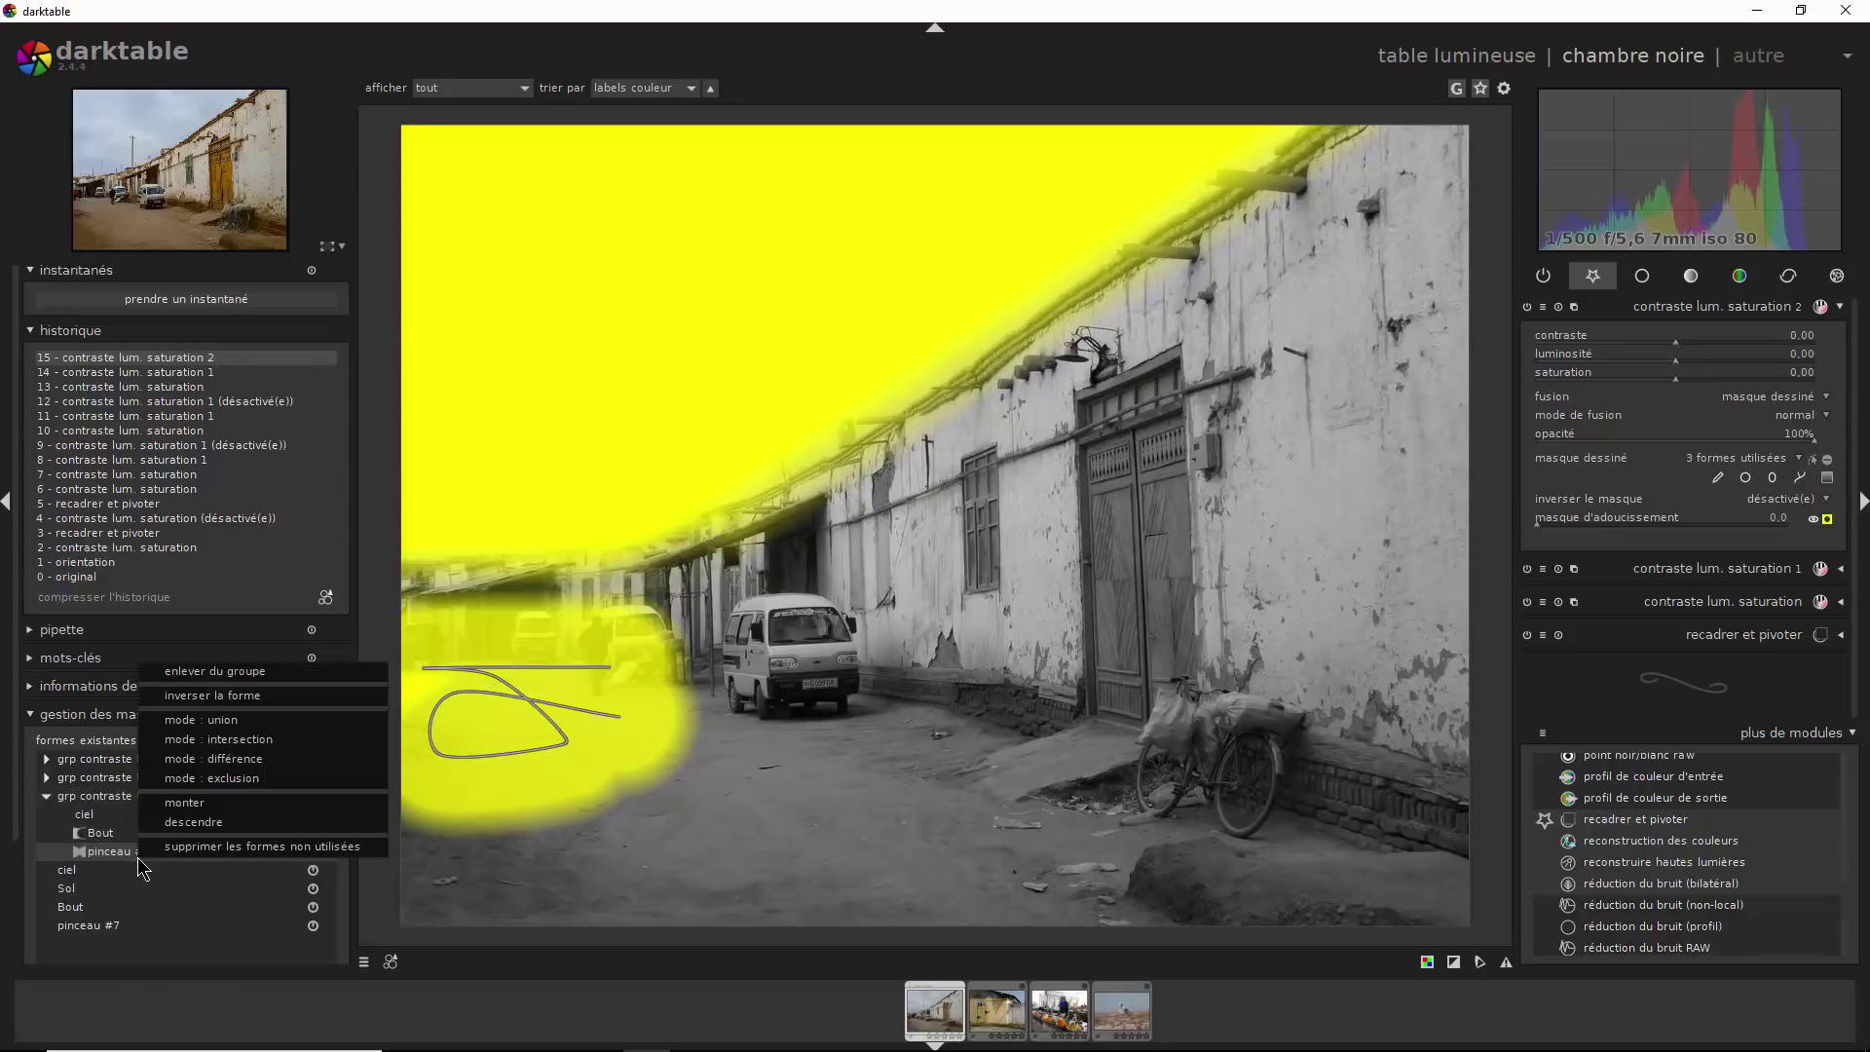
pyautogui.click(240, 760)
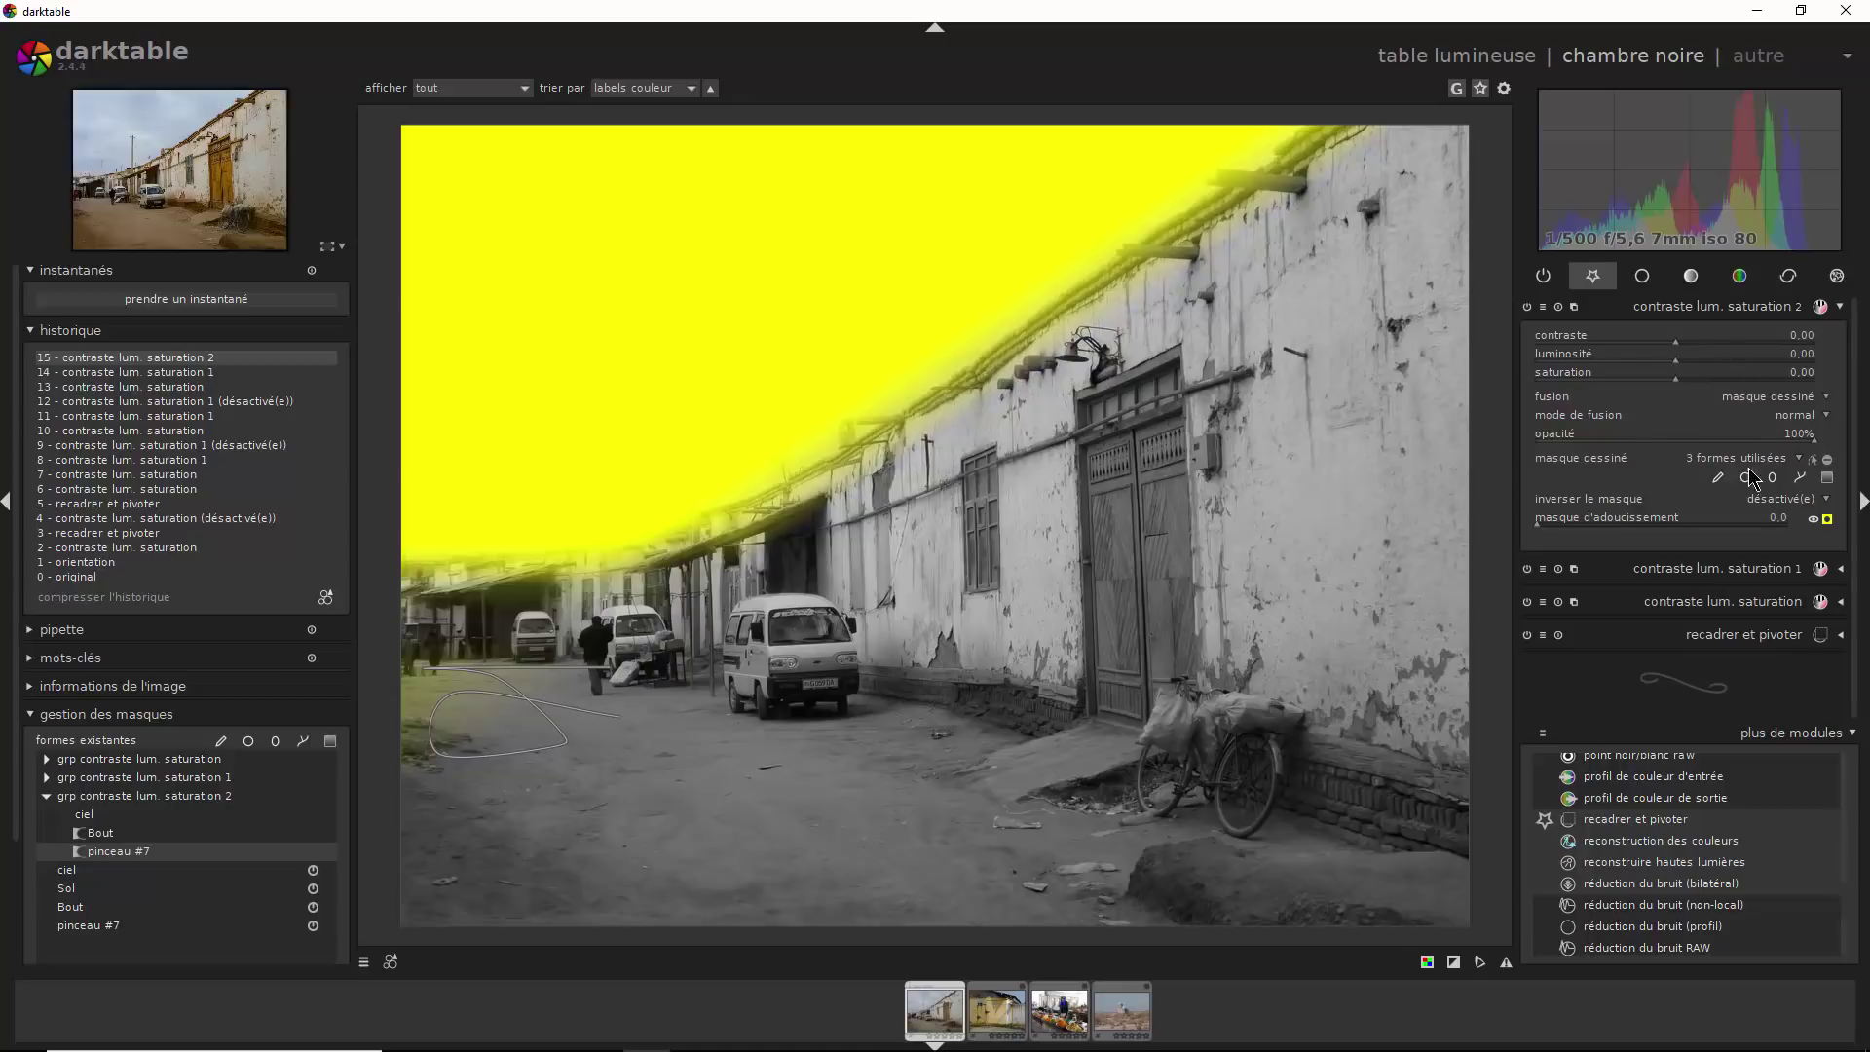
pyautogui.click(1827, 519)
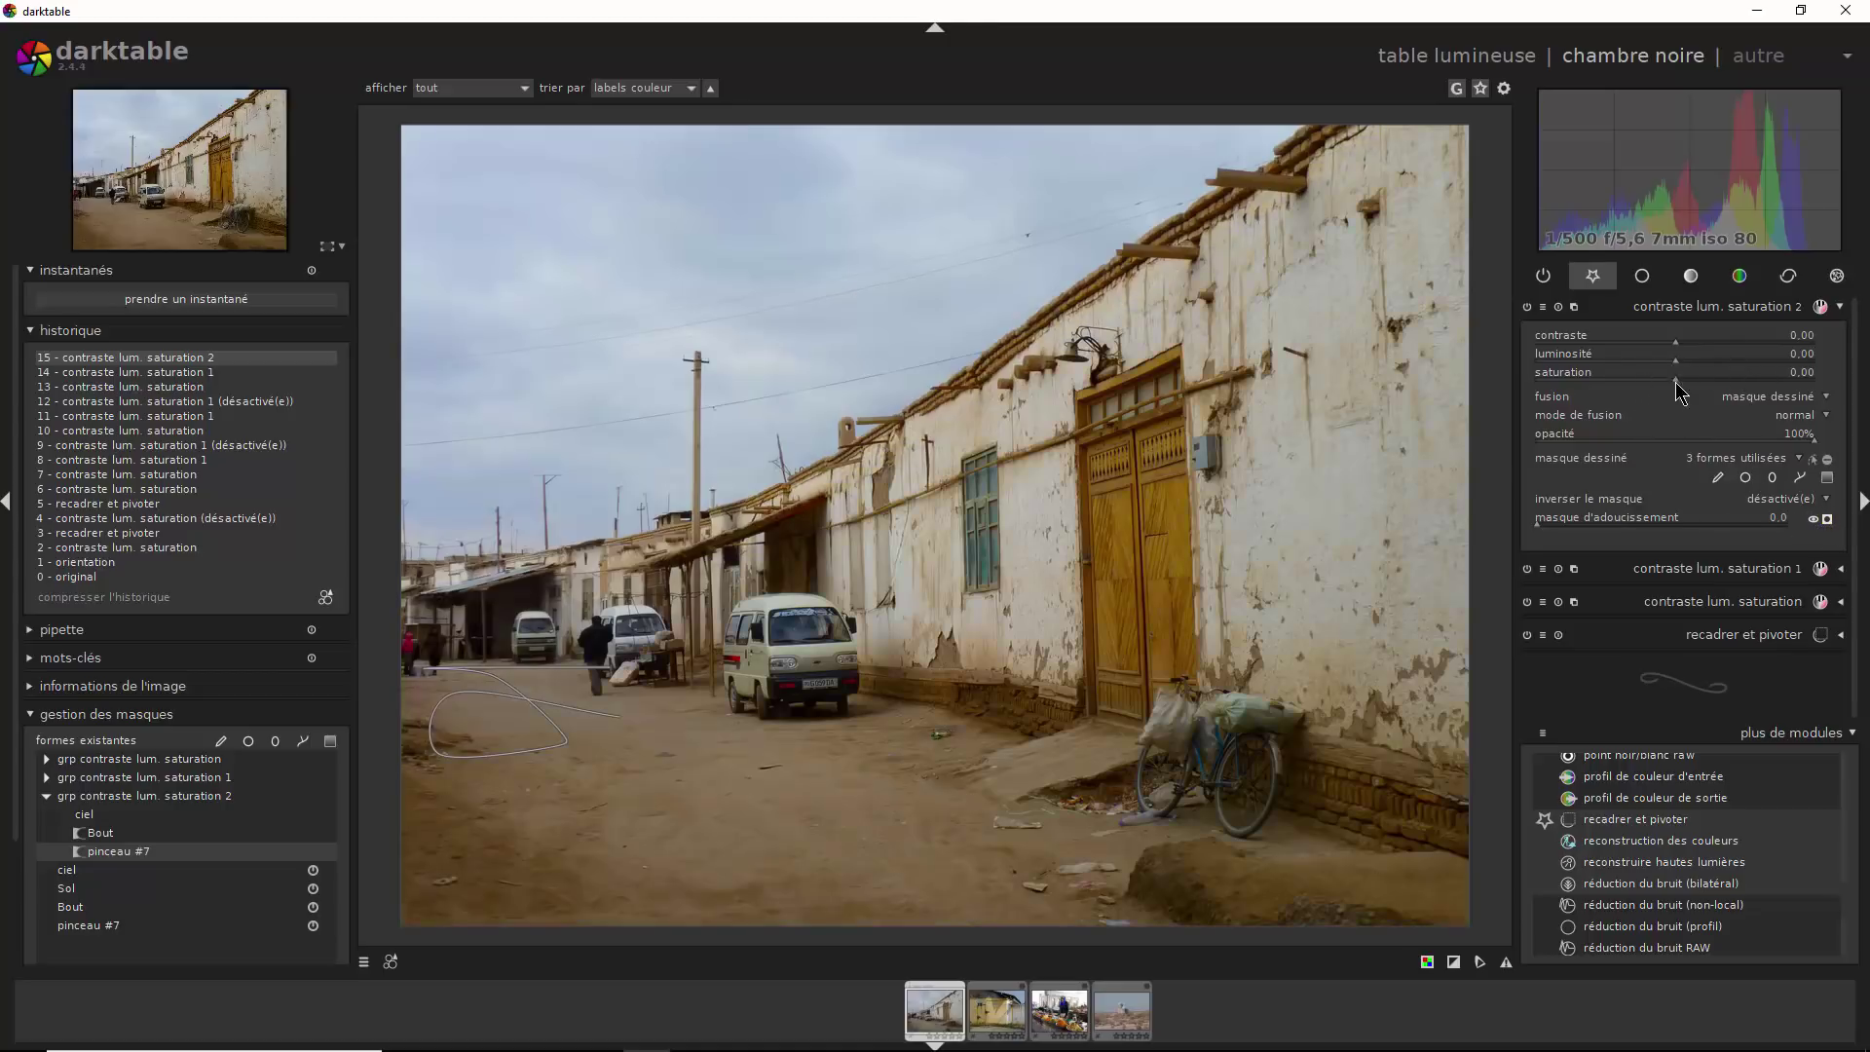
# Set the sky's saturation to 0.86 and its luminosité to 0.01
pyautogui.moveTo(1699, 382); pyautogui.dragTo(1796, 392)
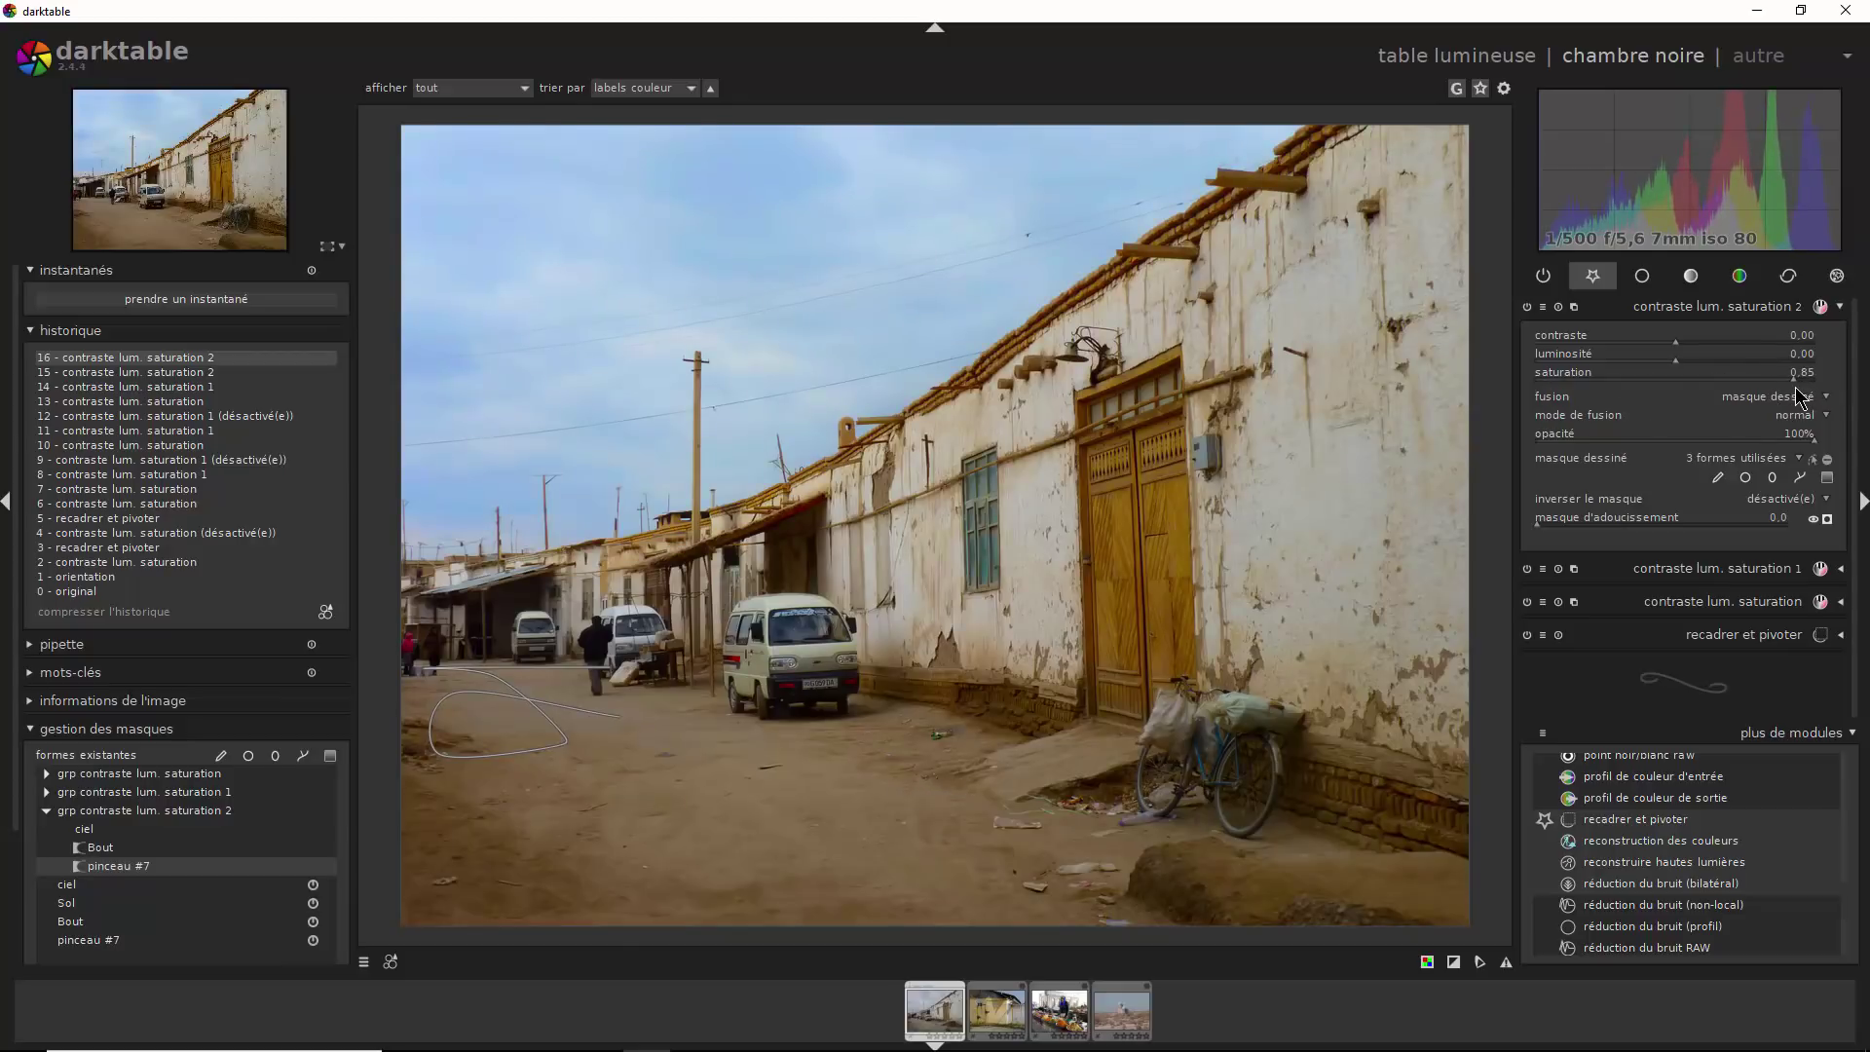
pyautogui.moveTo(1678, 362); pyautogui.dragTo(1670, 362)
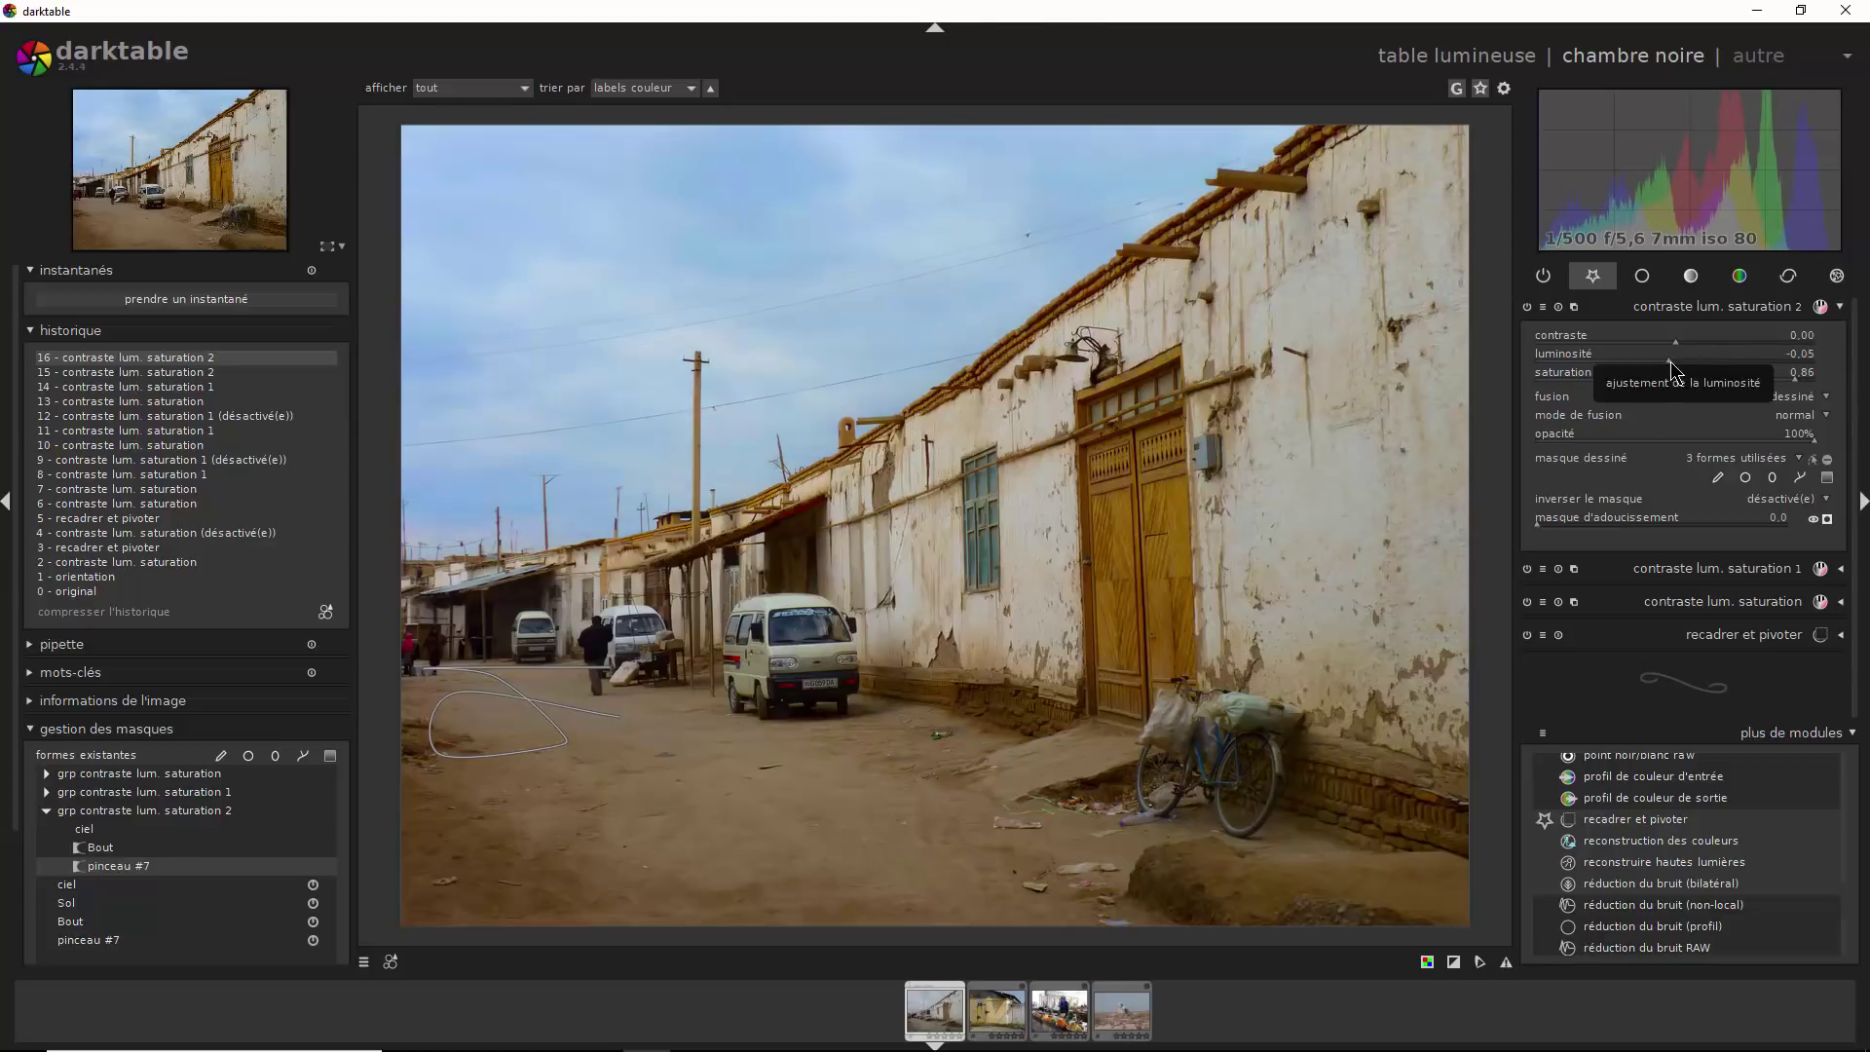
pyautogui.click(1675, 361)
pyautogui.click(1678, 361)
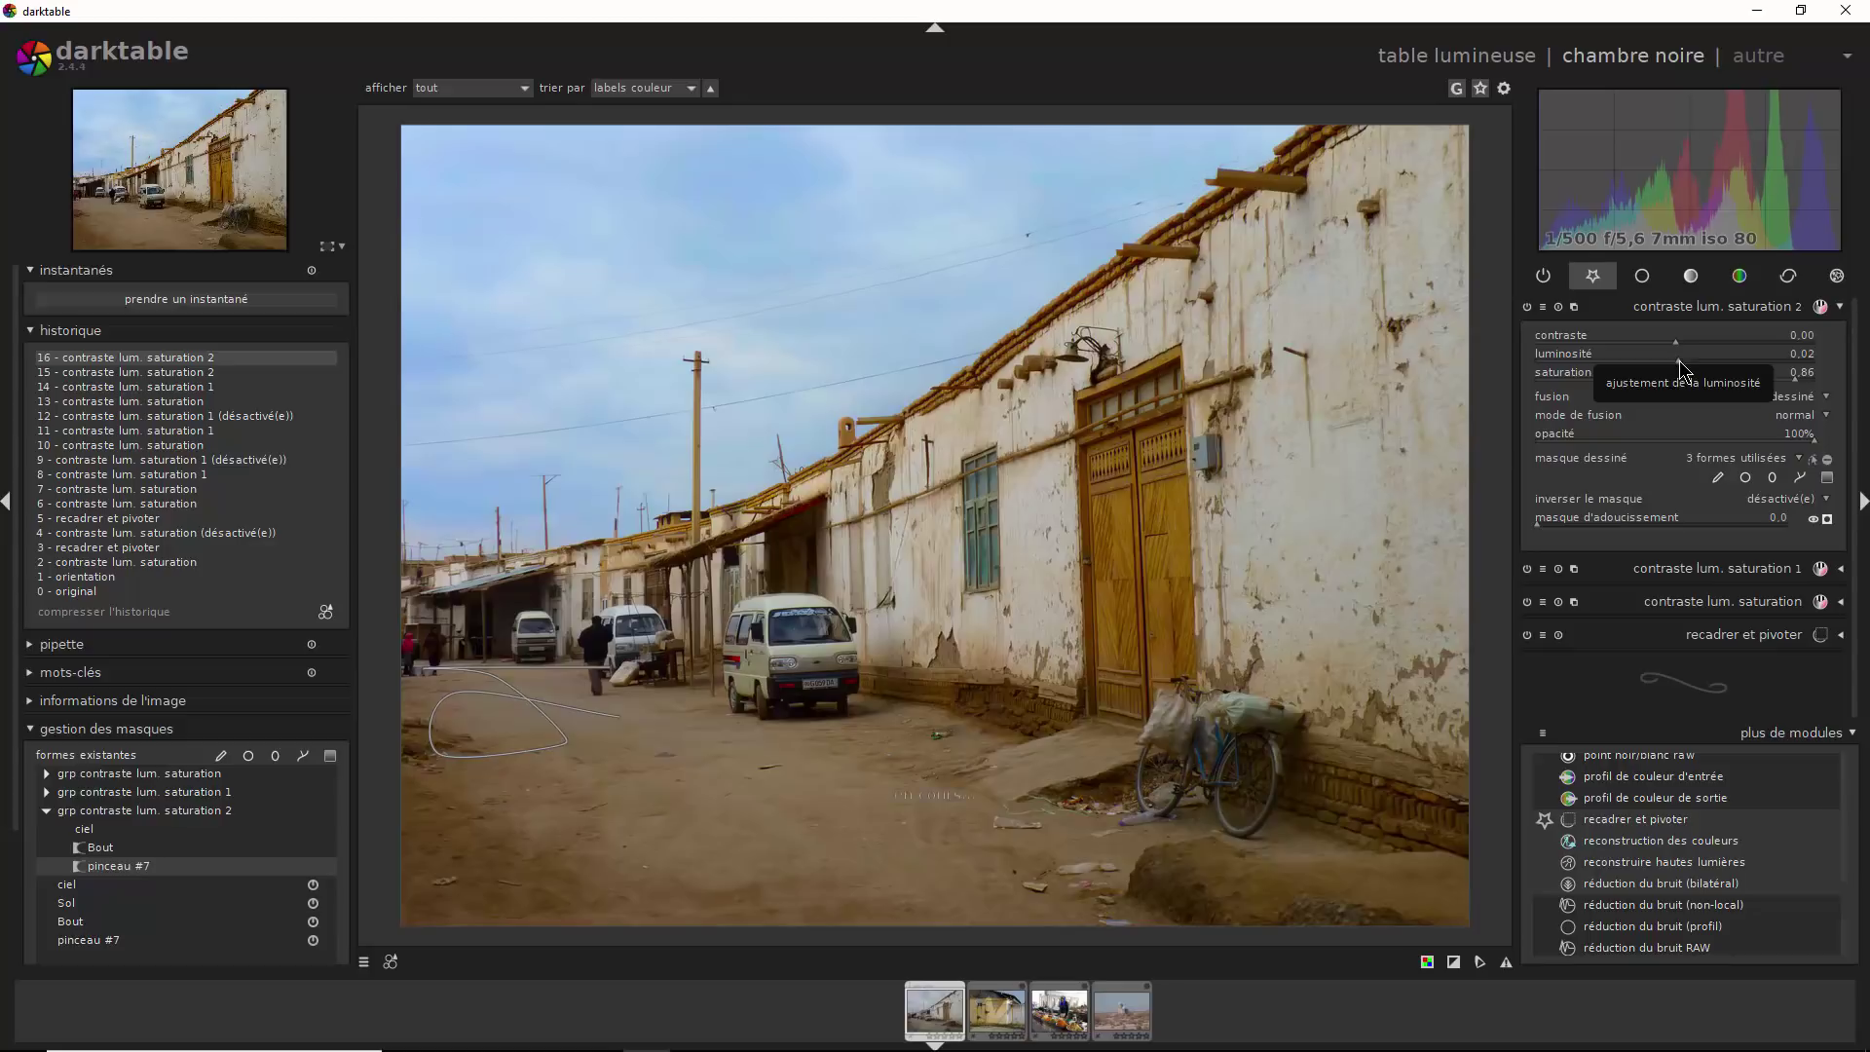
pyautogui.scroll(-1, 1678, 367)
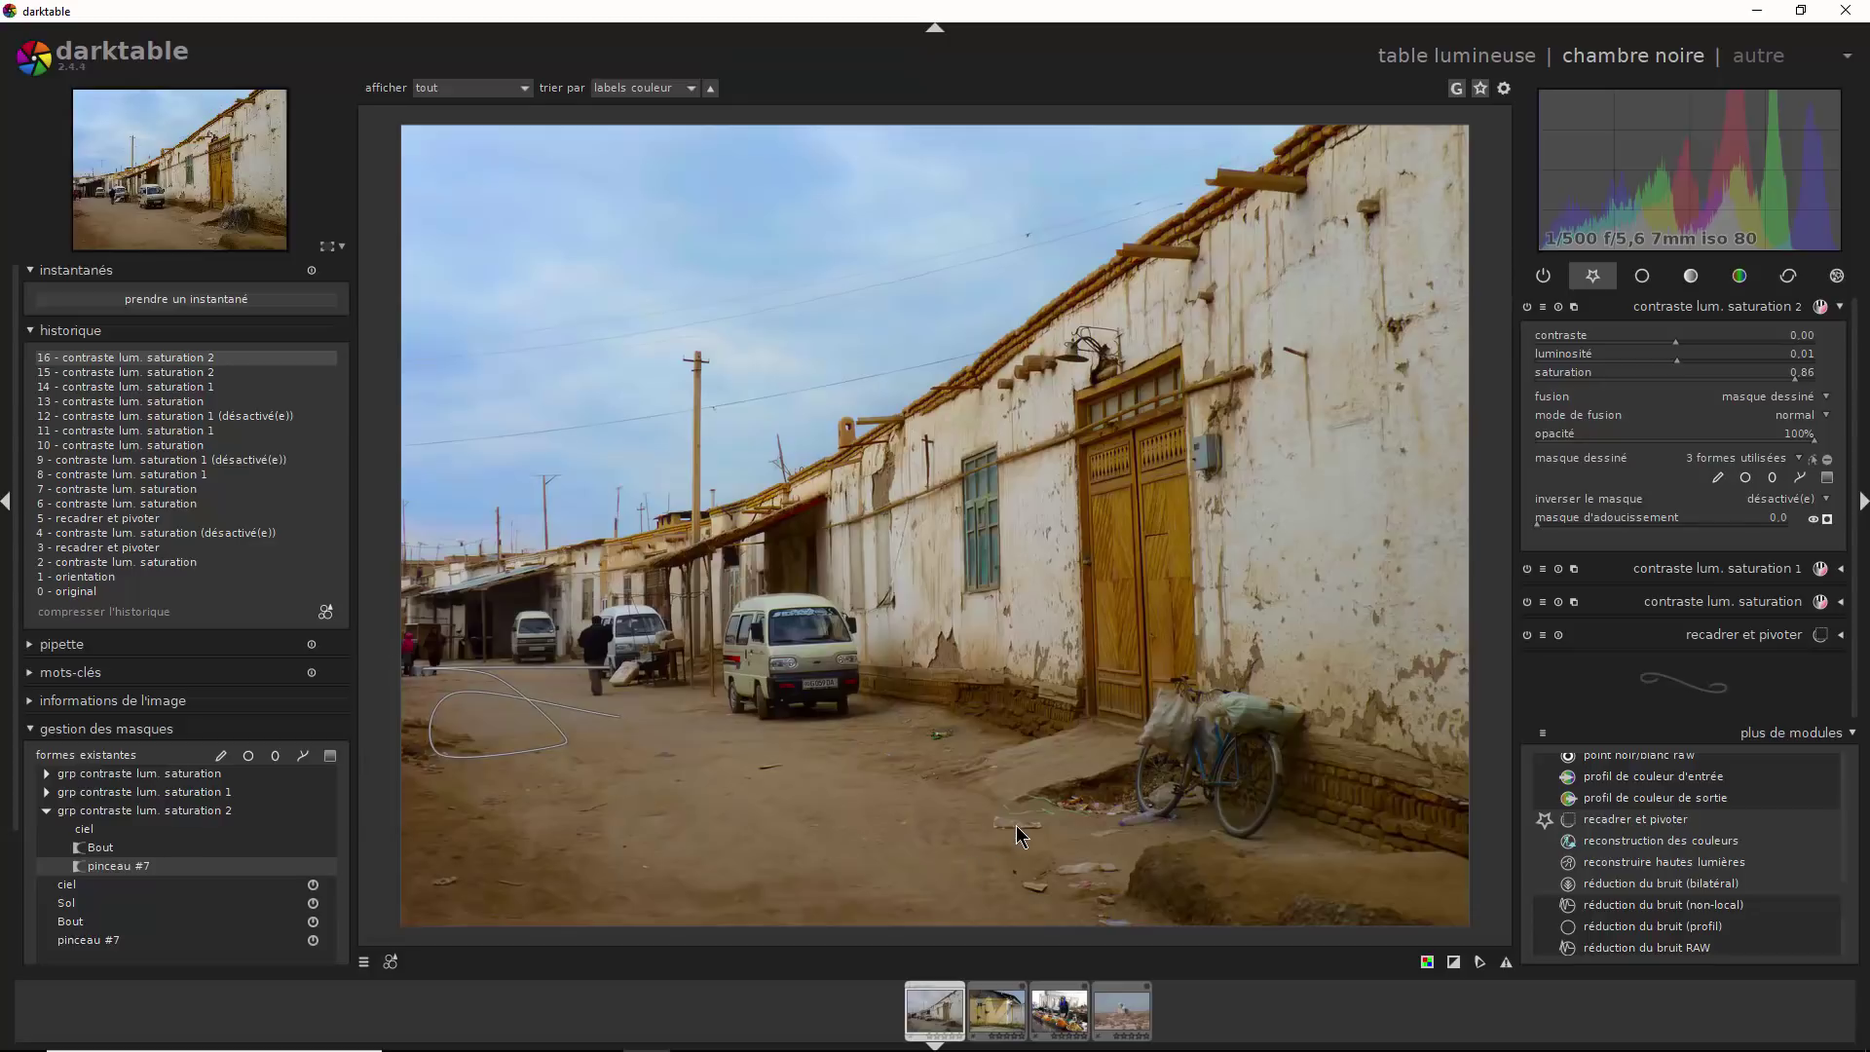
# Create another instance of contraste lum. saturation, enable it and set its fusion to masque dessiné
pyautogui.click(1574, 314)
pyautogui.click(1616, 328)
pyautogui.click(1527, 307)
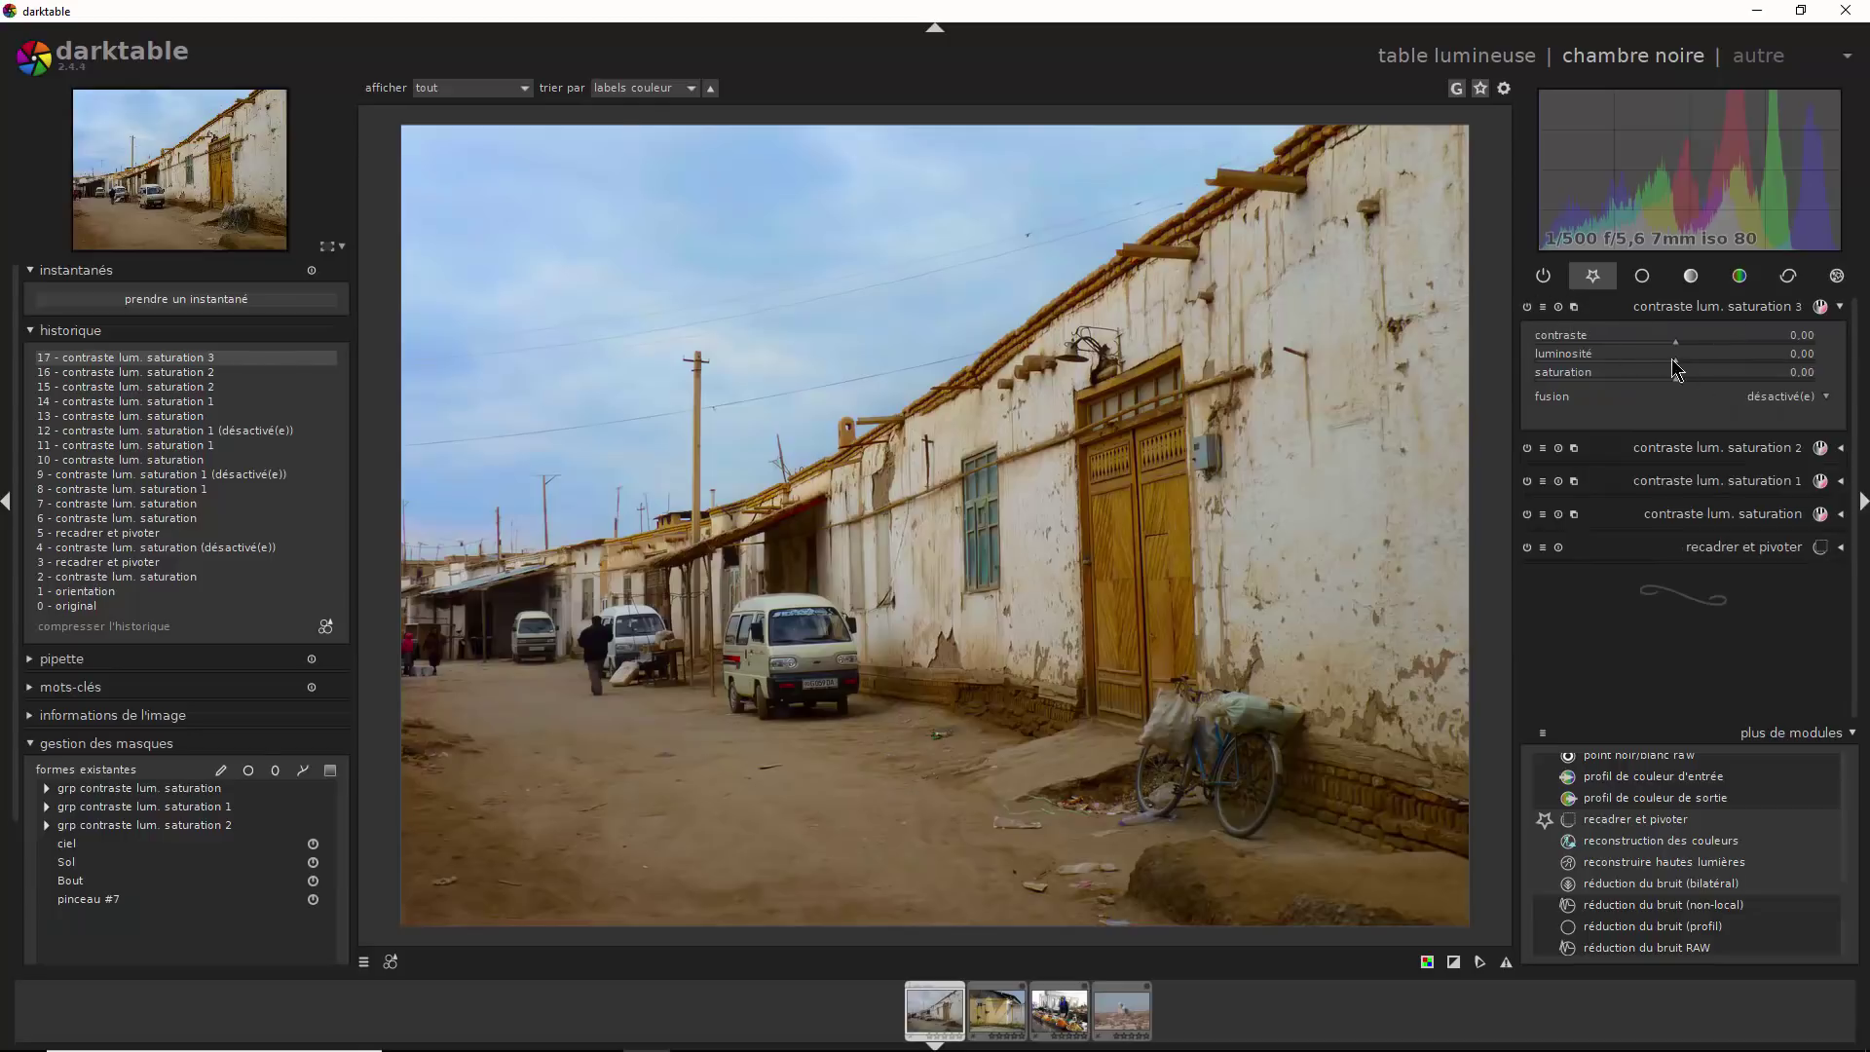
pyautogui.click(1769, 407)
pyautogui.click(1772, 433)
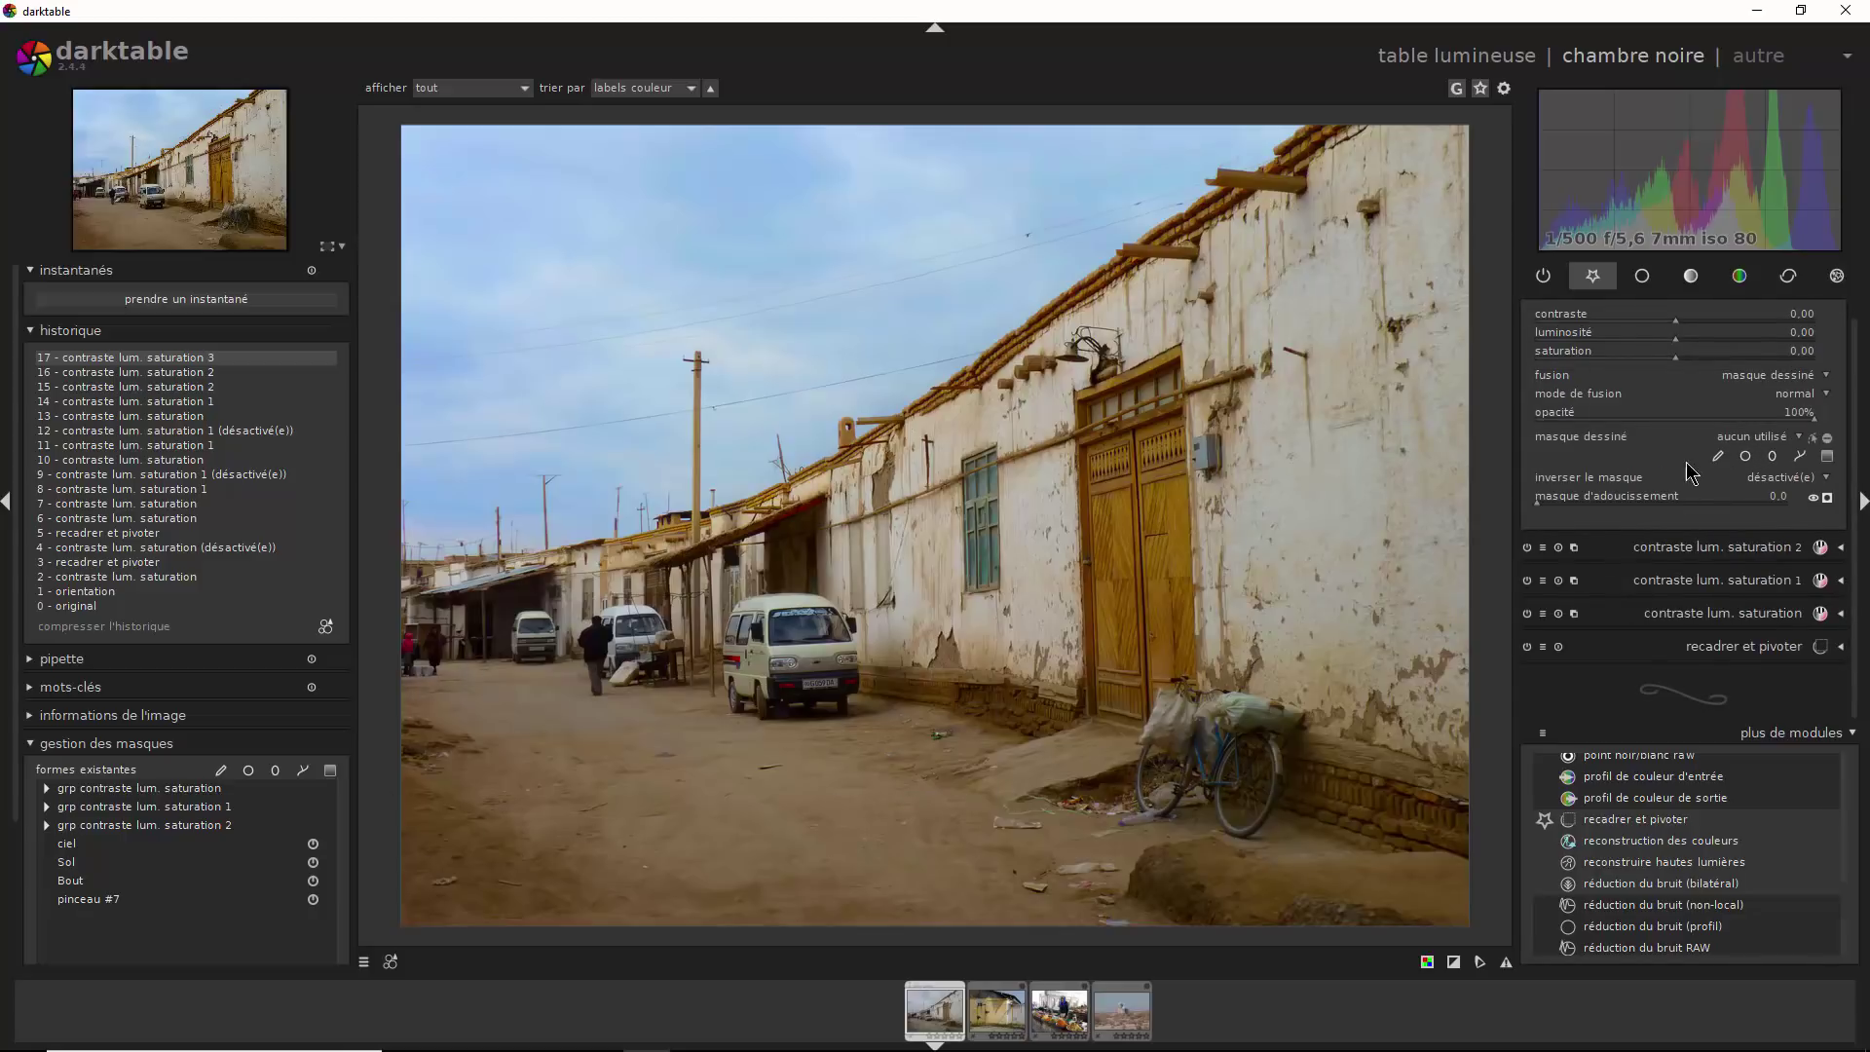
# Add the existing Sol gradient to the newest instance's drawn mask and tilt it slightly flatter along the base of the wall
pyautogui.click(1595, 440)
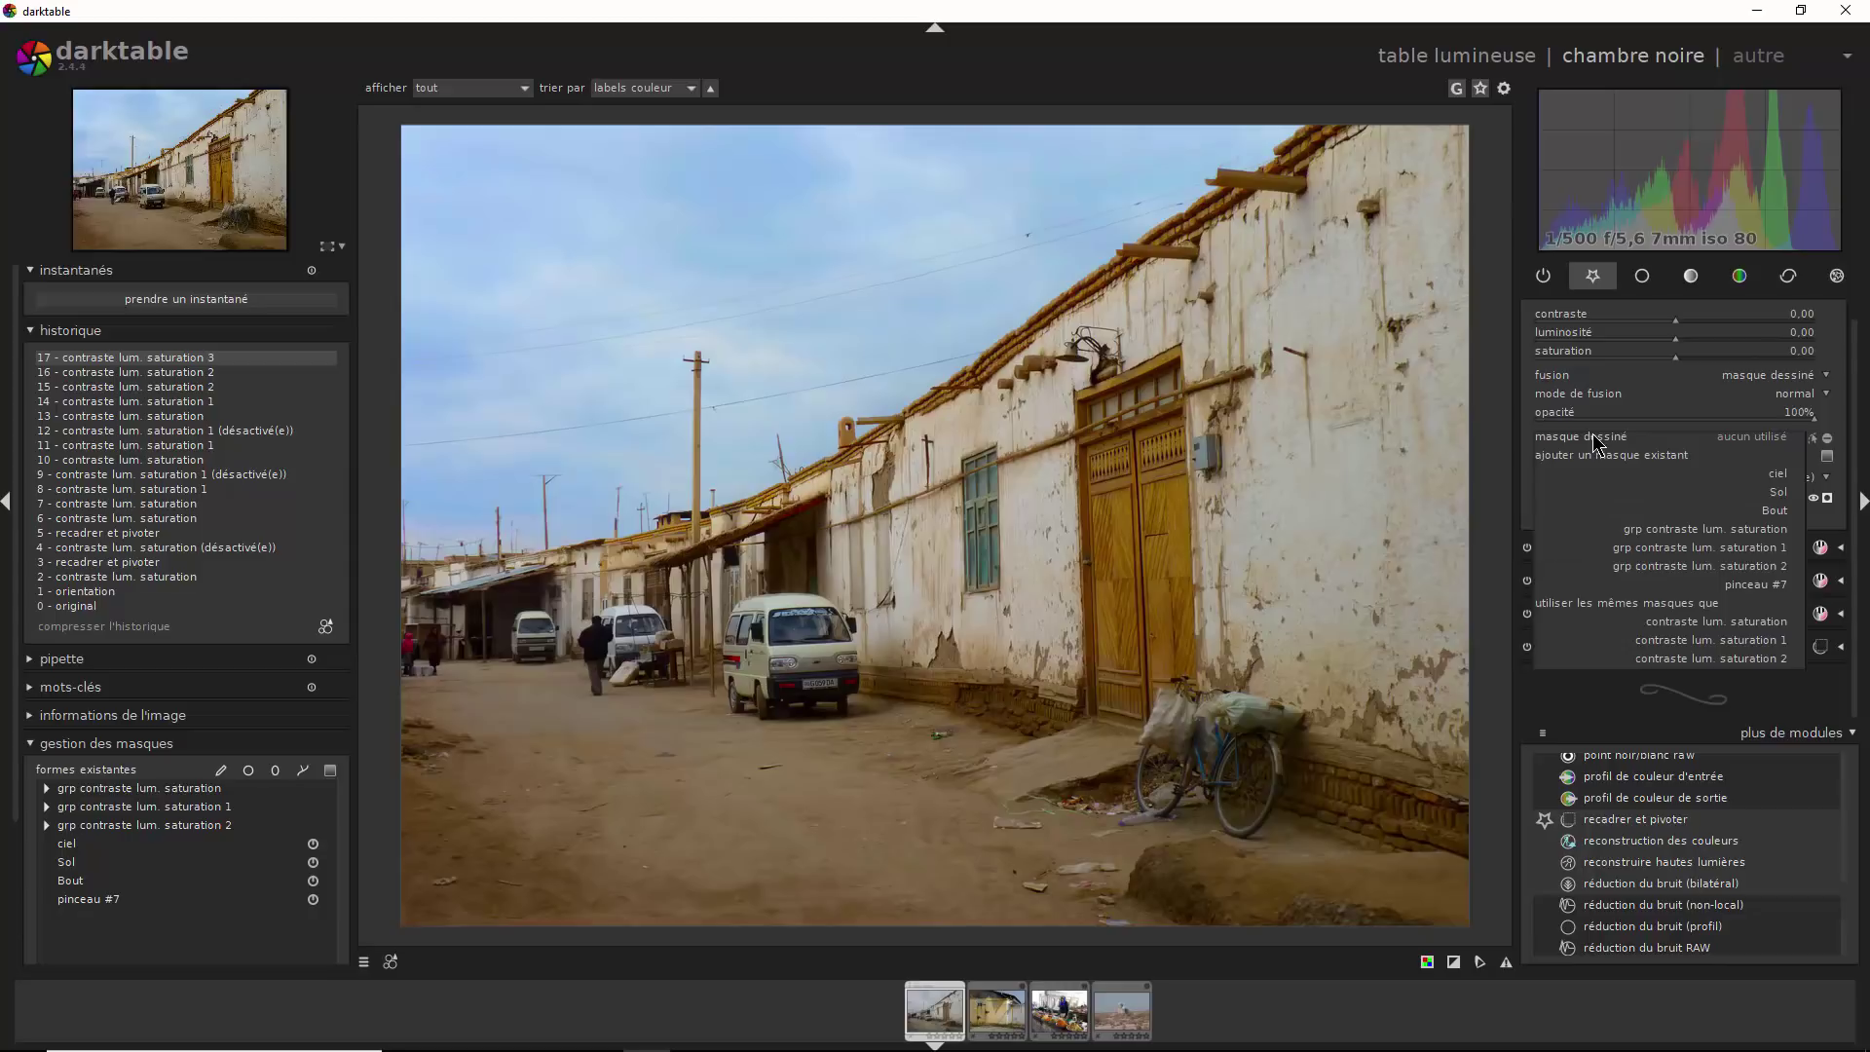
pyautogui.click(1780, 508)
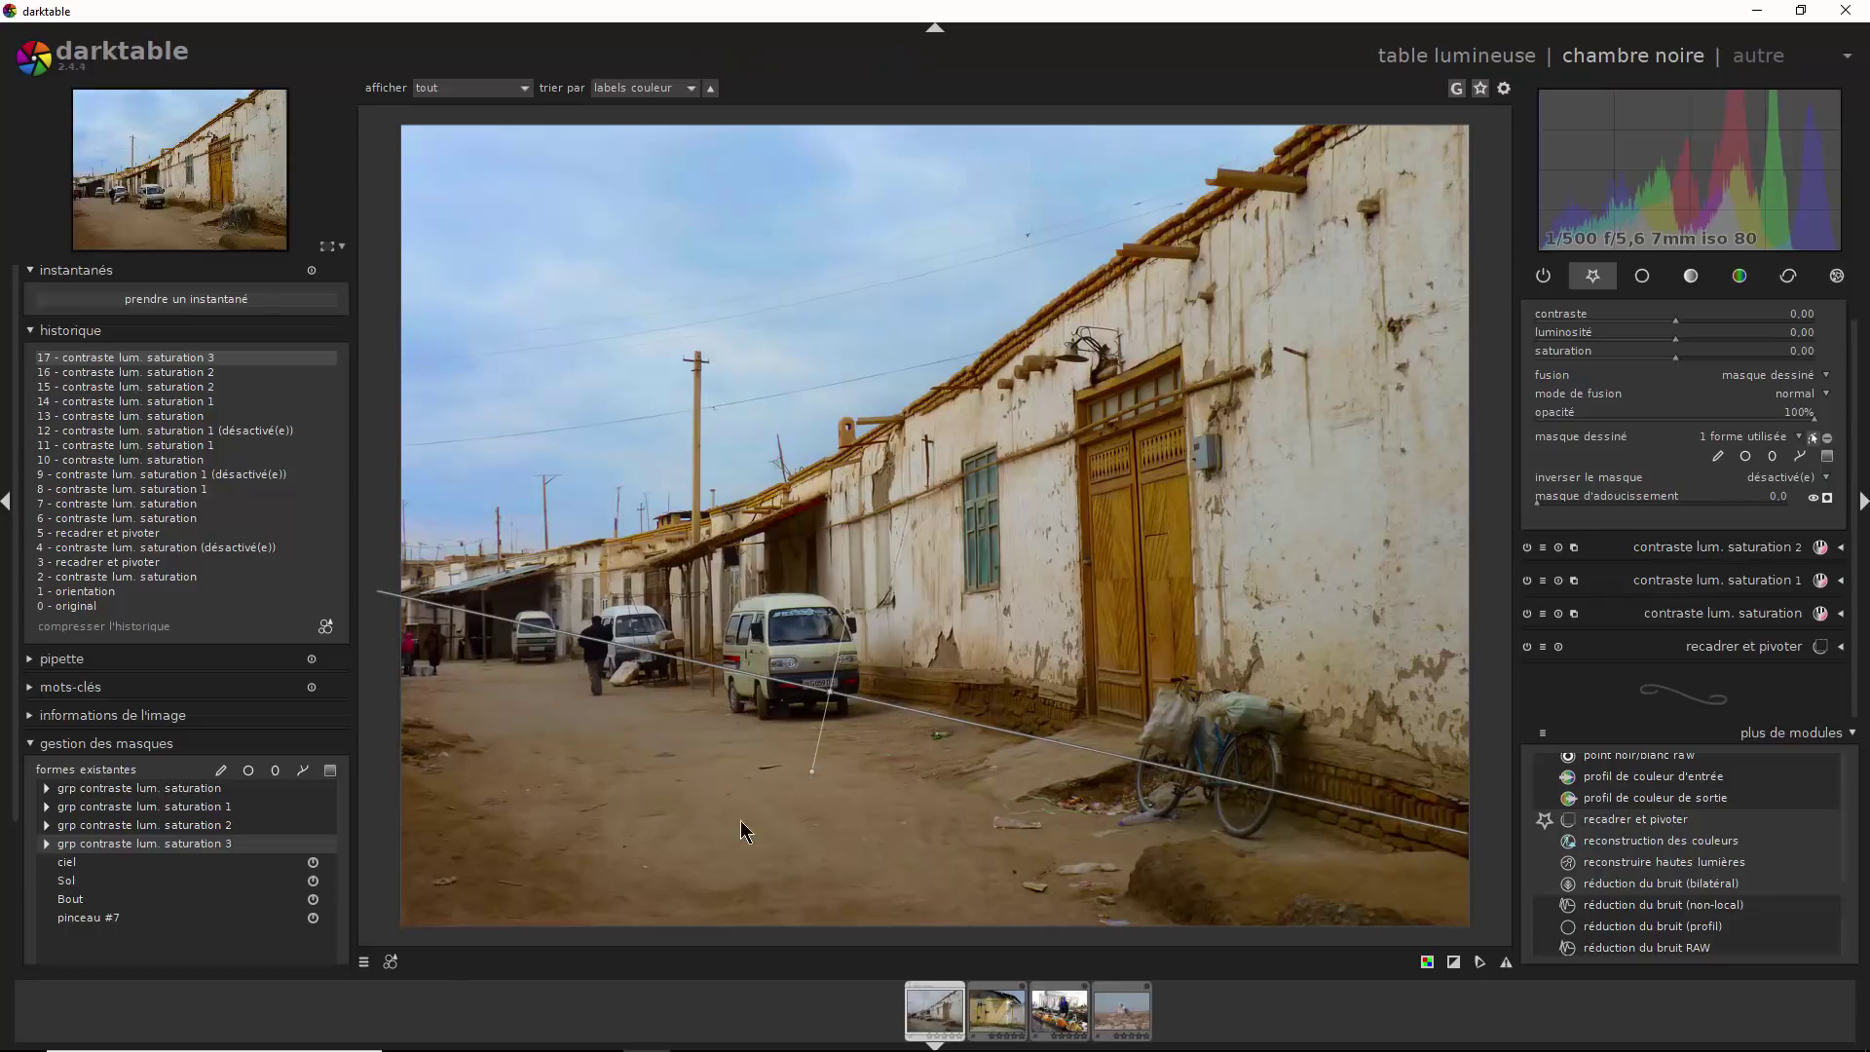
pyautogui.moveTo(848, 619); pyautogui.dragTo(820, 799)
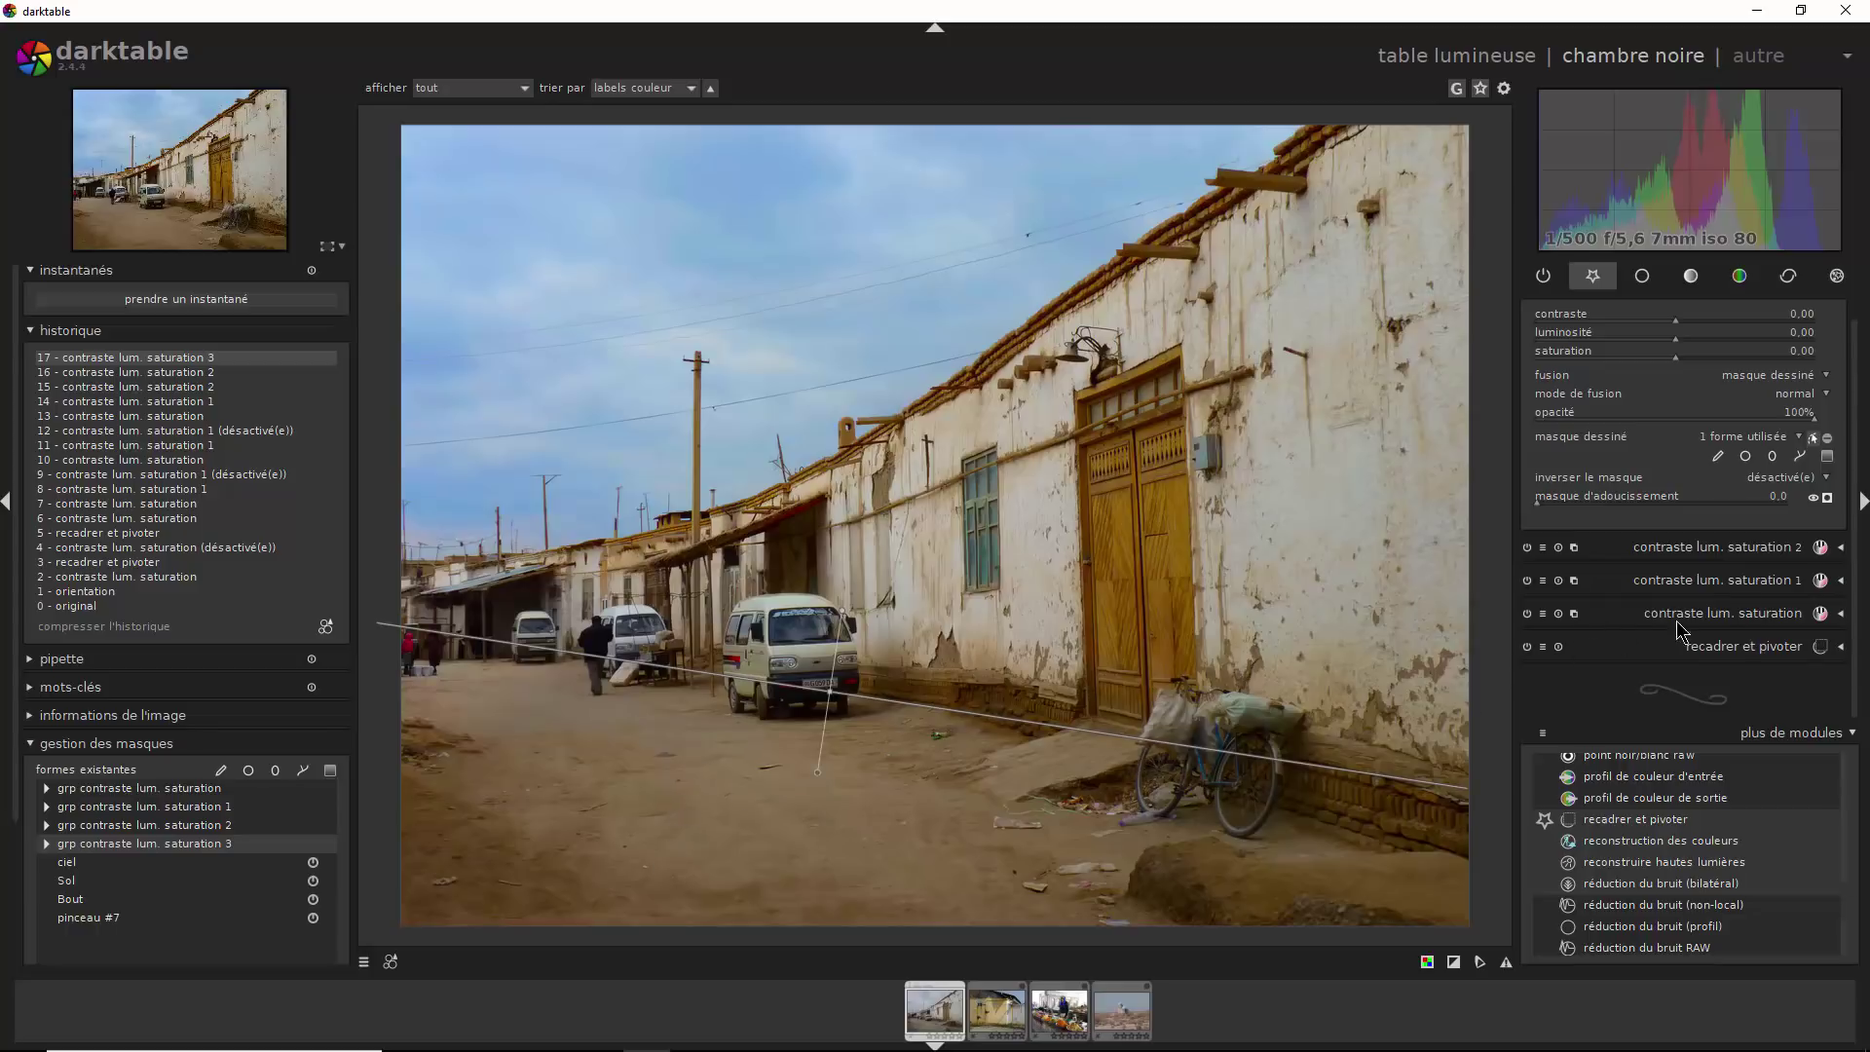
# Check the drawn mask overlay, add the existing Bout brush shape to the newest instance's mask, and display the overlay again
pyautogui.click(1827, 499)
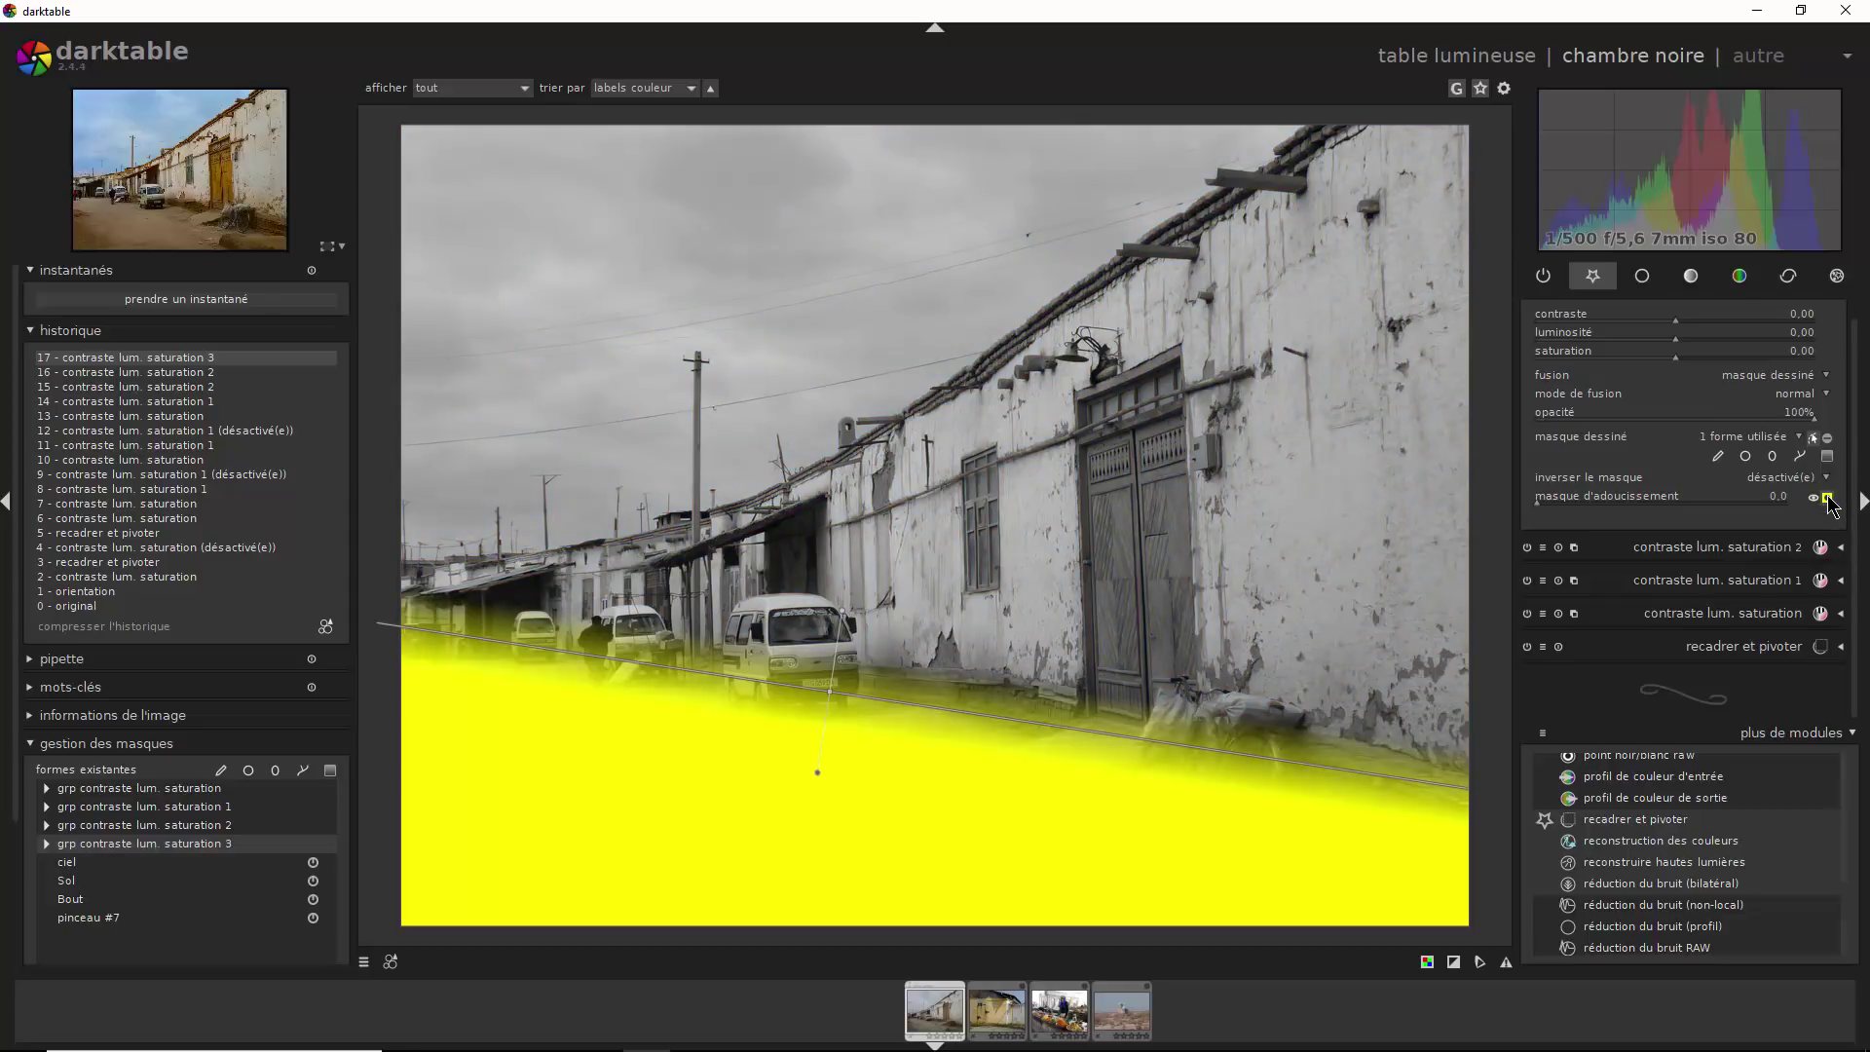
pyautogui.click(1828, 500)
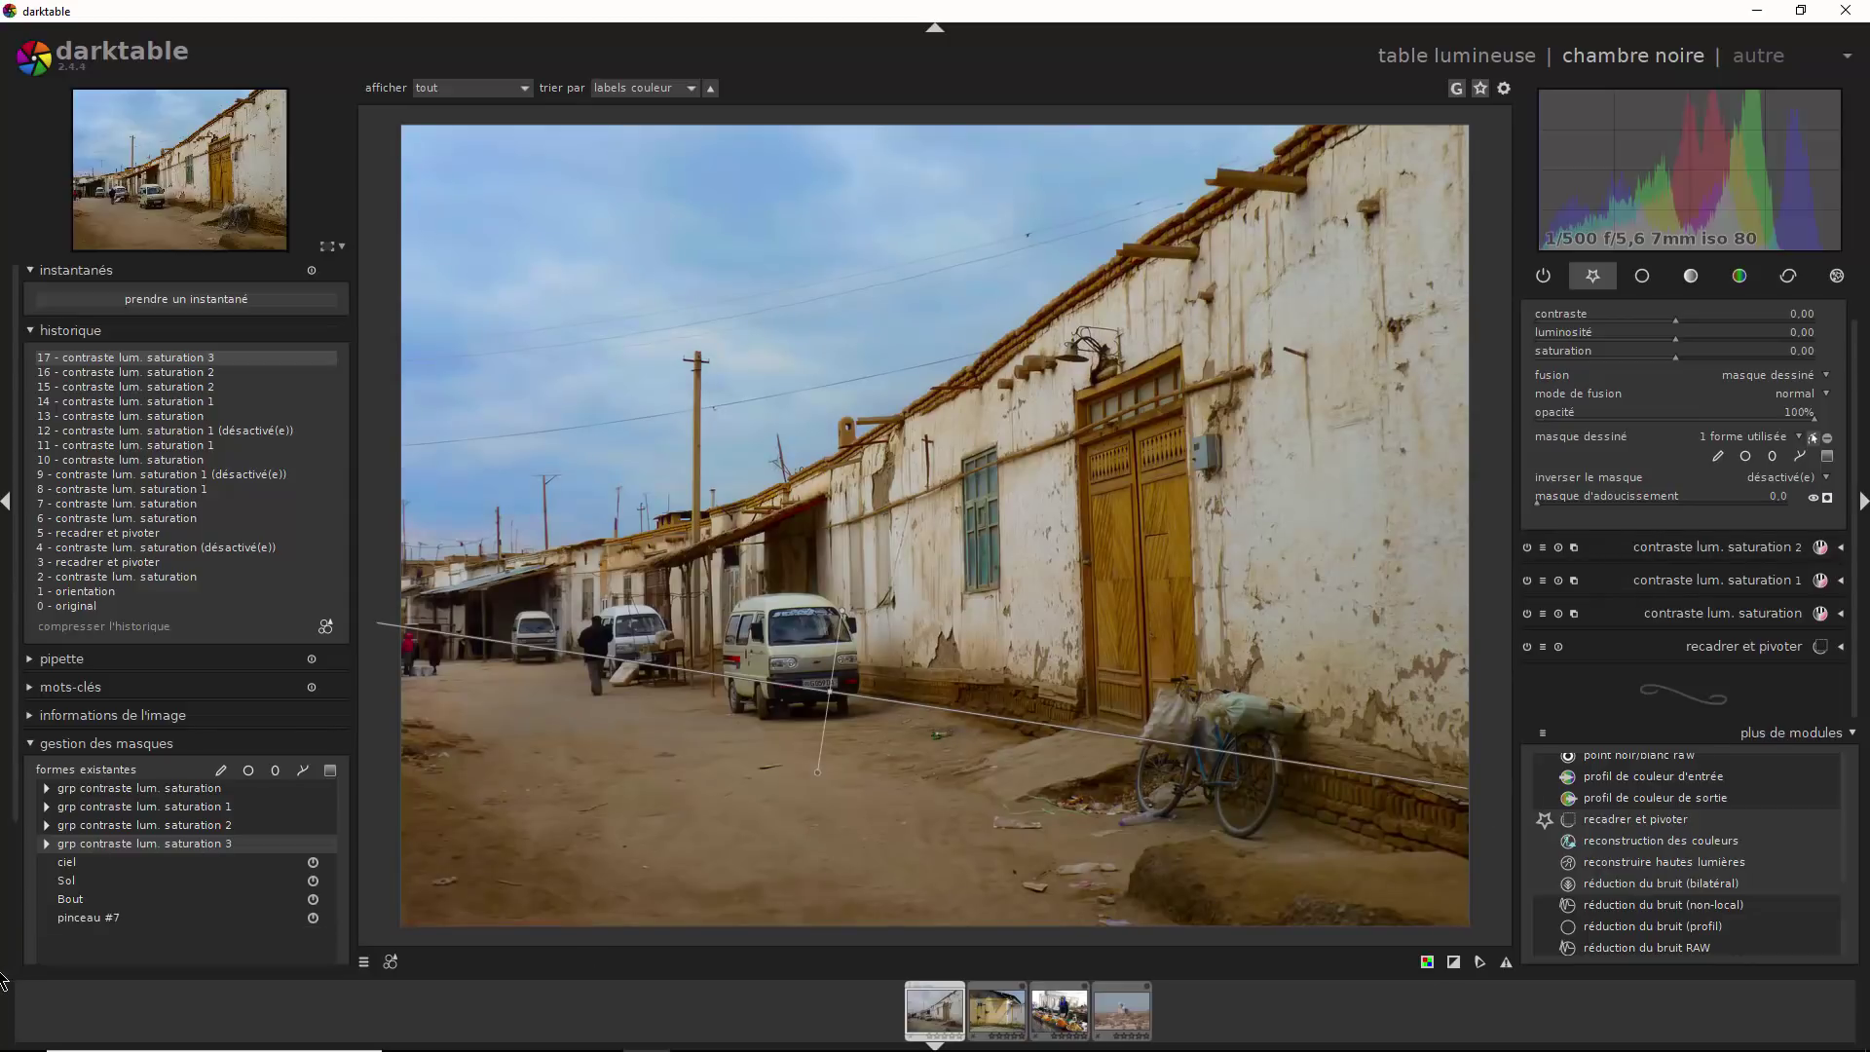
pyautogui.click(1766, 443)
pyautogui.click(1778, 491)
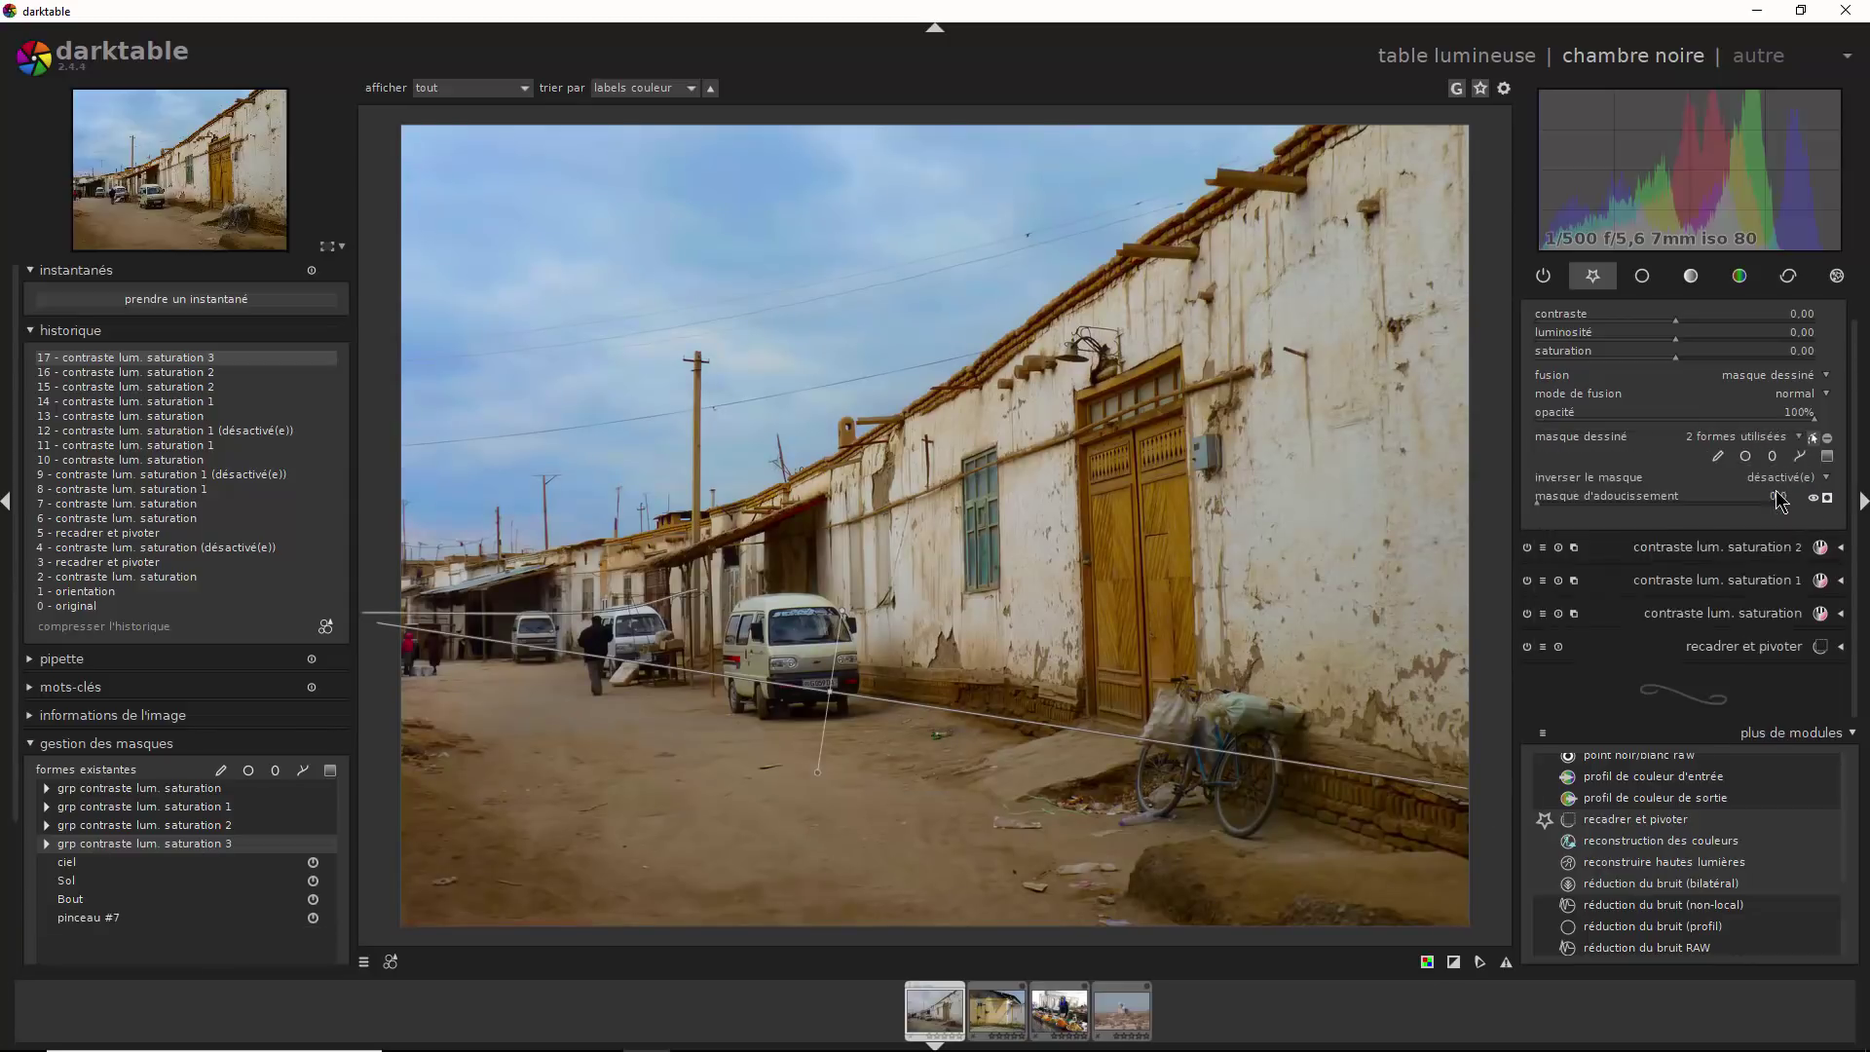
pyautogui.click(1827, 497)
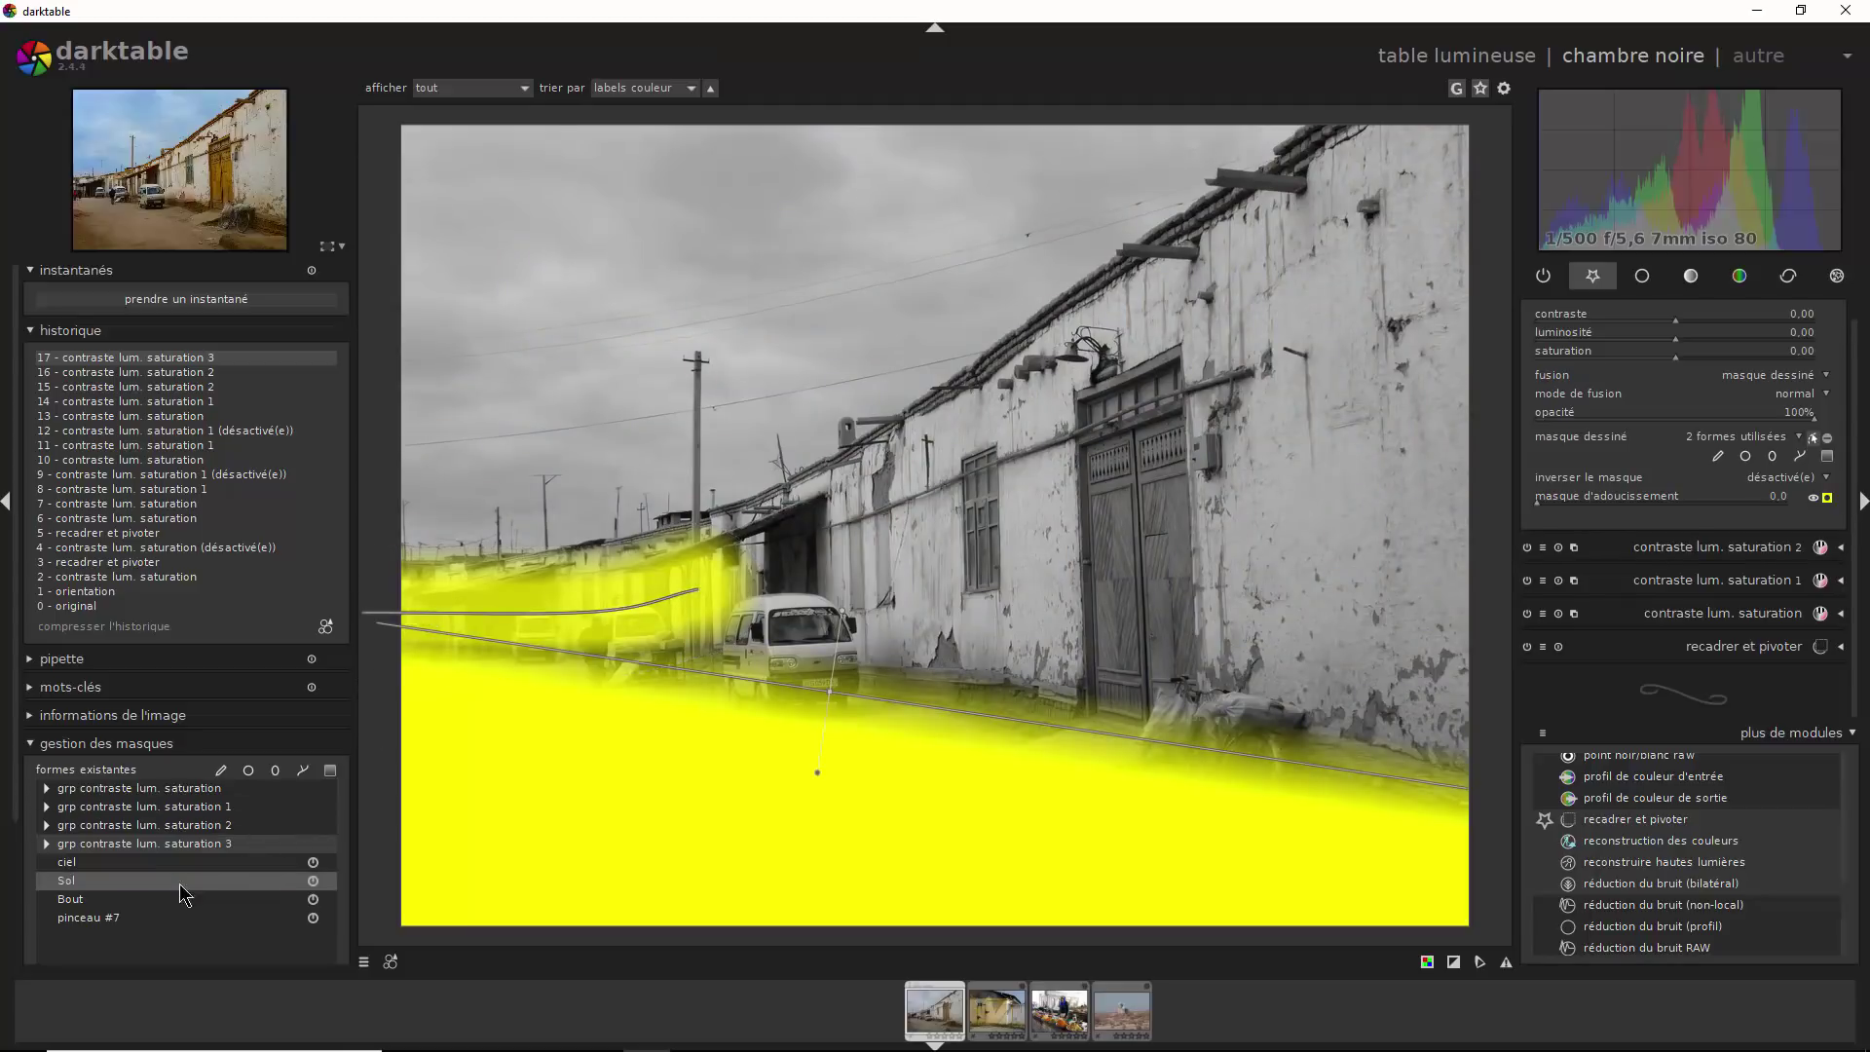
# Set the Bout shape to différence mode in the grp contraste lum. saturation 3 group and hide the mask overlay
pyautogui.click(47, 844)
pyautogui.rightClick(109, 886)
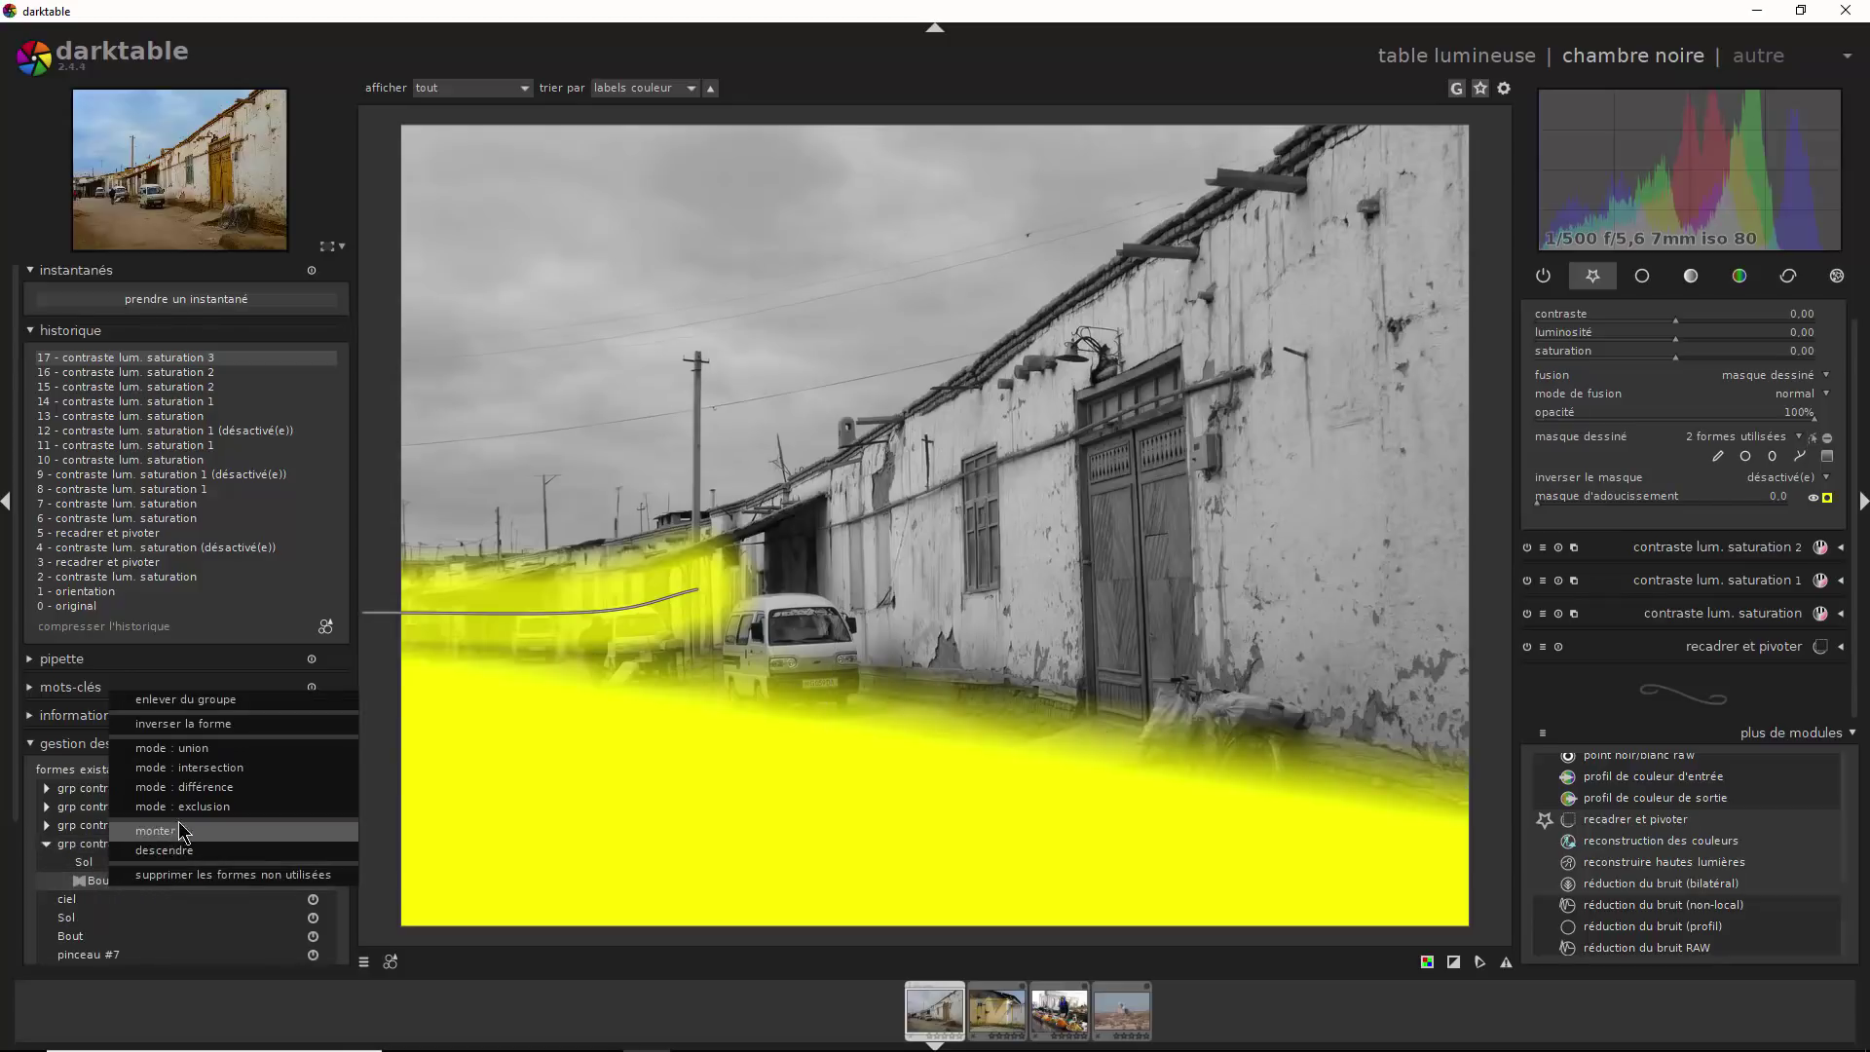
pyautogui.click(196, 789)
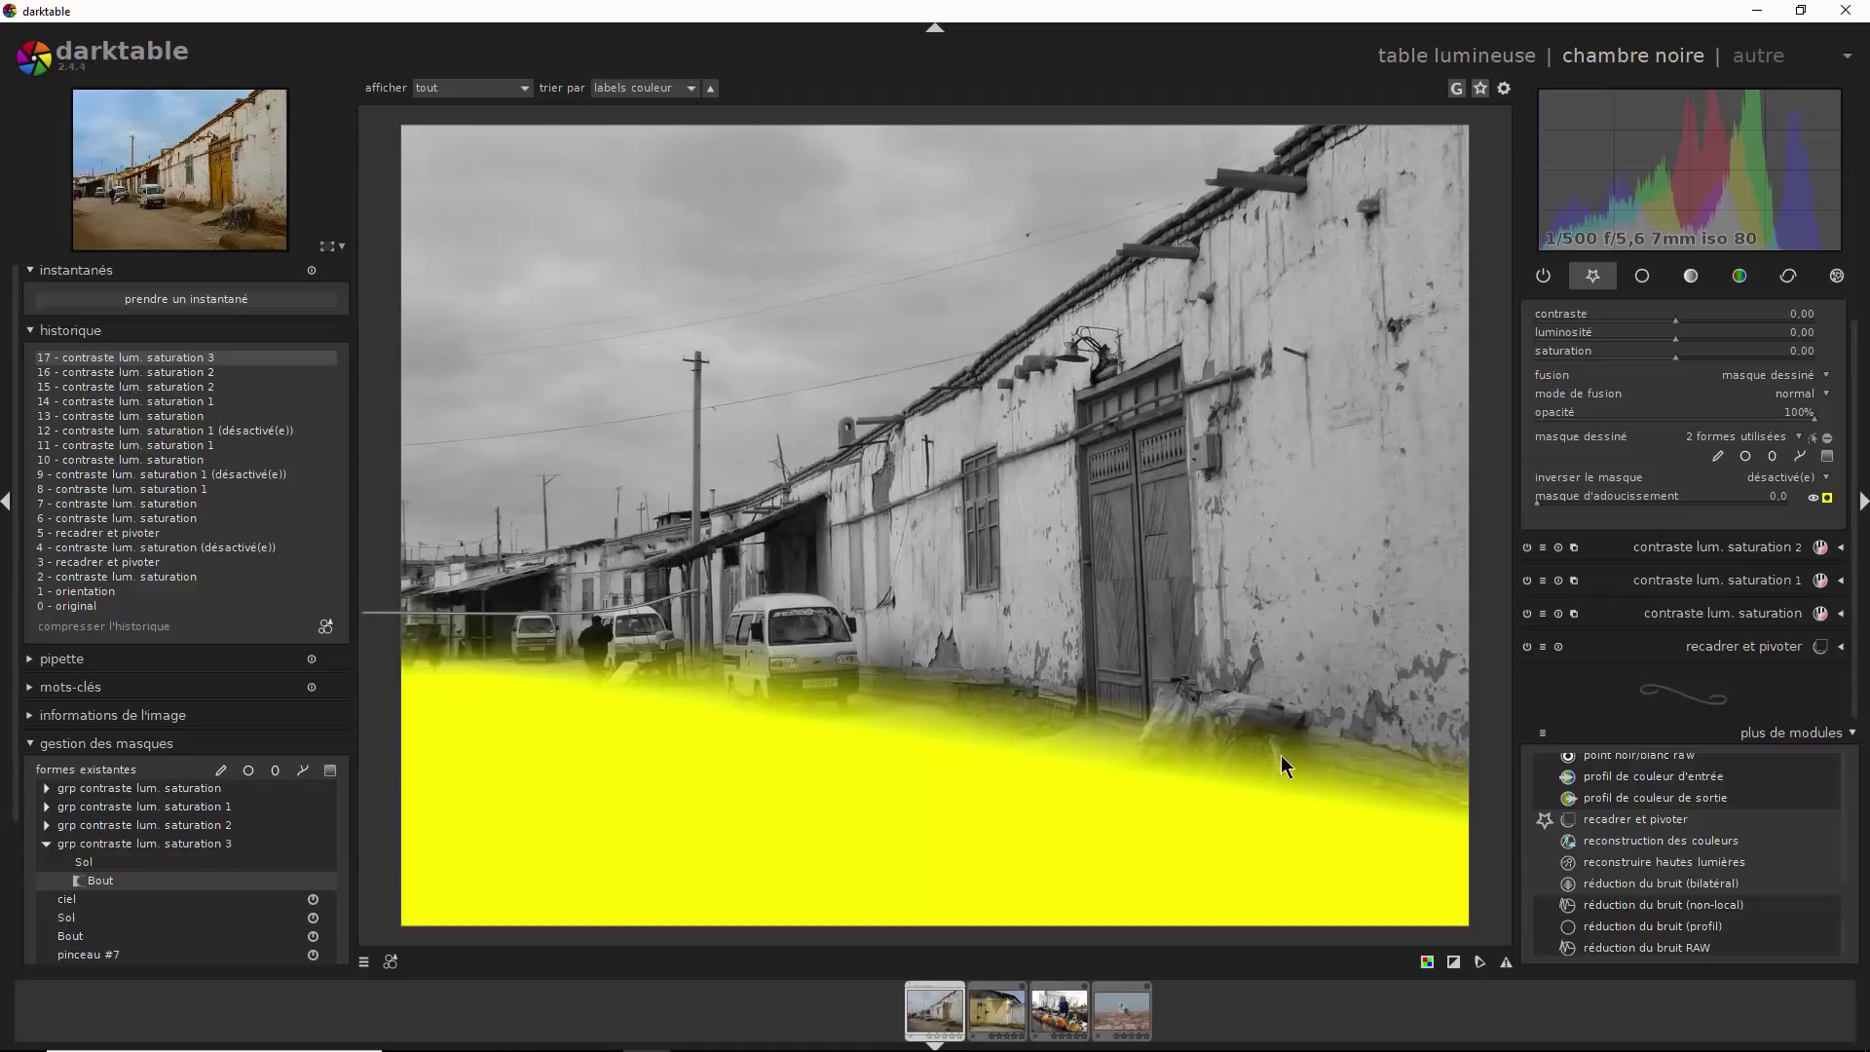
pyautogui.click(1827, 498)
# Set the ground's saturation to 0.43 and its luminosité to 0.02 in the contraste lum. saturation 3 instance
pyautogui.click(1675, 360)
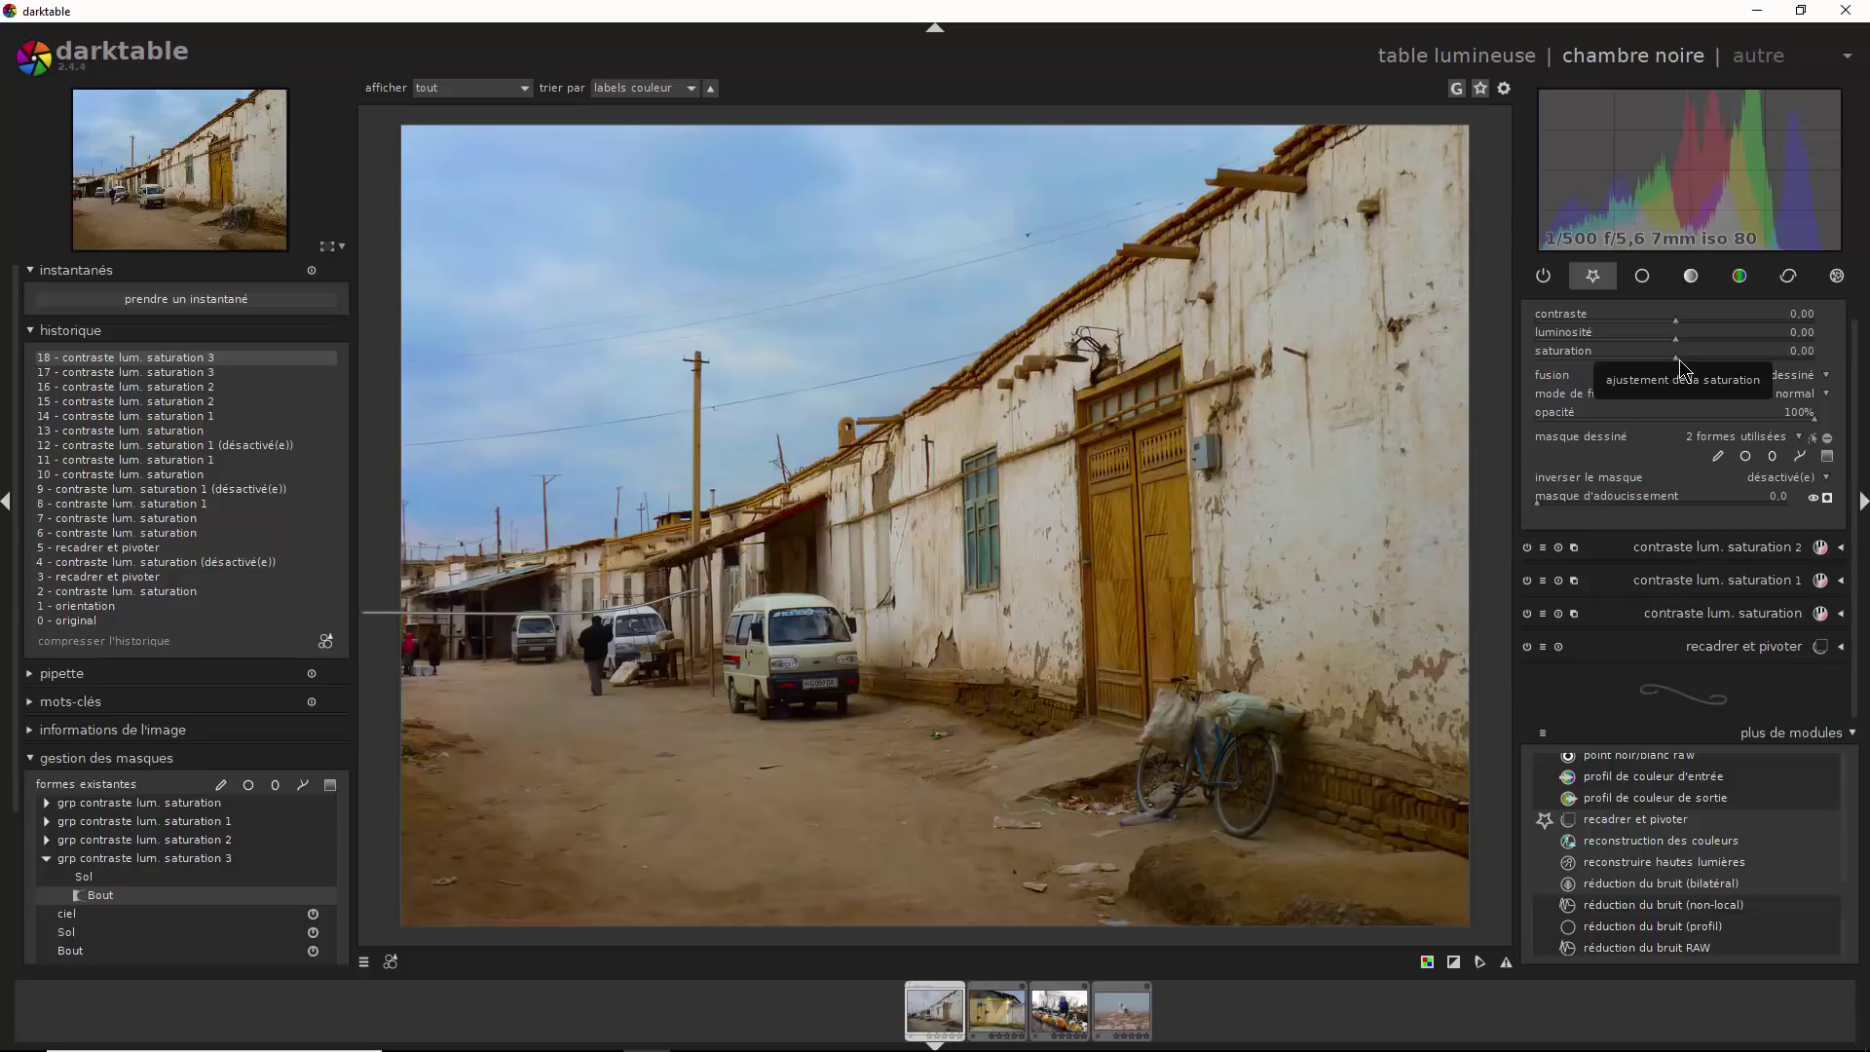
pyautogui.moveTo(1740, 367)
pyautogui.mouseDown()
pyautogui.moveTo(1614, 379)
pyautogui.moveTo(1828, 365)
pyautogui.moveTo(1565, 390)
pyautogui.moveTo(1737, 386)
pyautogui.moveTo(1694, 357)
pyautogui.mouseUp()
pyautogui.click(1673, 340)
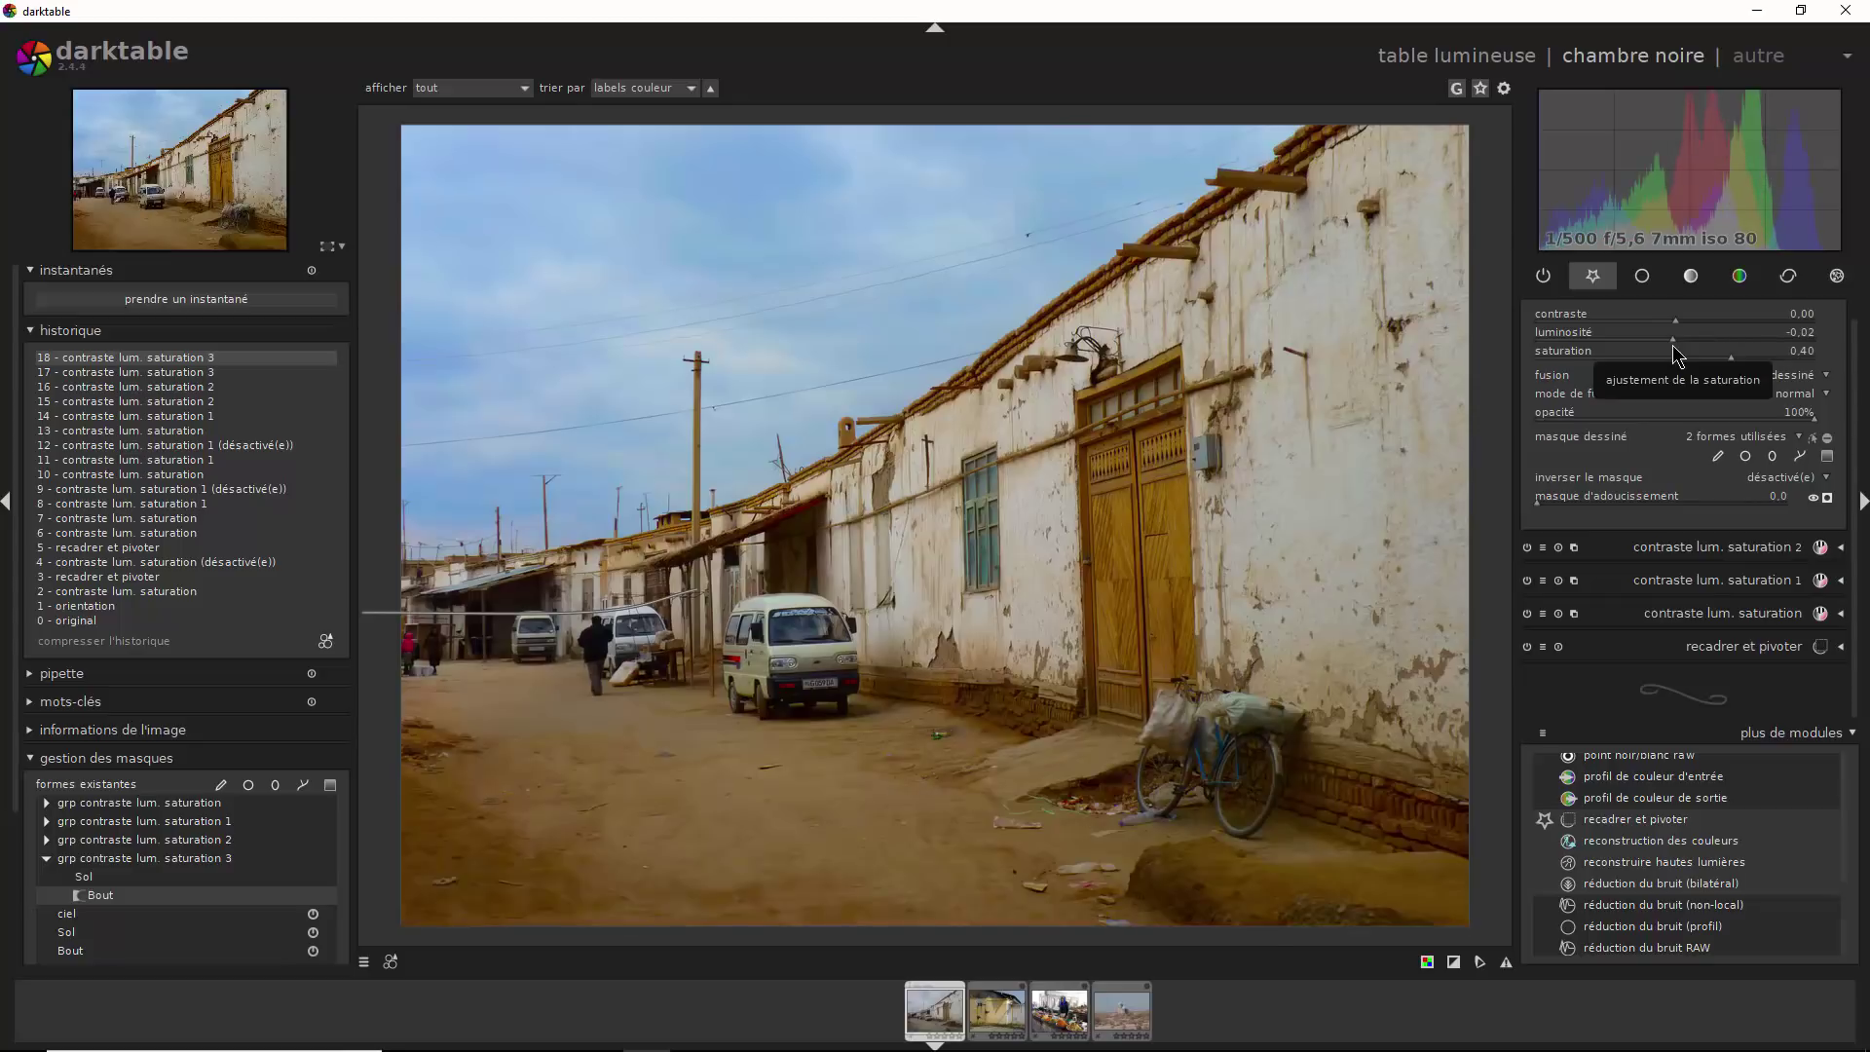
pyautogui.click(1765, 341)
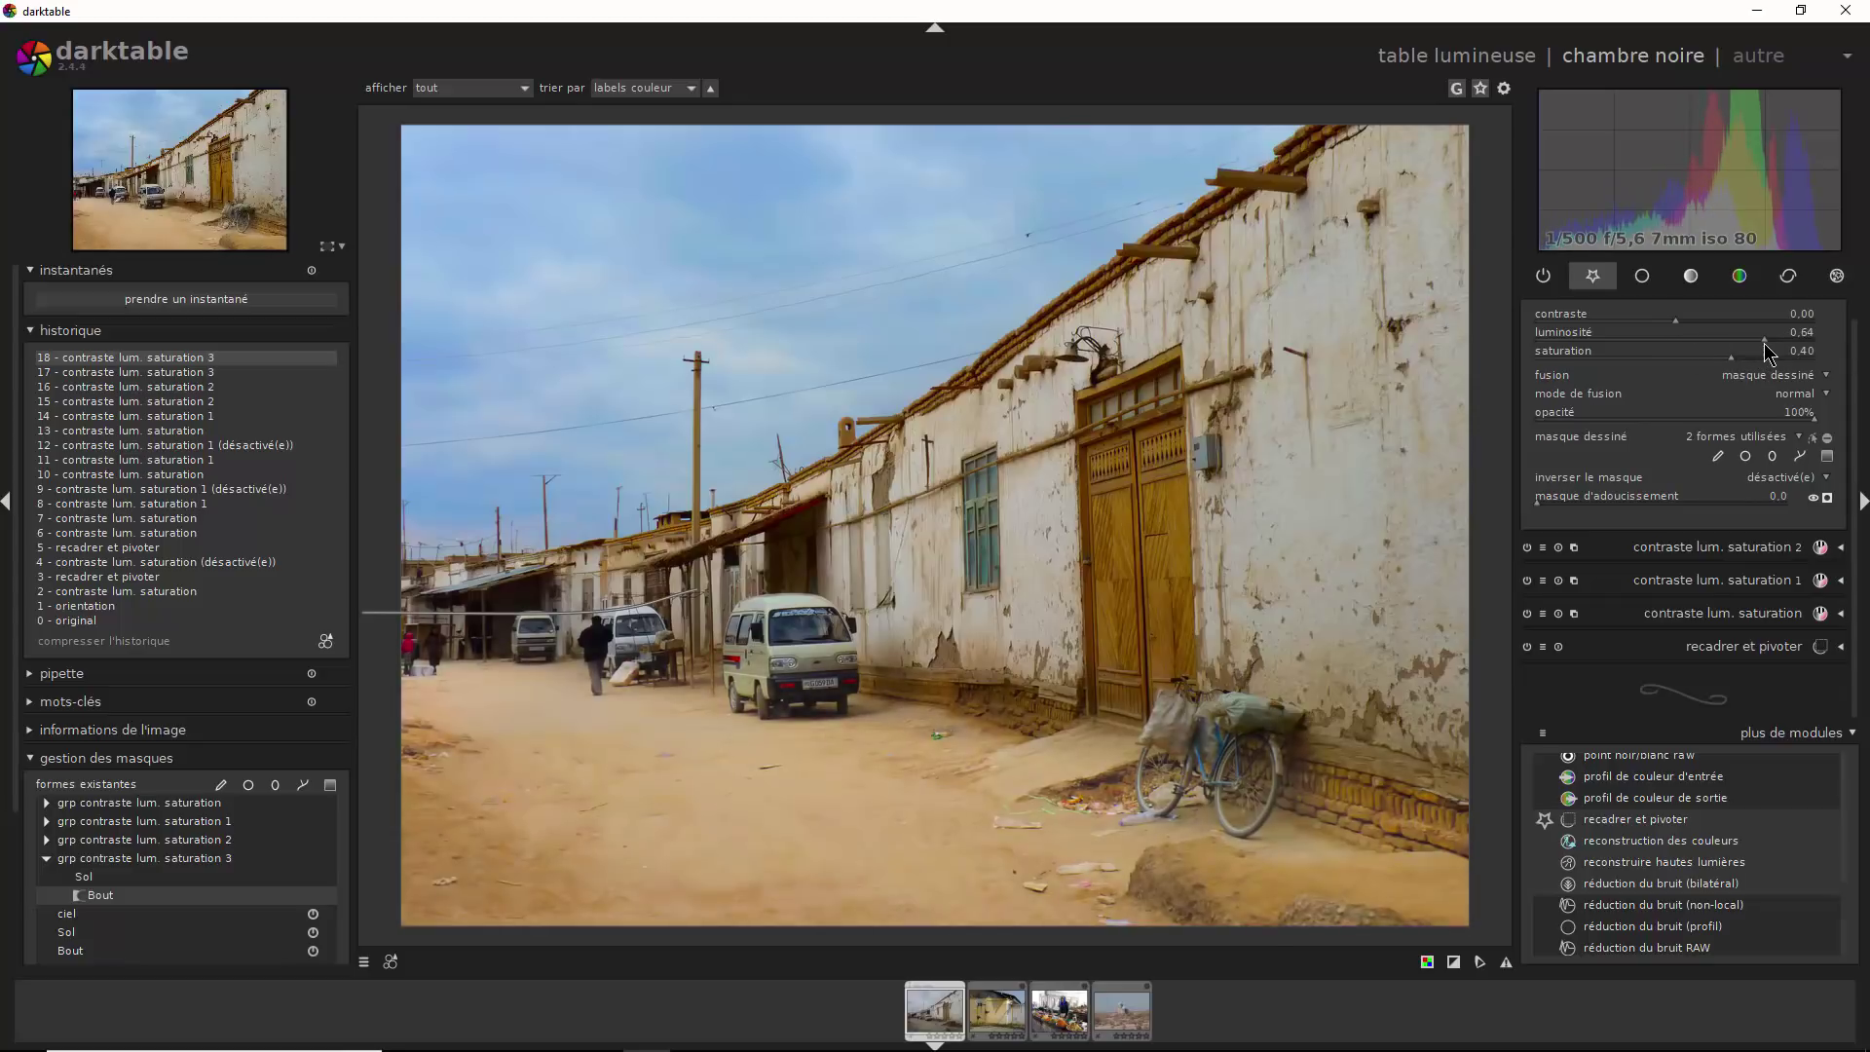
pyautogui.moveTo(1764, 347); pyautogui.dragTo(1676, 351)
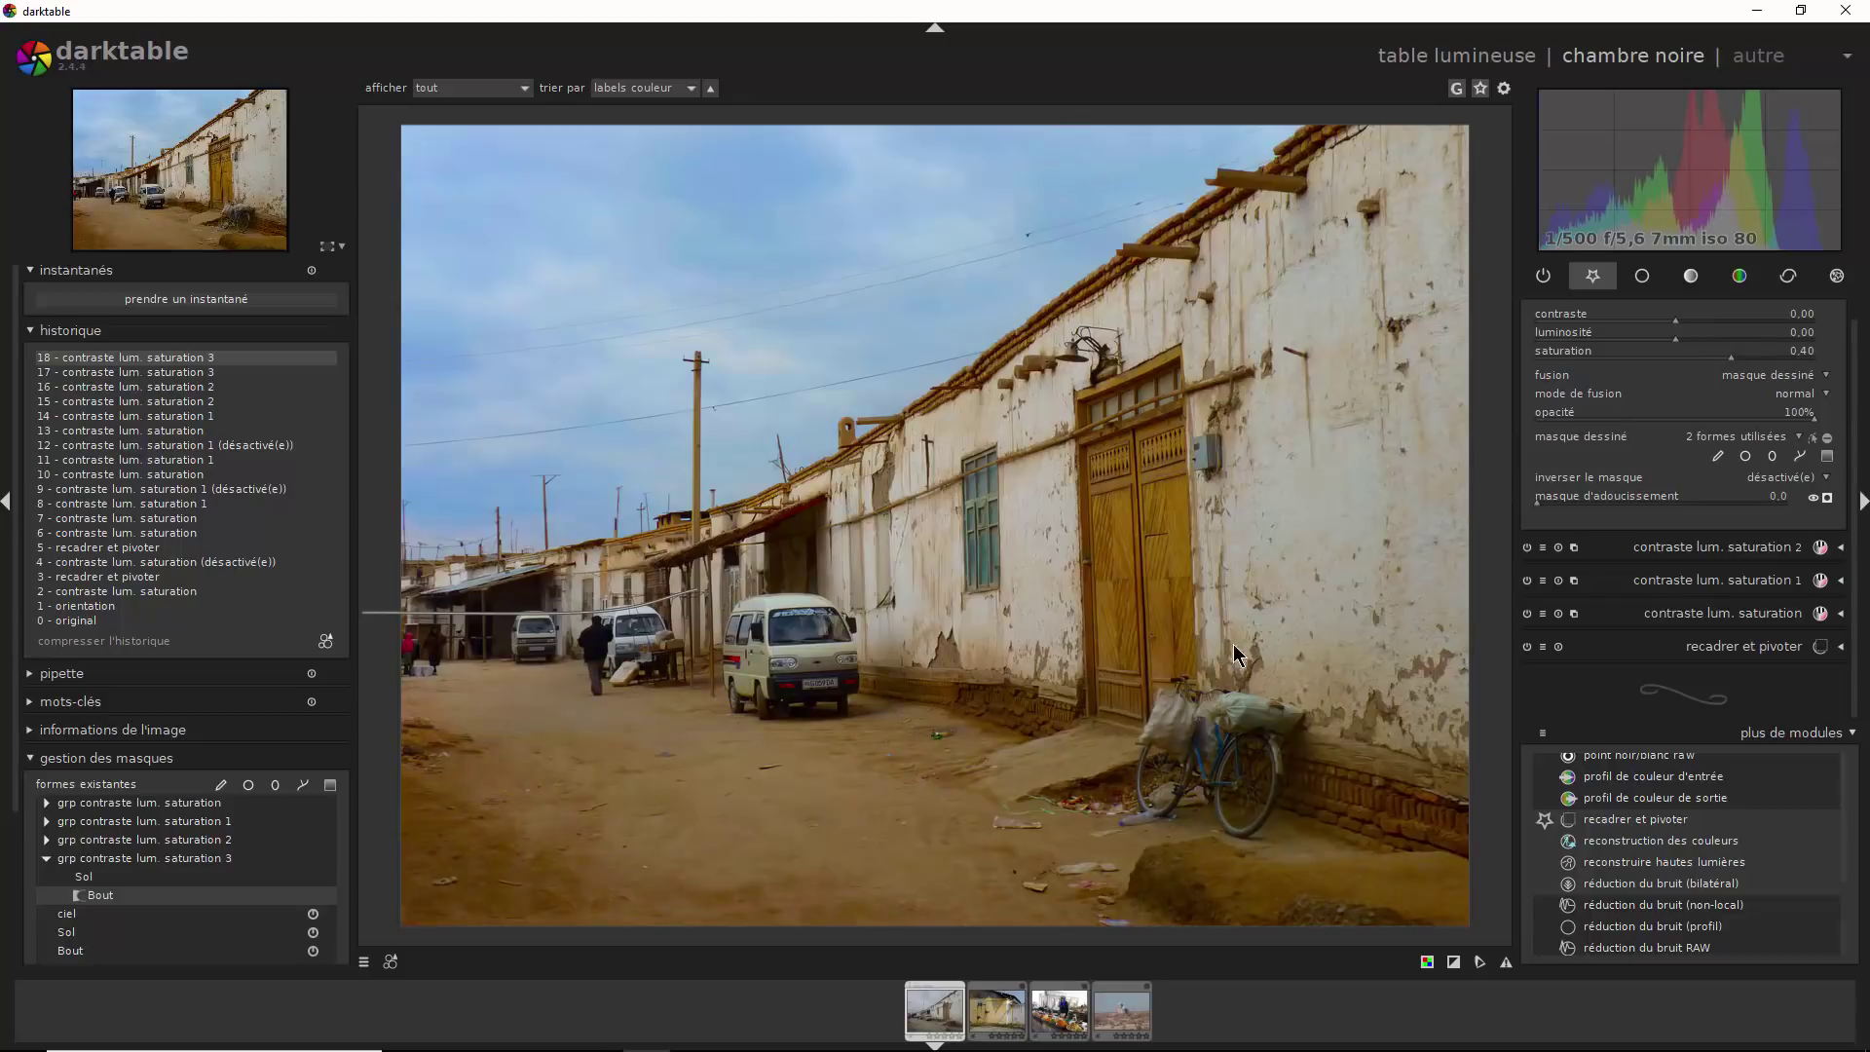
pyautogui.click(1679, 341)
pyautogui.scroll(1, 1789, 356)
pyautogui.scroll(1, 1860, 356)
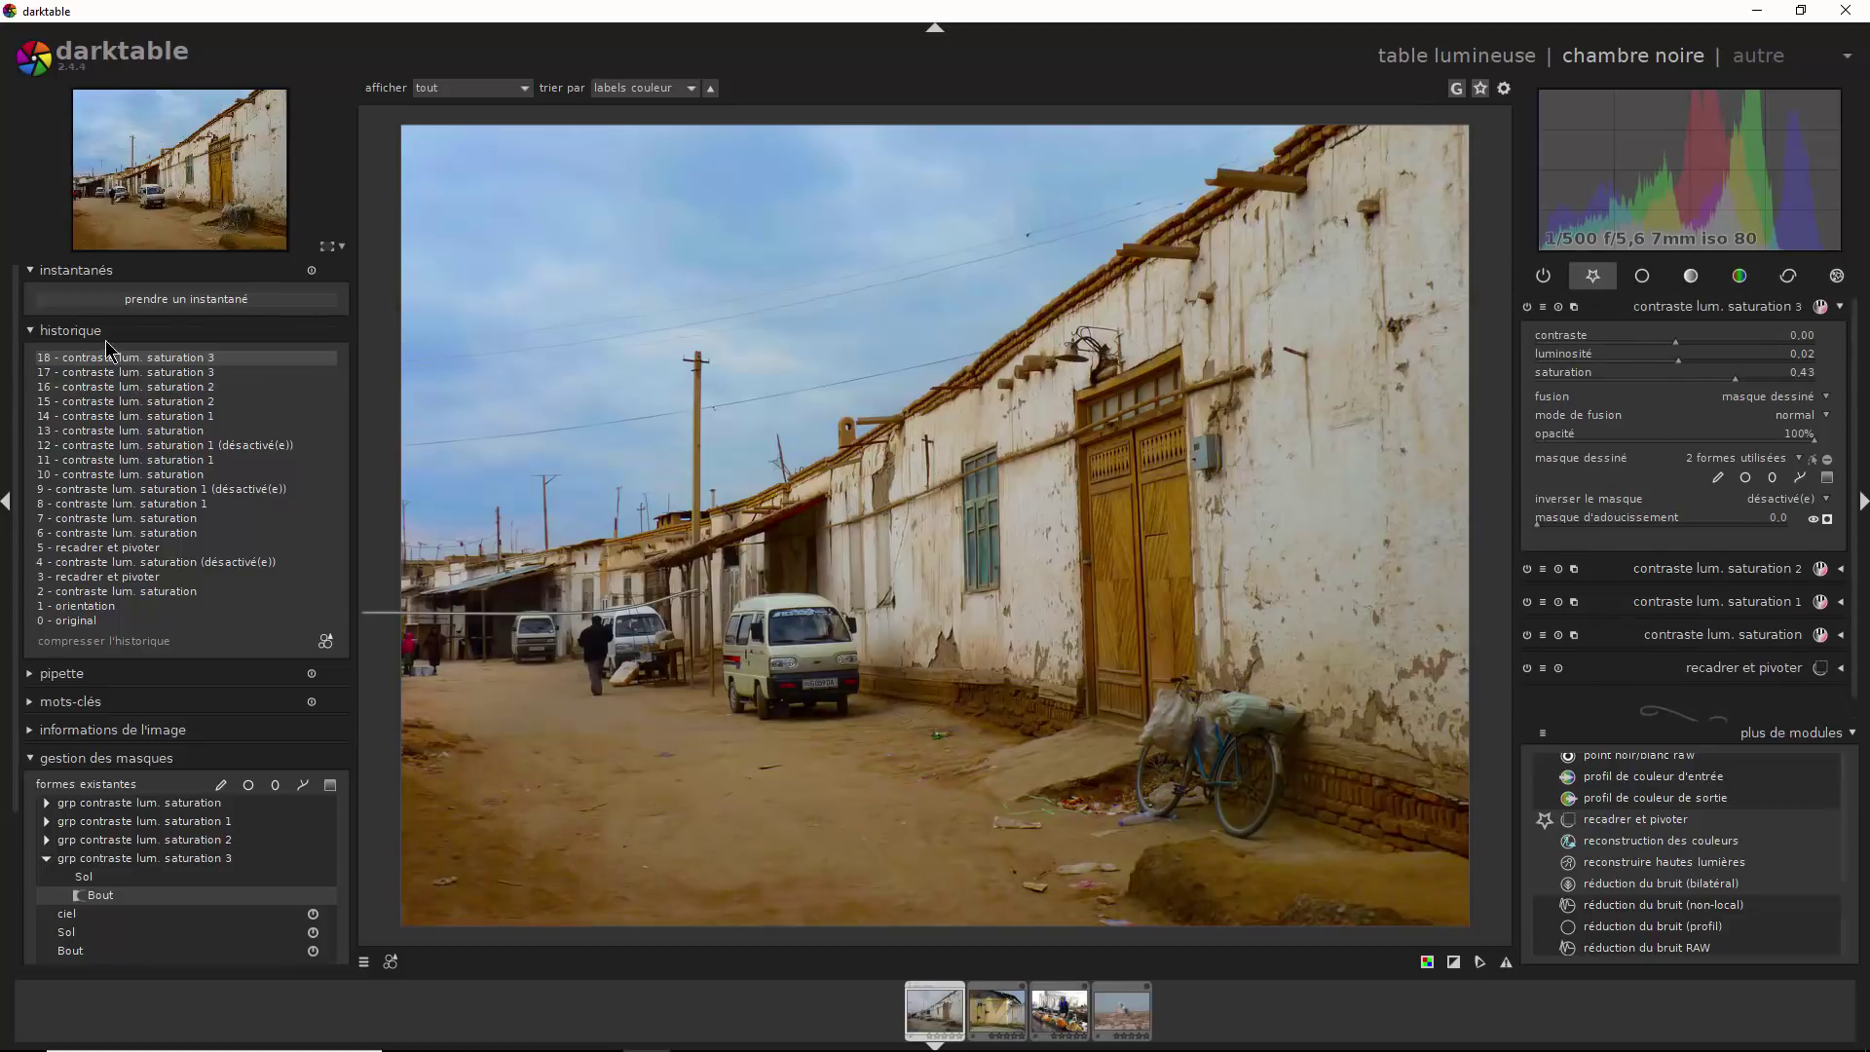
# Compare the original and latest history states of the street photo, and take a snapshot of the original
pyautogui.click(73, 622)
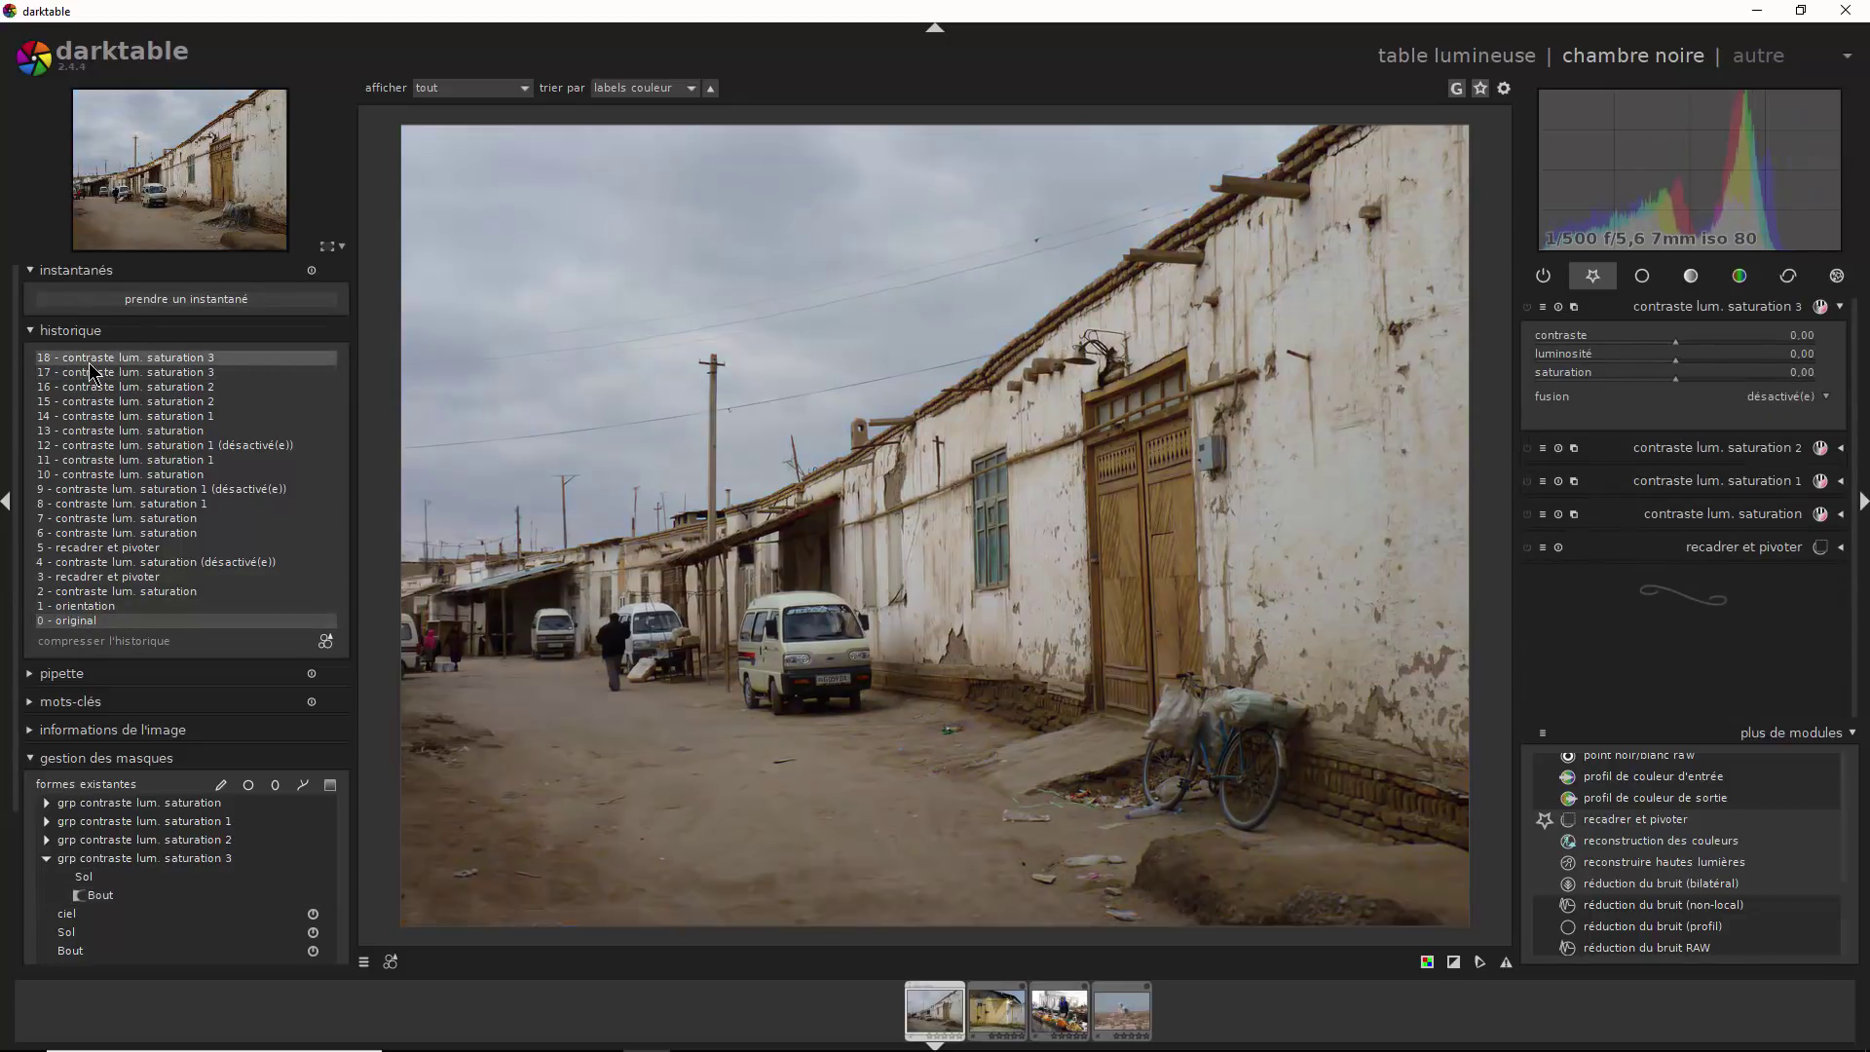
pyautogui.click(92, 360)
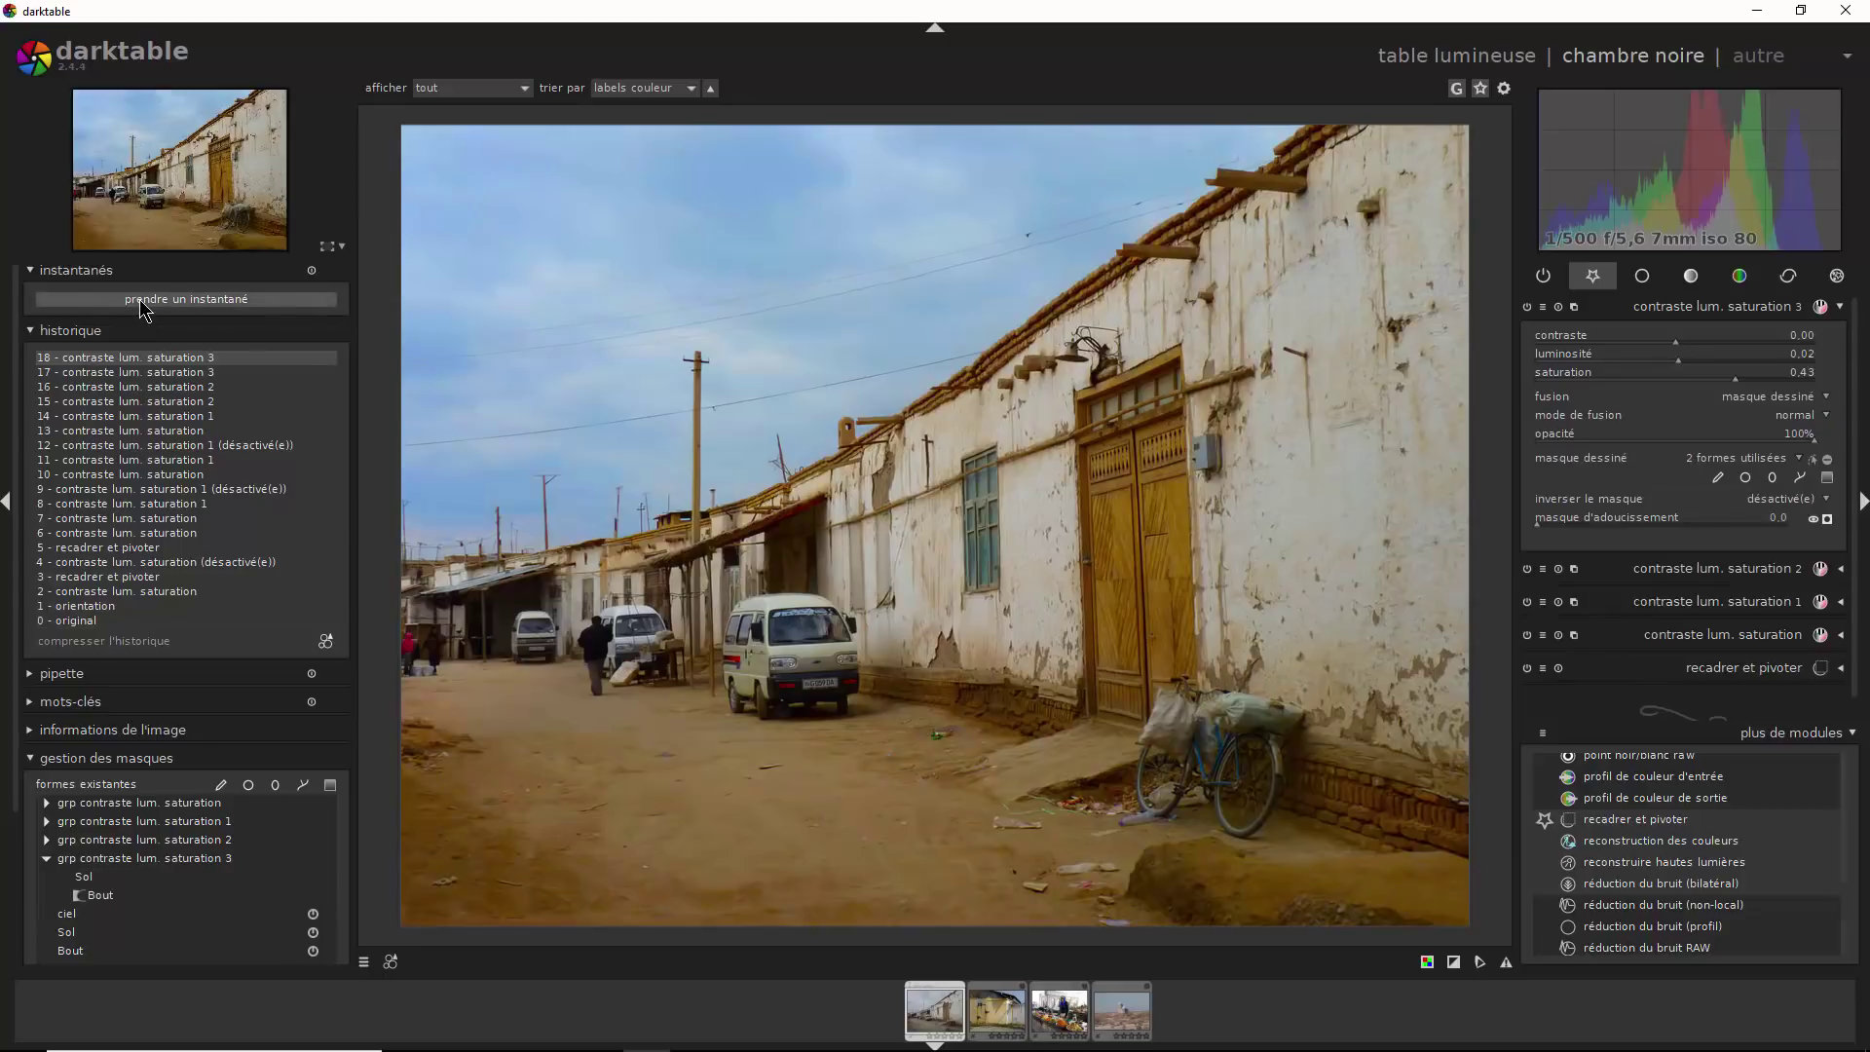
pyautogui.click(78, 622)
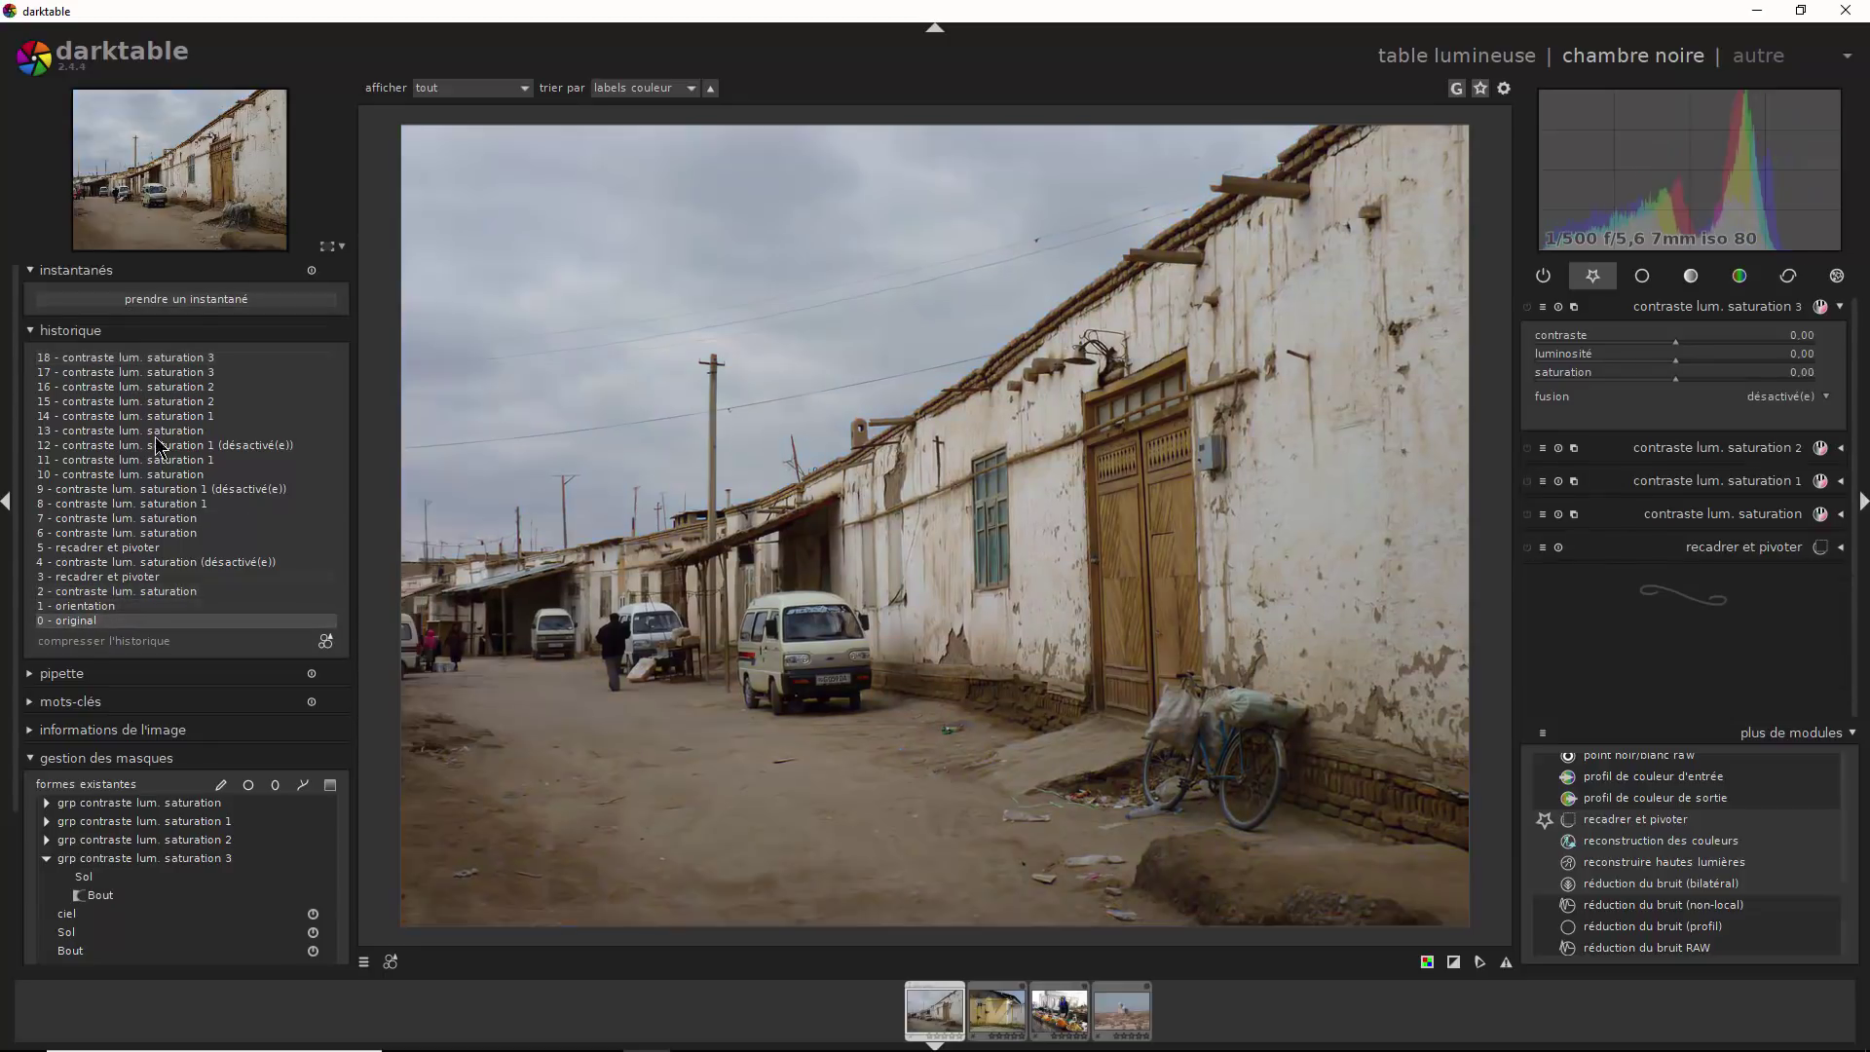
pyautogui.click(202, 301)
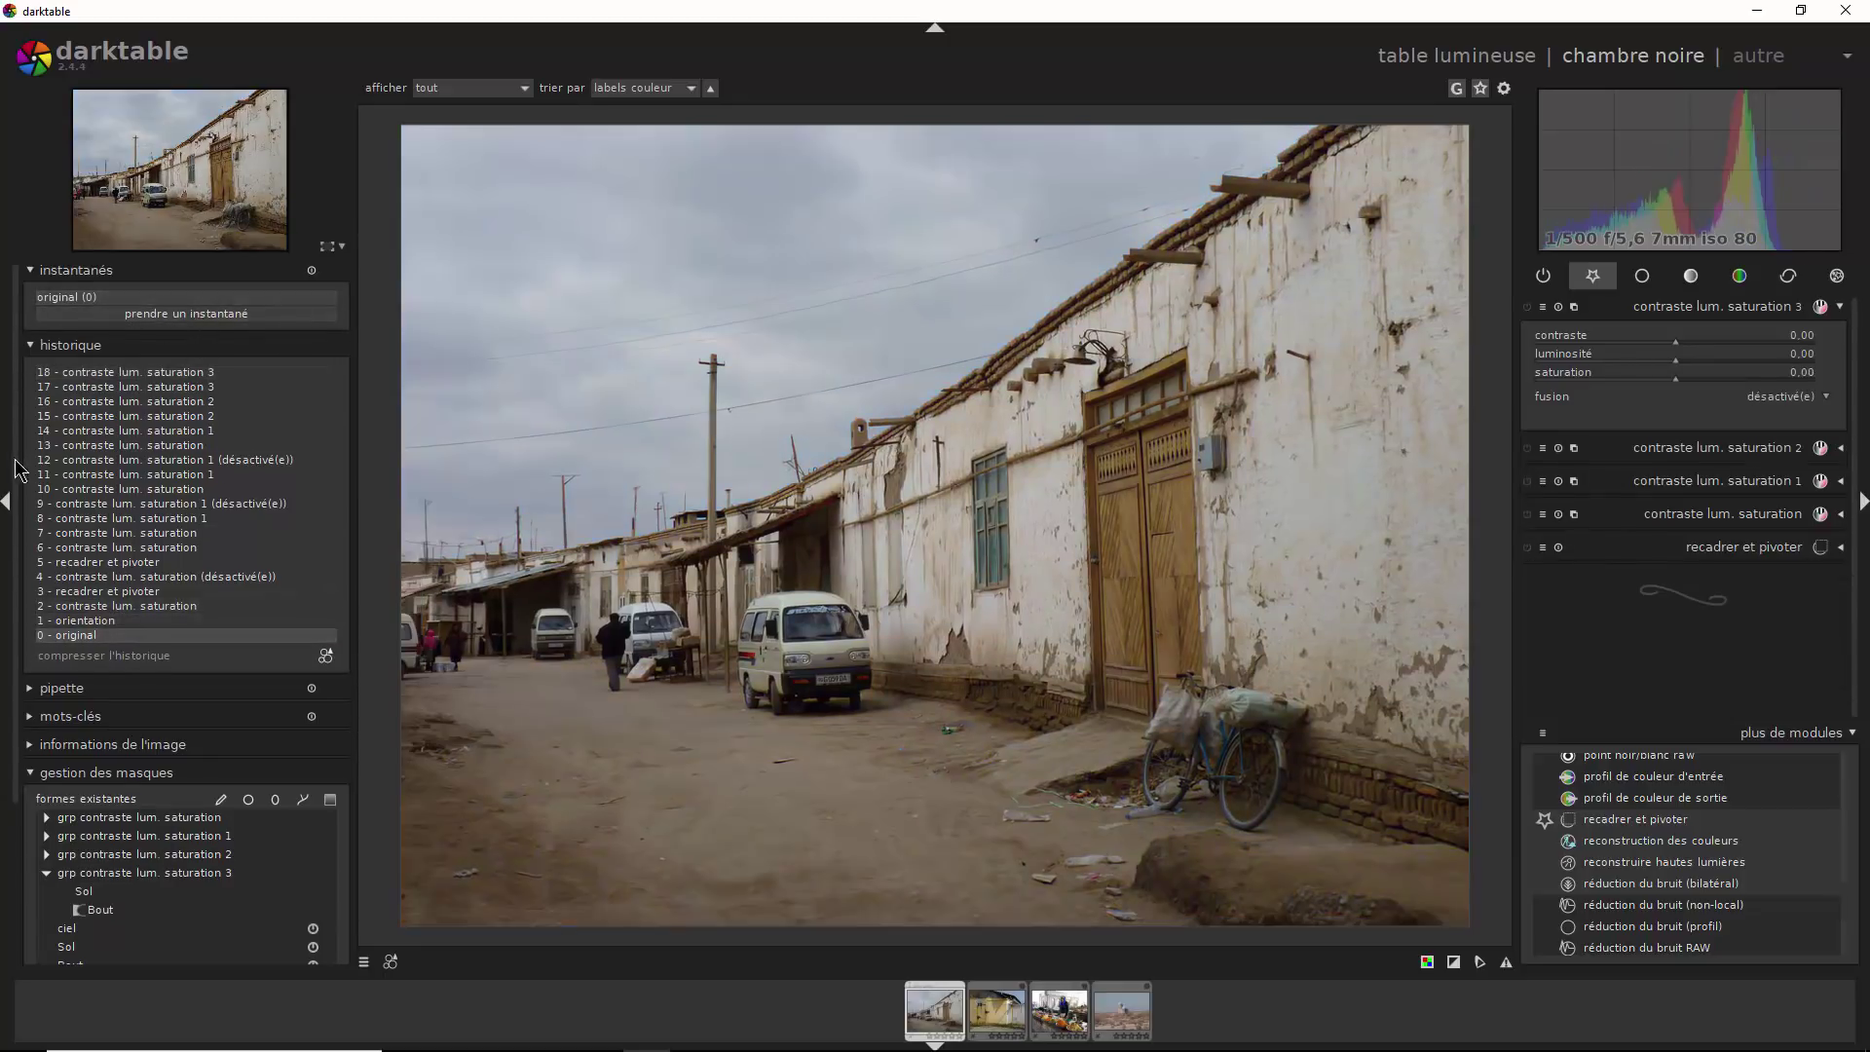
# Snapshot history state 18 and compare it with the original snapshot, sweeping the split line to the photo's left edge
pyautogui.click(136, 374)
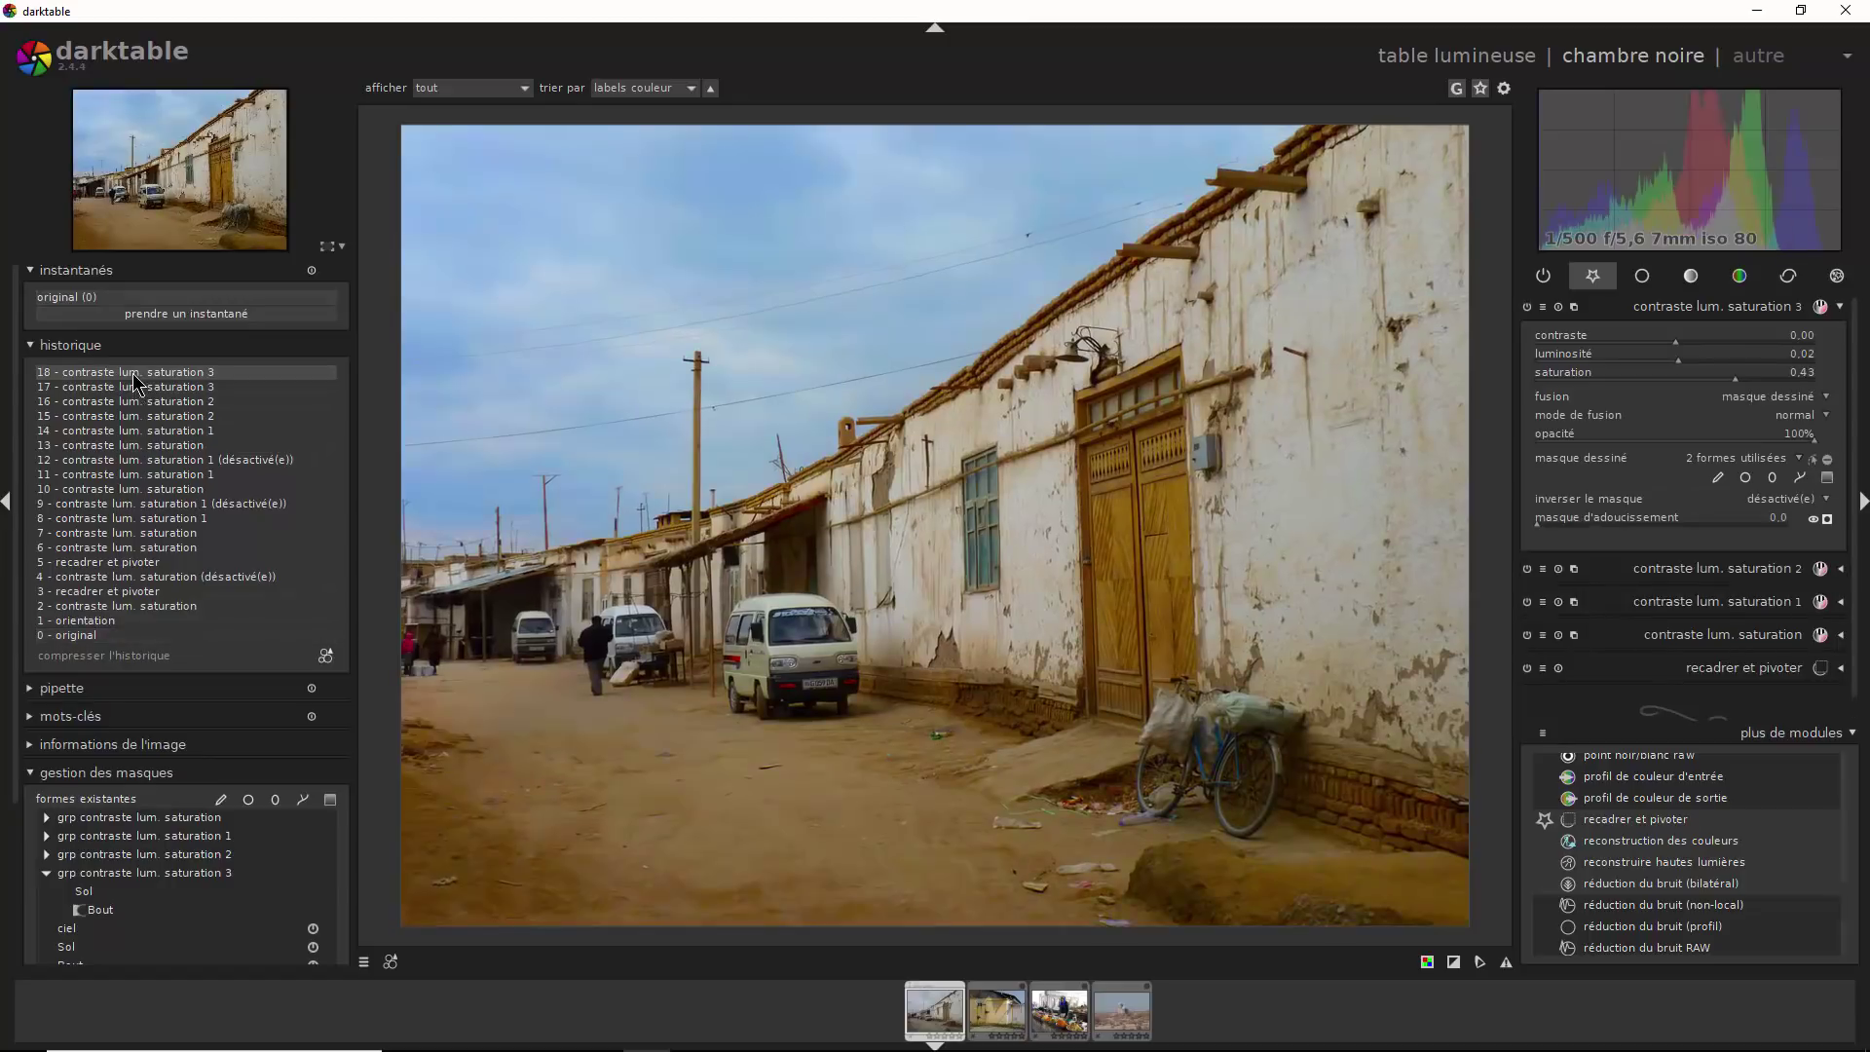
pyautogui.click(160, 315)
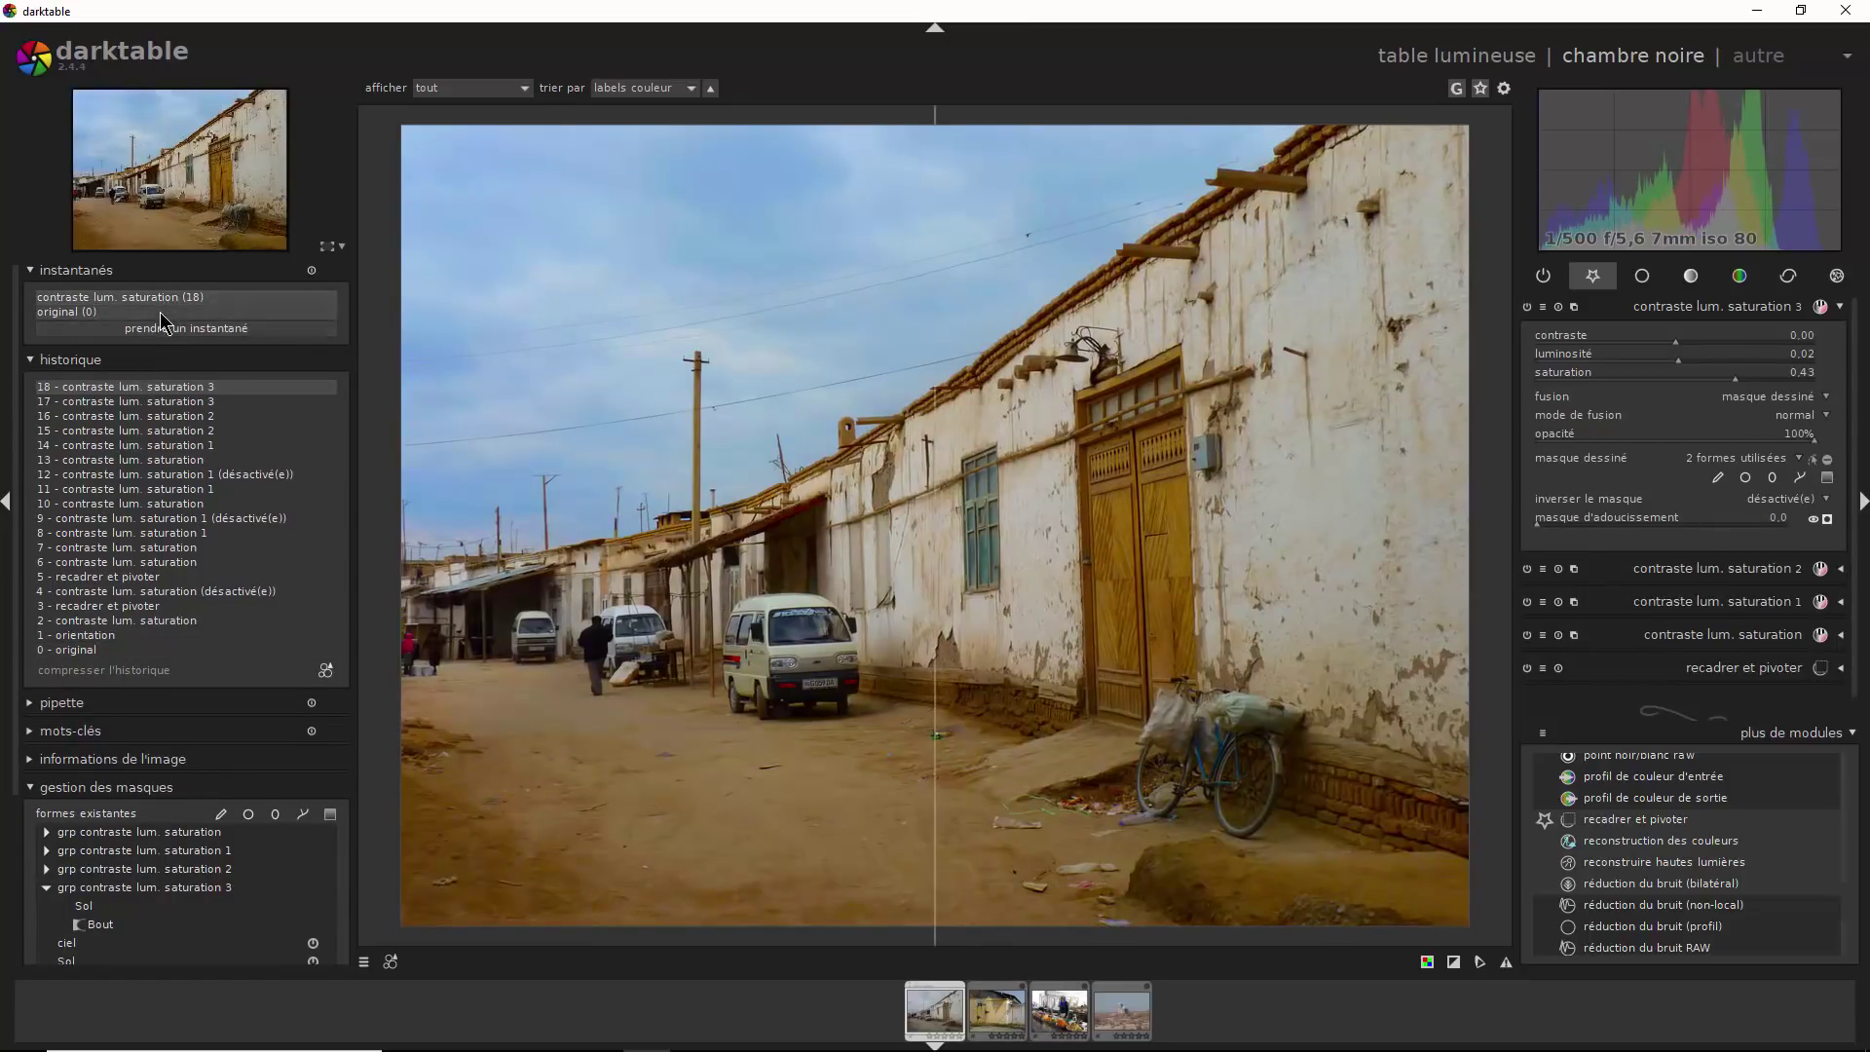
pyautogui.click(161, 311)
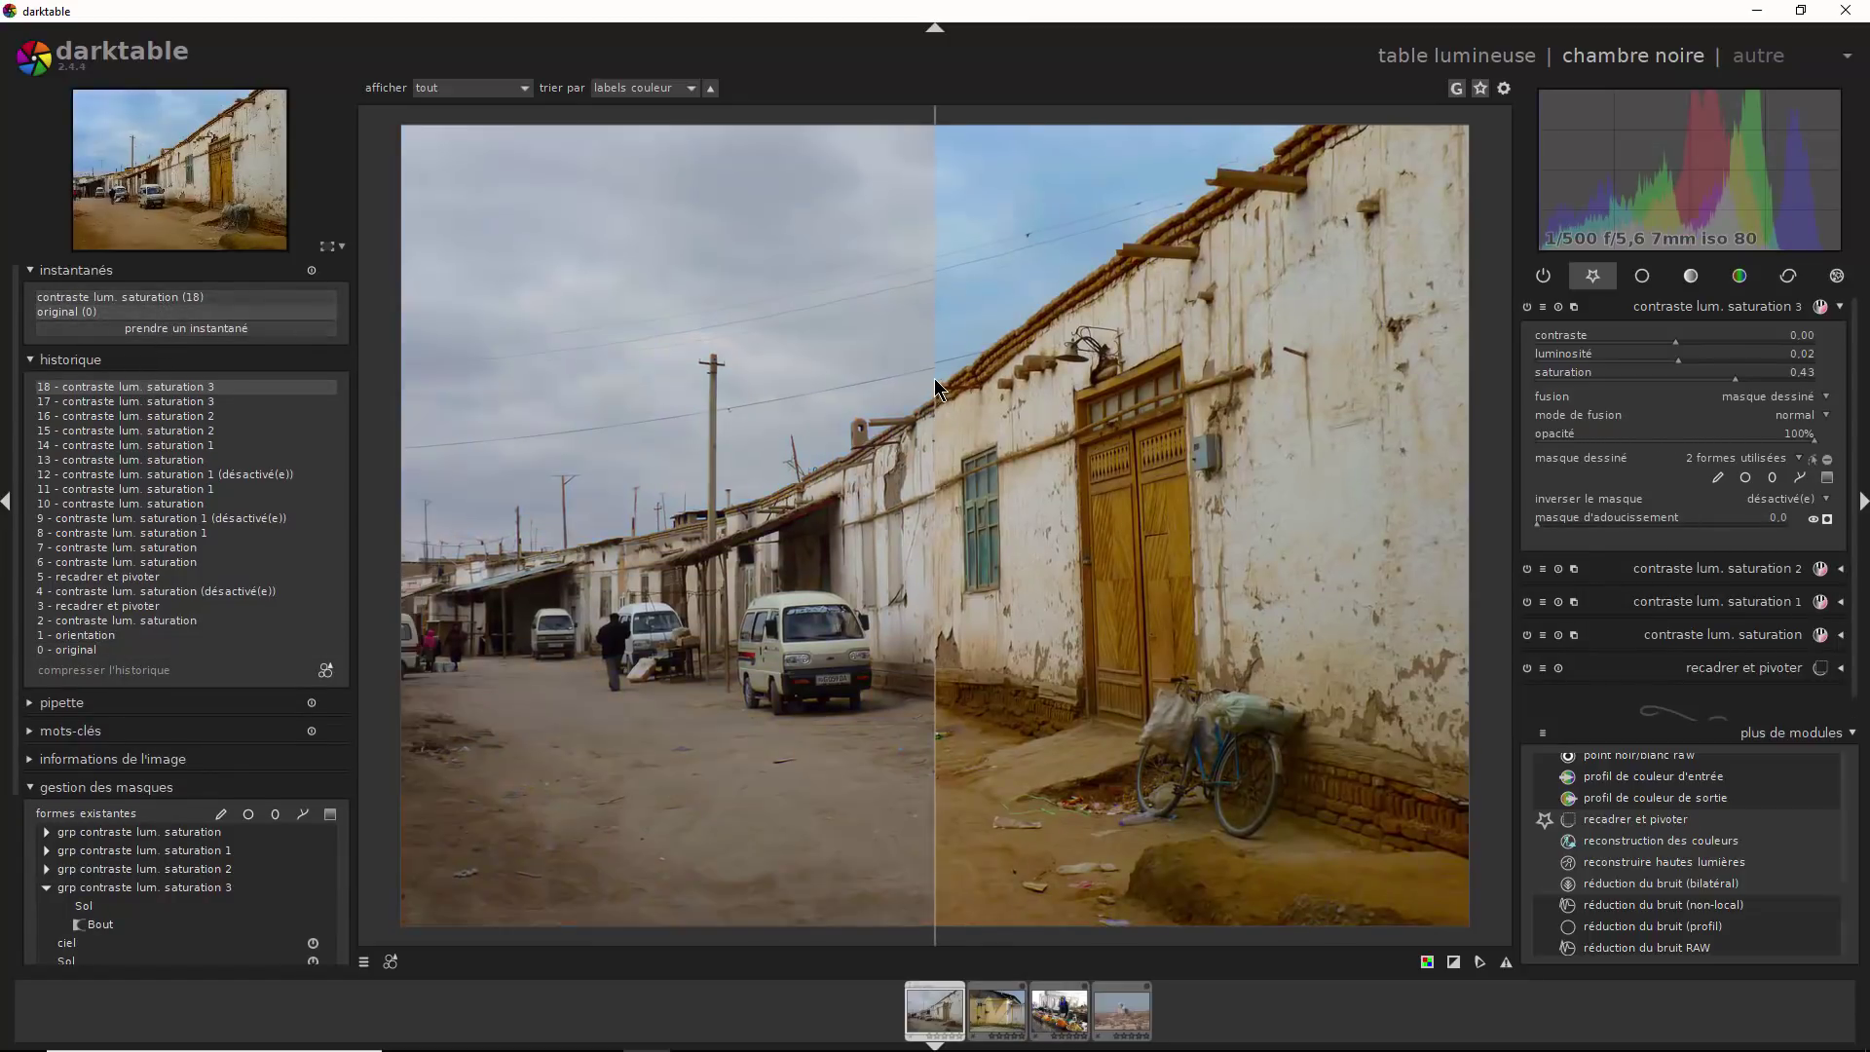
pyautogui.moveTo(934, 387); pyautogui.dragTo(391, 730)
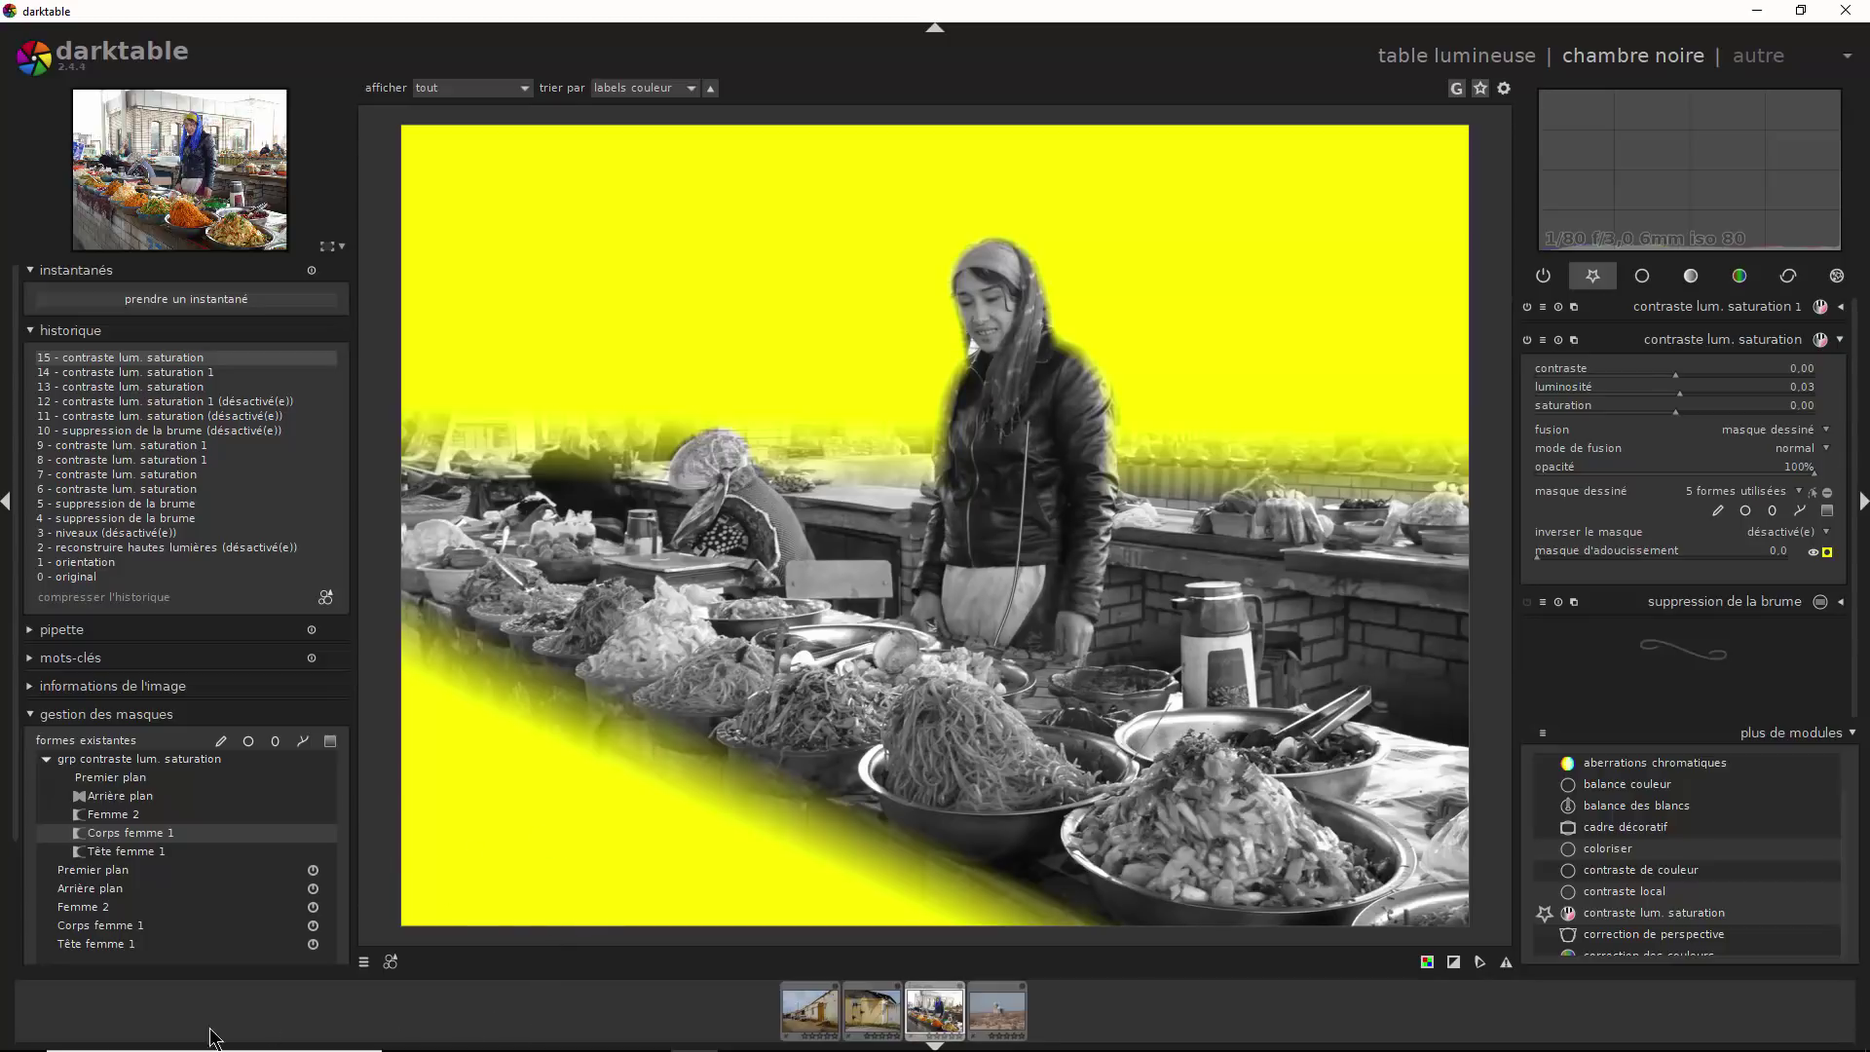
# Examine the Premier plan, Arrière plan, Femme 2, Corps femme 1 and Tête femme 1 shapes and Femme 2's combination modes on the market photo
pyautogui.click(123, 876)
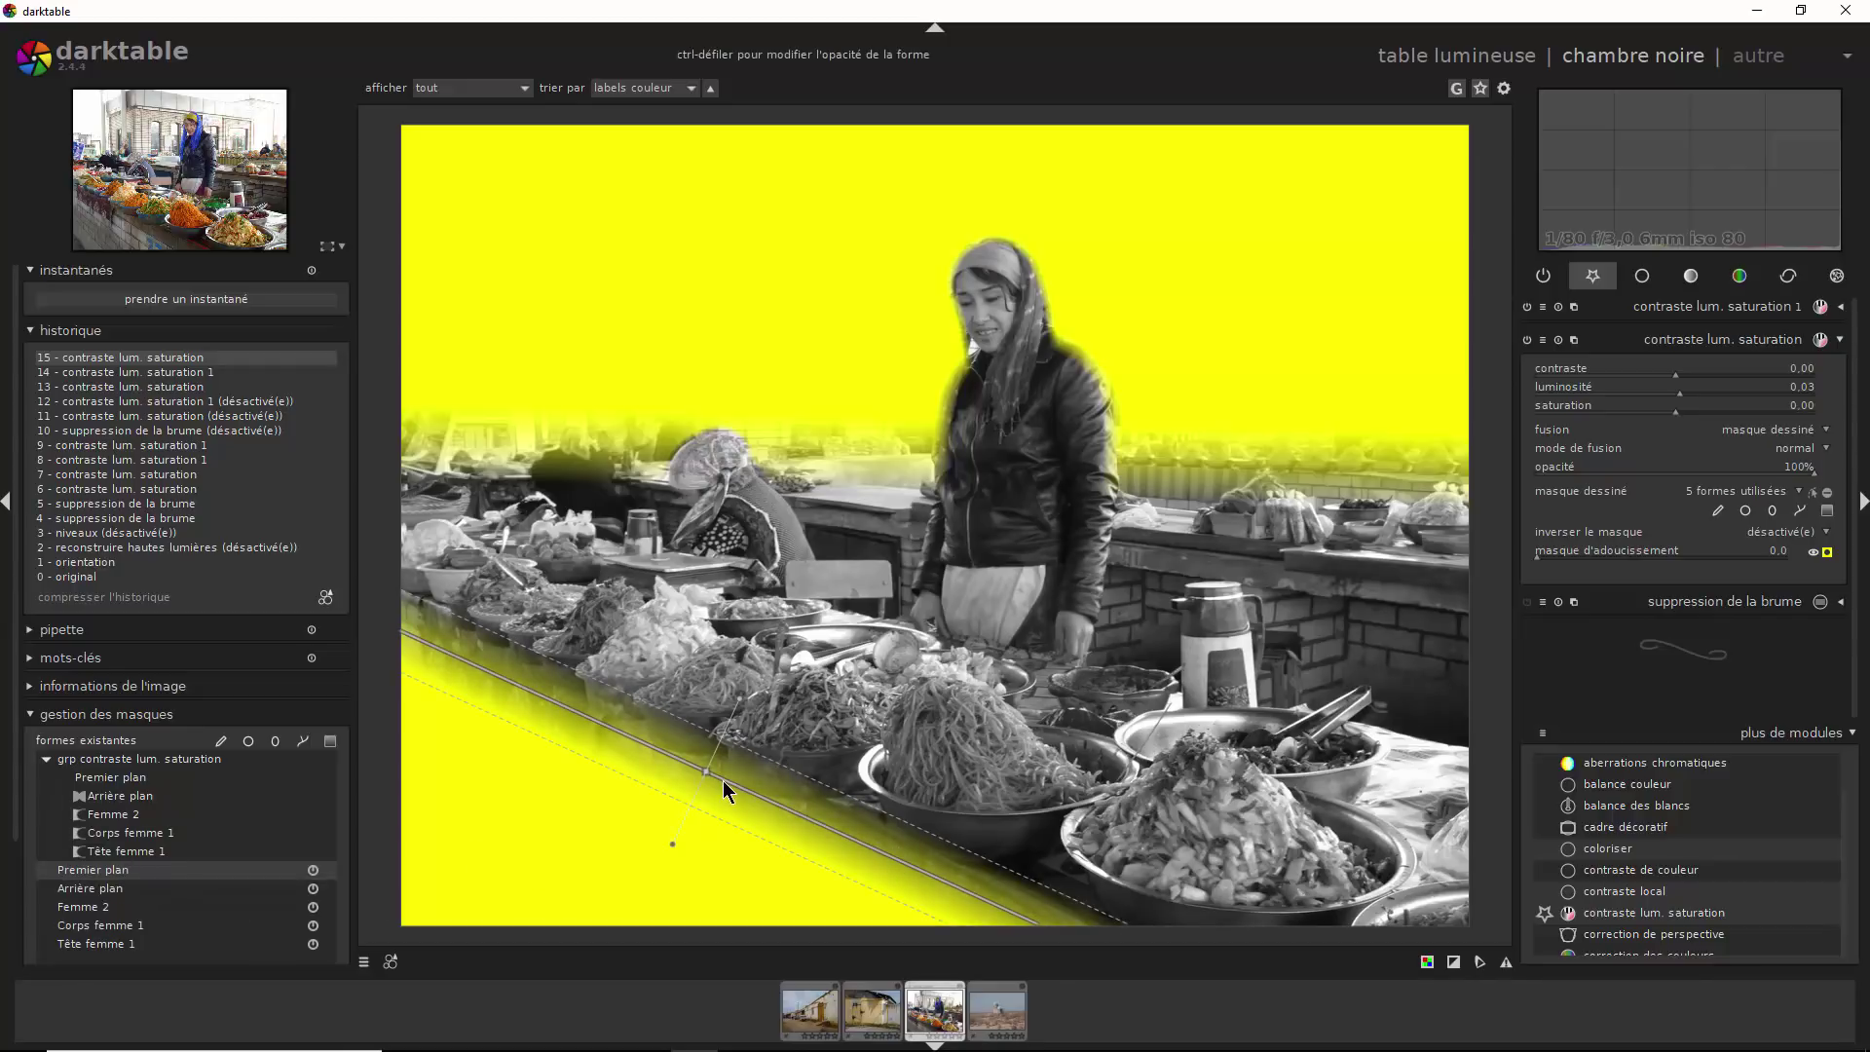
pyautogui.click(112, 888)
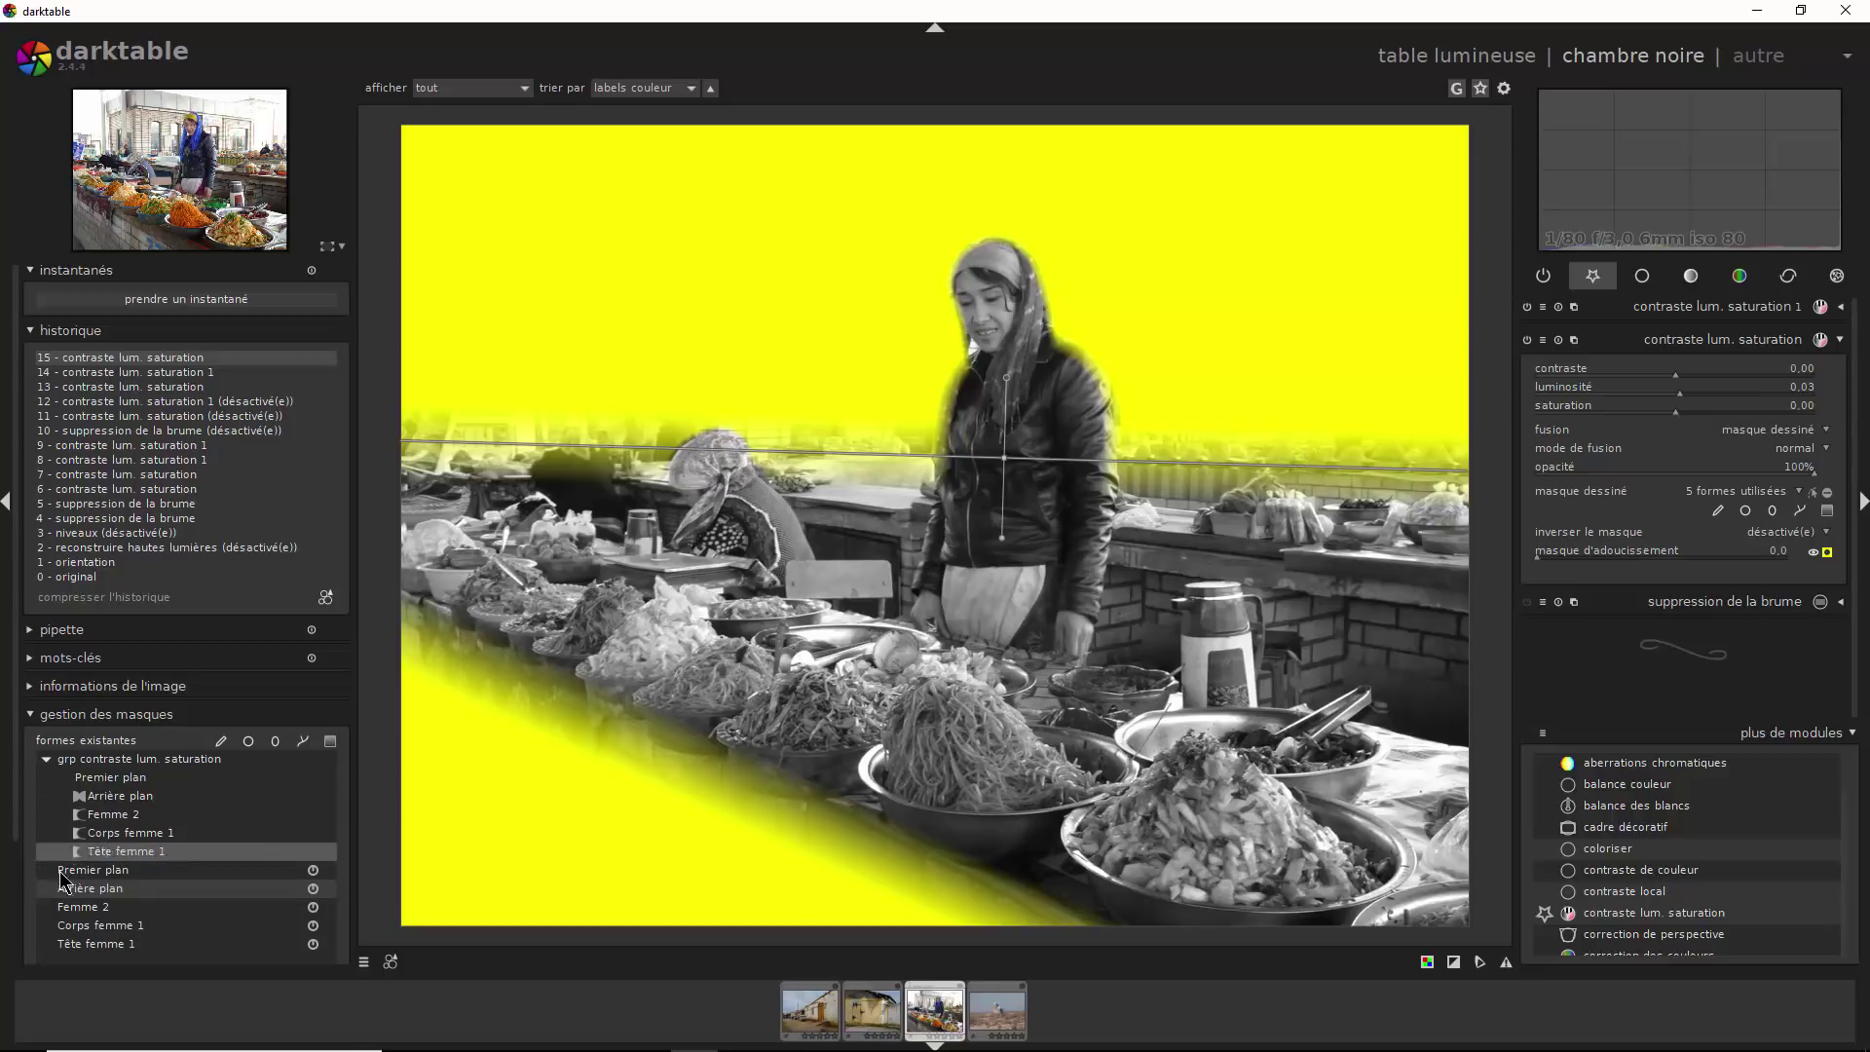
pyautogui.click(82, 910)
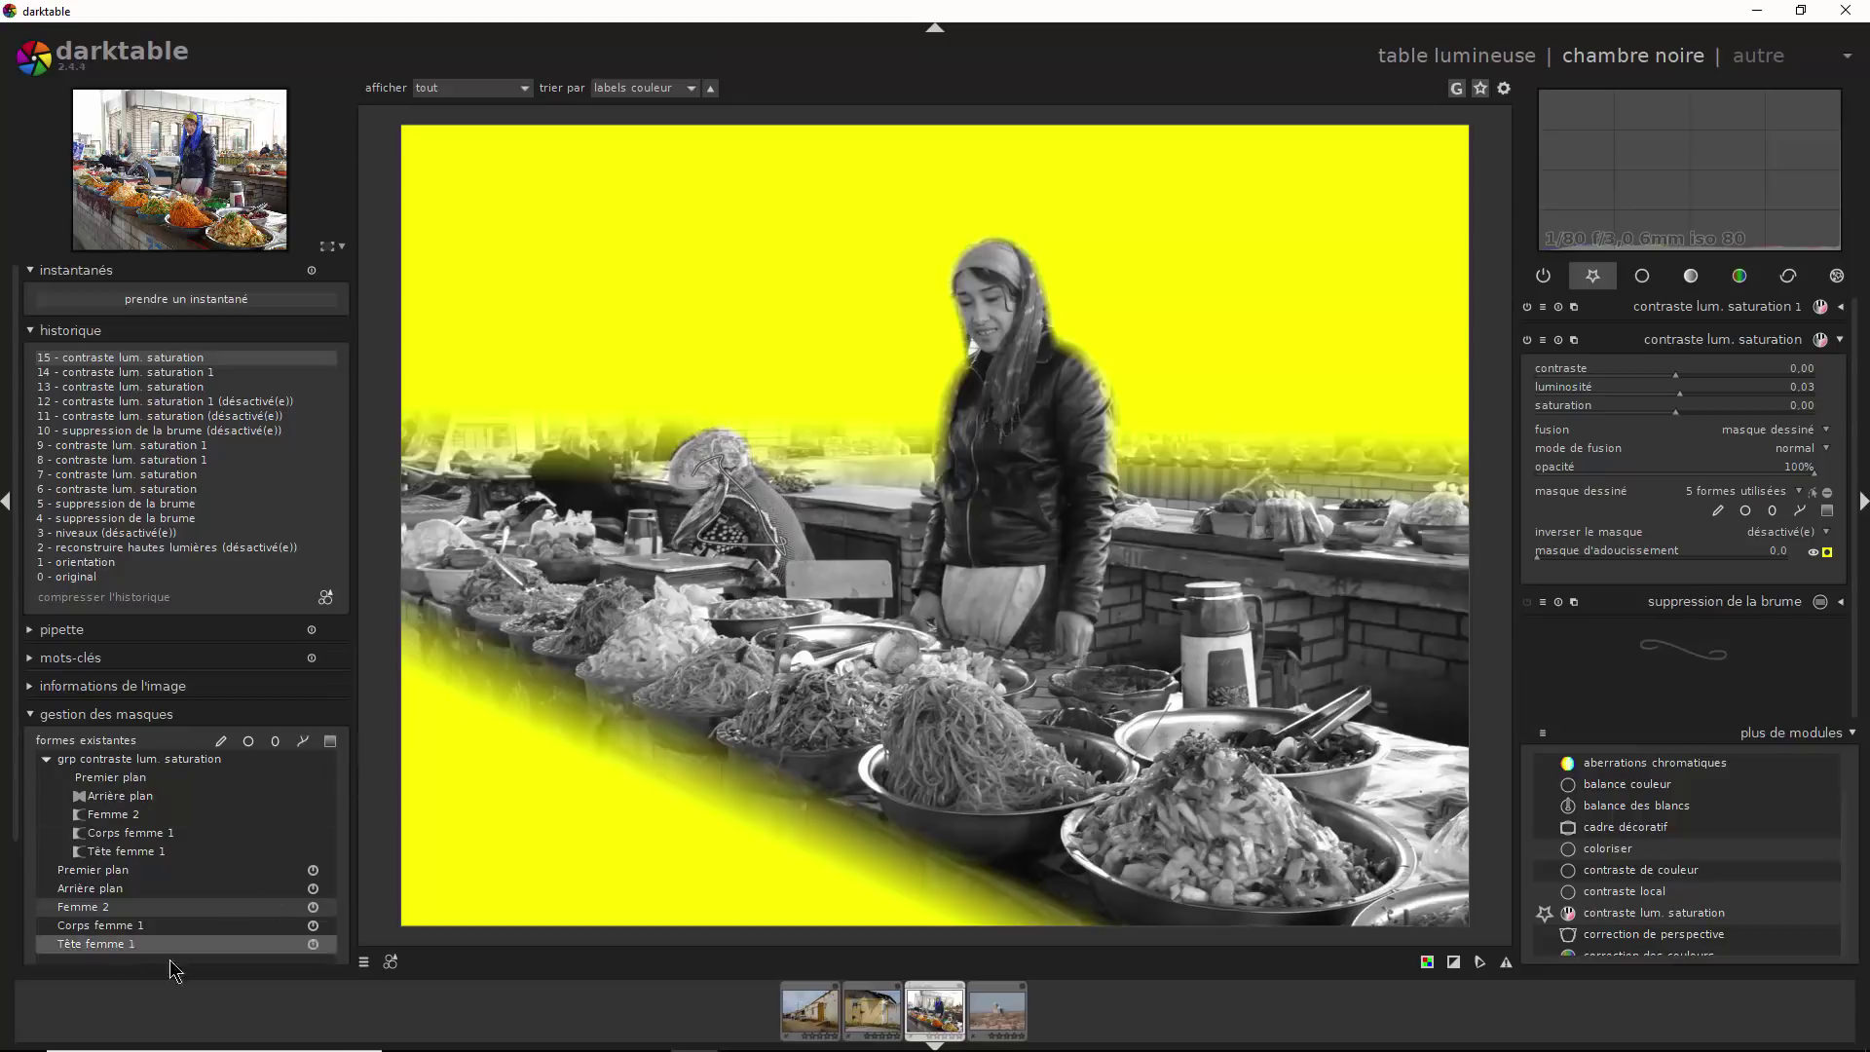
pyautogui.click(91, 933)
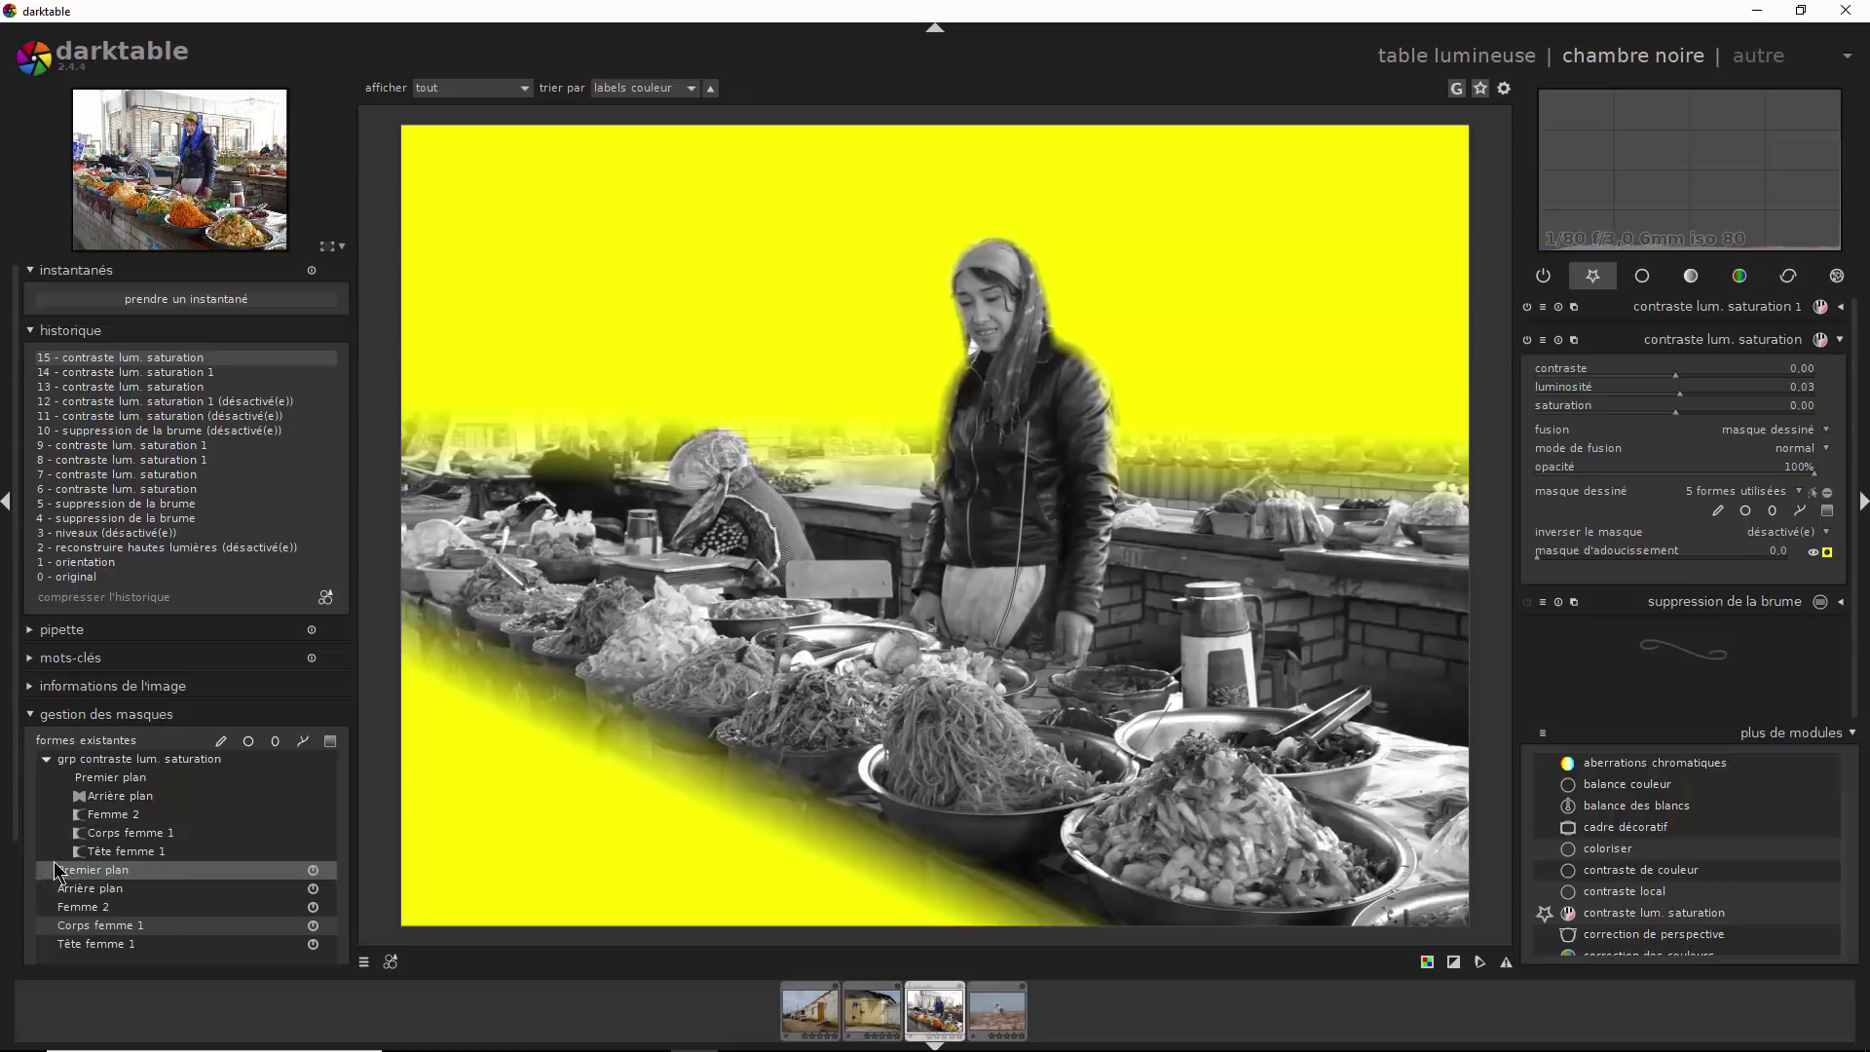
pyautogui.click(158, 853)
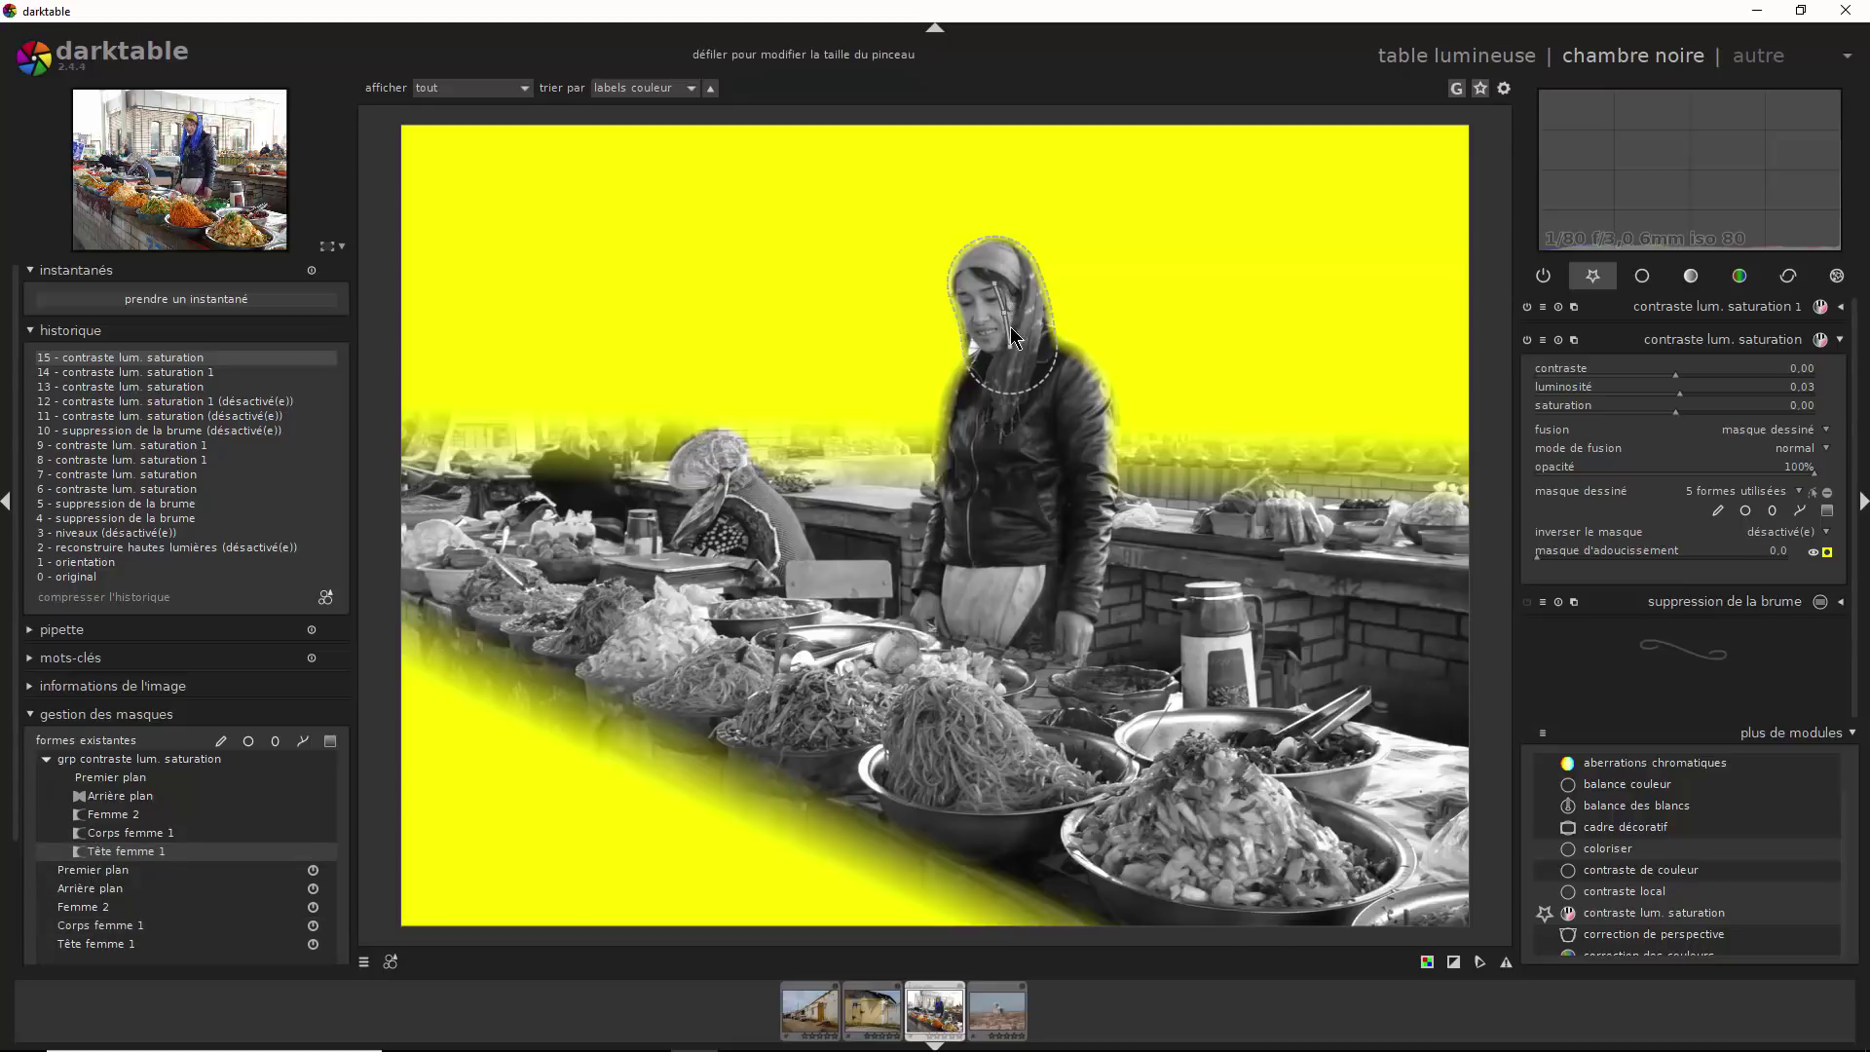
pyautogui.click(133, 824)
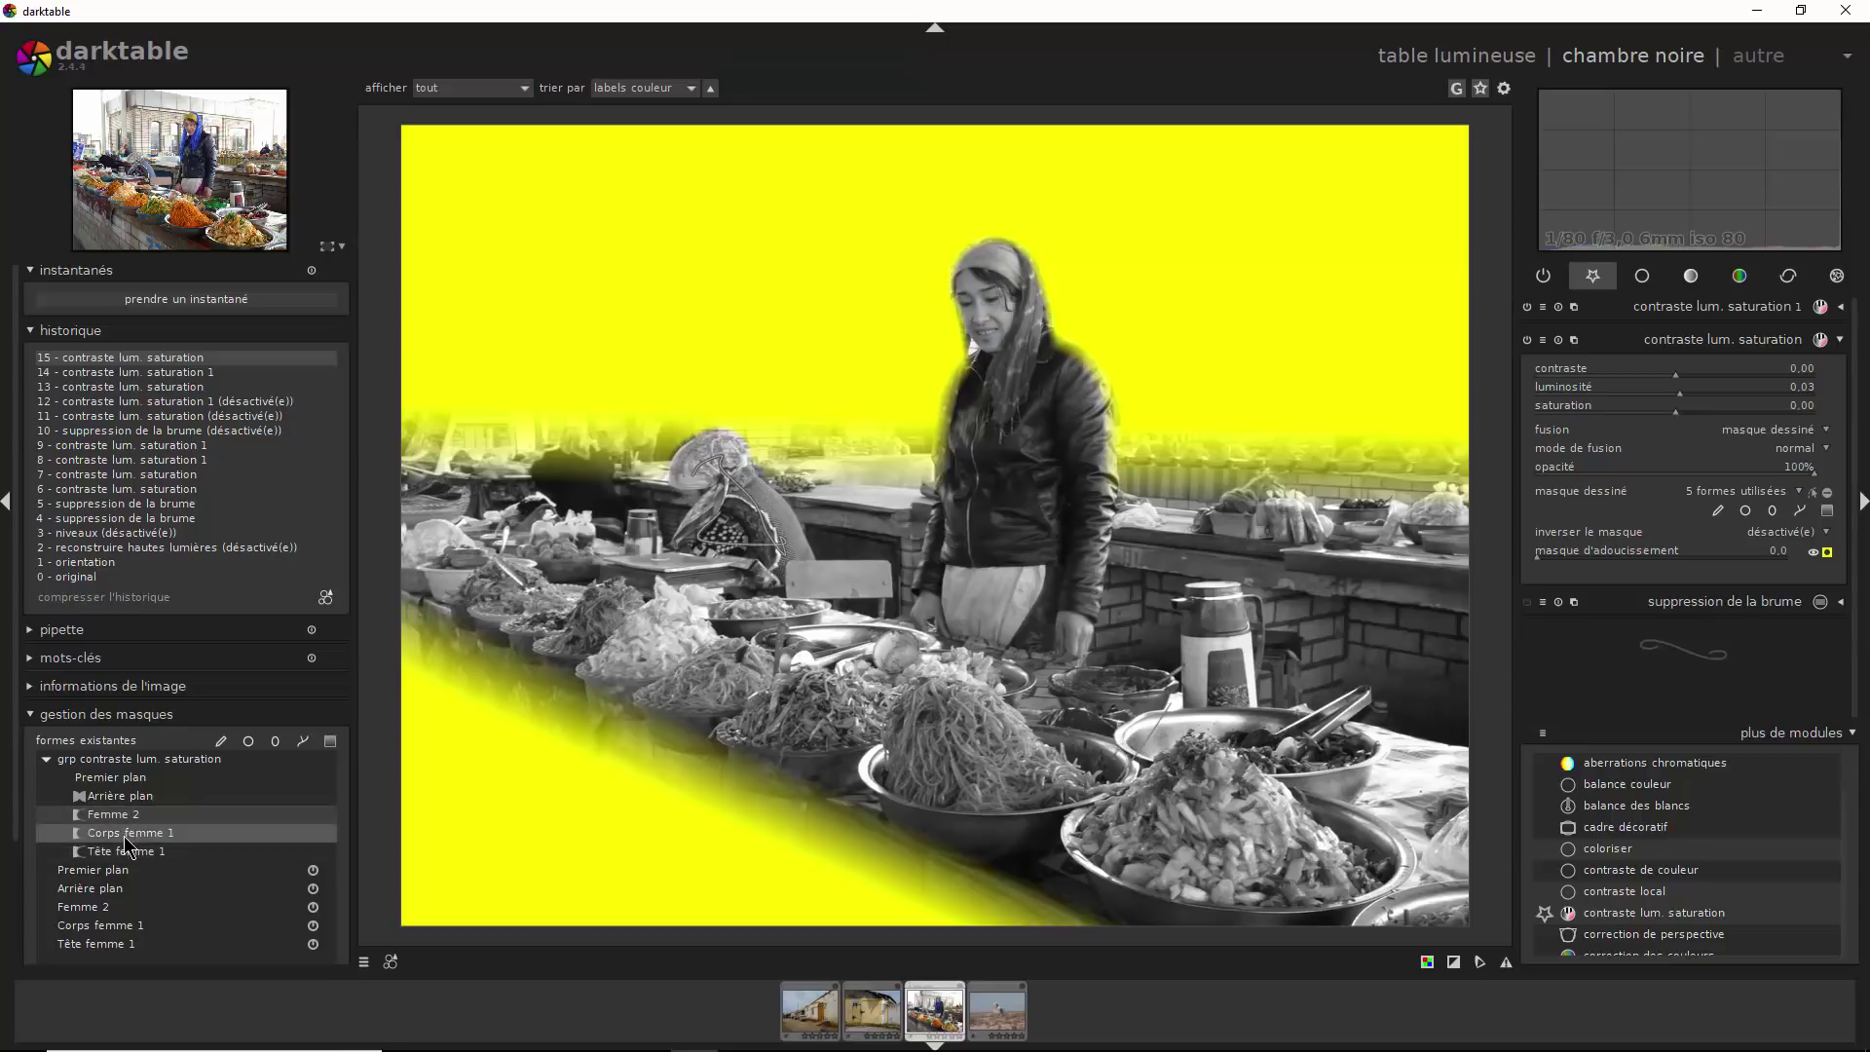
pyautogui.click(124, 839)
pyautogui.click(125, 852)
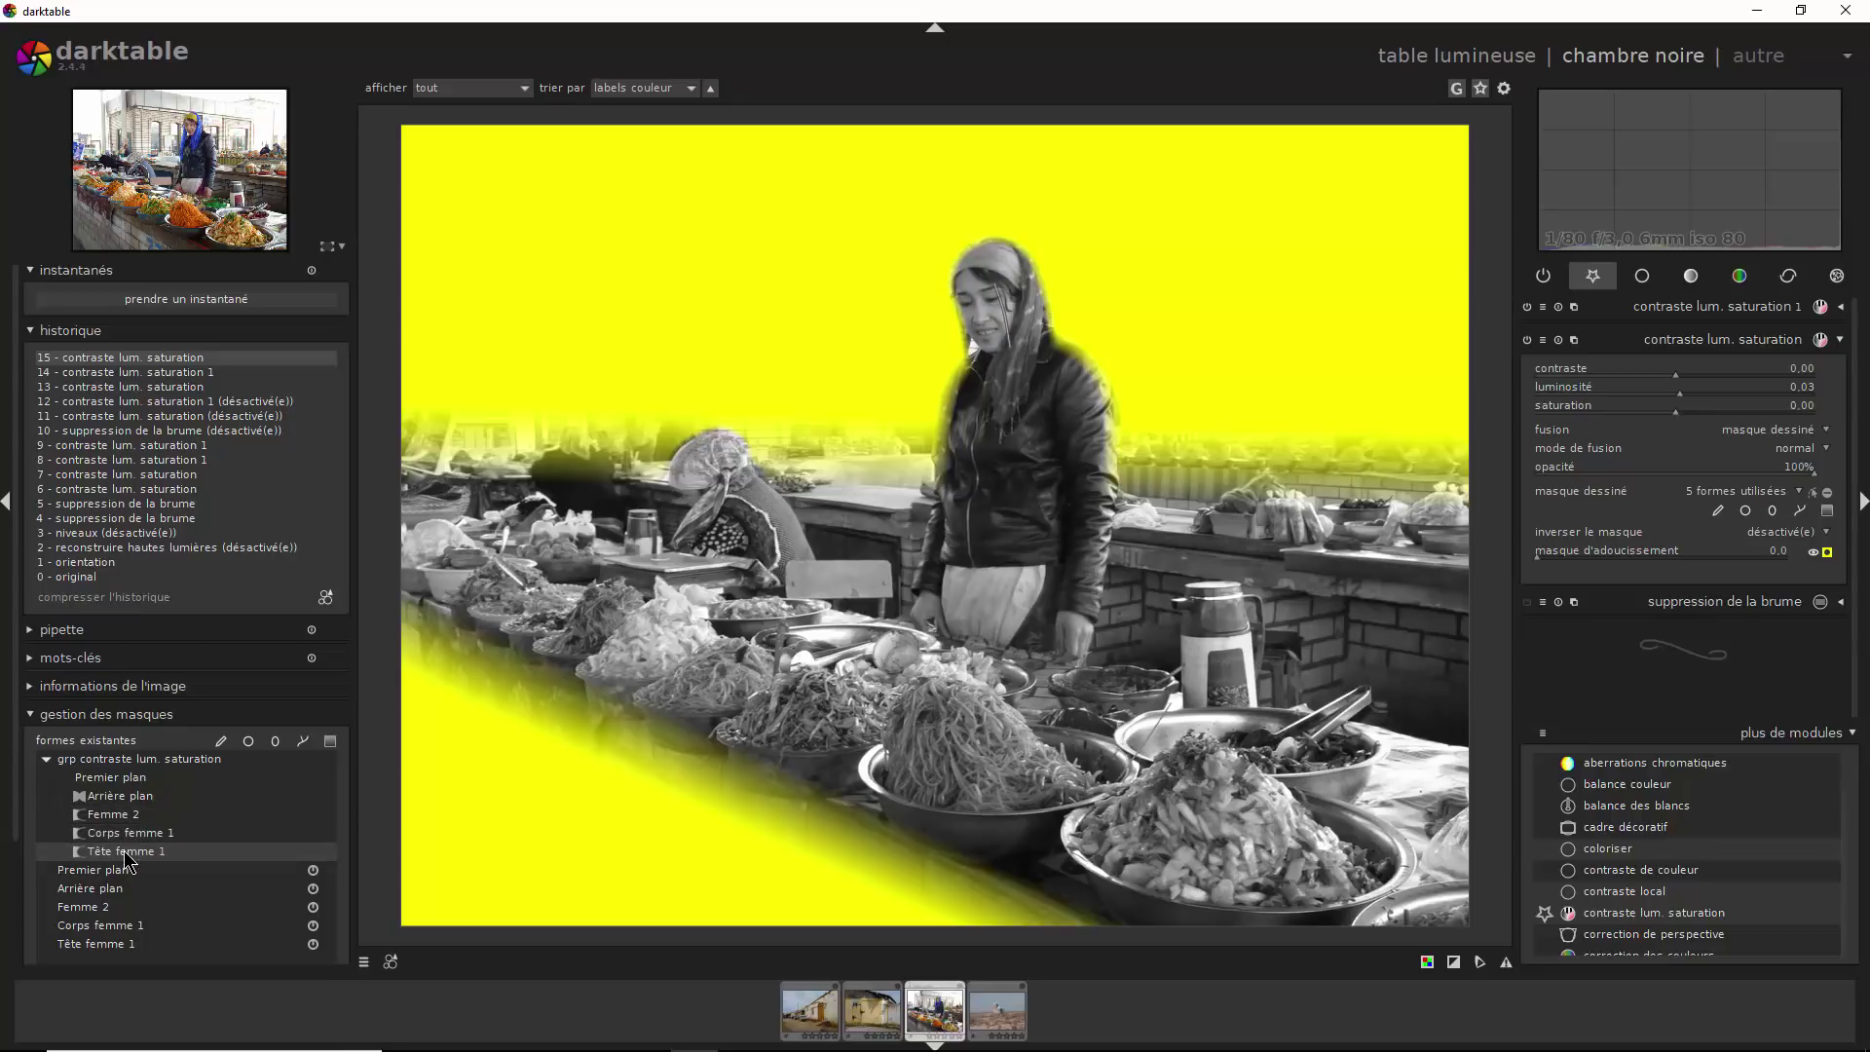
pyautogui.rightClick(81, 821)
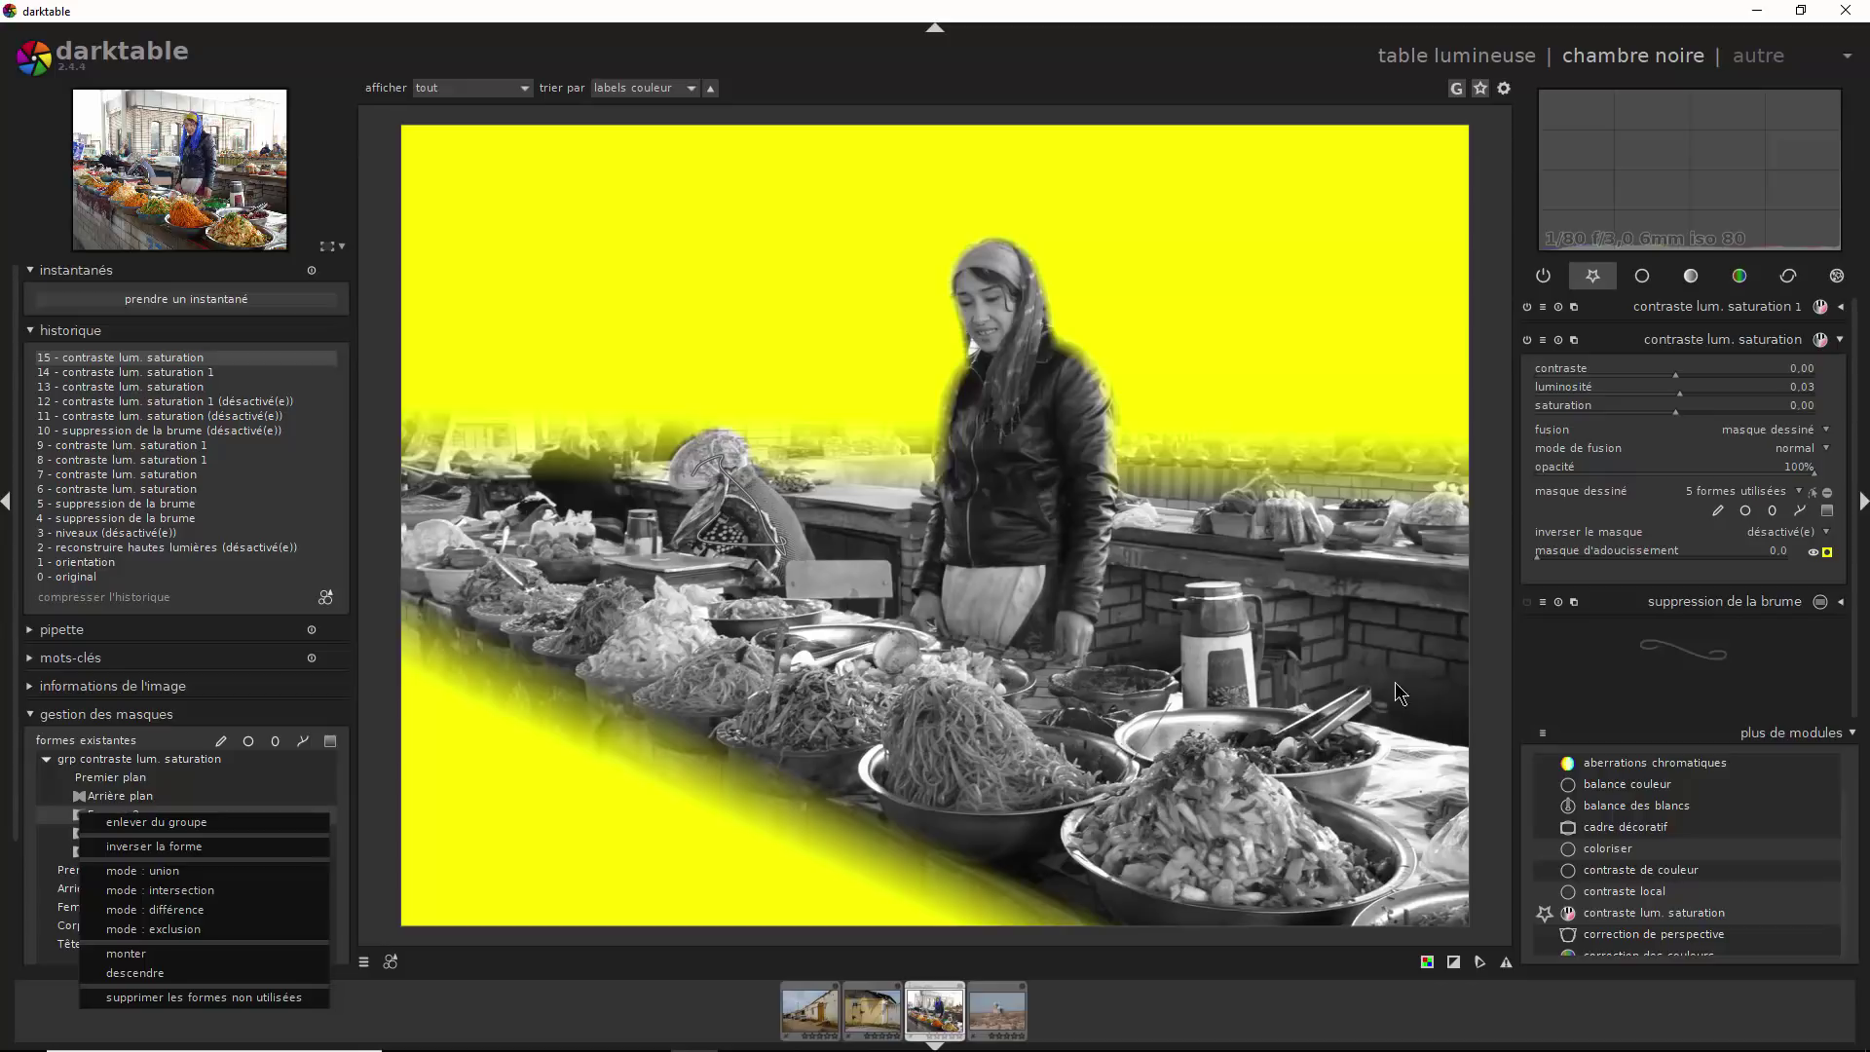
pyautogui.press('Escape')
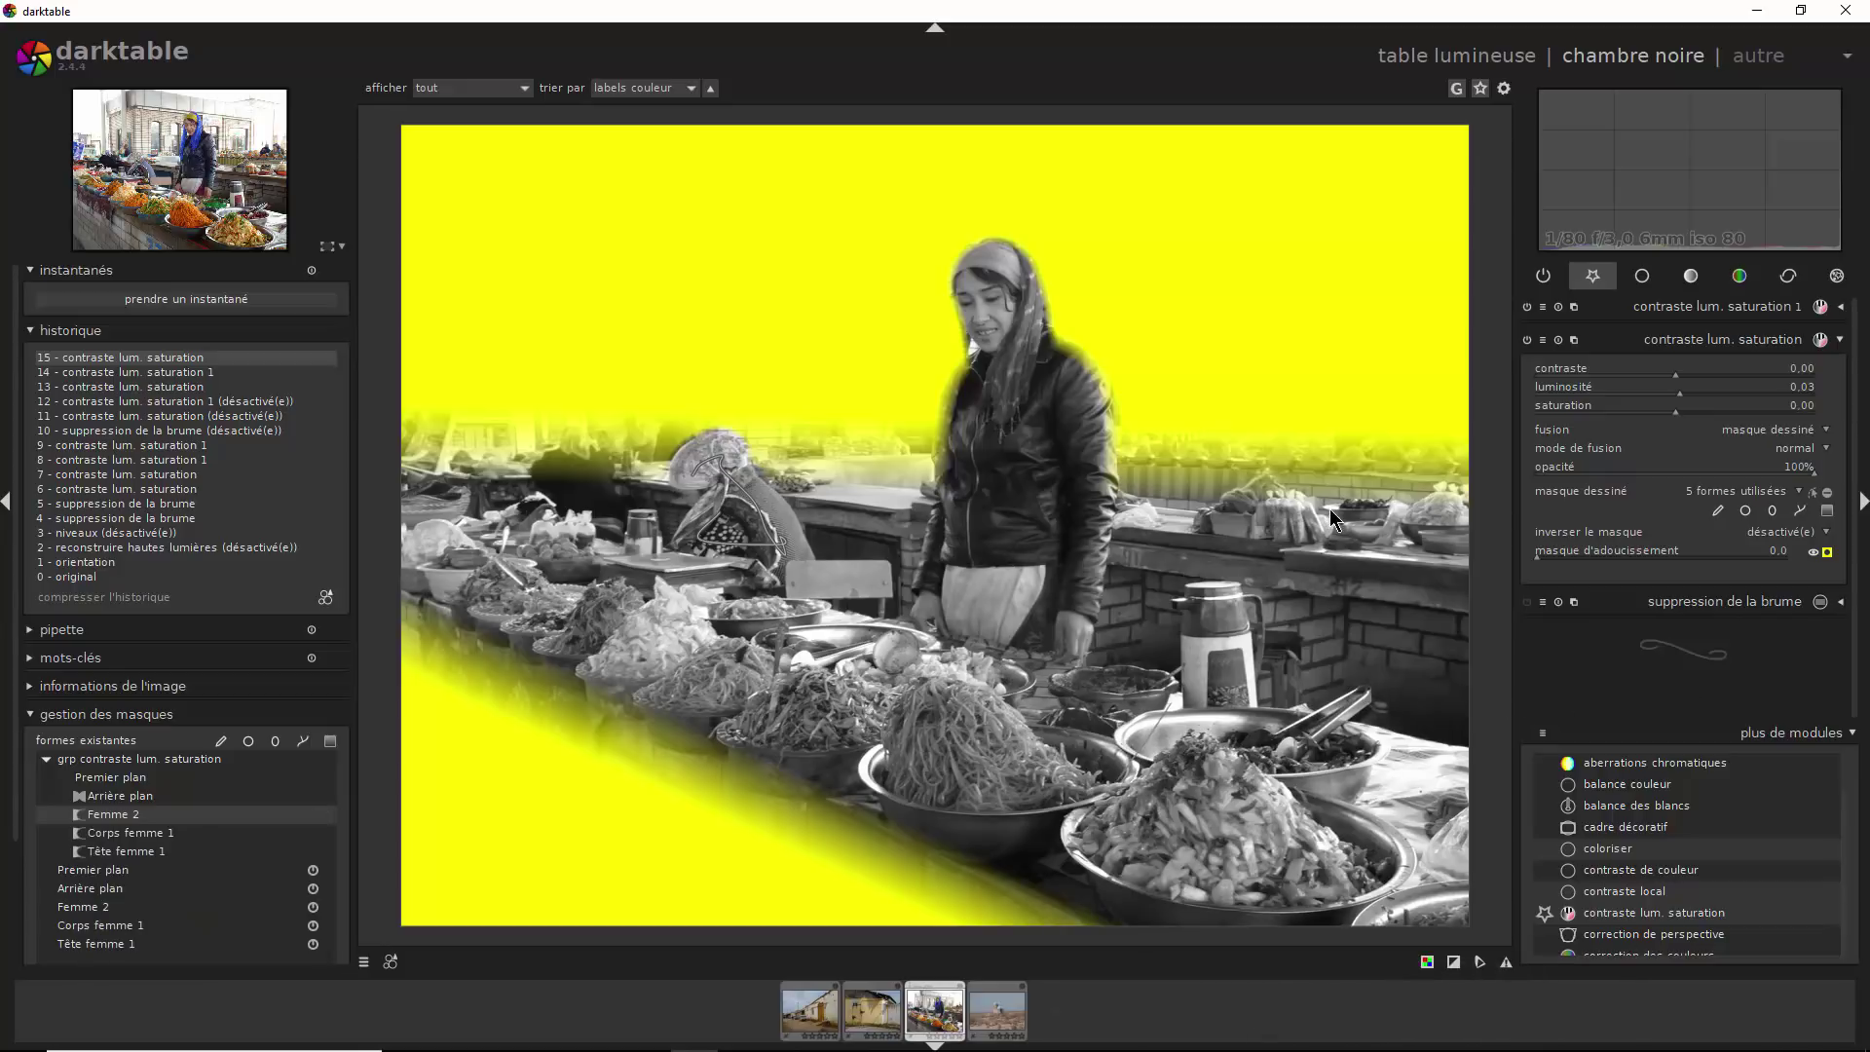
# Hide the mask overlay and set the masked area's luminosité to -0.54 and saturation to 0.19 on the market photo
pyautogui.click(1825, 553)
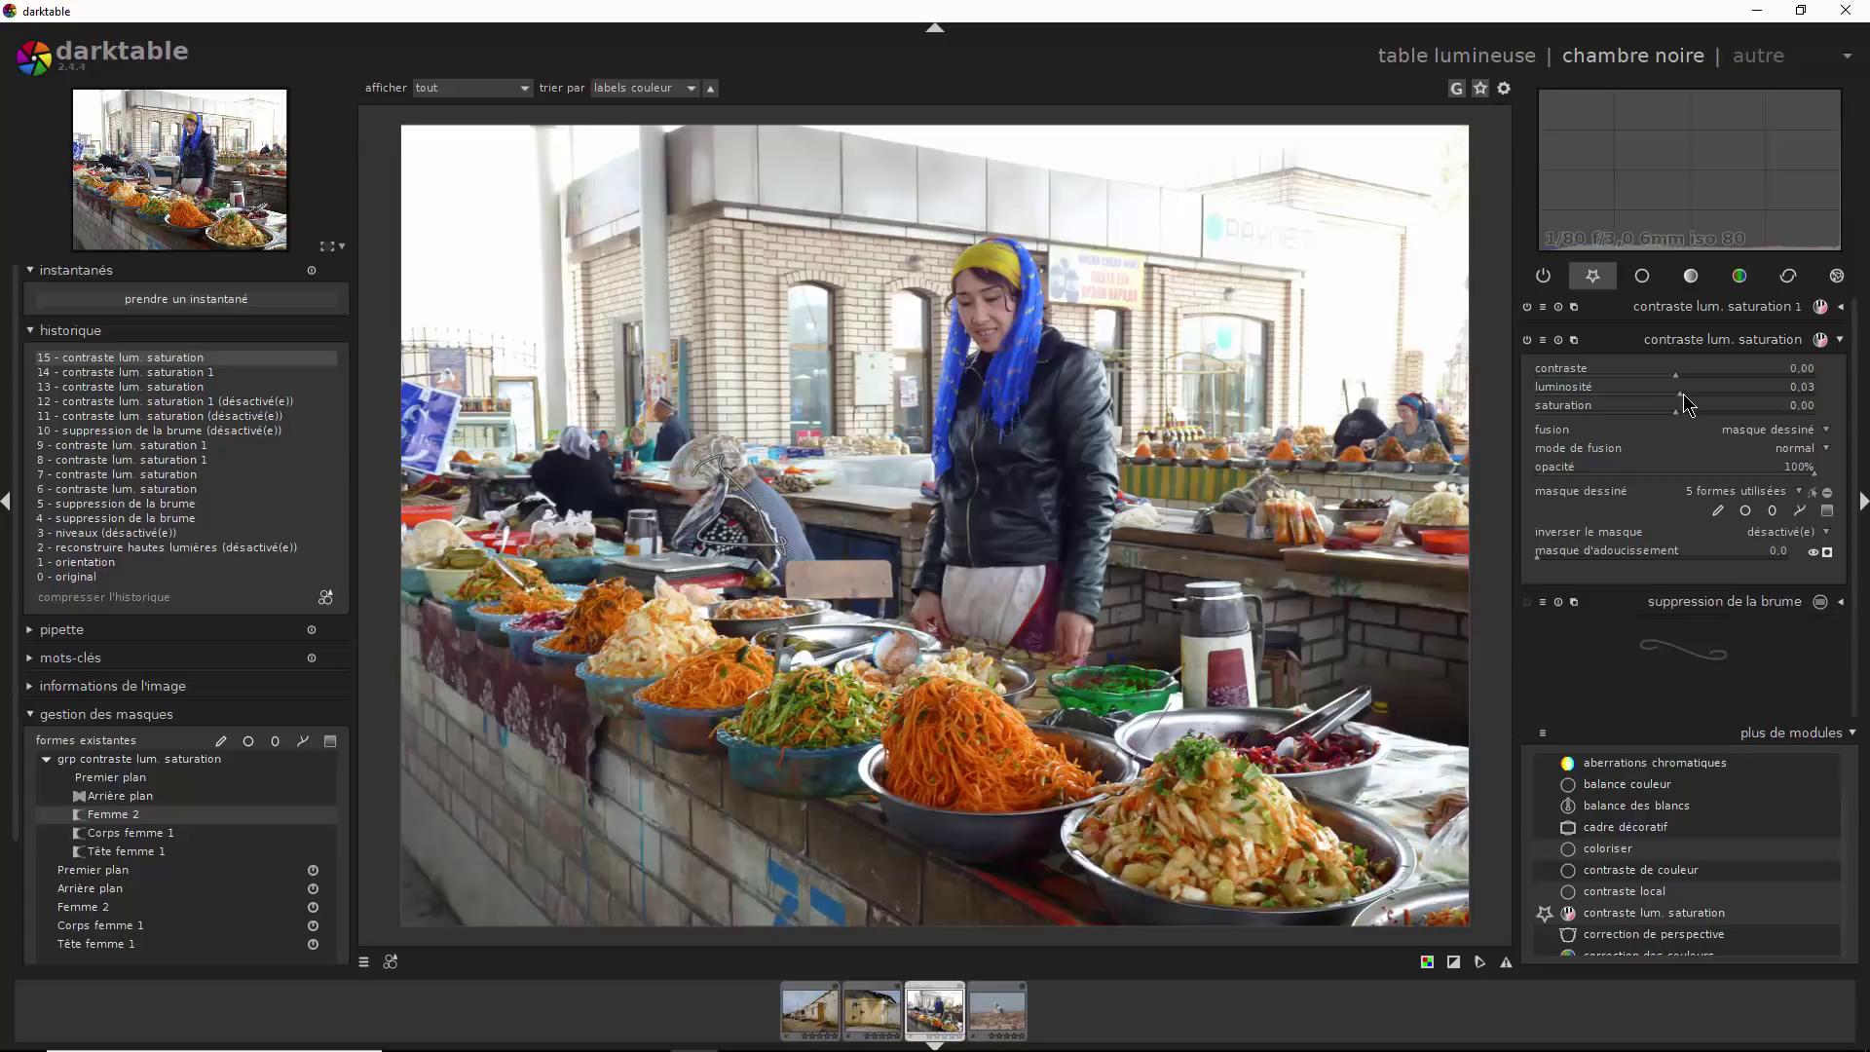
pyautogui.moveTo(1683, 393); pyautogui.dragTo(1531, 411)
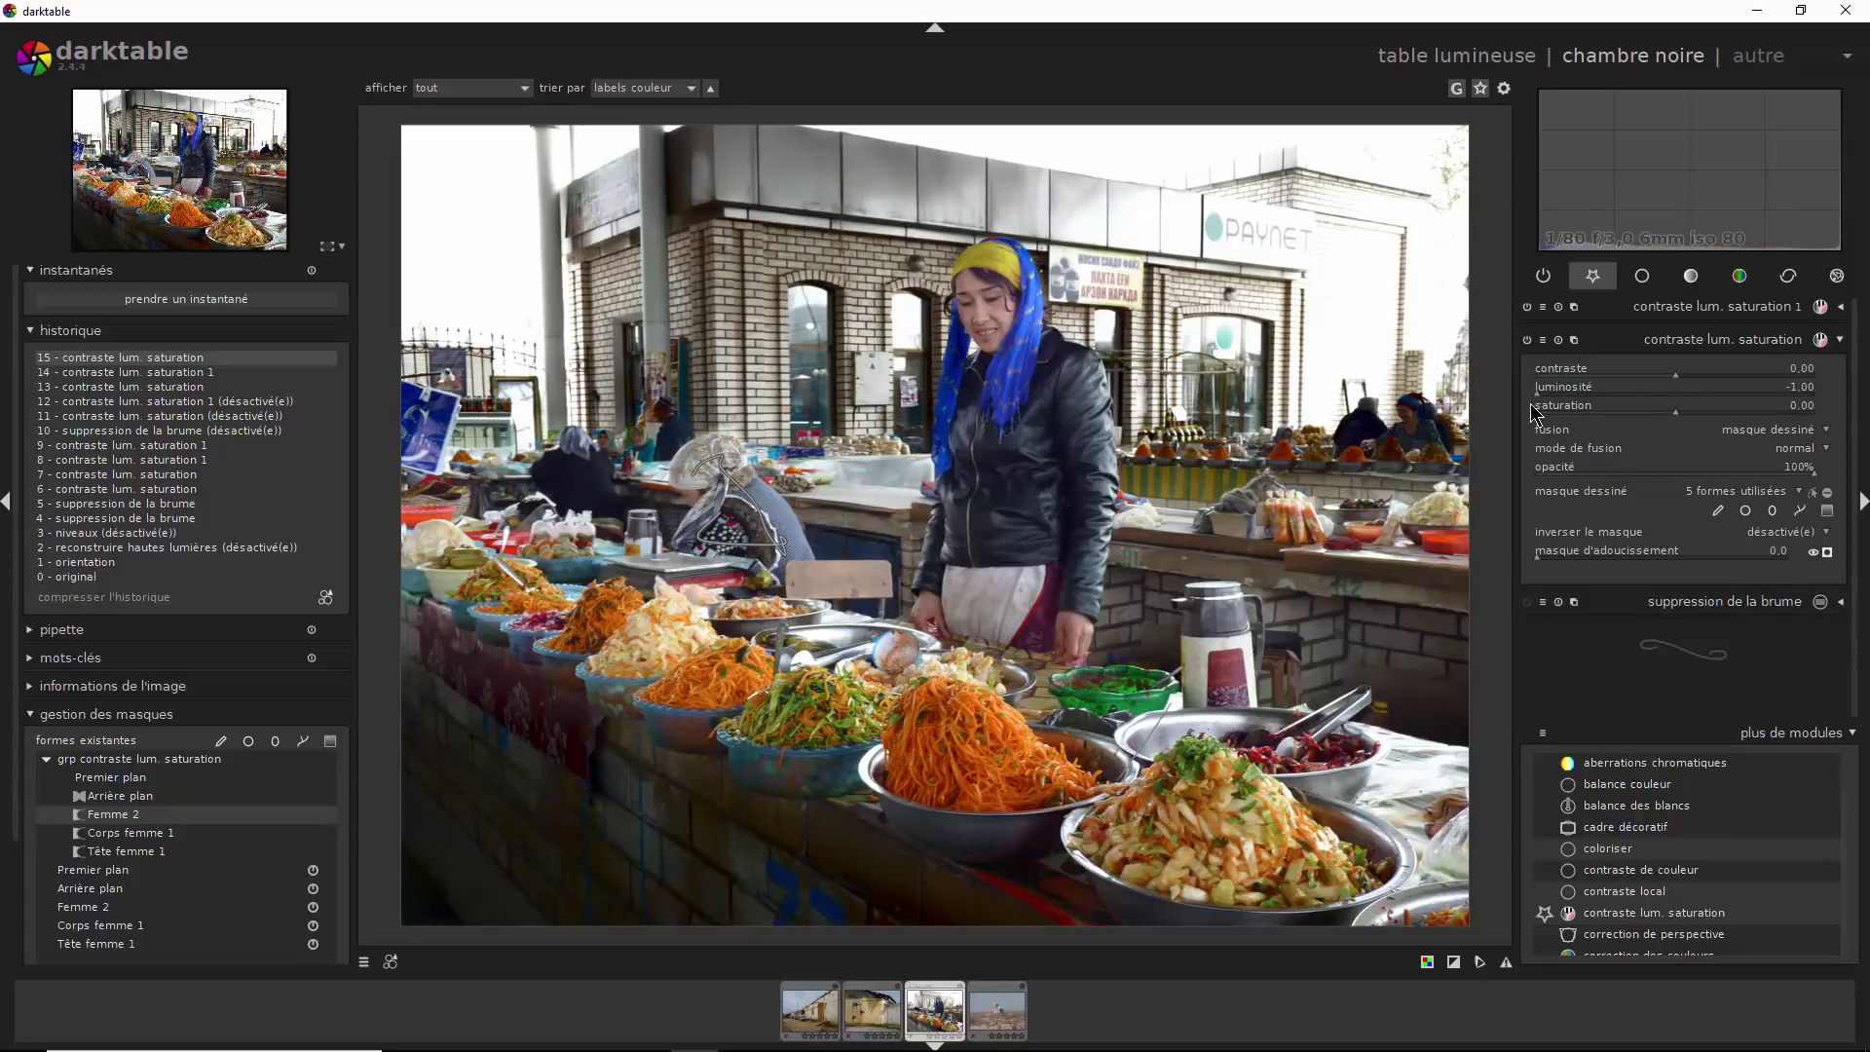
pyautogui.moveTo(1548, 409); pyautogui.dragTo(1605, 417)
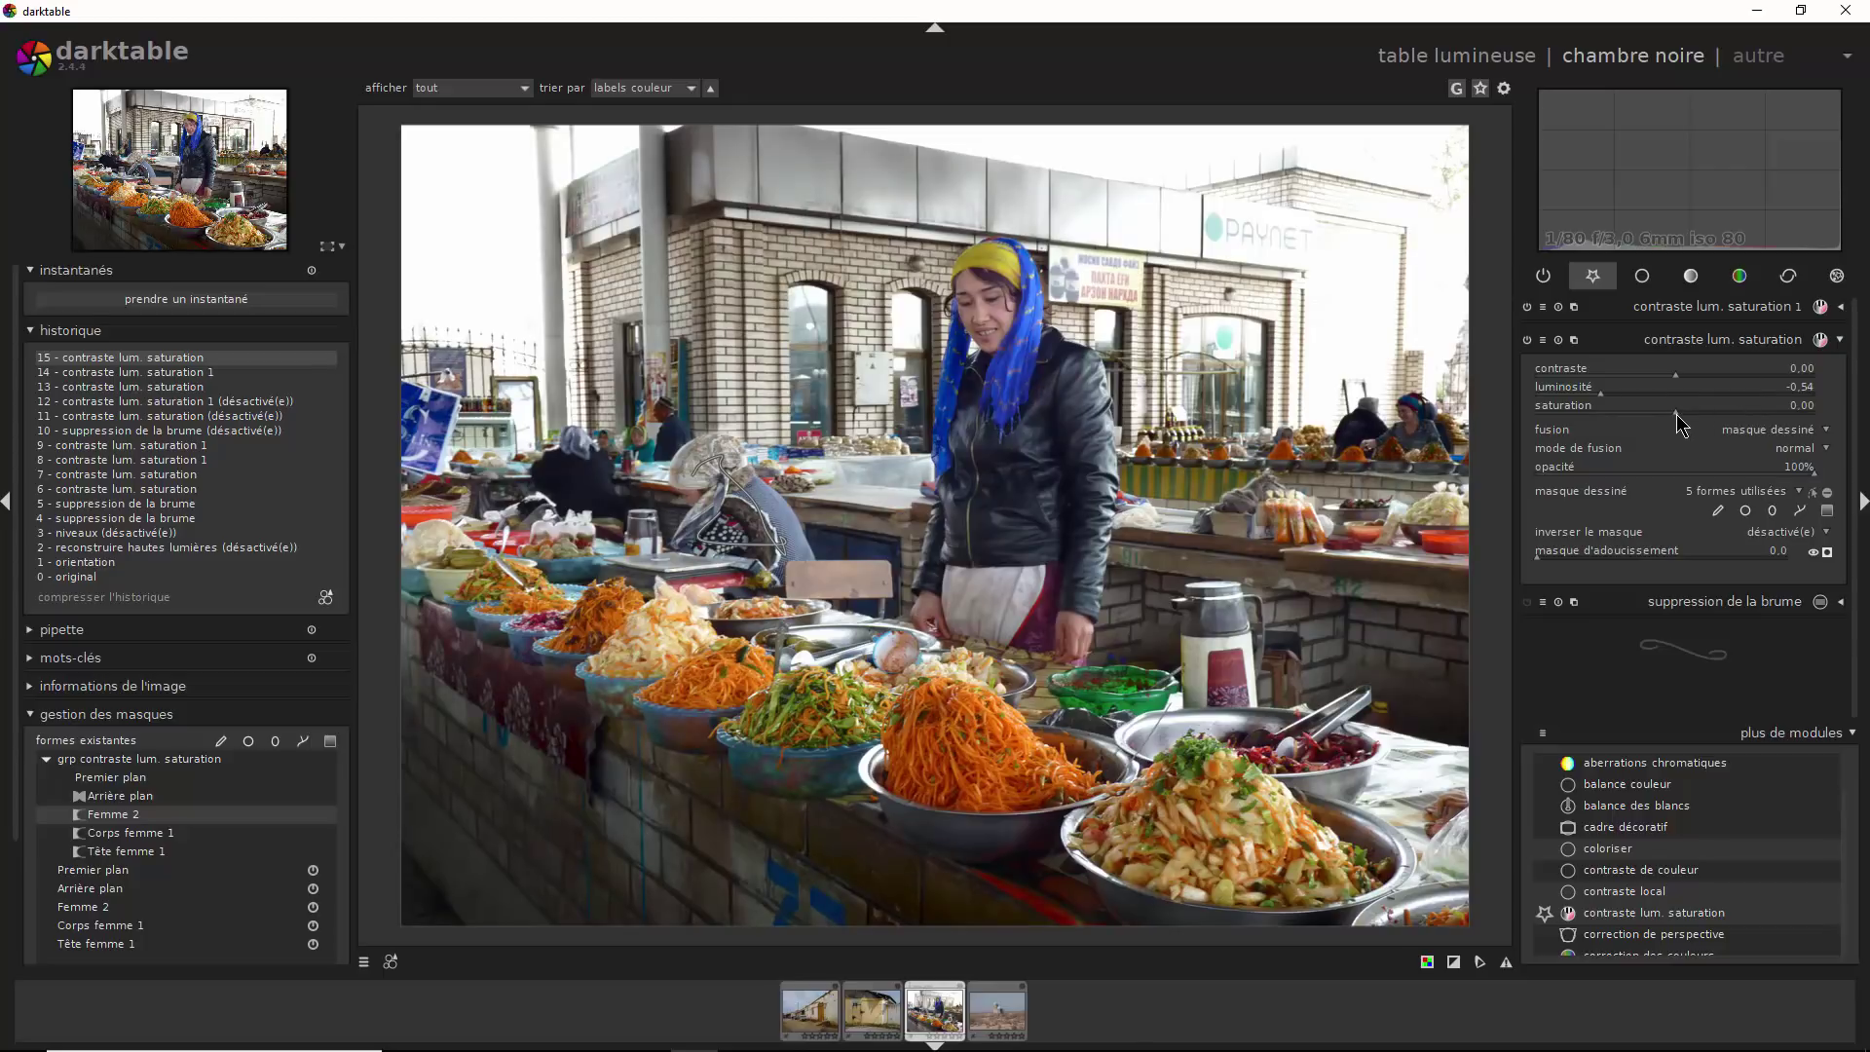
pyautogui.moveTo(1675, 421); pyautogui.dragTo(1713, 430)
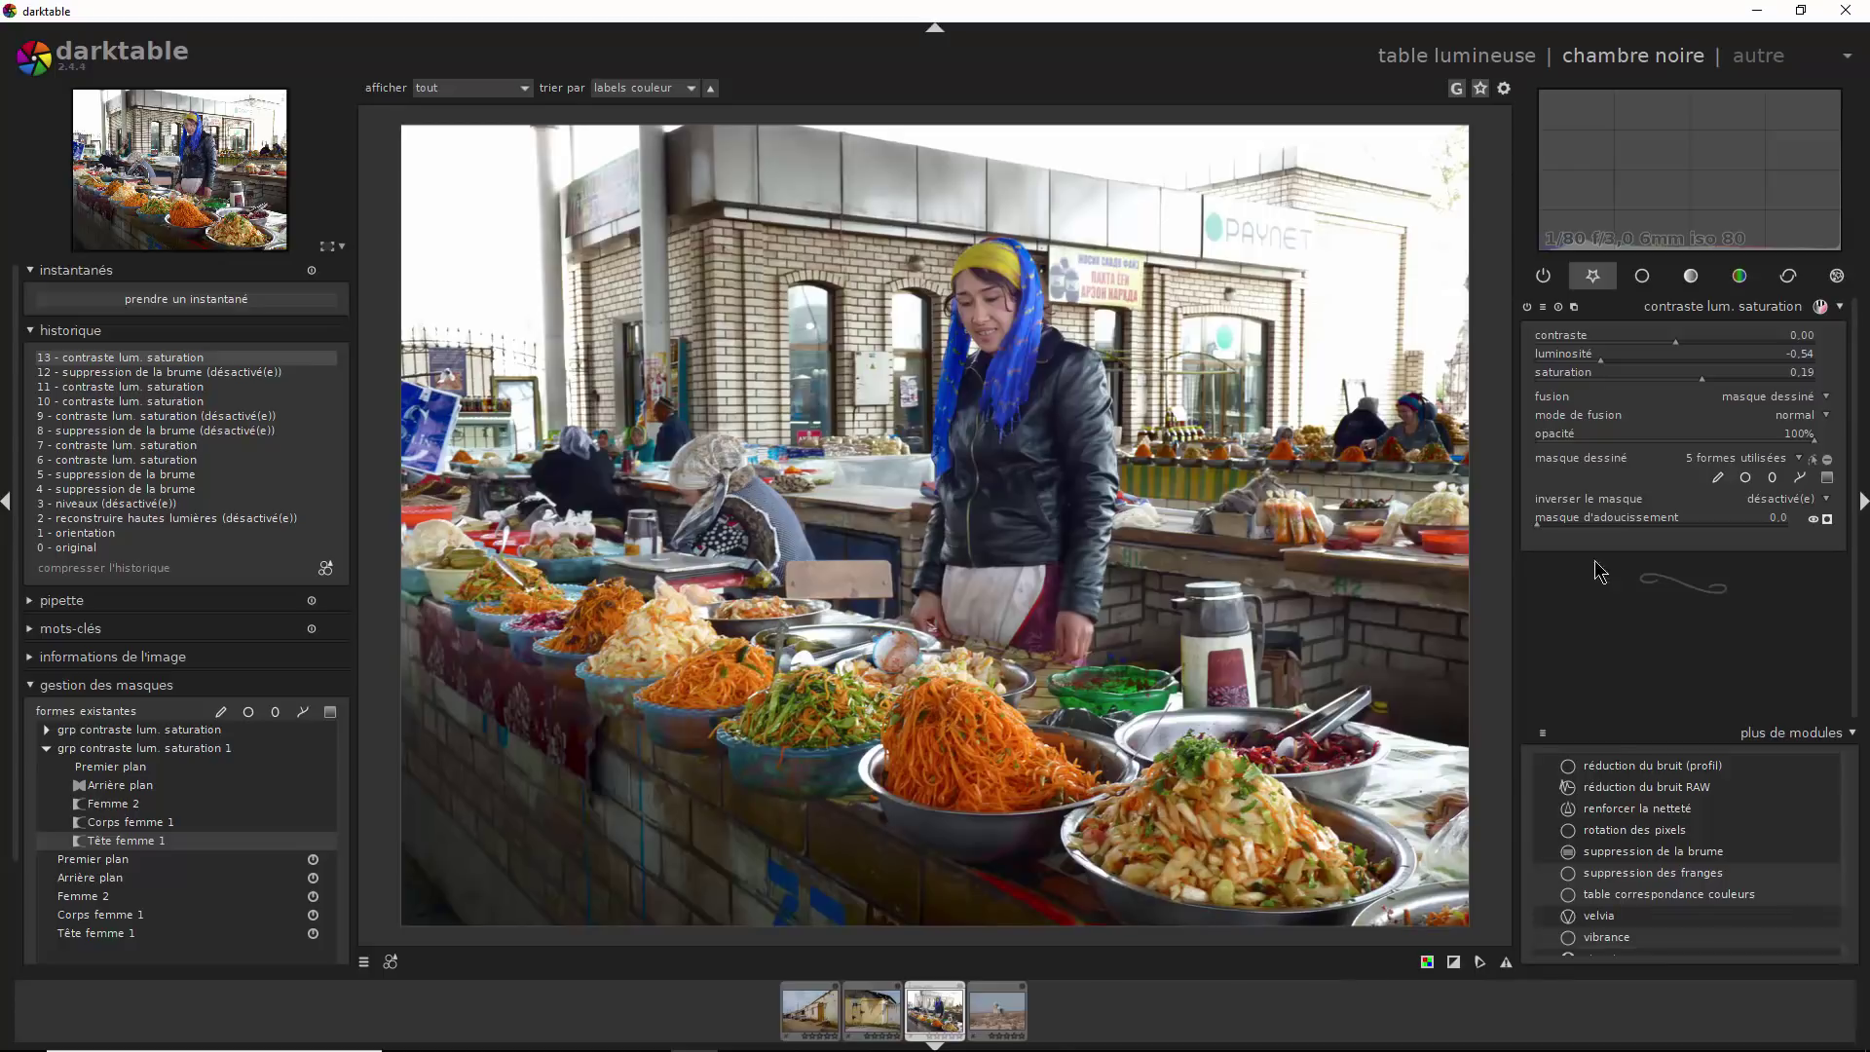
# Clone the contraste lum. saturation instance with its drawn mask, enable the clone and display its mask overlay
pyautogui.click(1575, 306)
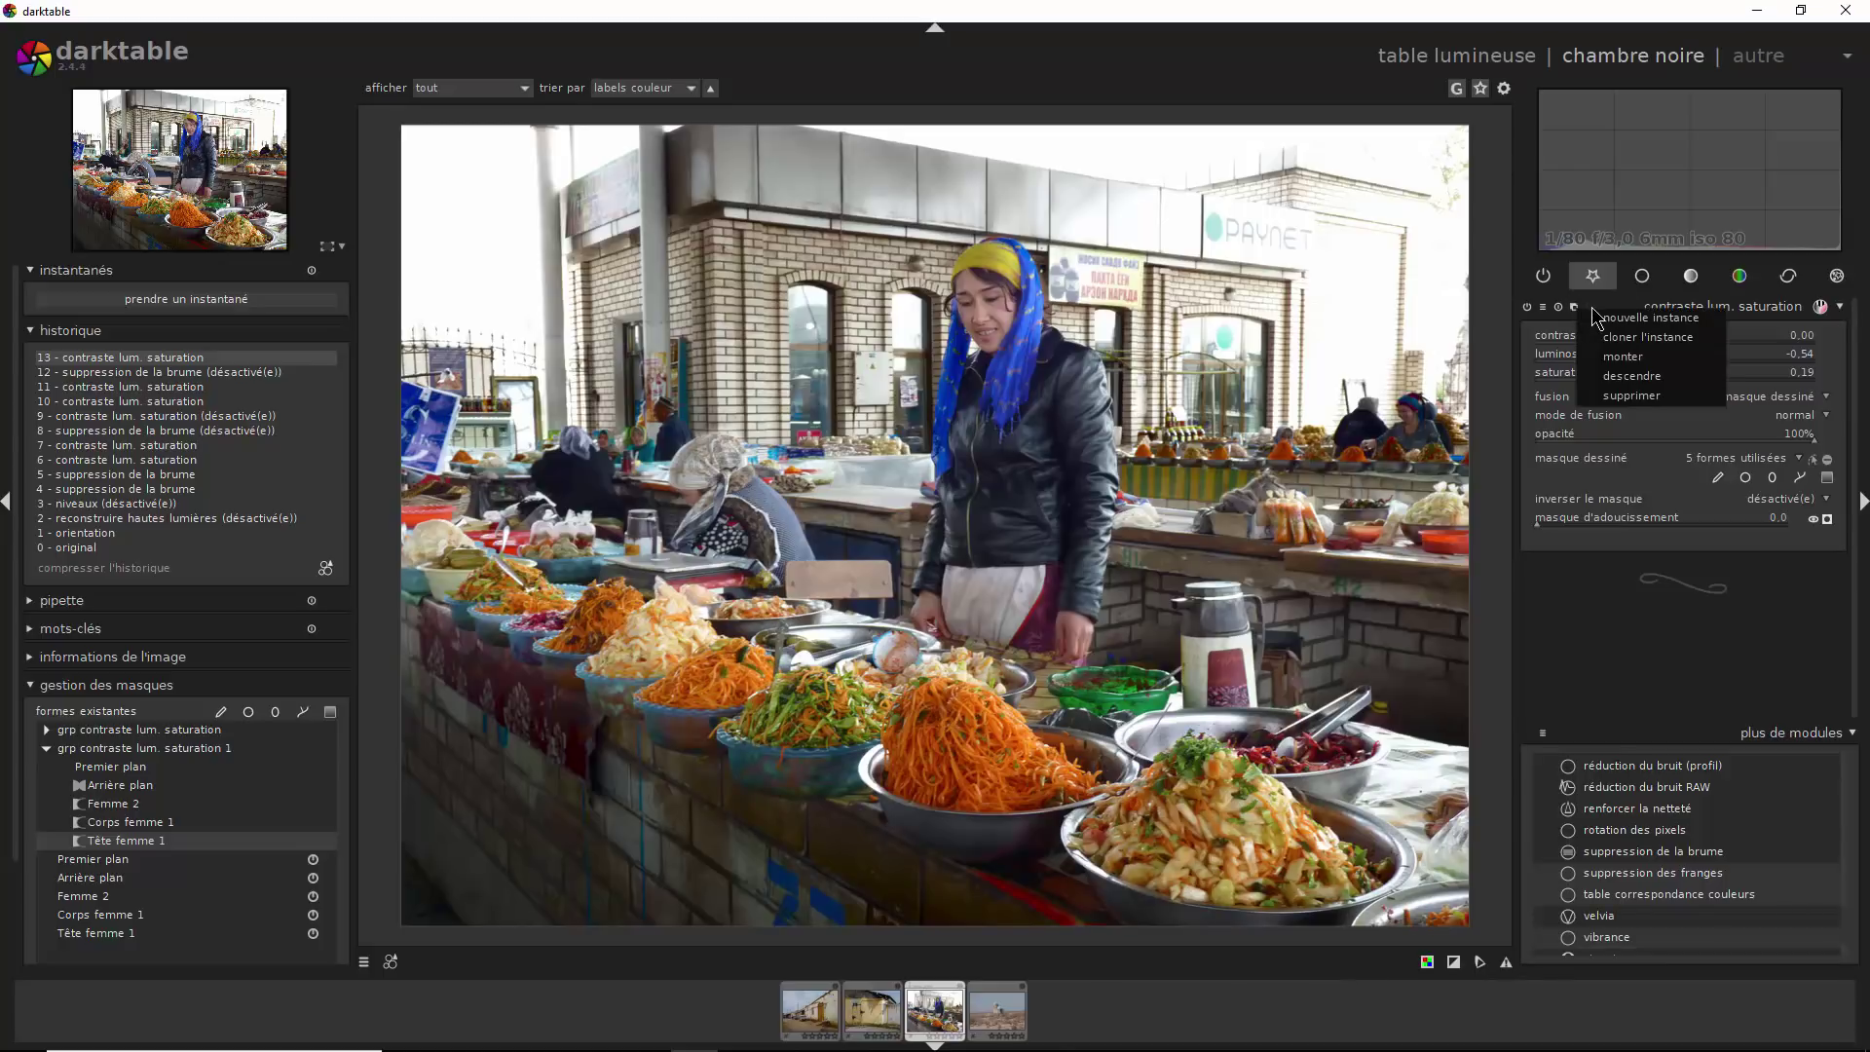
pyautogui.click(1610, 341)
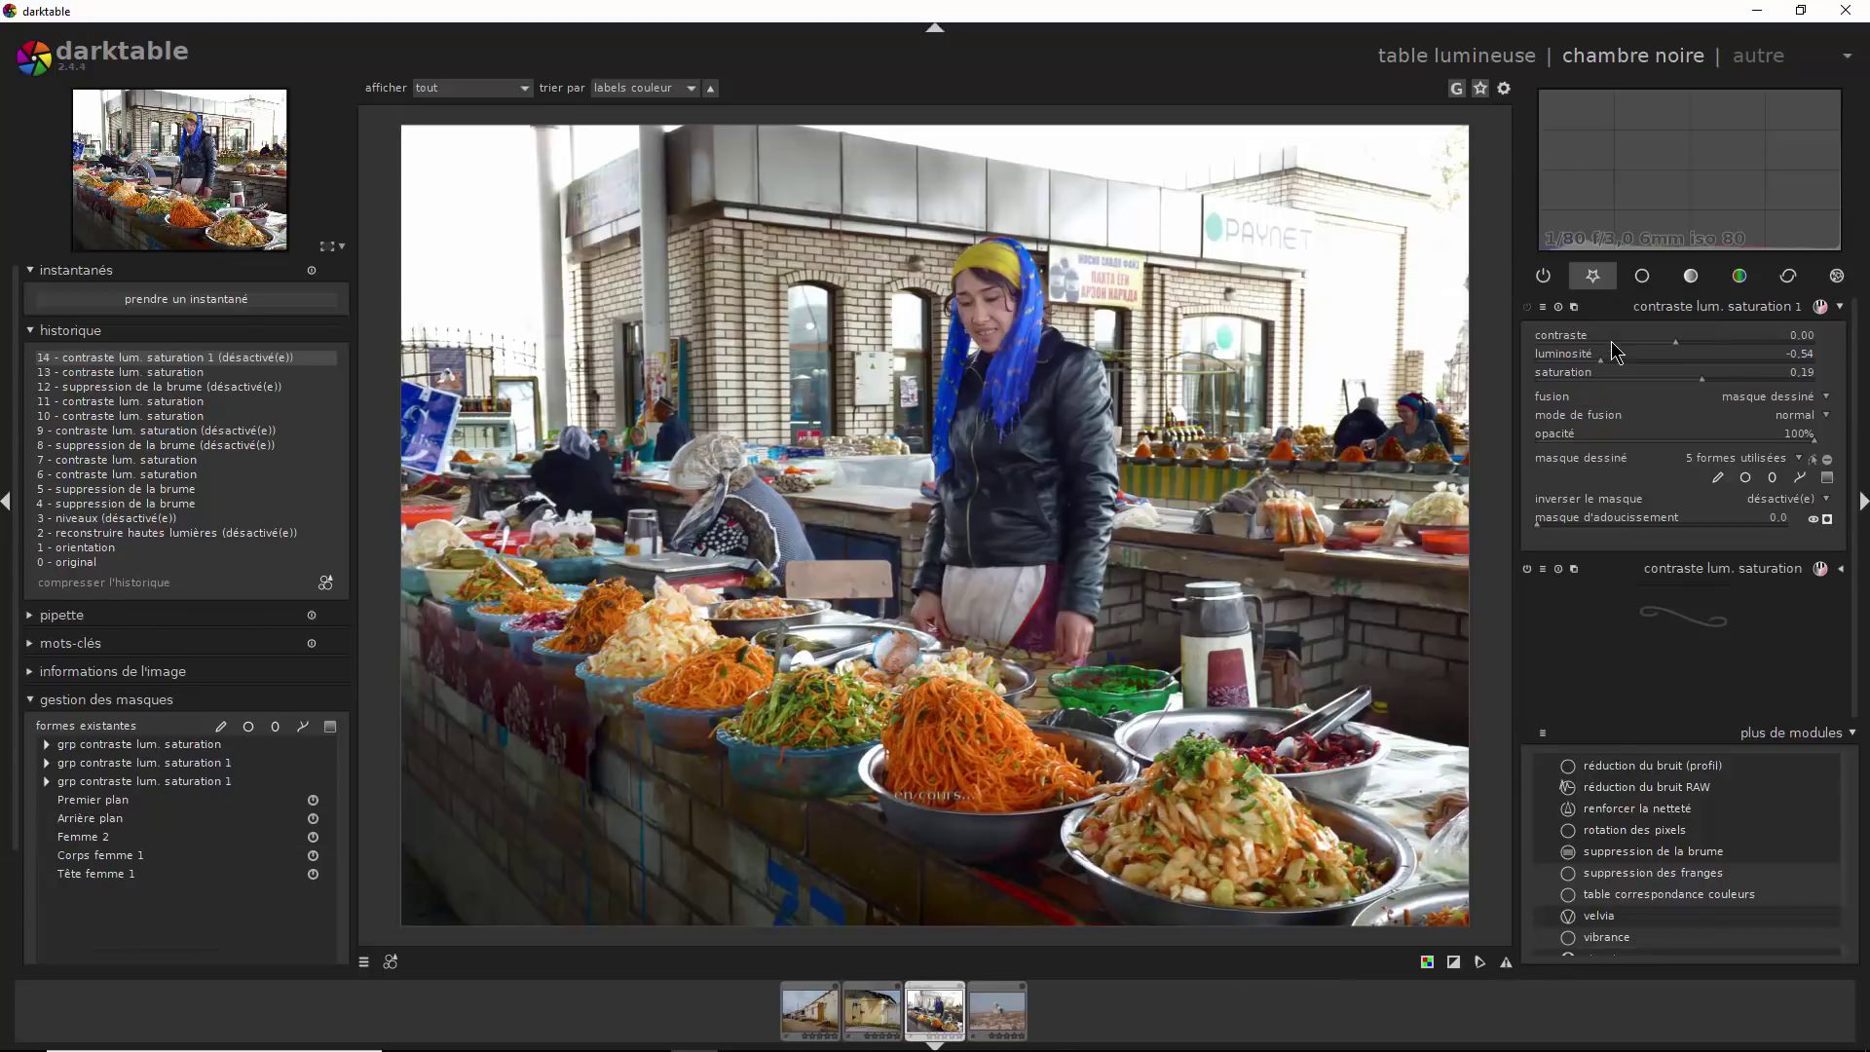
pyautogui.click(1827, 519)
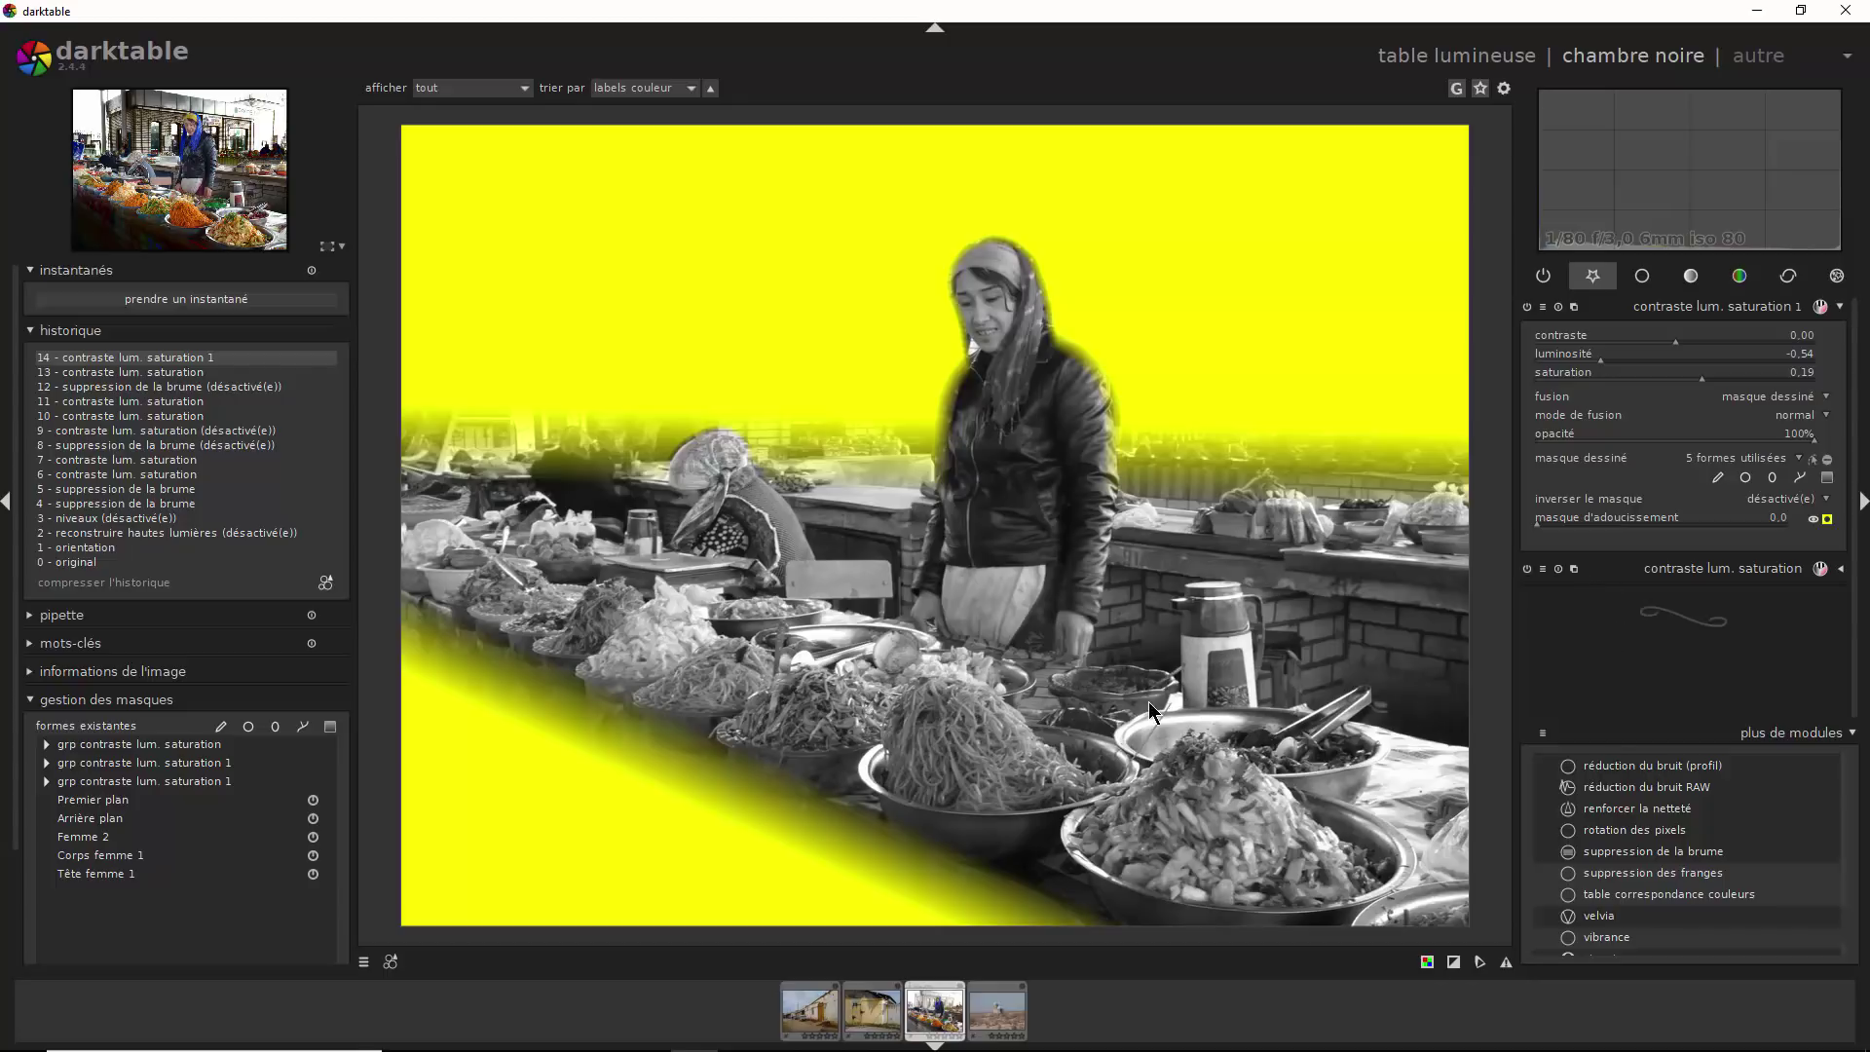
# Invert the combined drawn mask of the cloned contraste lum. saturation 1 instance and hide its yellow overlay
pyautogui.click(1827, 461)
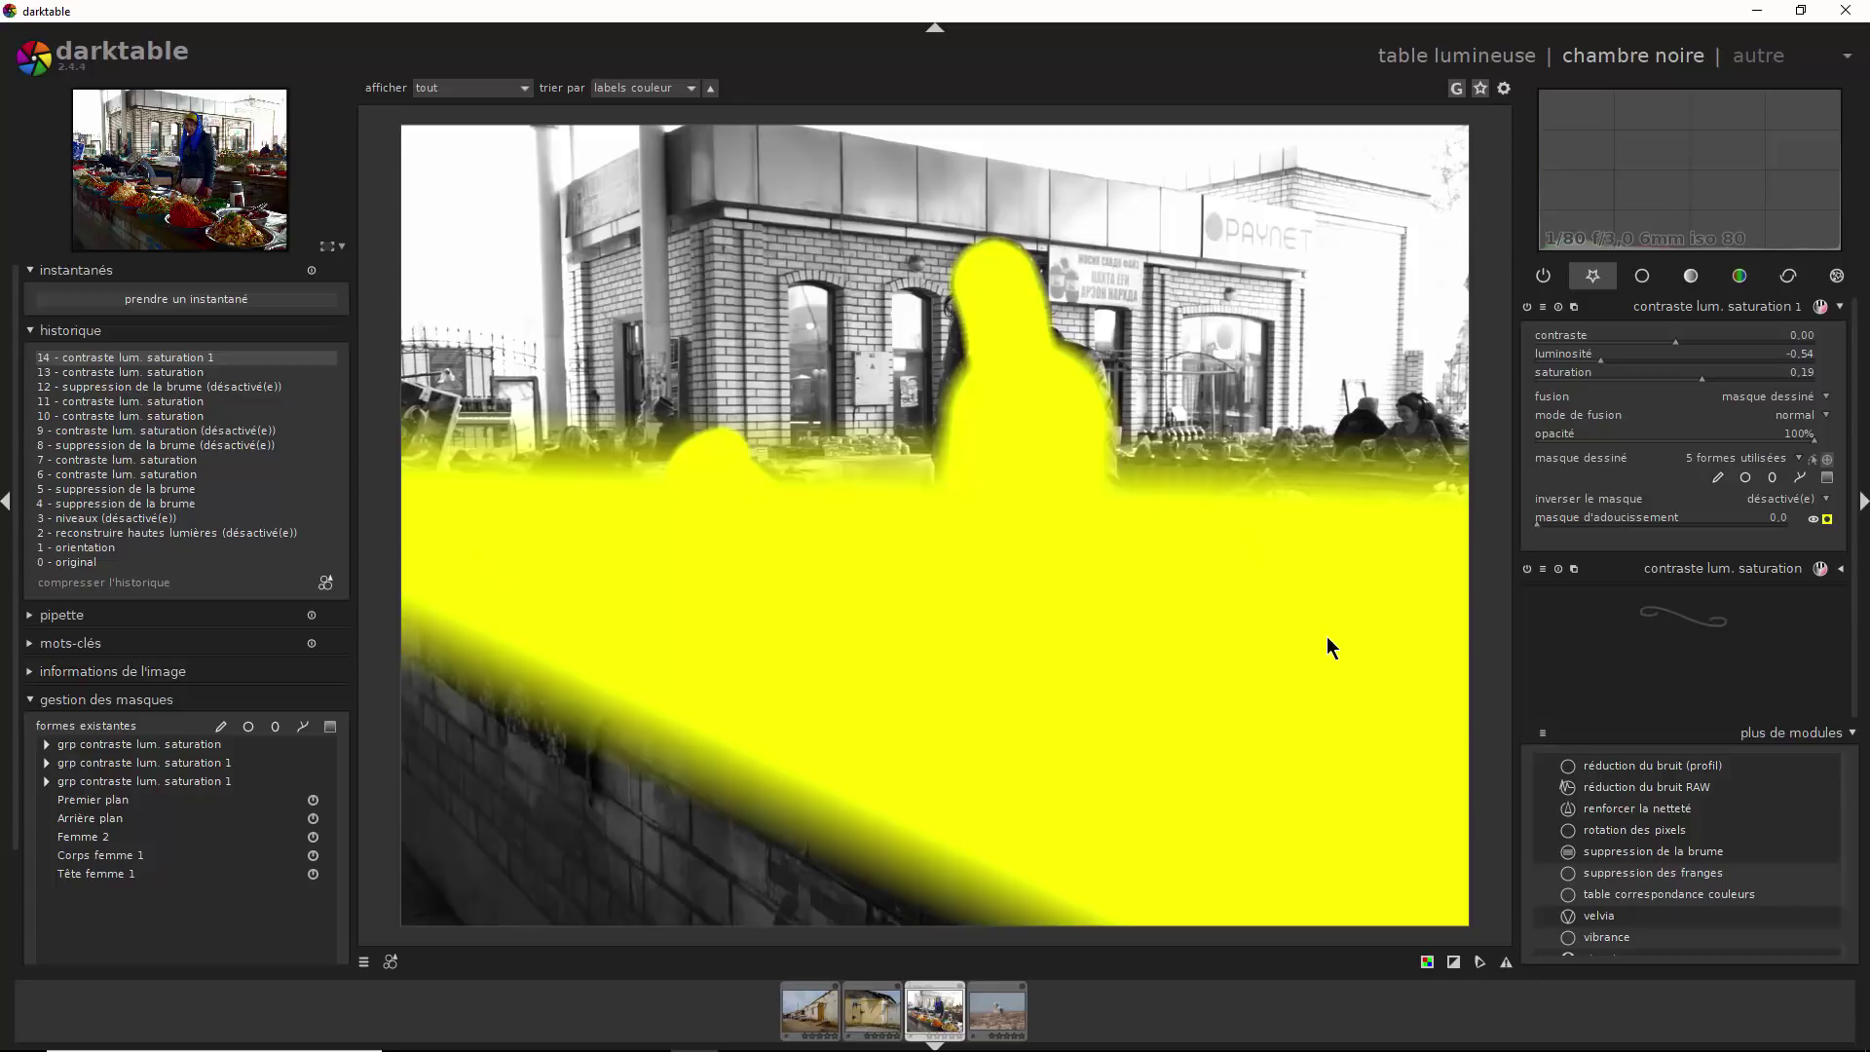
pyautogui.click(1826, 519)
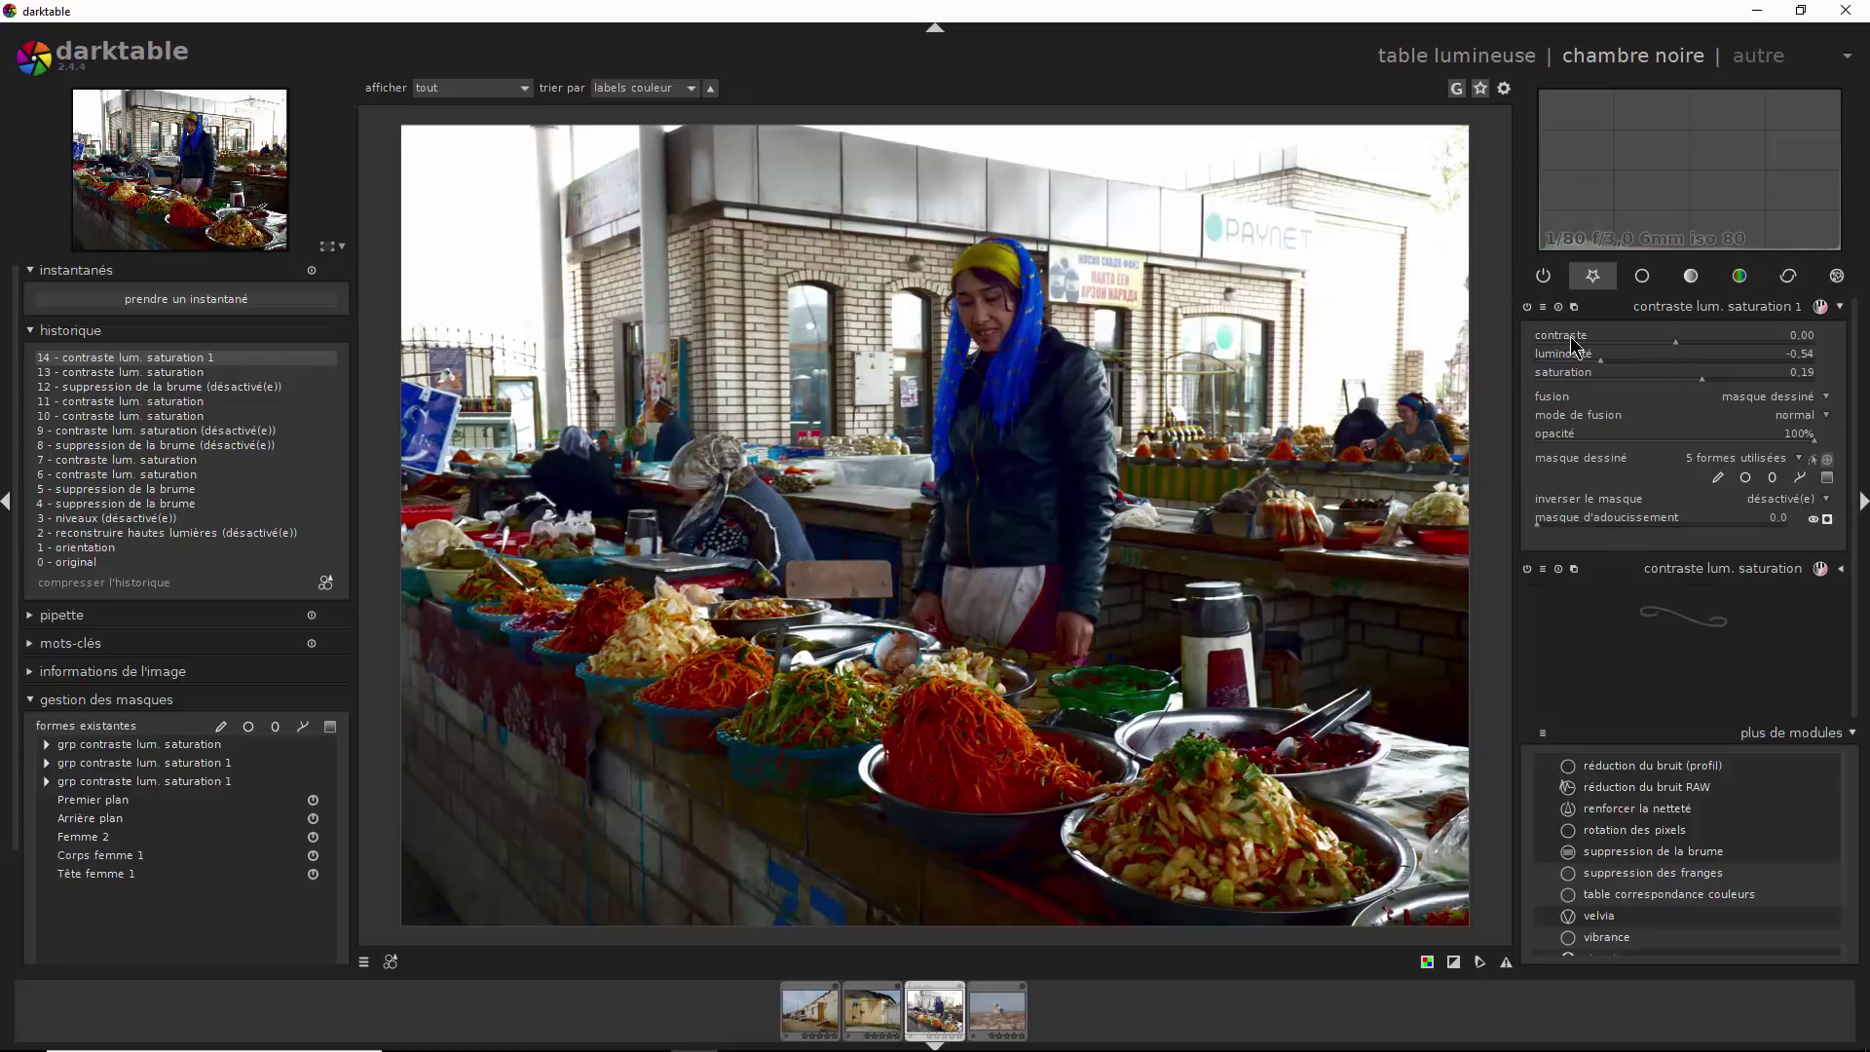
# Set the contraste lum. saturation 1 instance's luminosité to 0.11 and saturation to 0.26 on the market photo
pyautogui.doubleClick(1576, 378)
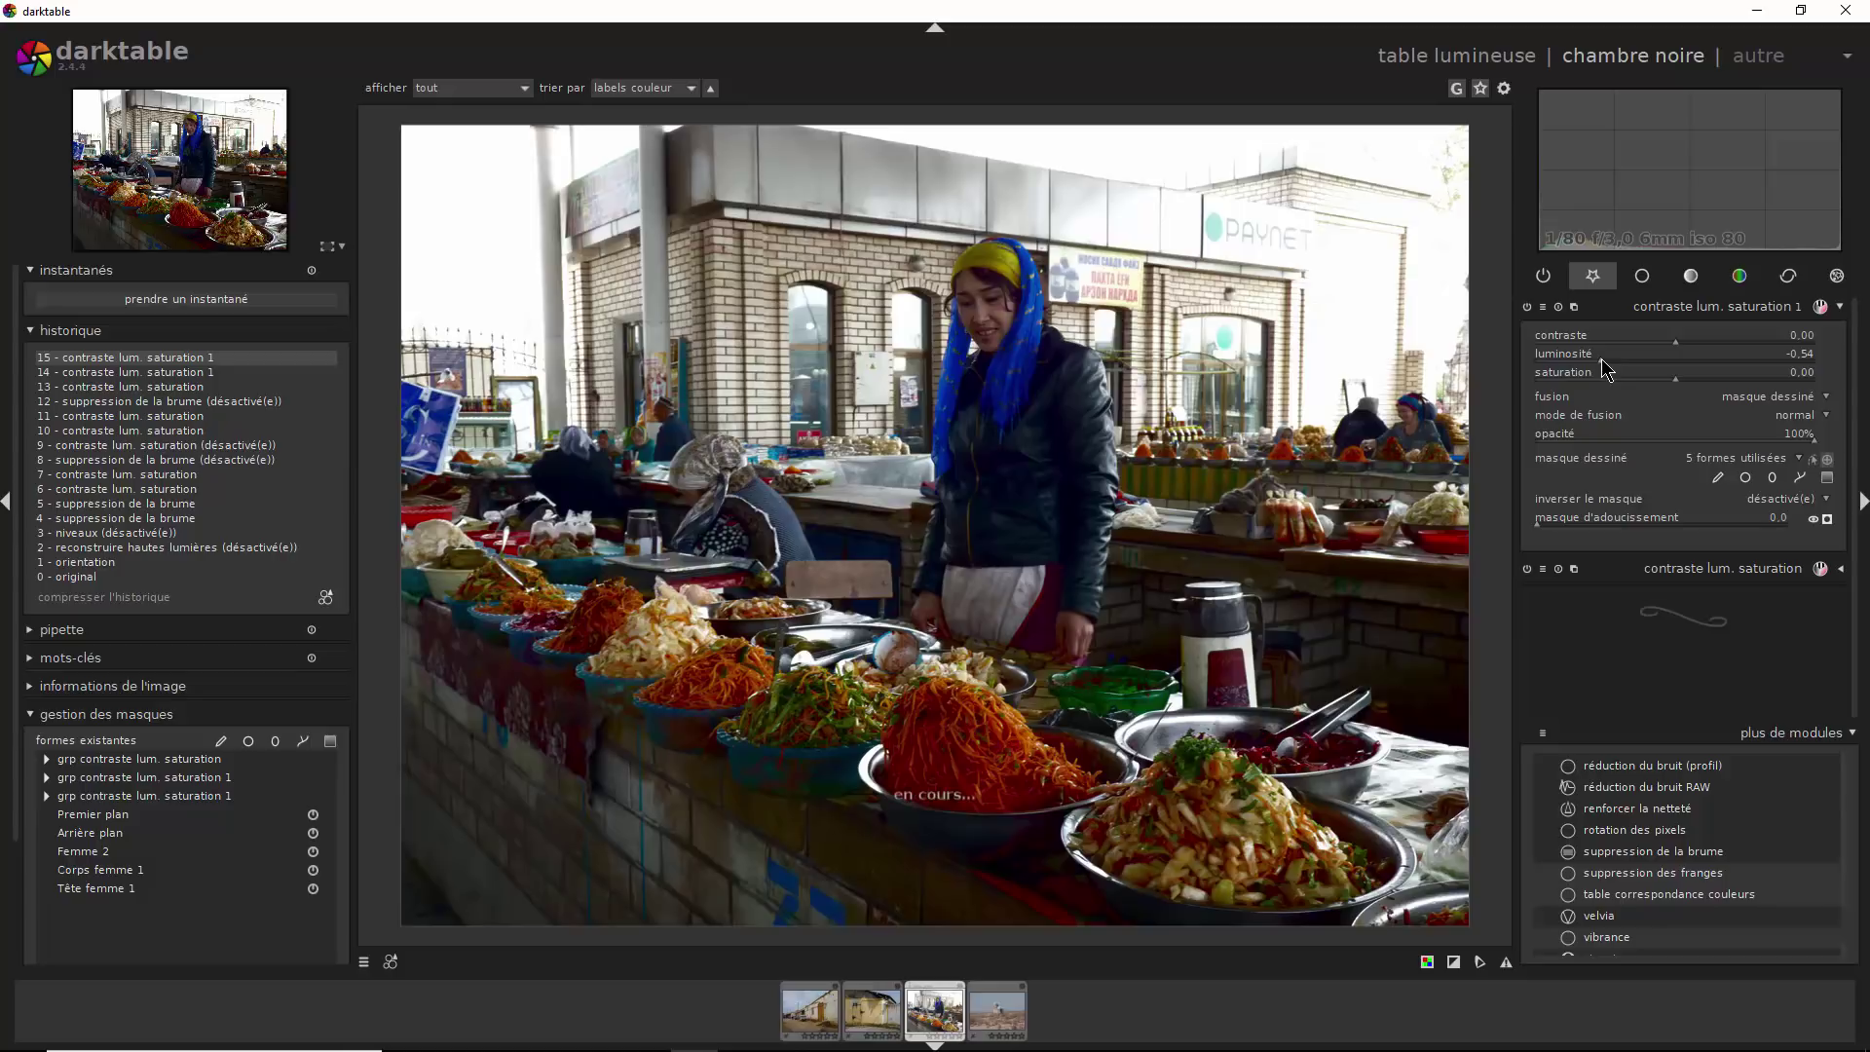
pyautogui.moveTo(1634, 360); pyautogui.dragTo(1680, 373)
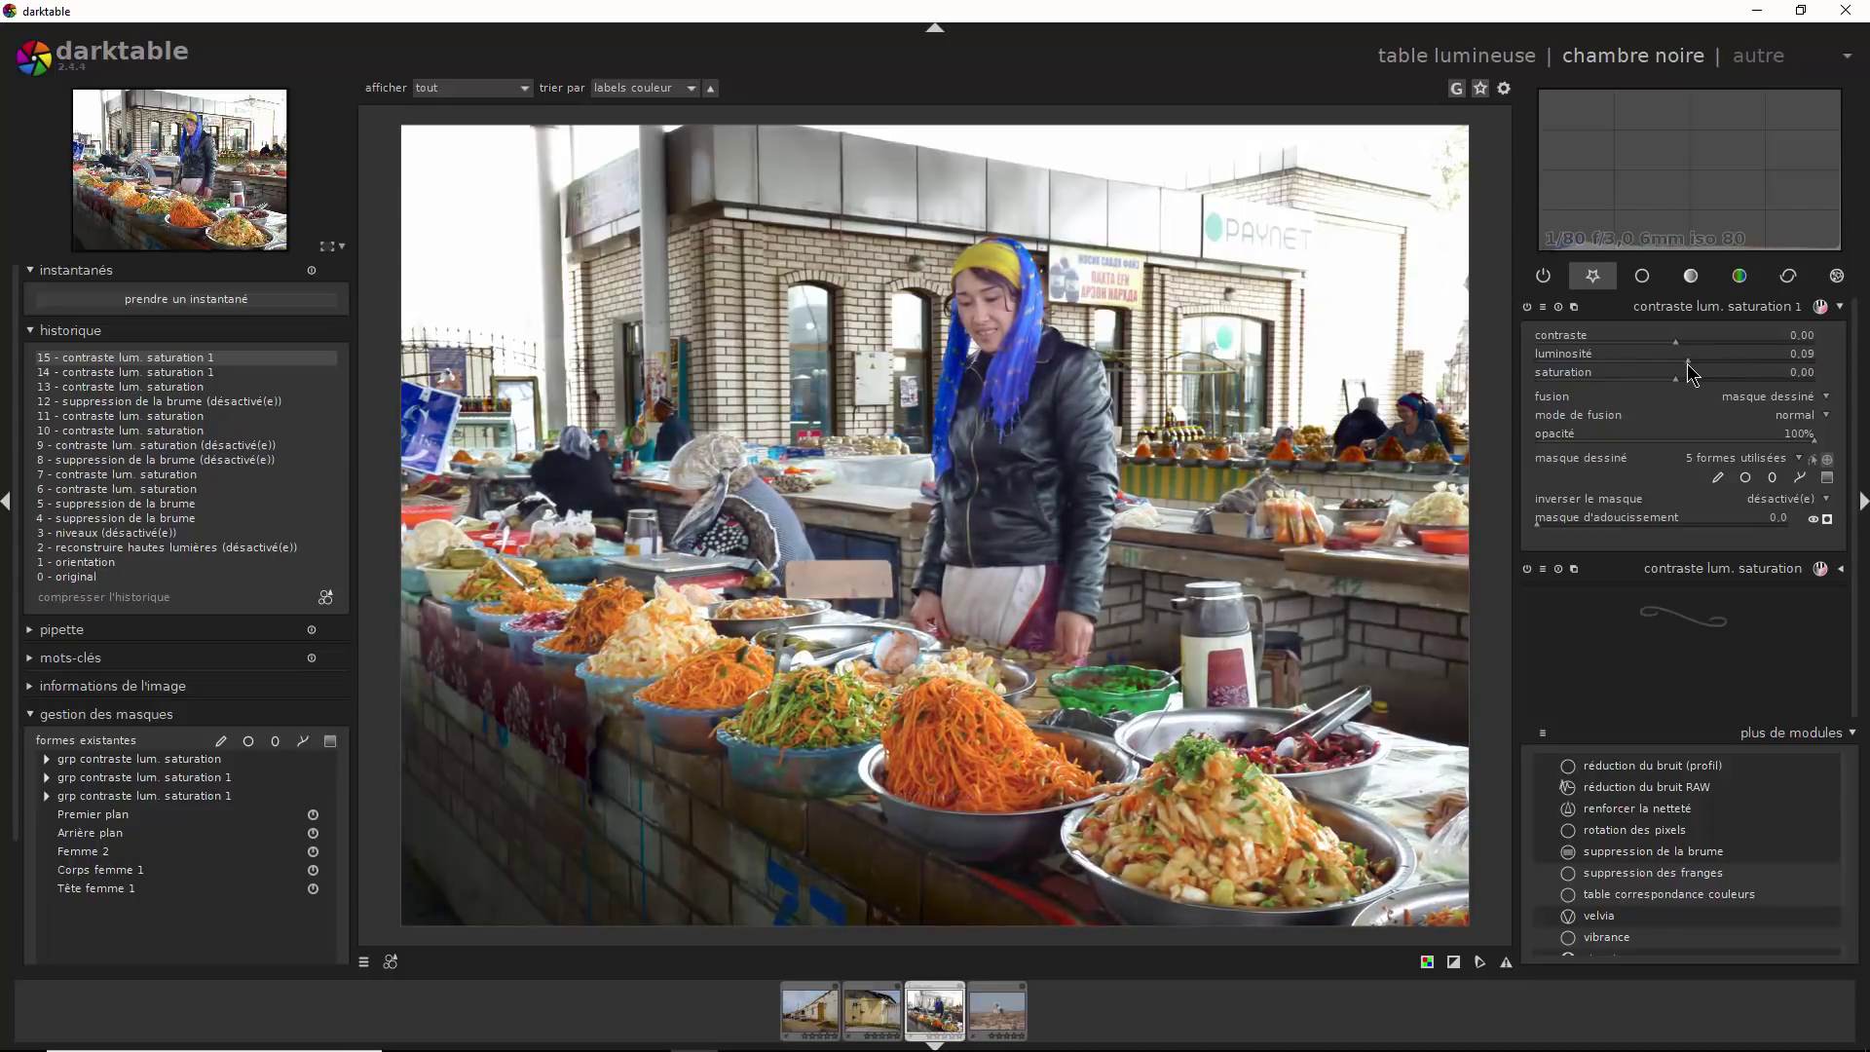
pyautogui.scroll(2, 1690, 364)
pyautogui.moveTo(1677, 390)
pyautogui.mouseDown()
pyautogui.moveTo(1730, 393)
pyautogui.moveTo(1714, 385)
pyautogui.mouseUp()
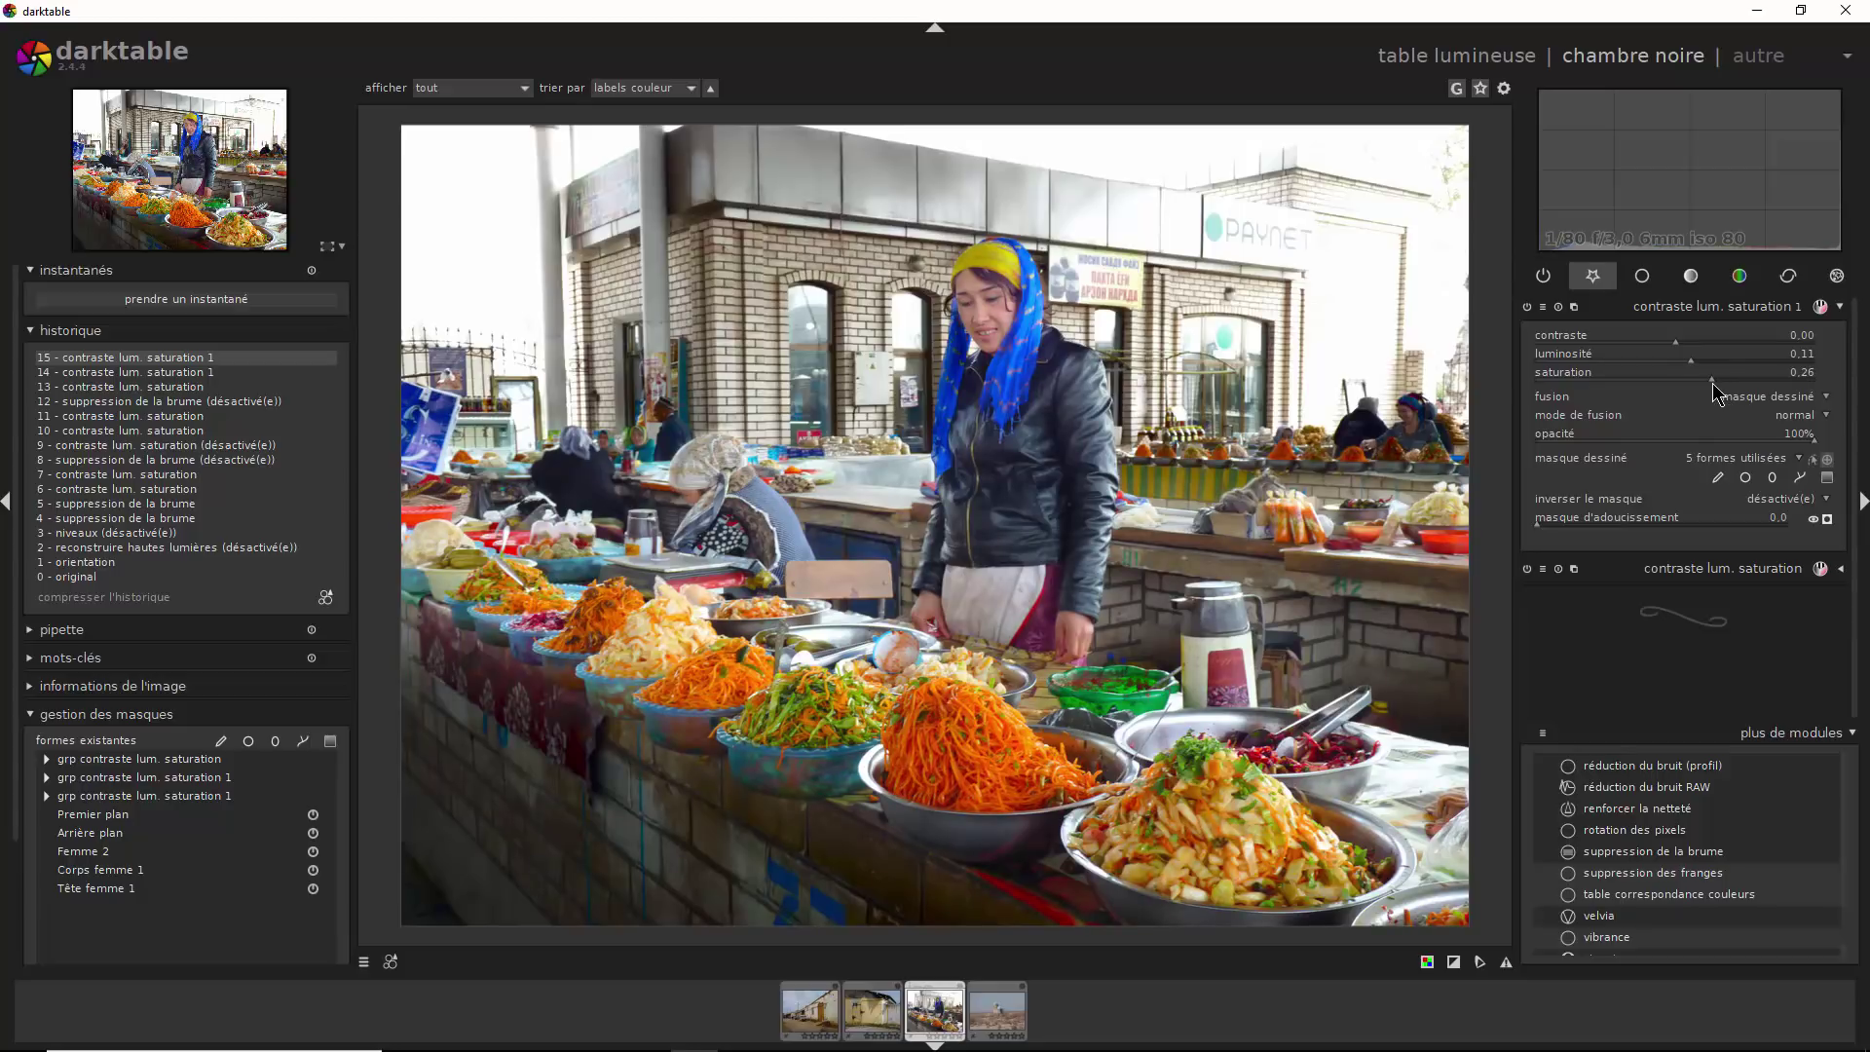
# Compare the market photo with and without the two contraste lum. saturation instances, leaving both enabled
pyautogui.click(1527, 308)
pyautogui.click(1527, 308)
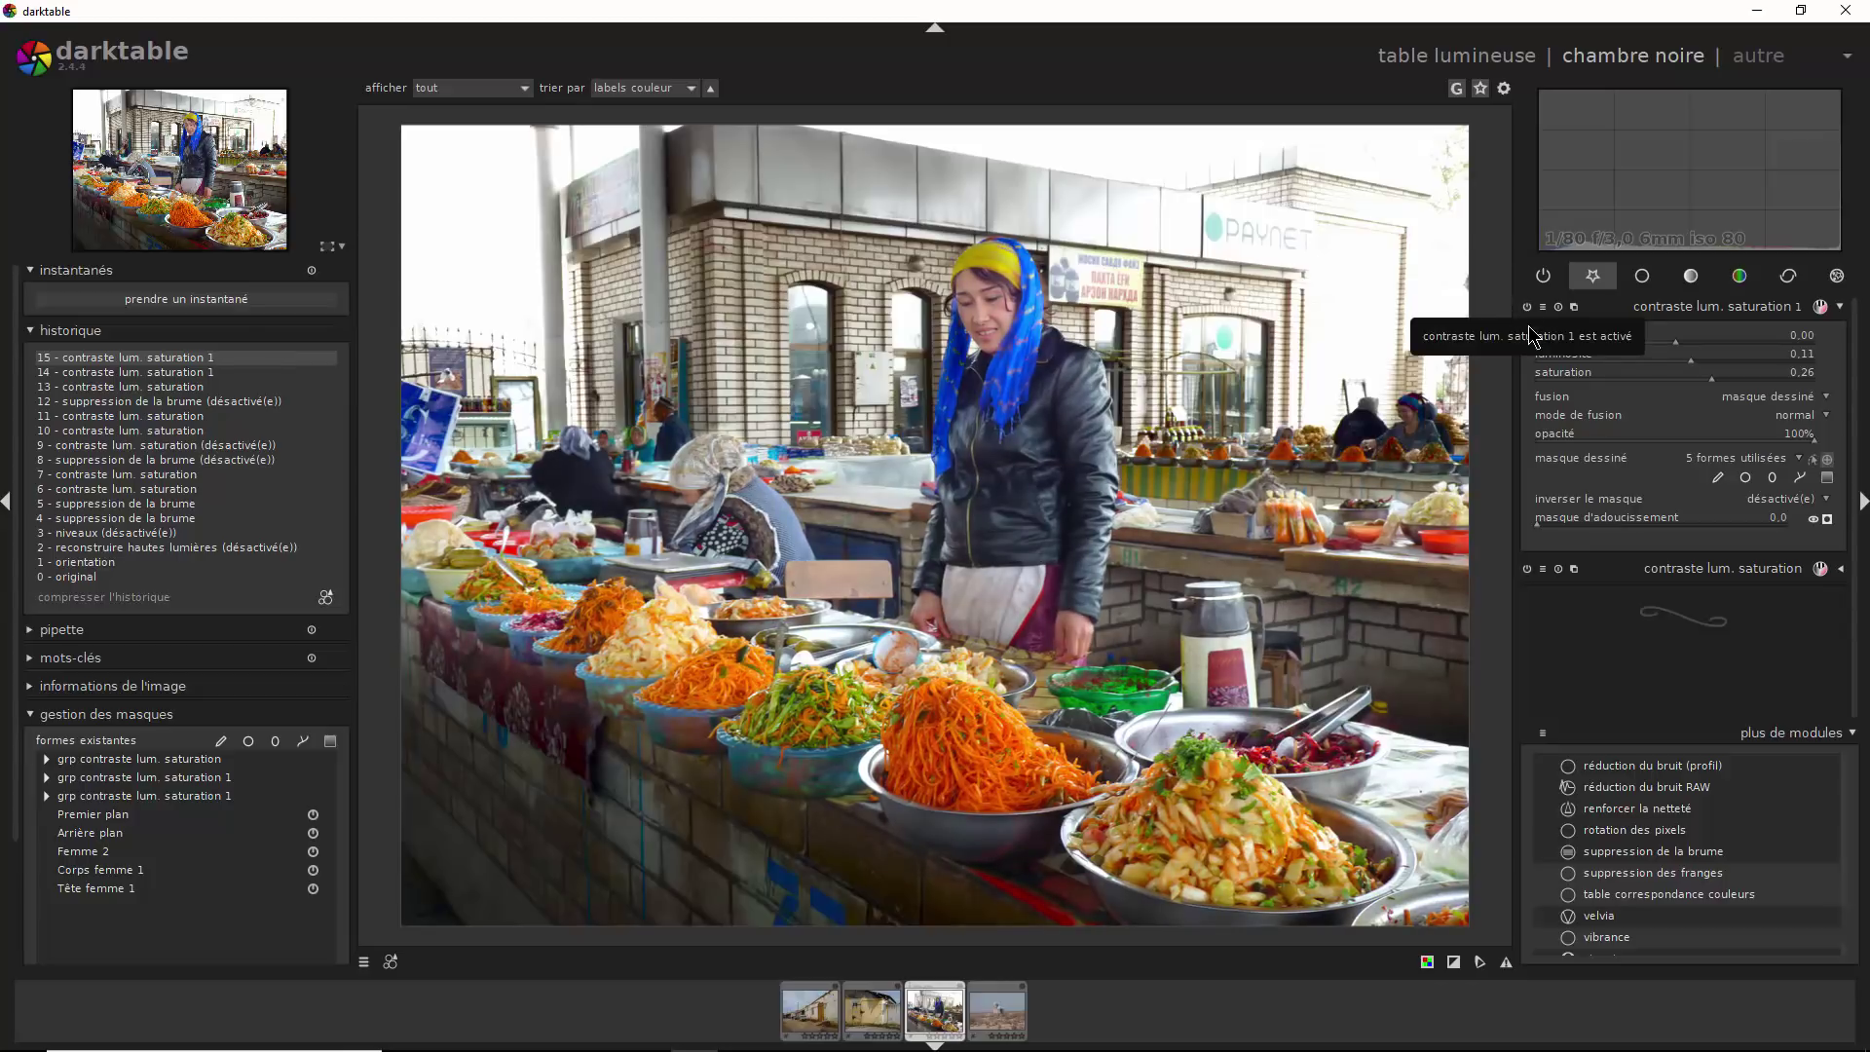
pyautogui.click(1527, 569)
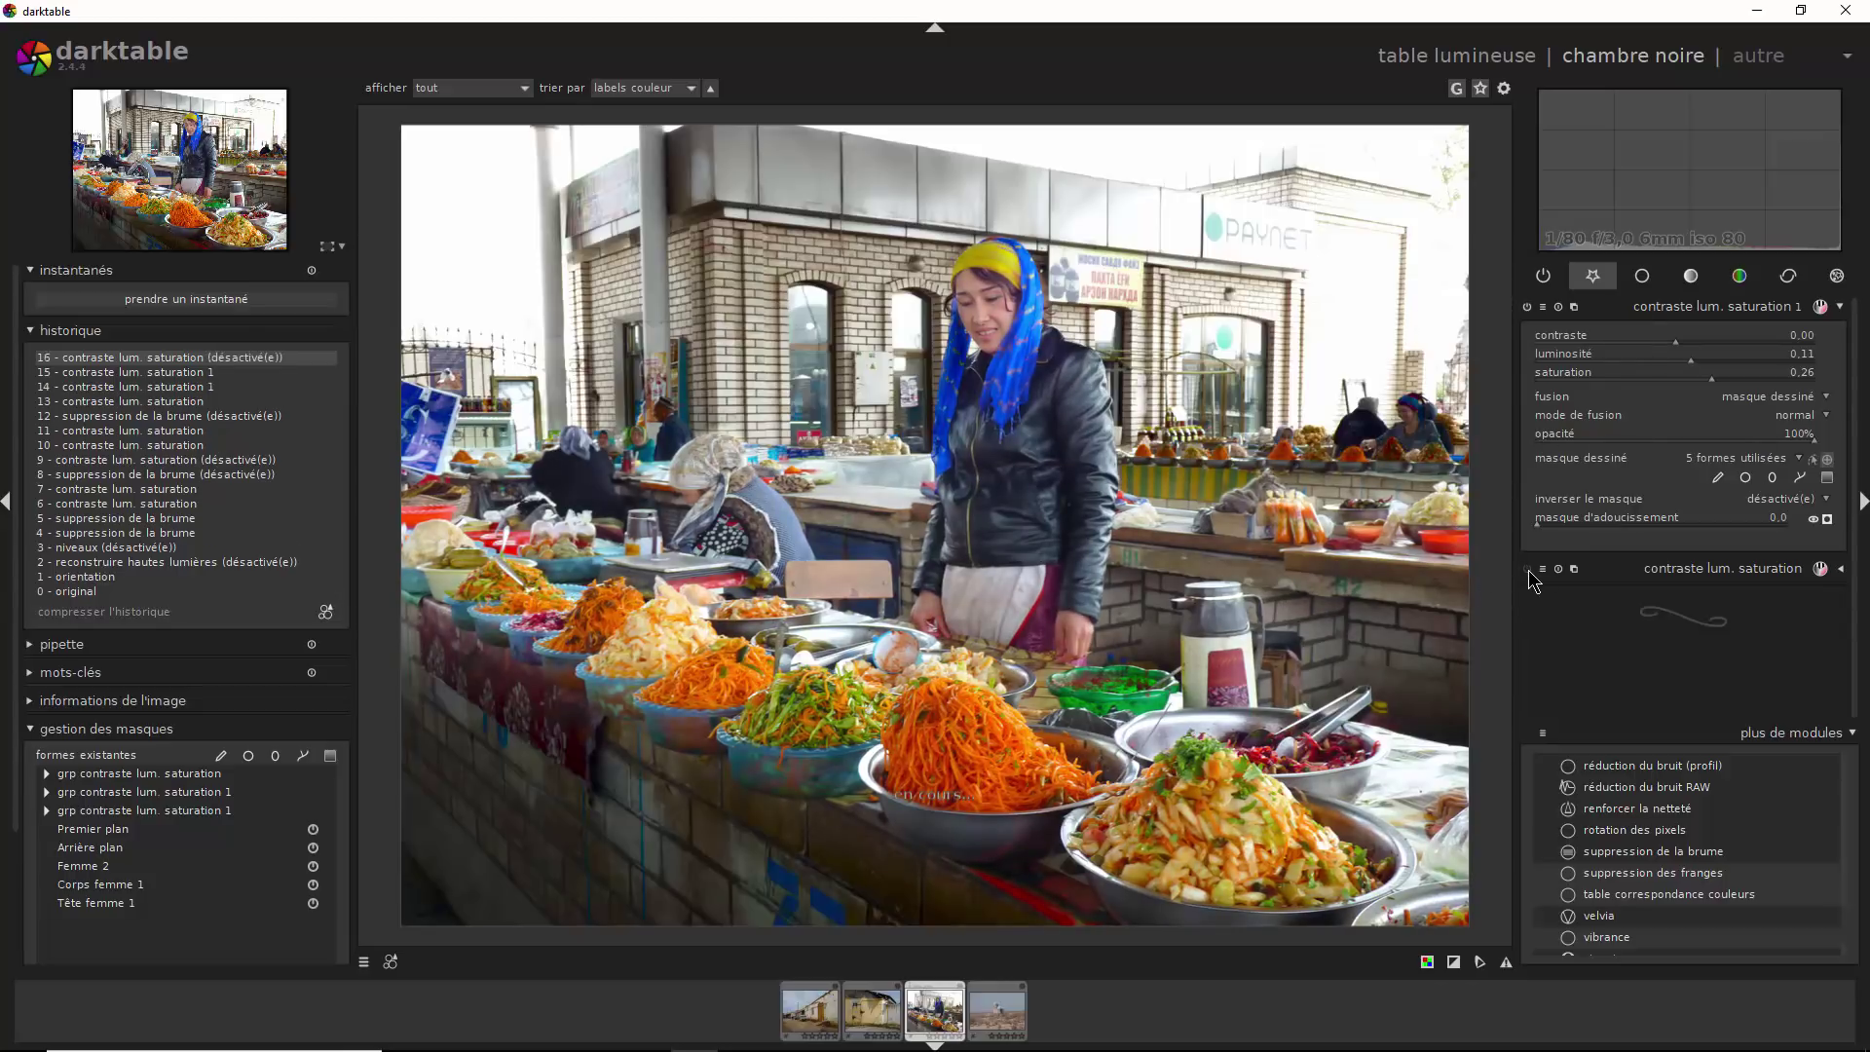
pyautogui.click(1527, 308)
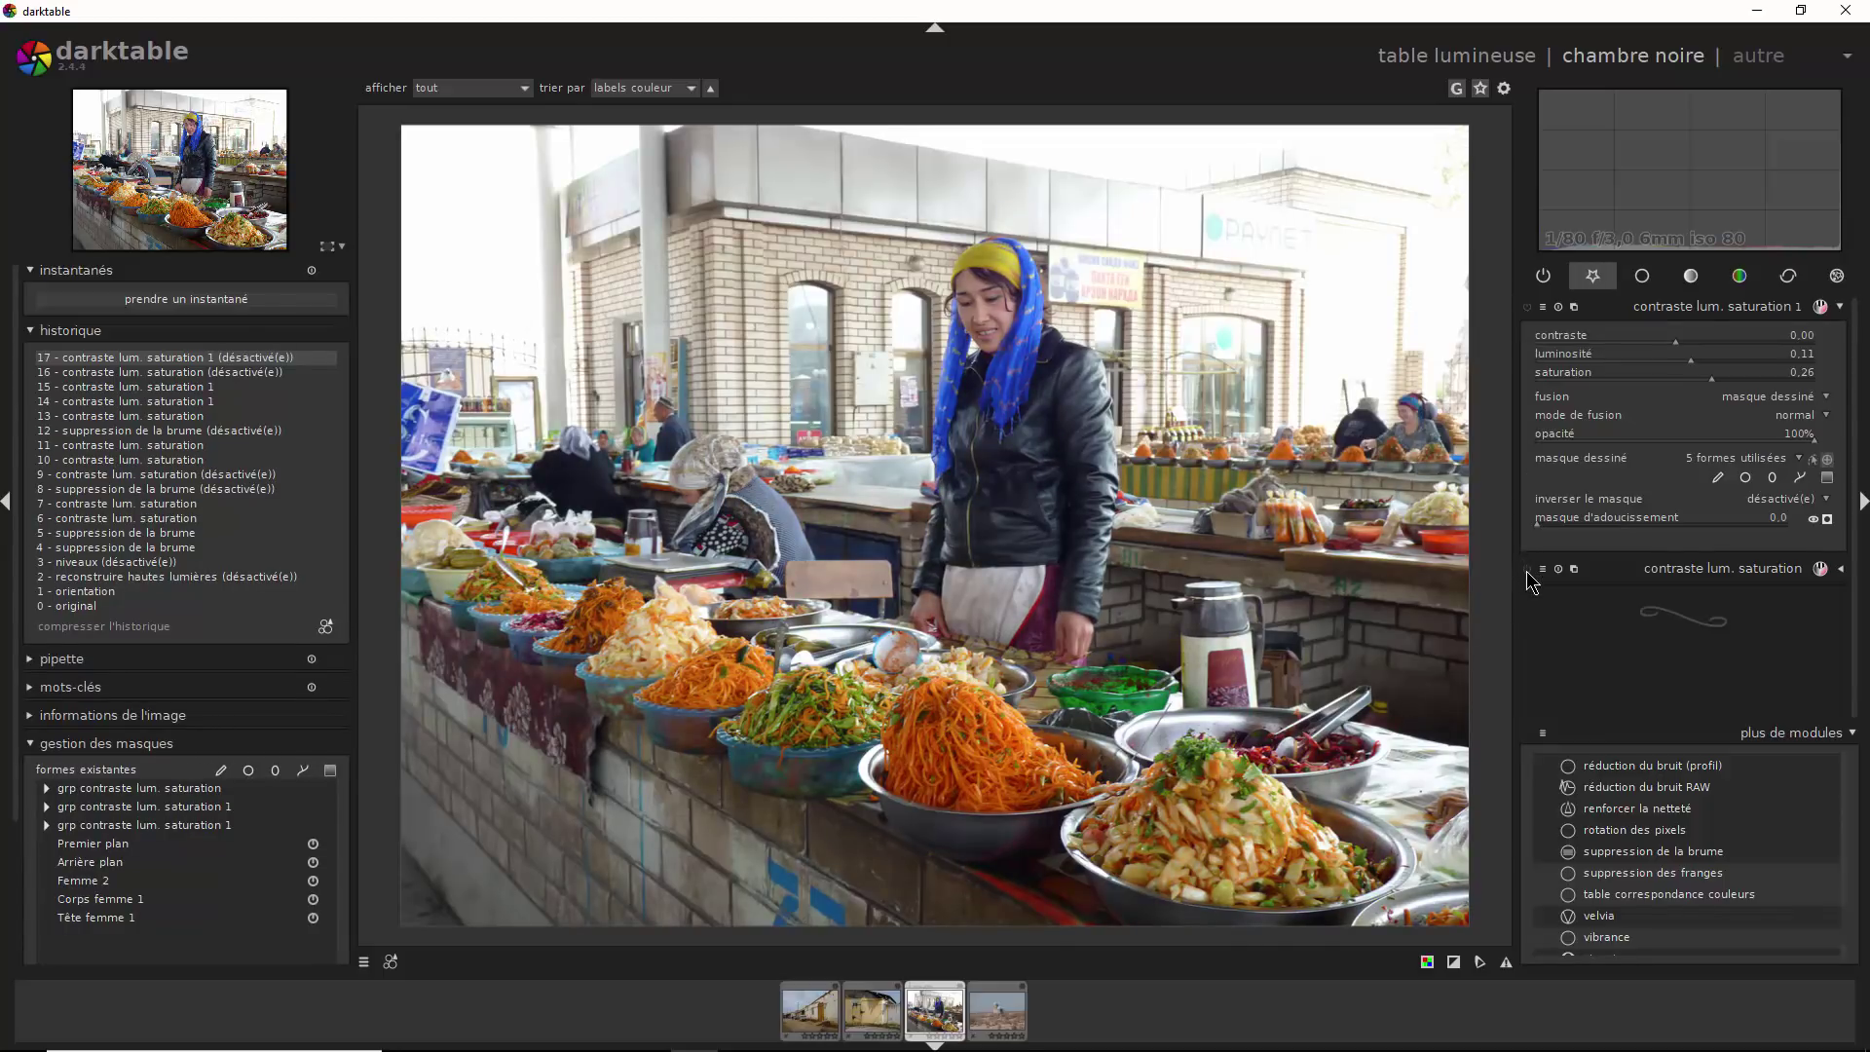
pyautogui.click(1527, 569)
pyautogui.click(1526, 307)
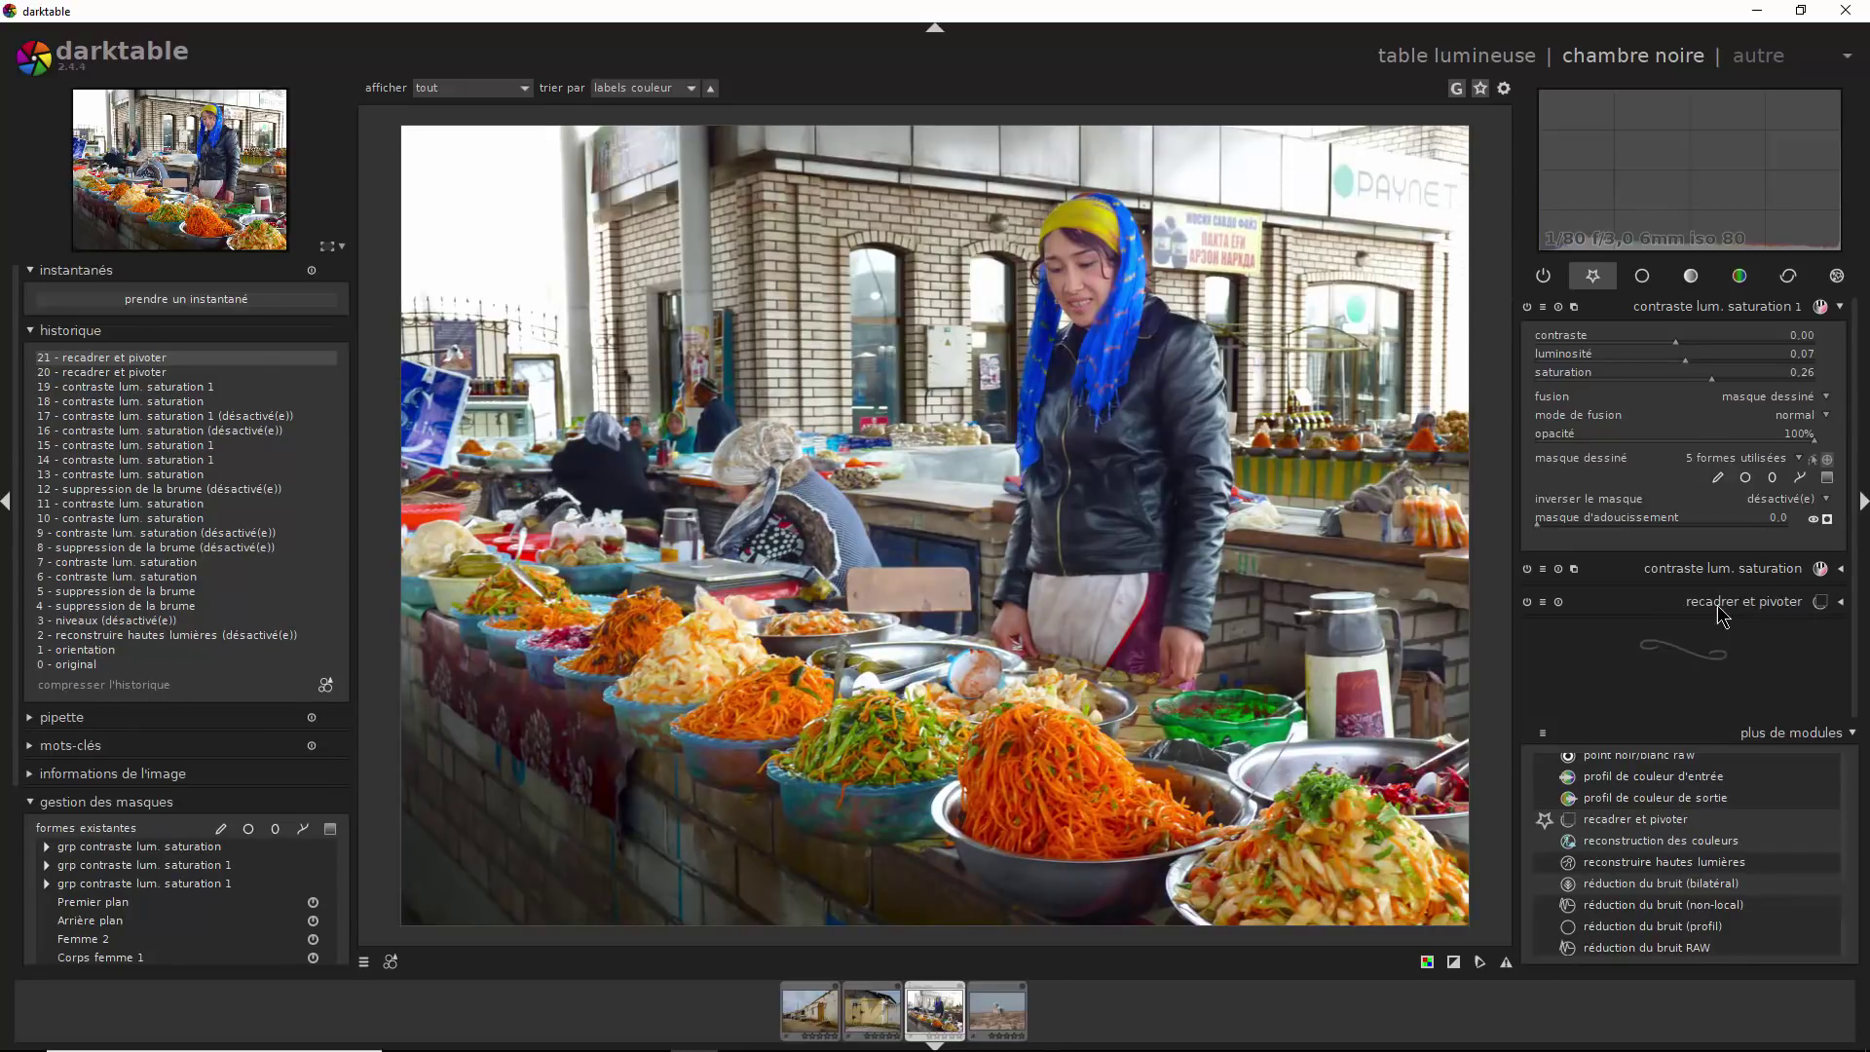
# Compare the market photo with and without the recadrer et pivoter crop, leaving the crop enabled
pyautogui.click(1527, 603)
pyautogui.click(1527, 603)
pyautogui.click(816, 779)
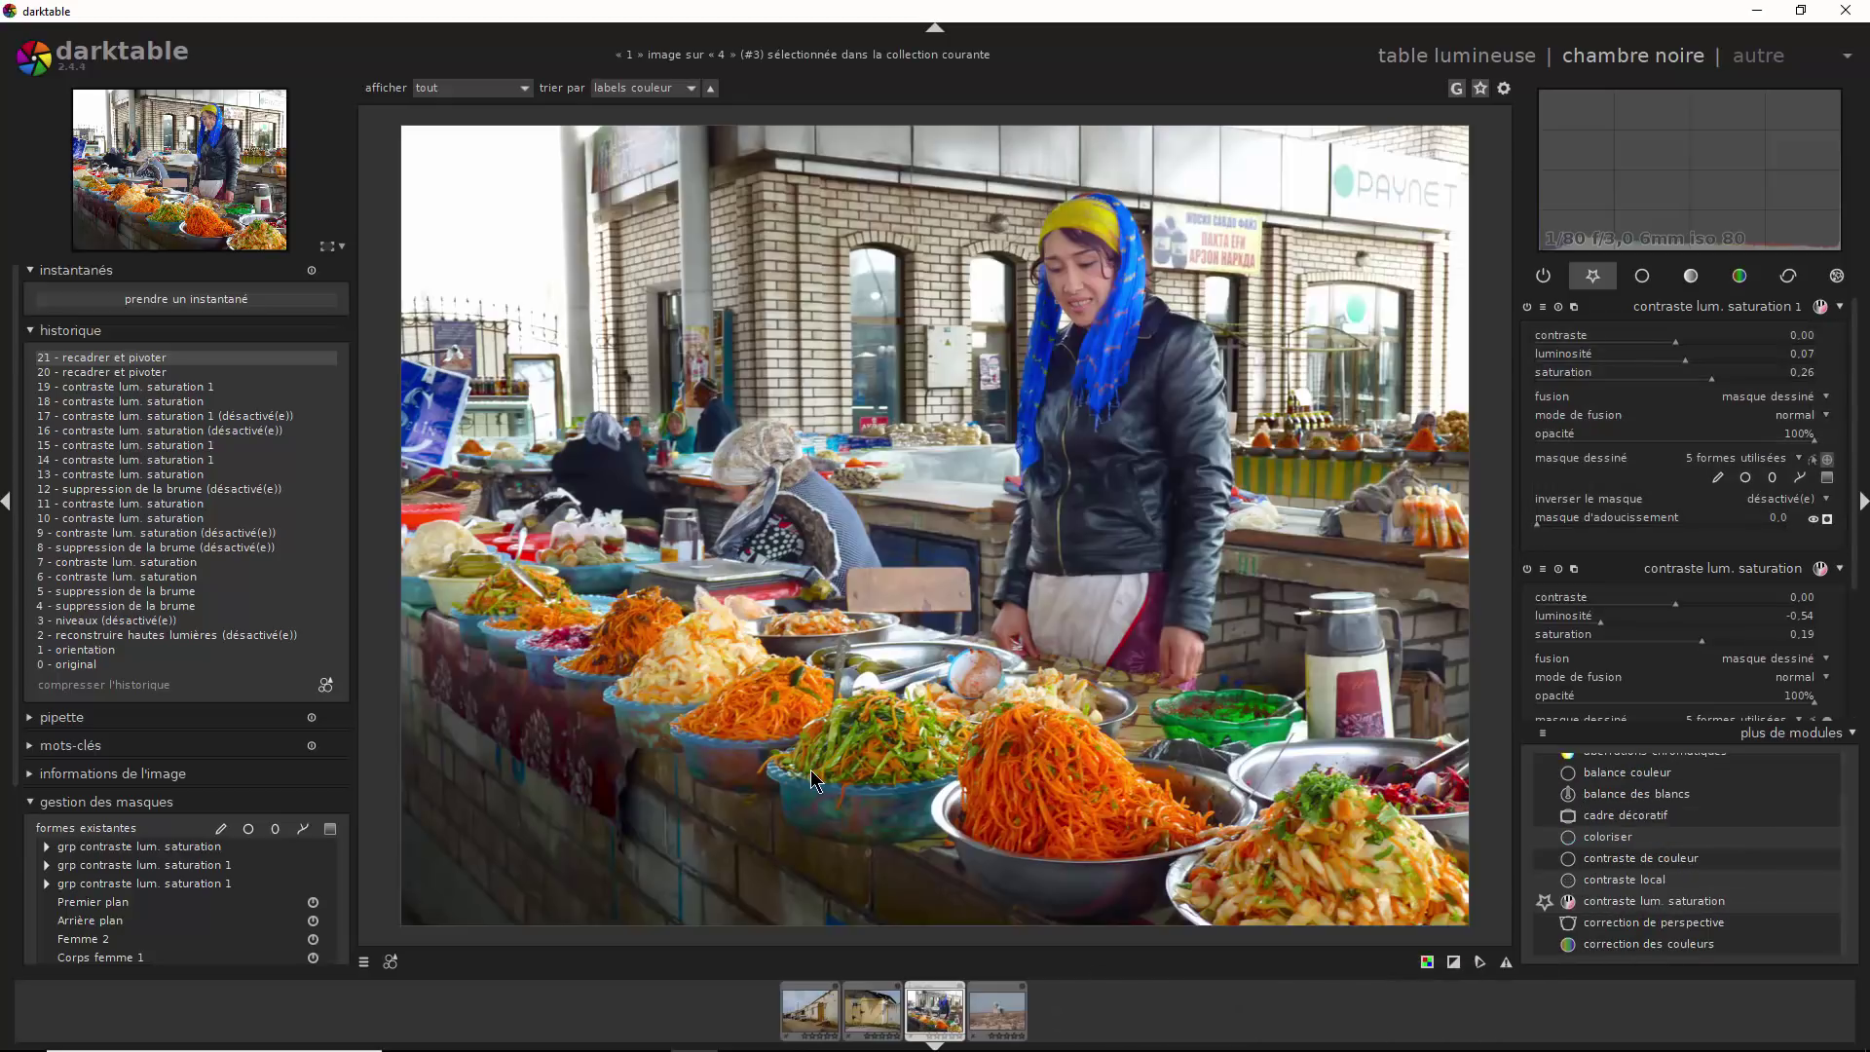